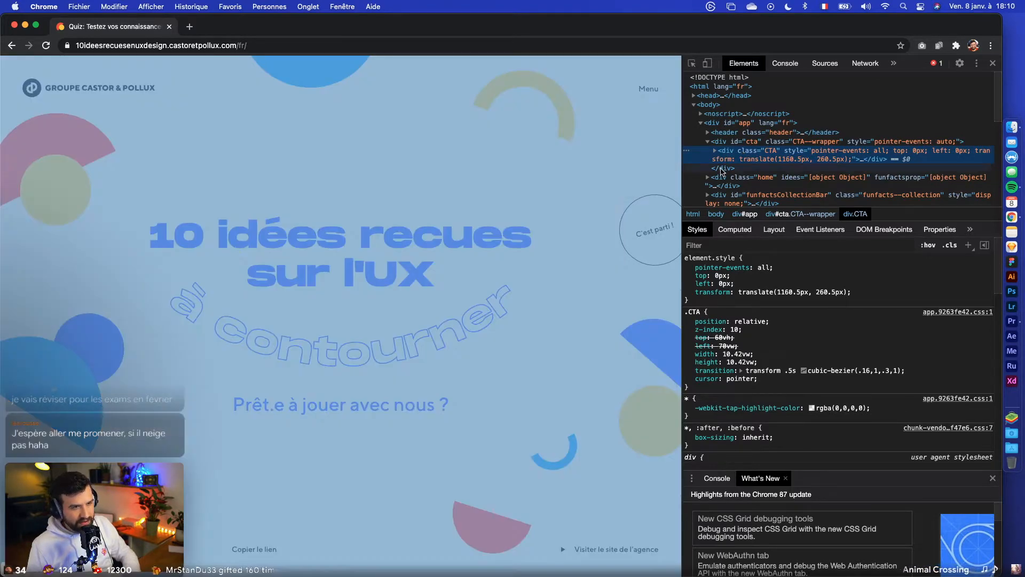
Expand the CTA div in the page markup and inspect its CTA--text-wrapper element
click(726, 167)
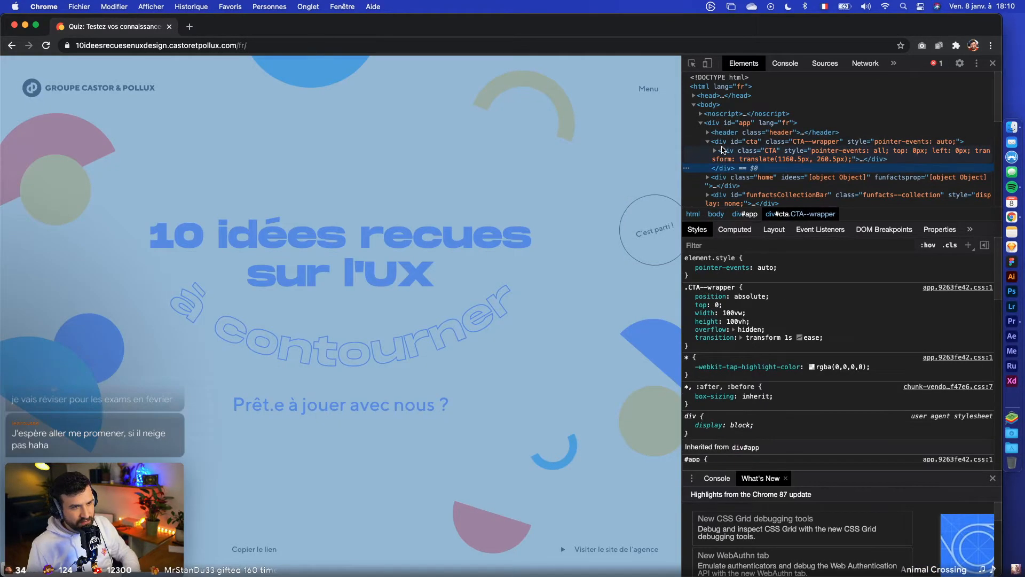
click(716, 150)
click(732, 167)
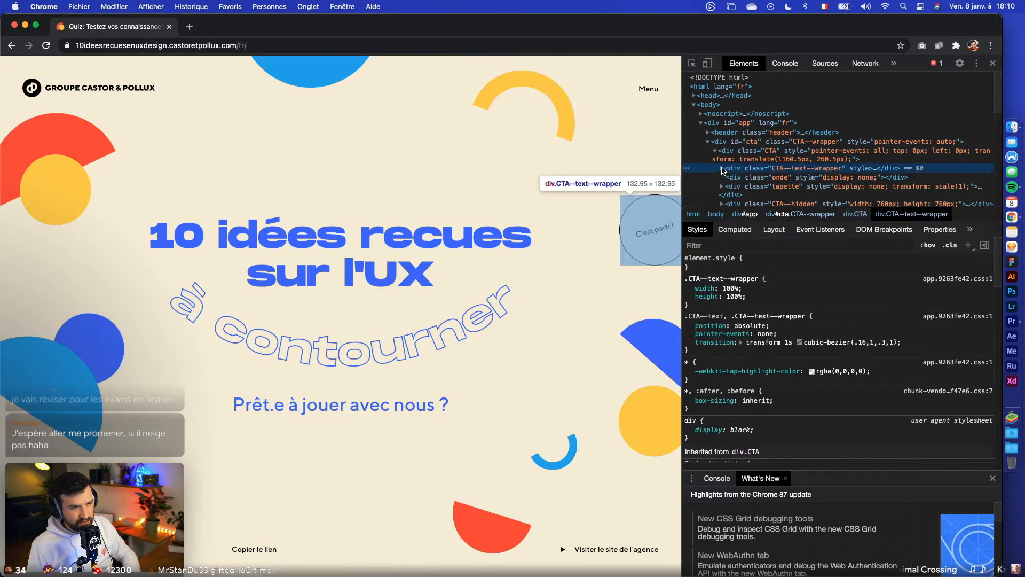
click(723, 168)
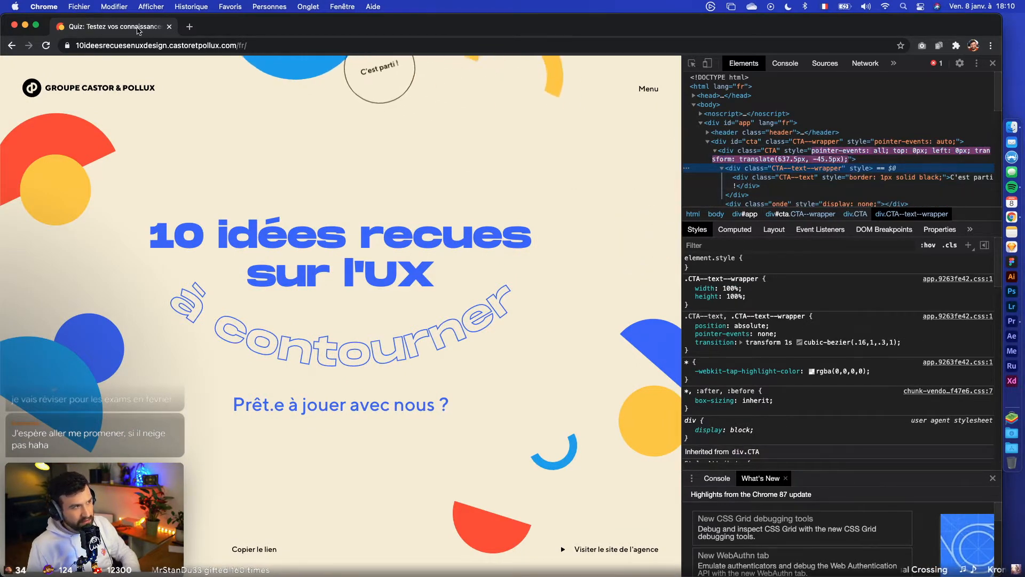
Search for "meteo france" in a new tab, open the meteofrance.com home page and accept its cookies
click(186, 26)
text(Meteo fra)
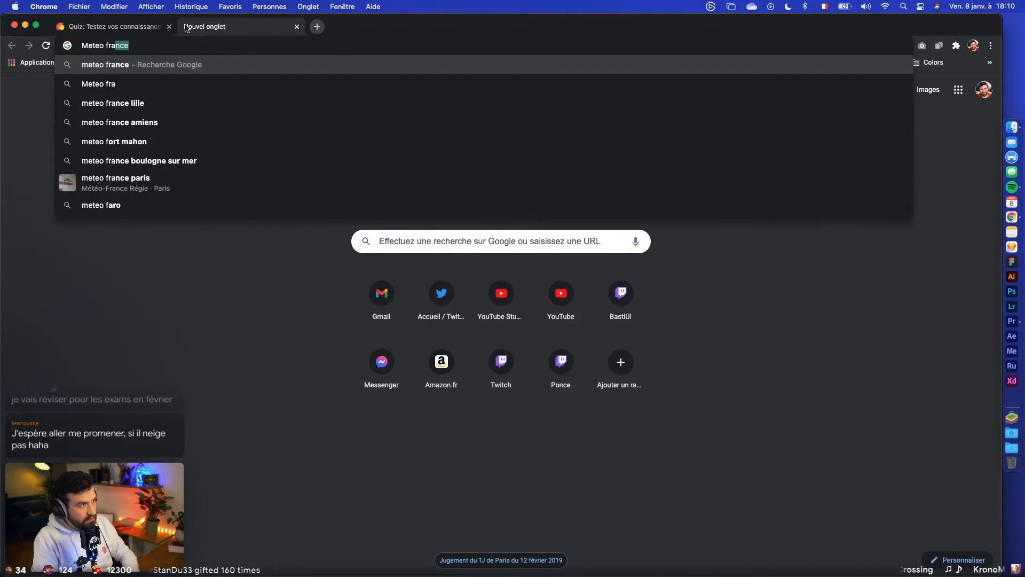
key(Return)
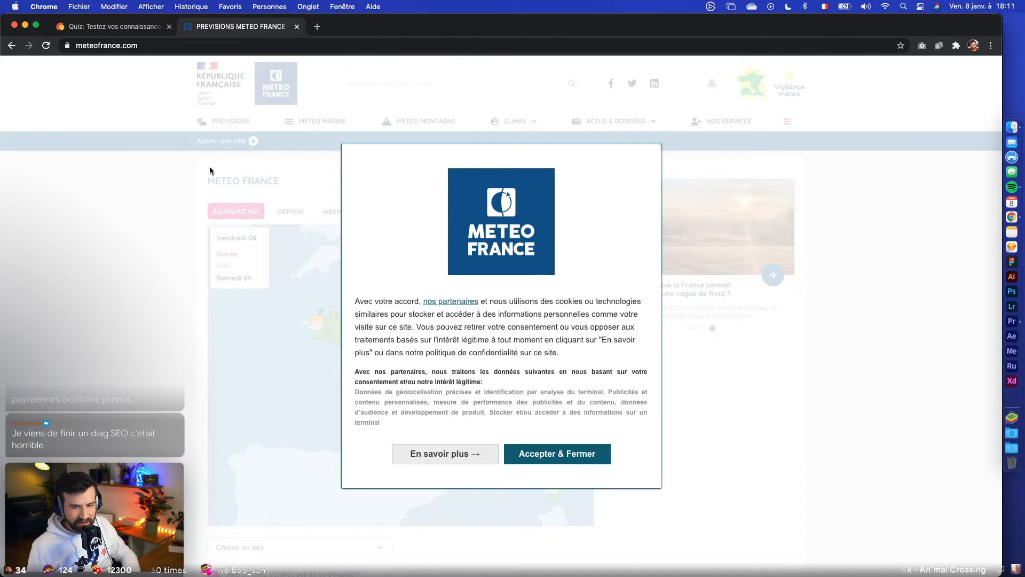
click(553, 455)
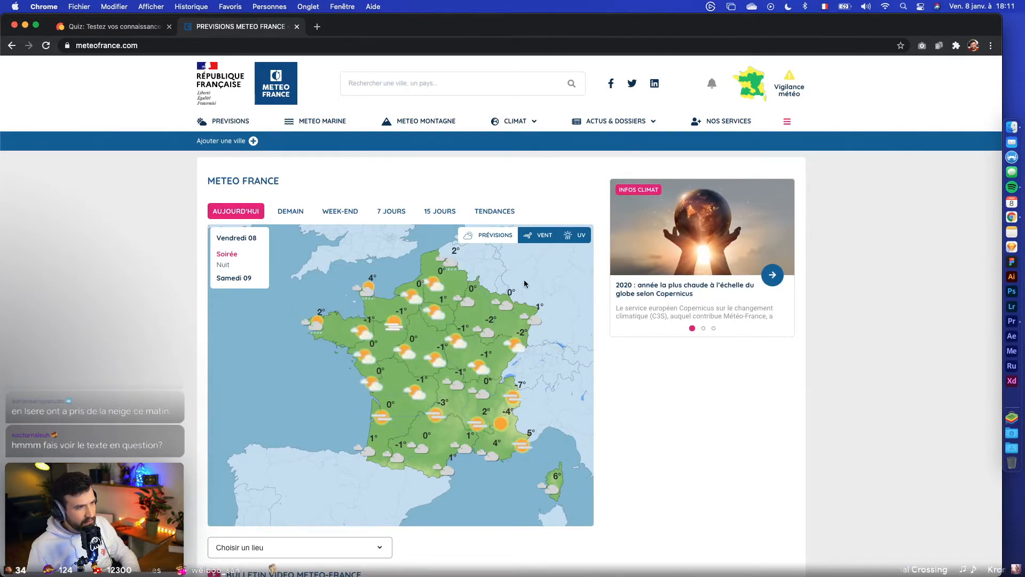
Check the forecast map for tomorrow and for the weekend's Saturday evening and Sunday, and close the weather tab
click(288, 212)
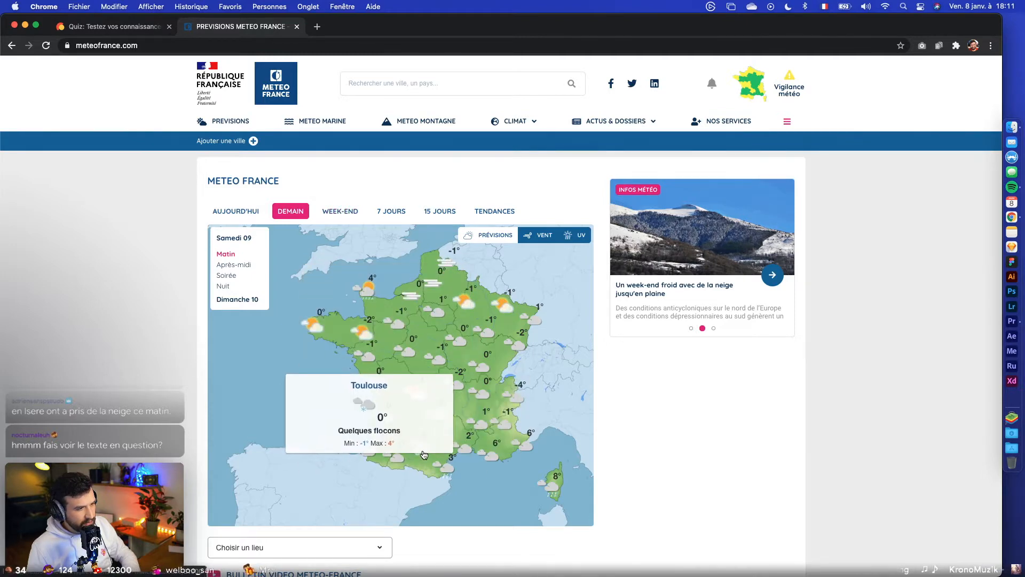
click(342, 211)
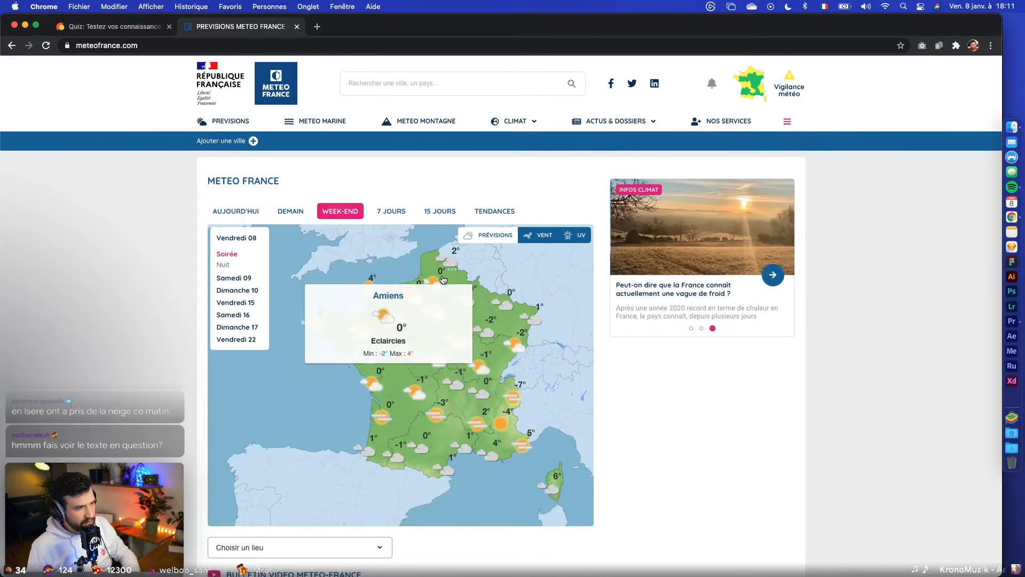
click(235, 277)
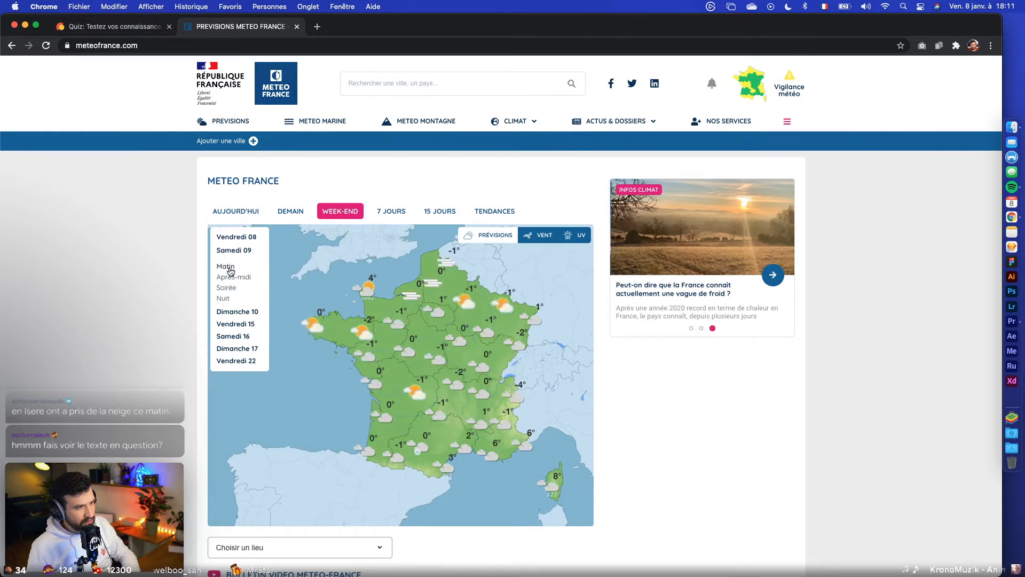
click(231, 286)
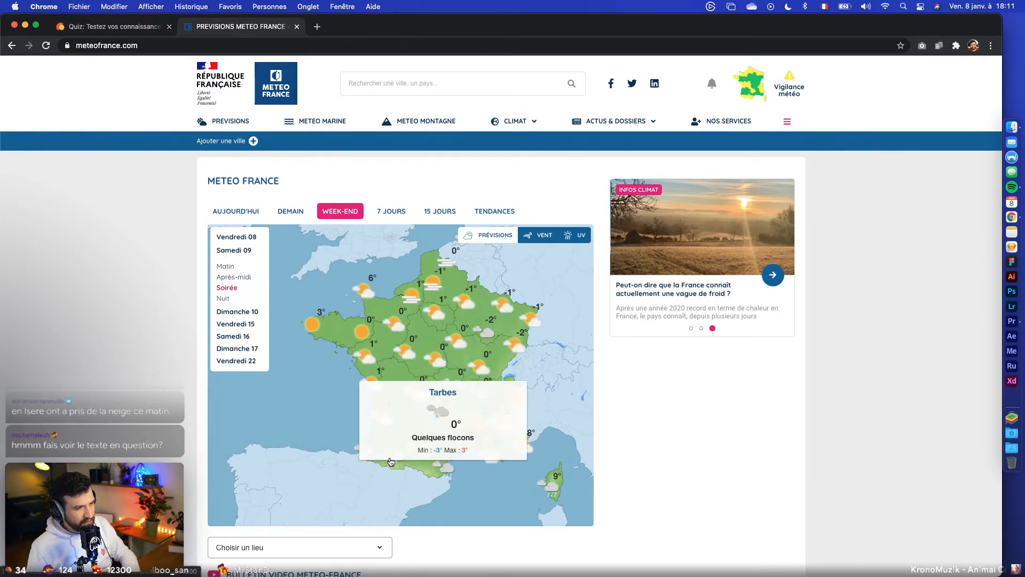
click(235, 312)
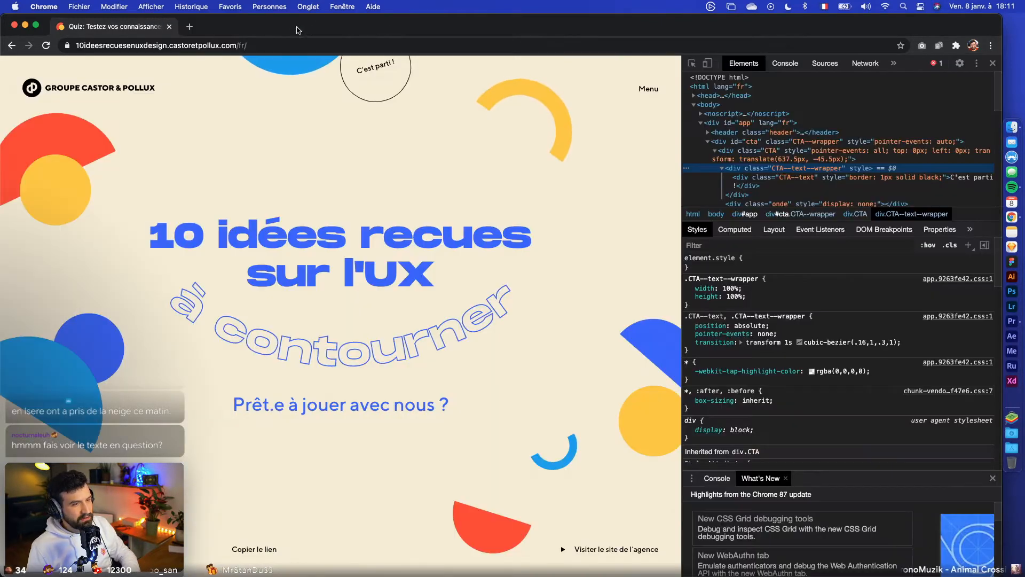
click(297, 26)
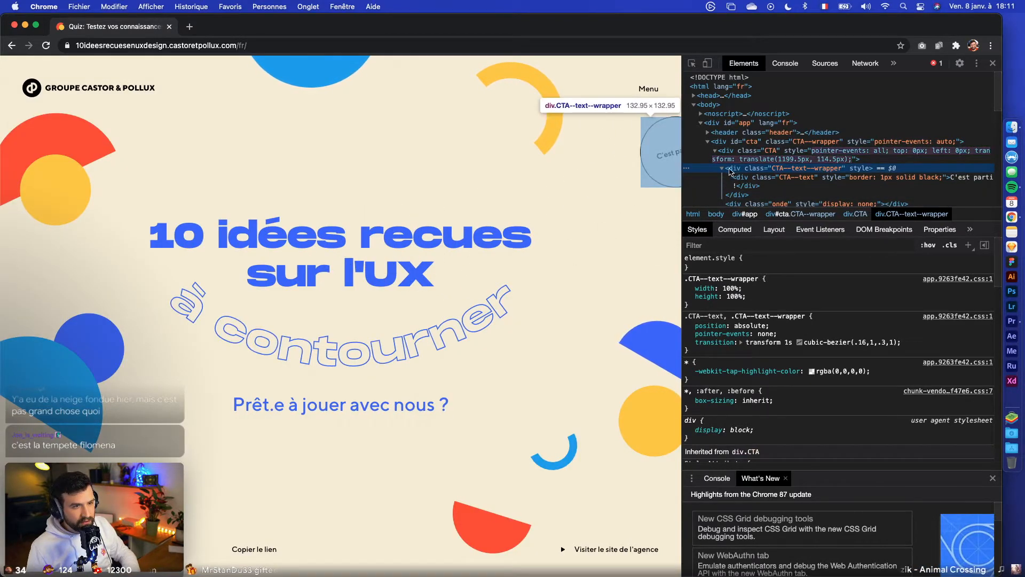
Inspect the styles of the CTA--text element and look through the following markup for the page title's container
click(741, 180)
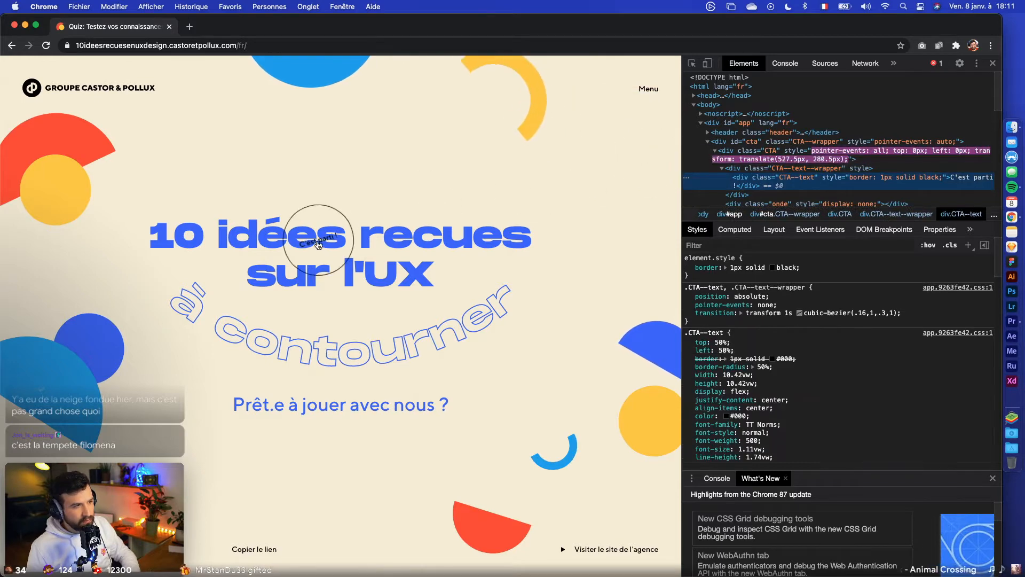
right_click(322, 234)
click(785, 132)
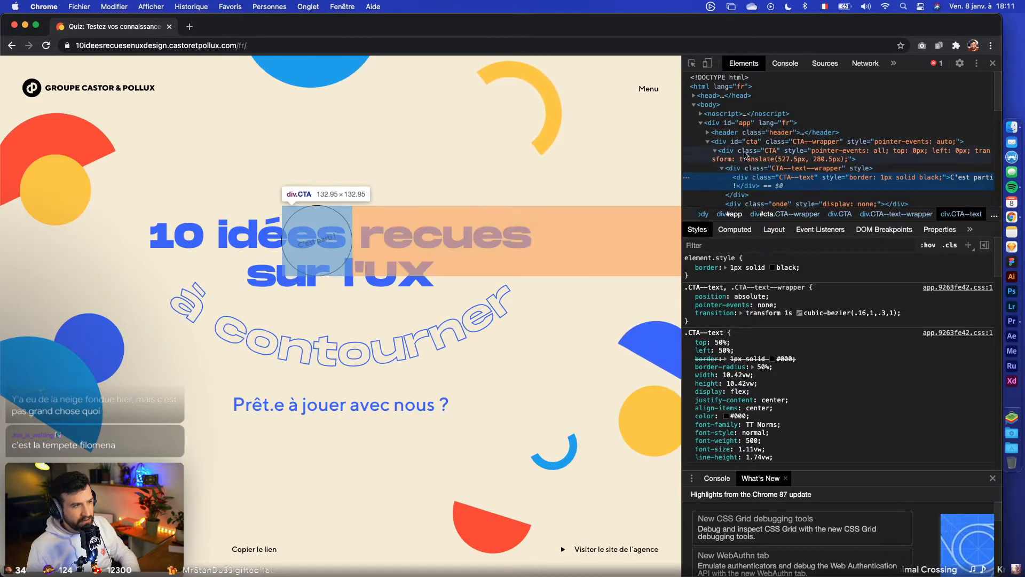
scroll(742, 192, down, 3)
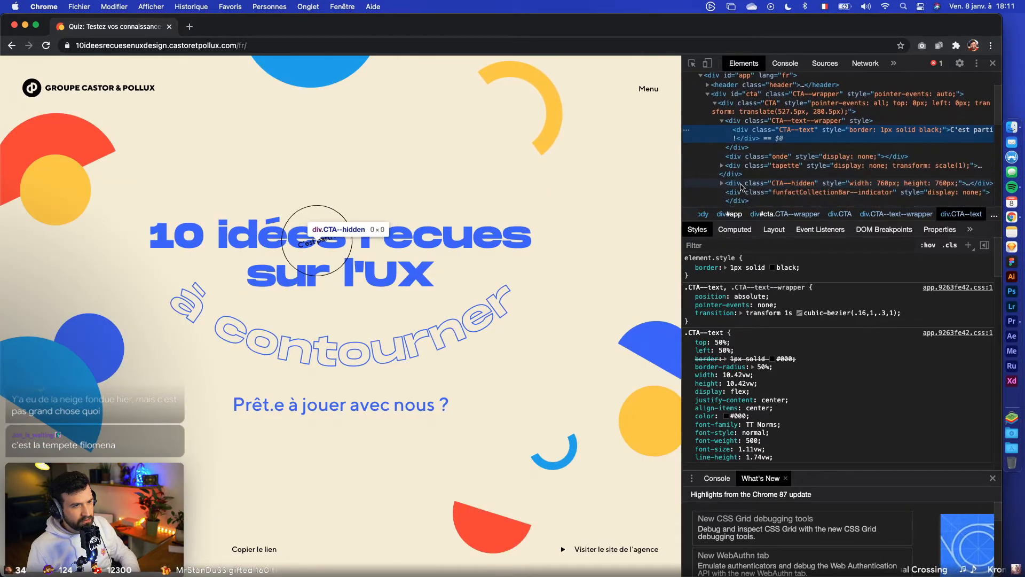
scroll(743, 197, down, 3)
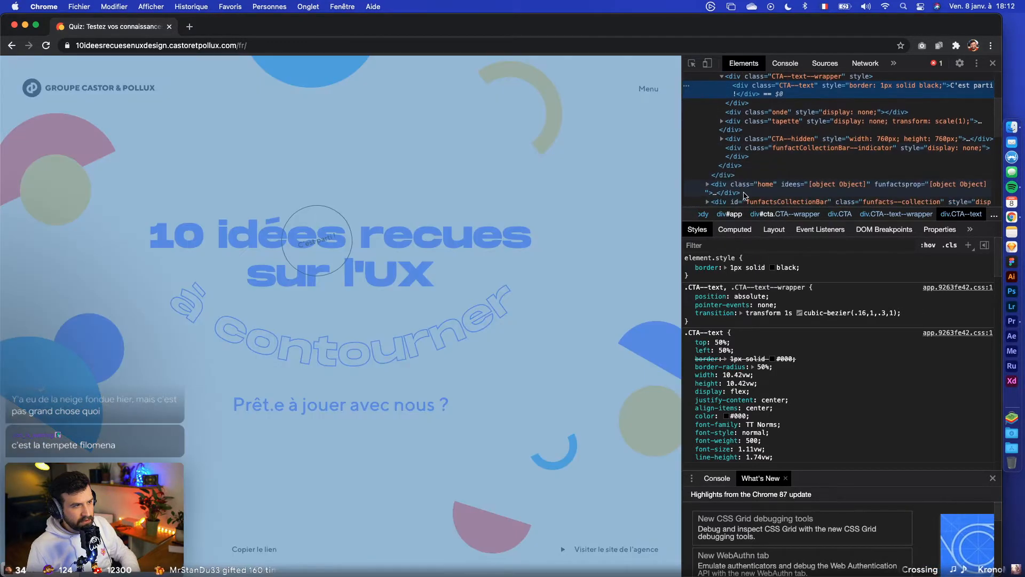
scroll(746, 195, down, 2)
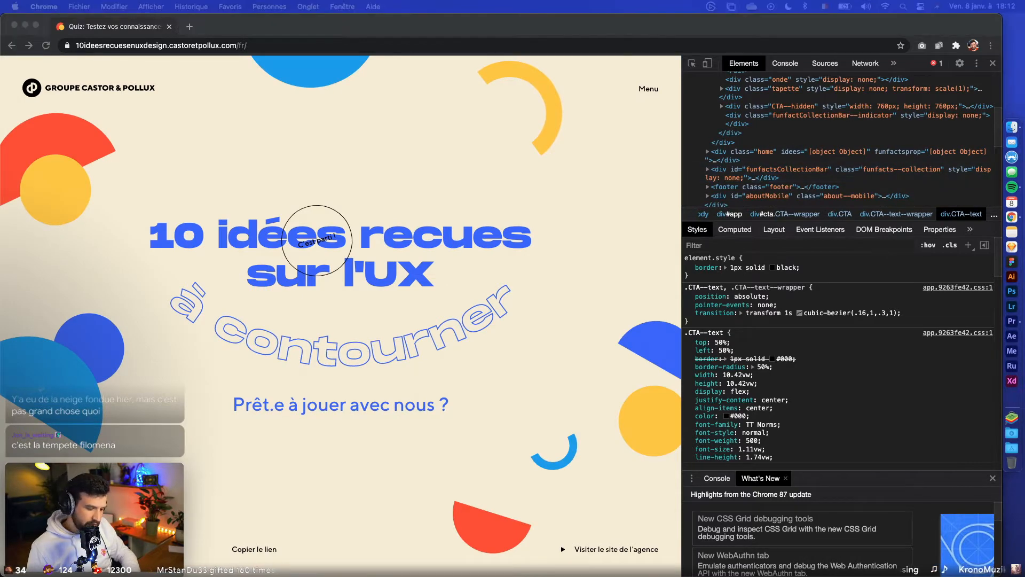
click(733, 191)
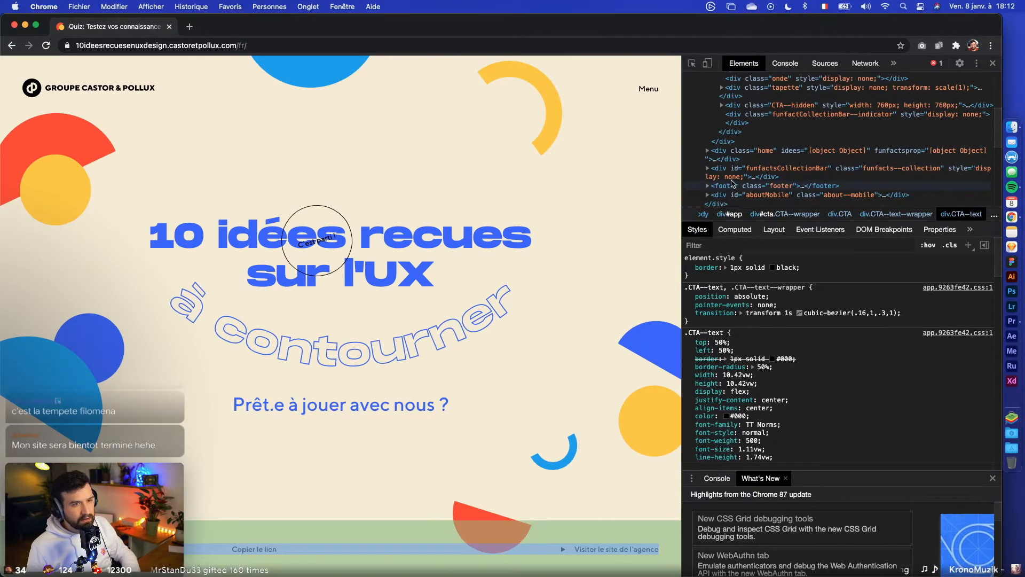
Drill down through the home and home--wrapper divs to home--title and copy "Monument" from its font-family value
click(729, 159)
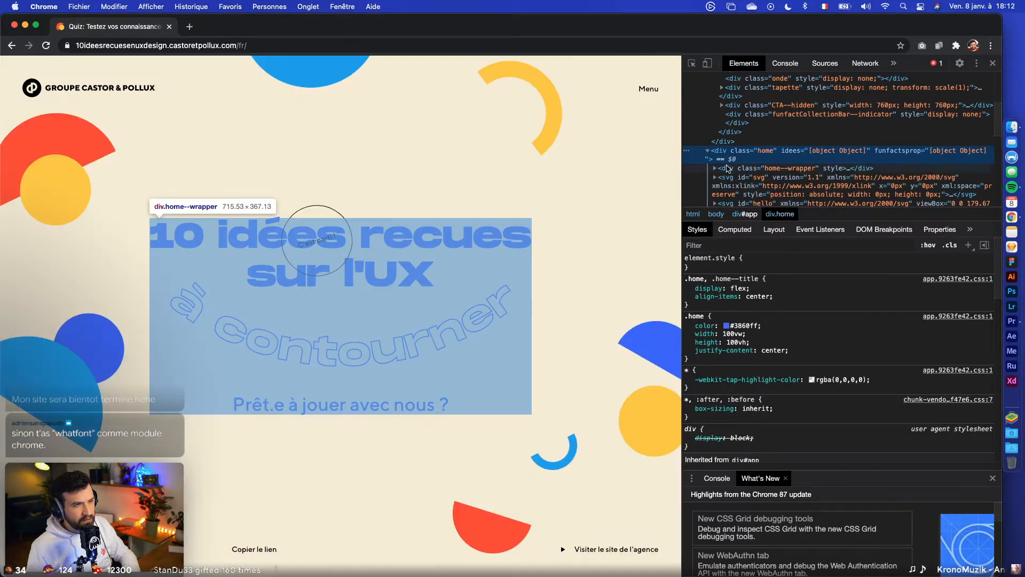
click(727, 169)
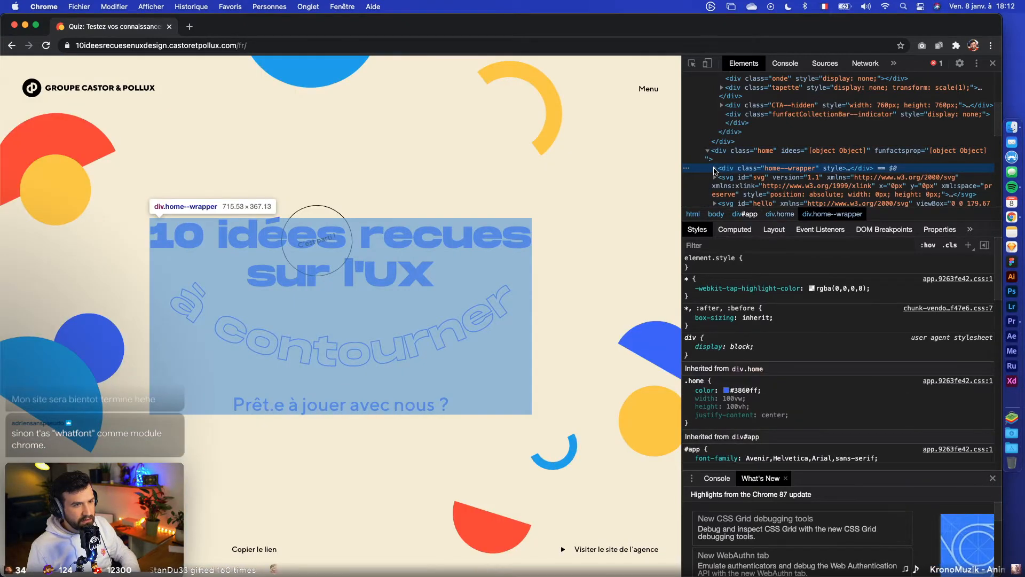
click(716, 169)
click(727, 178)
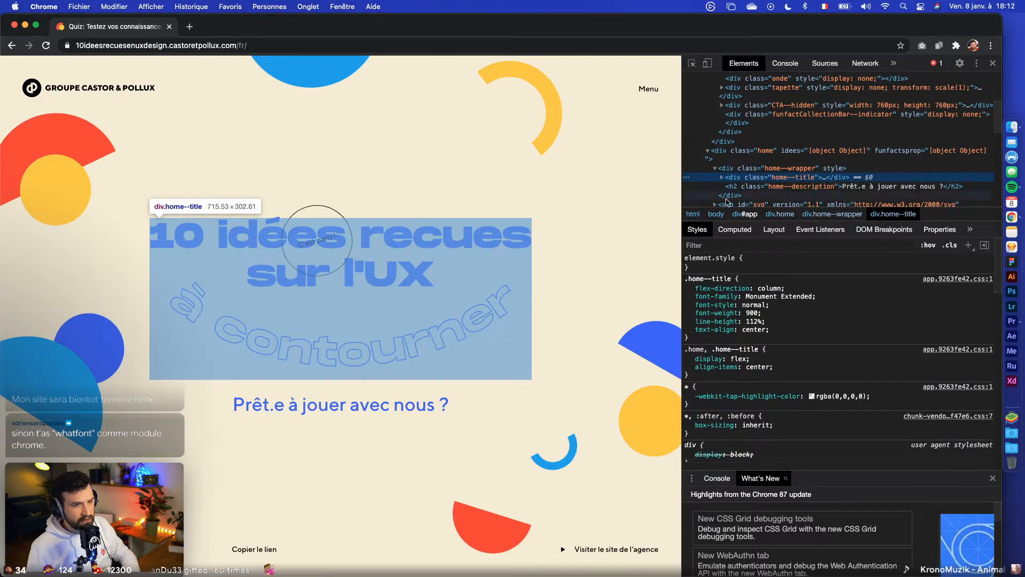
click(755, 297)
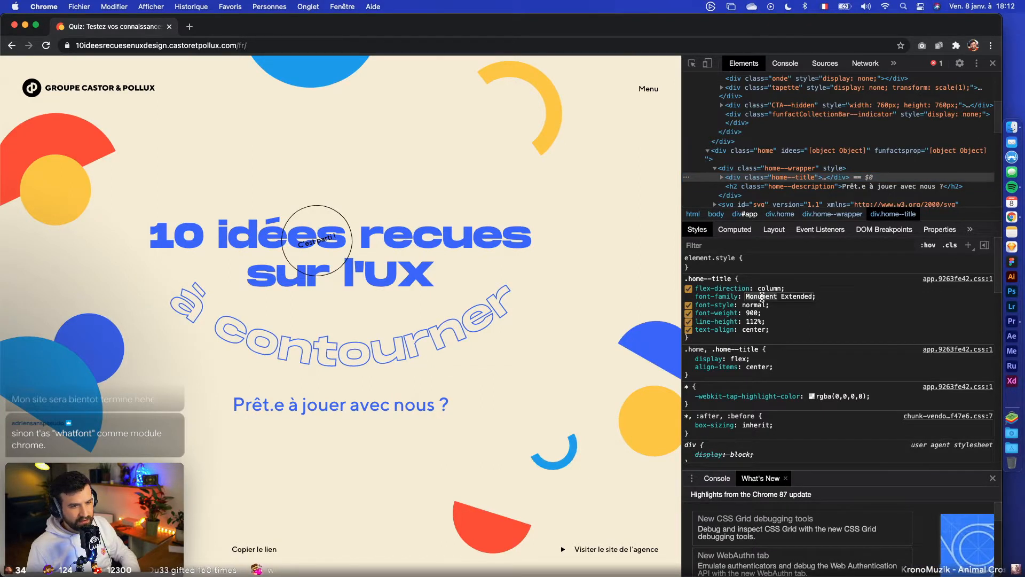
key(super+c)
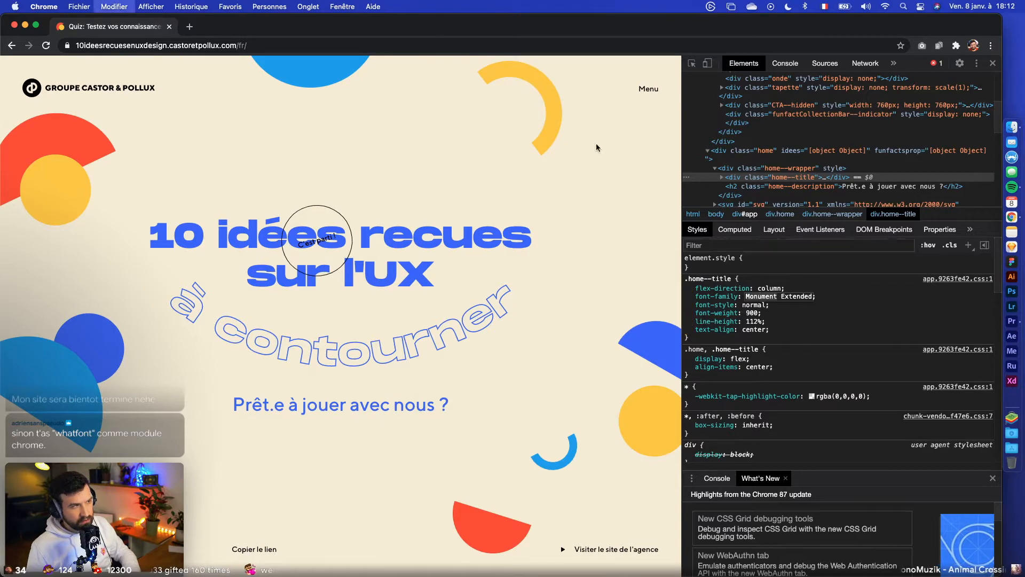
Search Google for the copied word "Monument" in a new tab
click(190, 26)
key(super+v)
key(Return)
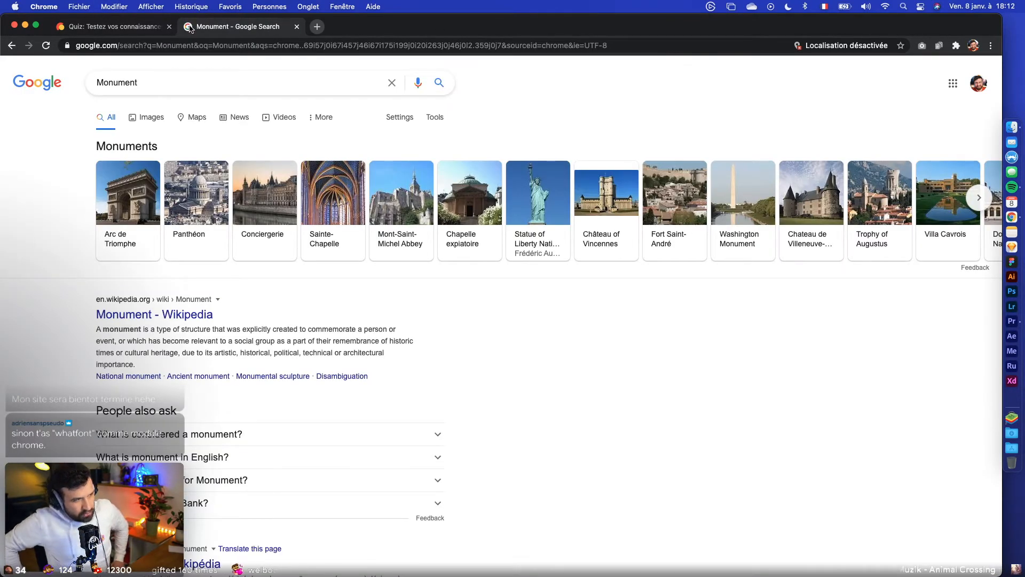
Refine the Google search with the suggested query "monument extended font"
click(172, 89)
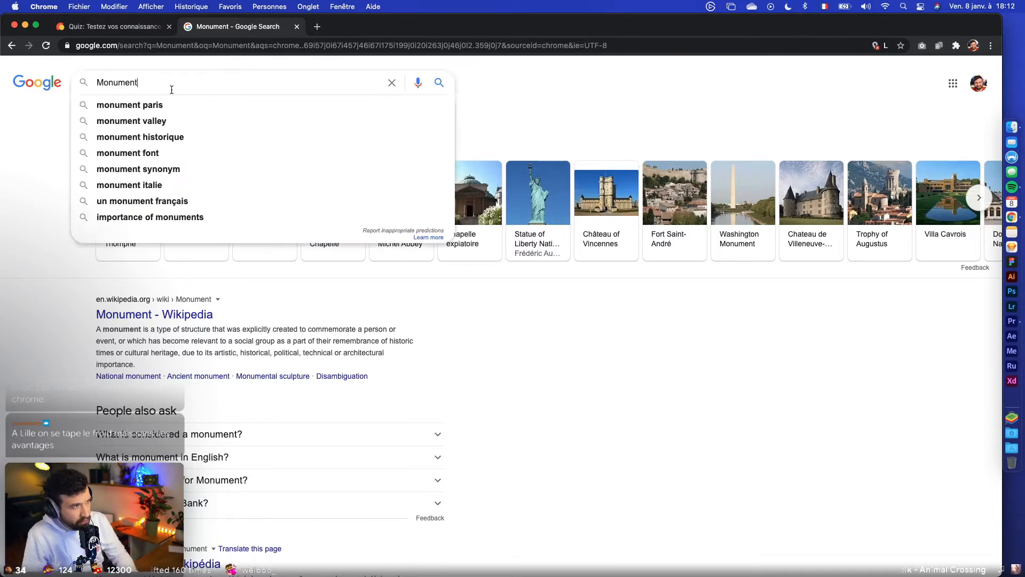
text(Ex)
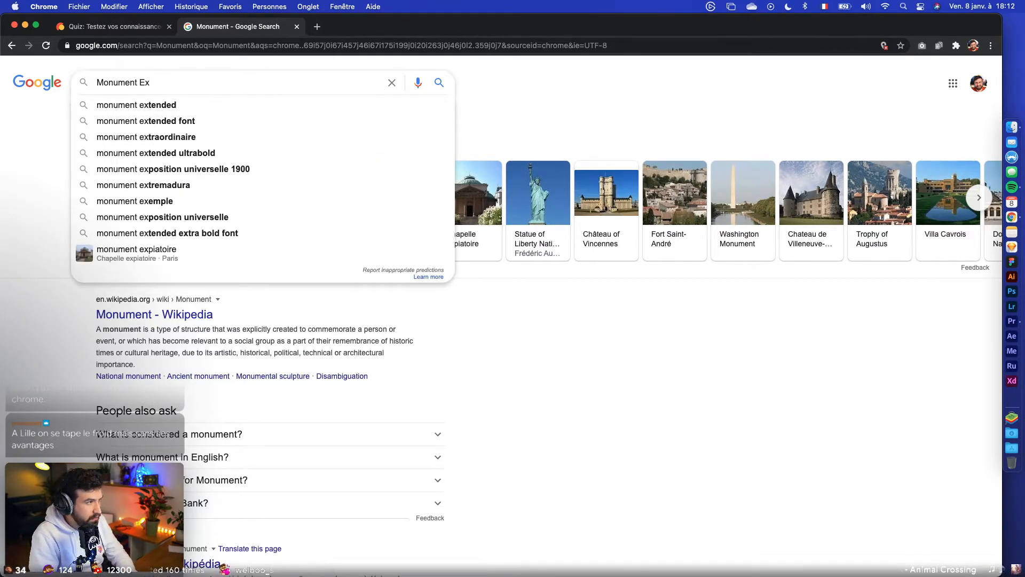
text(t)
key(Down)
key(Down)
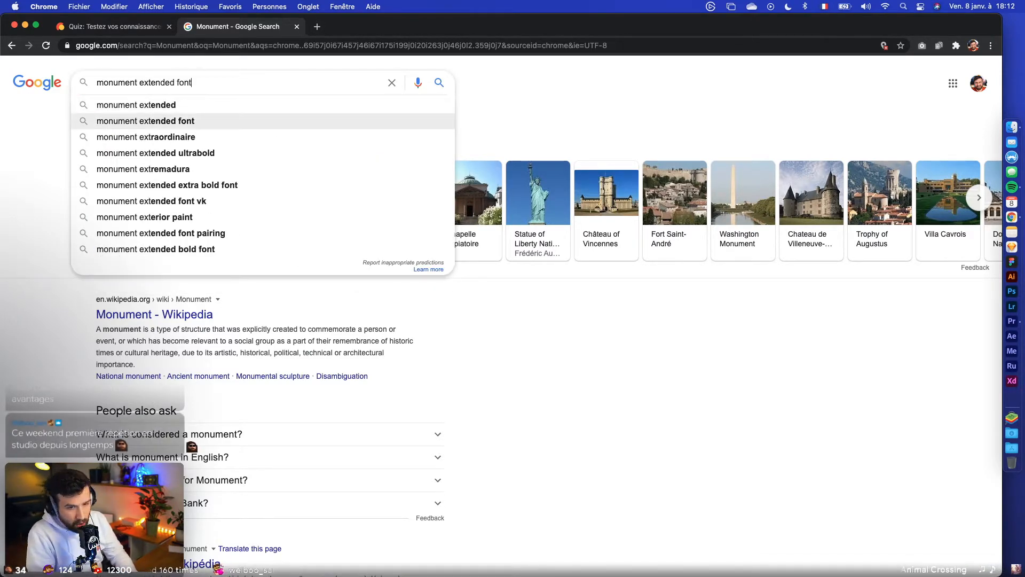
key(Return)
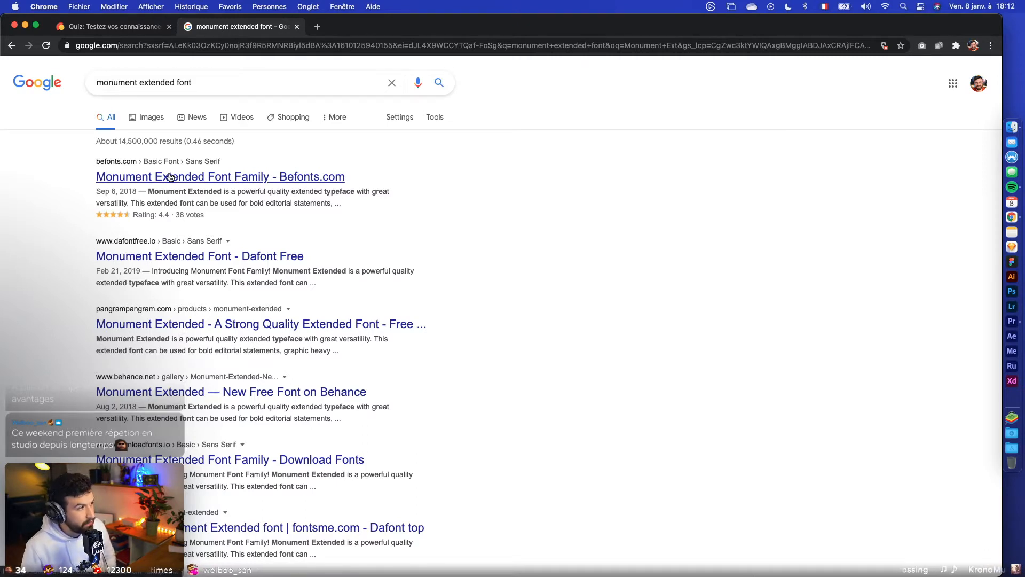
Open the Dafont Free result for Monument Extended and compare its font sample with the quiz page's title
click(168, 255)
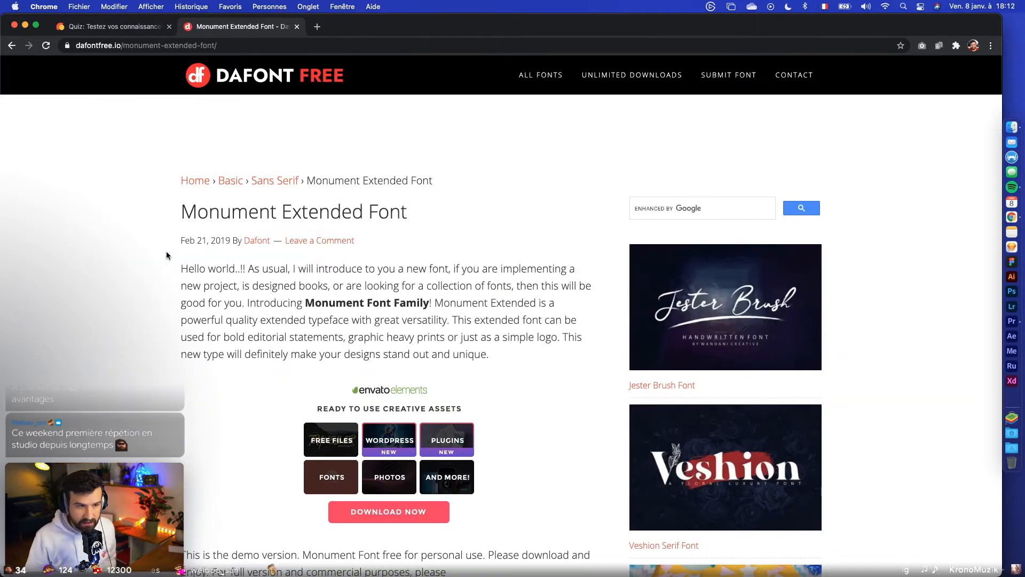
scroll(191, 309, down, 7)
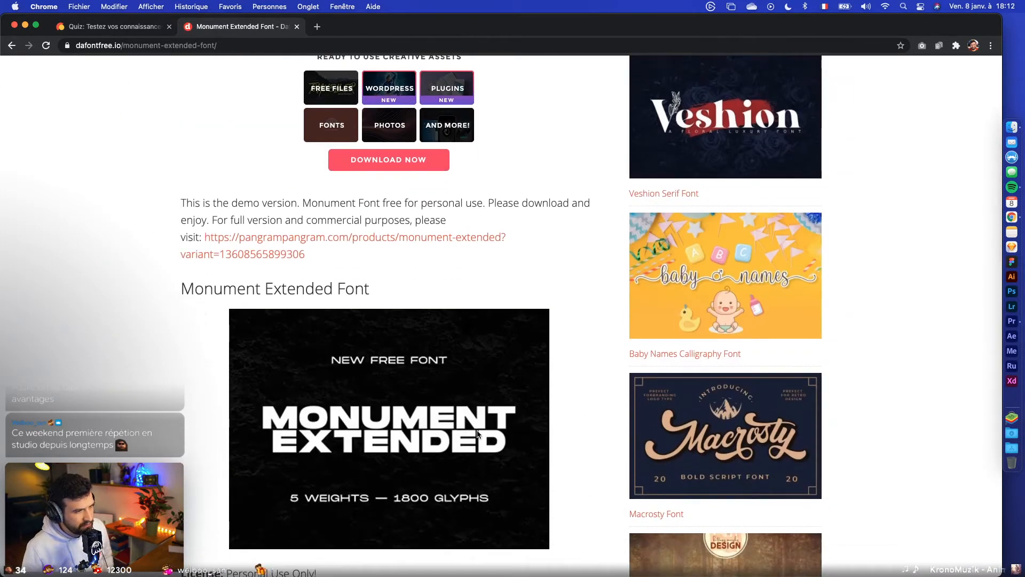
click(129, 34)
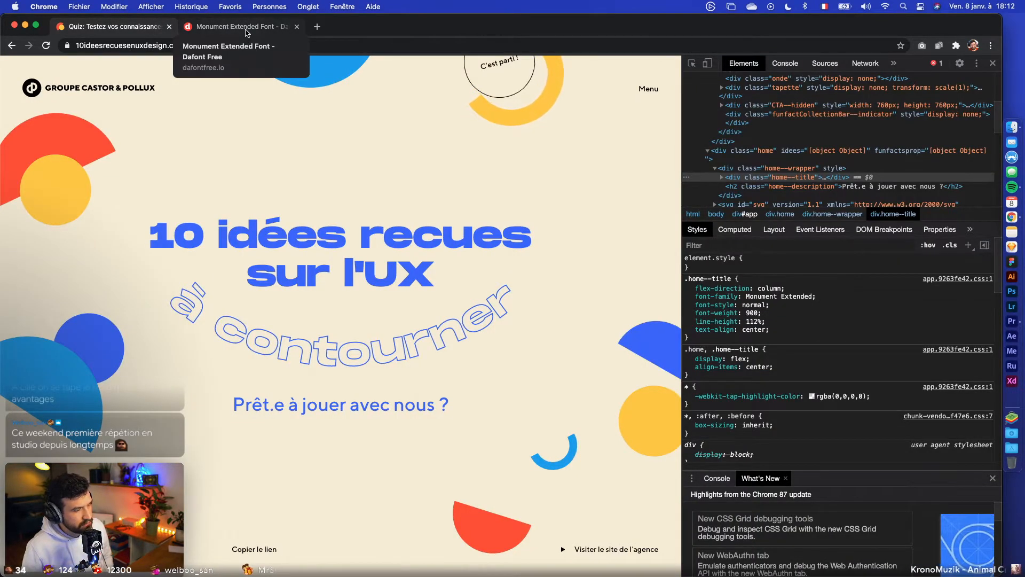
Return to the Dafont Free page, open the Monument Extended download page and download monumentextended-freeforpersonaluse.zip
click(223, 32)
scroll(364, 473, down, 3)
click(330, 518)
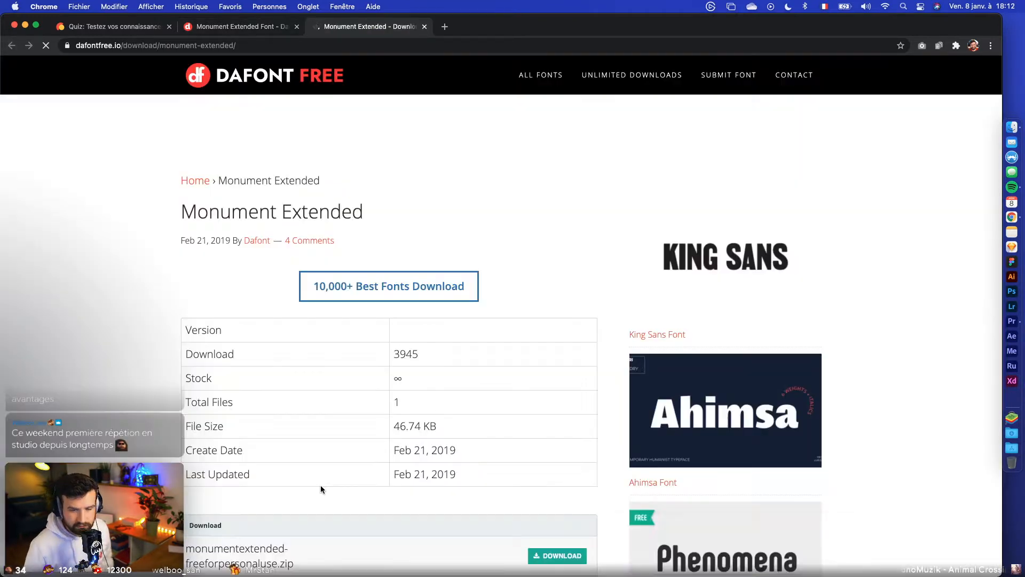
scroll(377, 345, down, 1)
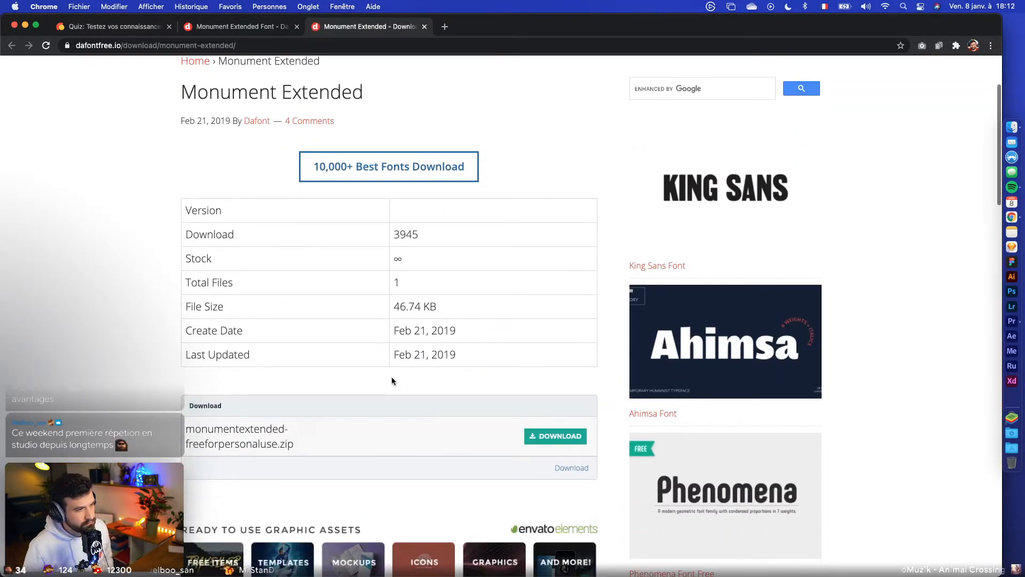
scroll(360, 418, up, 2)
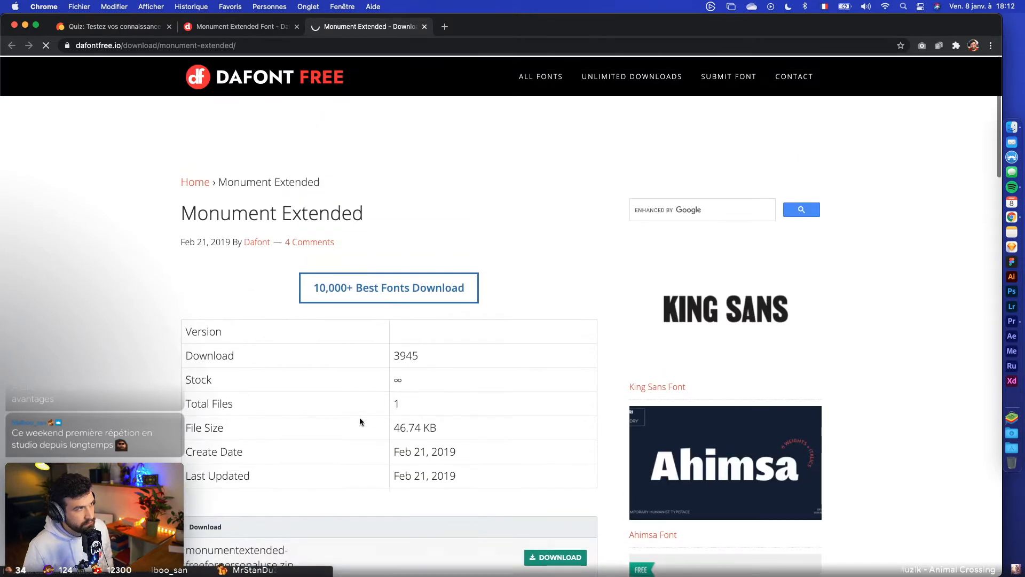
scroll(358, 419, down, 2)
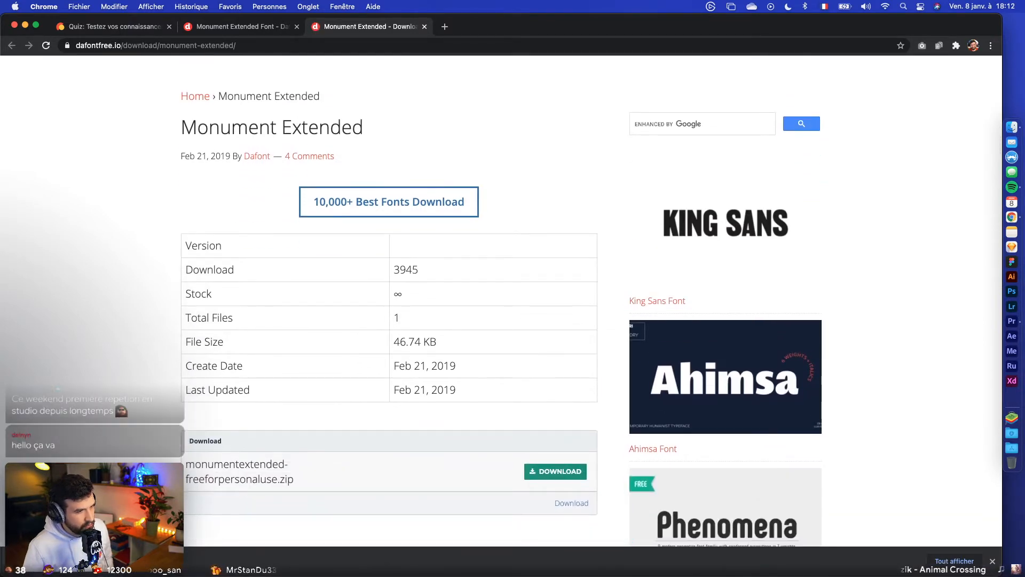
Open the extracted MonumentExtended-FreeForPersonalUse folder in Finder and preview its license agreement and its Regular and Ultrabold font files
click(53, 561)
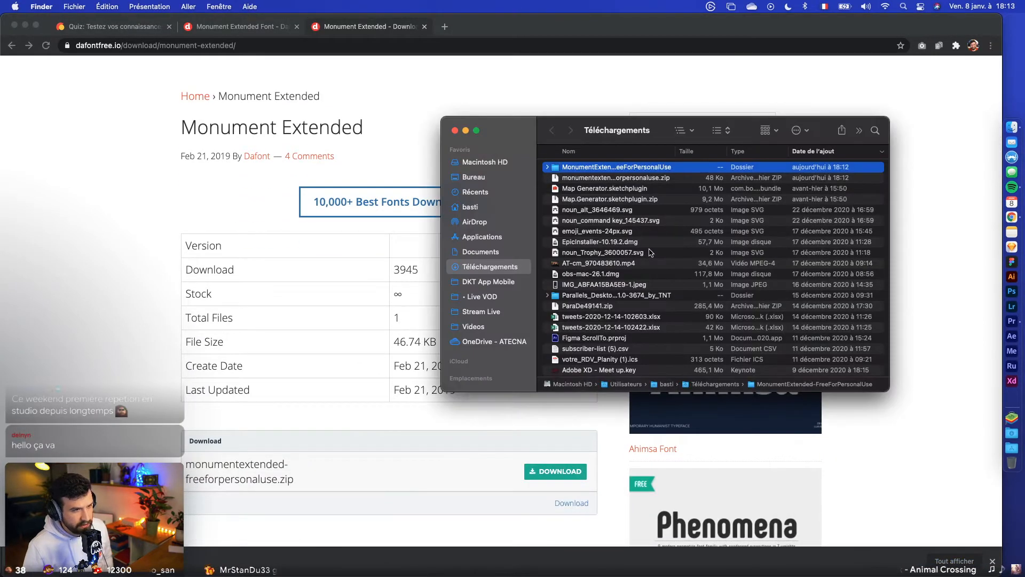
click(569, 181)
key(space)
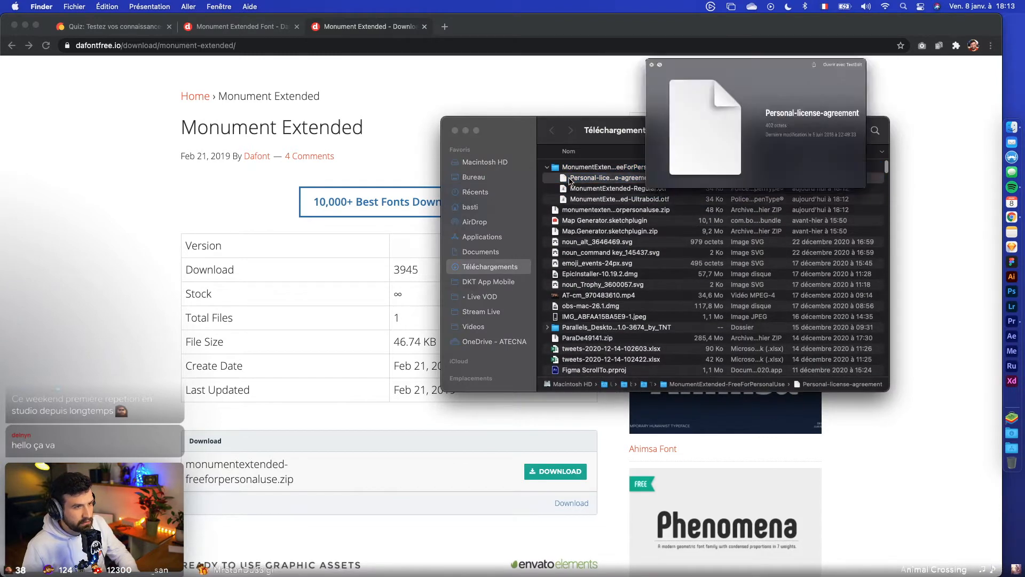
key(space)
click(581, 190)
key(space)
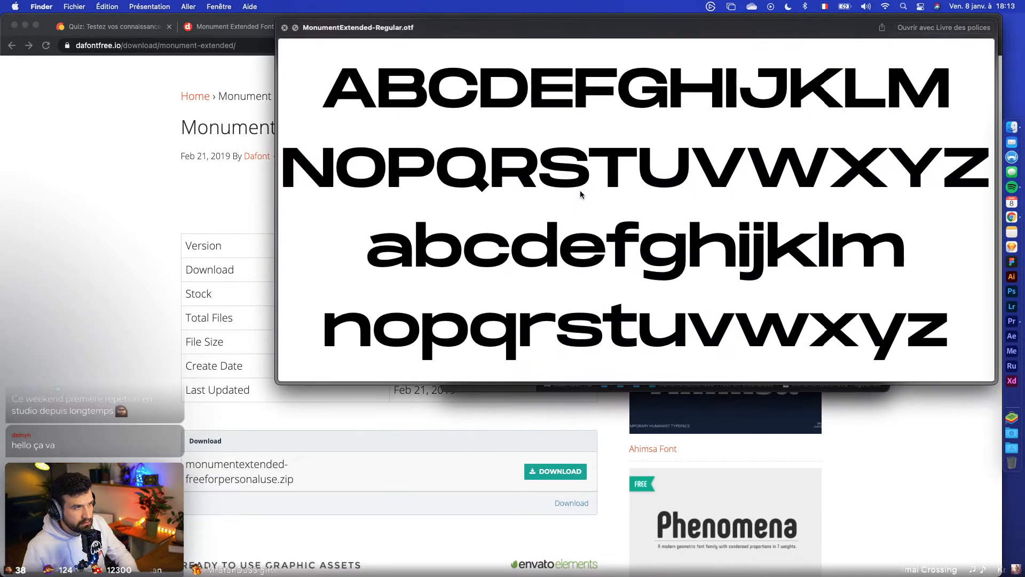
key(Down)
key(Up)
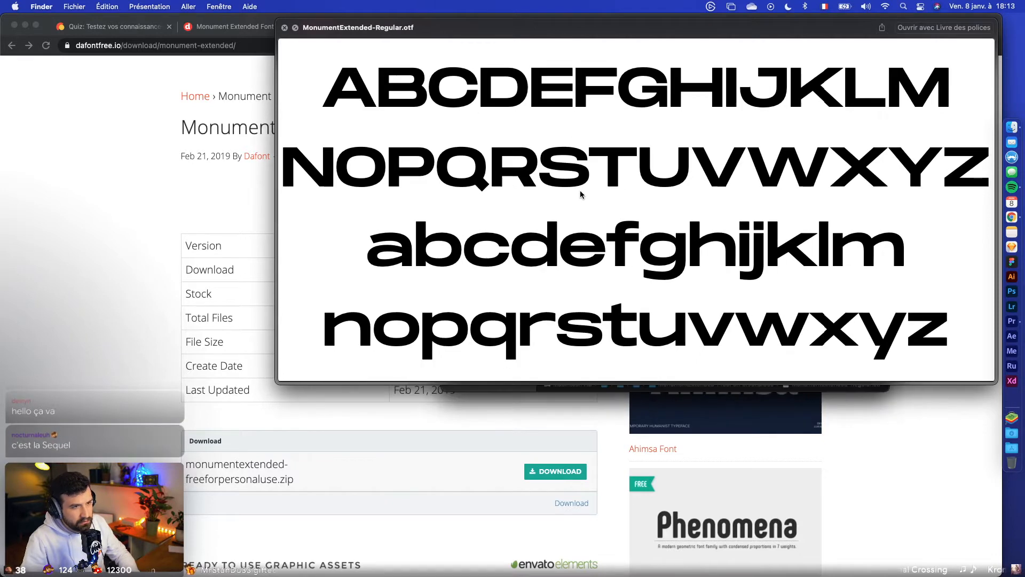
key(space)
Install MonumentExtended-Regular.otf and MonumentExtended-Ultrabold.otf from the downloaded font folder with Font Book
double_click(584, 188)
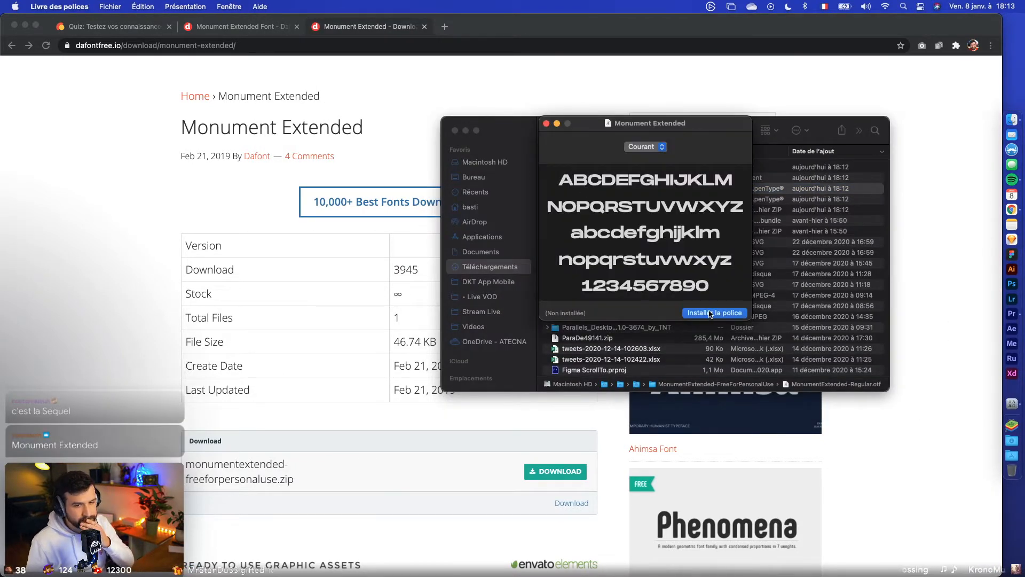
click(710, 313)
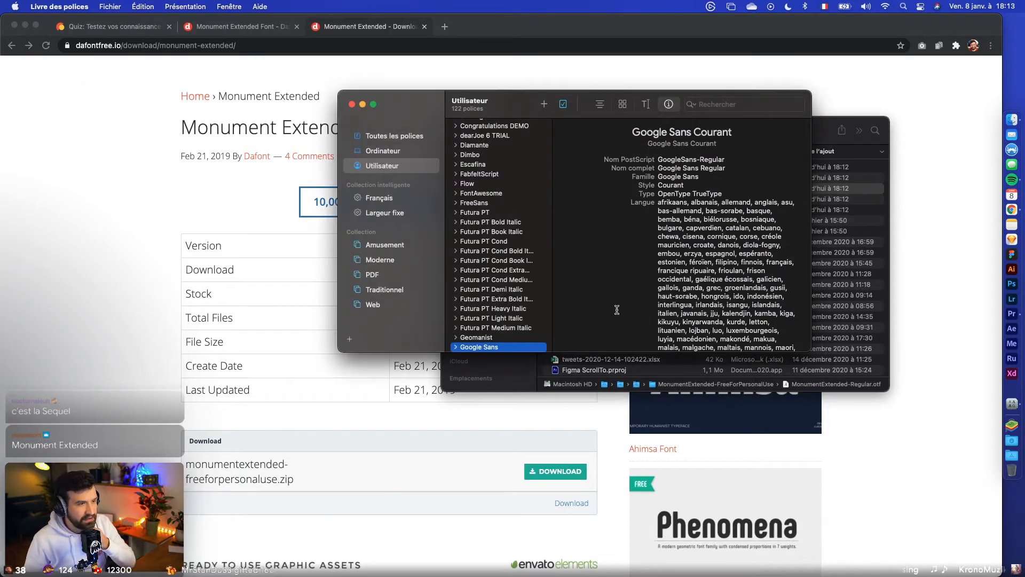
click(821, 129)
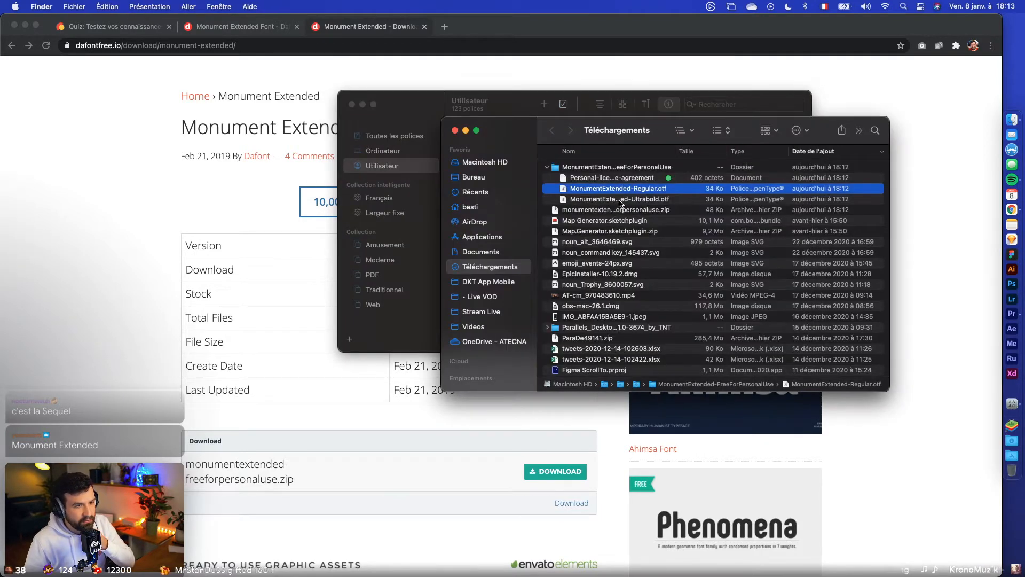
double_click(619, 200)
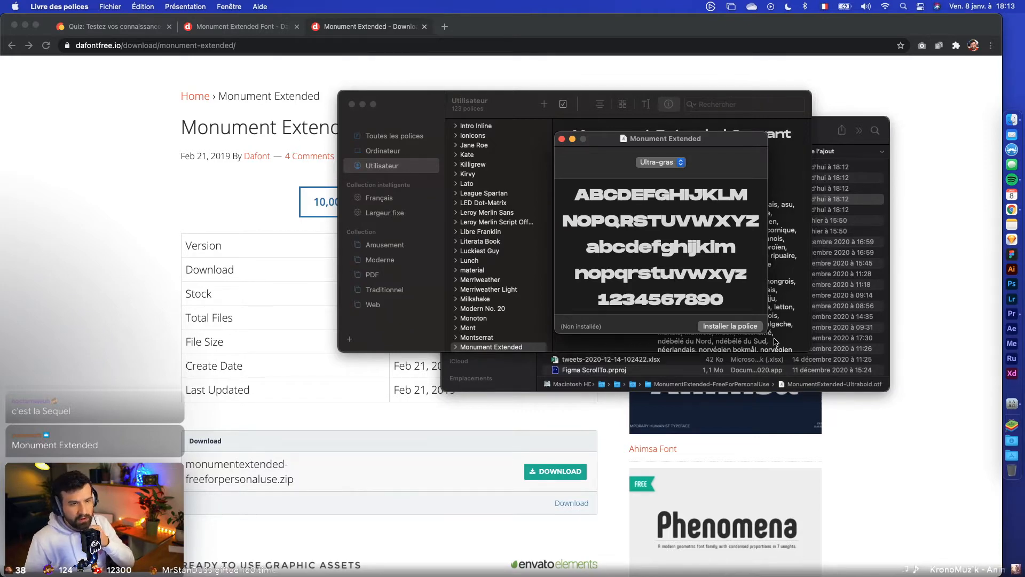
click(757, 330)
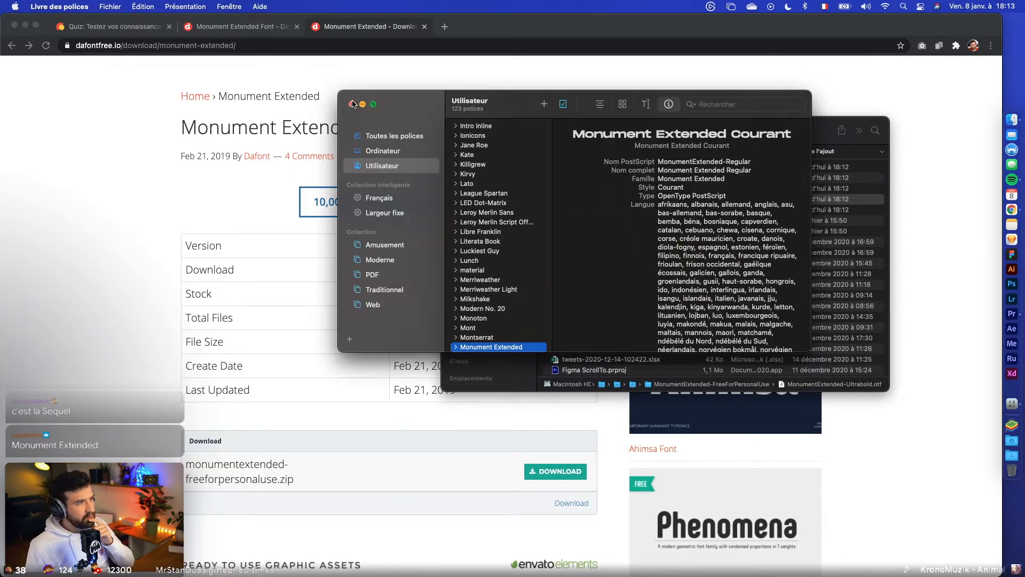
Close the Font Book window and both Dafont Free tabs to return to the quiz page
click(351, 103)
click(424, 26)
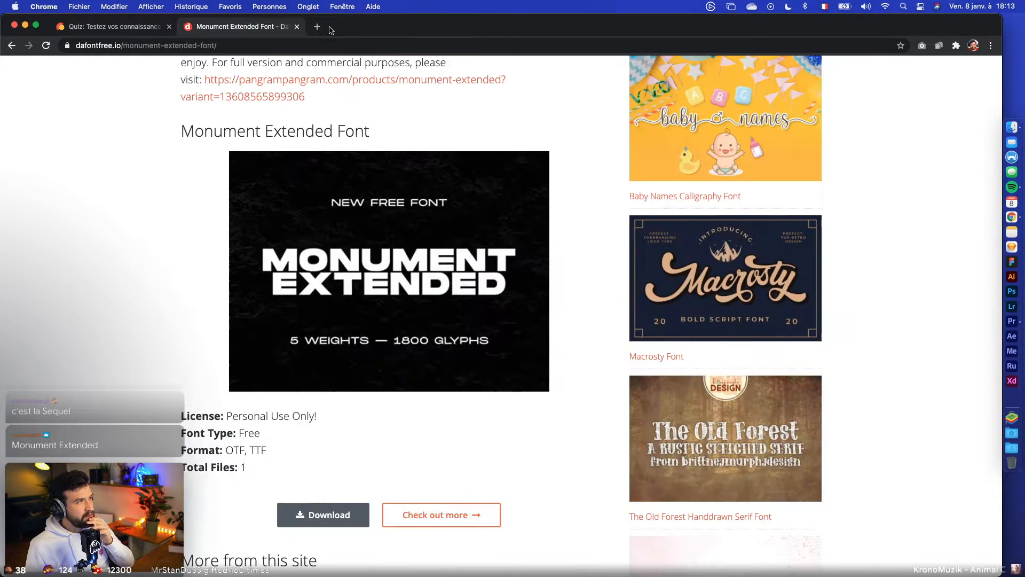
click(295, 27)
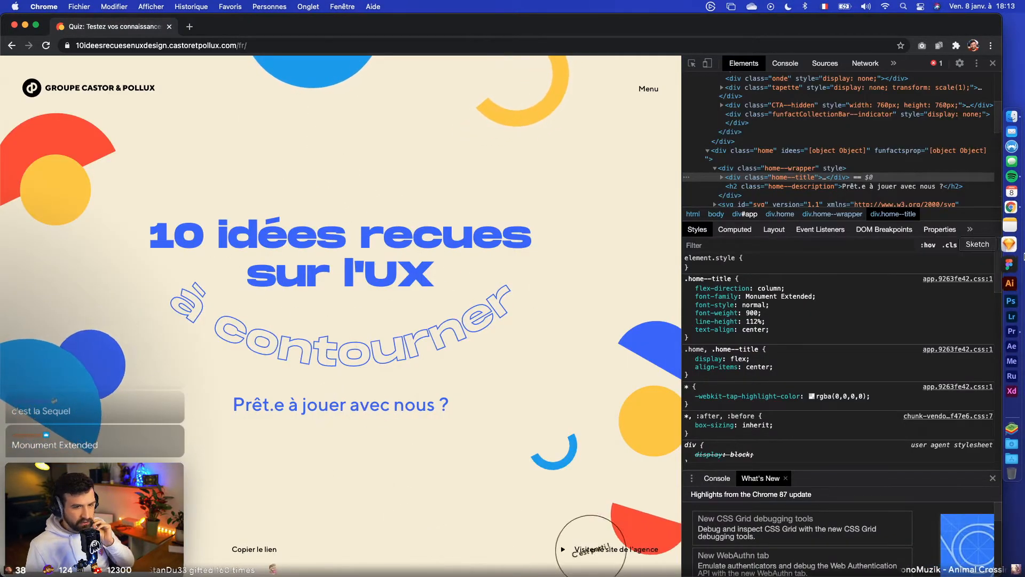
Switch to the 10UXTips sequence in Premiere Pro and play it from about 00;00;53;20
click(1011, 321)
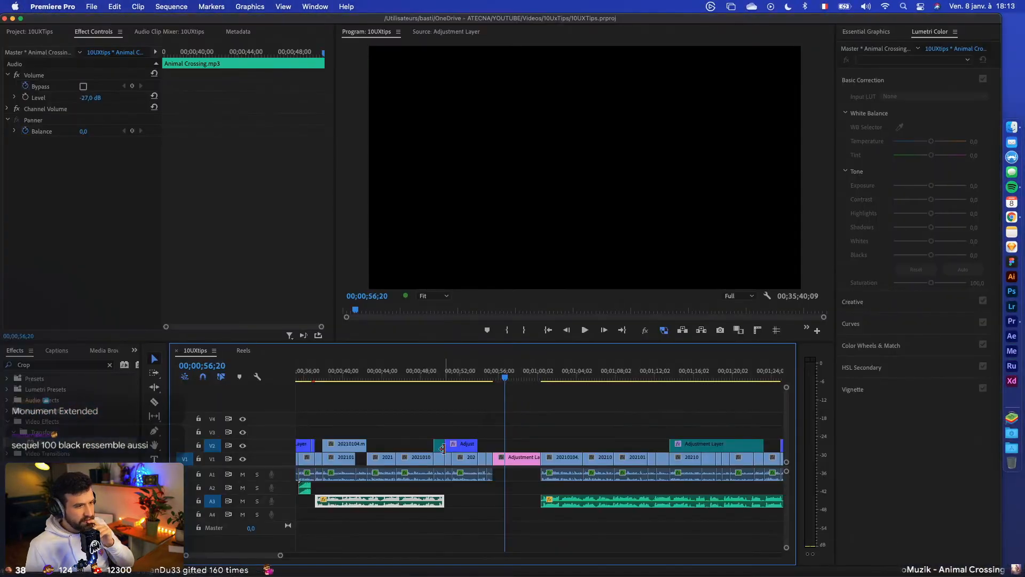
click(474, 380)
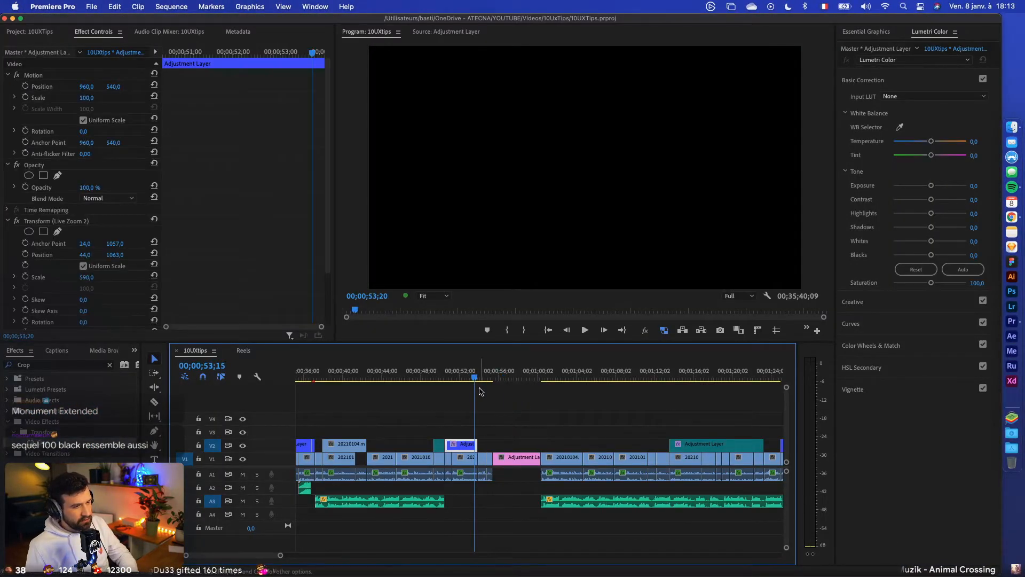
key(space)
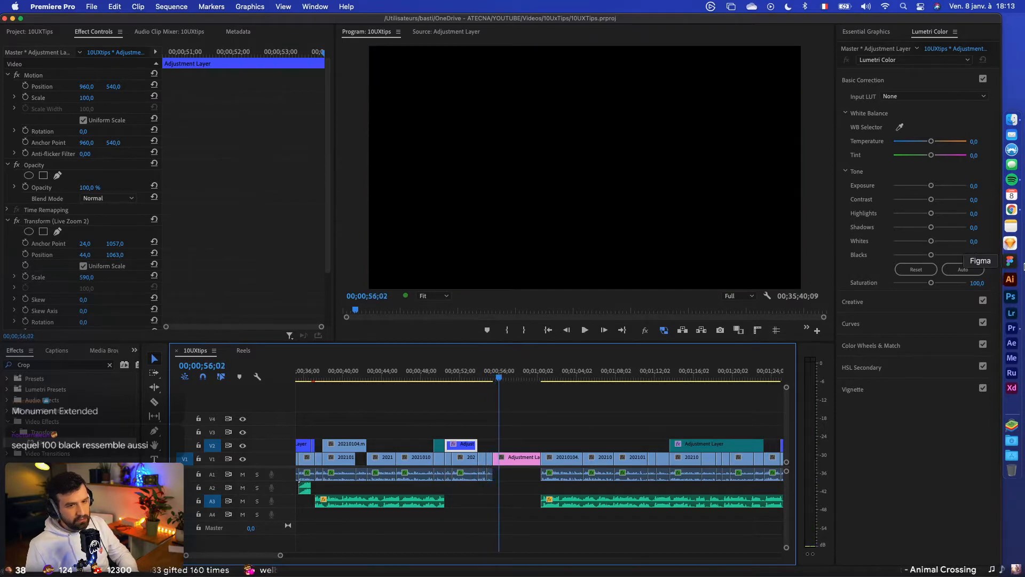
Switch back to Chrome and save a screenshot of the quiz page's title area with its colored shapes
click(1012, 217)
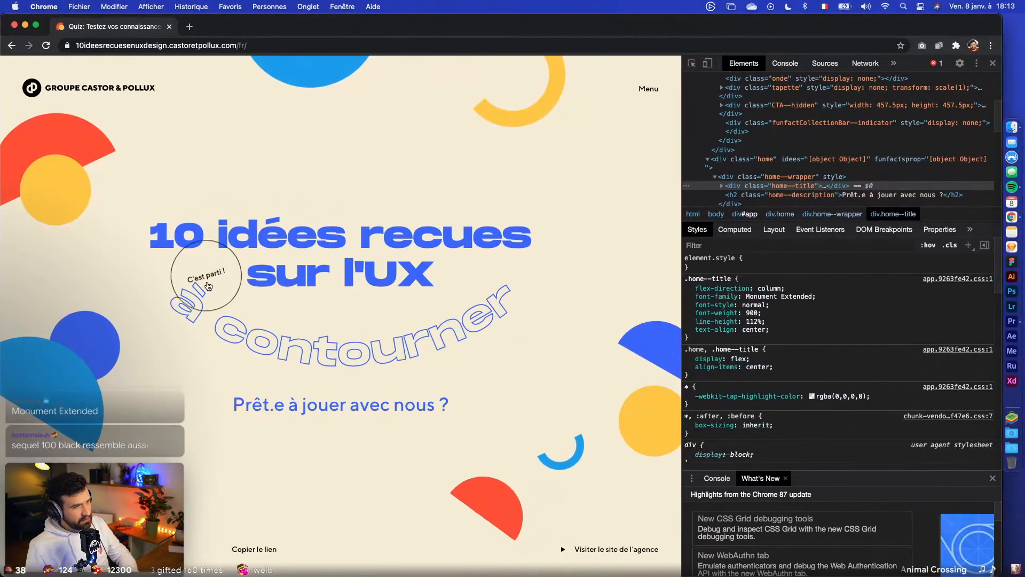
key(super+shift+4)
drag(21, 106, 673, 536)
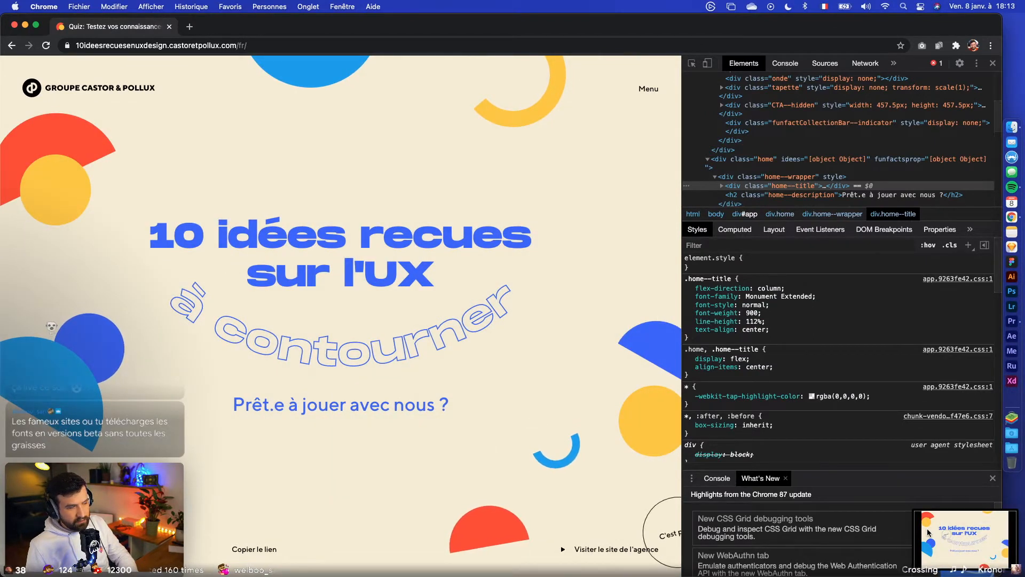
right_click(929, 534)
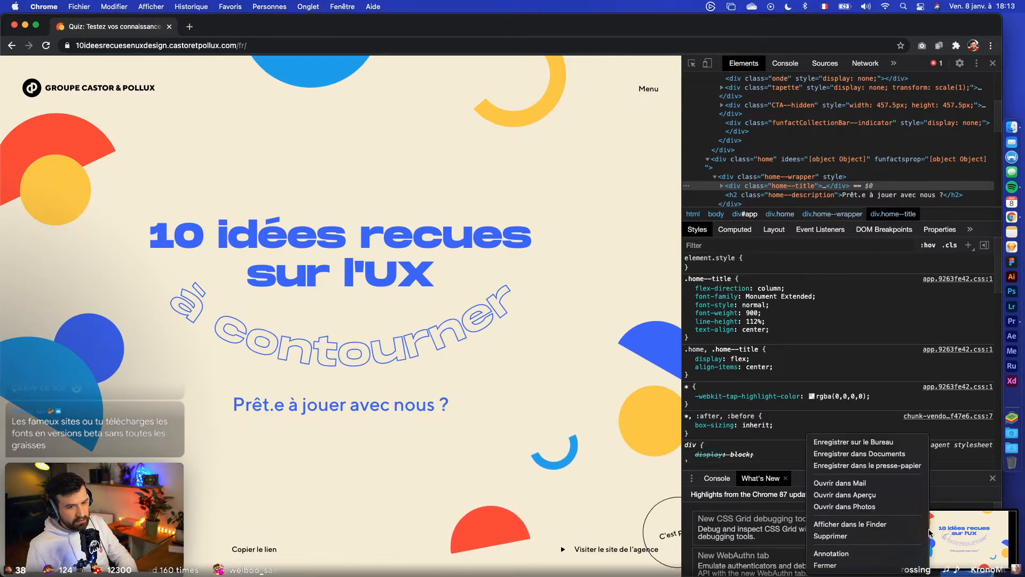
click(1009, 534)
Go to the desktop, launch Adobe After Effects 2020 and preview the captured quiz page screenshot
key(ctrl+Right)
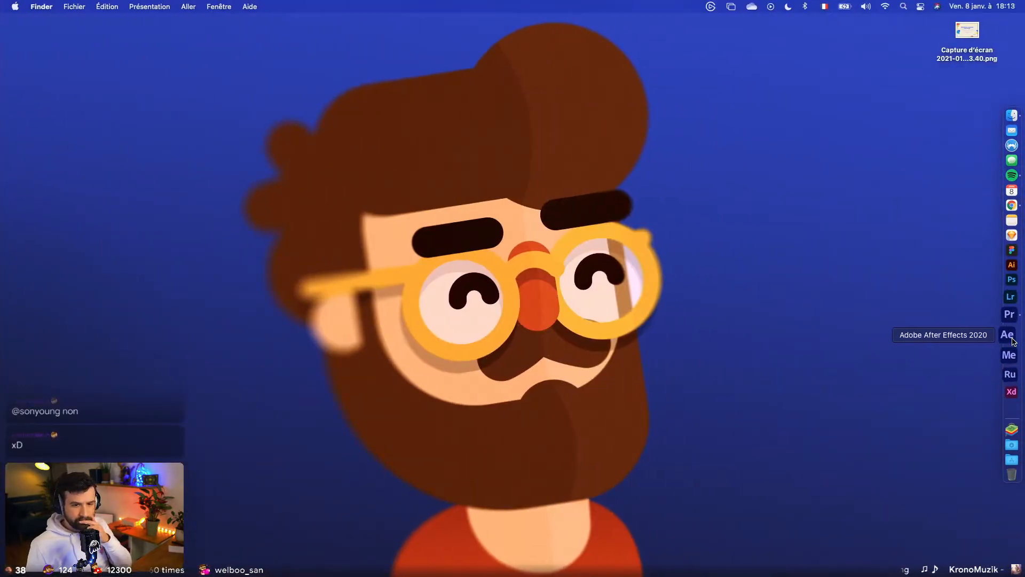
click(1011, 339)
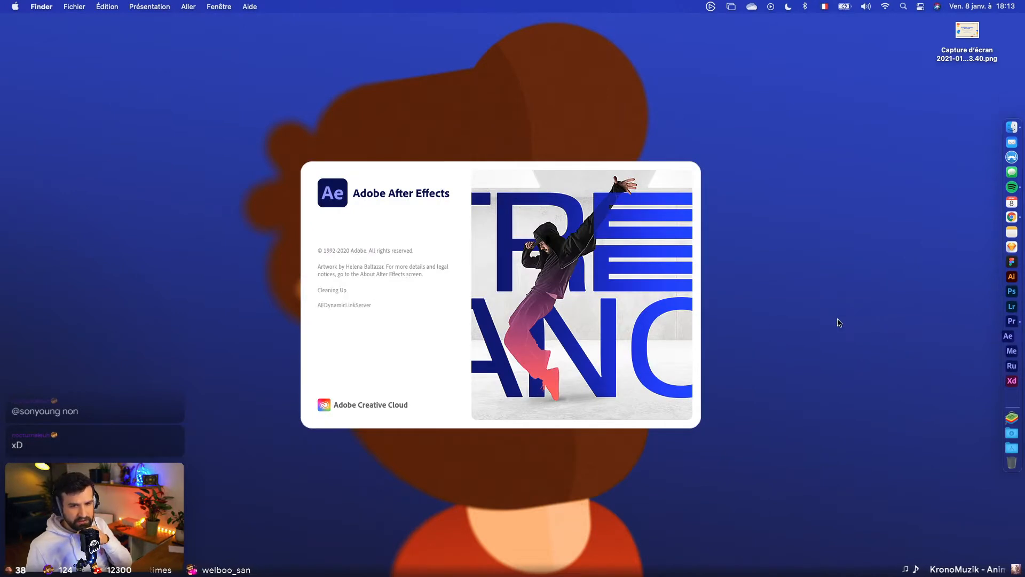
click(967, 32)
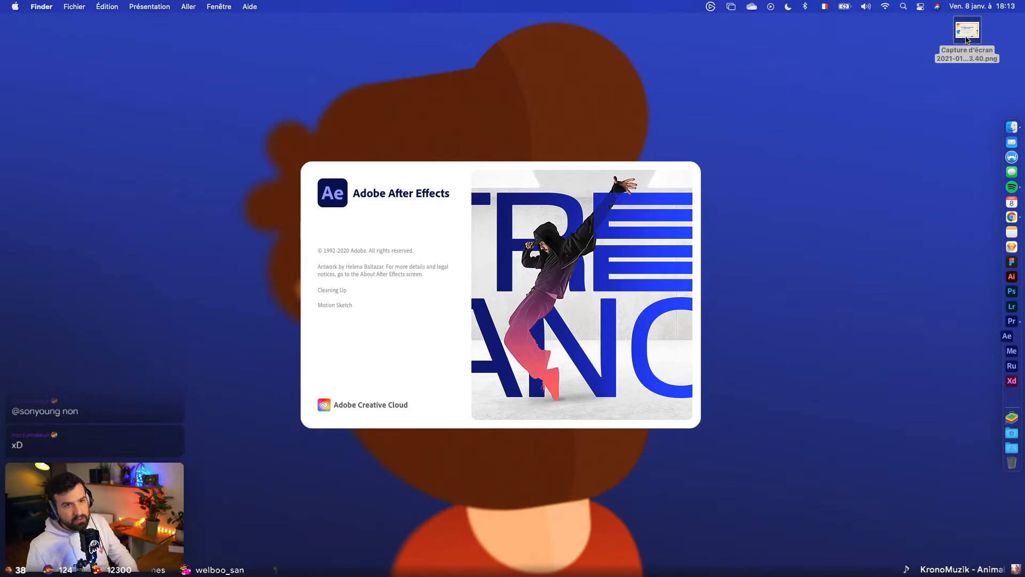
key(space)
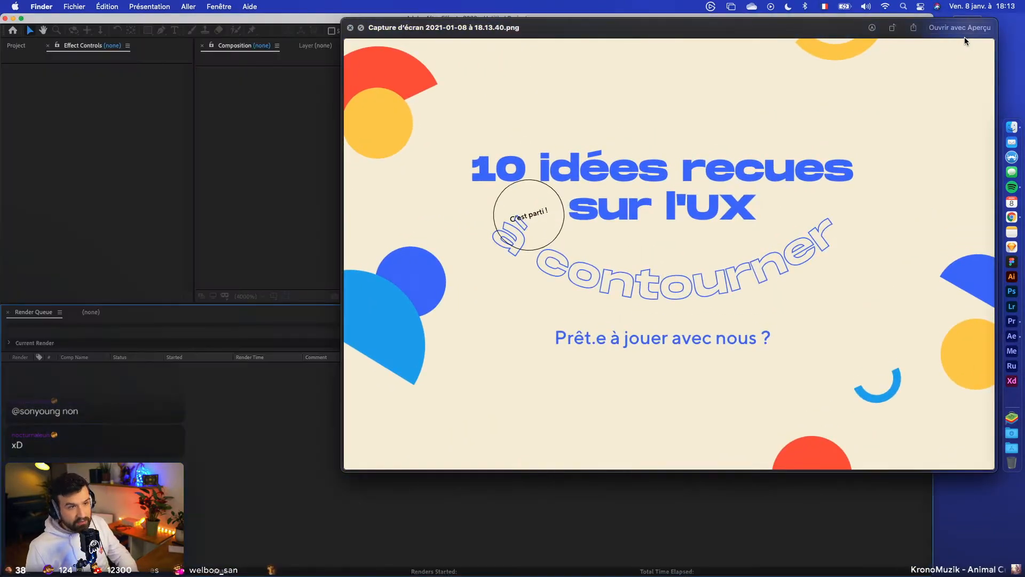
key(space)
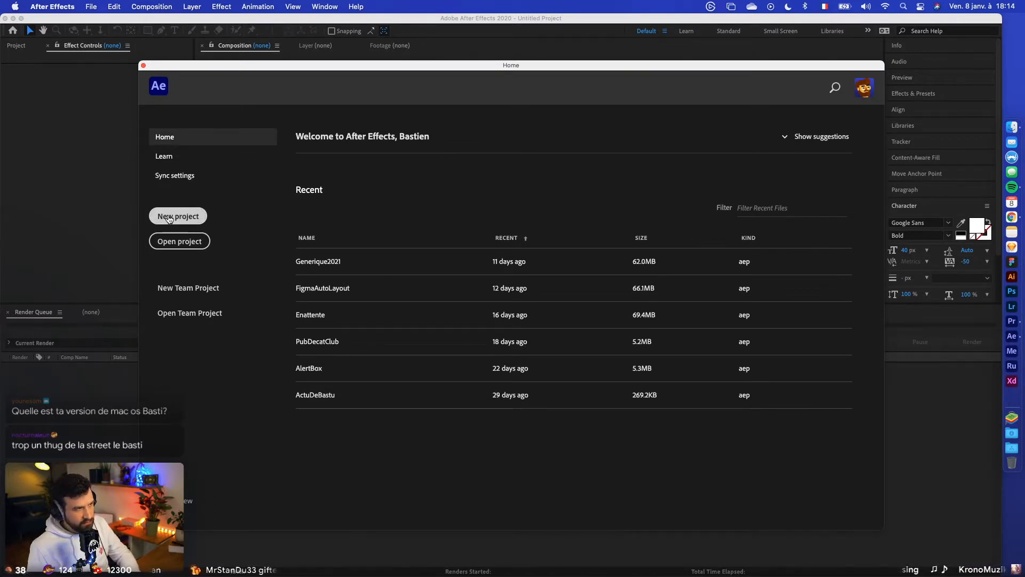
Start a new After Effects project and create a composition named IdeeRecue, 1920 x 1080 px, with a duration of 0;00;07;00
click(169, 216)
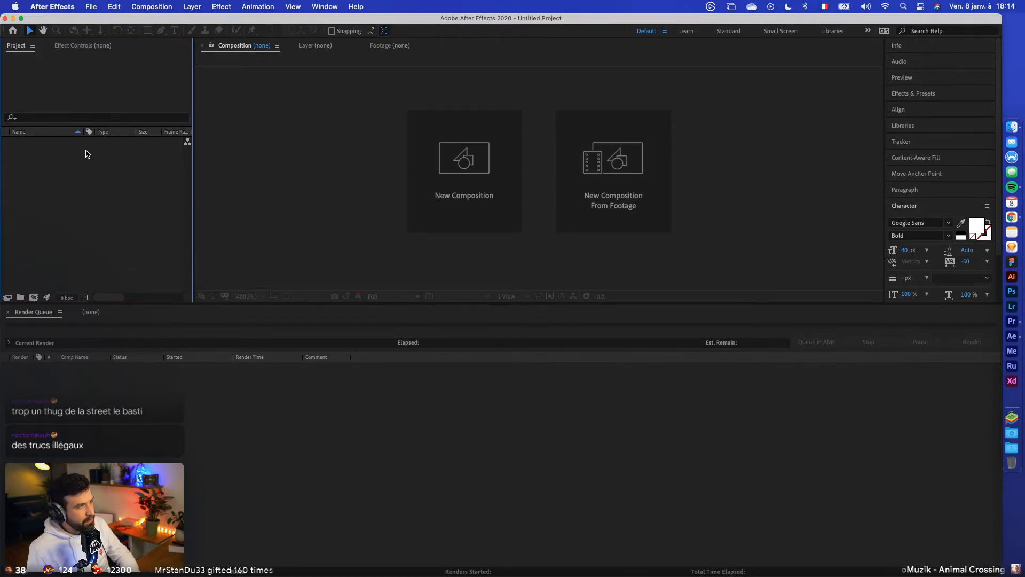
click(463, 150)
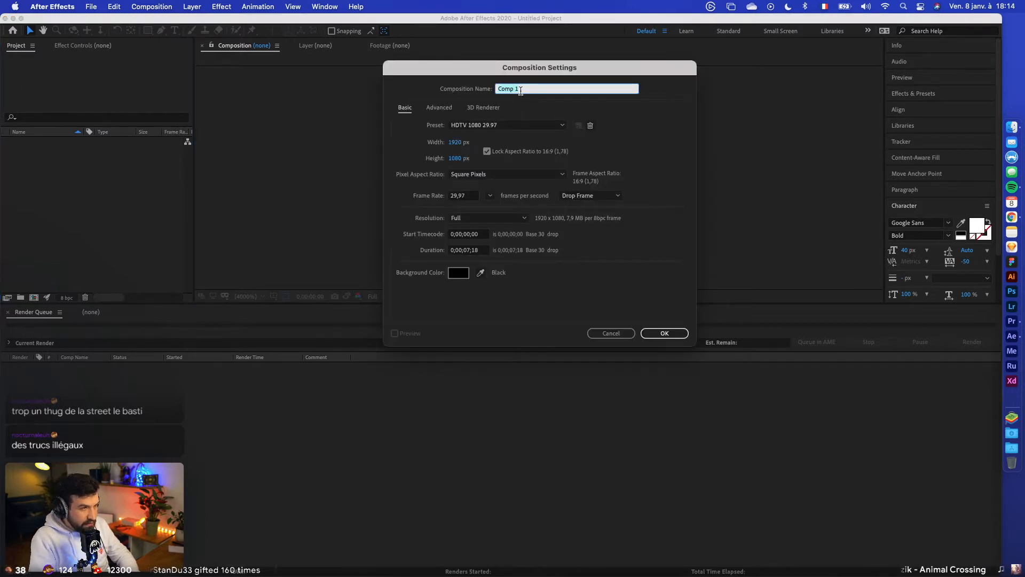
text(IdeeRecue)
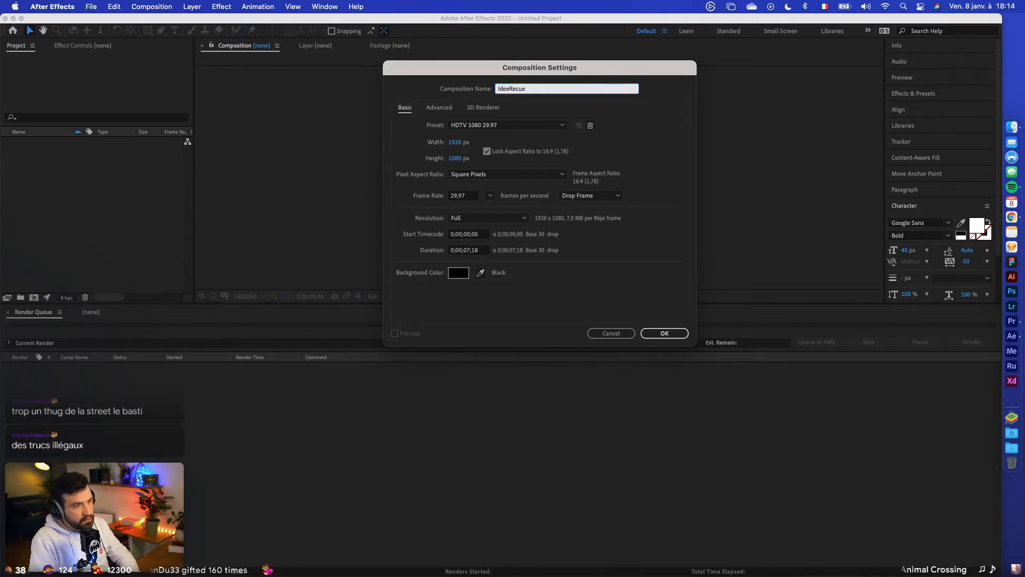
click(473, 256)
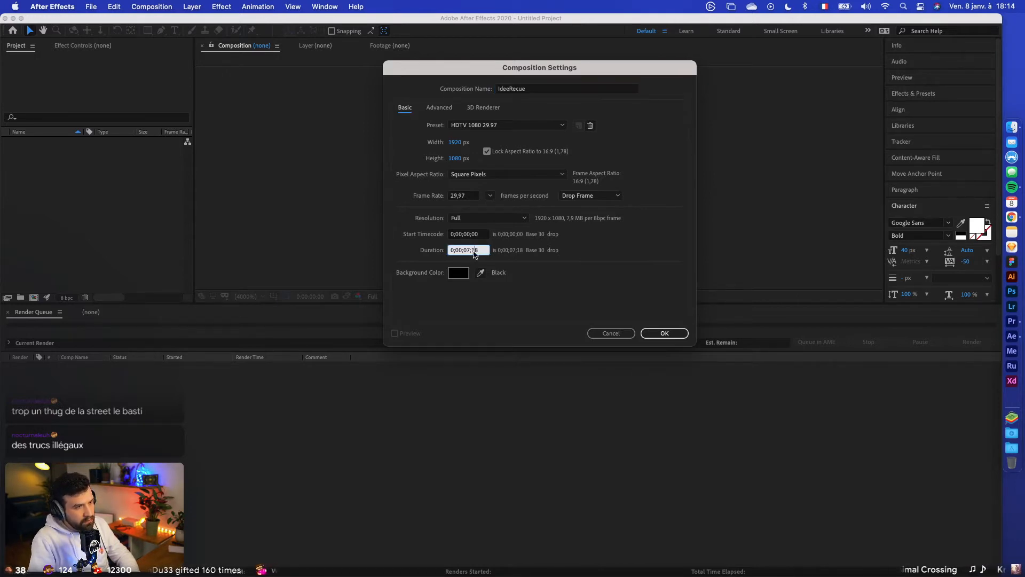
key(BackSpace)
key(BackSpace)
text(00)
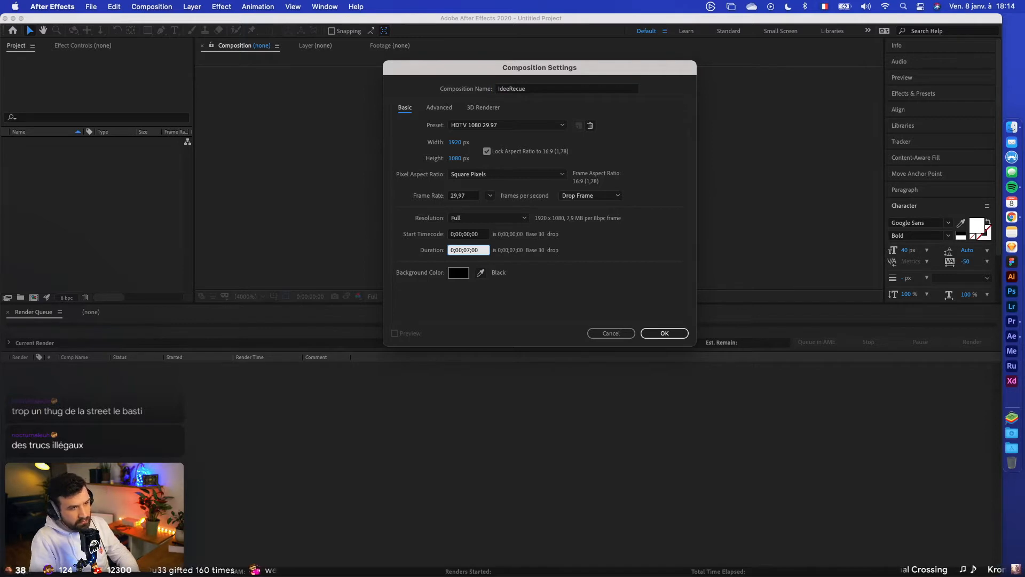
key(Return)
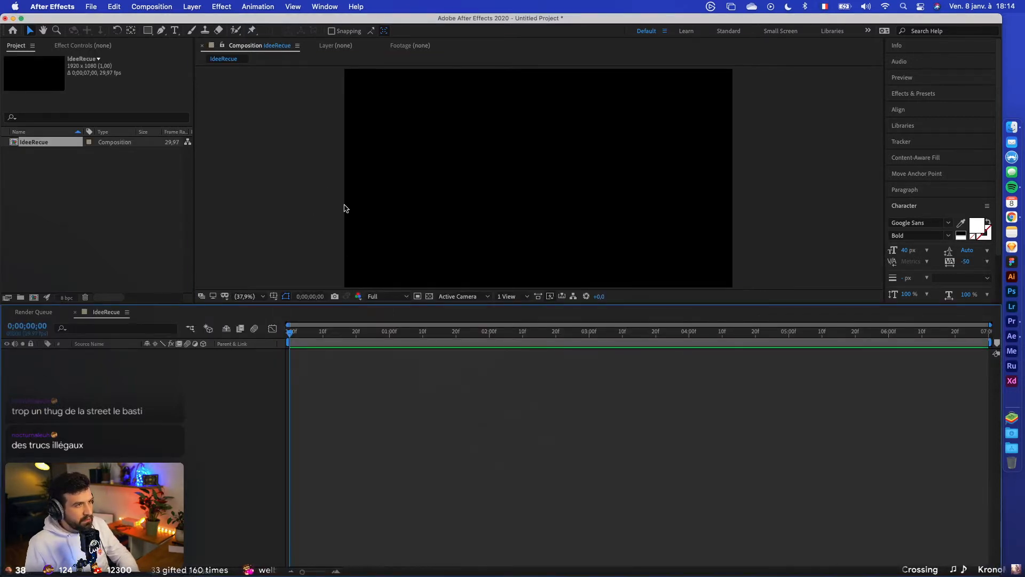
Save the project as 10UXTips.aep in the 10UxTips folder inside Videos
key(super+s)
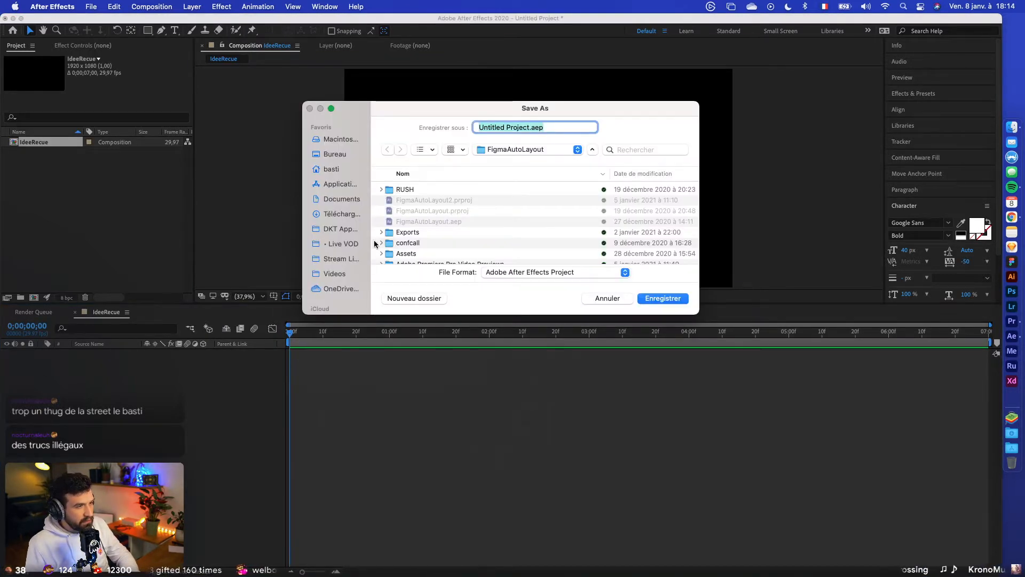
click(345, 260)
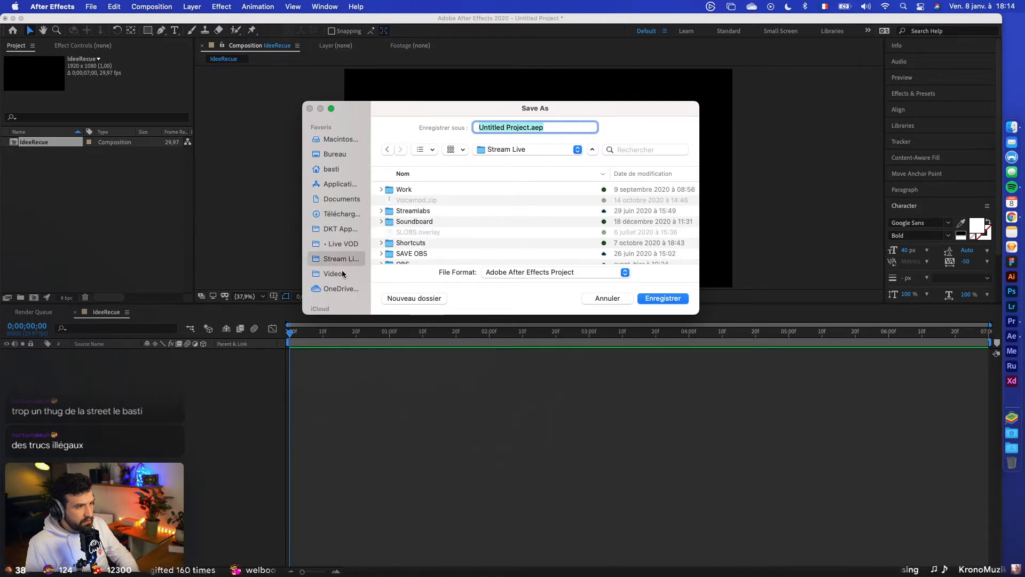
click(344, 273)
double_click(410, 222)
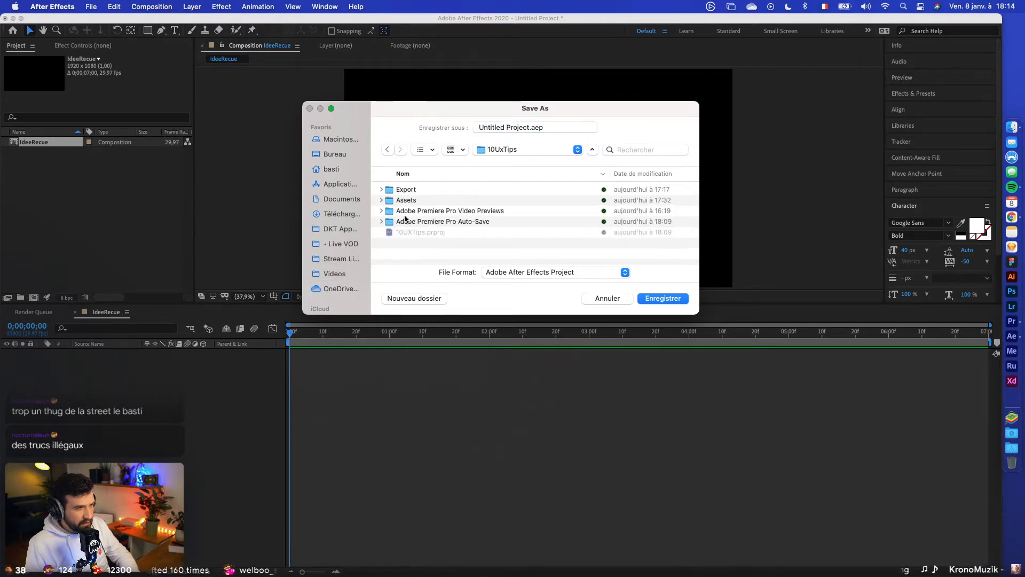
click(430, 233)
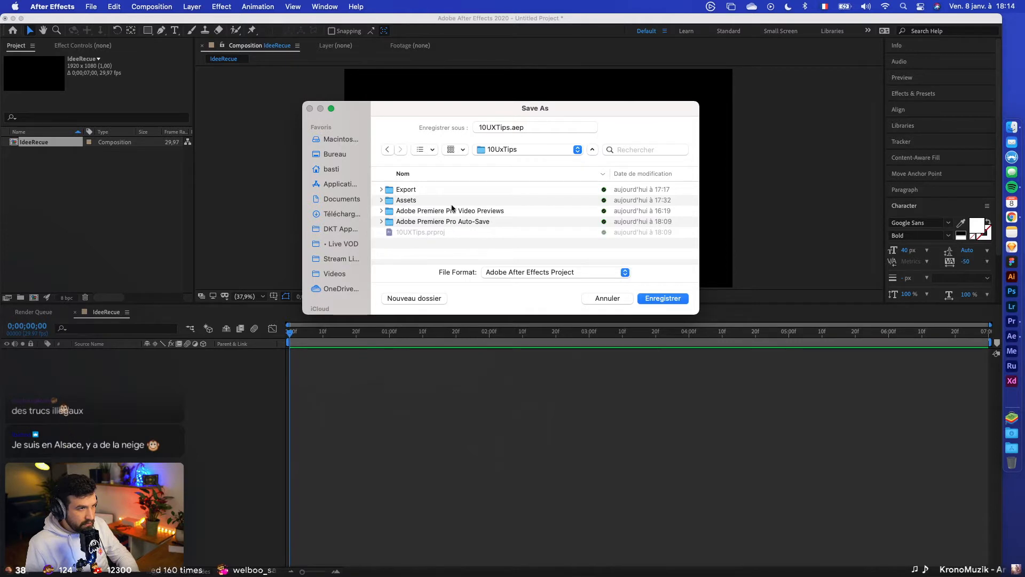
click(651, 302)
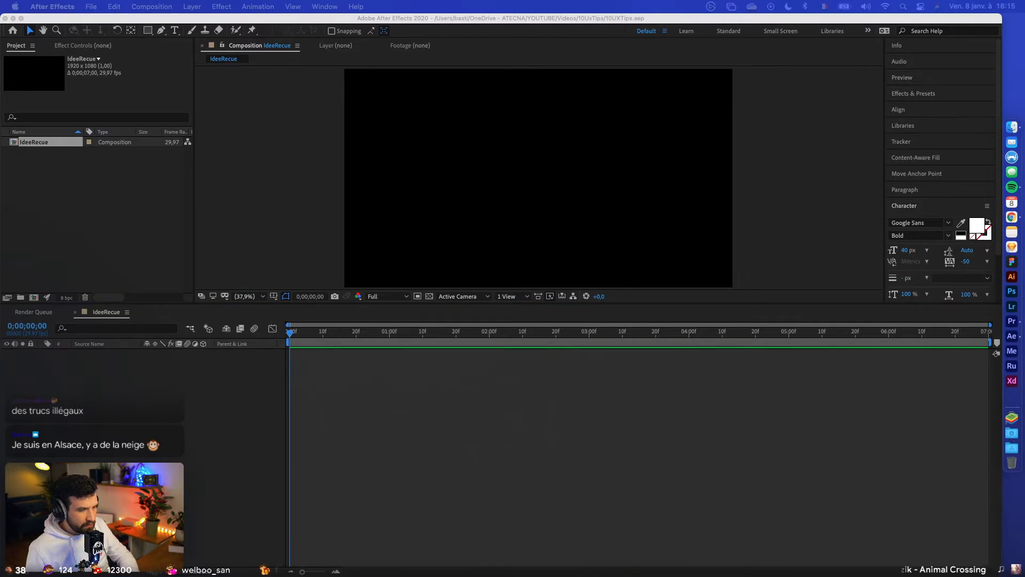
Switch to the Chrome window with the "Nice rollback" Burger King logo tweet and look through its replies
drag(494, 575, 463, 39)
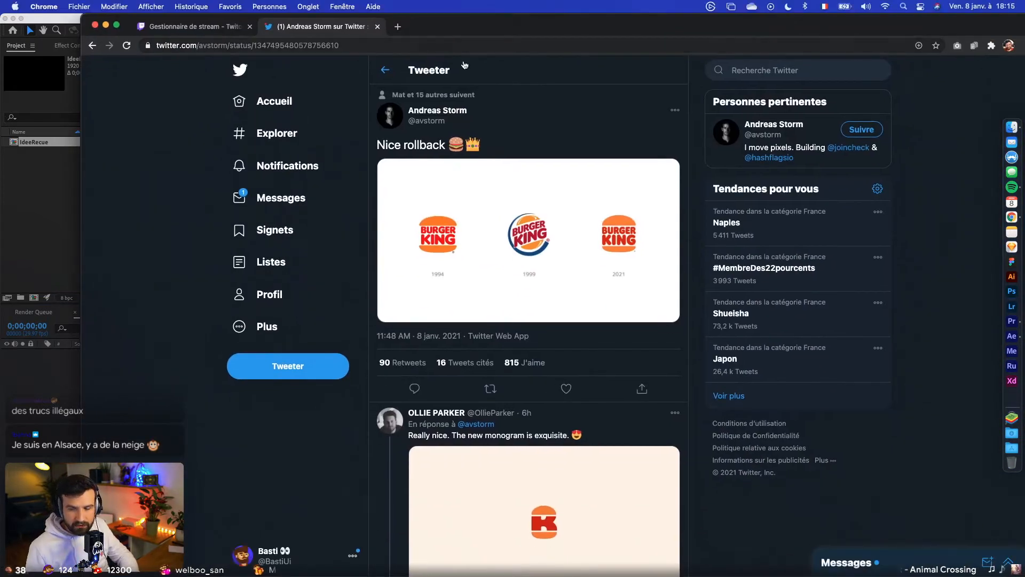
scroll(436, 289, down, 3)
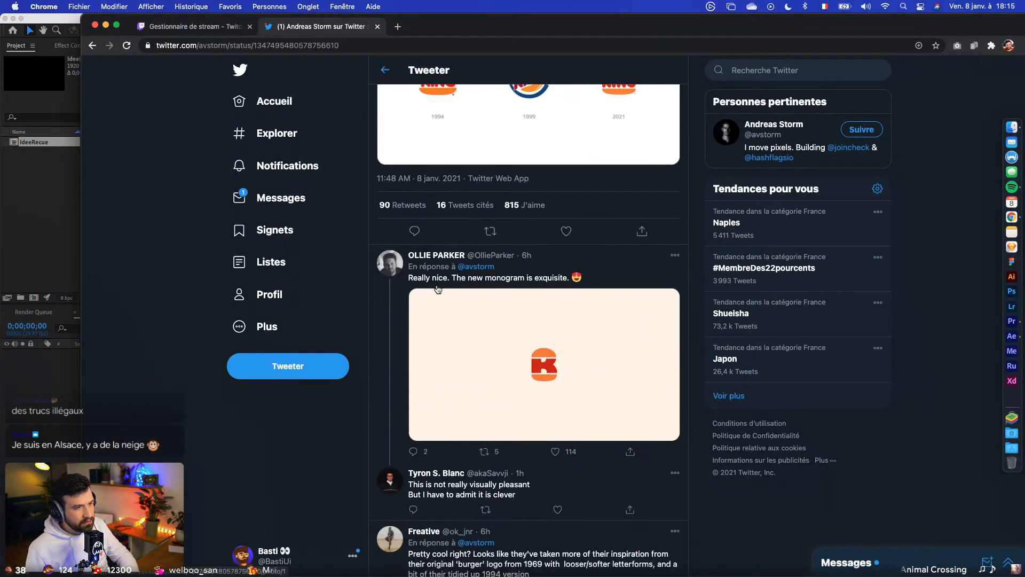
Enlarge the Burger King logo comparison image in the tweet to look at it, and put the Chrome window away
scroll(437, 289, up, 3)
click(546, 258)
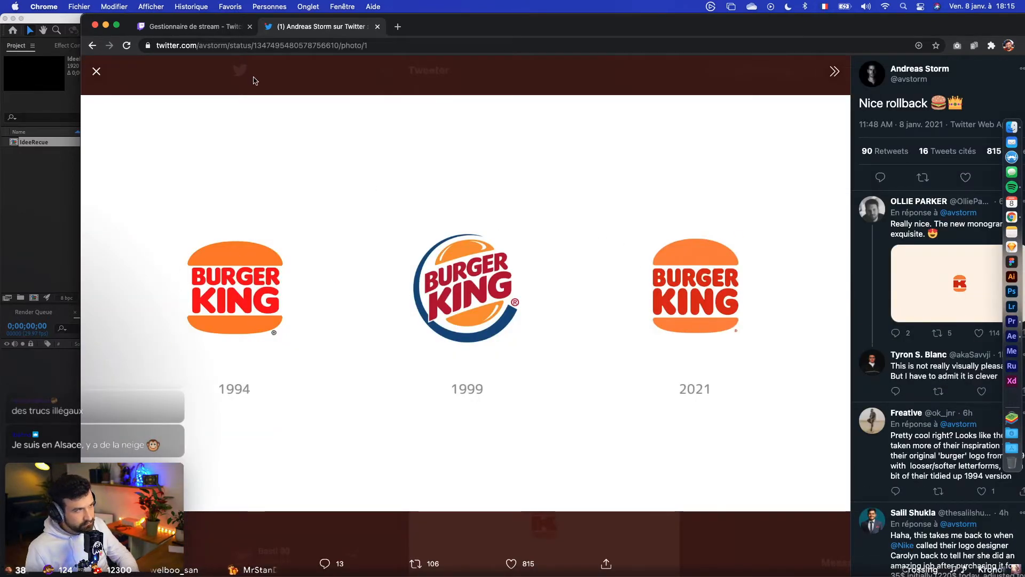
click(96, 73)
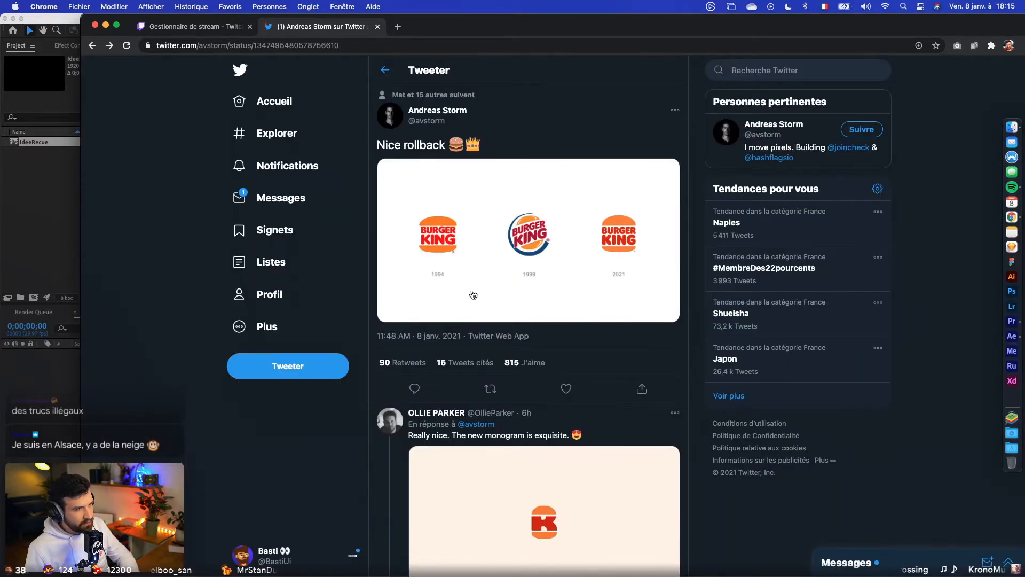
key(super+Tab)
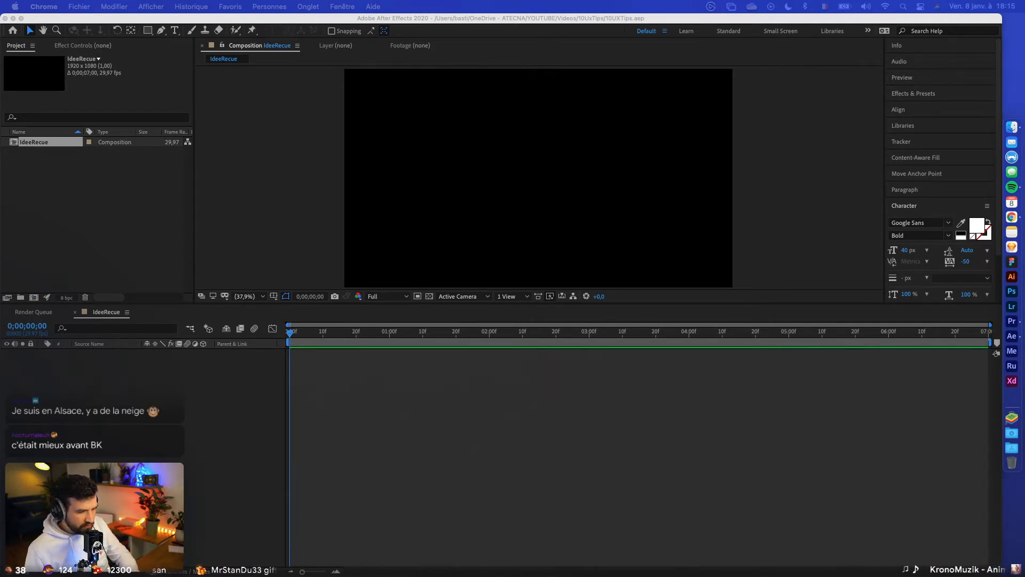
key(super+Tab)
click(537, 267)
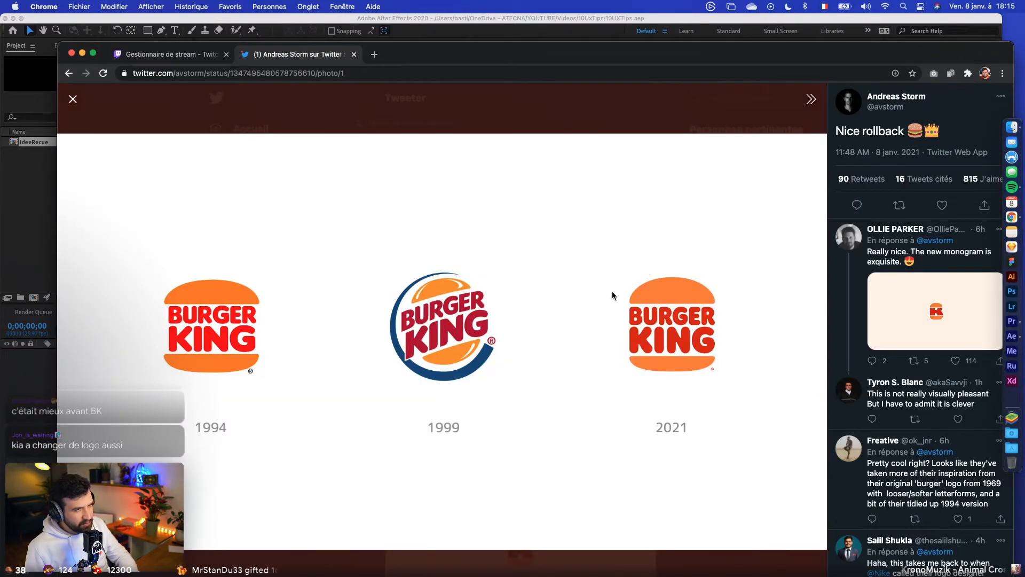
double_click(603, 53)
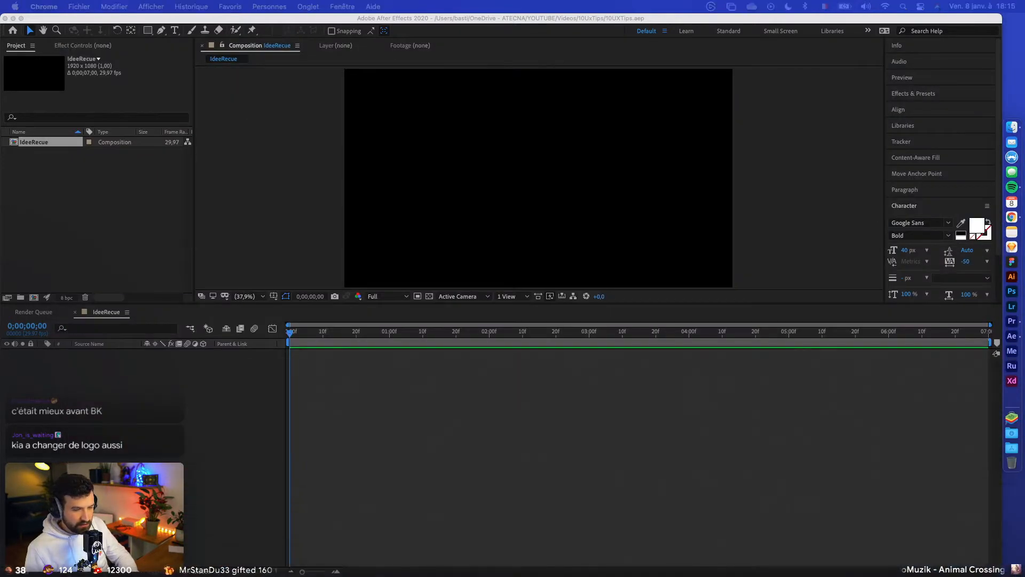
Return to After Effects and close the Render Queue, leaving only the IdeeRecue timeline
click(292, 418)
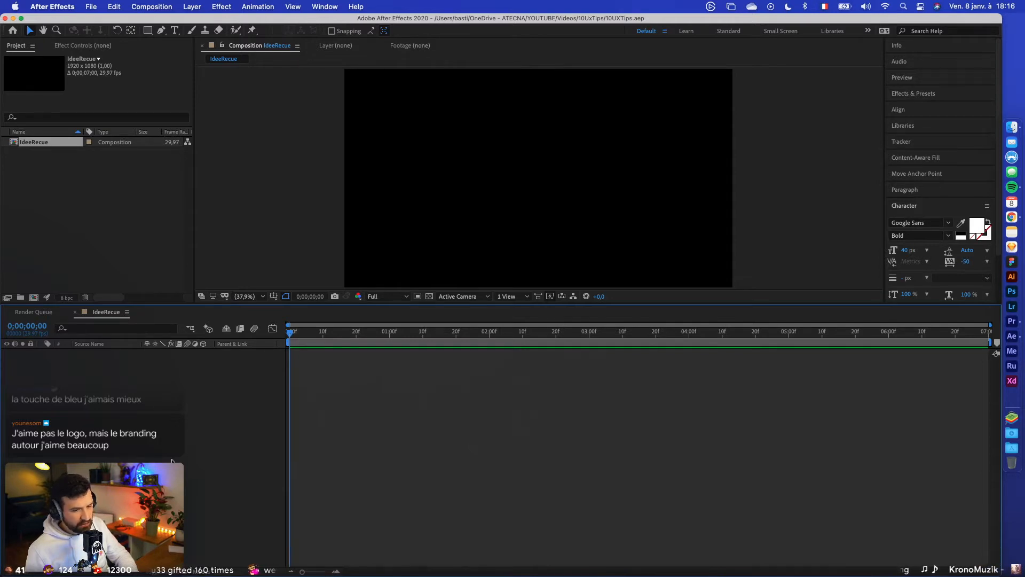
click(73, 213)
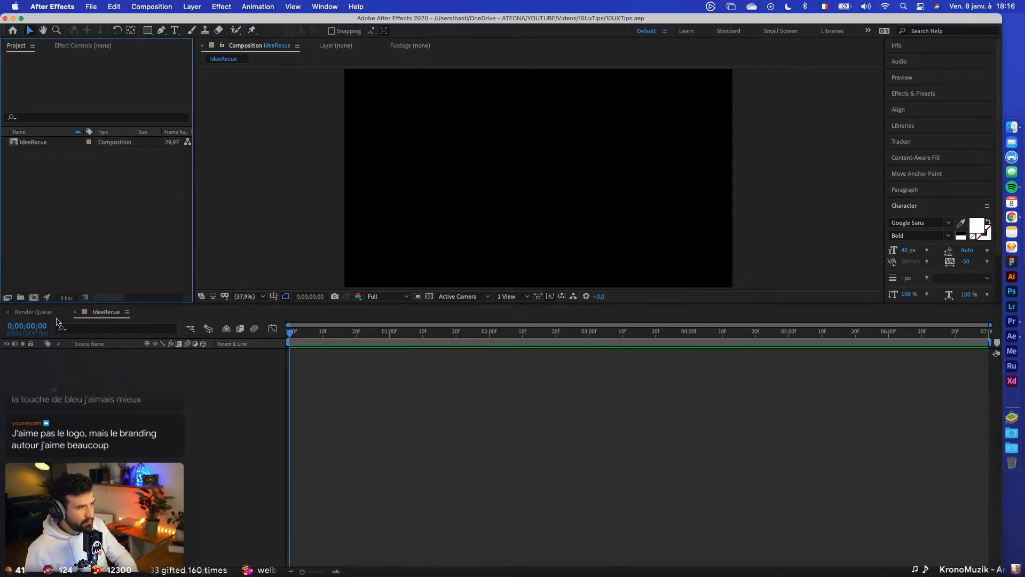
click(15, 317)
click(8, 312)
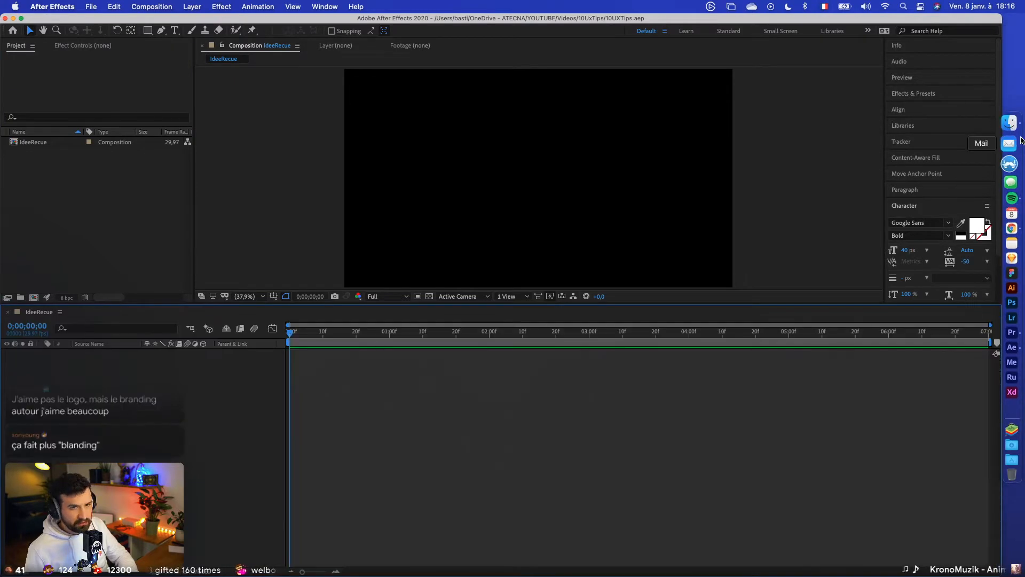
Add the captured screenshot PNG from the desktop to the IdeeRecue composition and scale it up to nearly the full frame height
click(1012, 127)
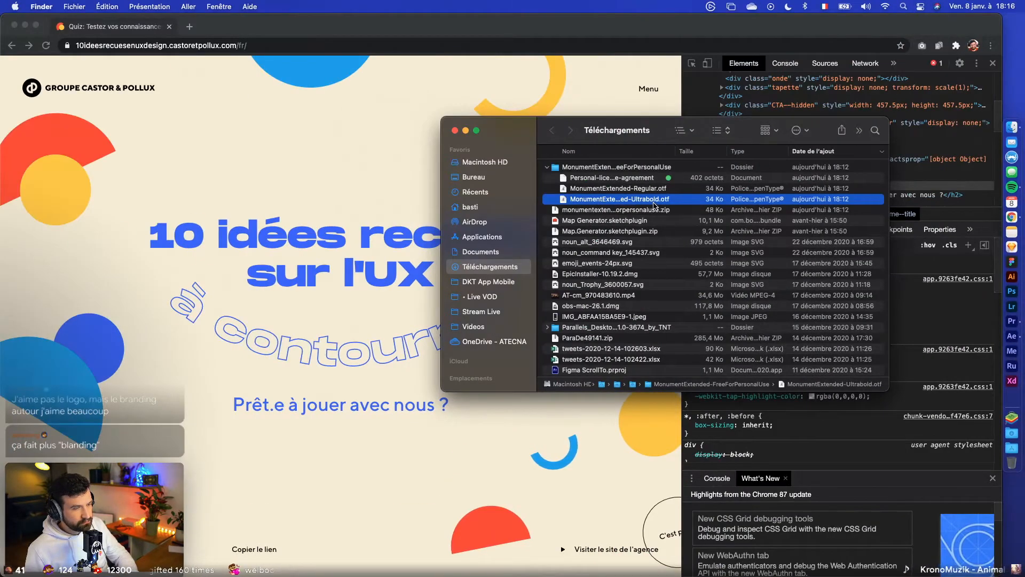
key(ctrl+Right)
key(F11)
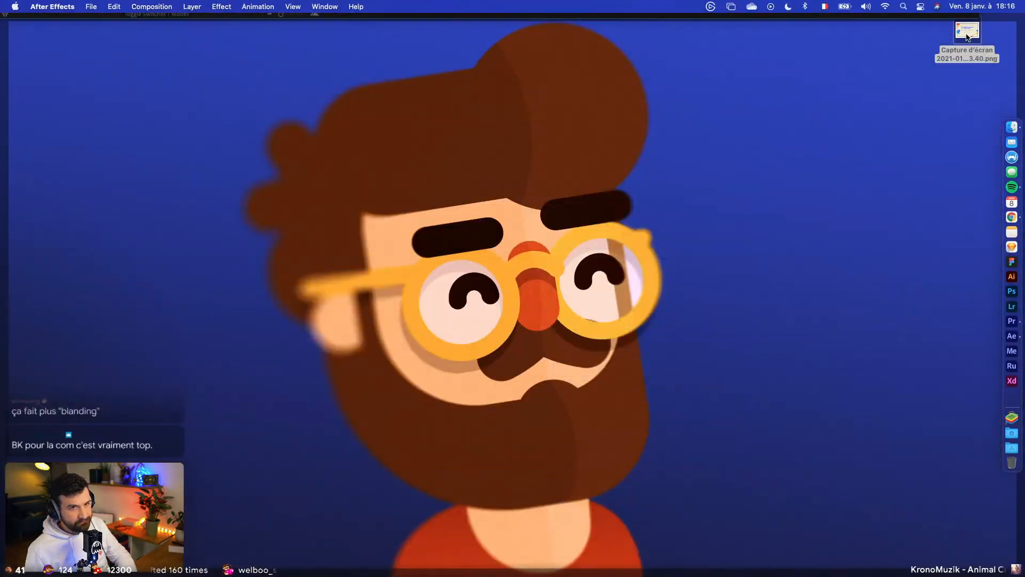
drag(967, 36, 476, 233)
key(F11)
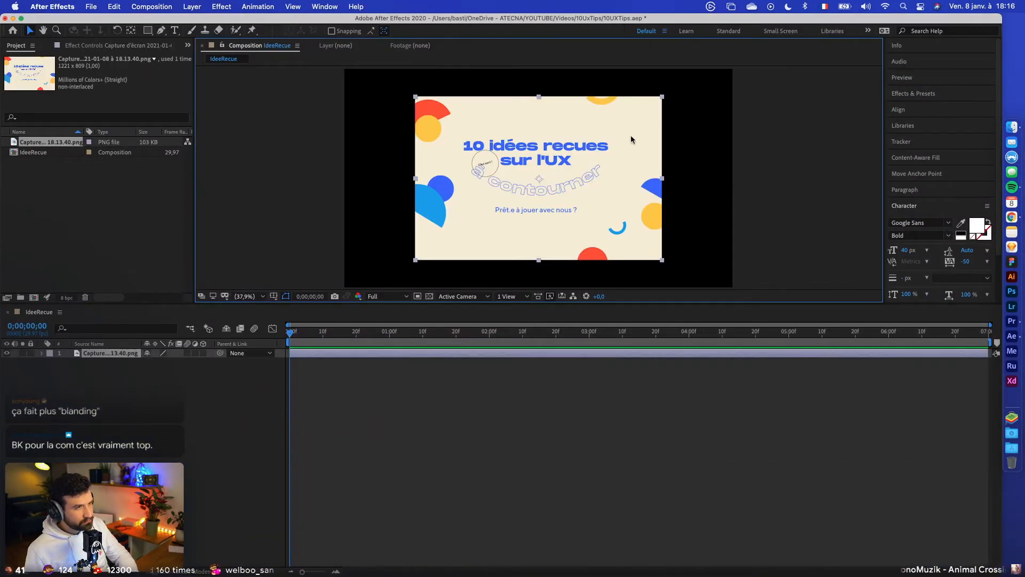
drag(663, 97, 698, 72)
click(749, 134)
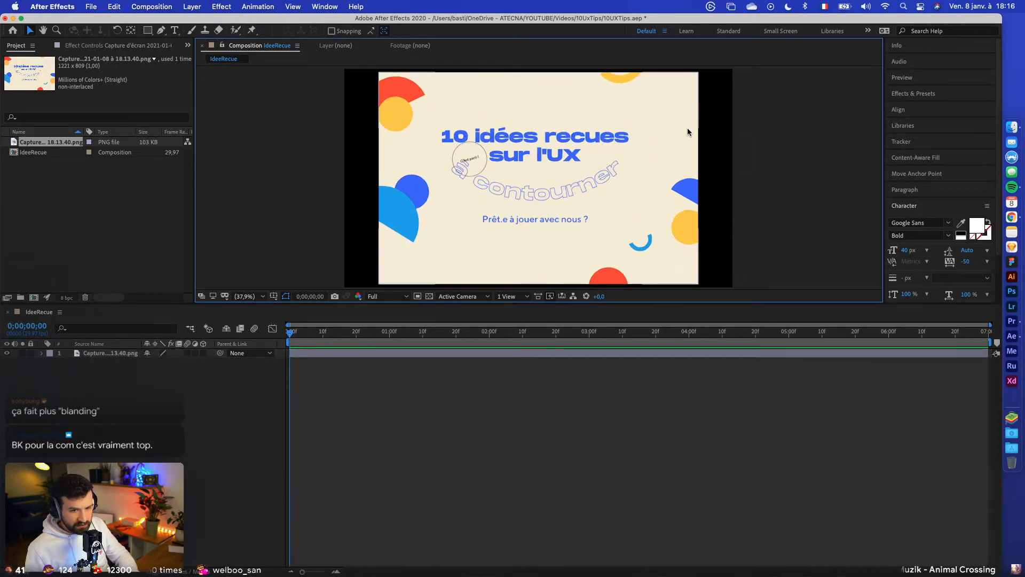
Enlarge the composition viewer at the timeline's expense and centre the whole frame in it at 50% magnification
scroll(613, 130, up, 2)
scroll(613, 129, down, 1)
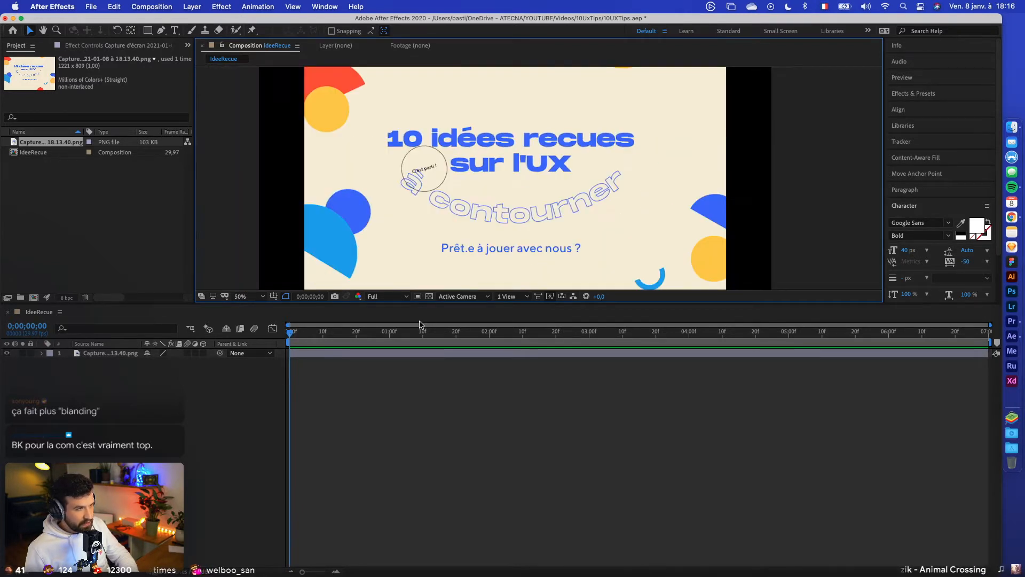
drag(430, 303, 430, 457)
key(h)
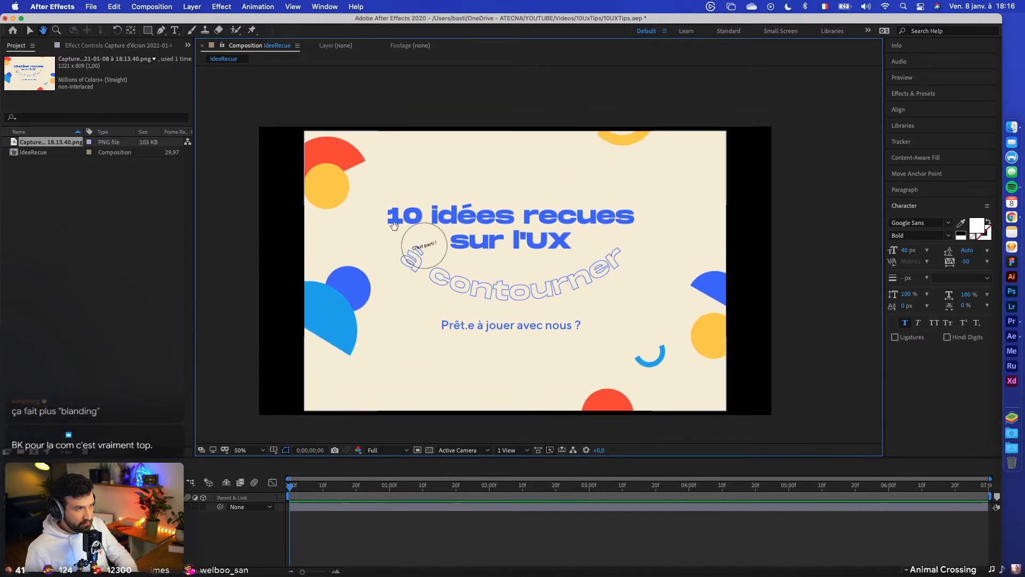
drag(394, 225, 437, 212)
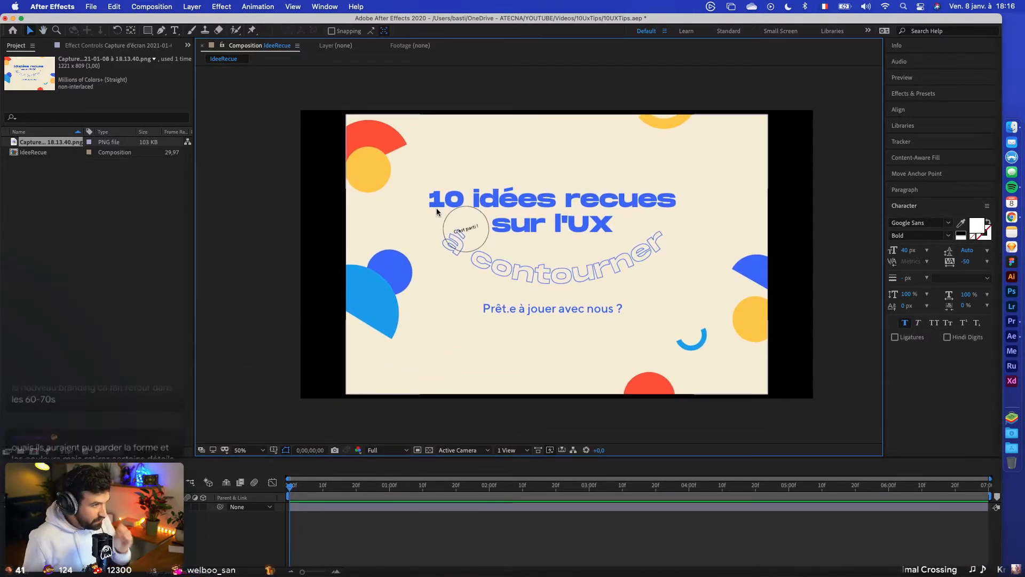
Hide the screenshot layer and add the text "Idée reçue suviante" near the centre of the frame
click(8, 506)
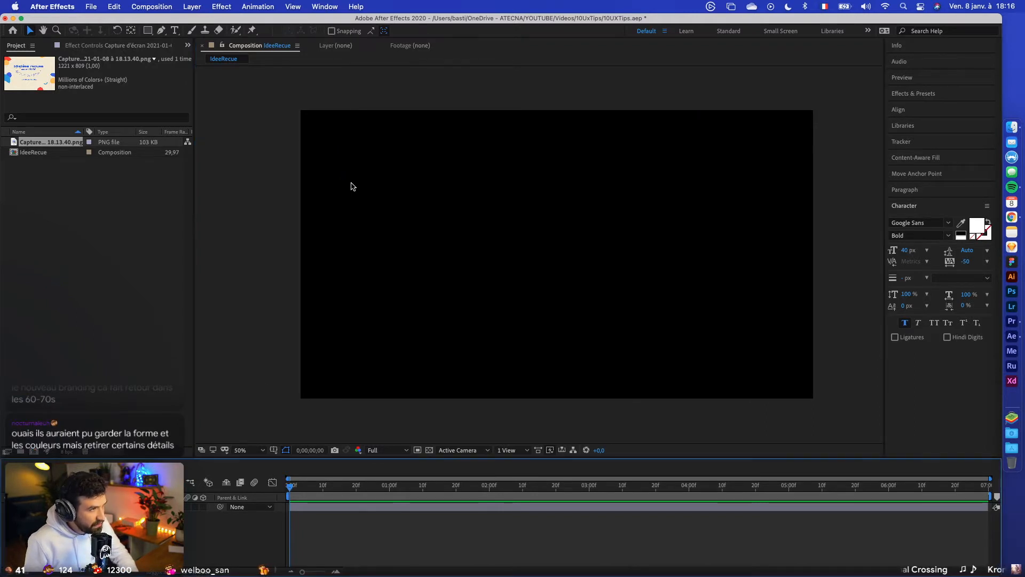
click(352, 186)
click(175, 31)
click(458, 239)
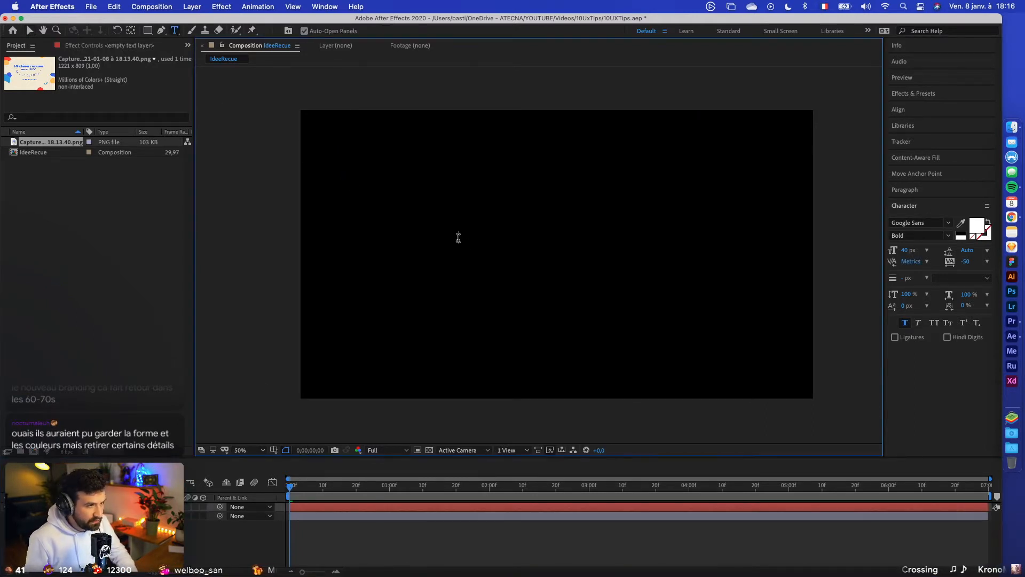
text(Idée r)
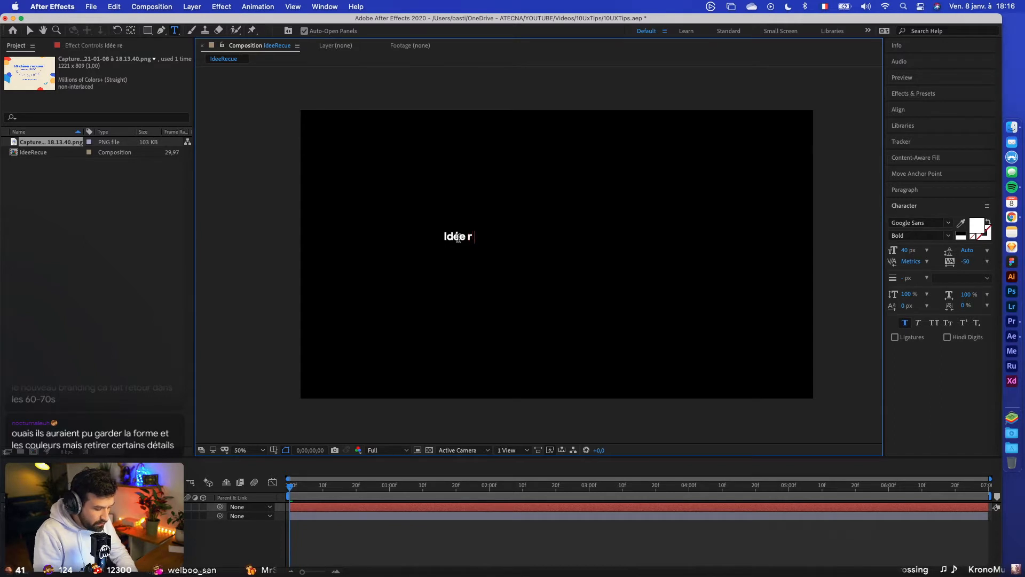
text(eçue Su)
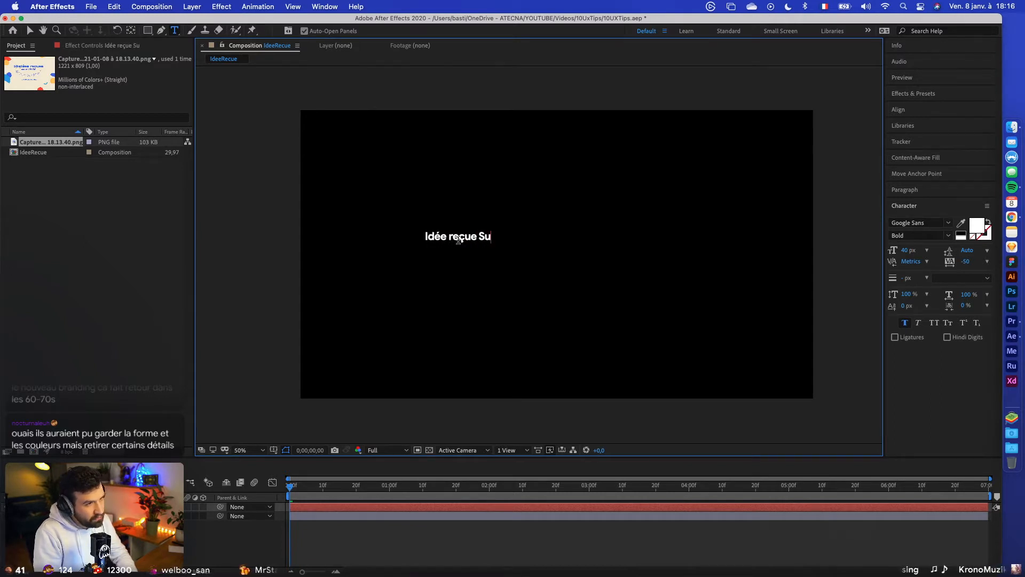
key(BackSpace)
key(BackSpace)
text(suviante)
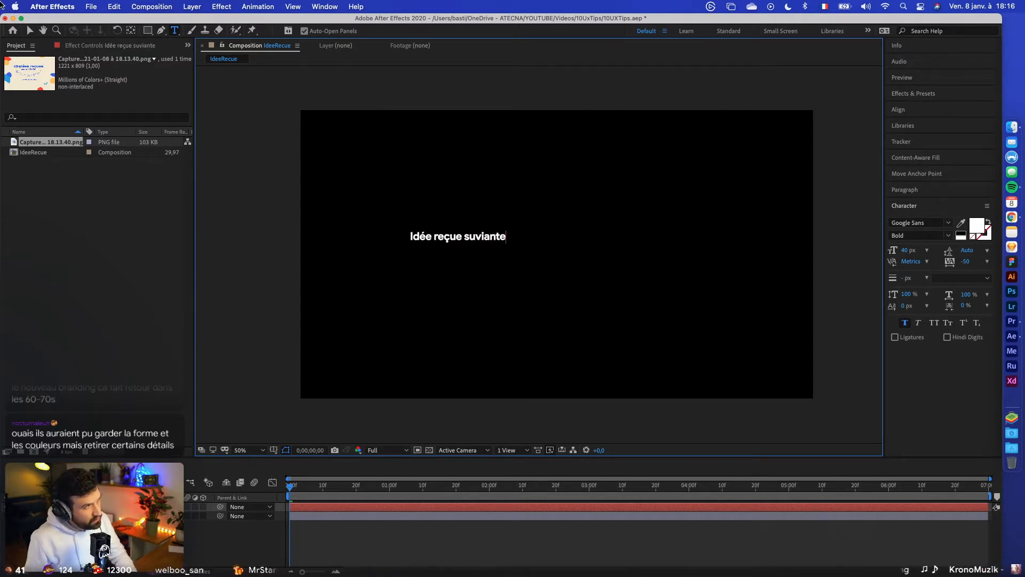
click(28, 31)
drag(488, 242, 584, 251)
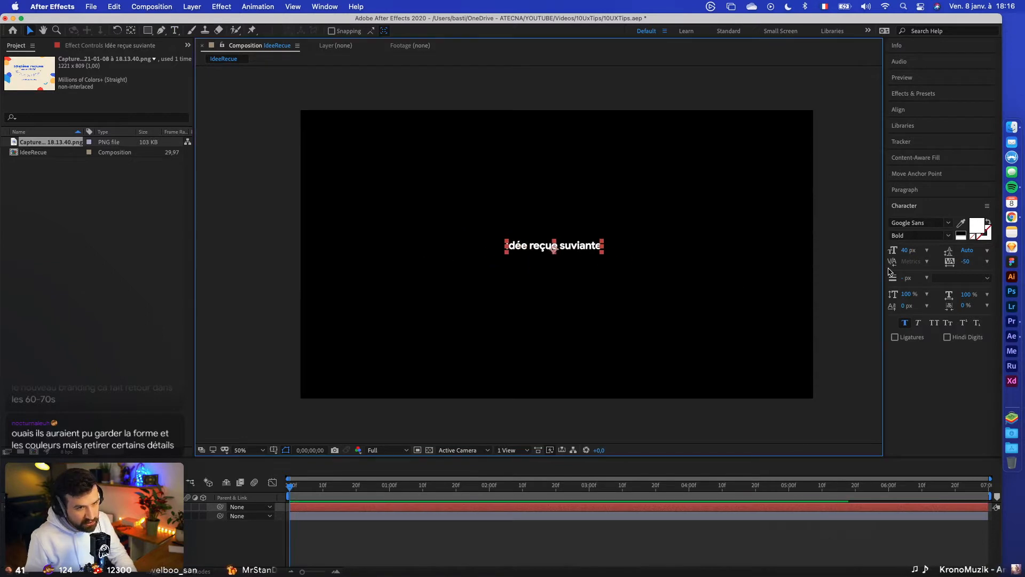
Set the text to 98 px in Monument Extended Ultrabold and turn off faux bold
drag(895, 253, 906, 219)
click(906, 221)
text(Monu)
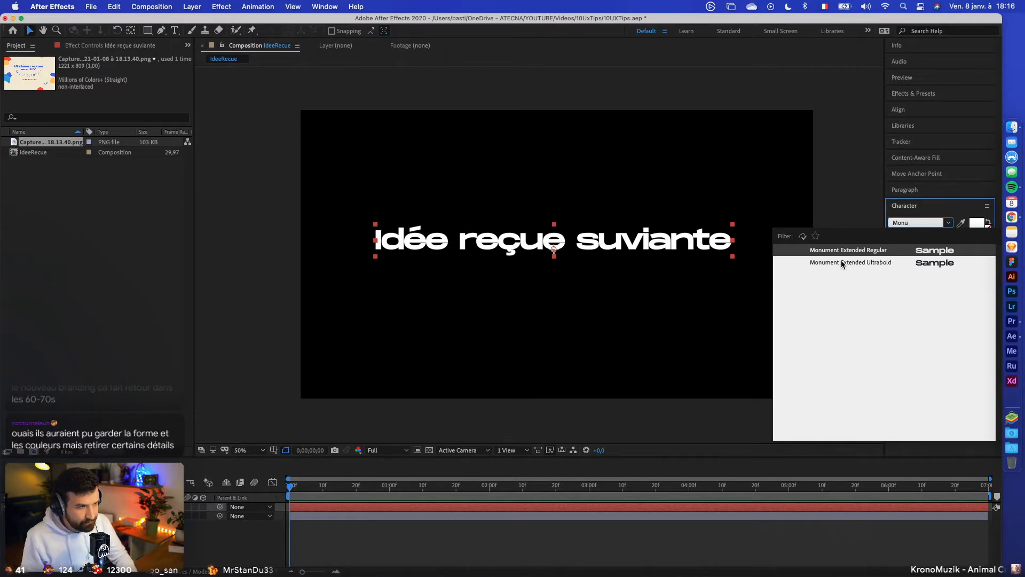
click(841, 262)
click(946, 236)
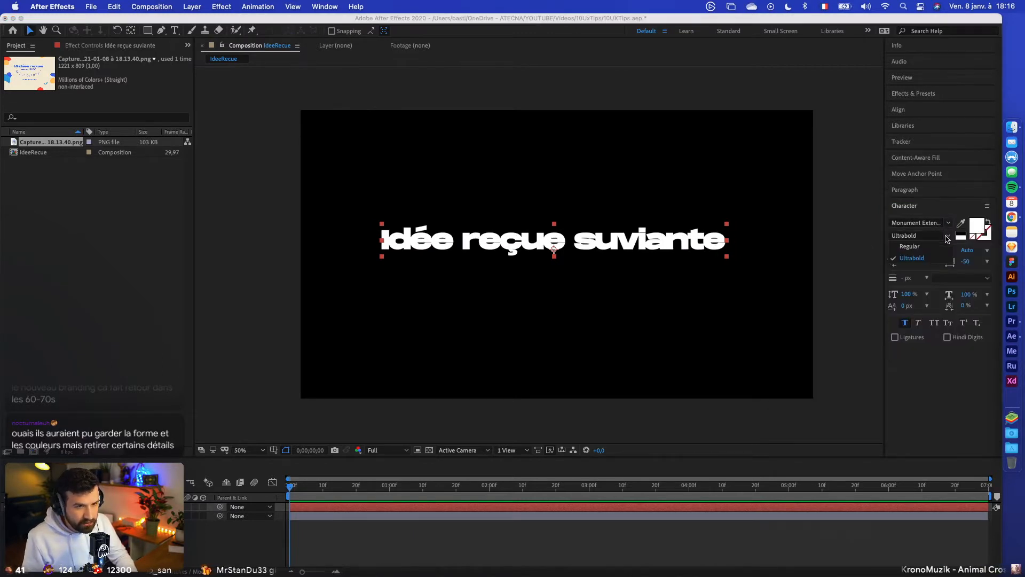
click(911, 258)
click(905, 323)
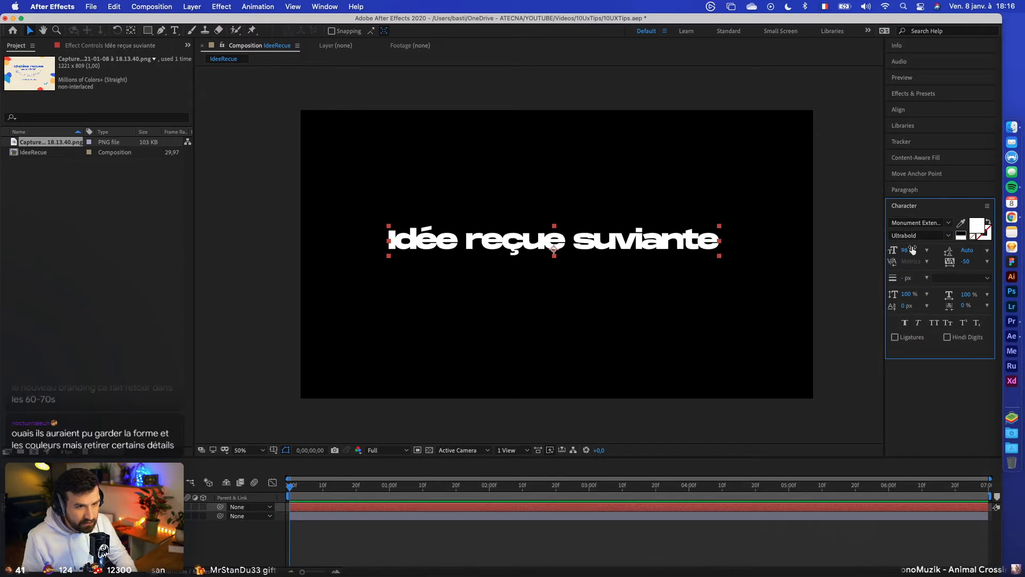
Change the text's font style to Regular and set its tracking to 0
click(945, 236)
click(910, 225)
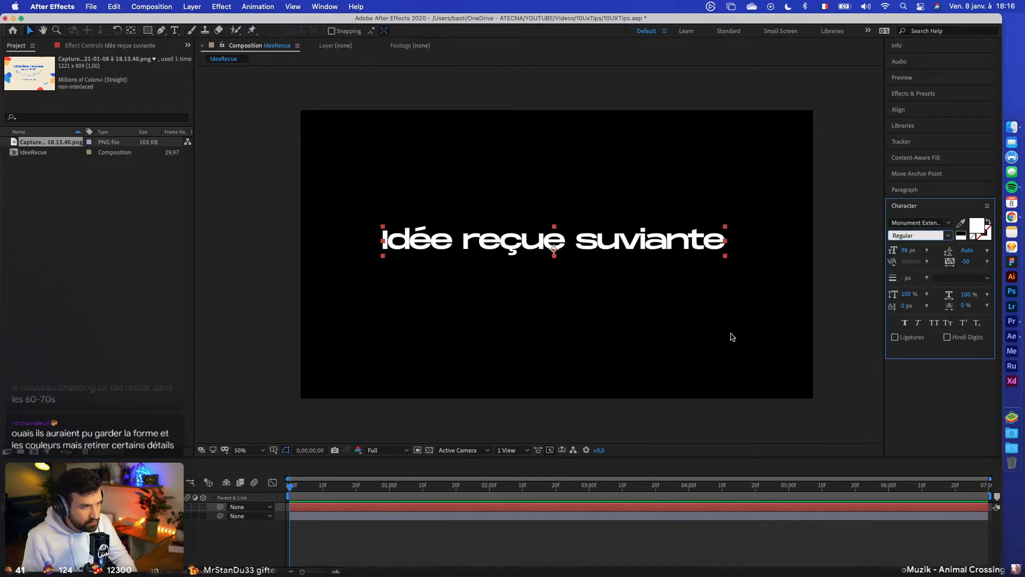
click(964, 261)
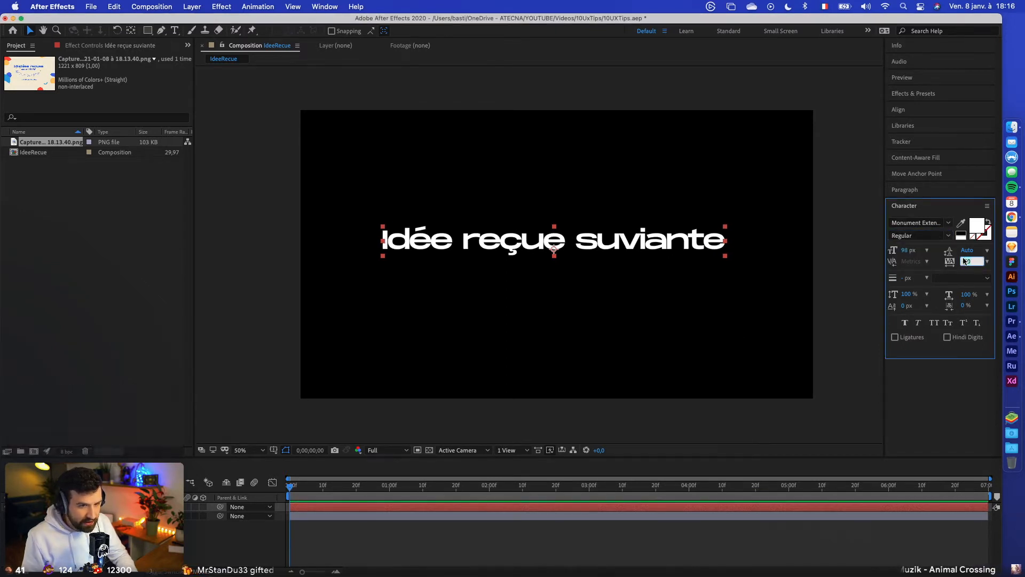
text(0)
key(Return)
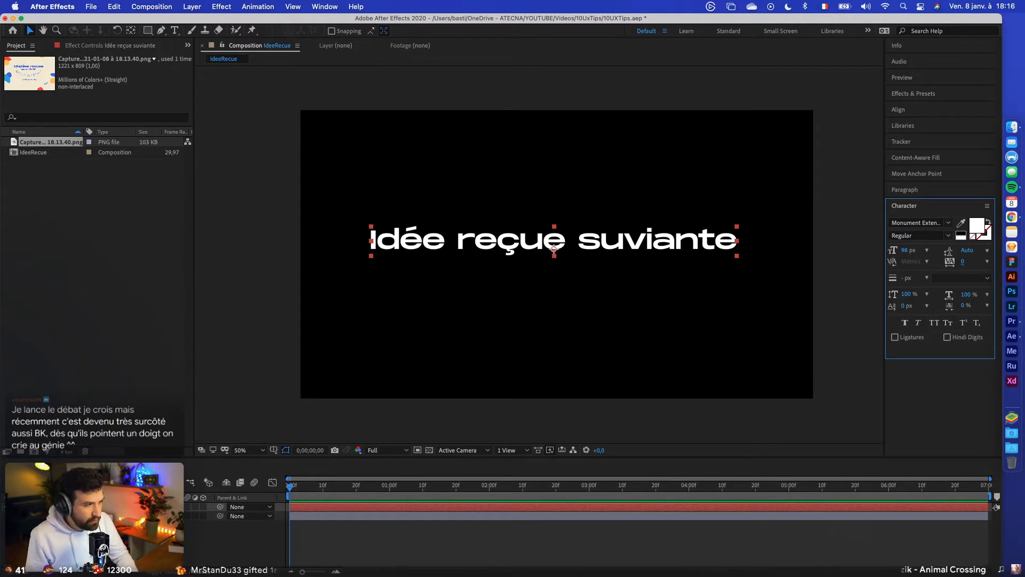
Check the title wording on the screenshot layer, hide it again and change the text to "Idée reçues suviante"
click(8, 515)
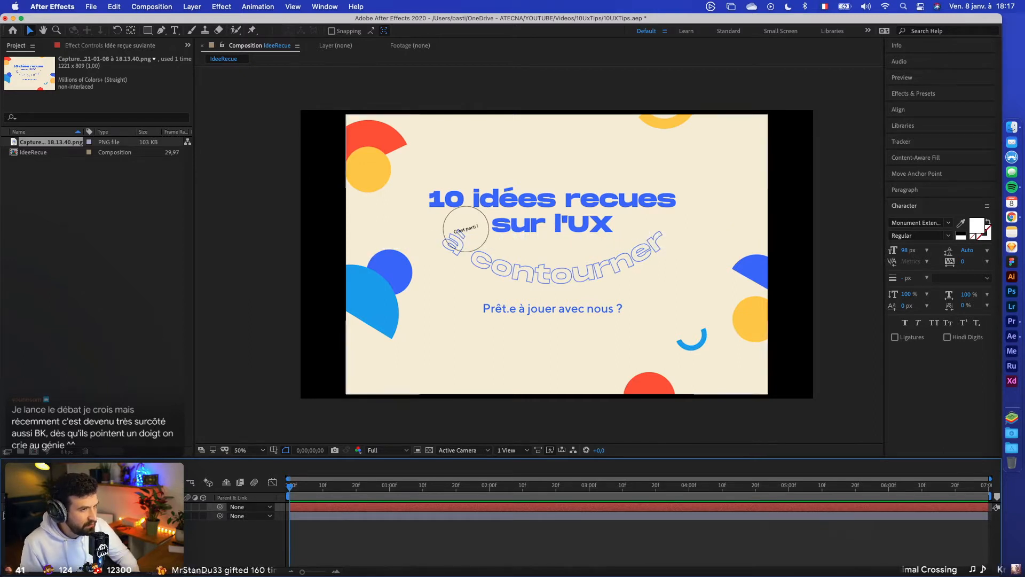
click(7, 516)
double_click(520, 238)
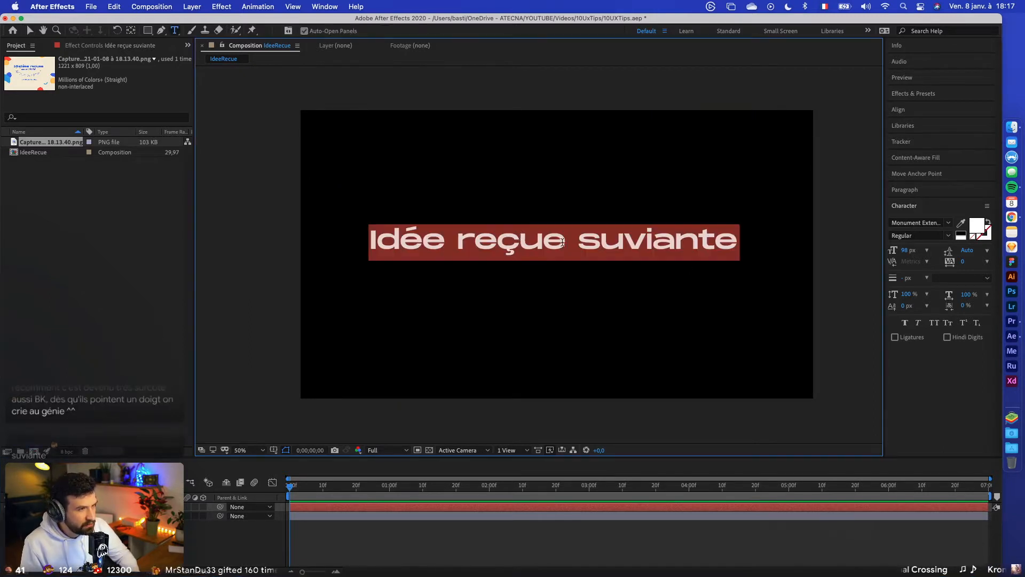
click(565, 239)
text(s)
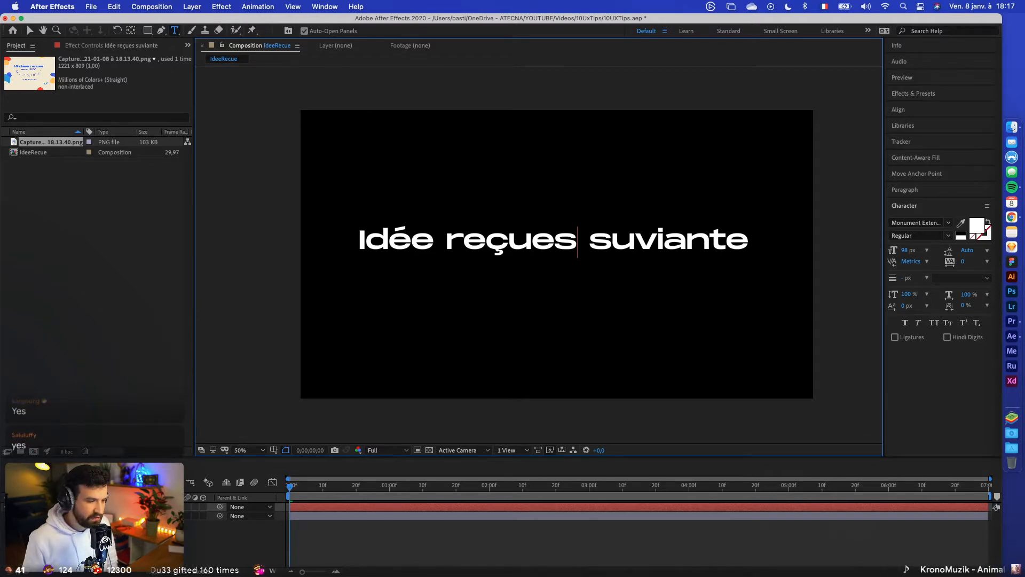
Switch to Chrome to glance at the Burger King logo image again and clear its window away
key(super+Tab)
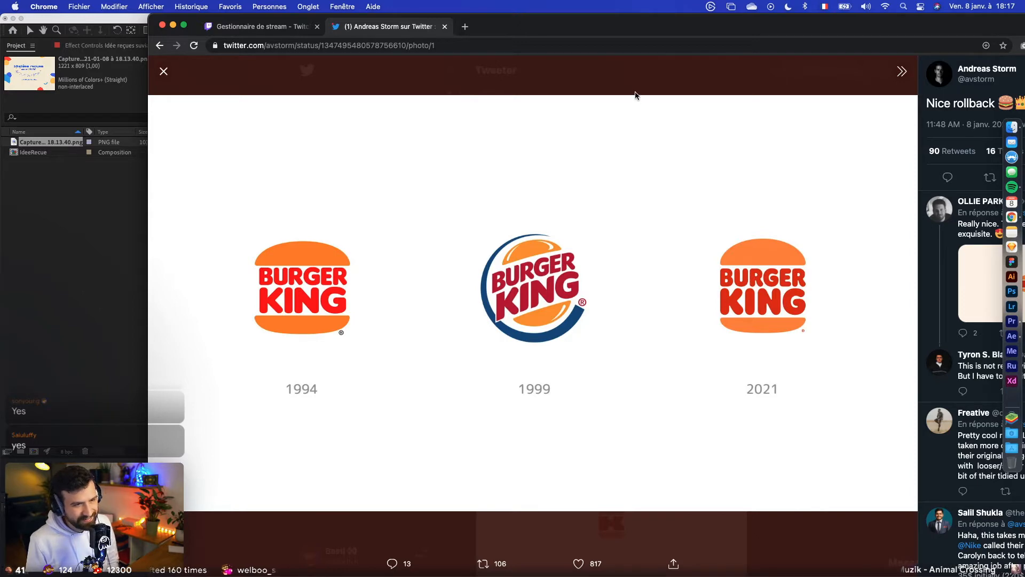
drag(650, 32, 513, 576)
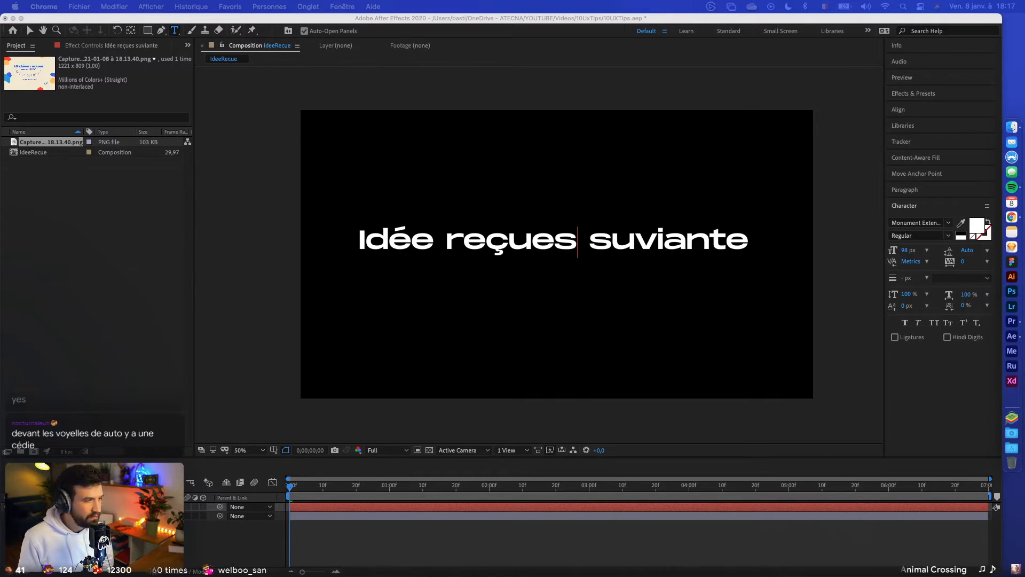
Create a 1920 × 1080 px solid in the blue sampled from the revealed screenshot layer and place it beneath the title text layer
click(5, 516)
click(6, 516)
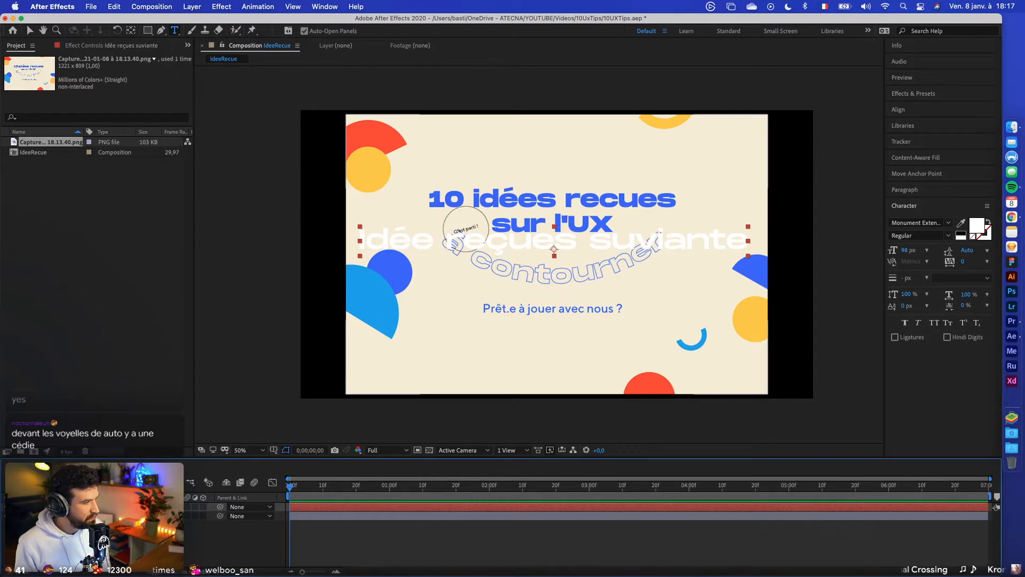
right_click(89, 540)
mouse_move(152, 448)
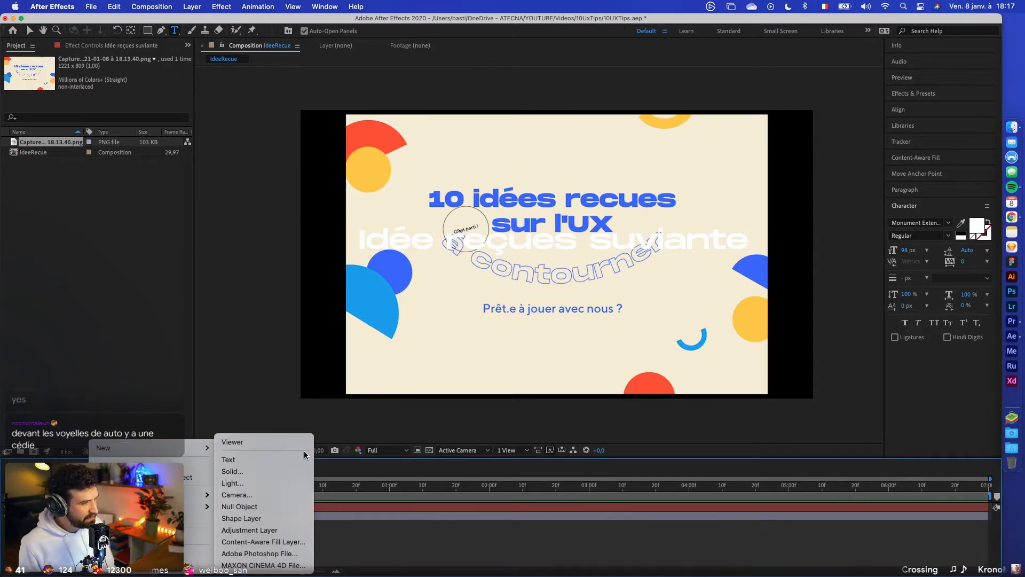
click(270, 472)
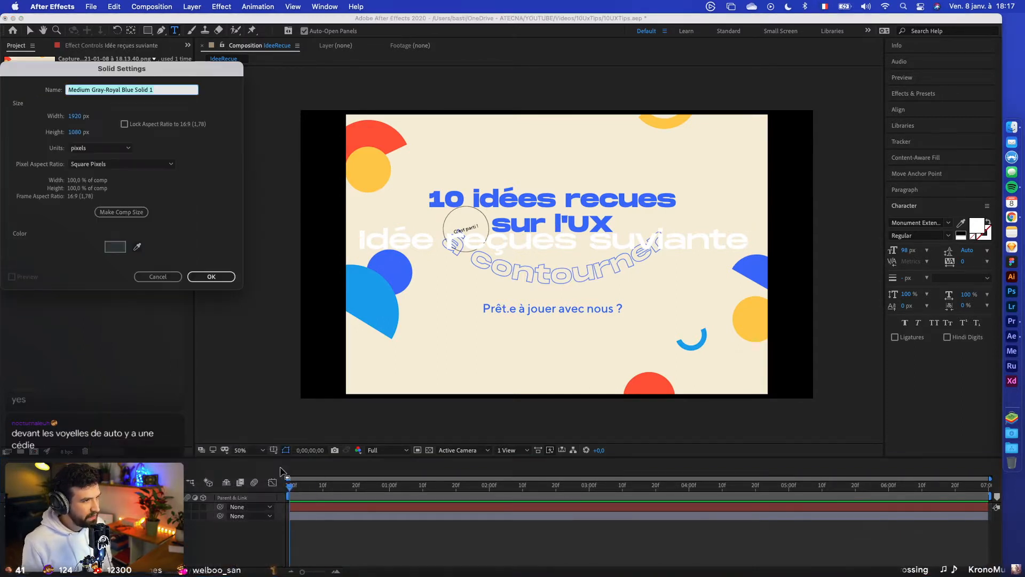
click(137, 247)
click(406, 259)
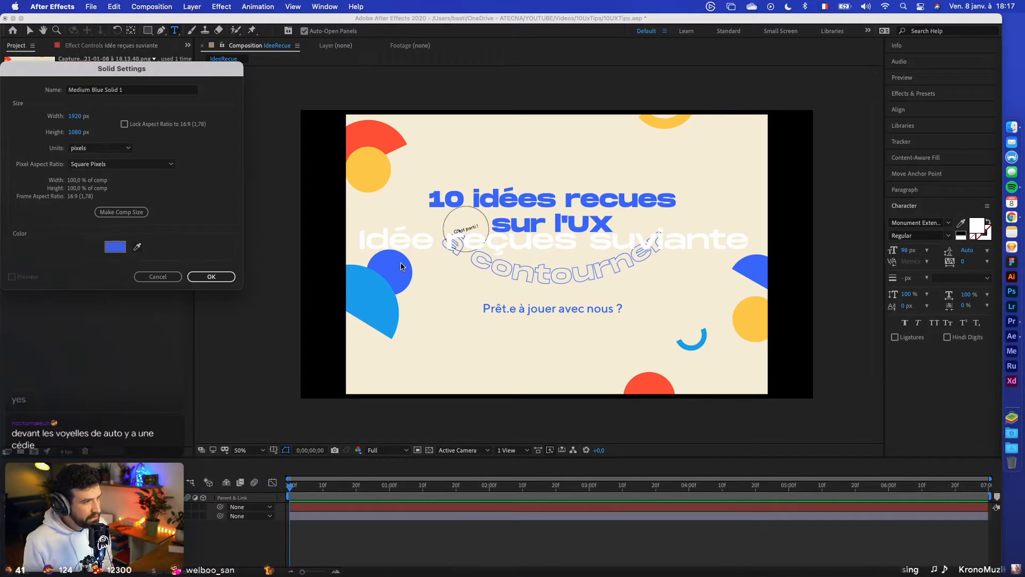
click(214, 277)
drag(45, 142, 346, 416)
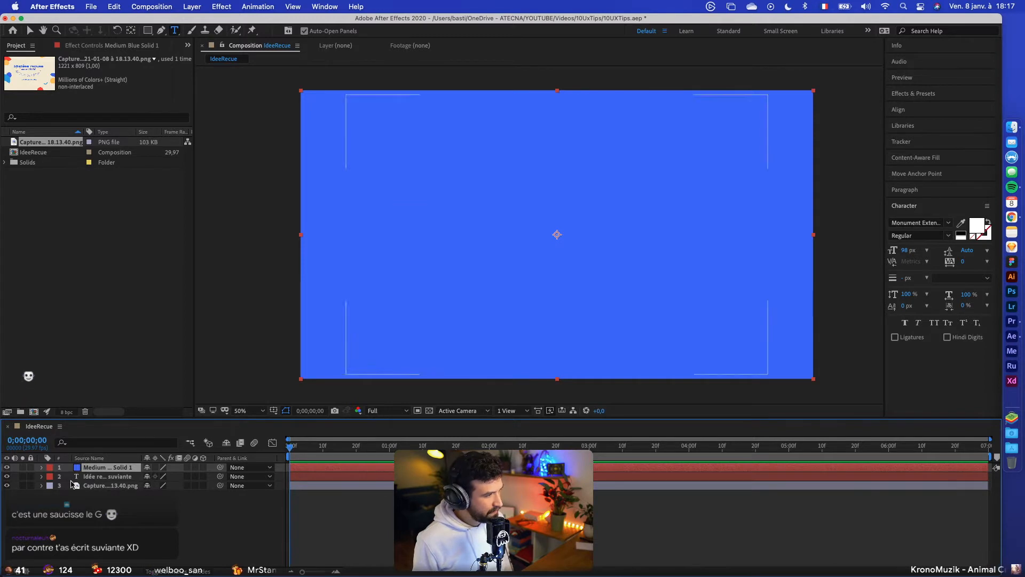
drag(83, 477, 97, 464)
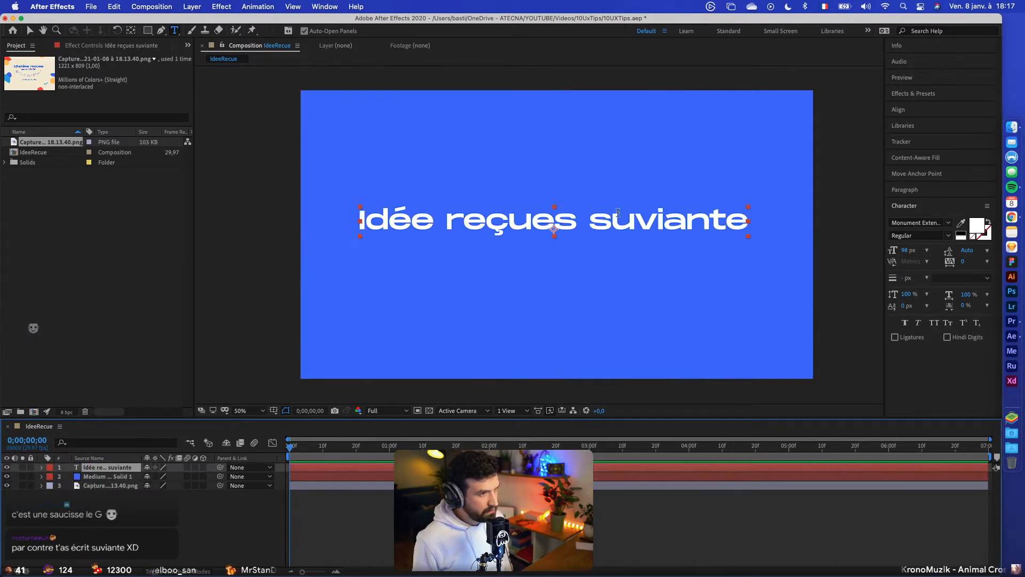
Nudge the title text by hand towards the middle of the composition
click(30, 31)
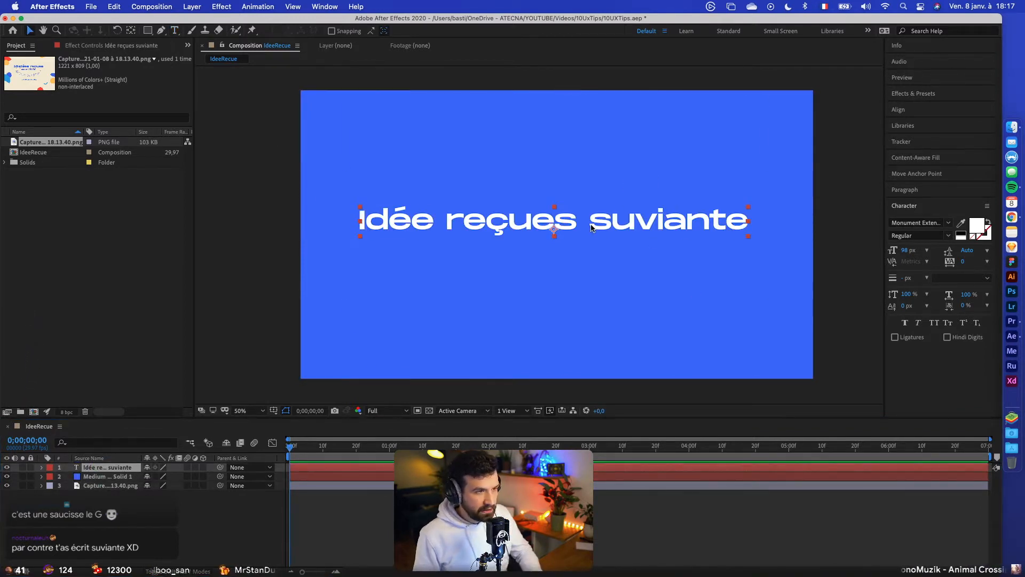
drag(593, 229, 602, 233)
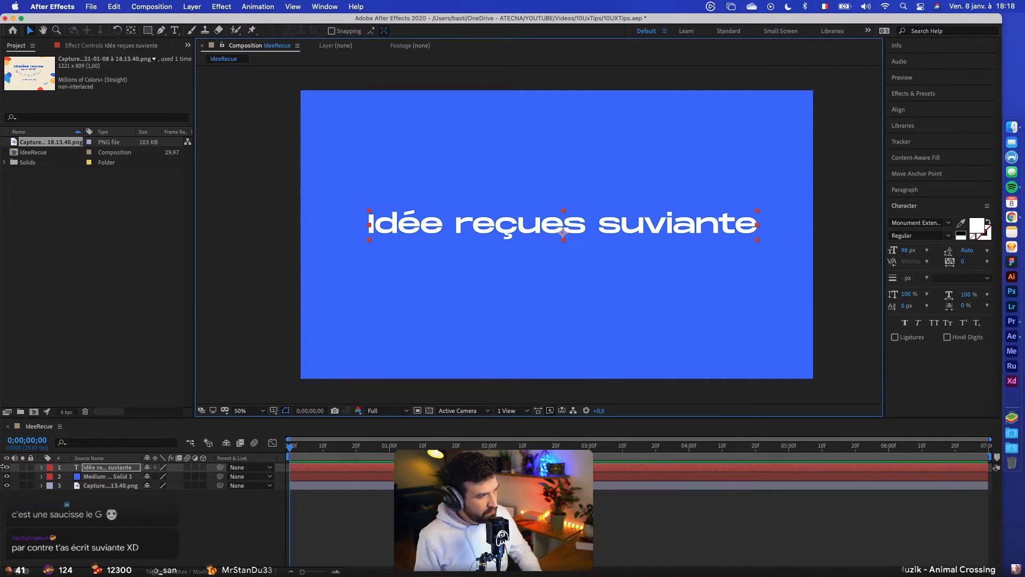
drag(457, 224, 457, 228)
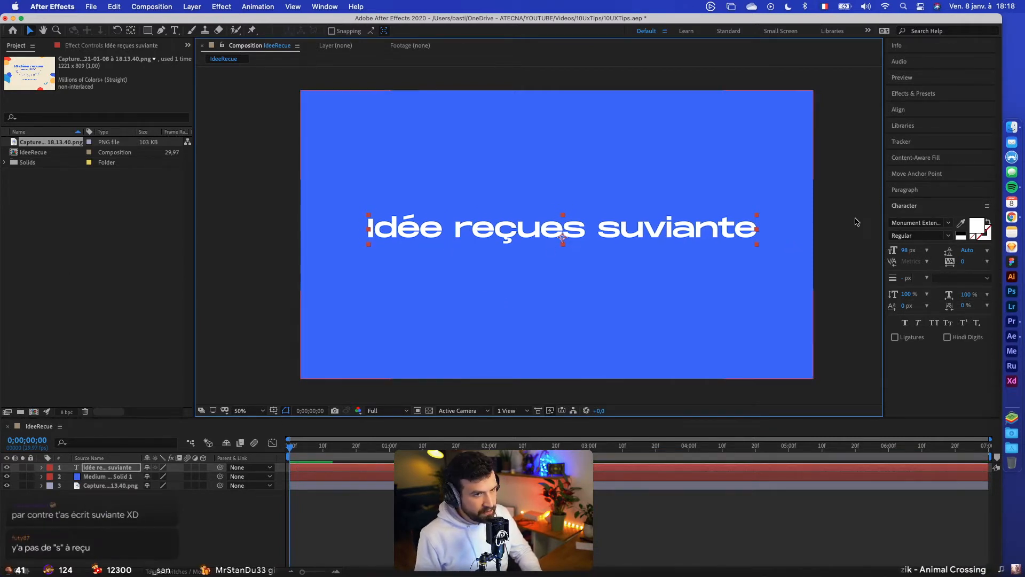
click(930, 206)
drag(697, 223, 696, 228)
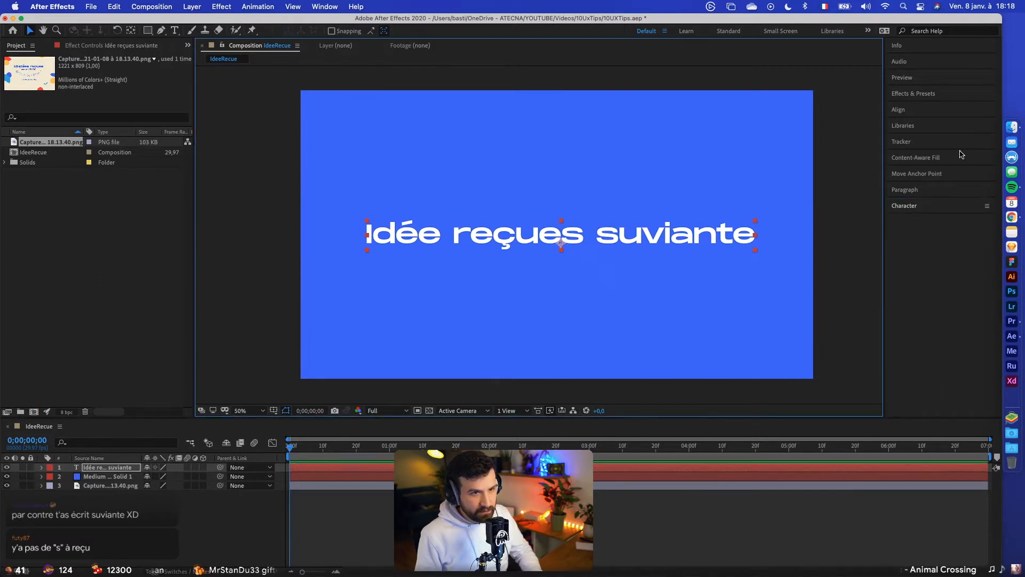
Align the title text layer to the horizontal and vertical centre of the composition
double_click(697, 230)
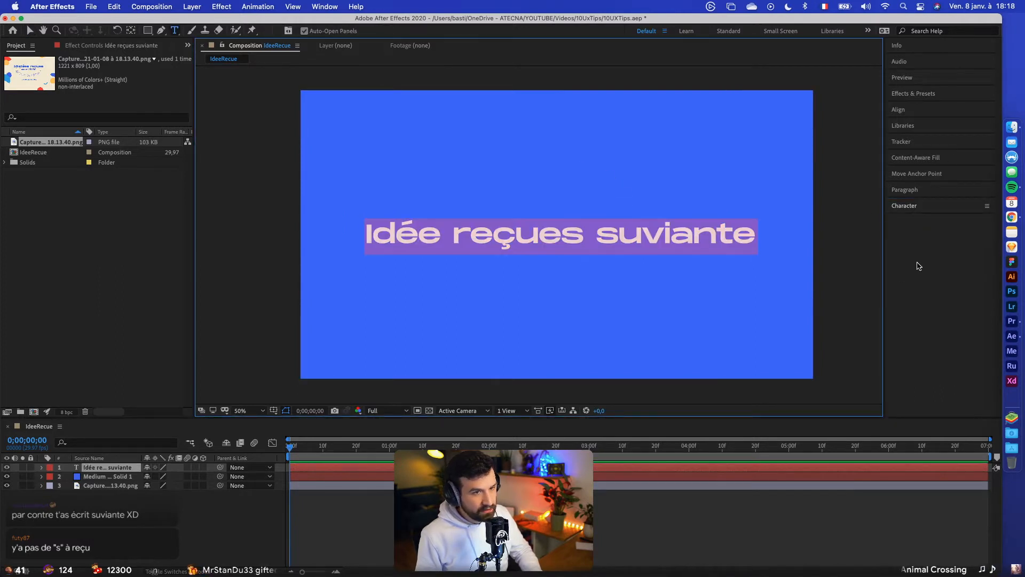
click(915, 149)
click(902, 127)
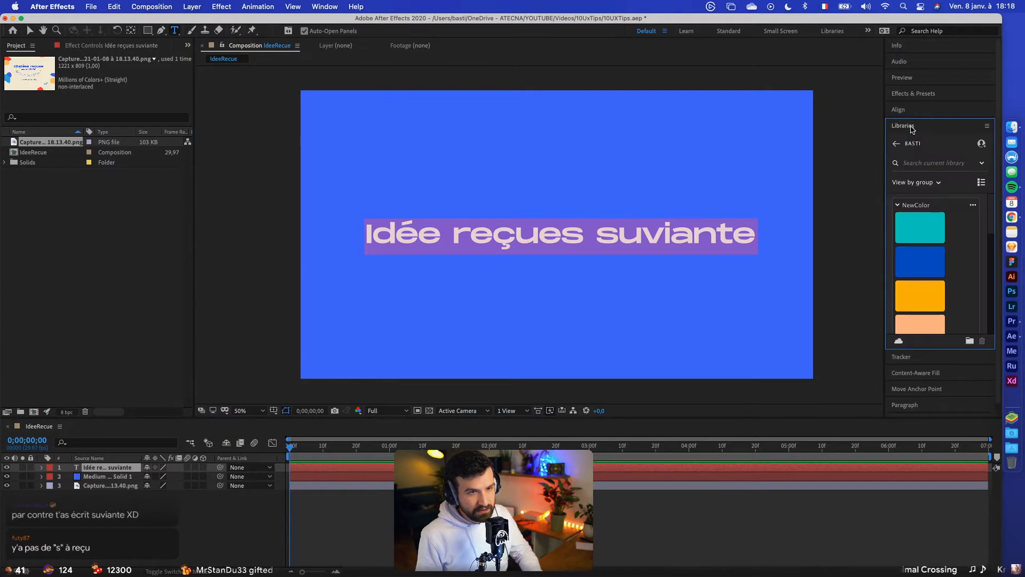
click(902, 128)
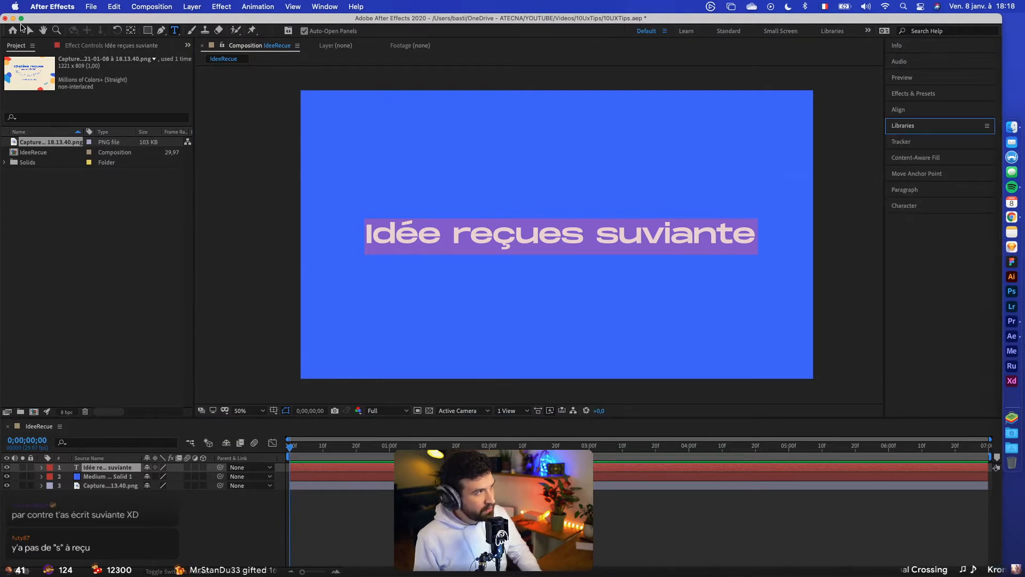
click(29, 30)
click(898, 109)
click(968, 137)
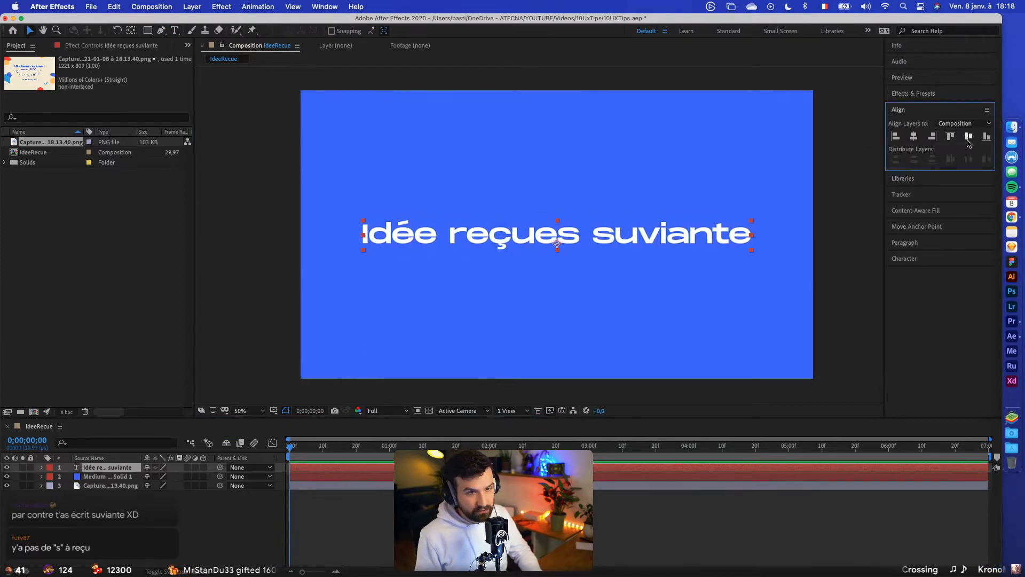
click(828, 274)
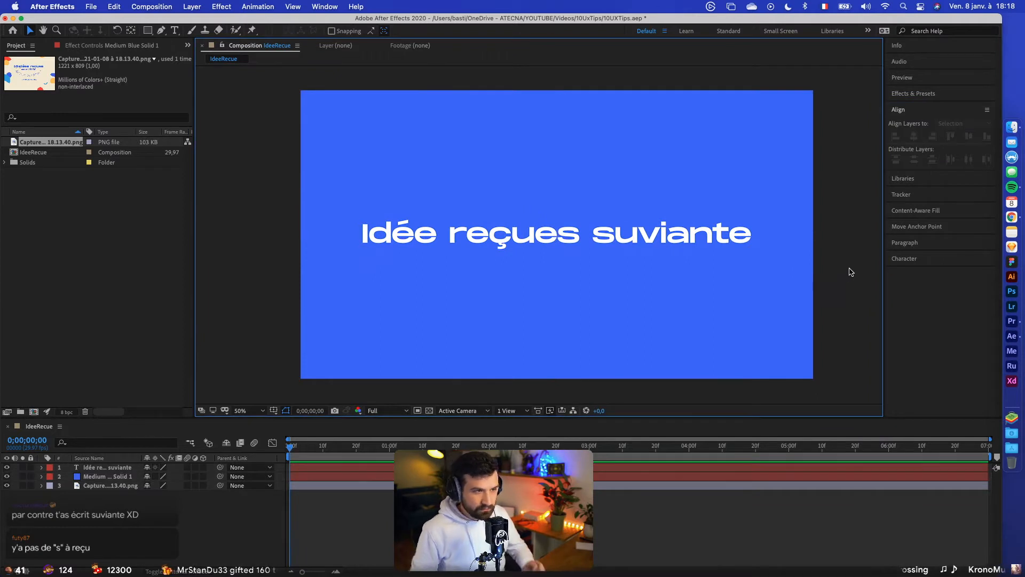
Remove the final "s" from "reçues" in the title so the word is "reçue"
click(476, 234)
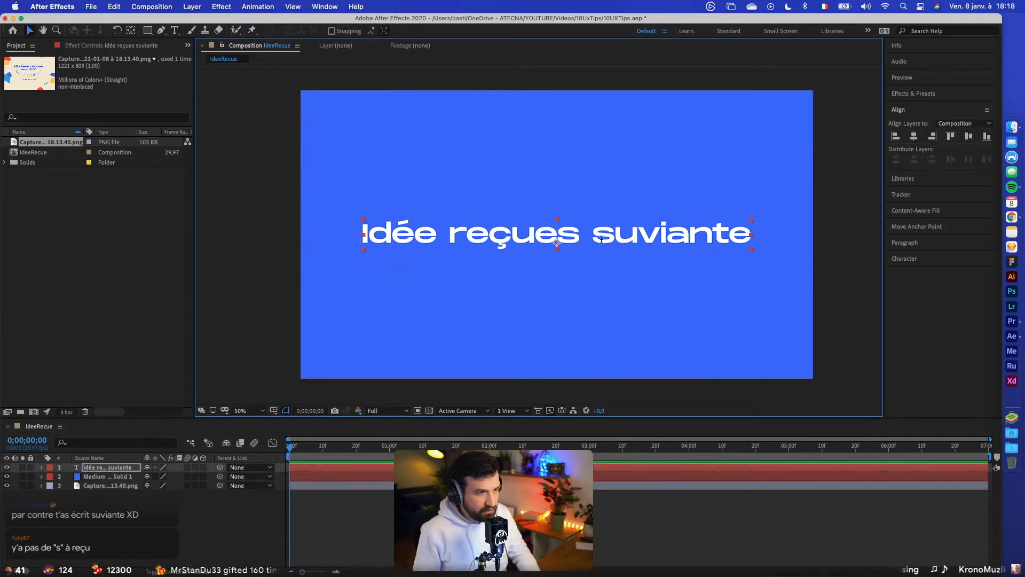
double_click(582, 235)
key(BackSpace)
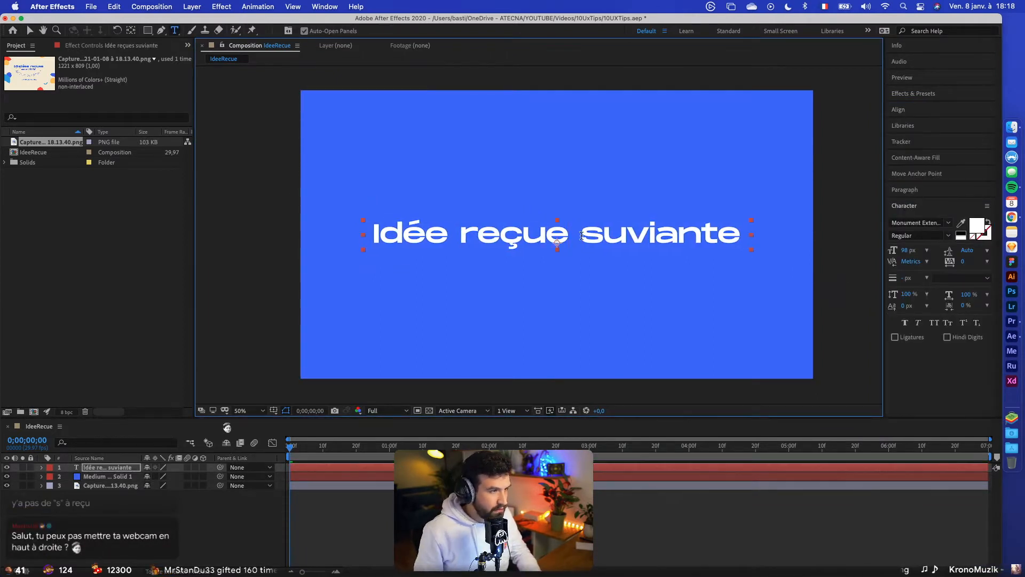
key(super+z)
drag(567, 230, 580, 231)
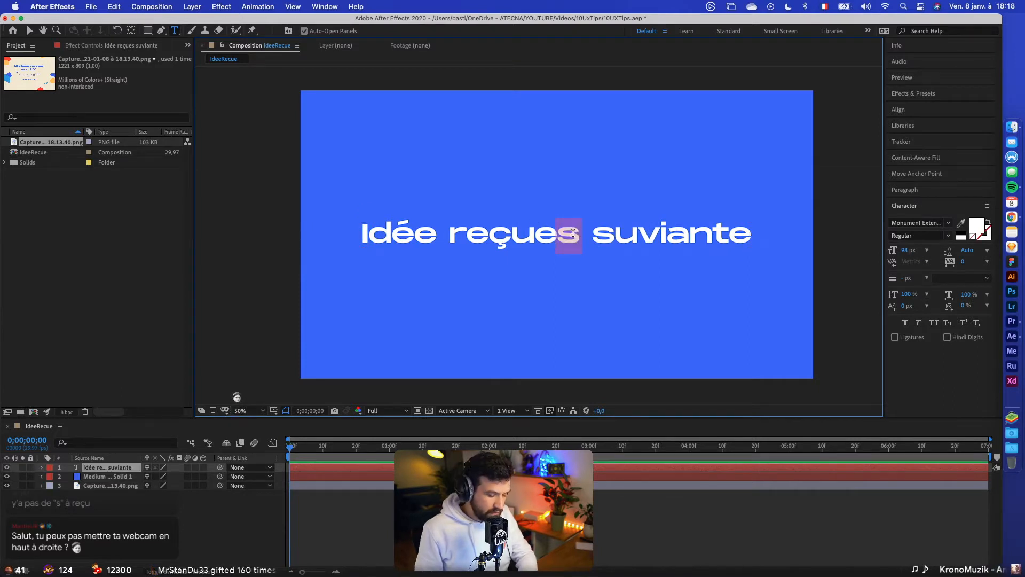
key(BackSpace)
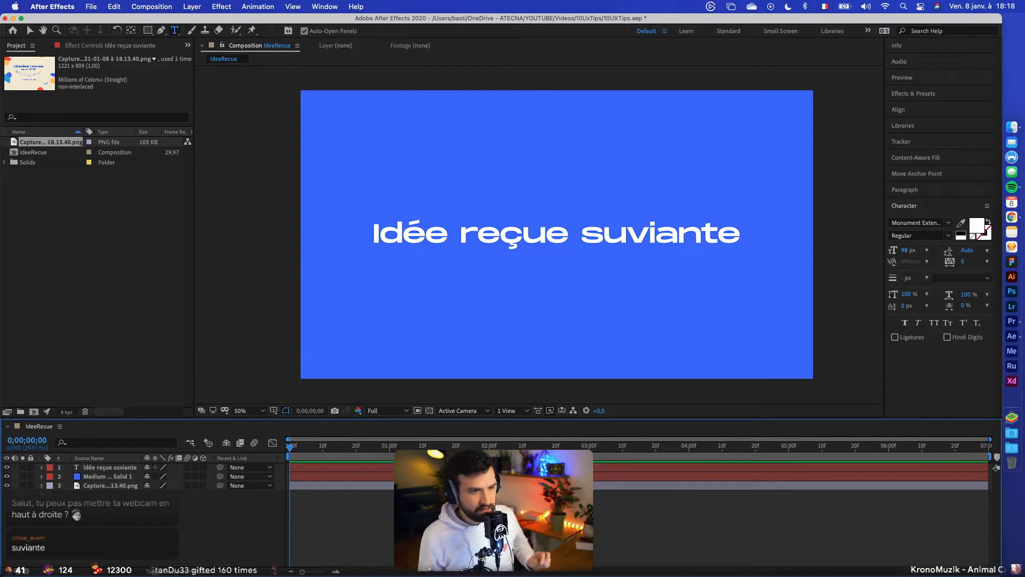
Correct the misspelled last word of the title to "suivante" and finish editing the text
click(630, 234)
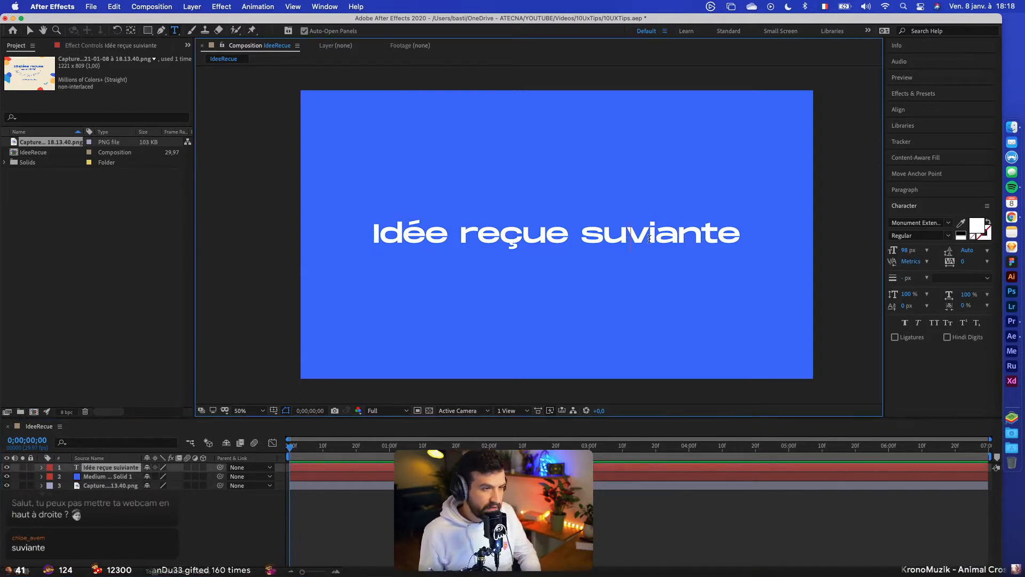
text(i)
key(BackSpace)
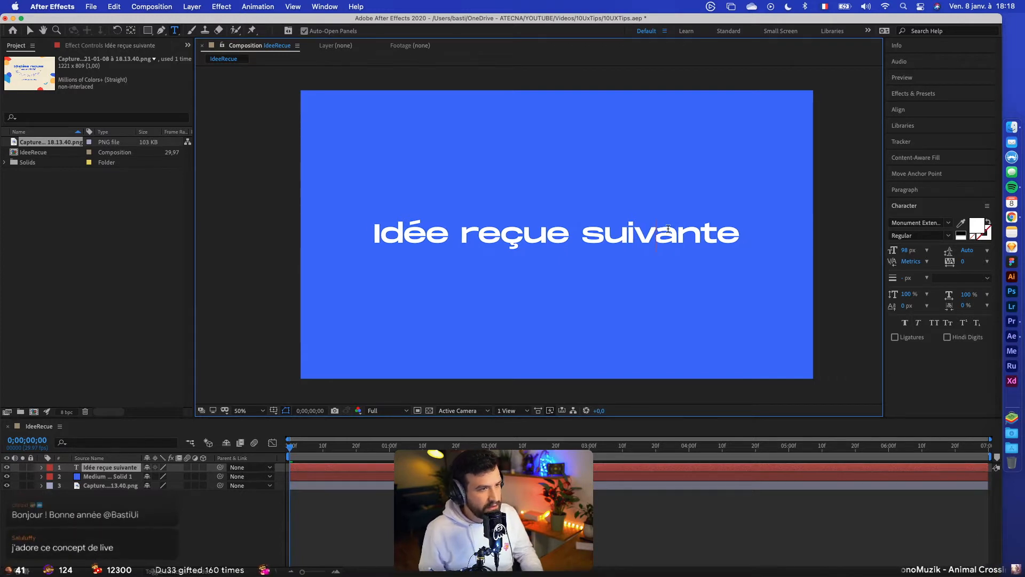
click(30, 31)
click(246, 144)
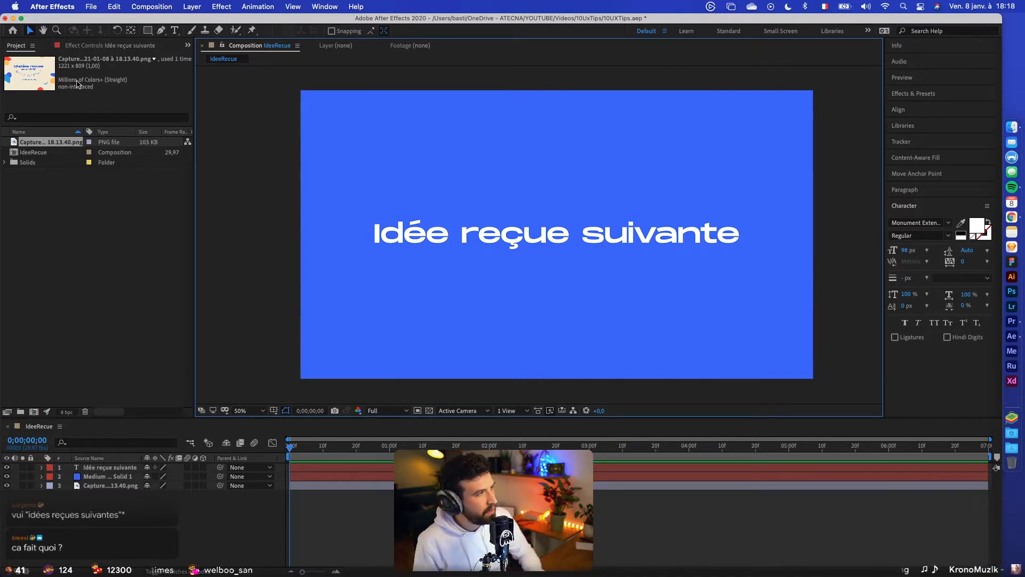
Switch to Chrome to examine the title styling on the quiz home page, and return to After Effects
click(489, 242)
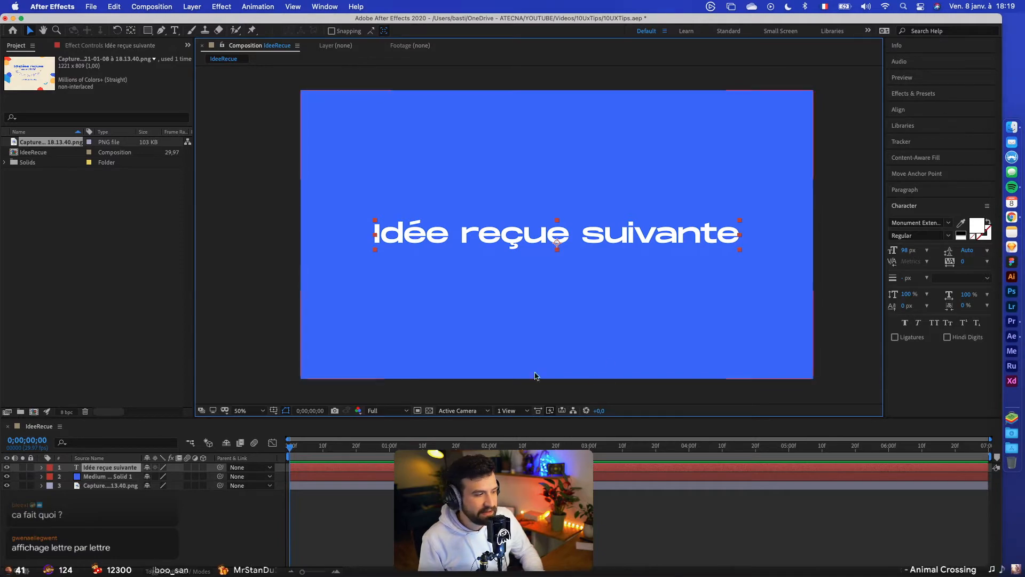
key(ctrl+Left)
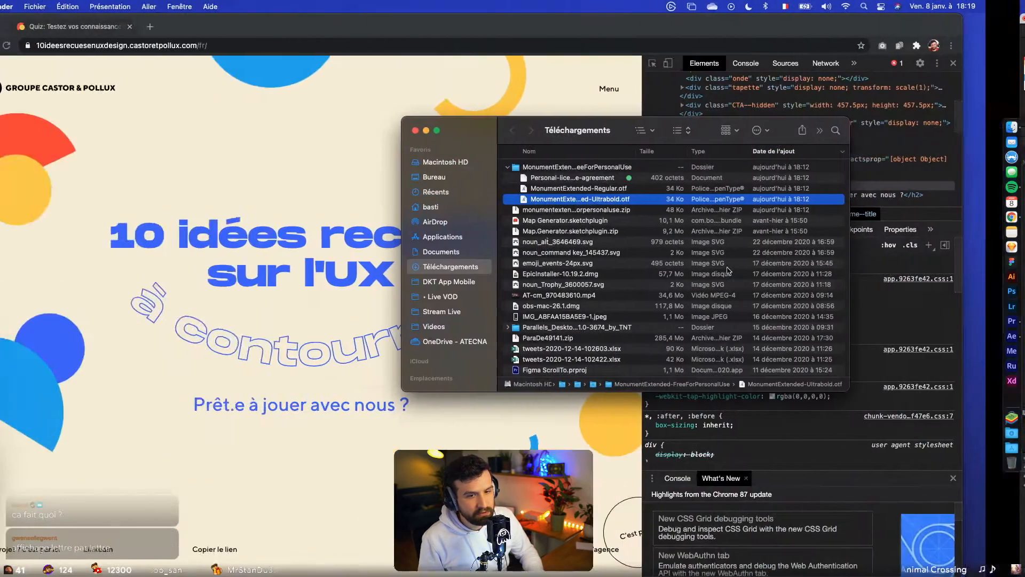
click(417, 167)
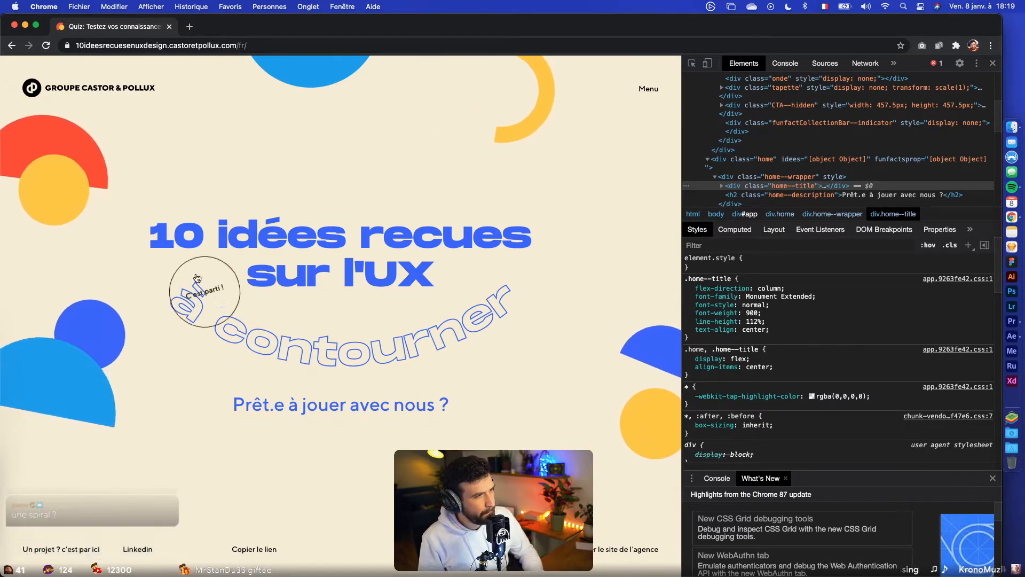
key(ctrl+Right)
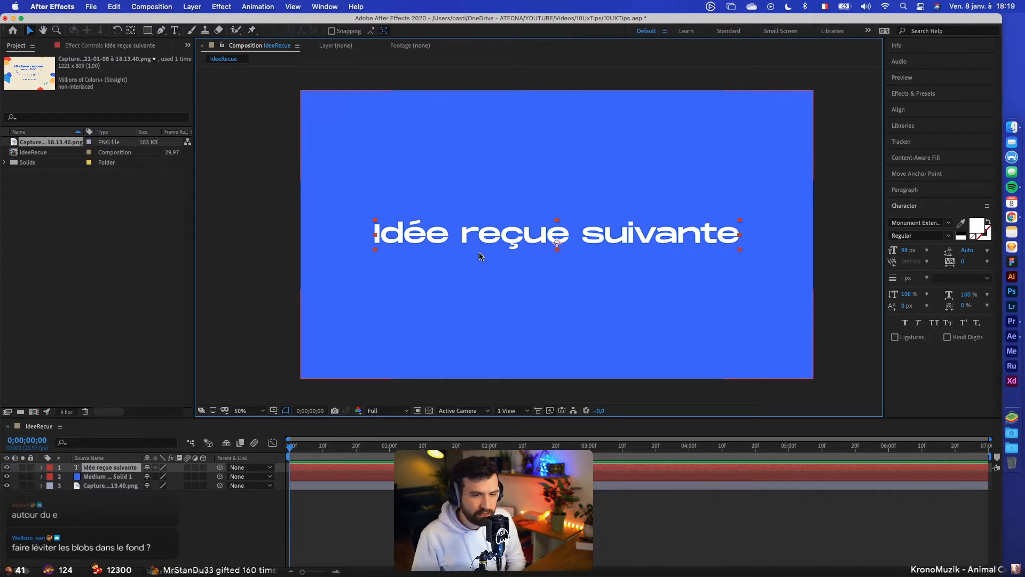
Try moving the title text lower in the composition and undo the move
click(481, 523)
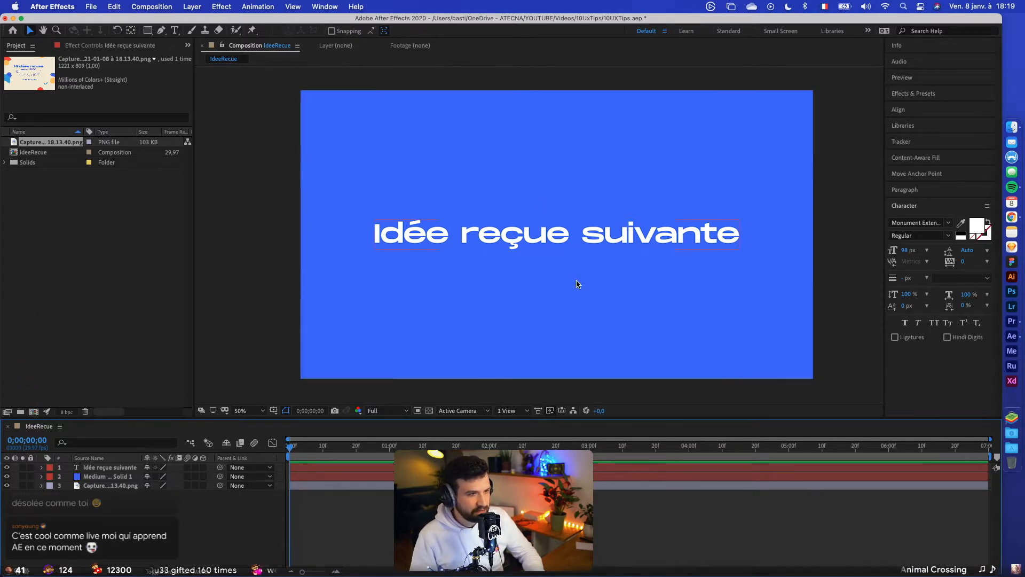
click(497, 234)
mouse_move(515, 239)
mouse_down()
mouse_move(520, 229)
mouse_move(517, 259)
mouse_up()
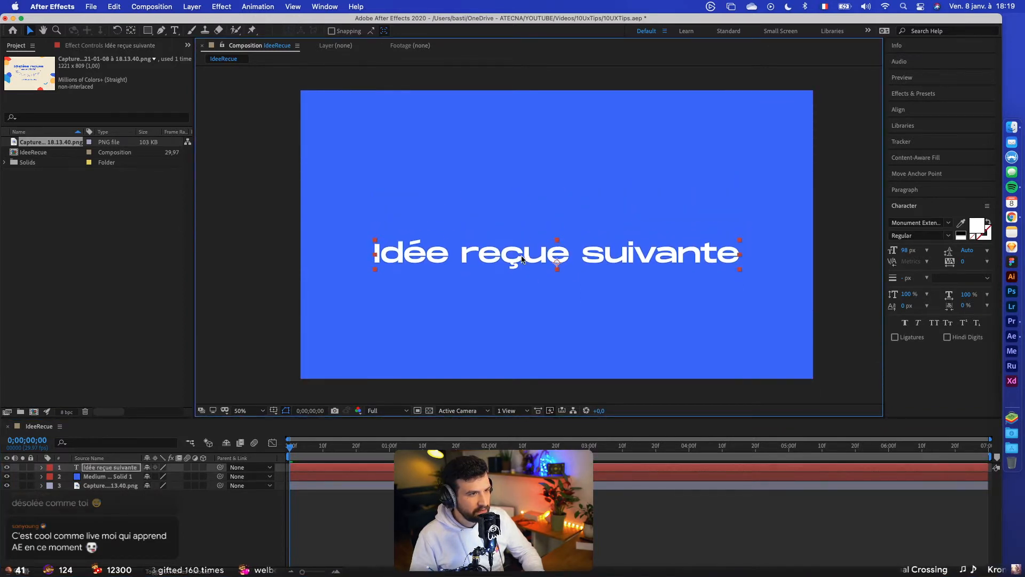
key(super+z)
Duplicate the title text layer and hide the original
double_click(578, 243)
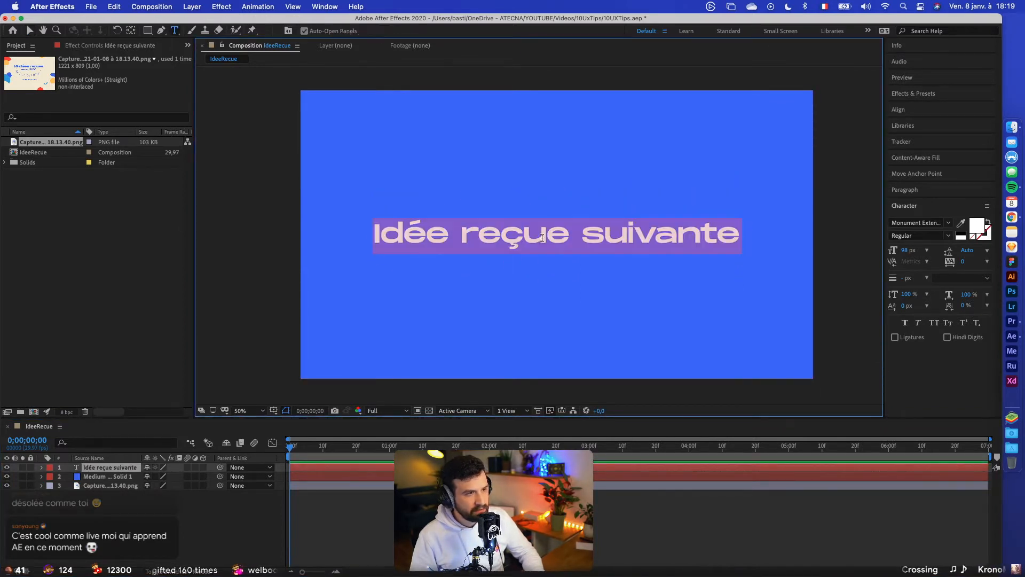
click(382, 509)
key(super+d)
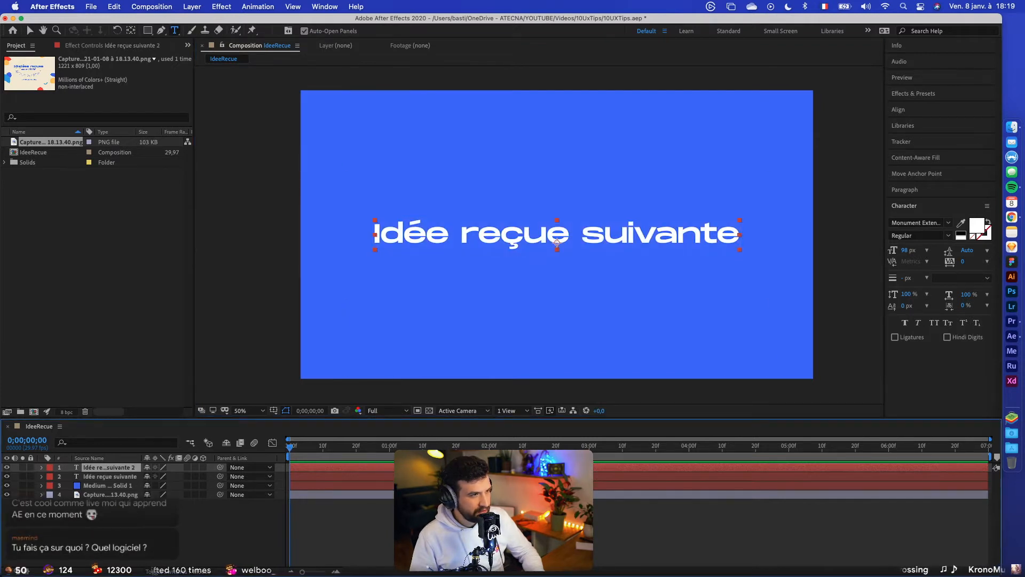
click(6, 476)
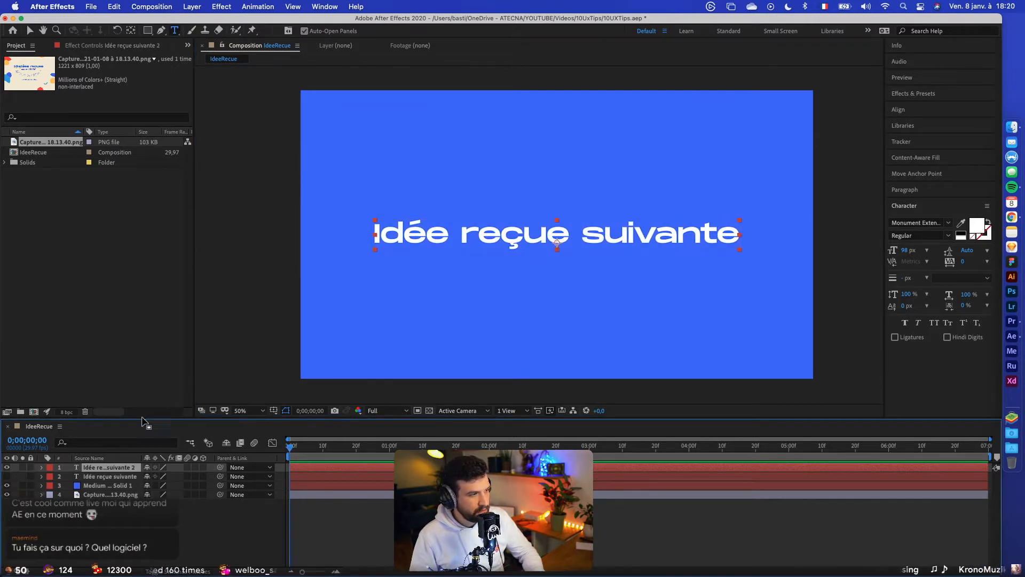
Swap the fill and stroke of the duplicated title, giving it a 1 px white outline without fill
double_click(606, 234)
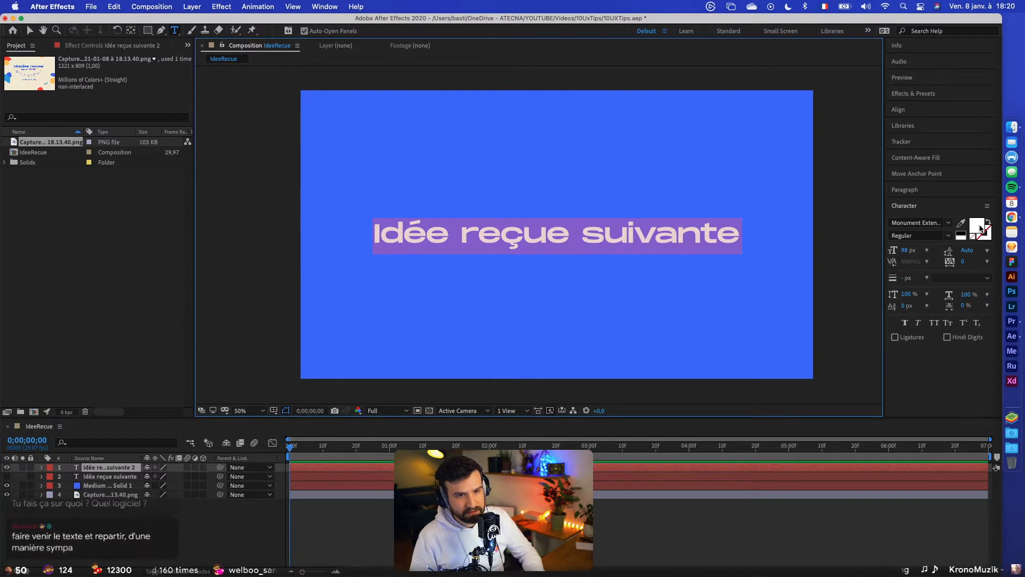
click(989, 222)
click(754, 505)
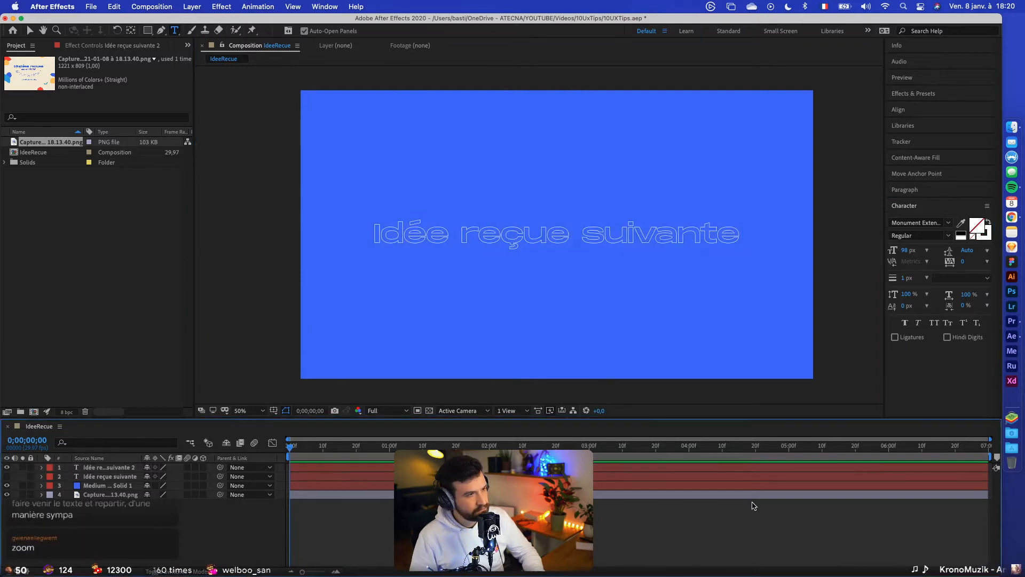
Try moving the outlined title slightly higher, undo the move and deselect the layer
click(29, 31)
mouse_move(504, 241)
mouse_down()
mouse_move(505, 270)
mouse_move(503, 233)
mouse_up()
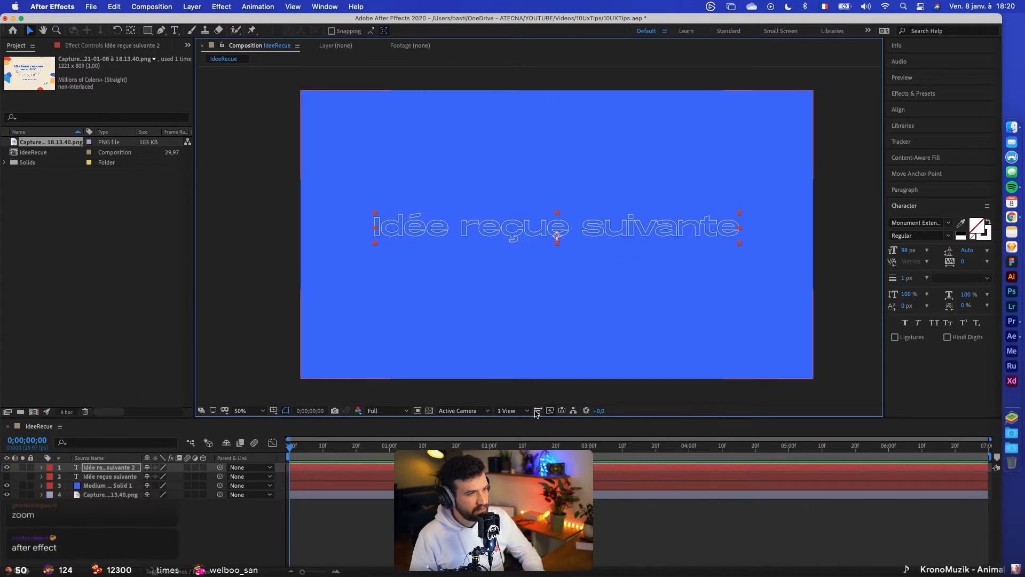
key(super+z)
click(817, 305)
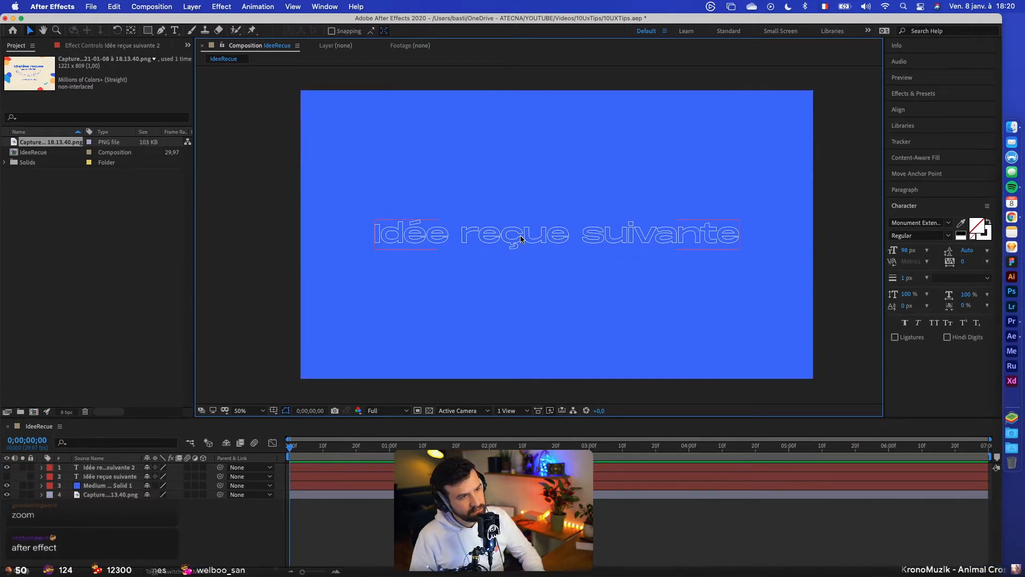
Move the hidden filled title layer above the outlined title layer and toggle its visibility on and off
drag(96, 478, 98, 466)
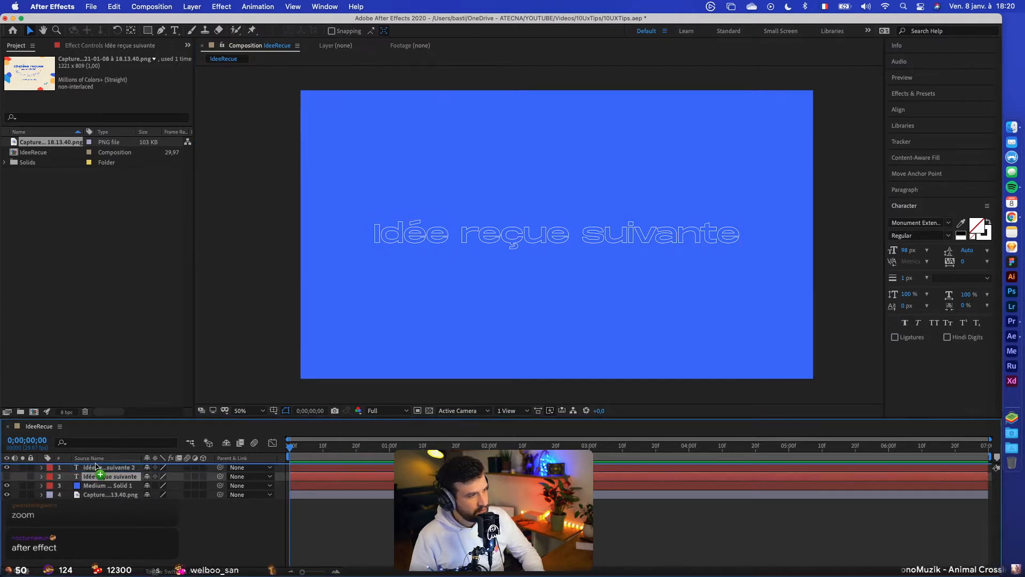
click(7, 468)
click(7, 467)
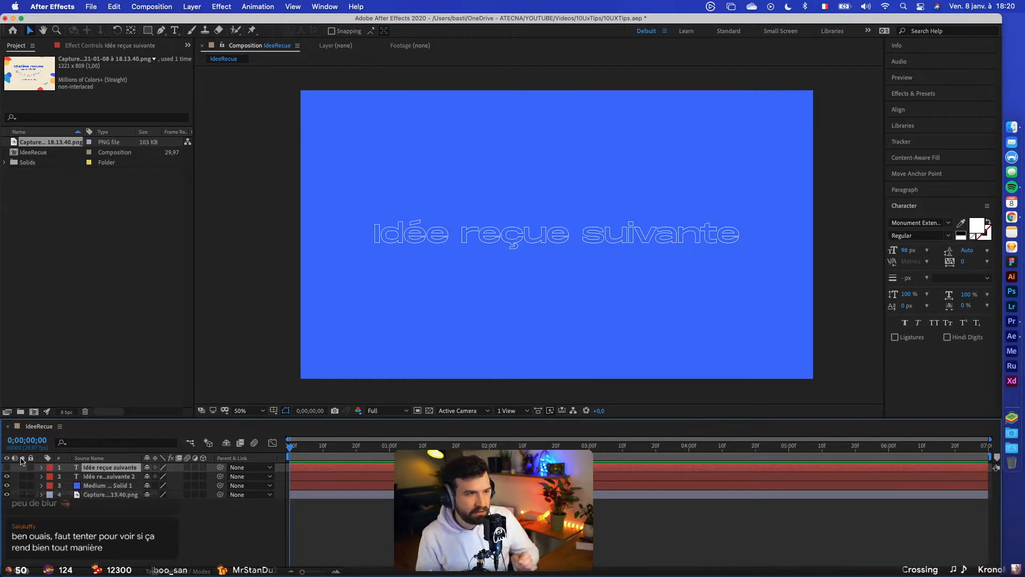
Replace the outlined title's initial capital with a lowercase letter so it reads "idée reçue suivante"
click(480, 231)
scroll(479, 236, up, 4)
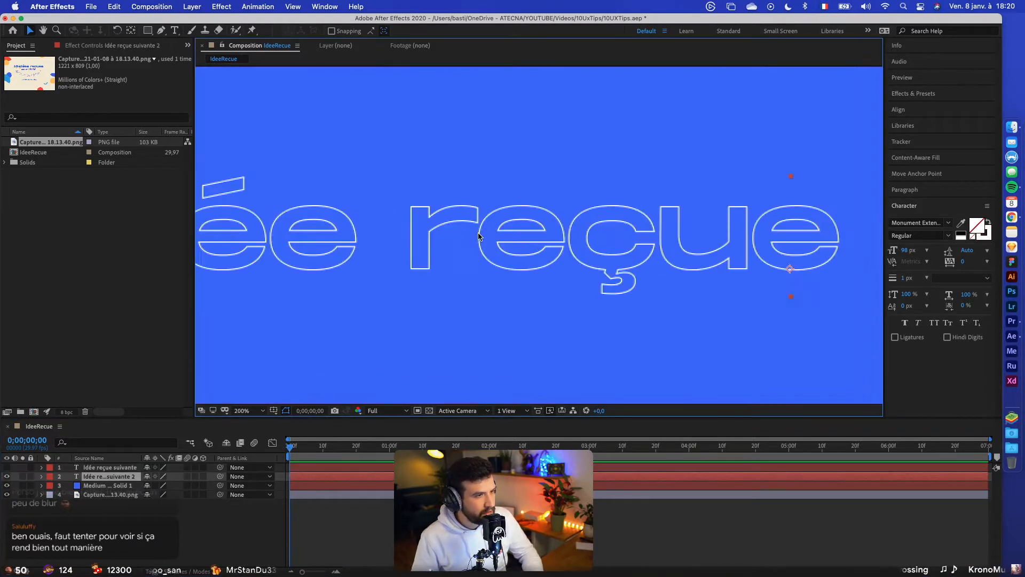
scroll(479, 236, down, 4)
scroll(479, 235, up, 2)
scroll(479, 236, down, 4)
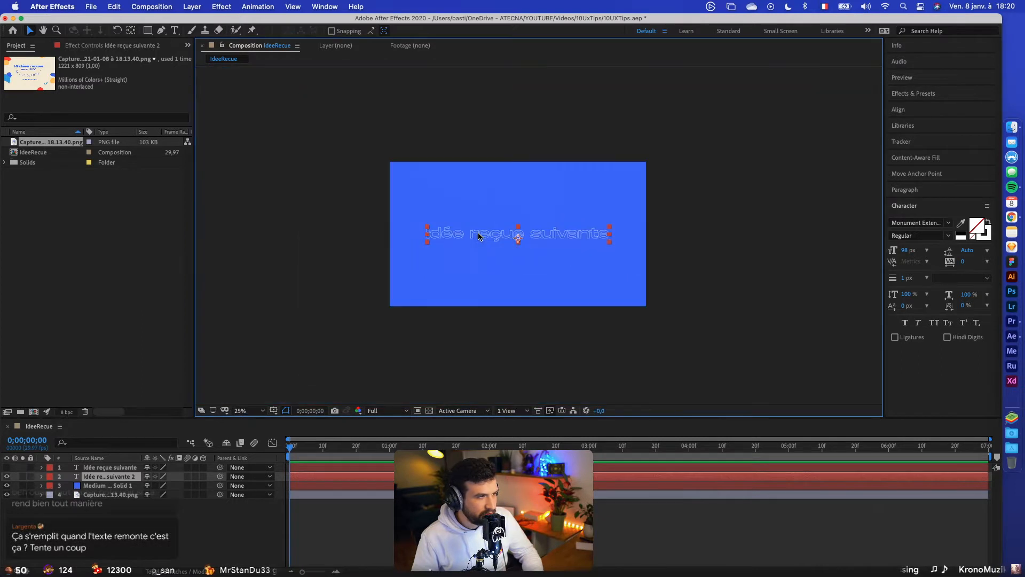
scroll(431, 360, up, 2)
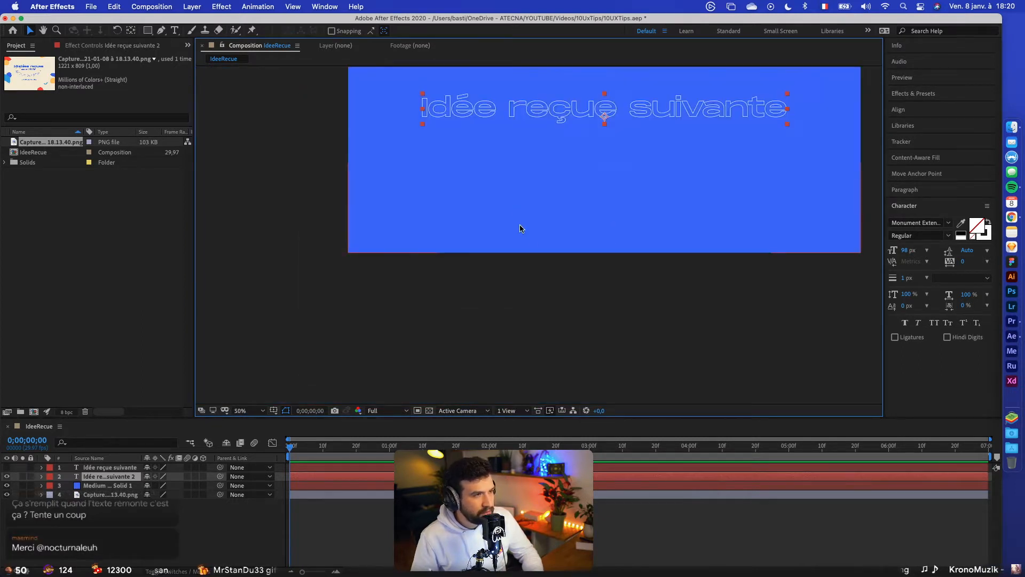
drag(532, 223, 533, 258)
double_click(433, 144)
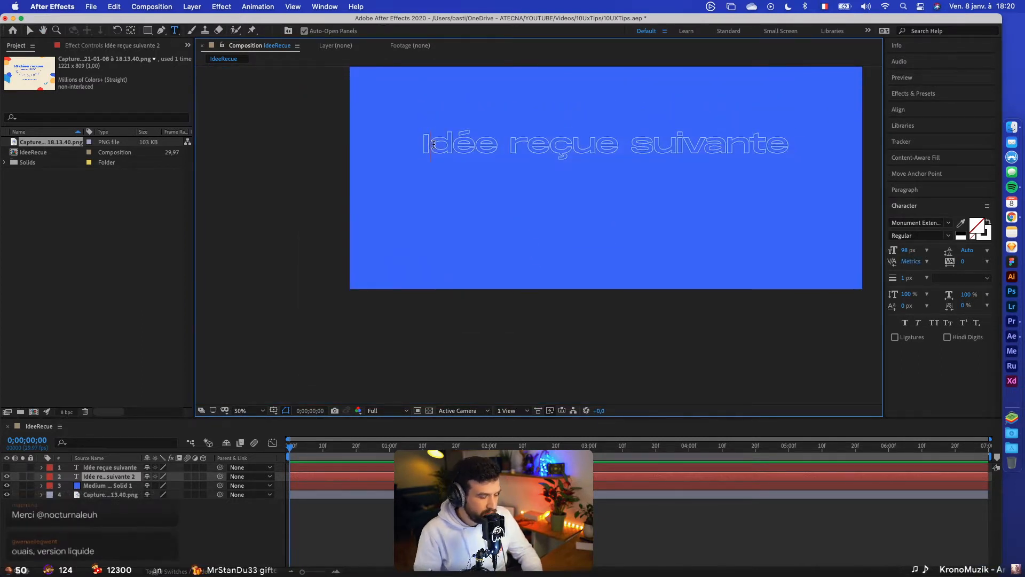
key(Escape)
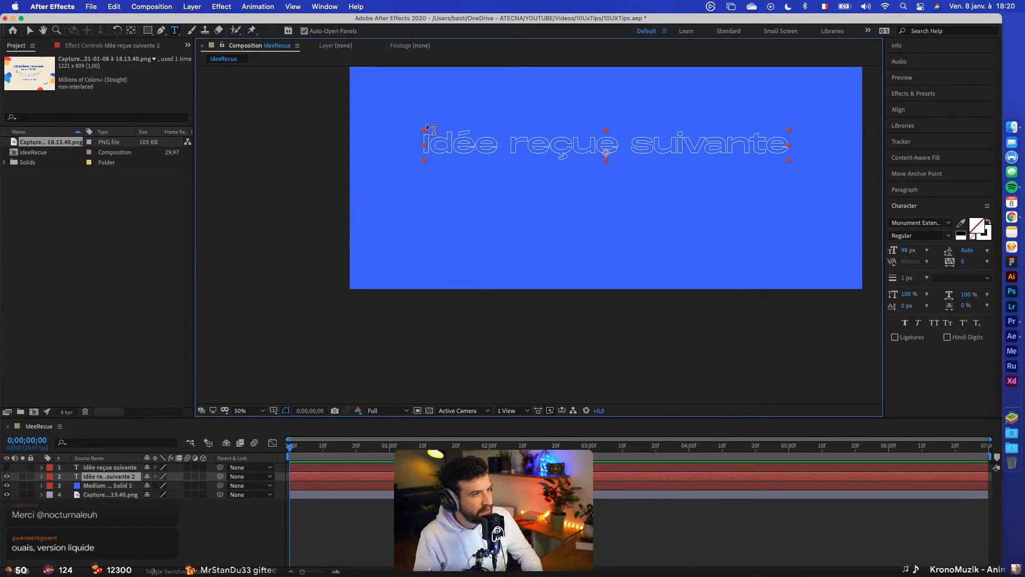
click(434, 153)
key(BackSpace)
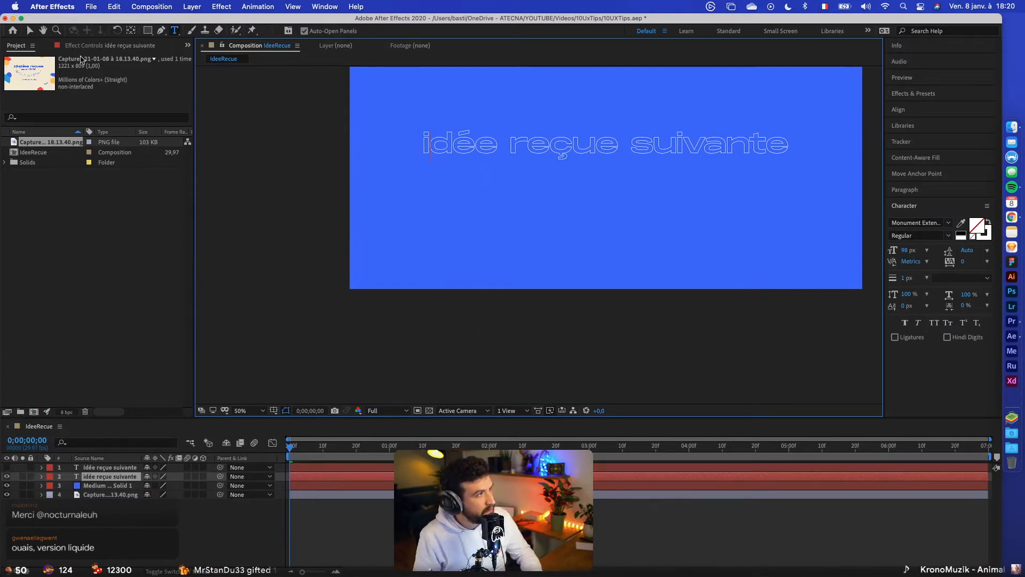
click(29, 32)
Set the outlined title's stroke width to 2 px
drag(634, 204, 588, 281)
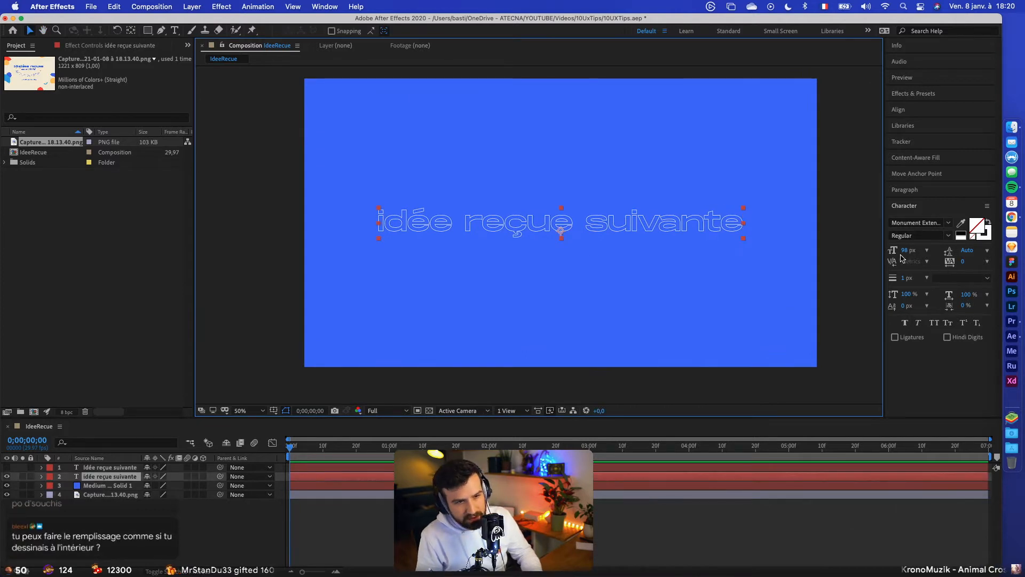
click(906, 278)
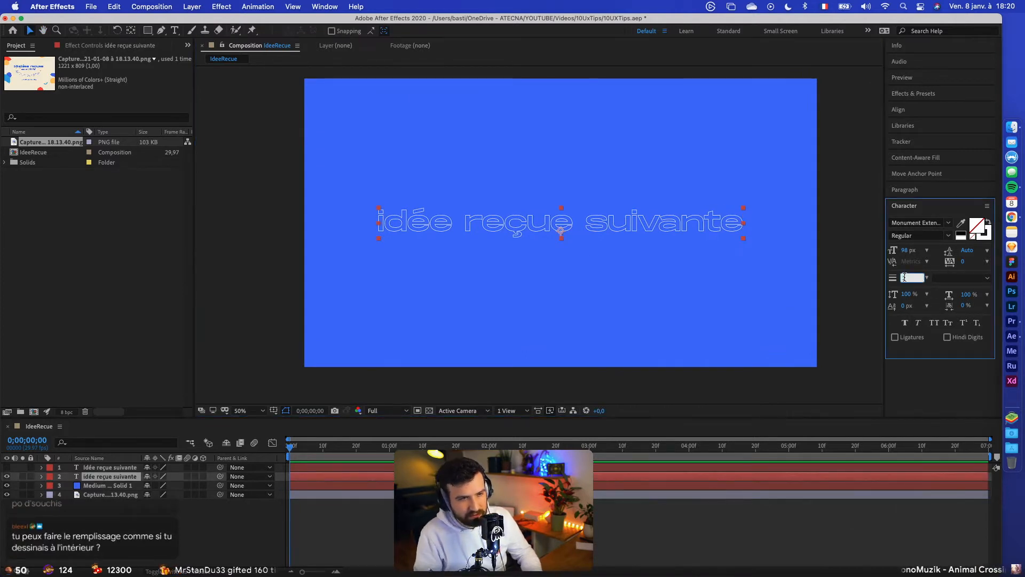
key(shift+Up)
key(Down)
key(Down)
key(Down)
key(Down)
key(Down)
key(Down)
key(Down)
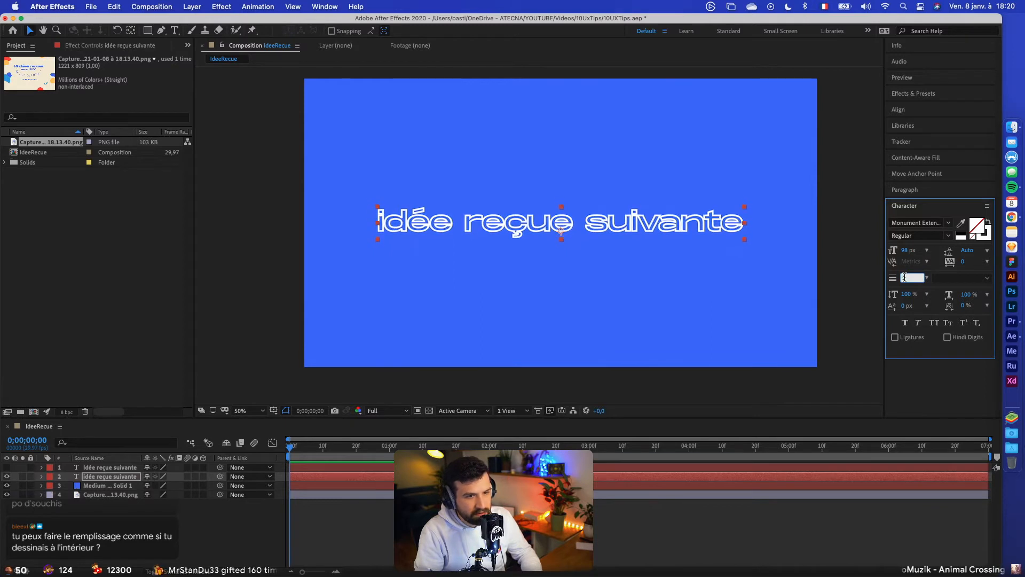
key(Down)
key(Down)
key(Return)
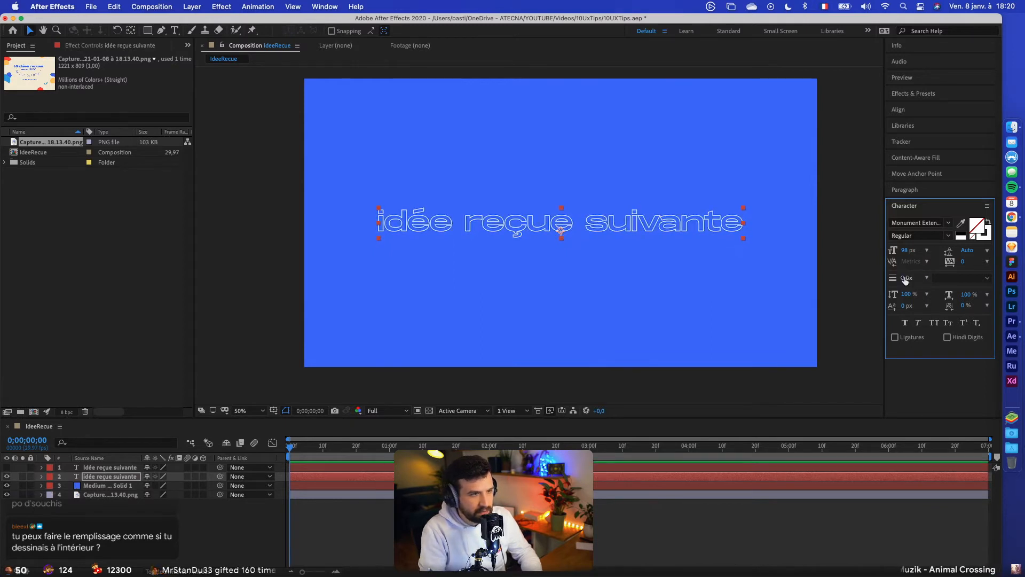
Examine the title's outline up close and compare it with the filled title by showing and hiding that layer
click(854, 315)
scroll(822, 302, up, 2)
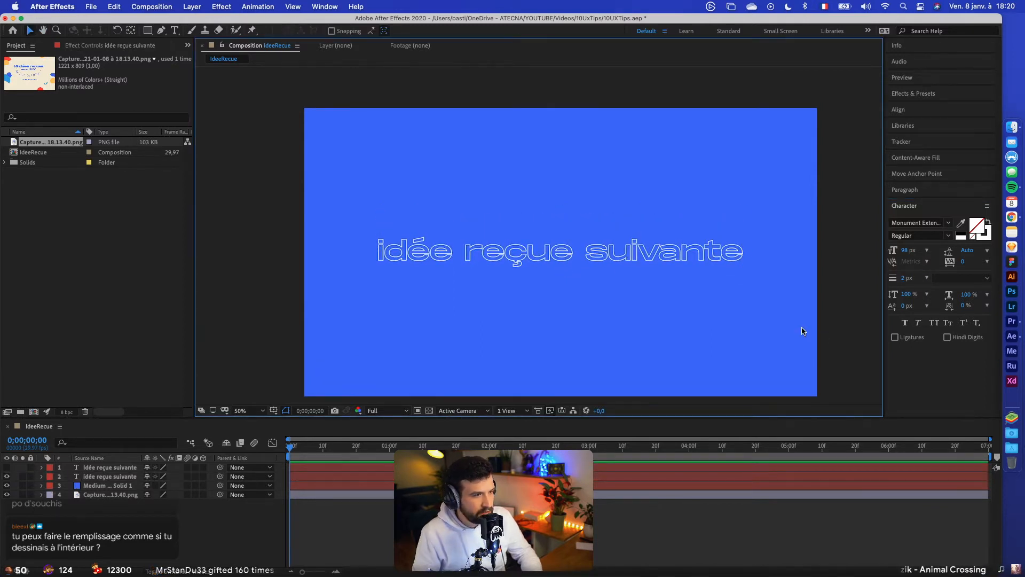
scroll(505, 248, up, 2)
click(507, 250)
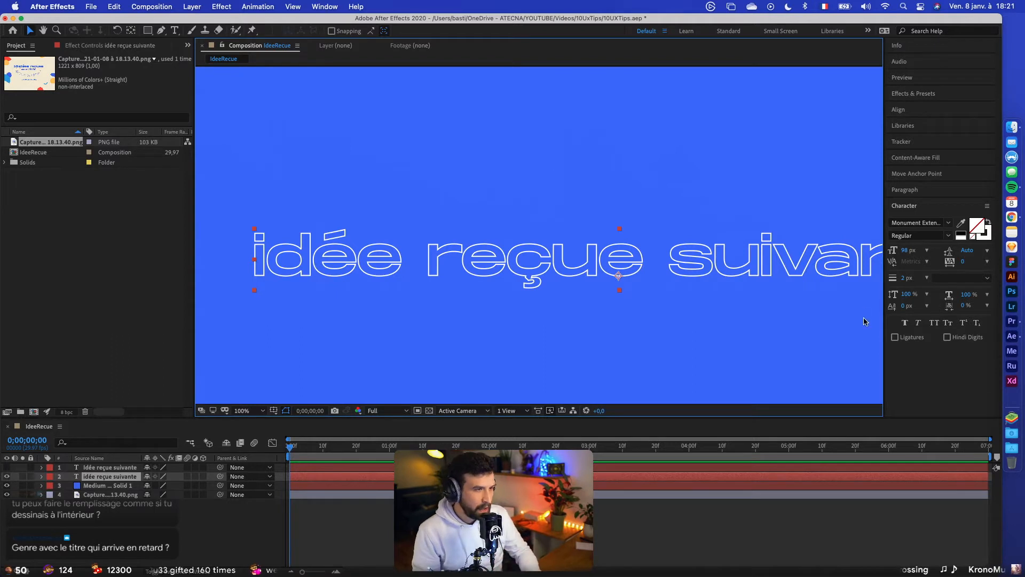
scroll(410, 275, down, 2)
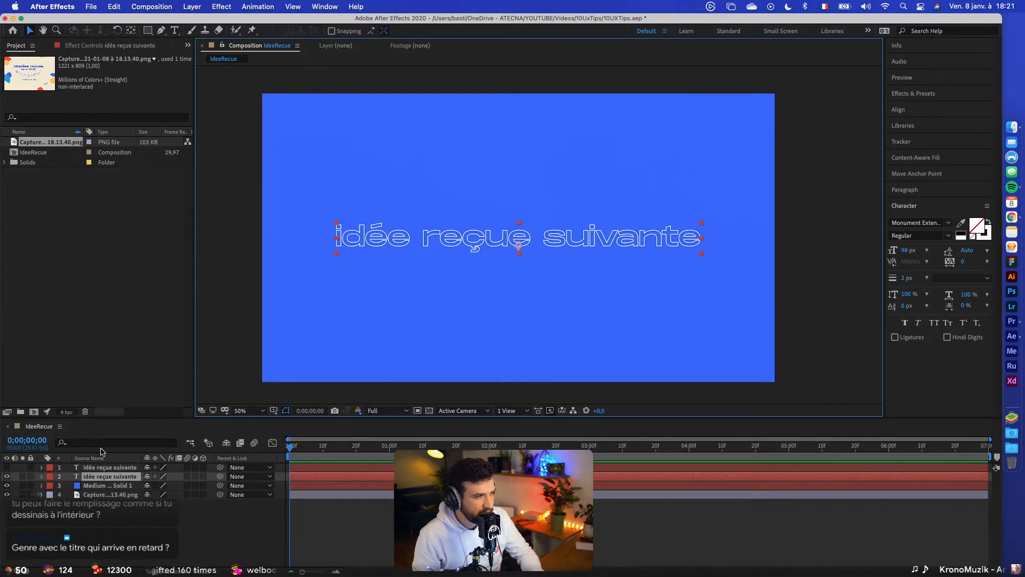
click(7, 468)
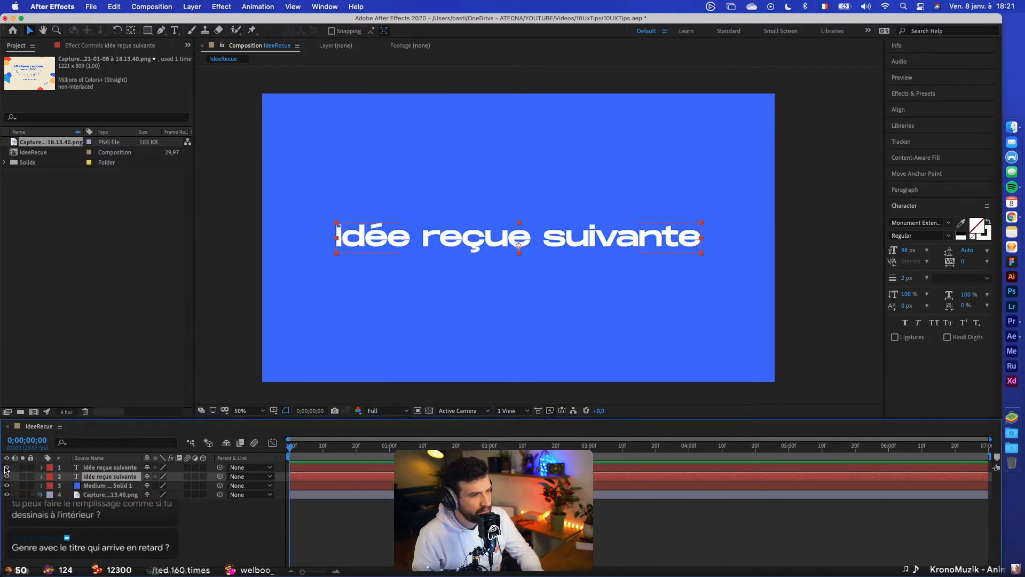
click(7, 467)
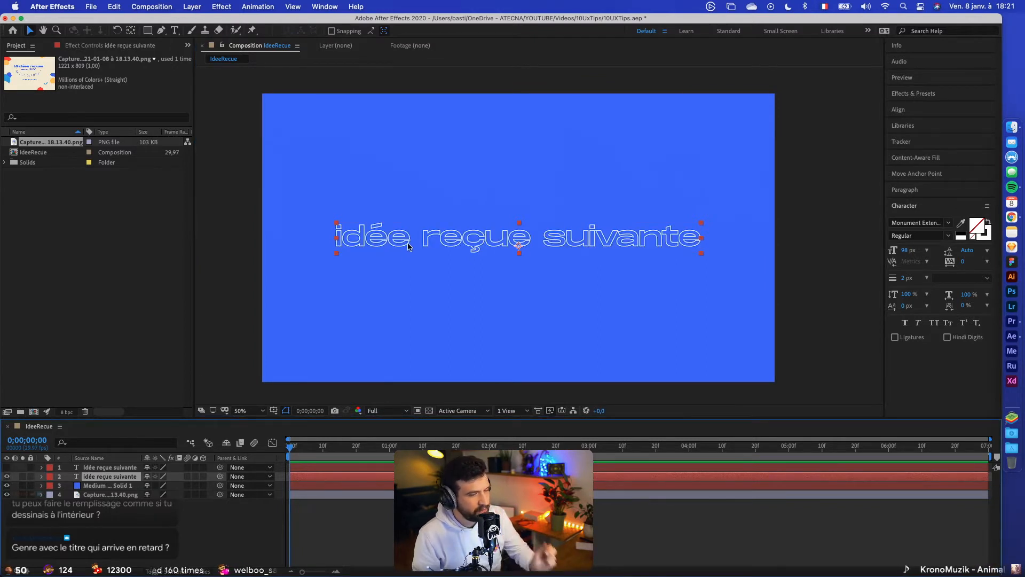
scroll(408, 246, down, 3)
scroll(579, 240, up, 4)
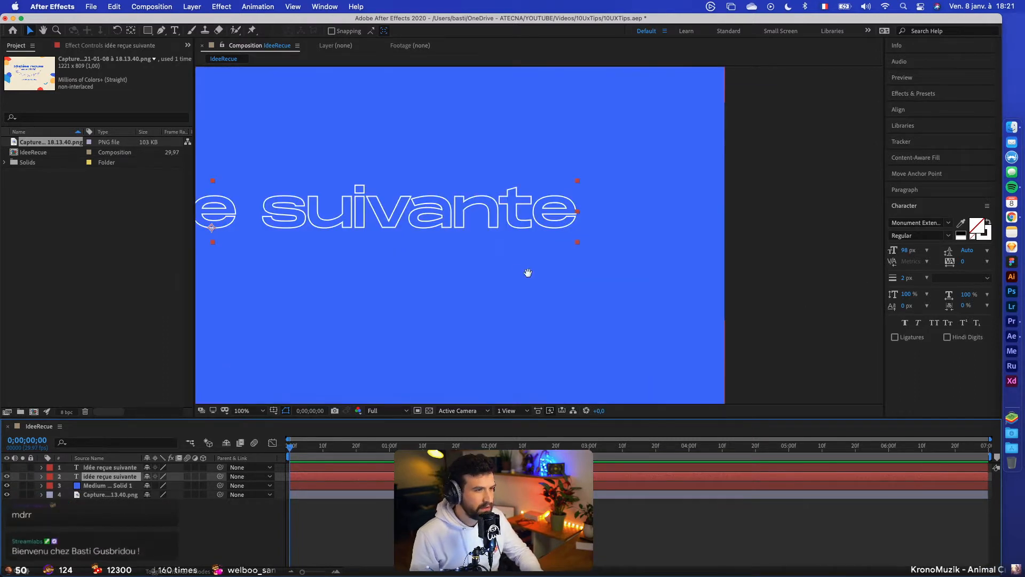
scroll(758, 285, down, 2)
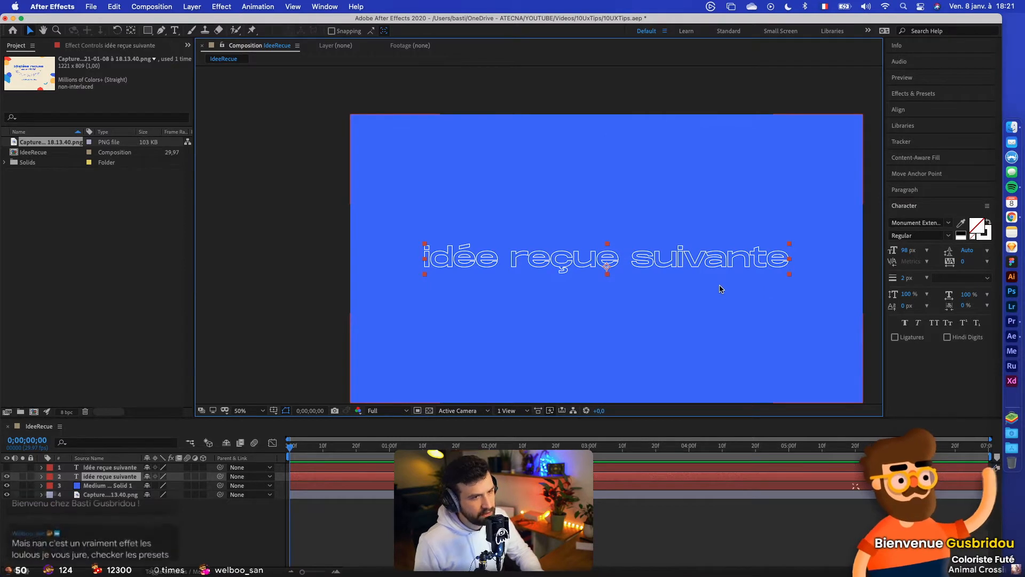
scroll(717, 288, right, 2)
Duplicate the outlined title layer and move the copy to the bottom of the layer stack
right_click(102, 477)
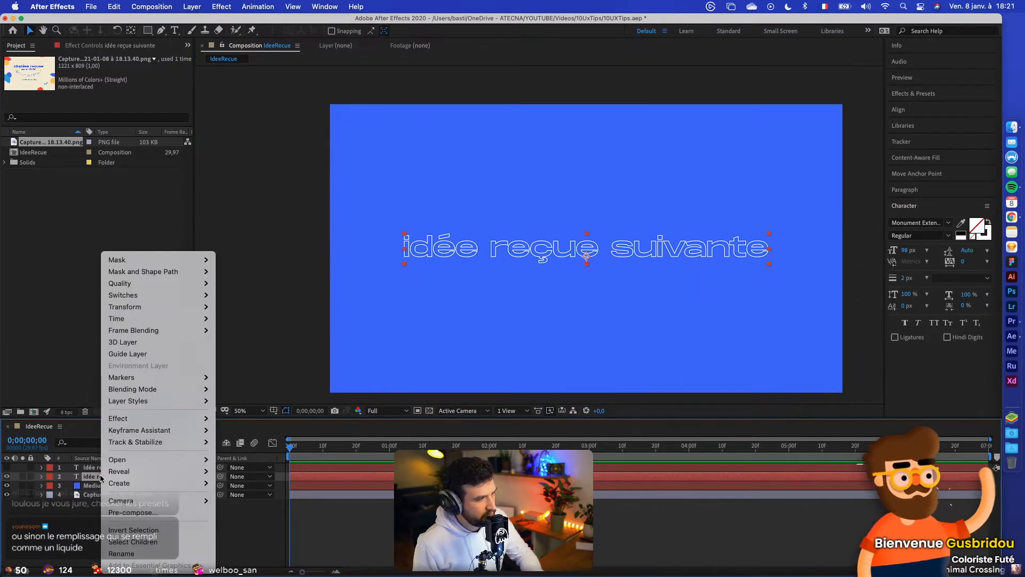
key(super+d)
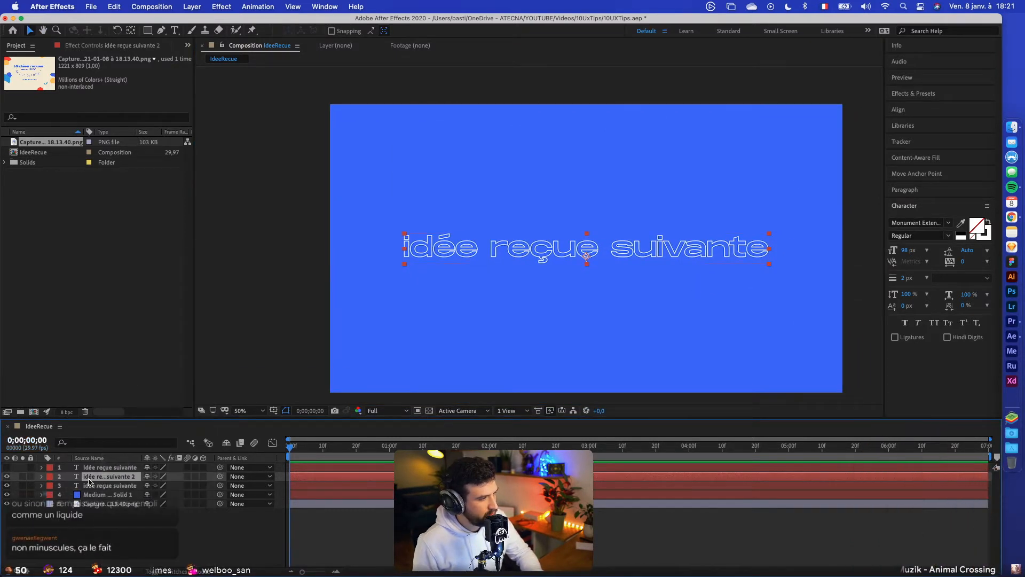
drag(90, 477, 93, 511)
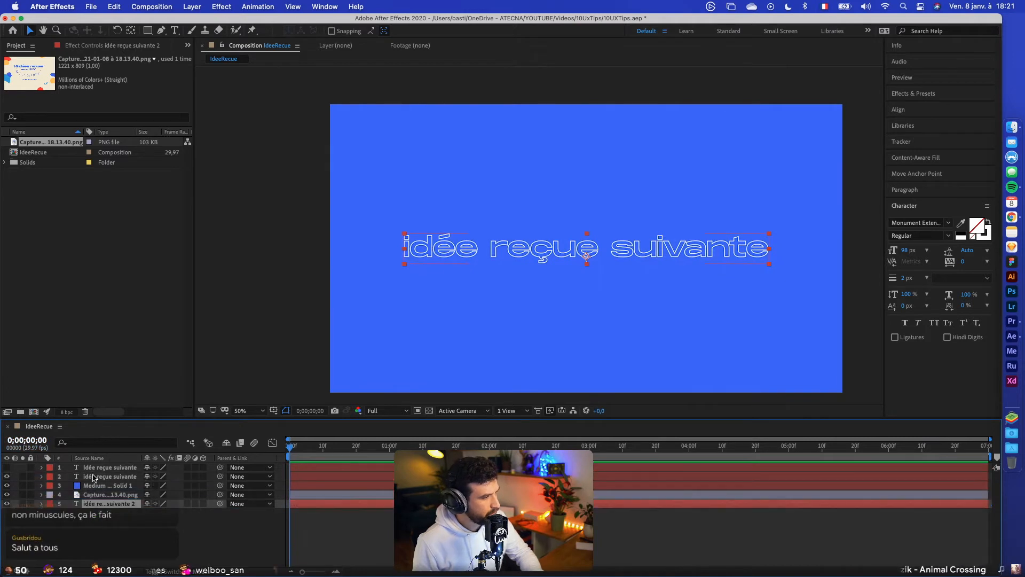
Delete the hidden filled title layer from the top of the layer stack
click(93, 477)
click(95, 467)
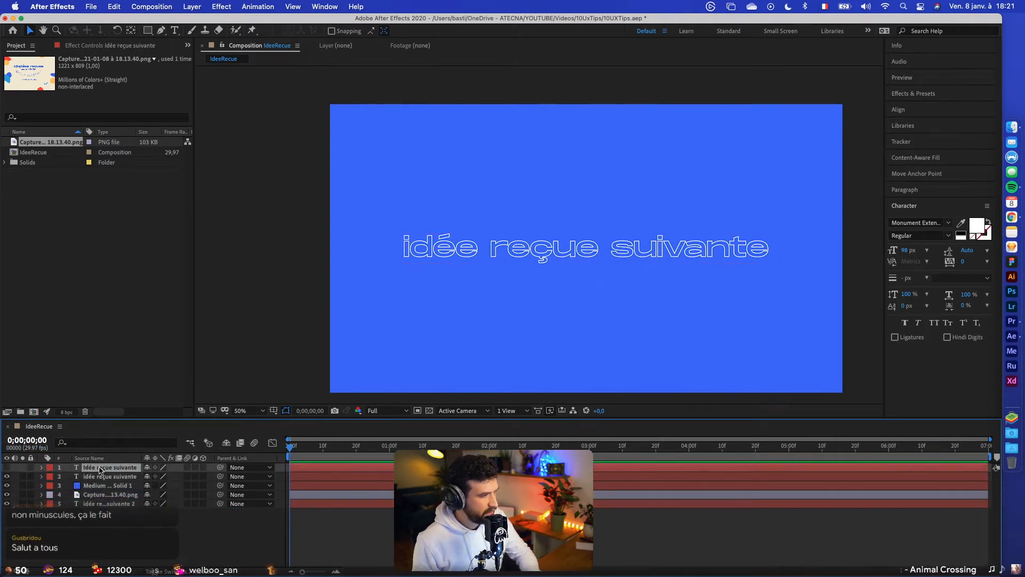
key(Delete)
Create shapes from the text of the outlined title layer
right_click(101, 469)
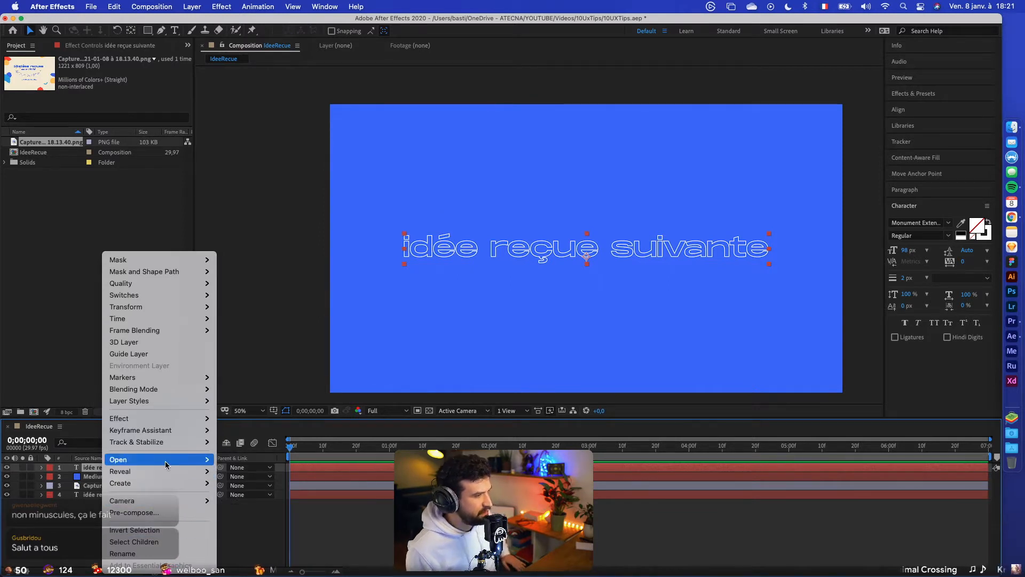
mouse_move(165, 460)
mouse_move(179, 422)
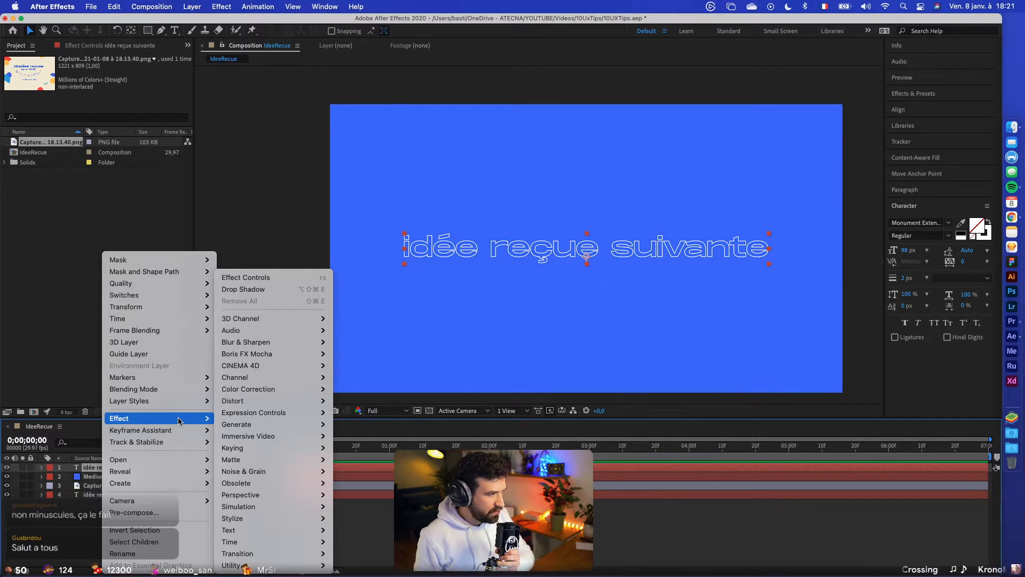
mouse_move(189, 483)
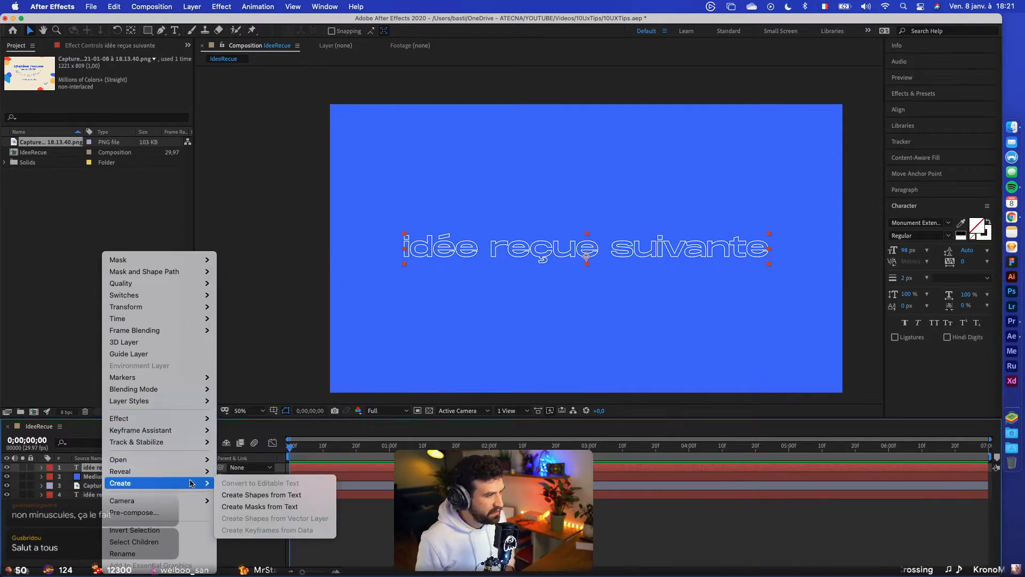
click(303, 491)
Try swapping the fill and stroke of the title's shape layer and swap them back
click(338, 298)
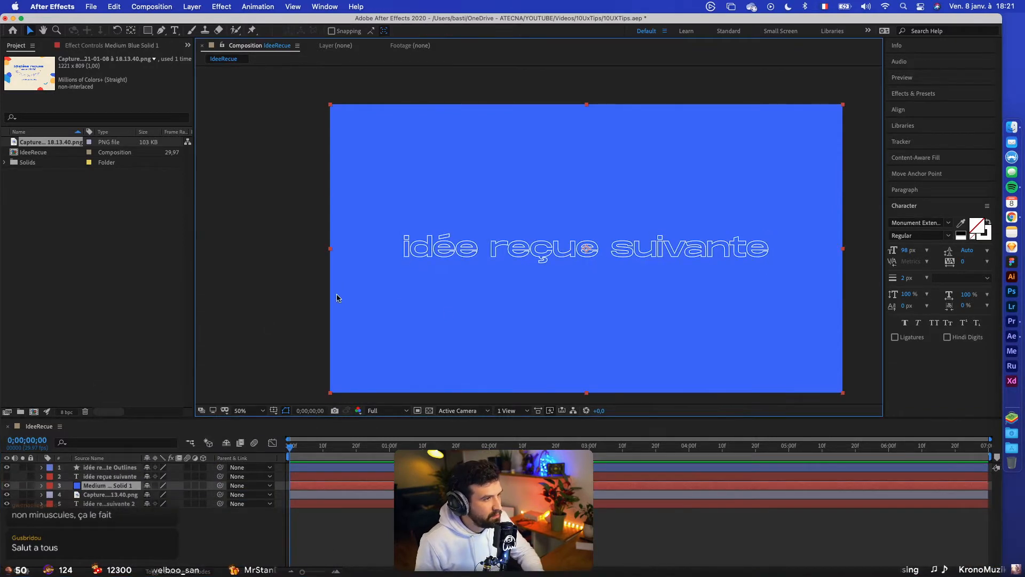
click(312, 298)
scroll(568, 258, up, 5)
click(552, 259)
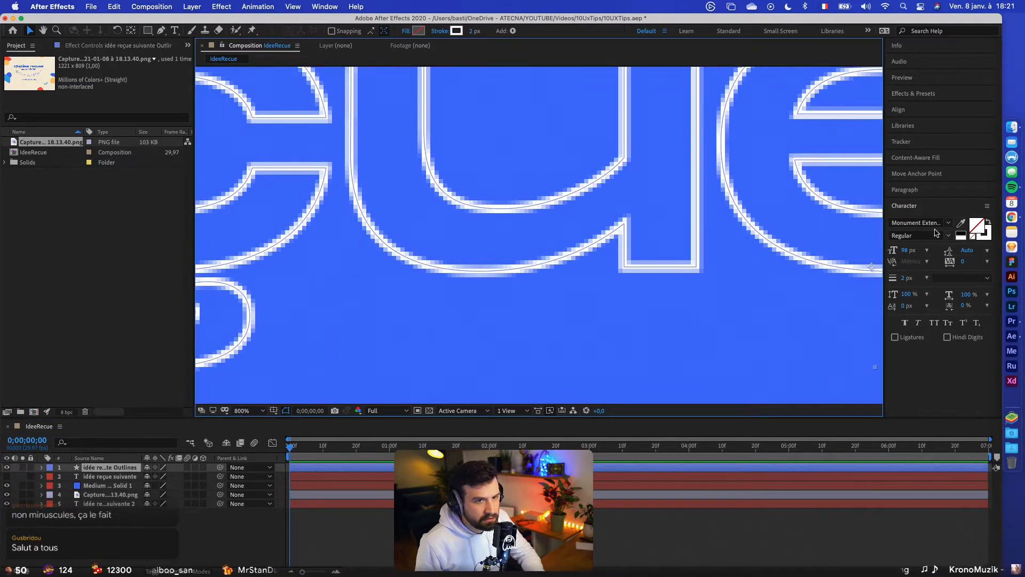
click(989, 222)
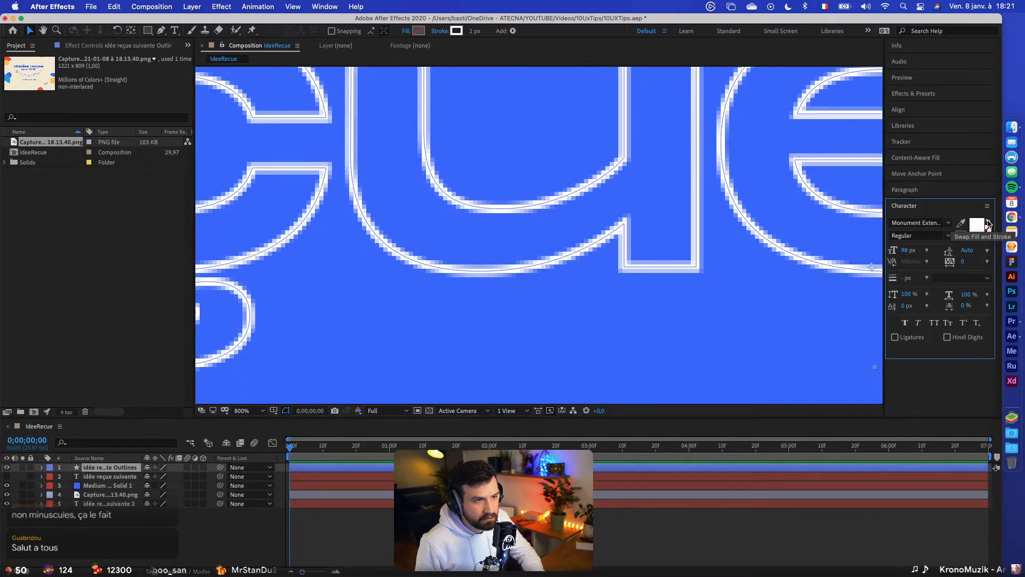
click(988, 223)
Move the hidden source text layer of the title to the bottom of the layer stack
click(139, 522)
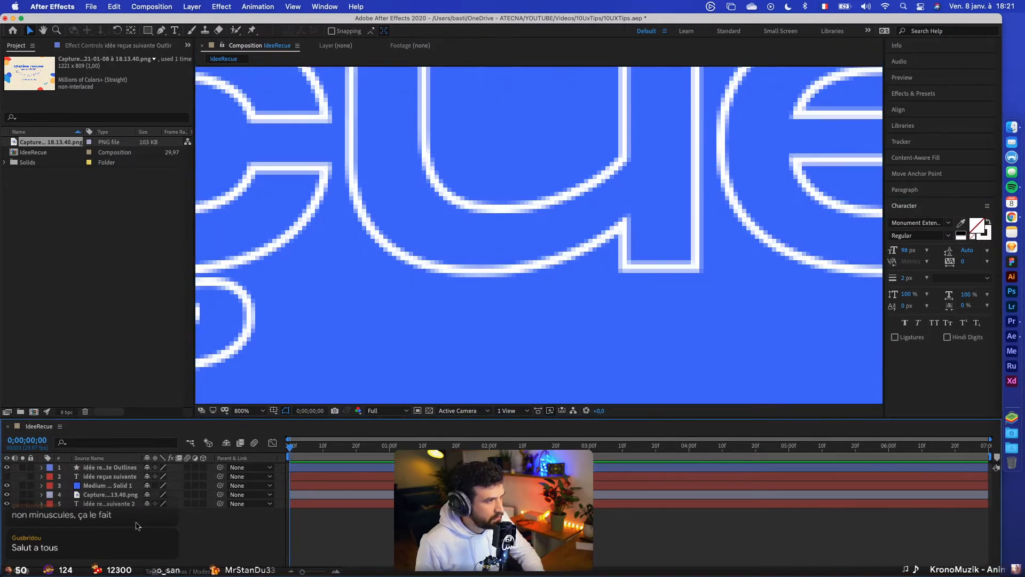
click(511, 233)
drag(99, 477, 109, 508)
Try widening the stroke of the title's shape layer to about 49 px and undo the change
scroll(395, 295, down, 2)
click(407, 280)
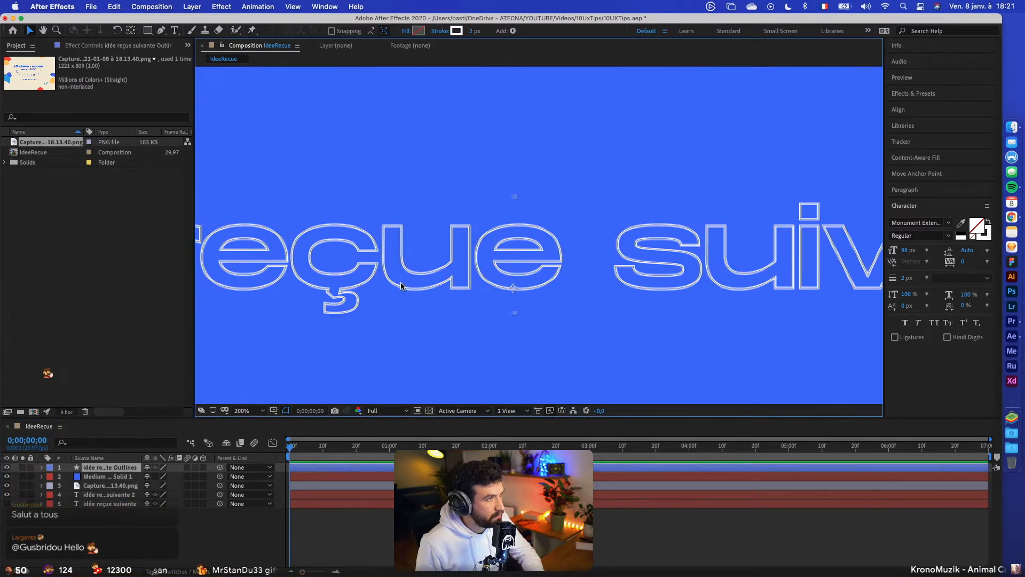
drag(474, 31, 501, 32)
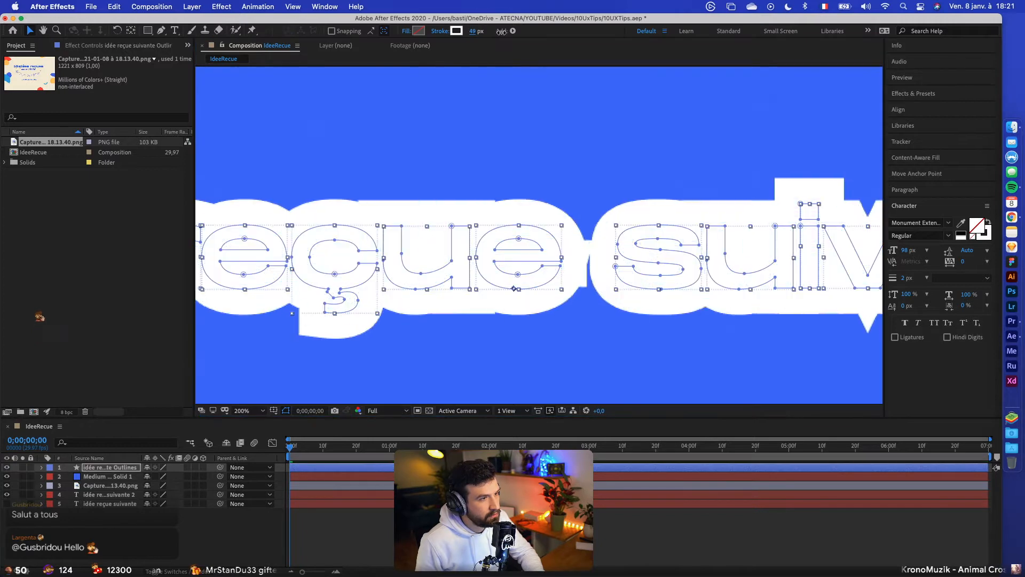
key(super+z)
Add a Trim Paths modifier to the contents of the title's shape layer
right_click(127, 471)
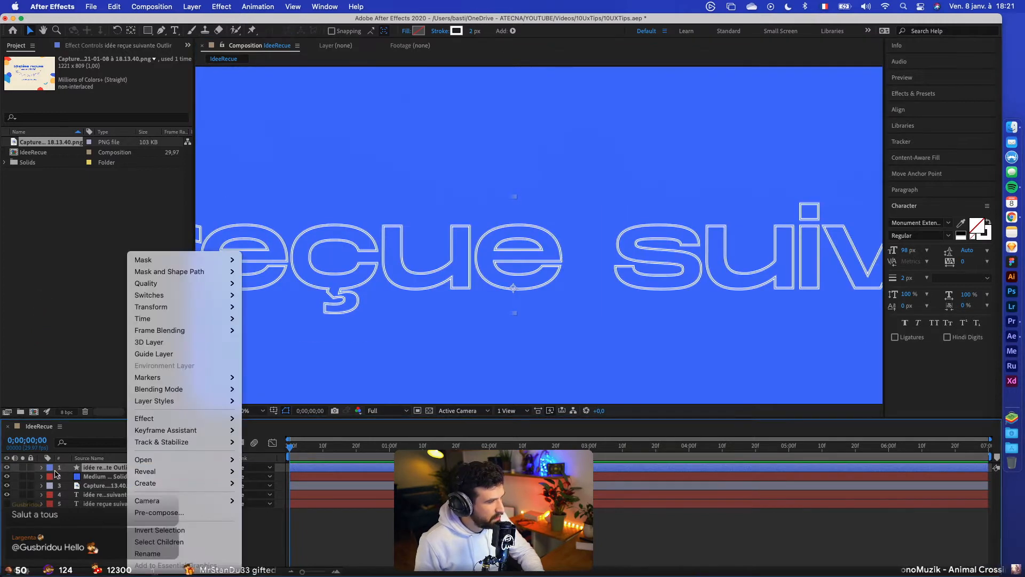
click(44, 469)
click(41, 467)
click(42, 467)
click(42, 467)
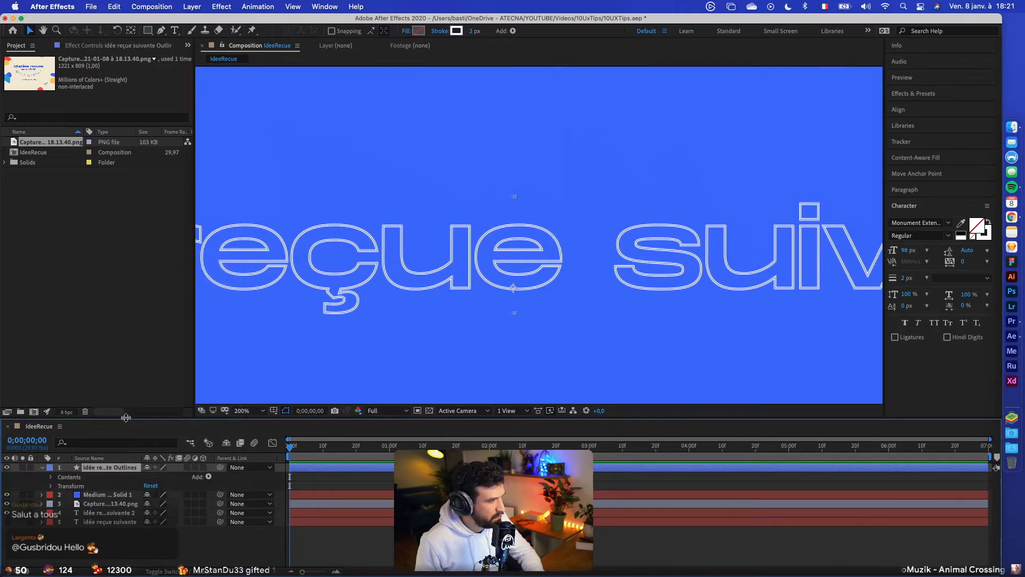
drag(126, 417, 126, 365)
click(209, 425)
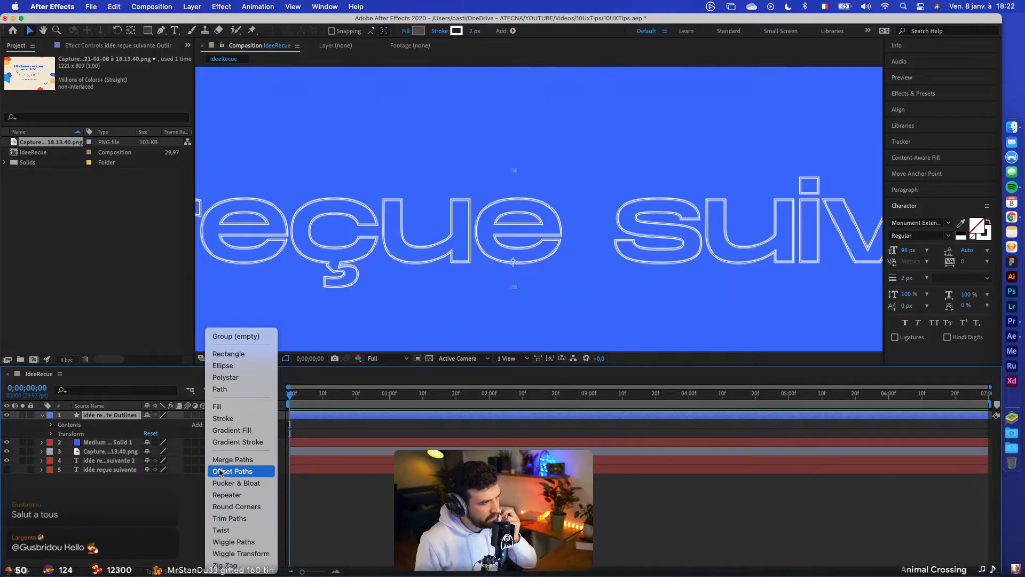
click(56, 426)
click(51, 425)
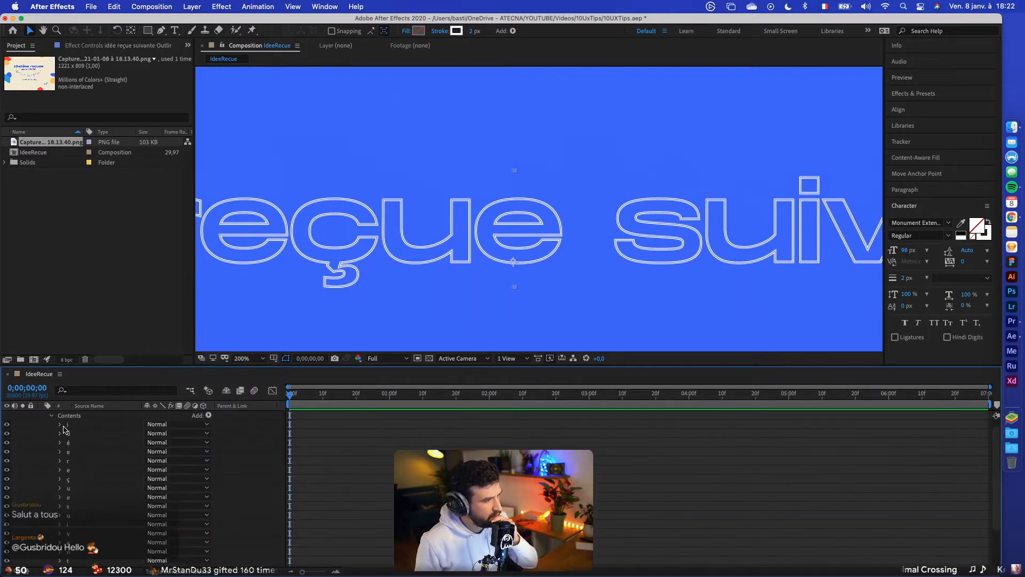
click(51, 416)
click(208, 425)
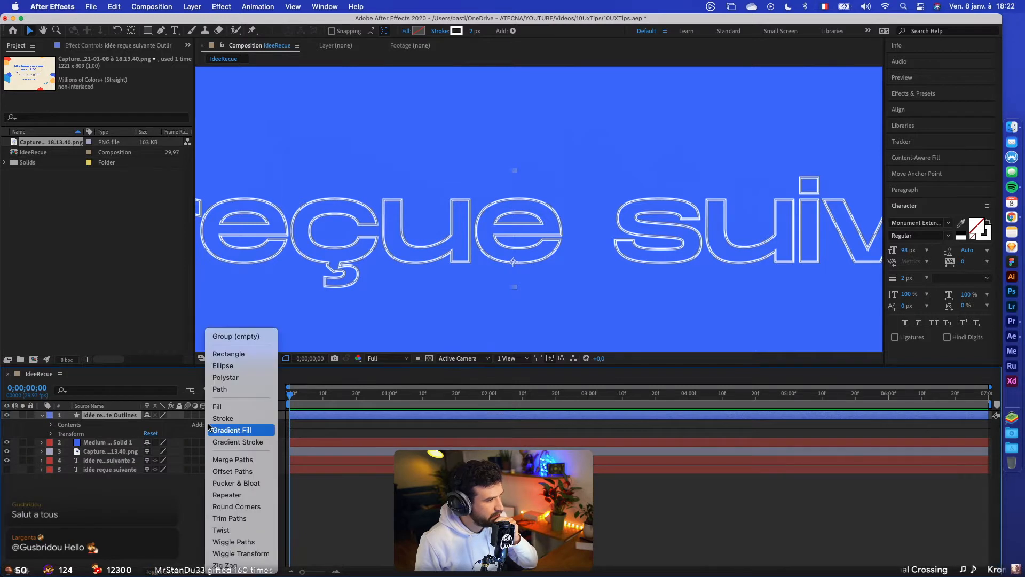
click(252, 518)
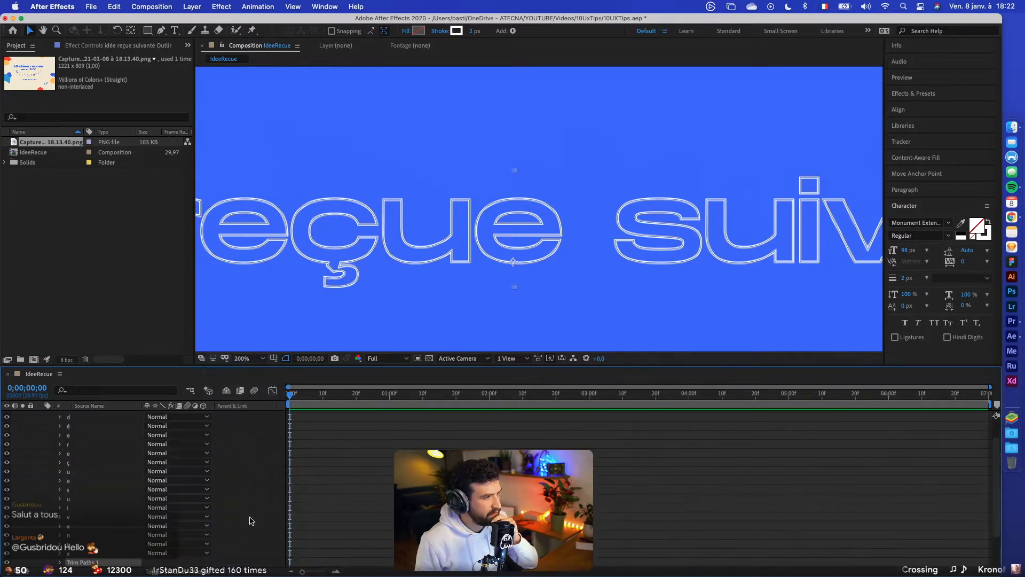
scroll(243, 454, down, 2)
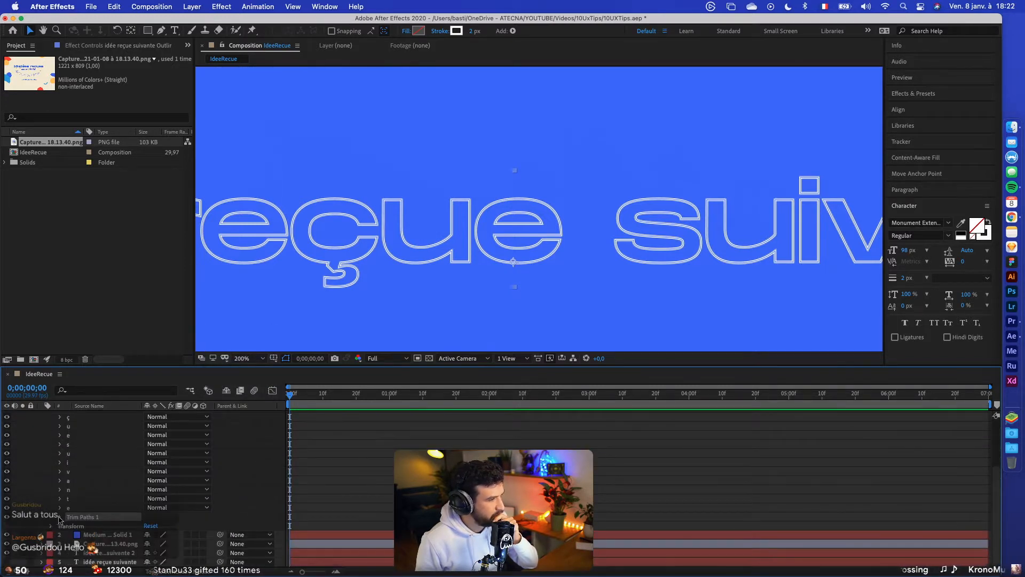
Set the Trim Paths Offset to -120° and End to 100%, with keyframing enabled for Start and Offset at the first frame
click(61, 518)
mouse_move(150, 534)
mouse_down()
mouse_move(100, 534)
mouse_move(175, 536)
mouse_move(148, 526)
mouse_move(144, 544)
mouse_move(96, 544)
mouse_up()
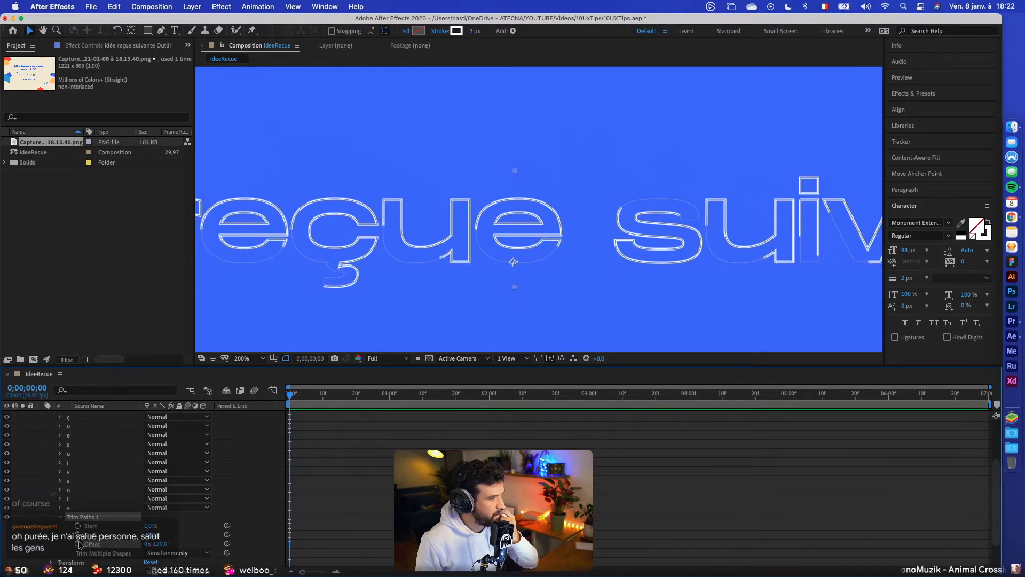
click(78, 526)
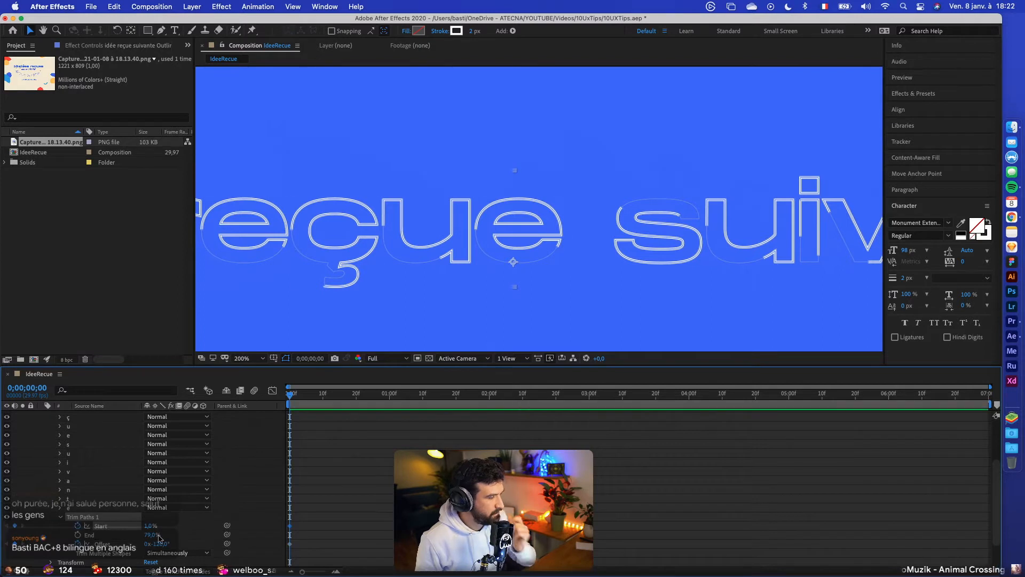
drag(159, 538, 171, 538)
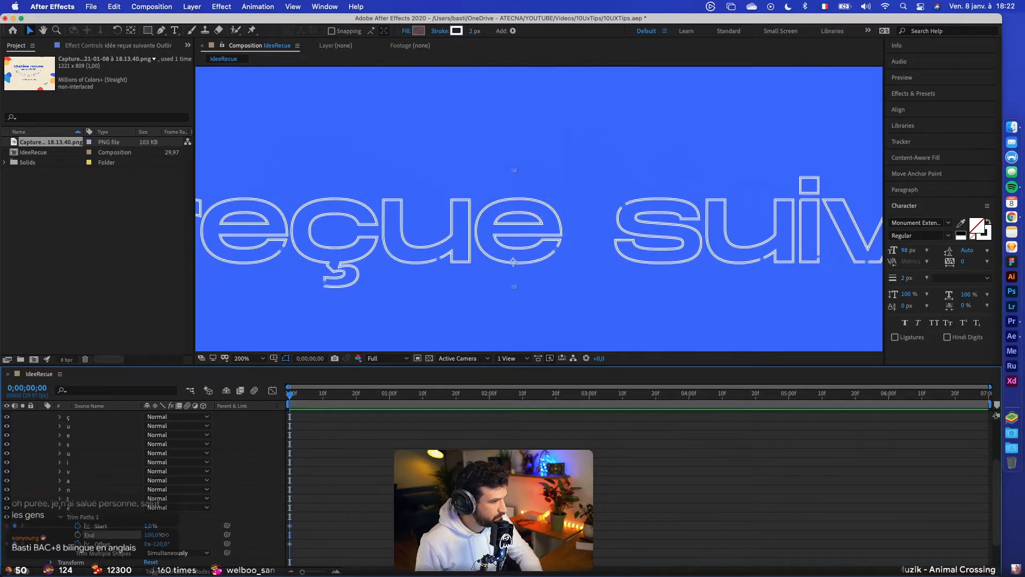
Keyframe Start from 0% to 100% and Offset to -1x-21° at 0;00;01;14, and time-reverse these keyframes
drag(325, 405, 522, 406)
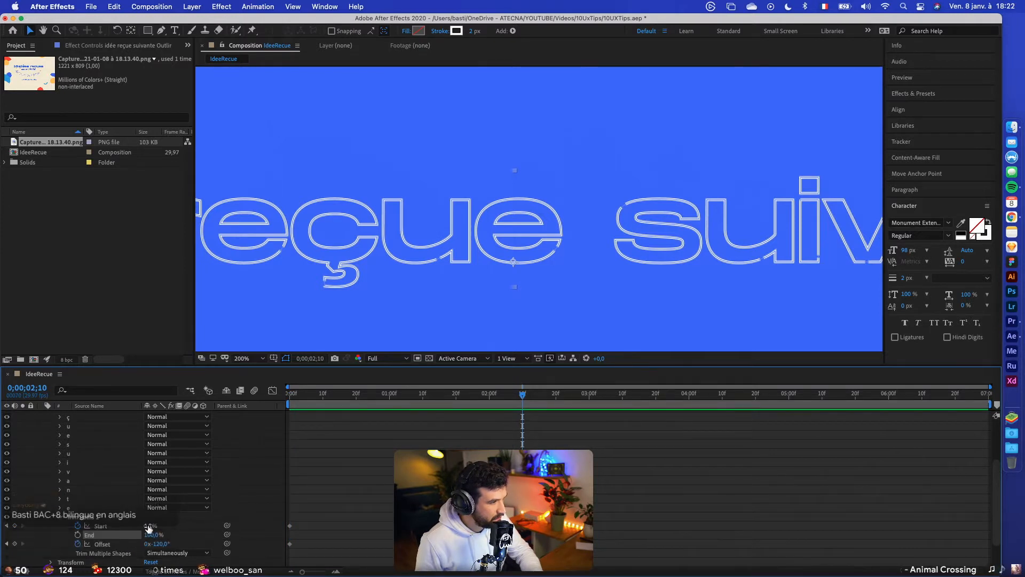
click(11, 526)
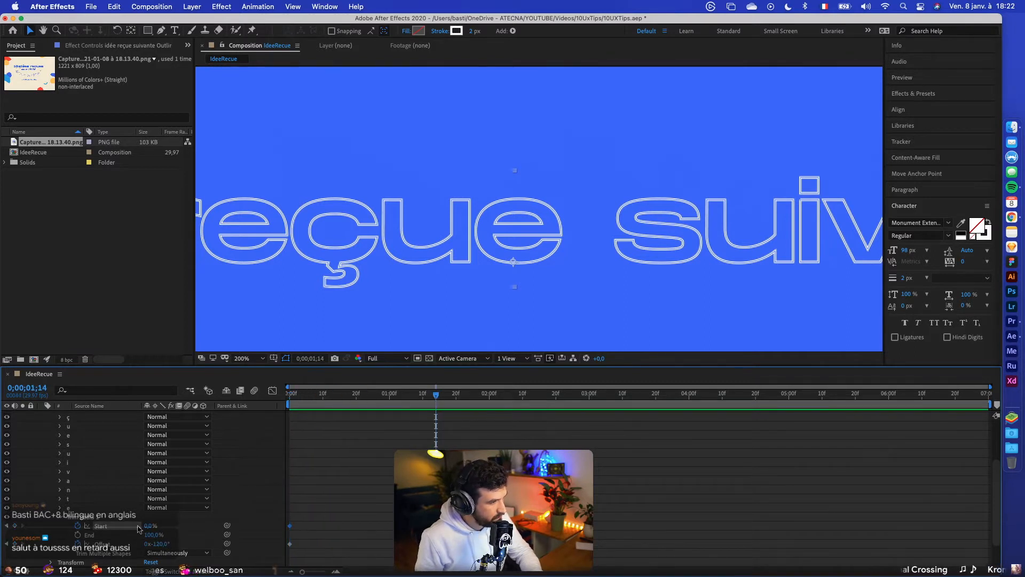
drag(147, 526, 222, 528)
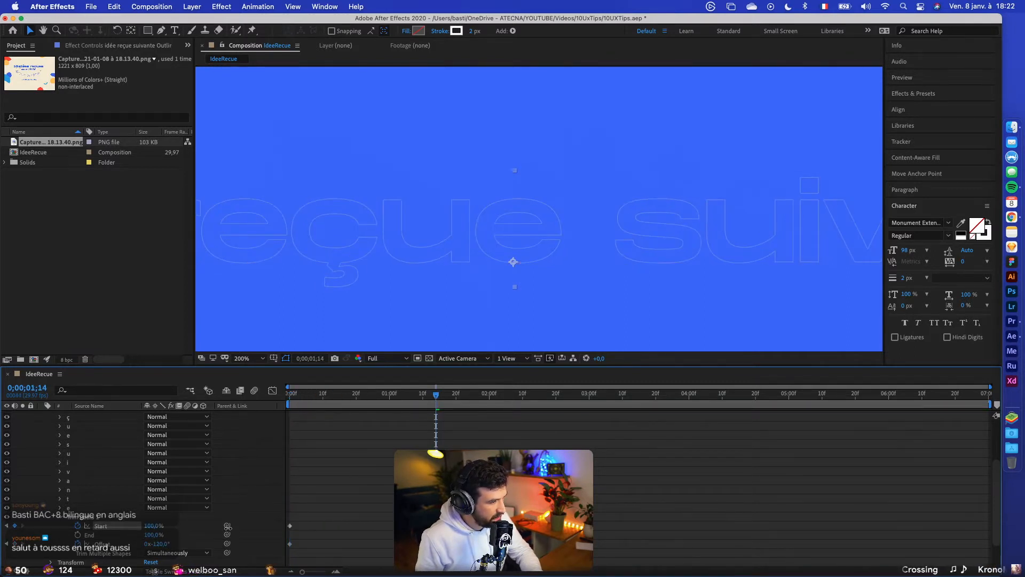
drag(162, 545, 93, 543)
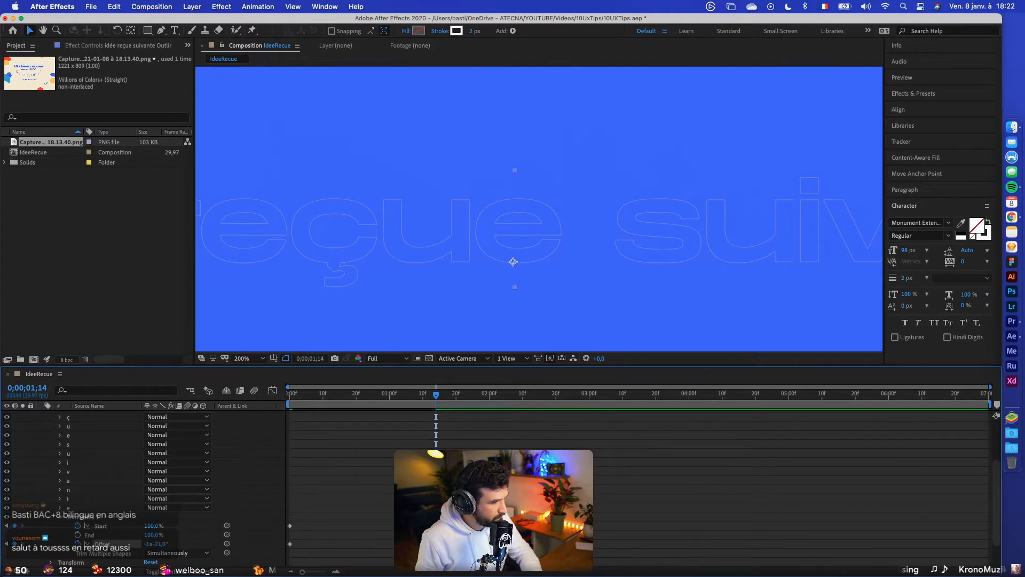
right_click(290, 526)
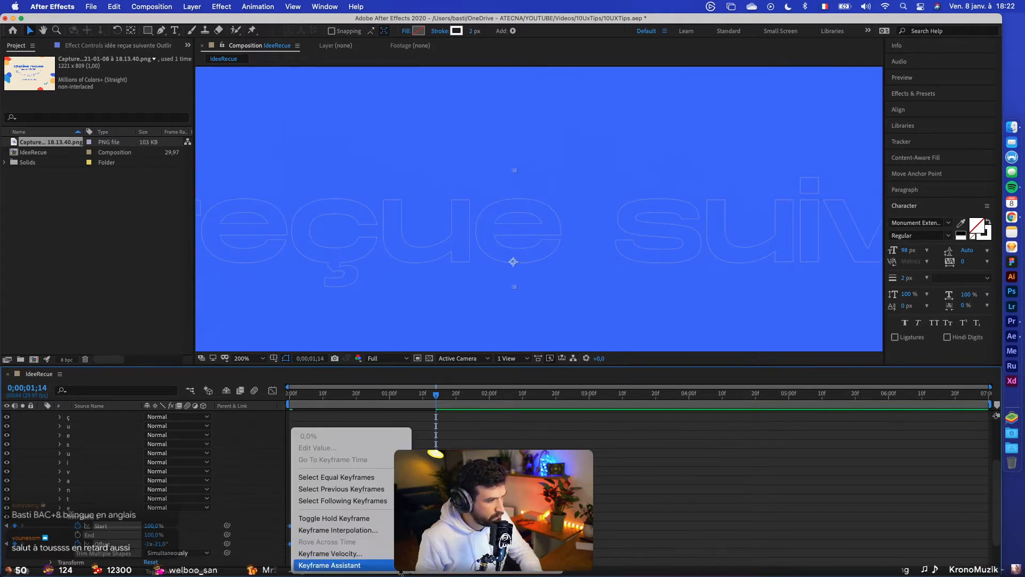
drag(288, 397, 430, 413)
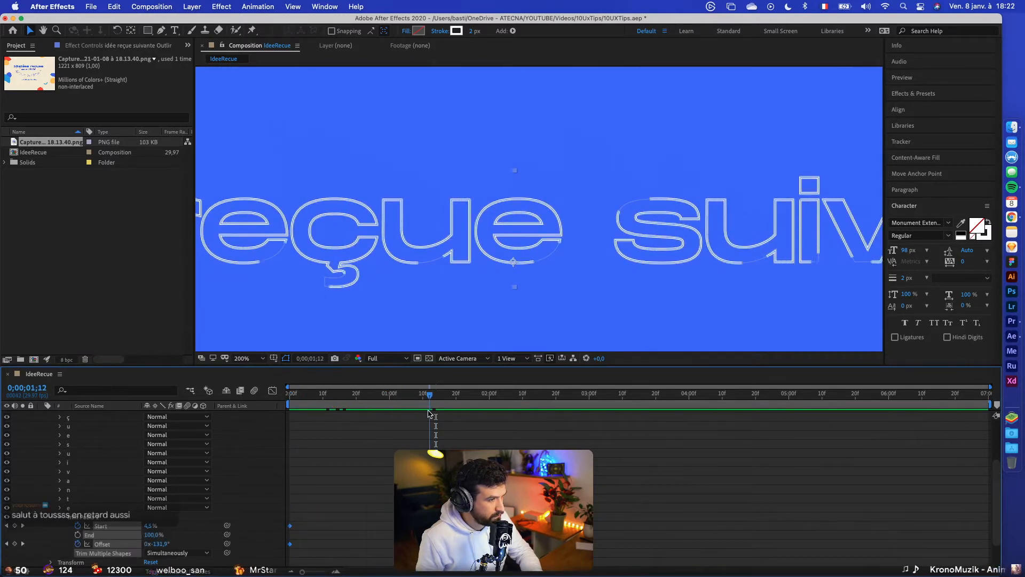
Ease the Start and Offset keyframes and reshape their speed curves into an early peak with a long slowdown
drag(459, 544, 278, 508)
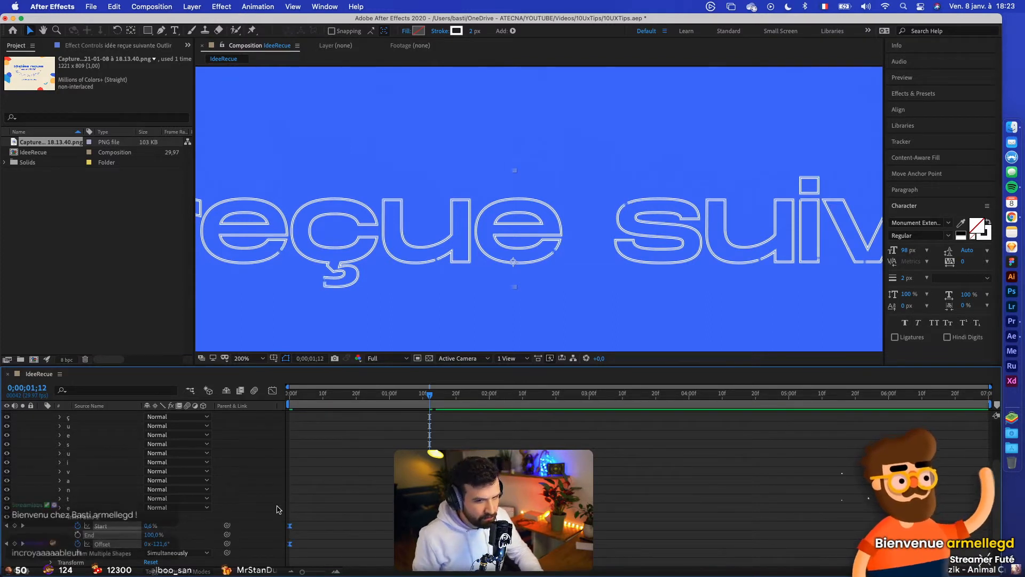
click(272, 390)
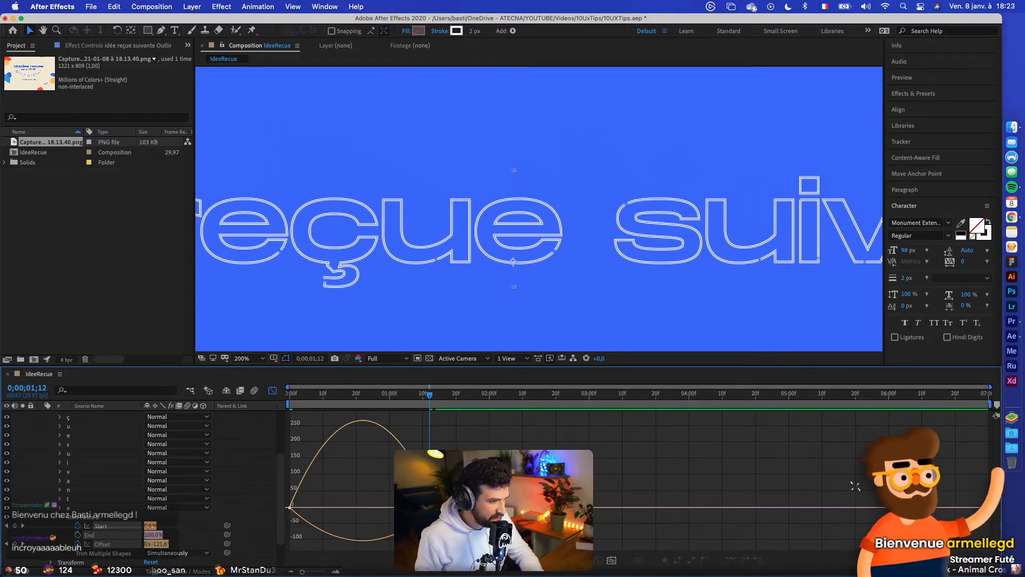
drag(411, 506, 364, 506)
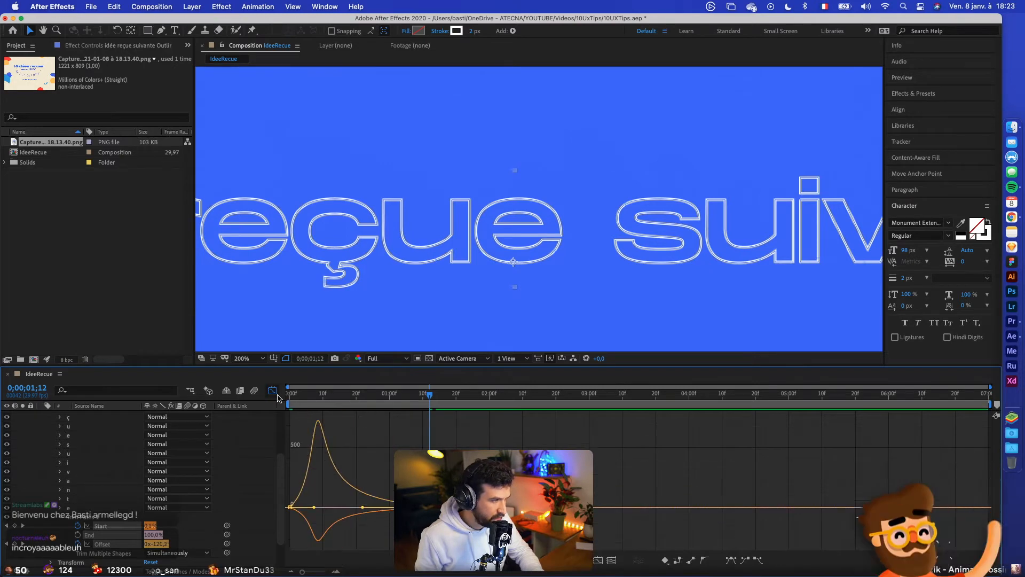
click(272, 391)
click(375, 459)
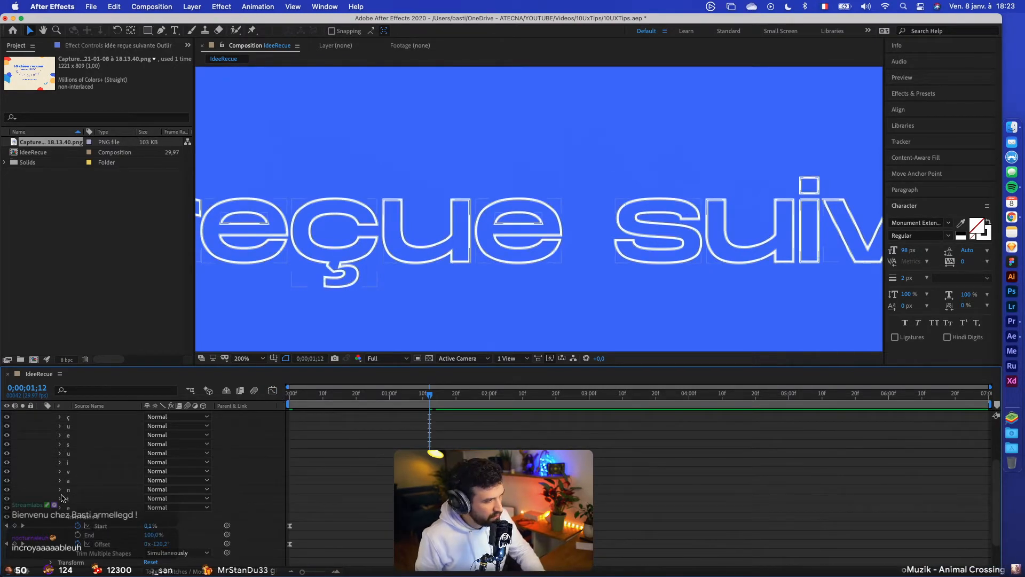
Show only the keyframed properties of the title's shape layer and move their final keyframes to about 2.5 seconds, with the composition fitted in view
click(59, 517)
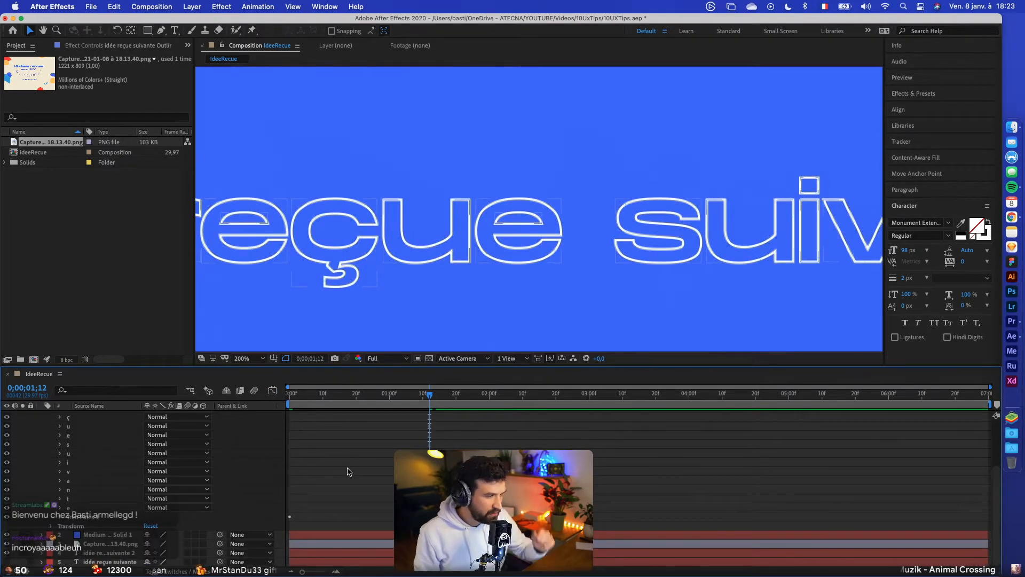
scroll(109, 429, up, 3)
click(51, 426)
click(94, 416)
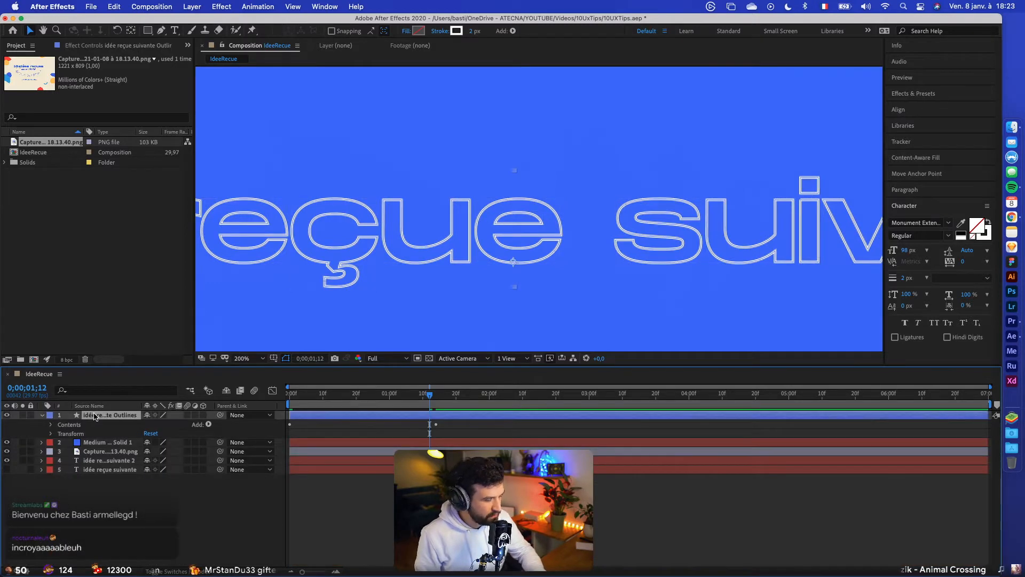
key(u)
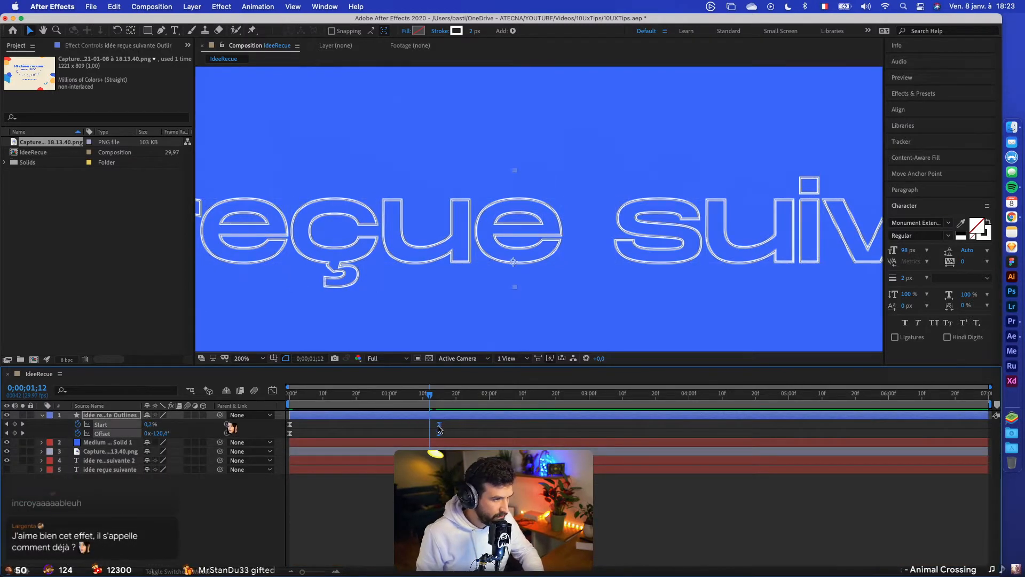
click(252, 358)
click(252, 368)
click(388, 492)
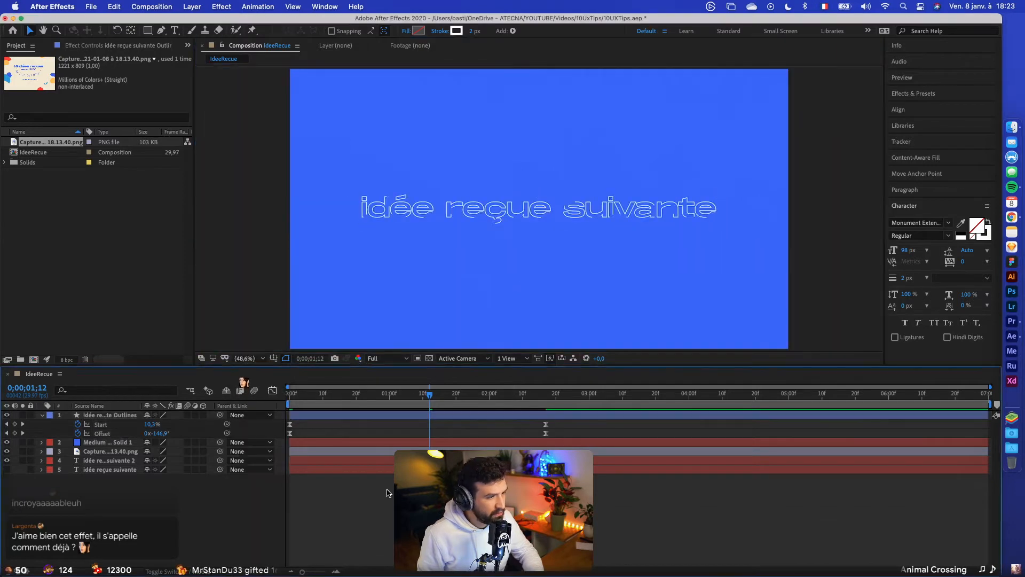
Play back and scrub the title's trim-path animation from the first frame to check its timing
drag(318, 395, 286, 400)
key(space)
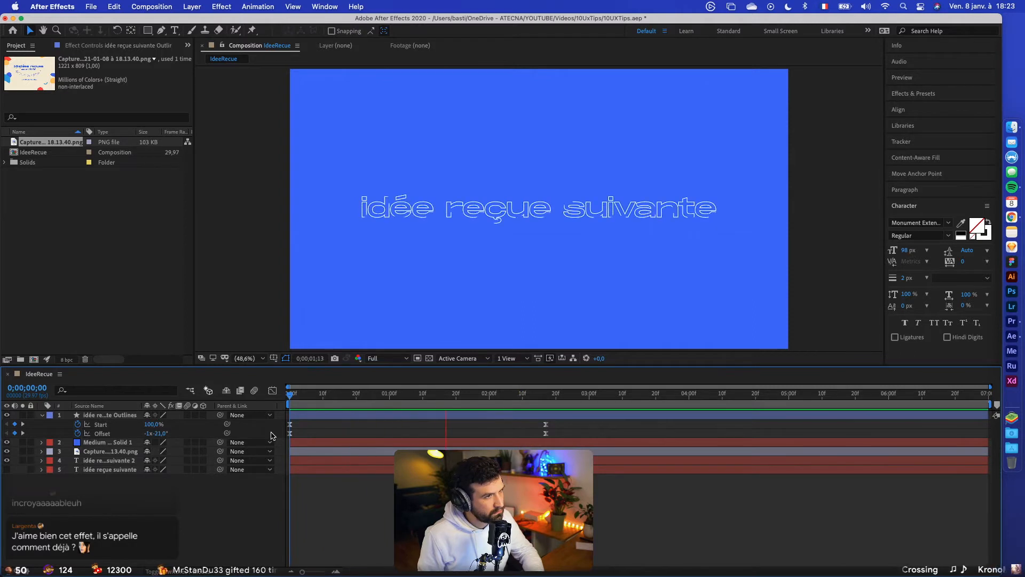
key(space)
drag(293, 396, 223, 424)
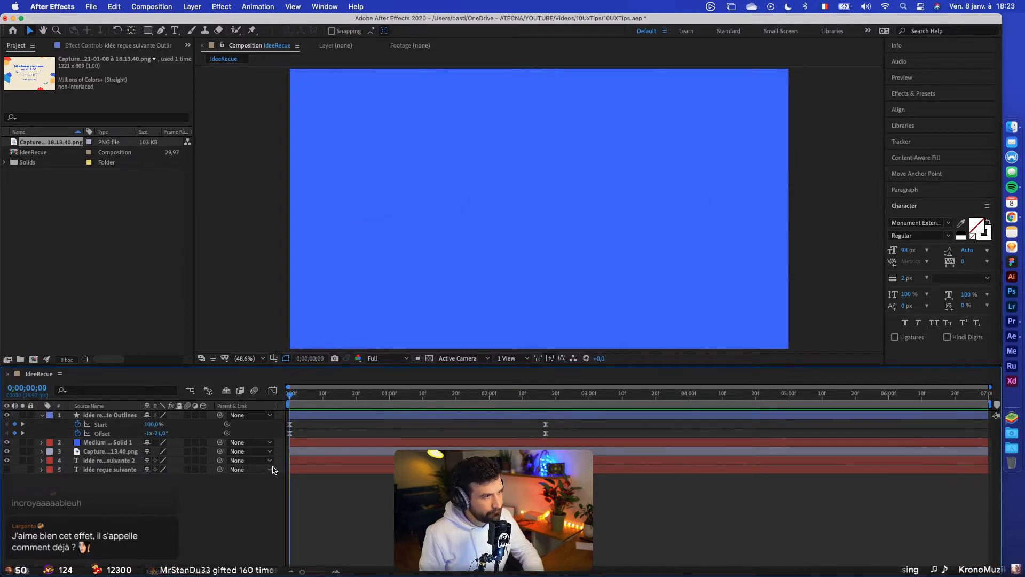
key(space)
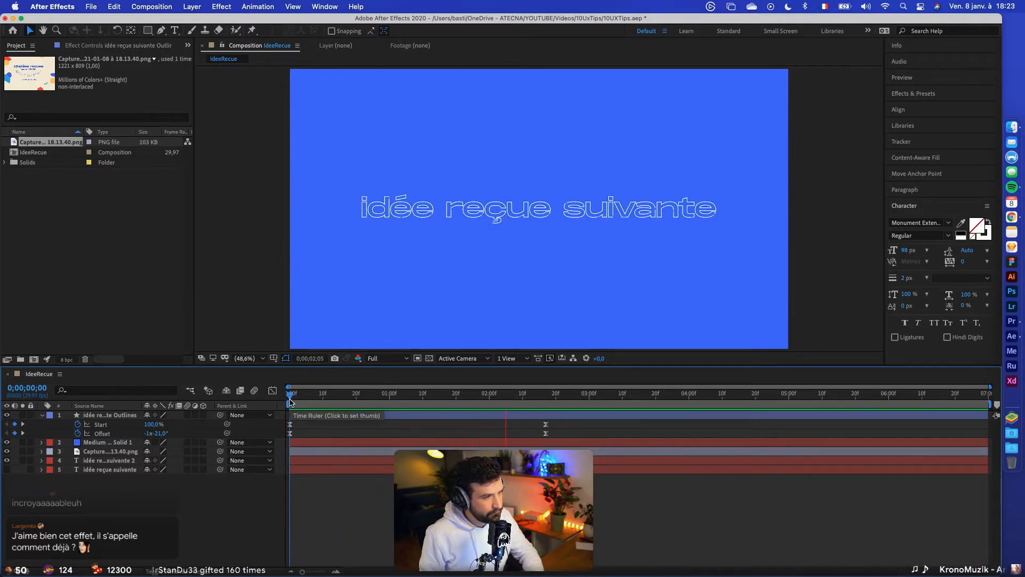
key(space)
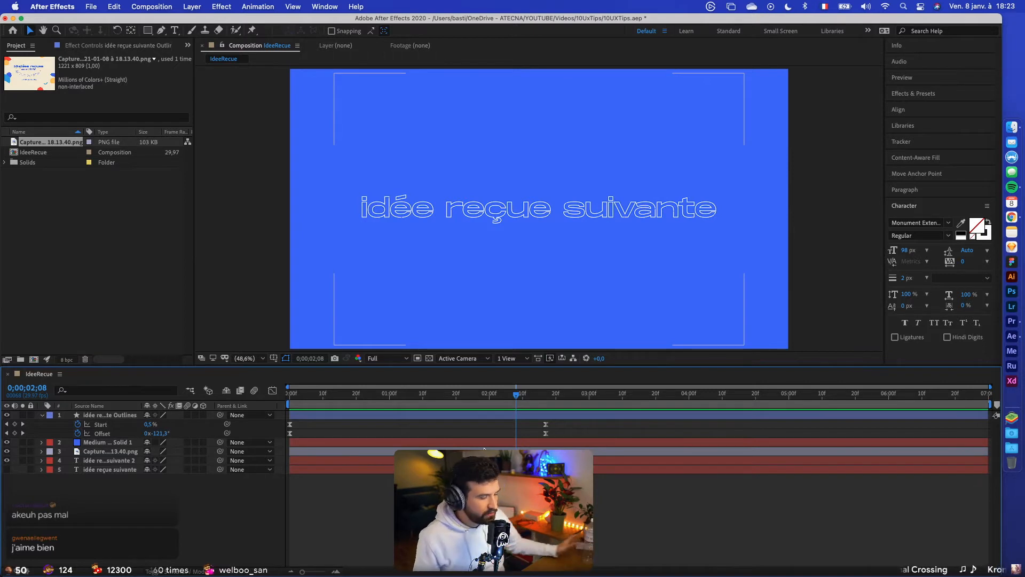
key(apostrophe)
key(Home)
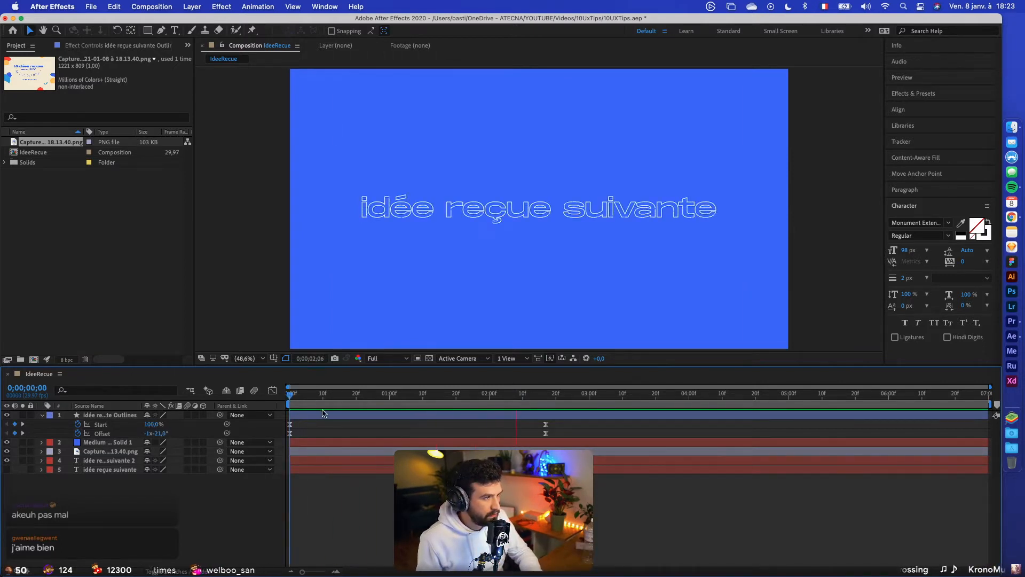
key(space)
drag(288, 394, 381, 400)
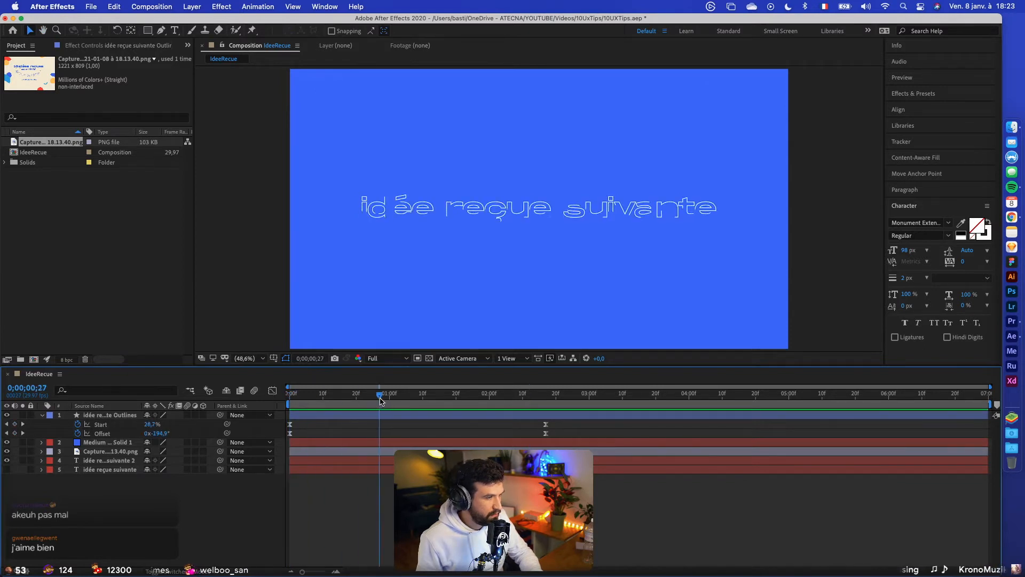
Keyframe the title's Position to rise from Y 699.6 at the first frame to its original place at the last Trim Paths keyframes
click(384, 416)
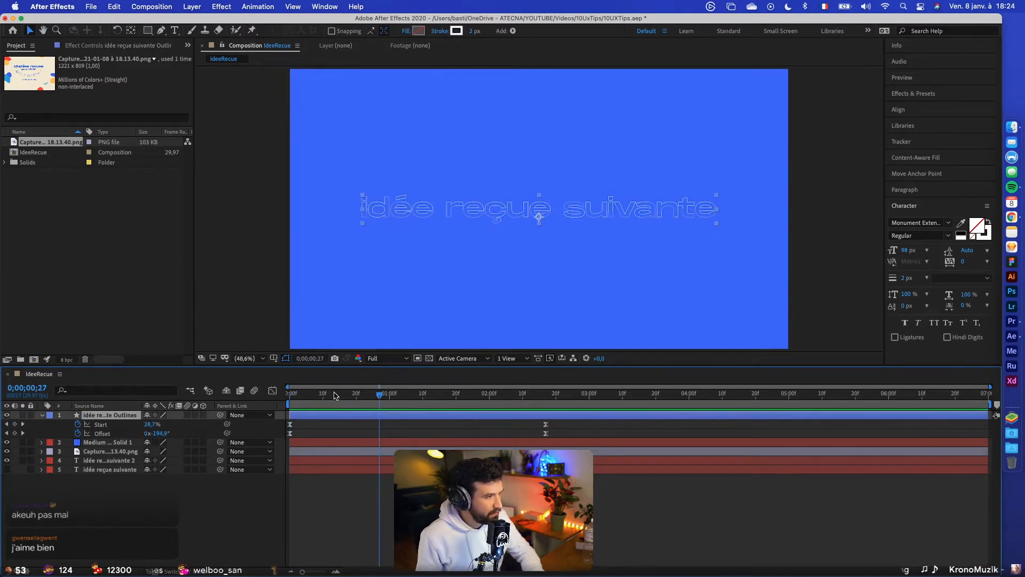
key(Home)
key(alt+shift+p)
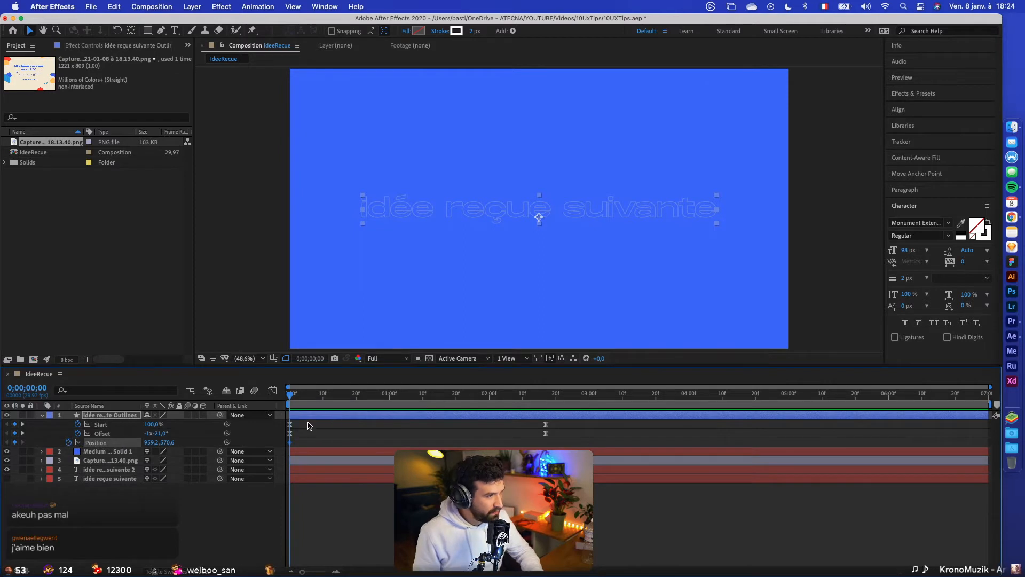
drag(289, 443, 546, 443)
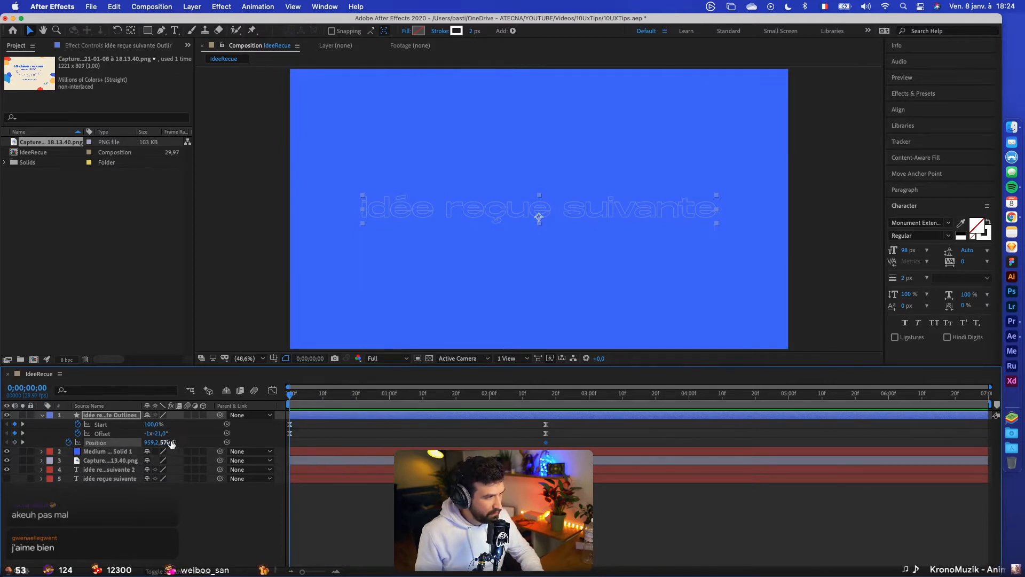
drag(167, 443, 237, 442)
Ease the title's Position keyframes, stretch the first keyframe's speed handle past one second, and preview the motion
drag(589, 440, 287, 454)
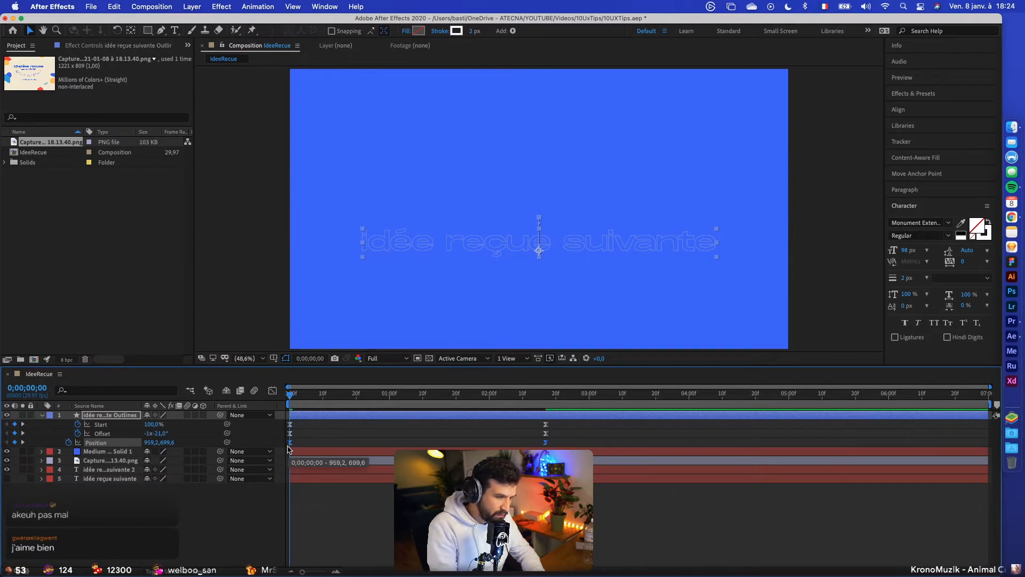
click(272, 391)
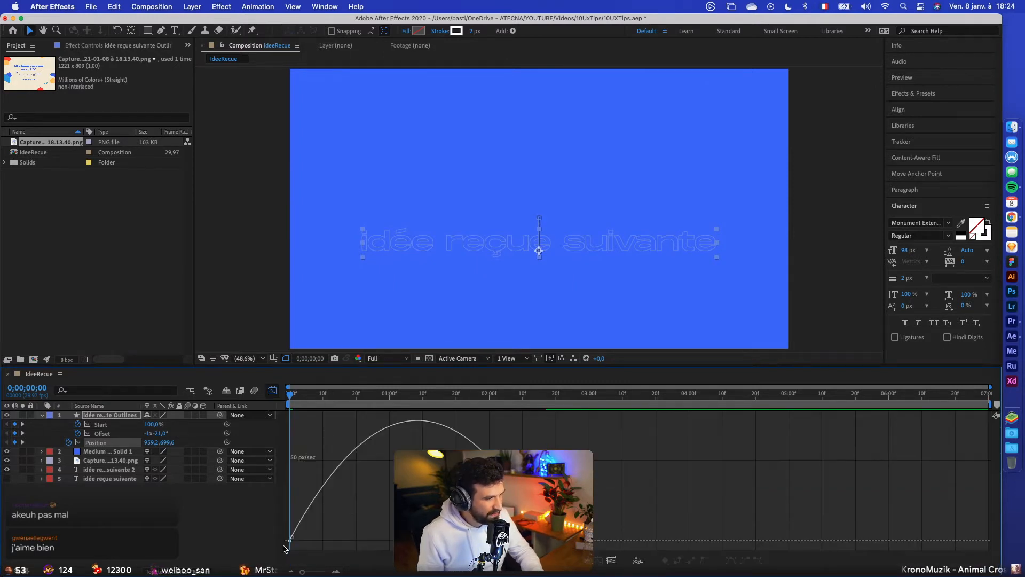
drag(332, 540, 382, 540)
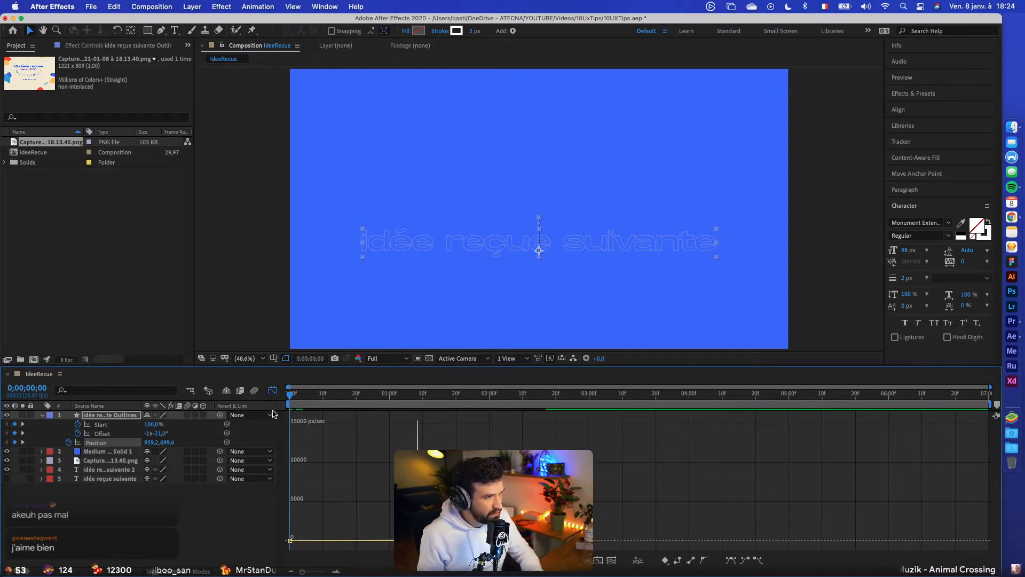
key(space)
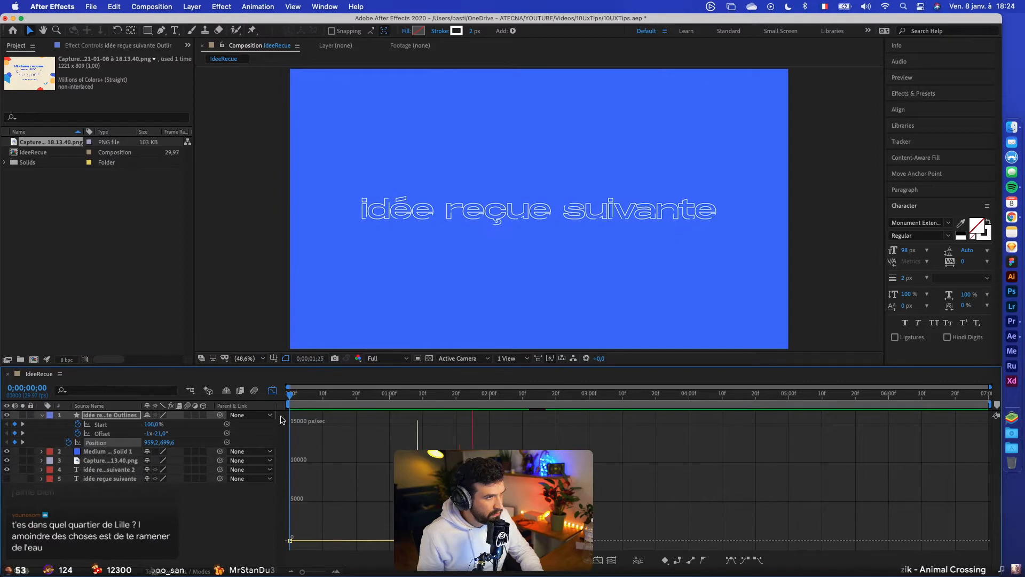
key(space)
Shorten the first Position keyframe's speed handle to a narrow peak just after one second, and preview the motion
drag(417, 541, 365, 540)
click(272, 394)
key(space)
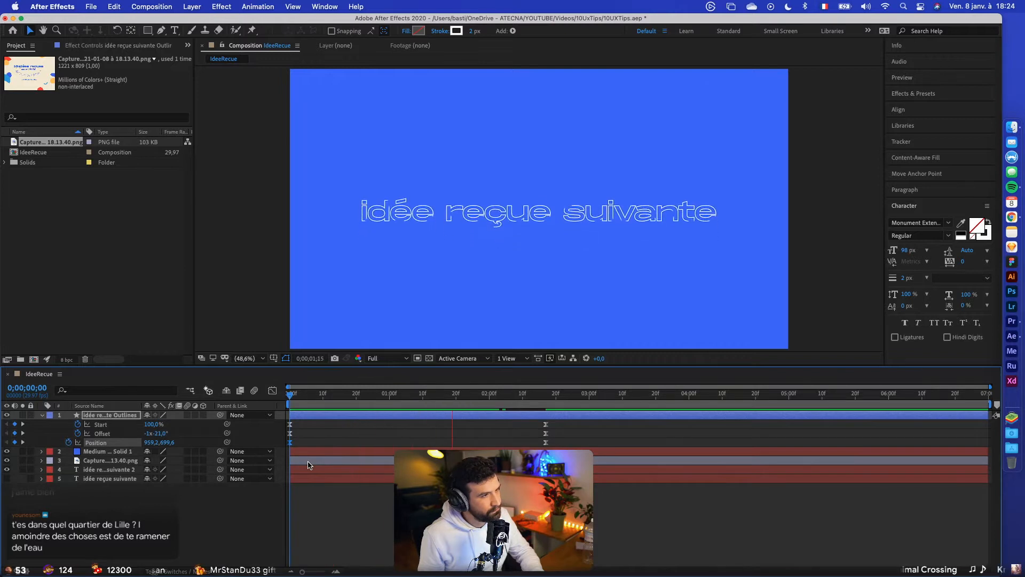
key(space)
click(272, 392)
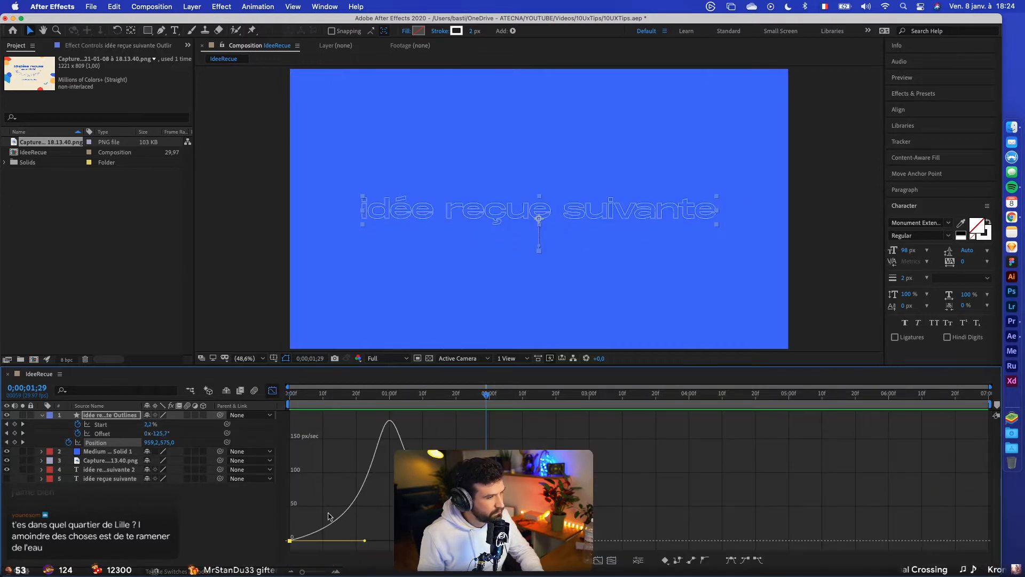
drag(366, 541, 393, 540)
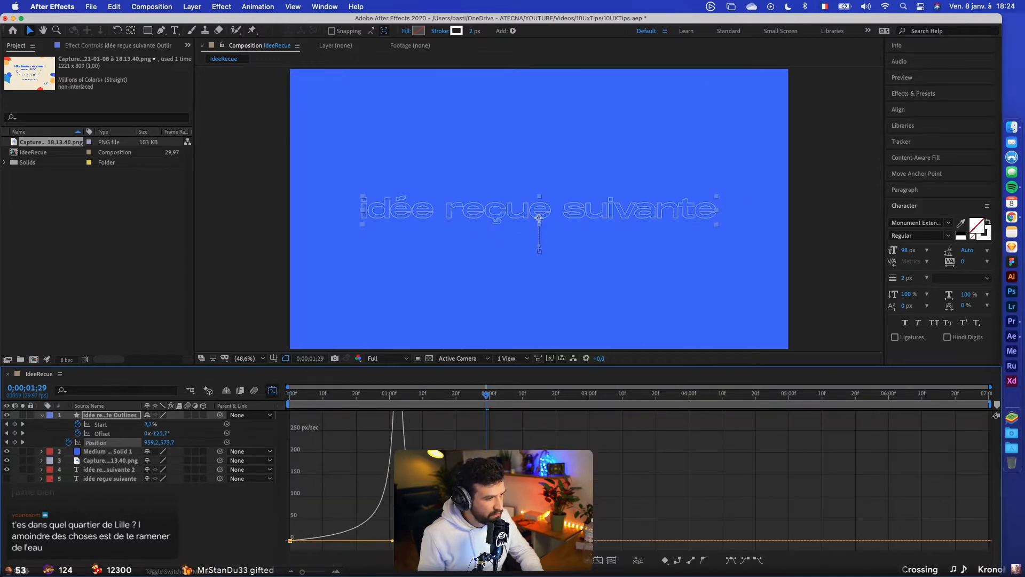
click(273, 392)
key(space)
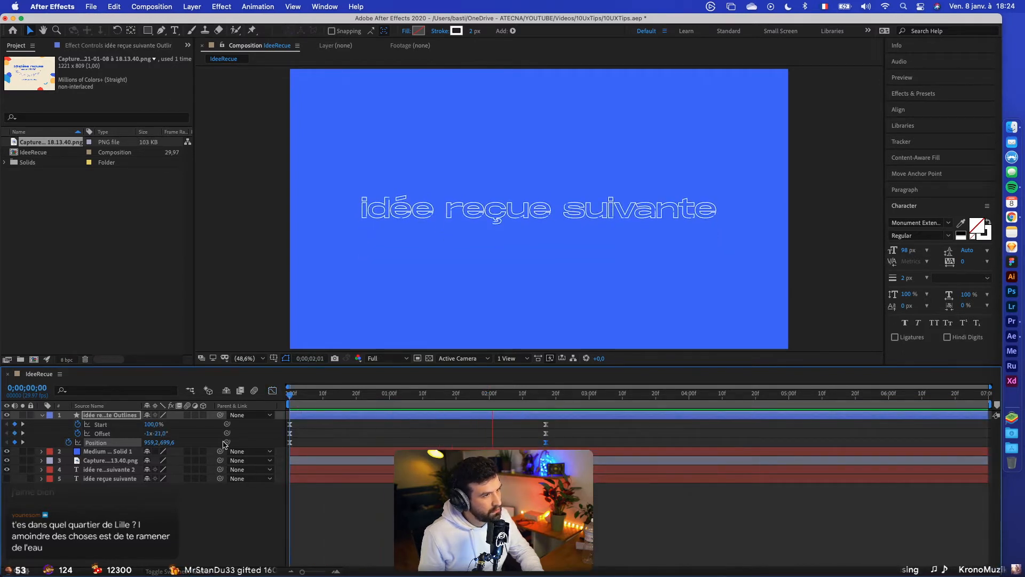
key(space)
drag(300, 395, 223, 409)
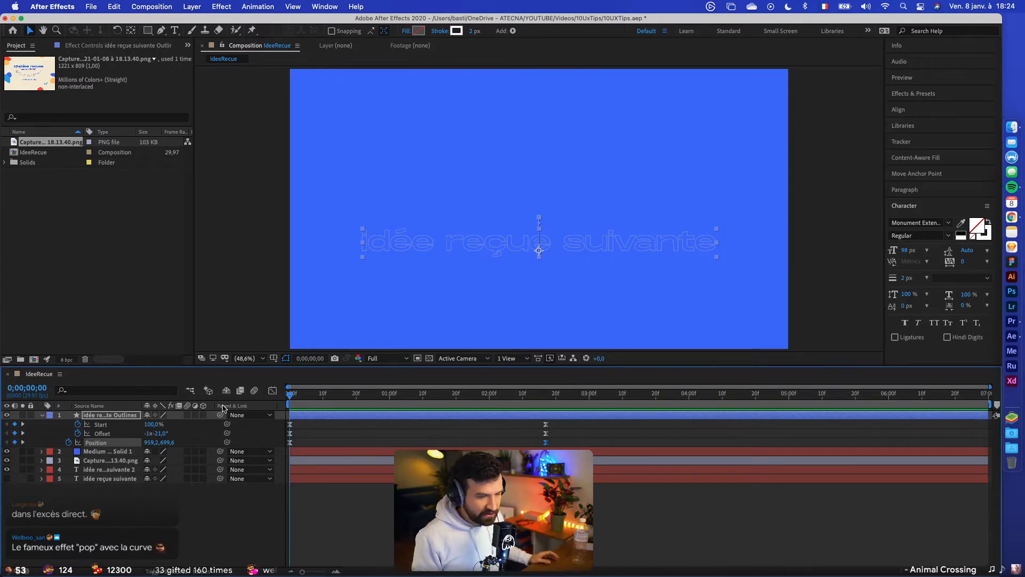
At 0;00;02;17, draw a green rectangle as a separate shape layer covering the title and centre it horizontally in the composition
click(382, 479)
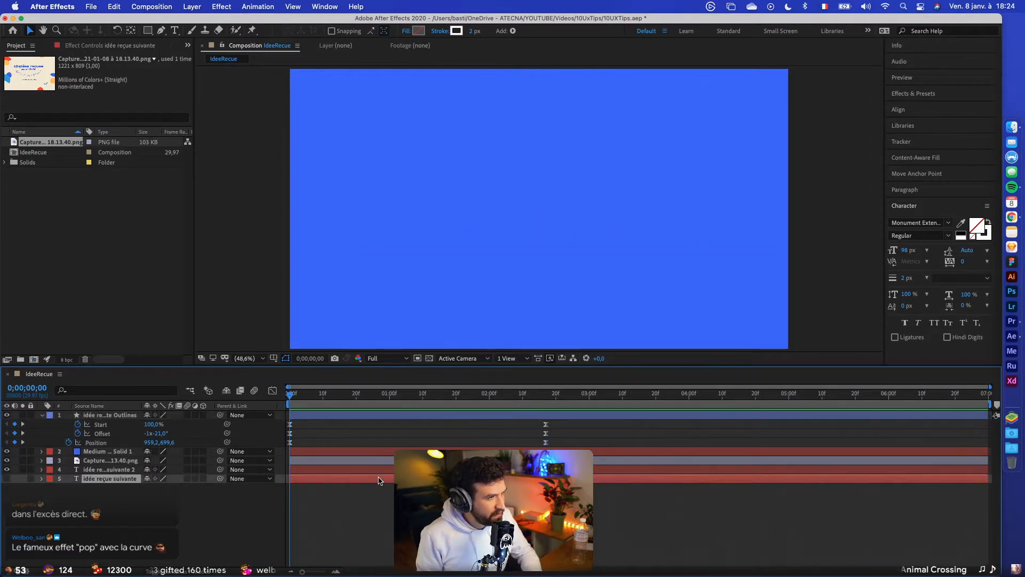
click(148, 31)
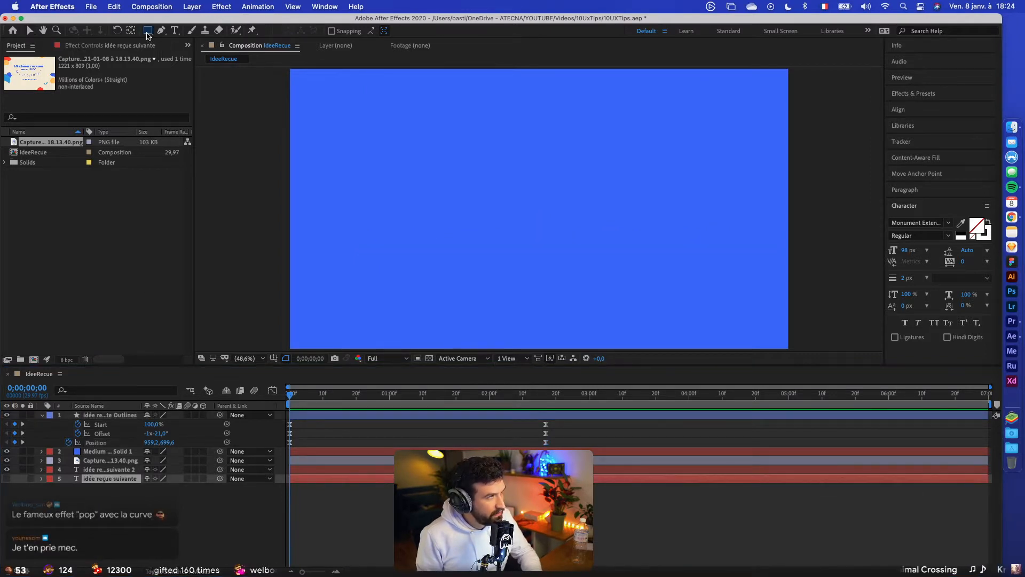
click(544, 398)
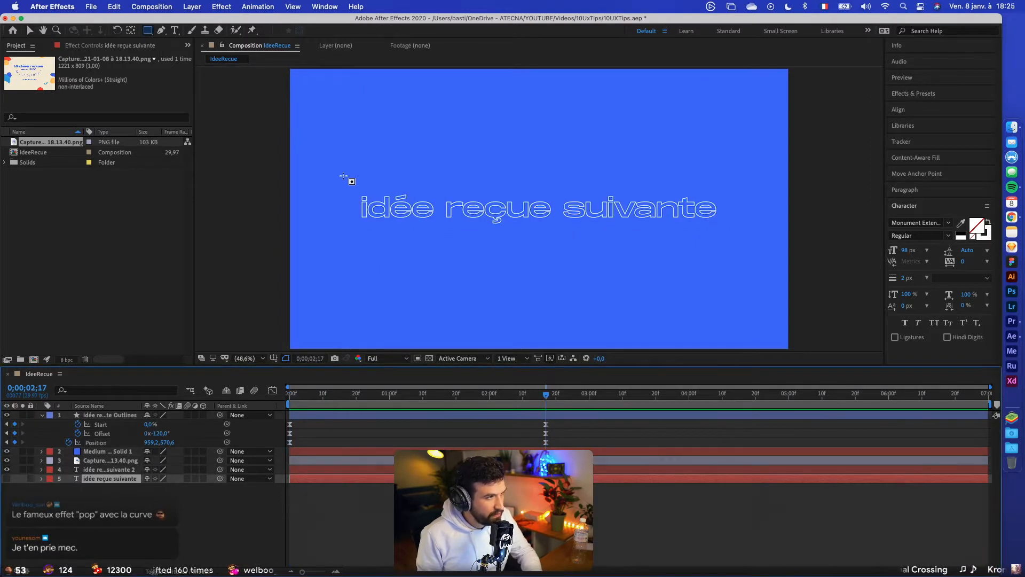
drag(343, 176, 715, 255)
key(super+z)
click(378, 508)
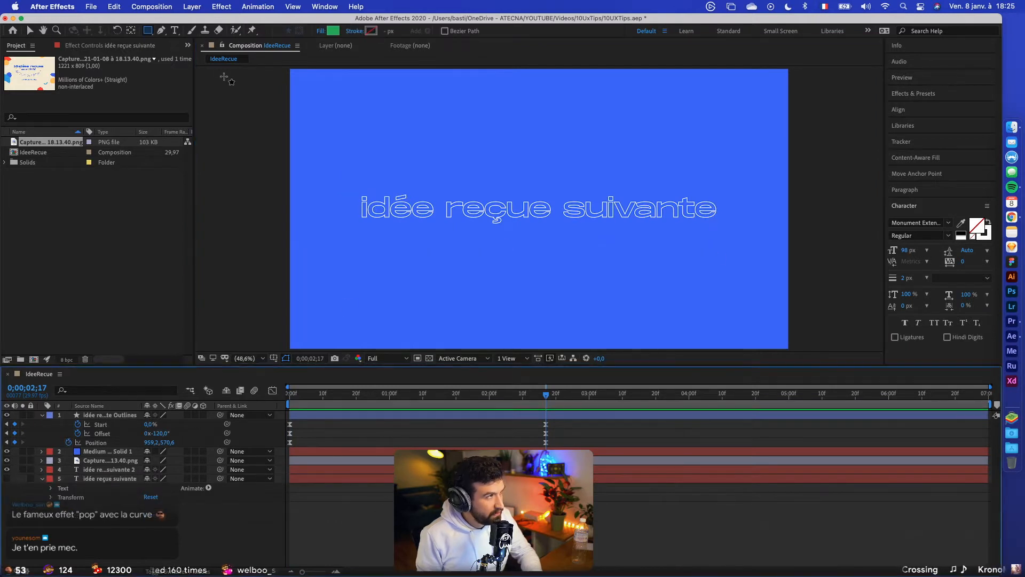
drag(356, 181, 732, 225)
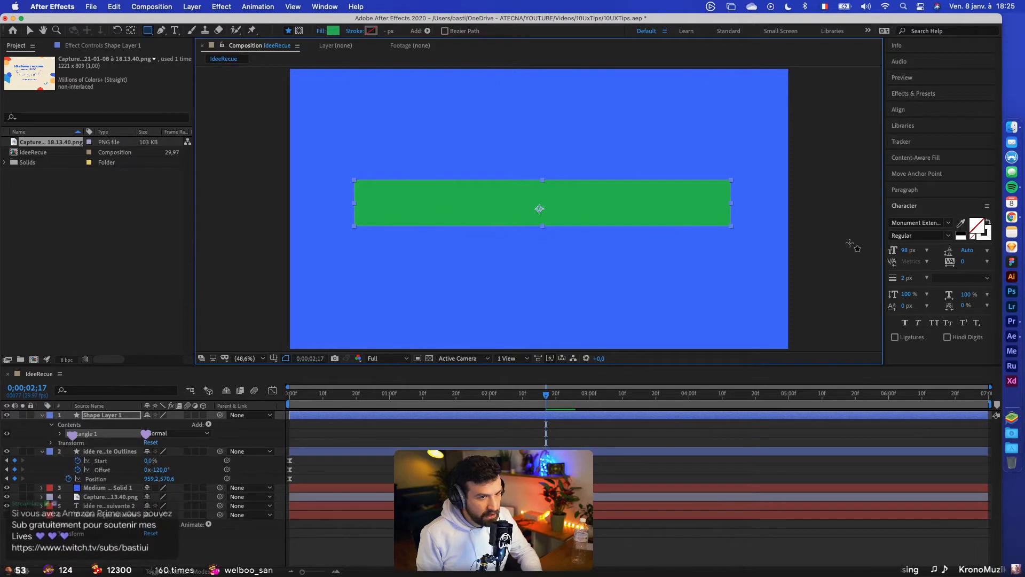
click(905, 206)
click(902, 110)
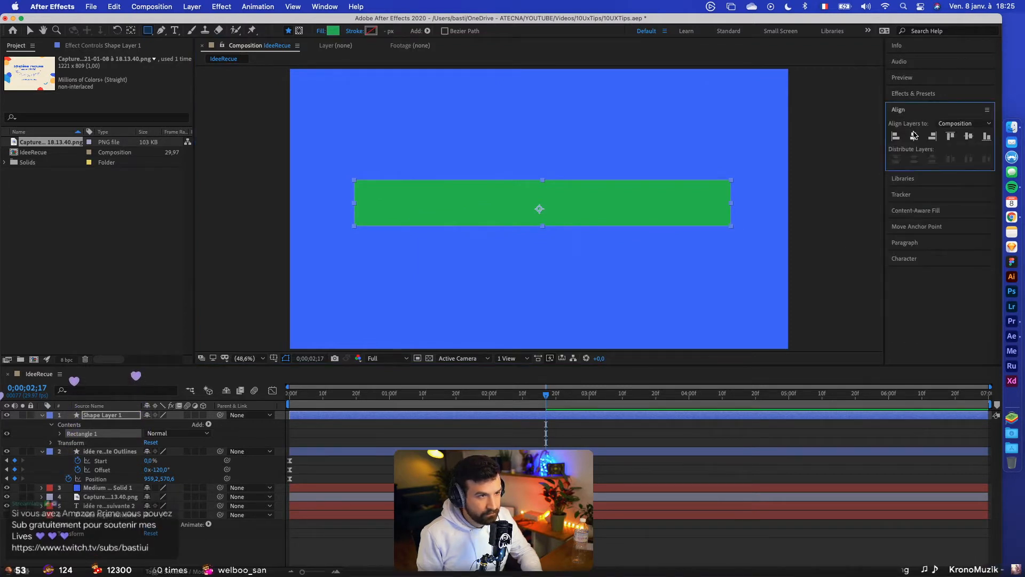
click(914, 135)
Rename the rectangle's shape layer as MASK, collapse the upper layers' properties, and hide the MASK layer
click(93, 418)
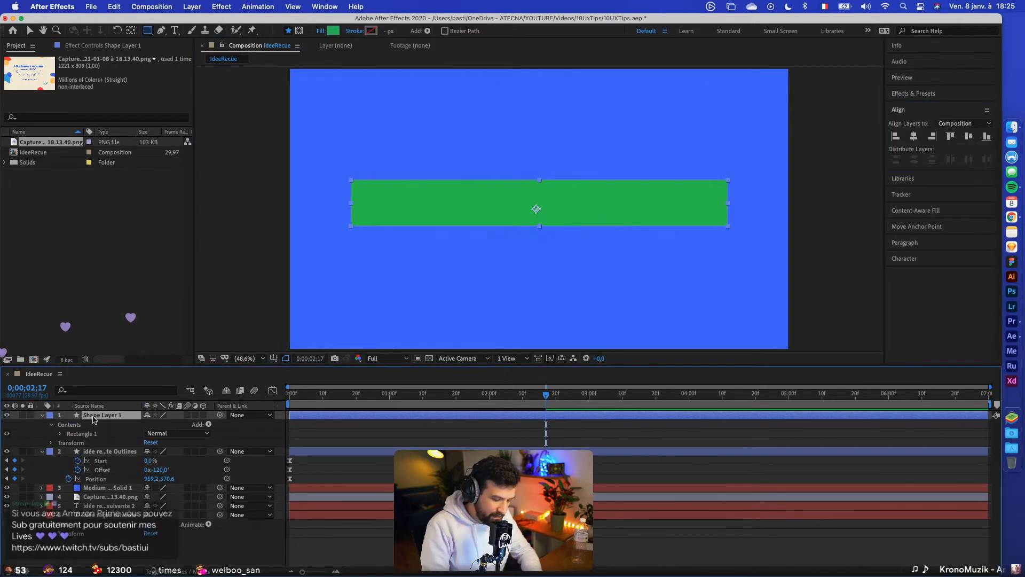
text(MASK)
key(Return)
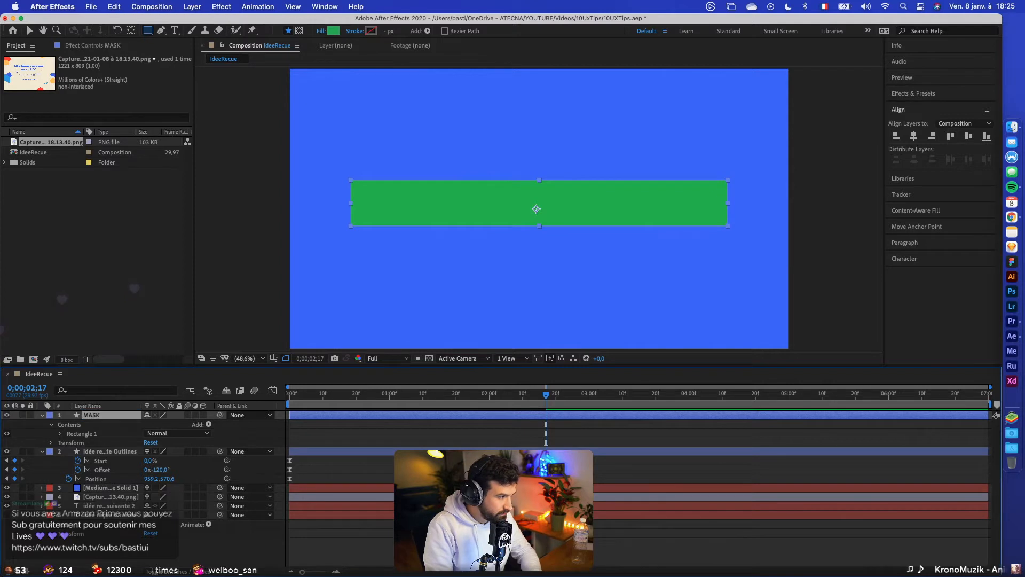
click(43, 415)
click(42, 424)
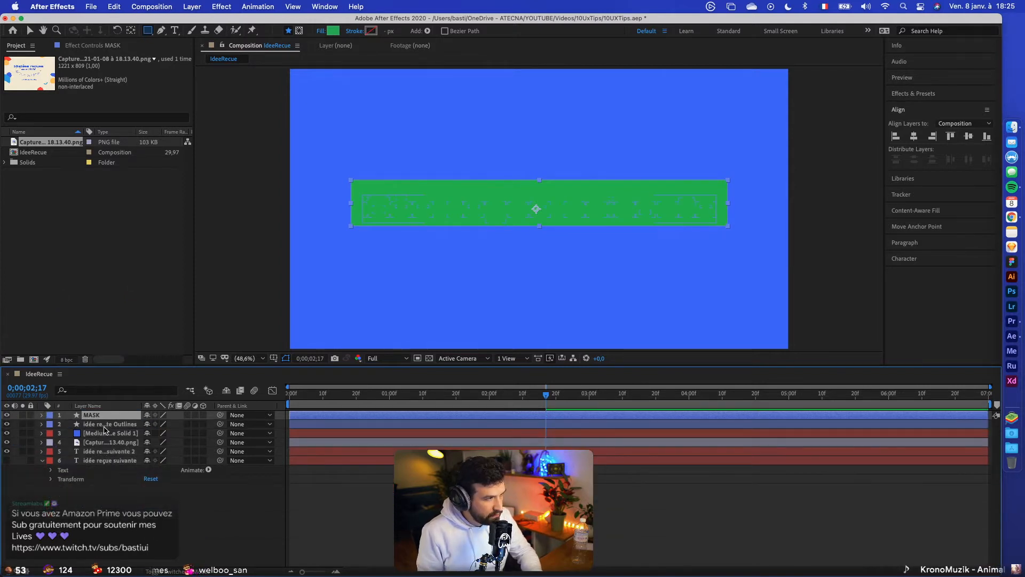
click(7, 415)
Find the Set Matte effect and apply it to the idée reçue suivante Outlines layer
click(112, 424)
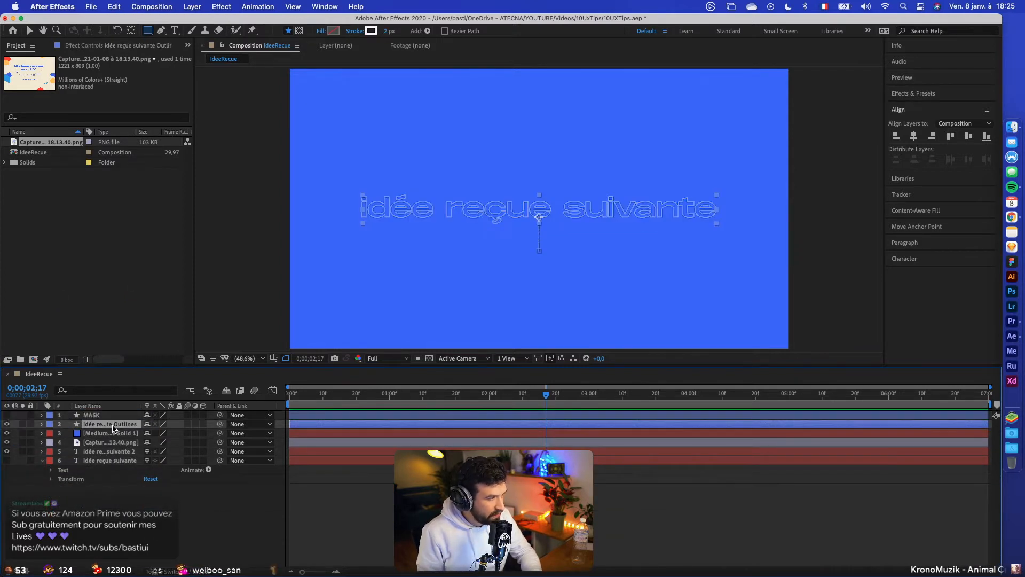
click(904, 110)
click(909, 94)
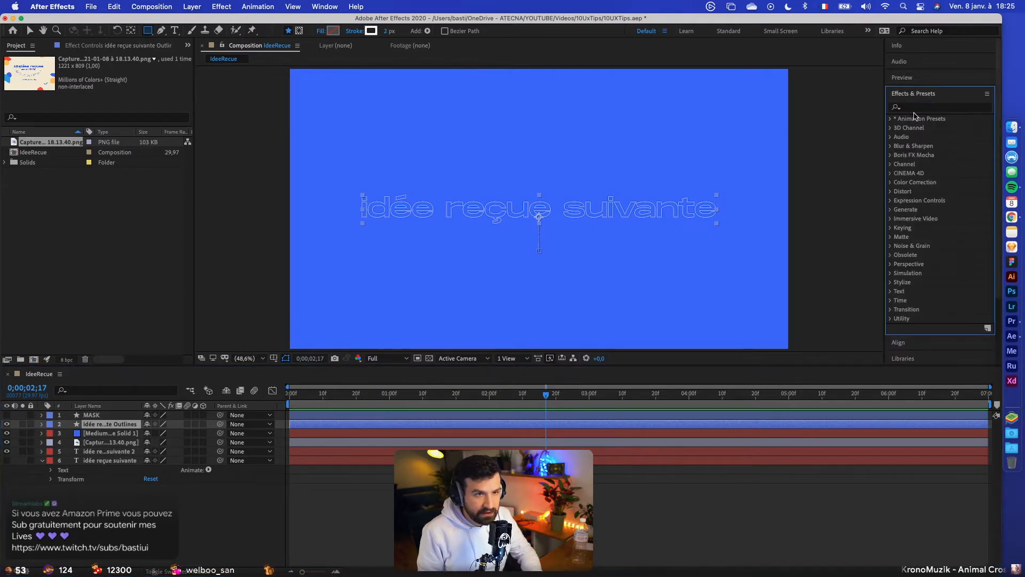
click(915, 108)
text(SetMat)
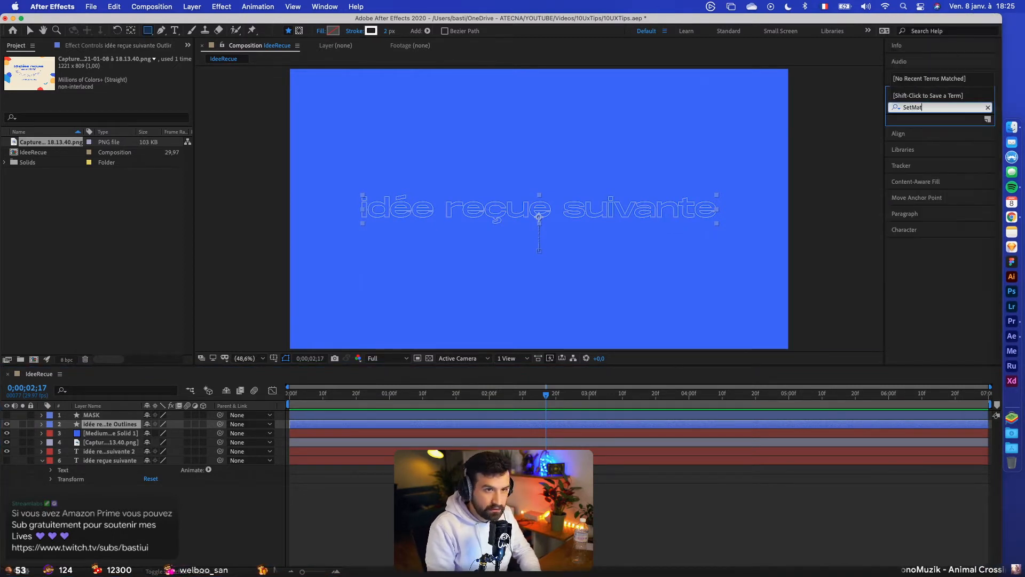
key(BackSpace)
key(BackSpace)
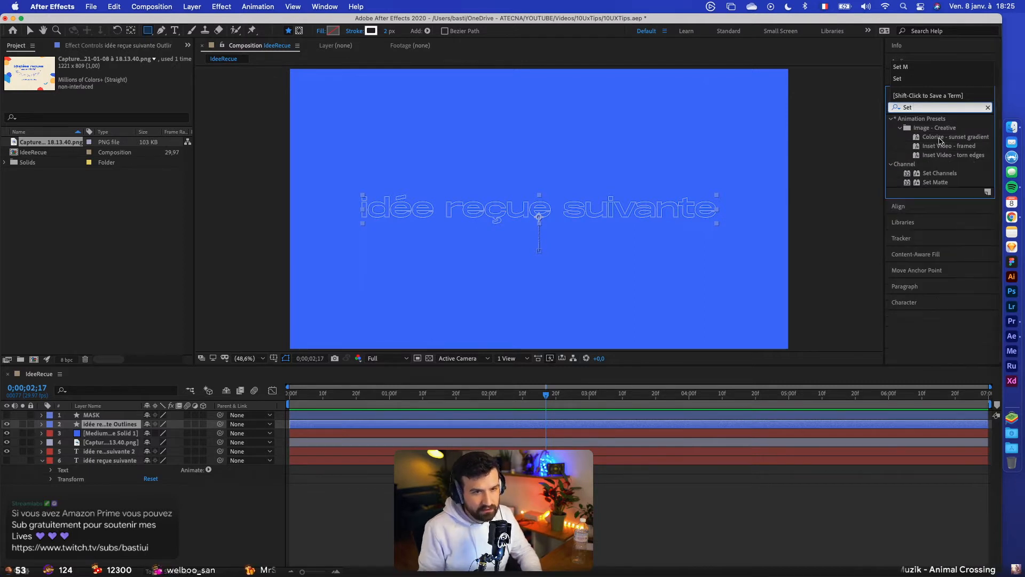
drag(930, 185, 539, 213)
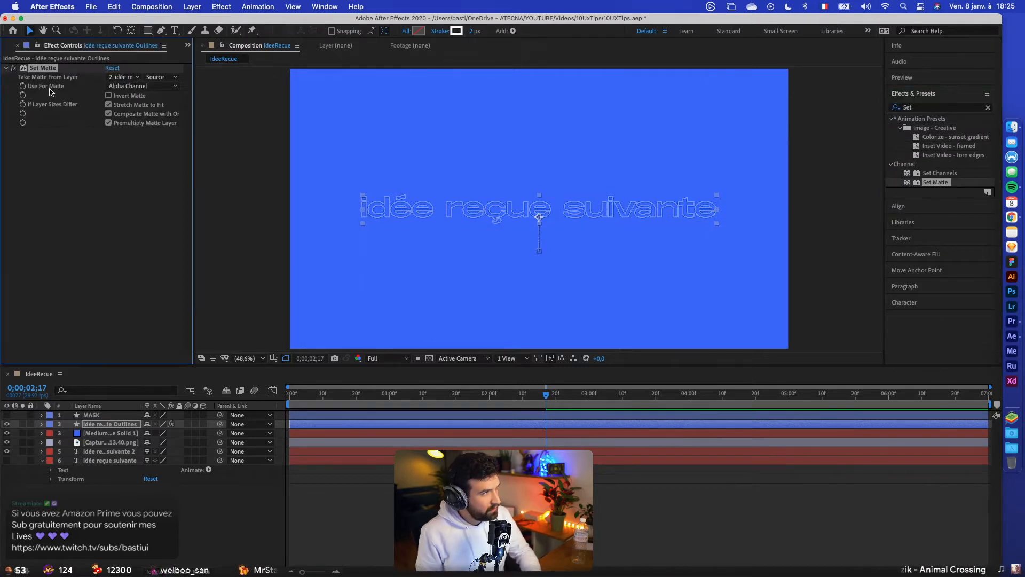
Set the Set Matte effect to take its matte from the MASK layer
click(133, 87)
click(124, 77)
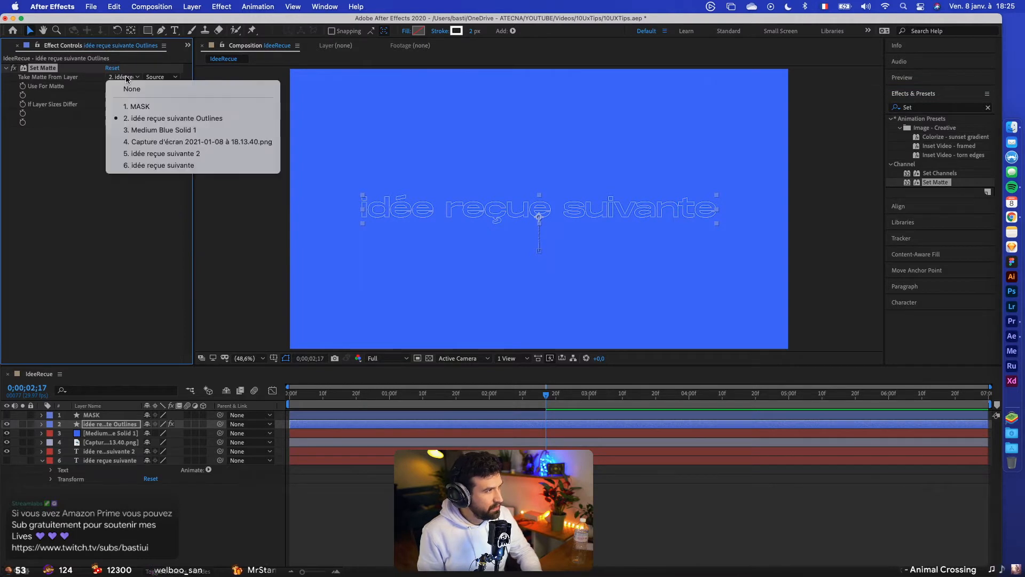
click(136, 104)
click(510, 499)
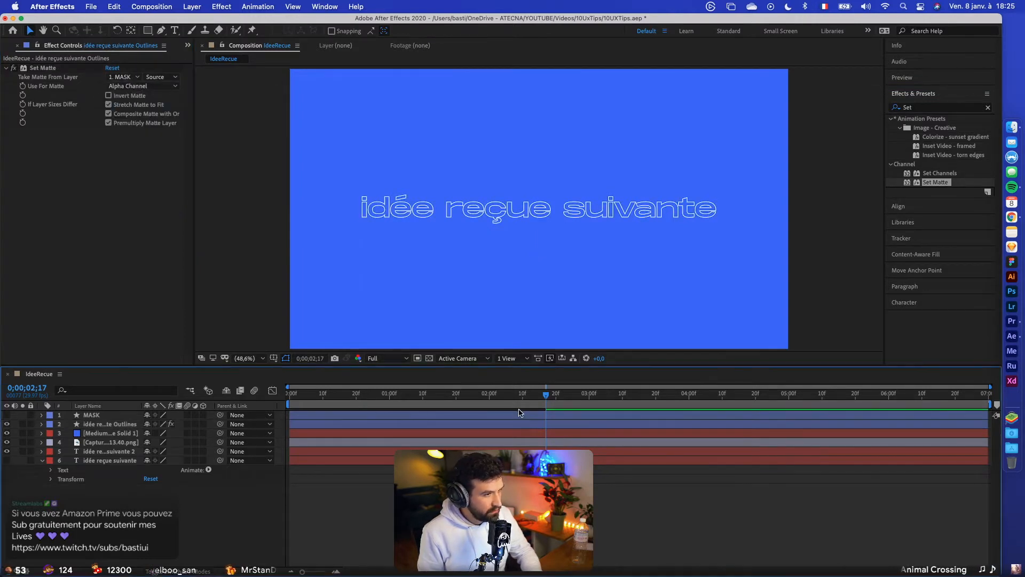
Play back the masked title animation from the first frame to check the reveal
drag(524, 394, 259, 391)
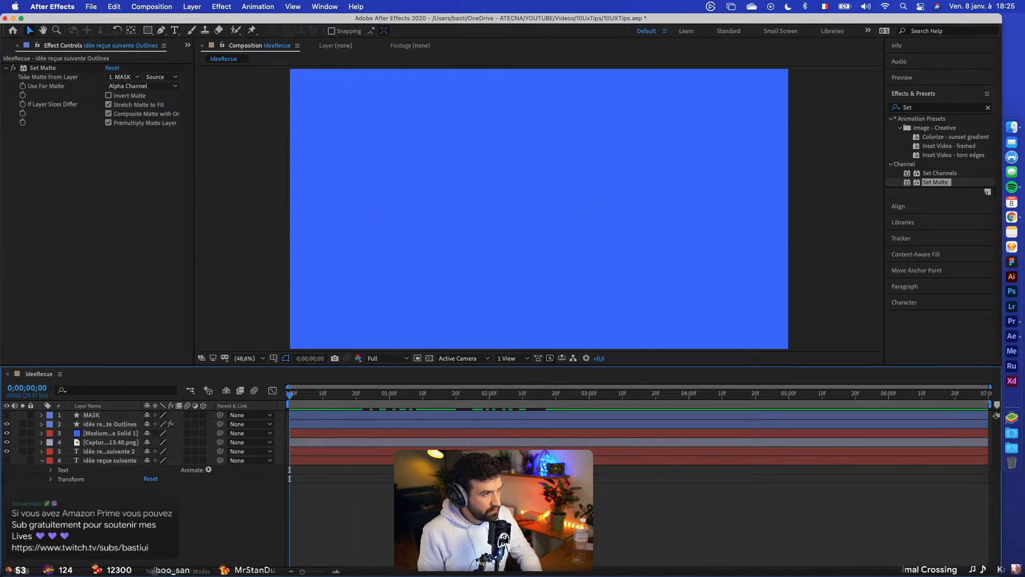
key(space)
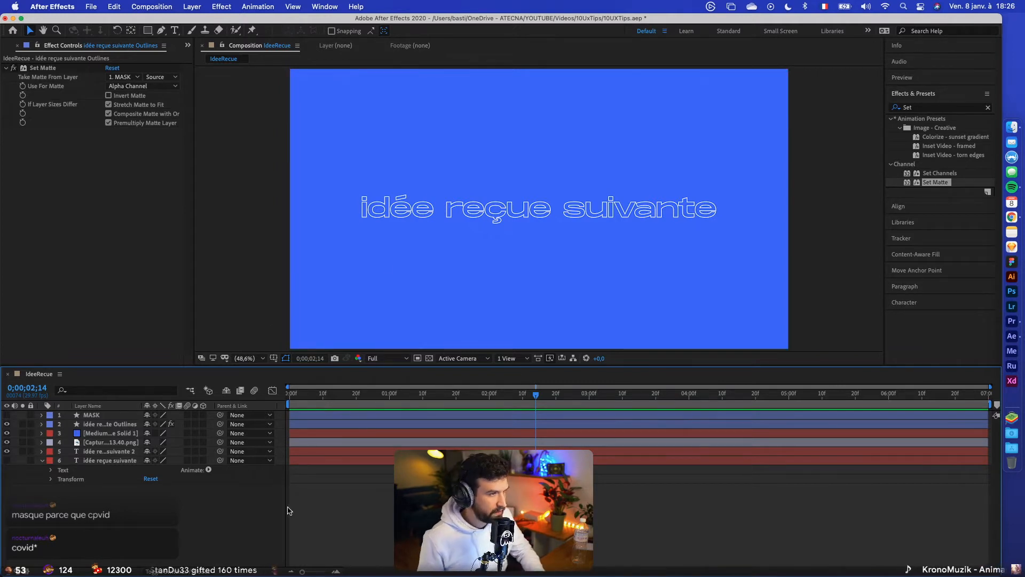
drag(304, 398, 272, 394)
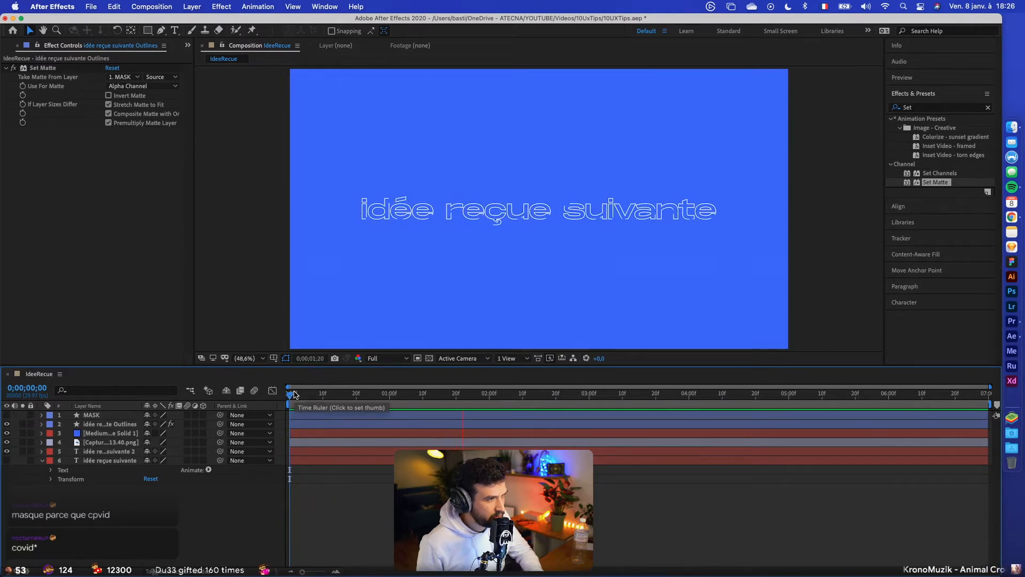
key(space)
drag(366, 399, 286, 401)
key(space)
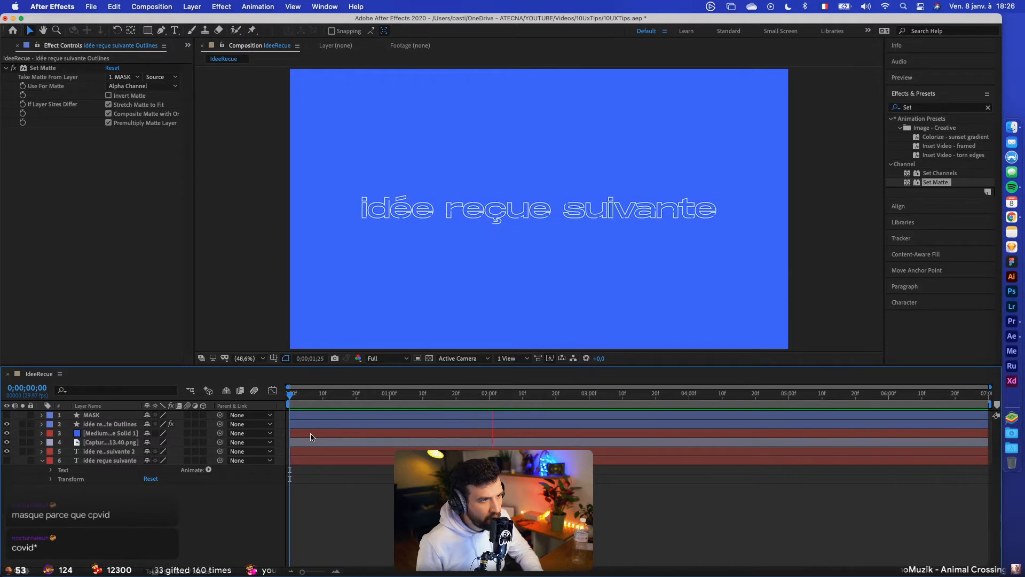
Show the title layer's keyframed properties, move the first Start, Offset and Position keyframes to about frame 12, and preview
click(397, 215)
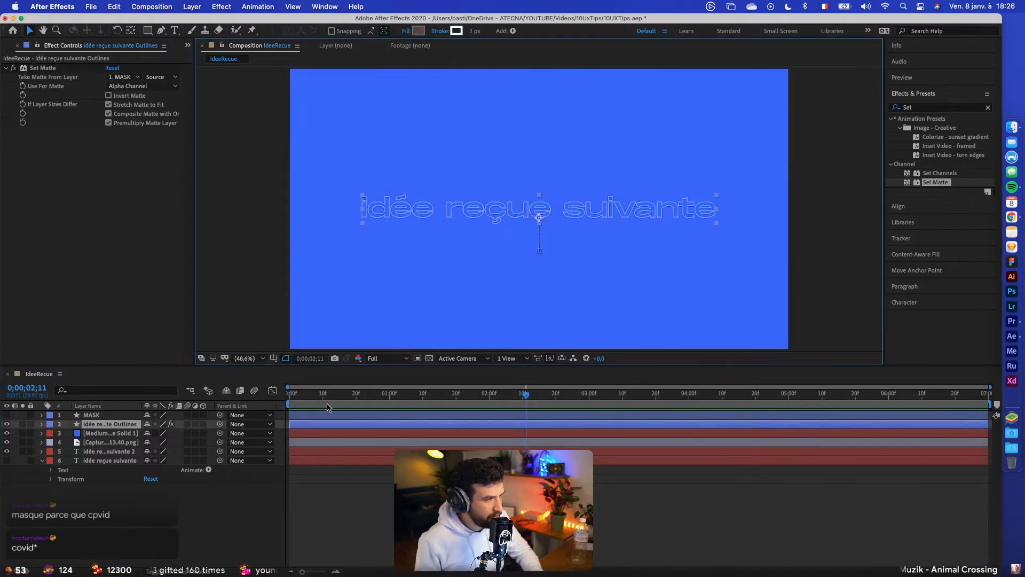
key(u)
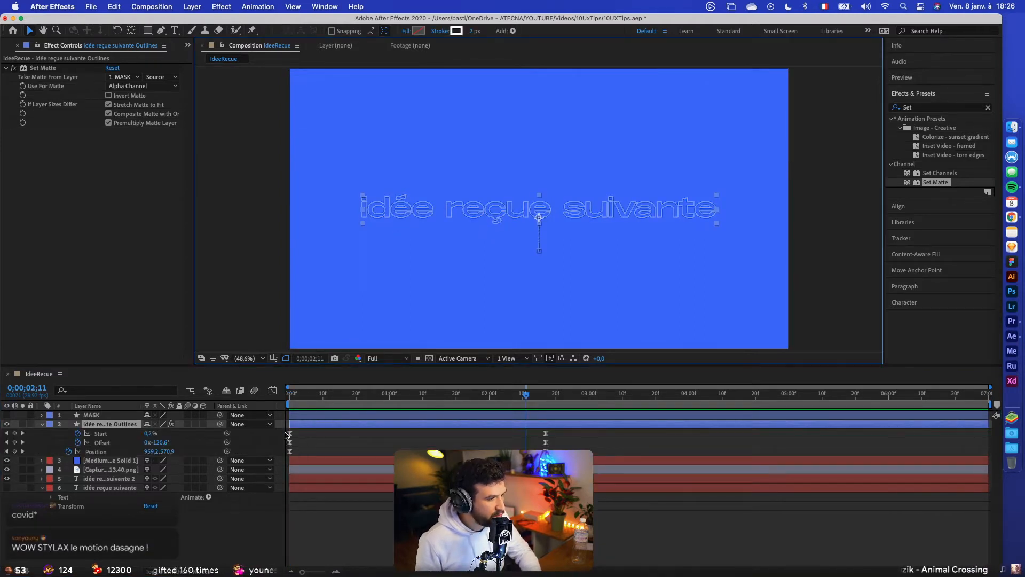
drag(286, 432, 330, 435)
drag(332, 394, 251, 395)
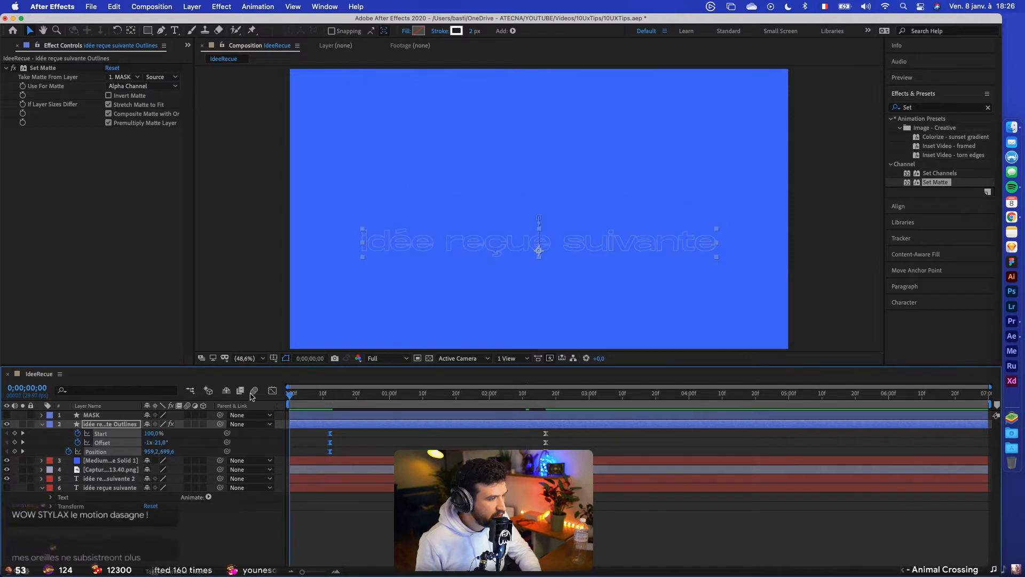
key(space)
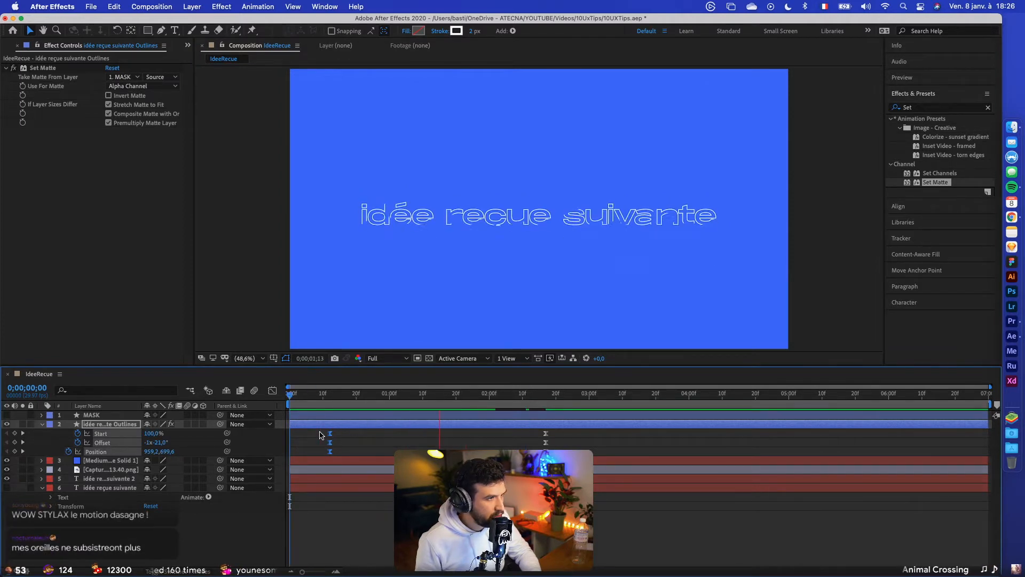
Move the title's first keyframes to about 0;00;01;03 and its last keyframes to about 0;00;02;27, and play back from the start
drag(330, 434, 477, 409)
click(481, 444)
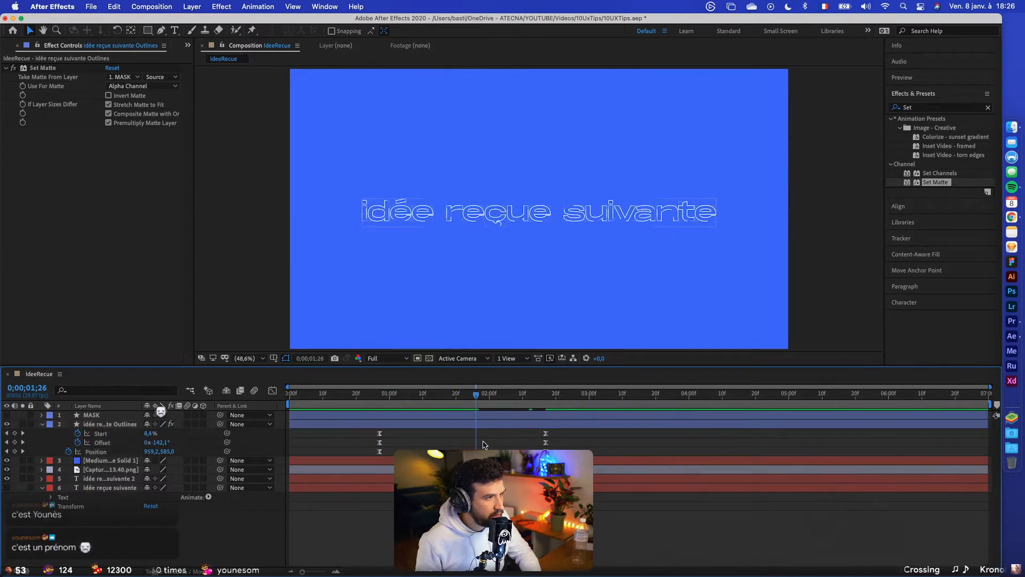
drag(519, 433, 572, 454)
drag(546, 442, 579, 442)
drag(366, 433, 389, 453)
drag(380, 442, 400, 442)
drag(337, 401, 207, 401)
key(space)
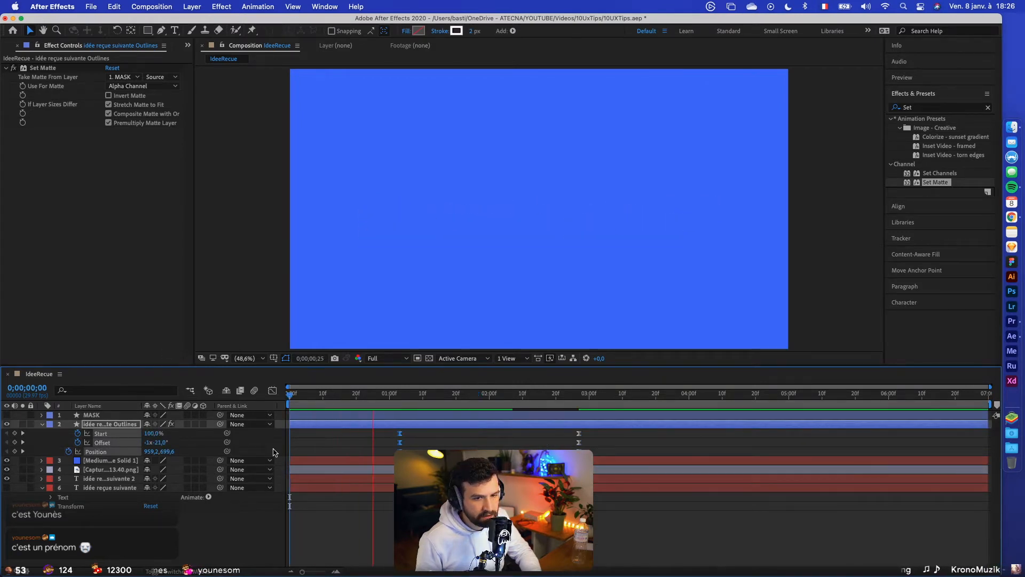
Try shifting all the title's keyframes to run from about 0;00;01;20 to 0;00;03;13, playing the animation back from the start
drag(332, 403, 207, 390)
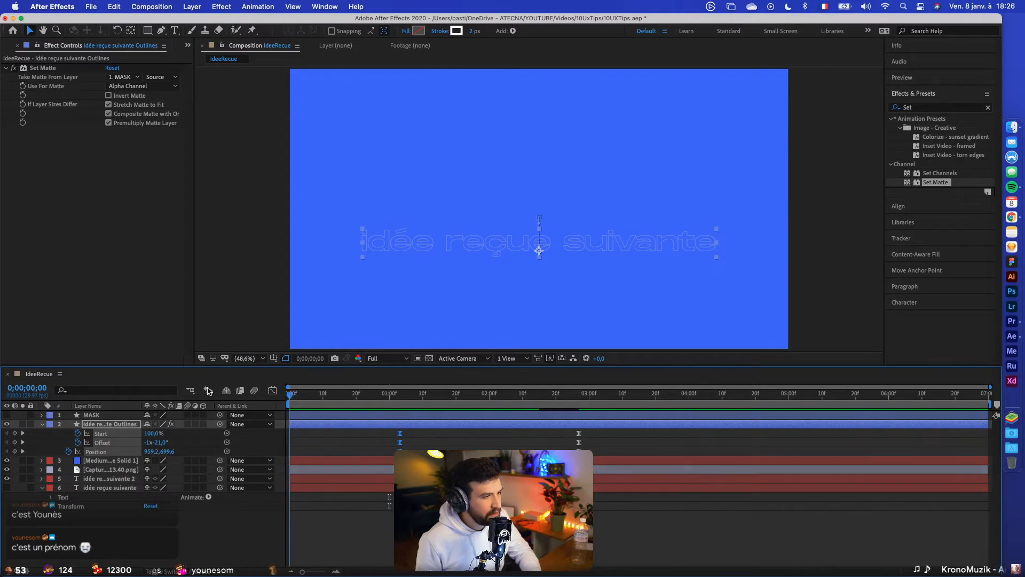
key(space)
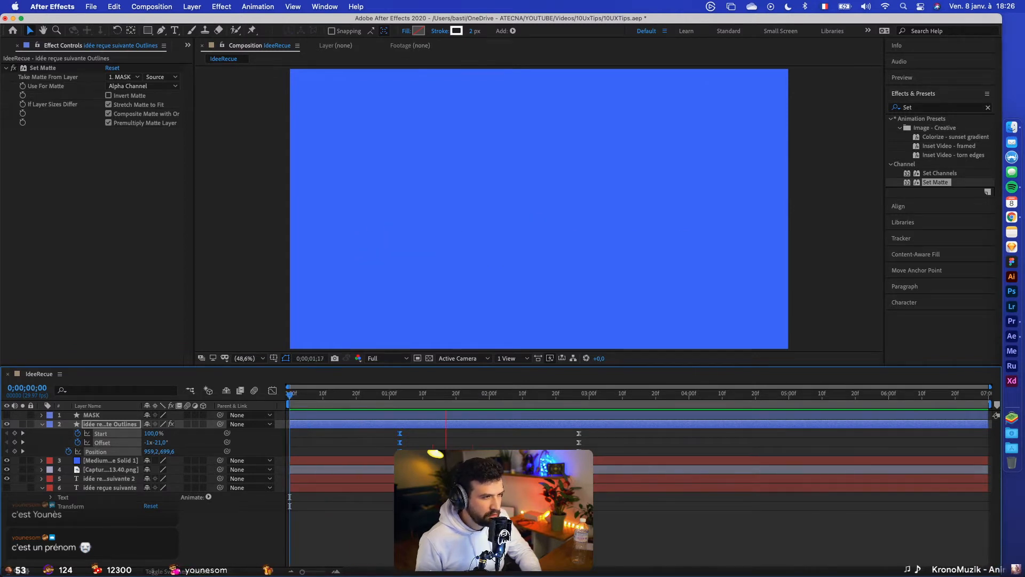
click(423, 400)
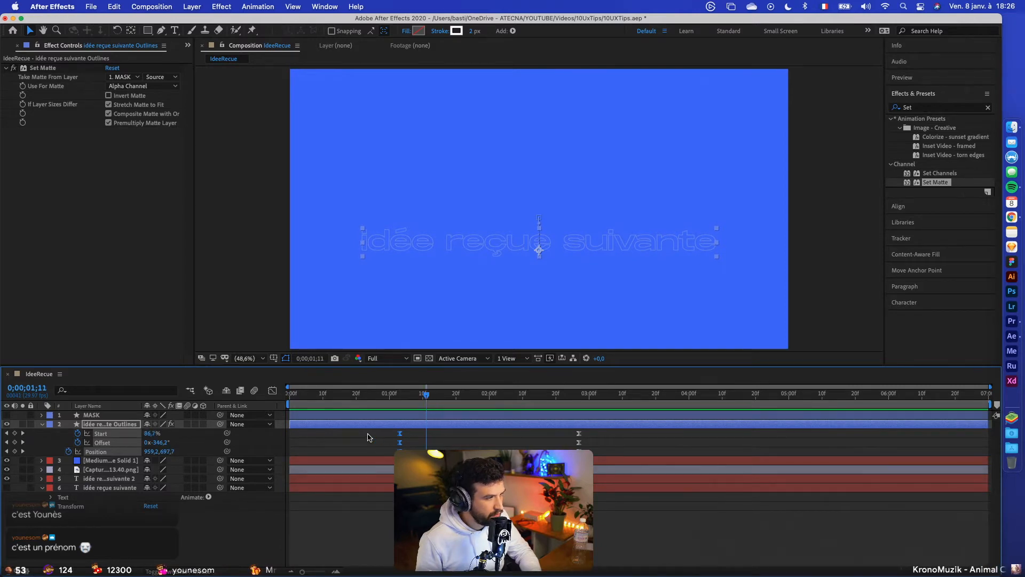
drag(368, 434, 635, 451)
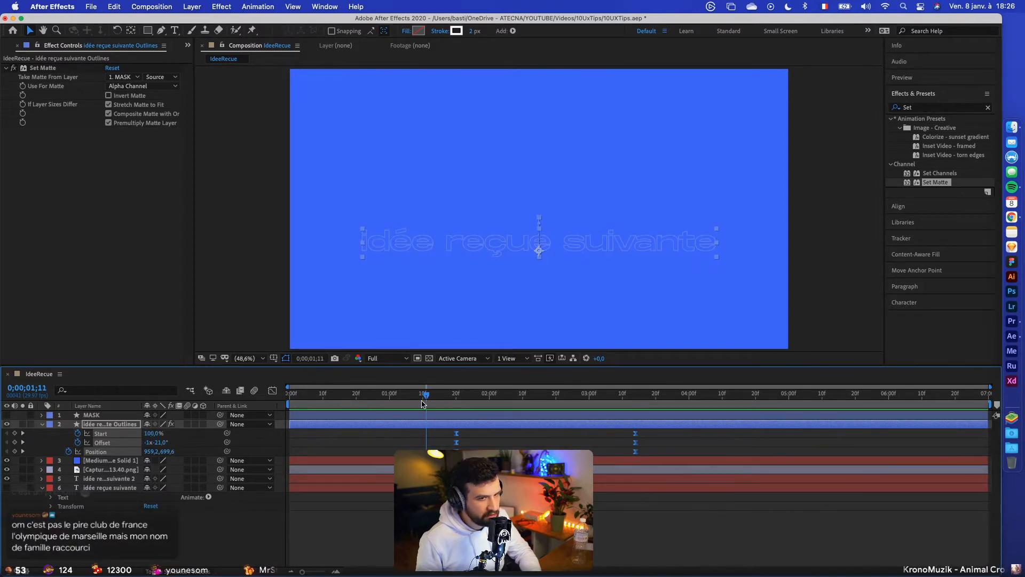
key(Home)
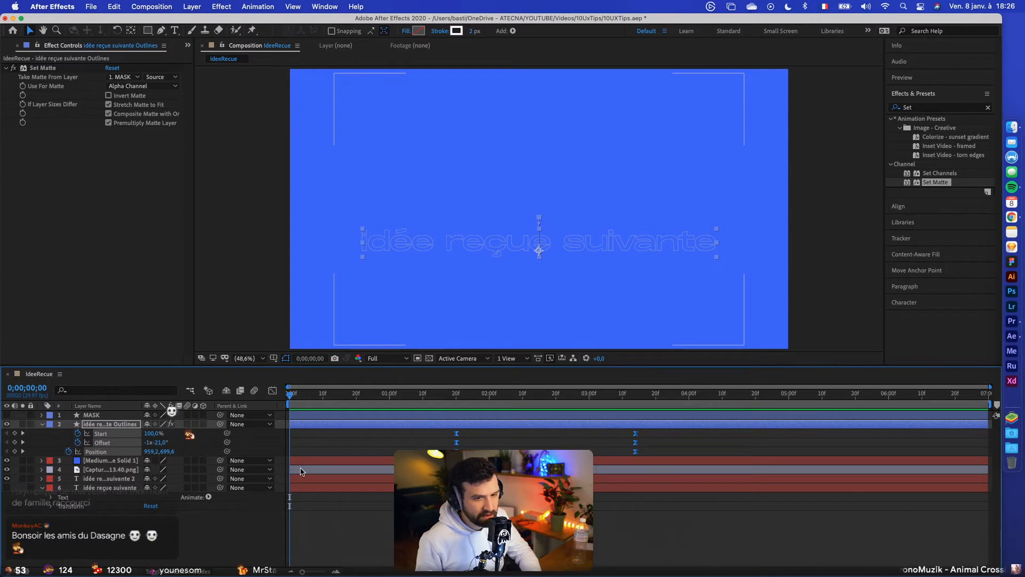
key(space)
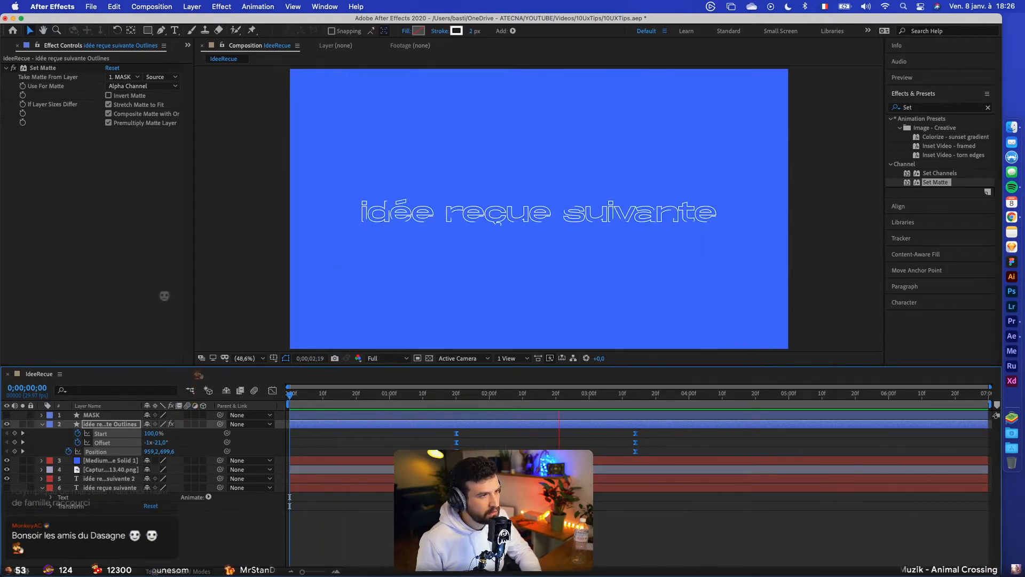
key(space)
Try shifting all the title's keyframes to run from about 0;00;03;14 to 0;00;05;08, and undo the recent keyframe moves
drag(456, 397, 571, 404)
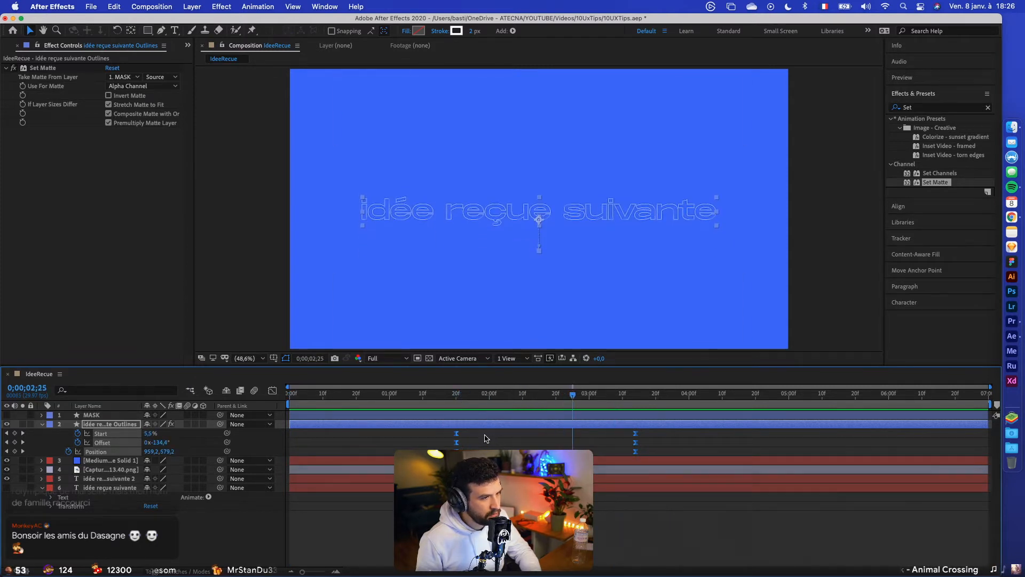
drag(457, 433, 637, 434)
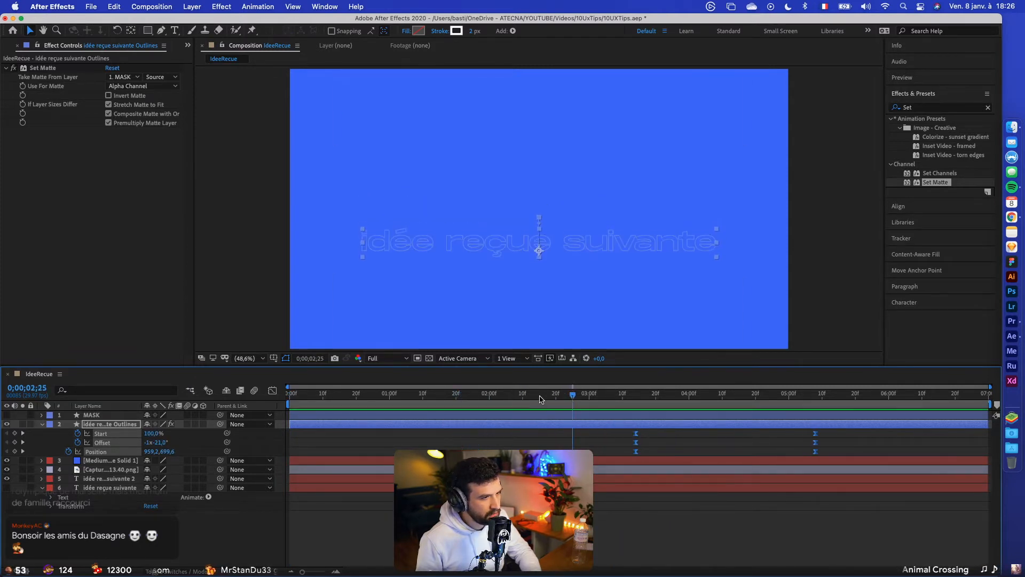
drag(540, 399, 767, 410)
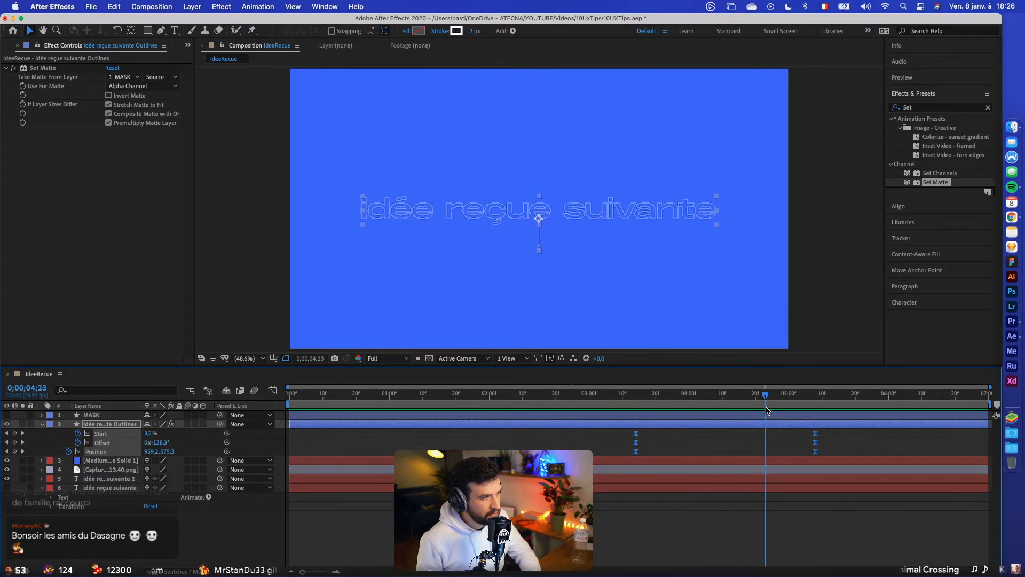
key(super+z)
key(super+z)
key(super+z)
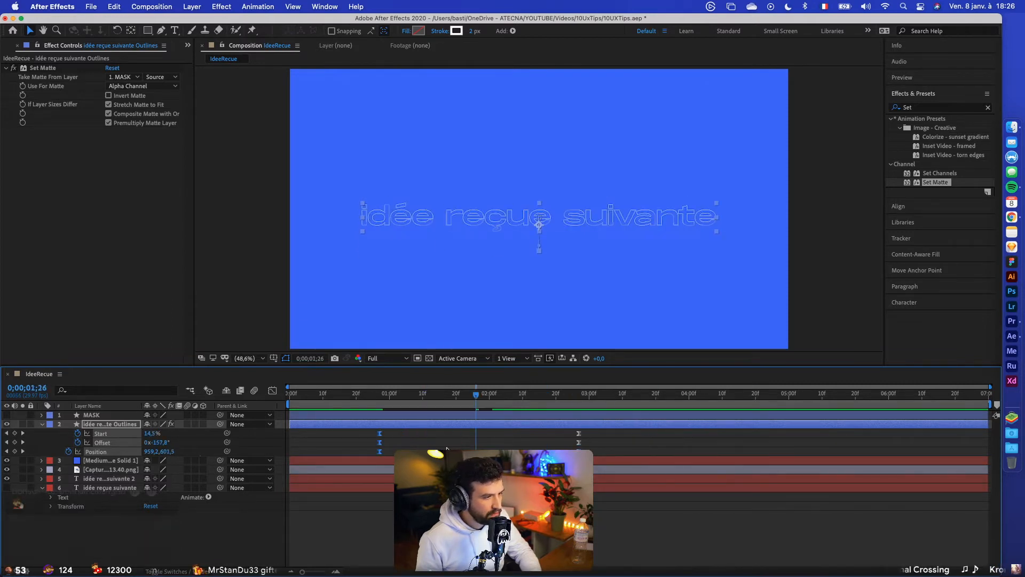
key(super+z)
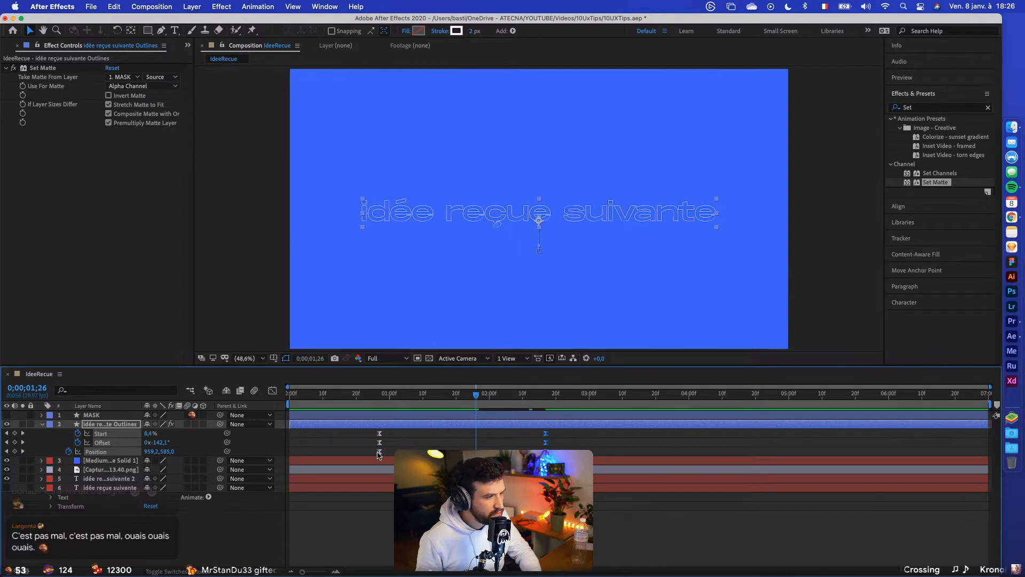
Move the title's first Position keyframe to 0;00;00;00 and play back the animation from the start
drag(379, 452, 293, 450)
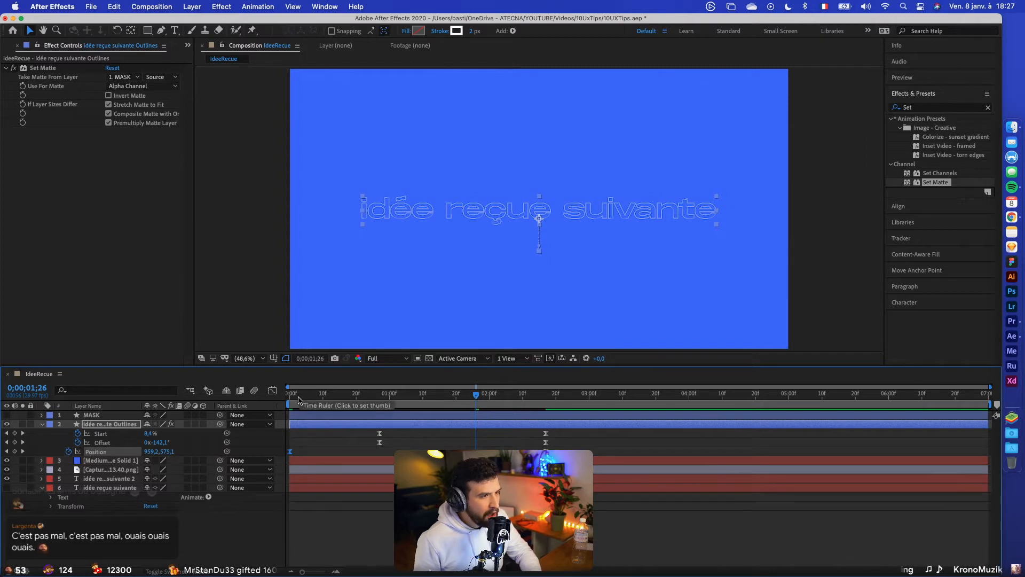
click(298, 396)
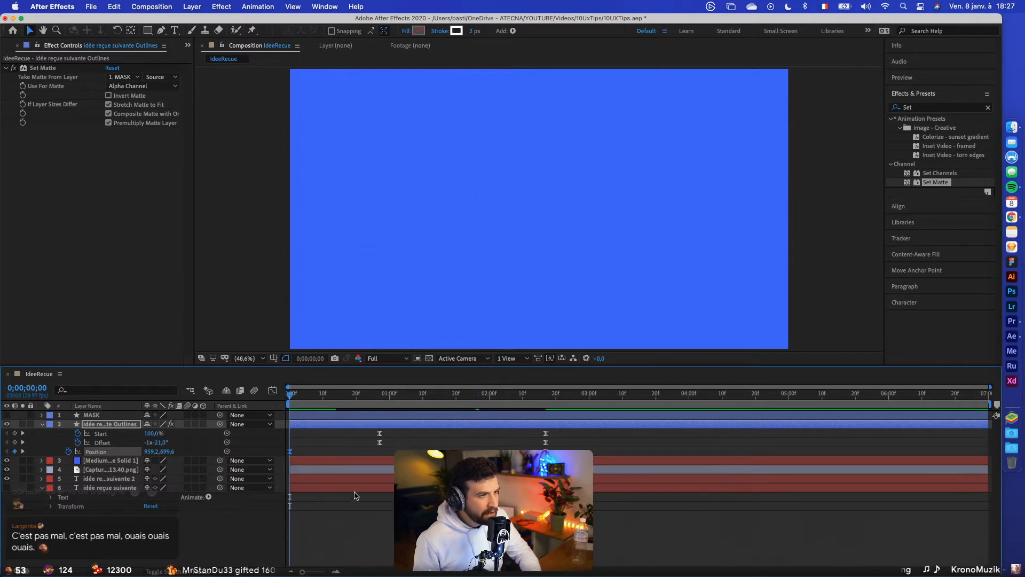
key(space)
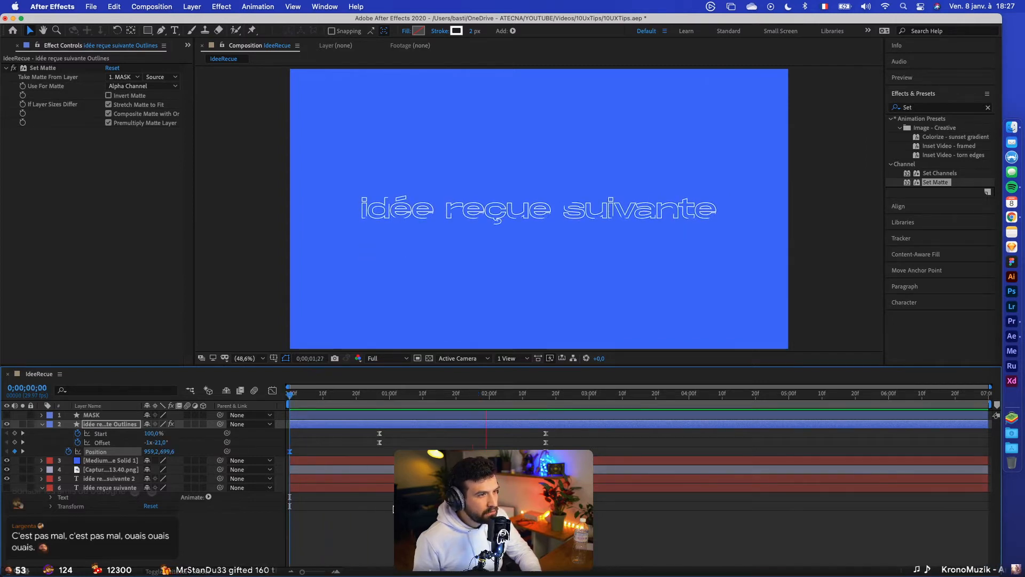
key(space)
Move the title's first Start and Offset keyframes to about frame 14 and preview from the first frame
click(380, 443)
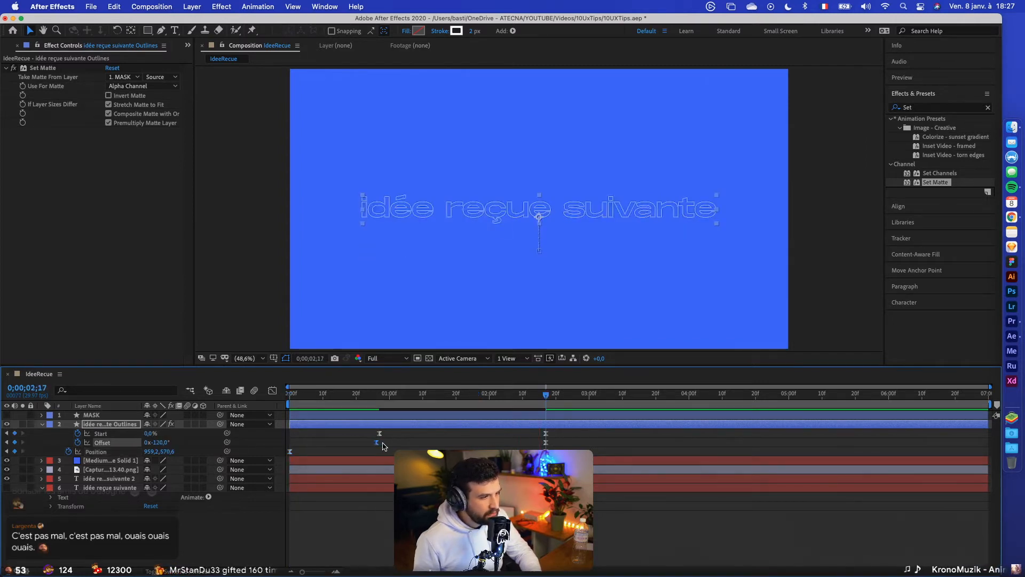
shift+click(379, 434)
drag(379, 433, 337, 434)
key(Home)
key(space)
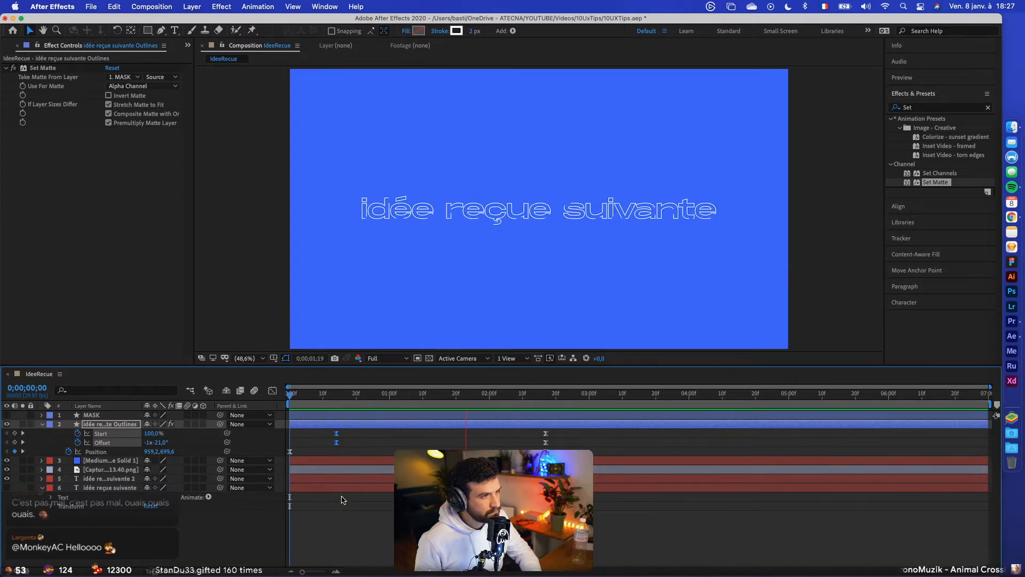
key(space)
Move the first Start and Offset keyframes to about frame 11, enable motion blur for all layers and the composition, and preview
drag(336, 434, 327, 436)
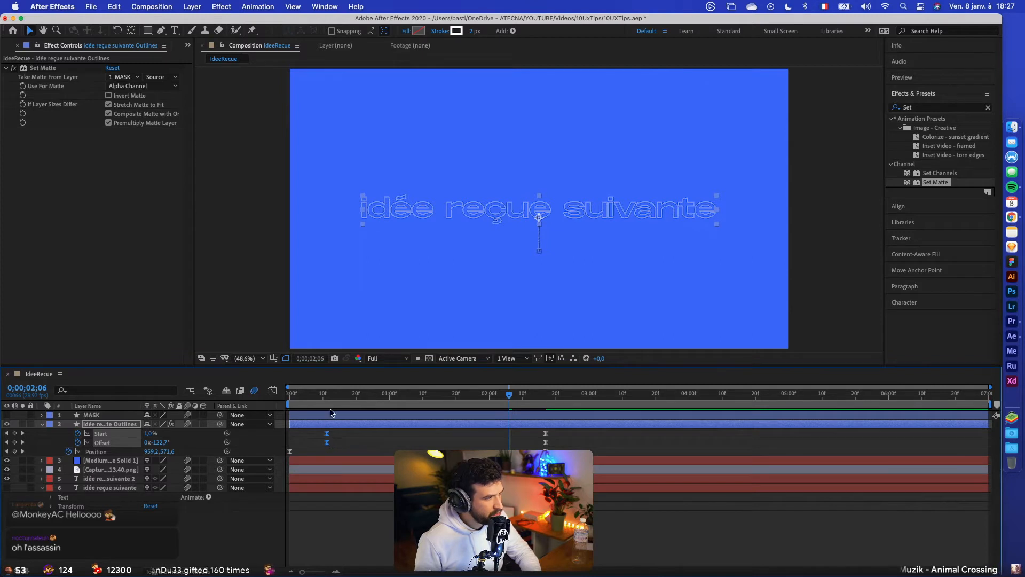
key(space)
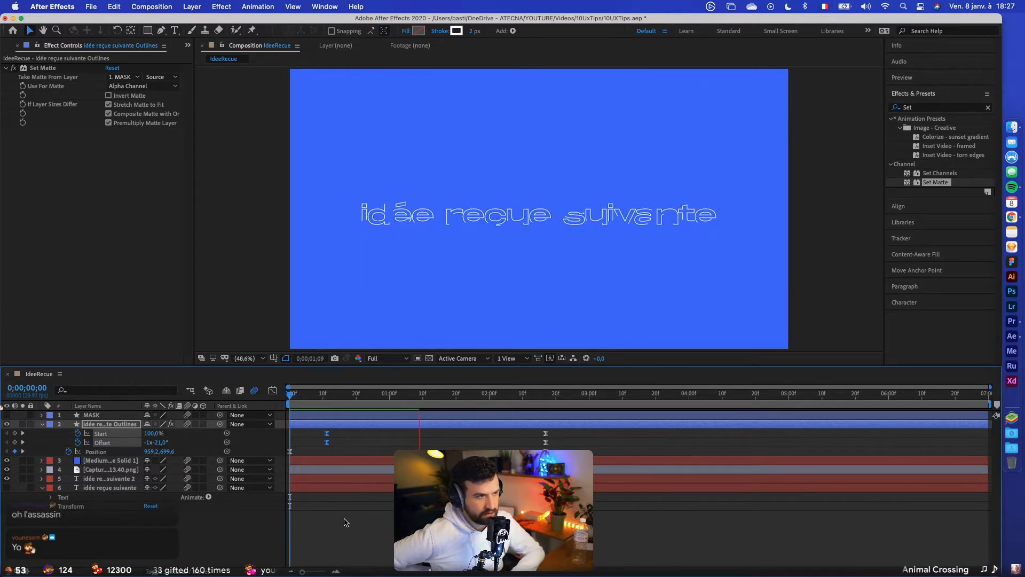
key(space)
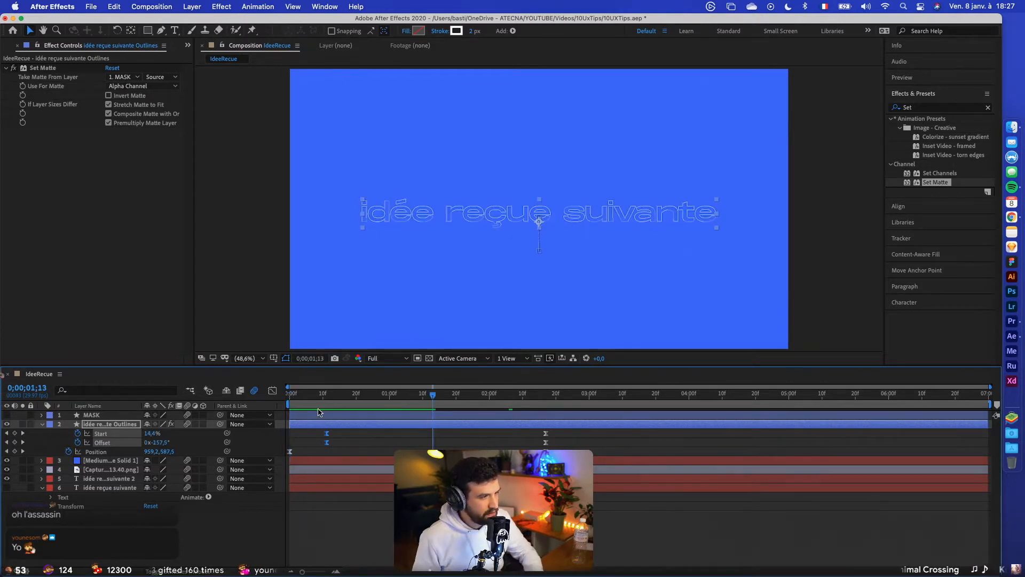
drag(310, 395, 225, 401)
key(space)
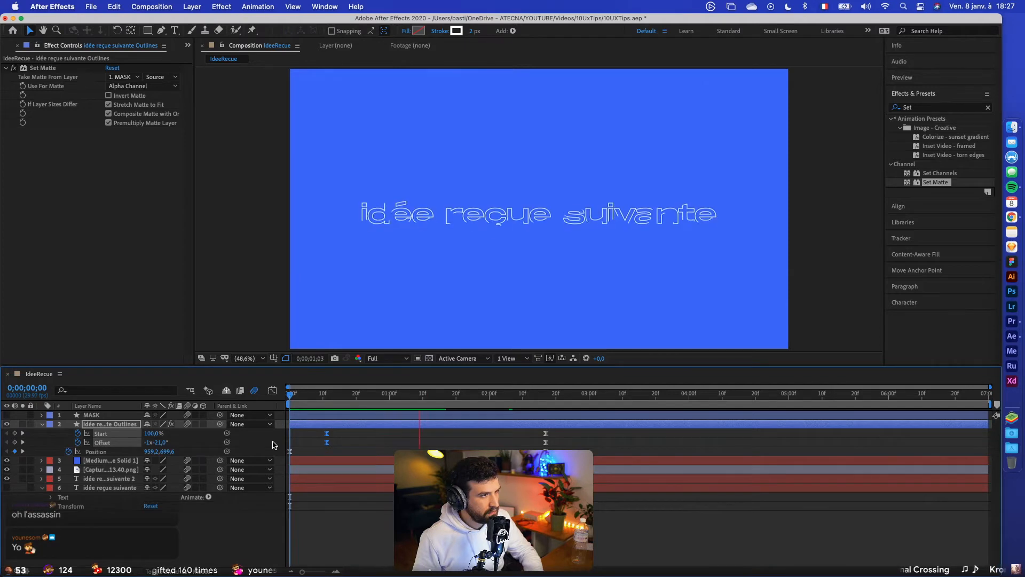
click(365, 396)
drag(365, 399, 258, 414)
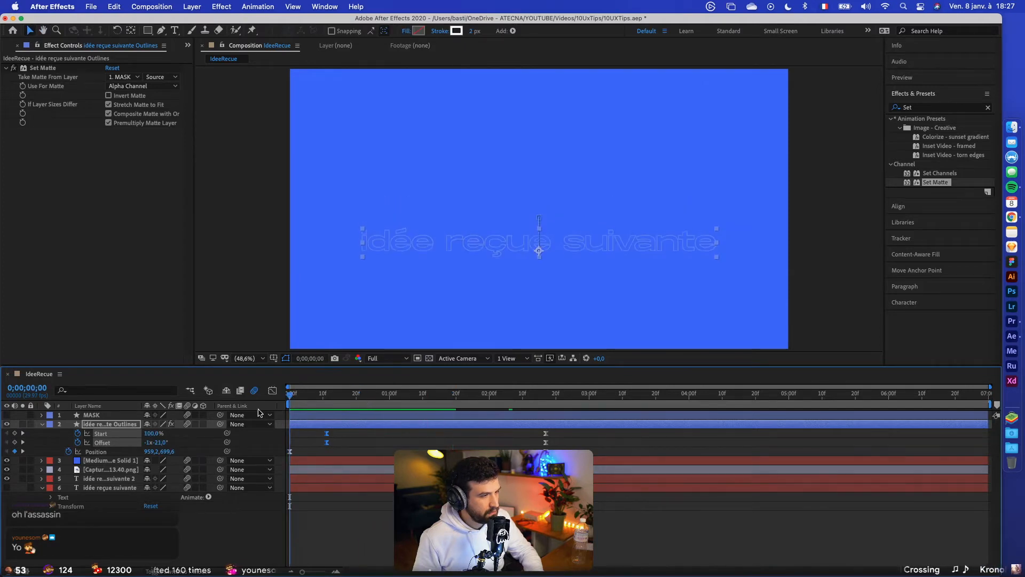
key(space)
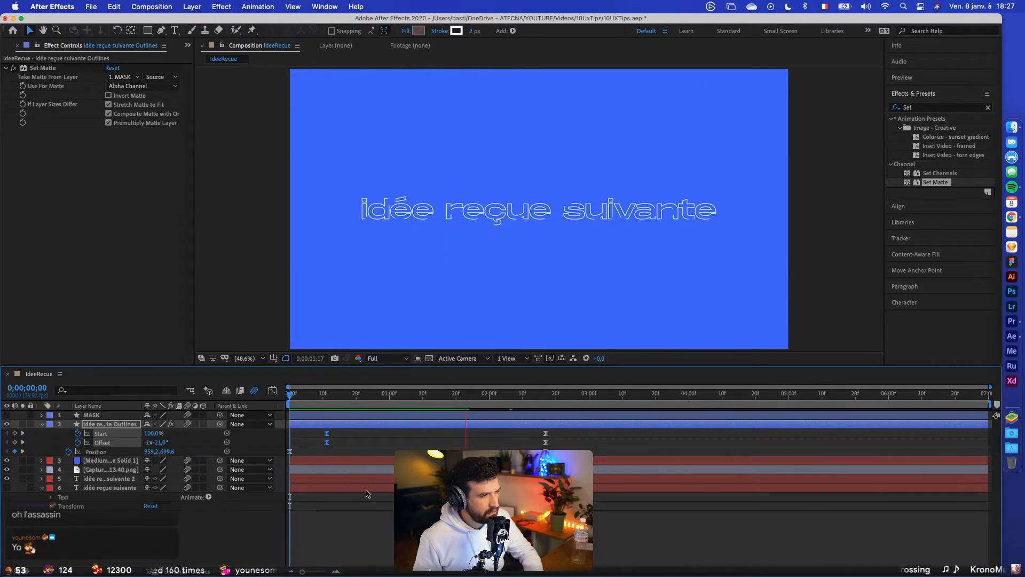
Move the first Start and Offset keyframes to about frame 13 and their last keyframes to about 0;00;02;28, previewing the timing
key(space)
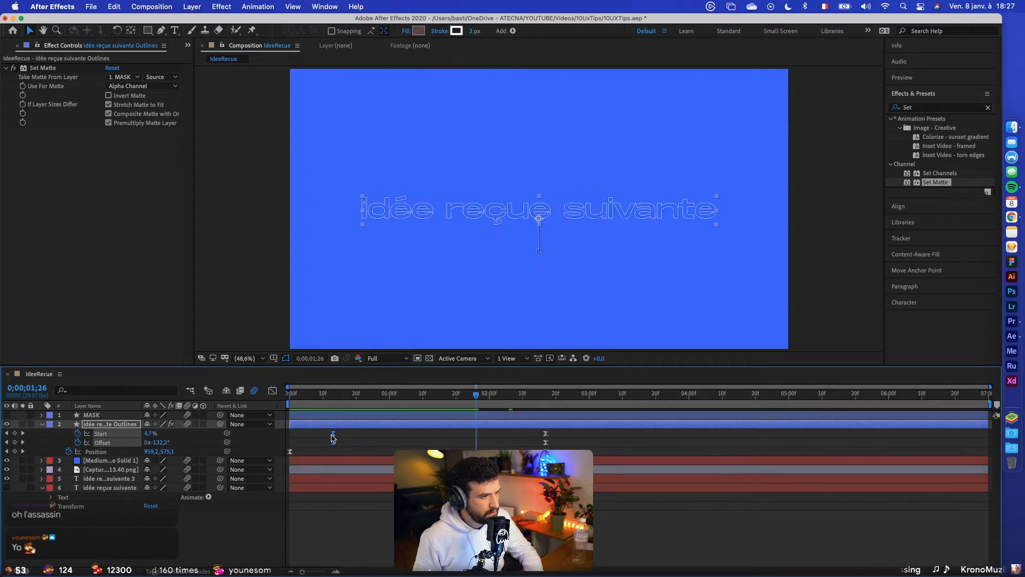
key(space)
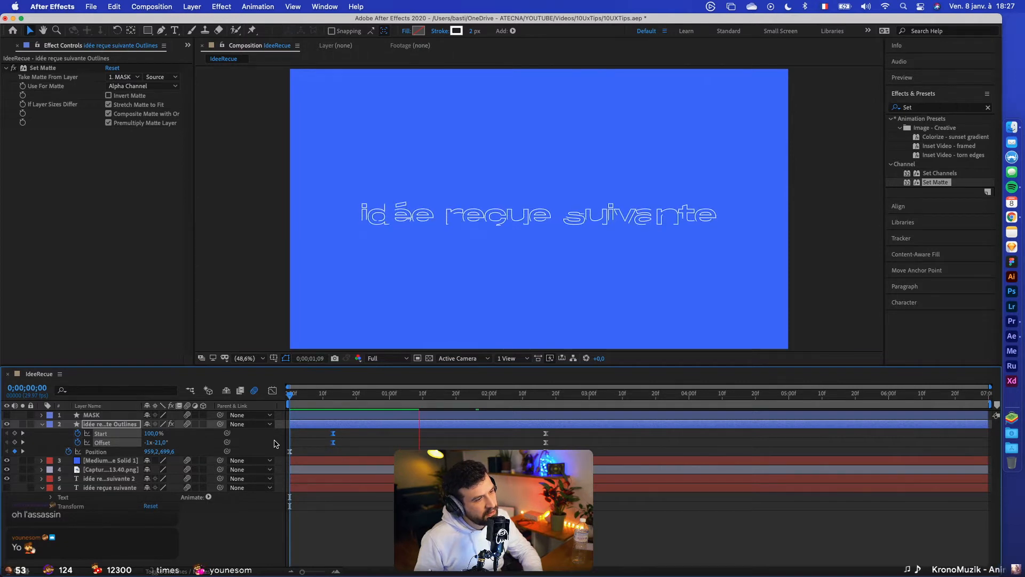
key(space)
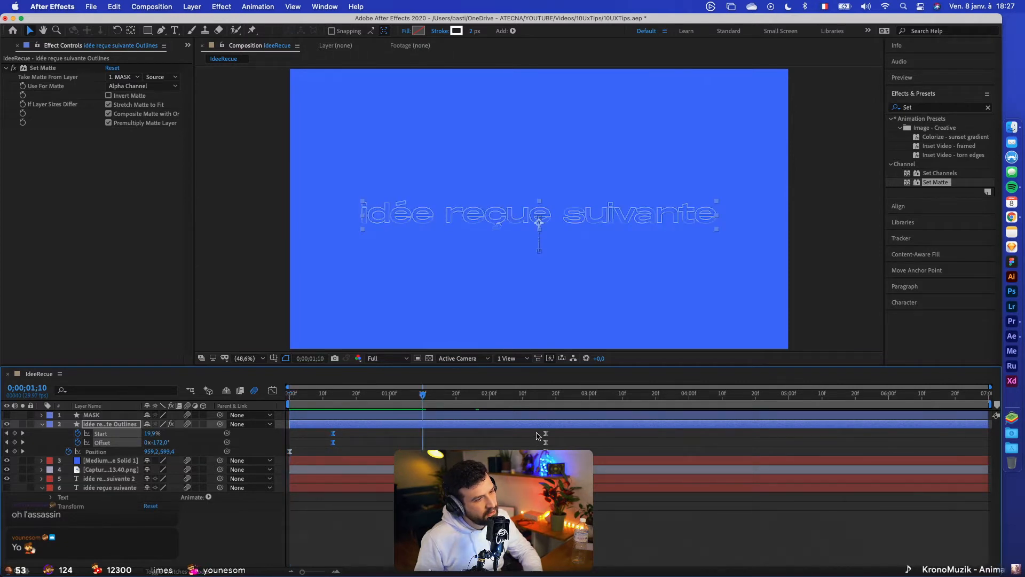
drag(537, 436, 583, 443)
key(Home)
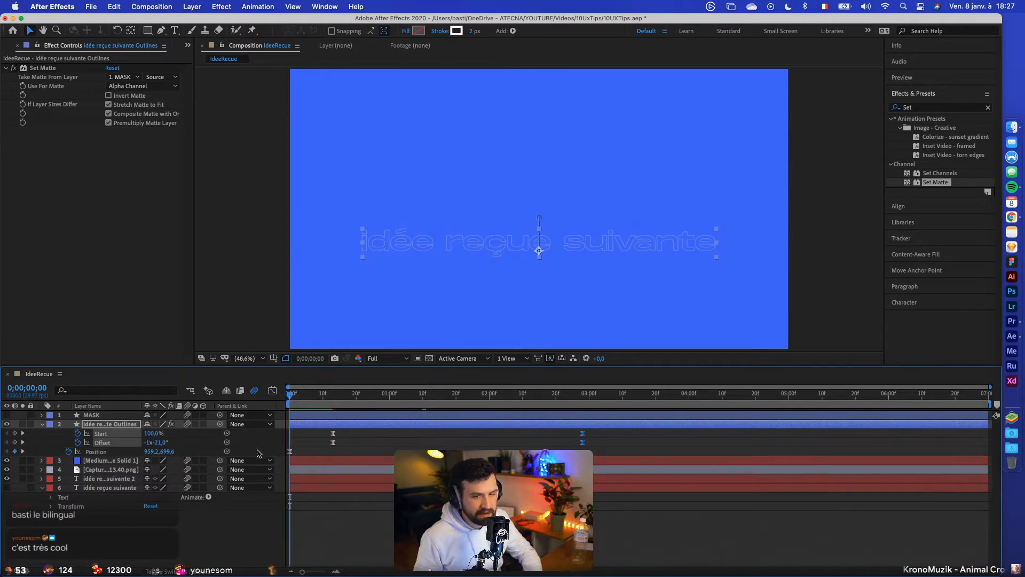
Compare the title animation's playback with the composition's motion blur off and back on
click(254, 391)
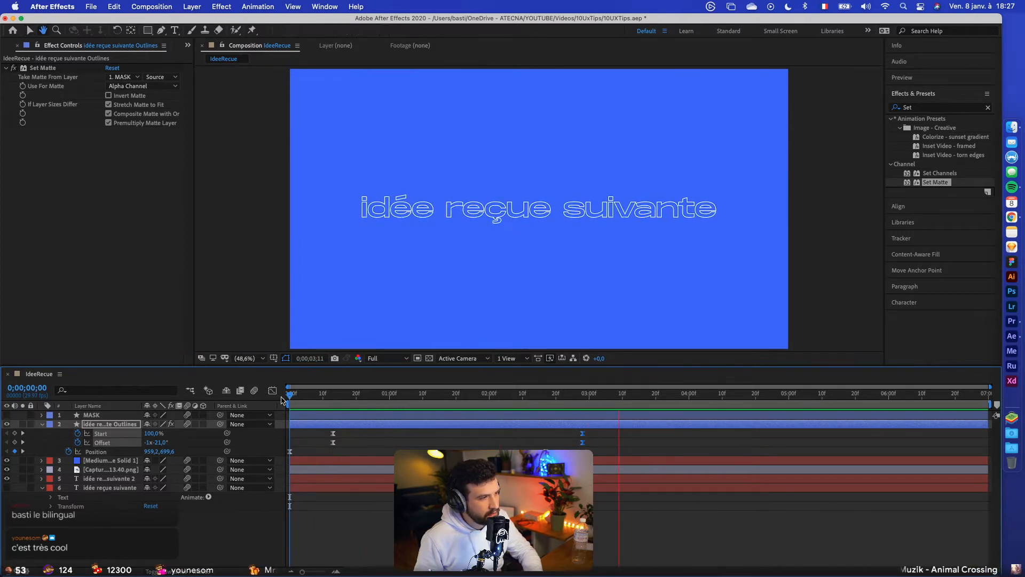
click(254, 391)
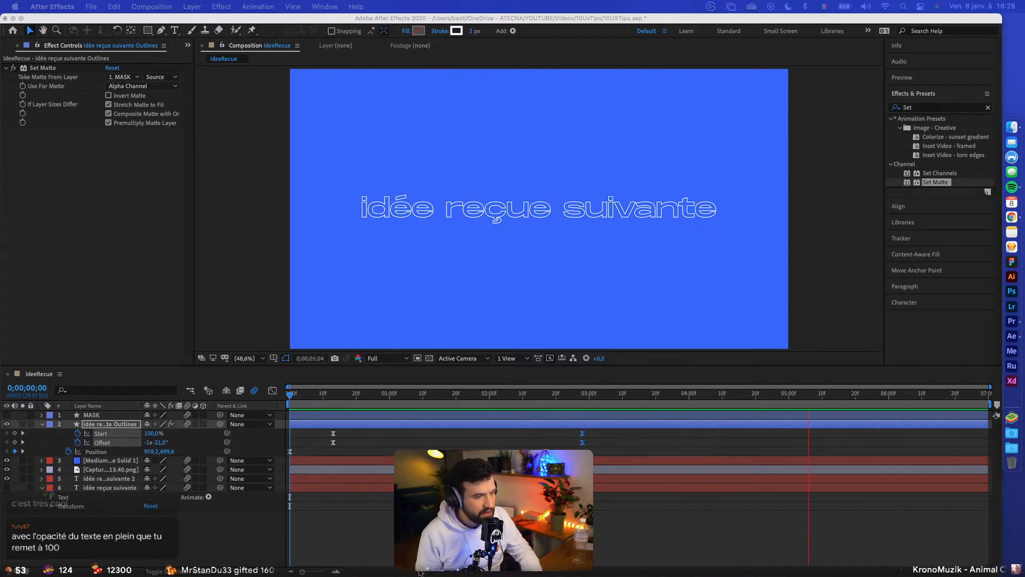
click(298, 404)
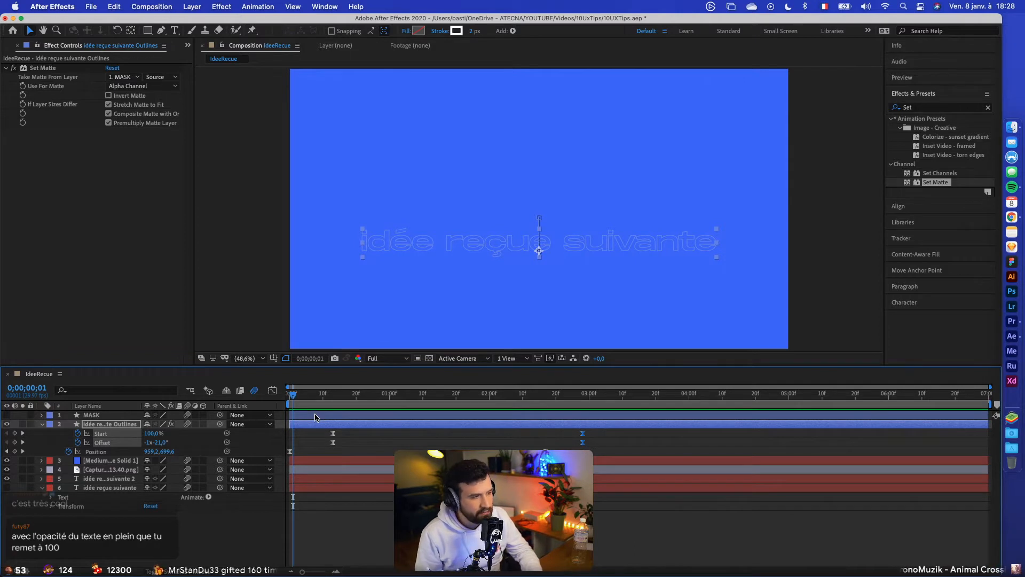
drag(296, 396, 283, 395)
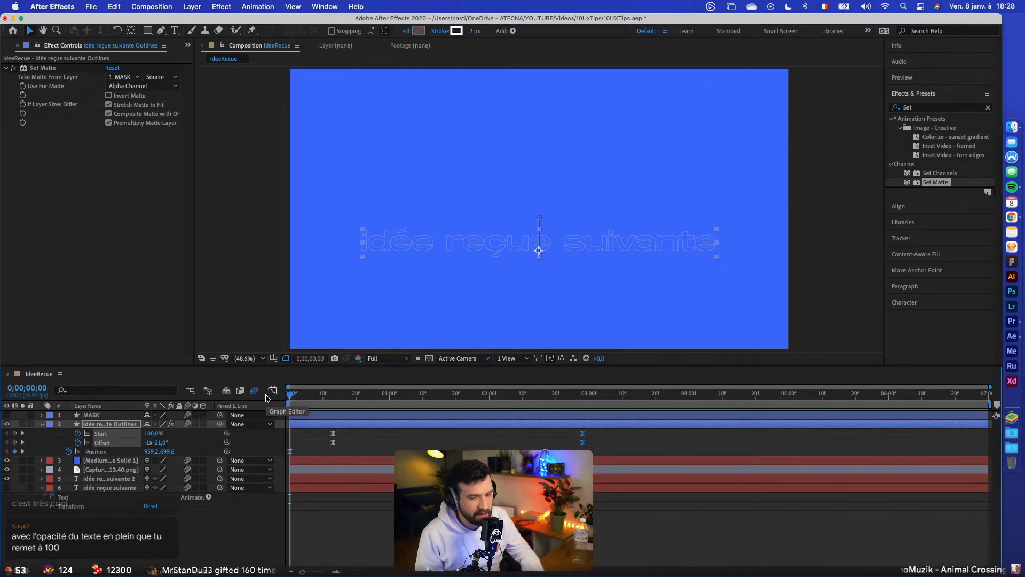
key(space)
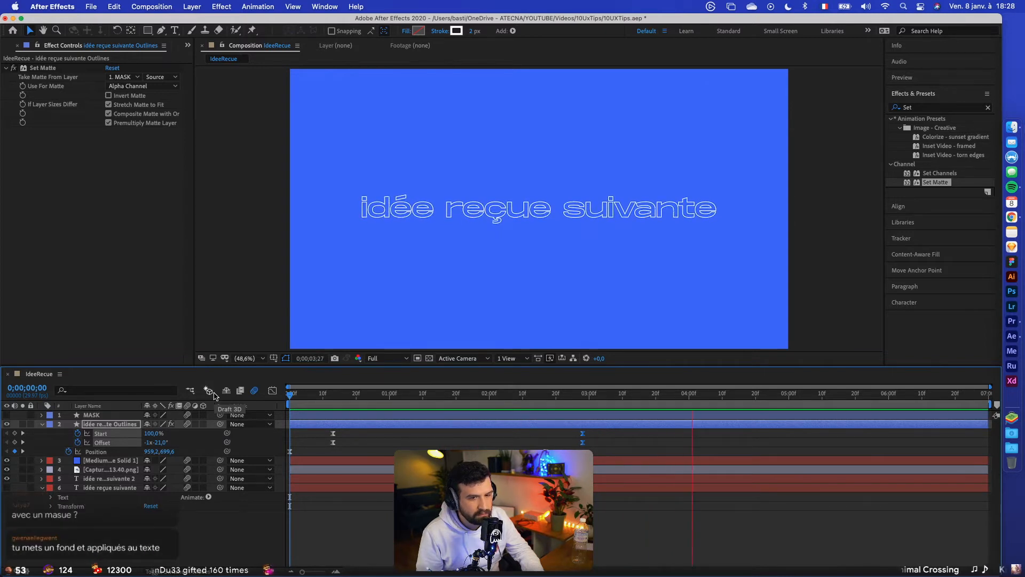
key(space)
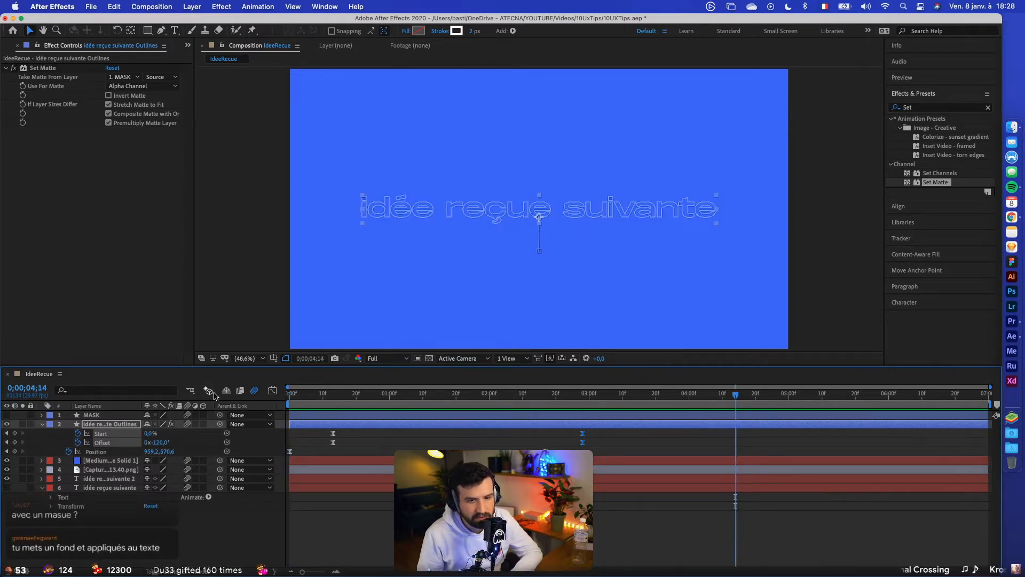
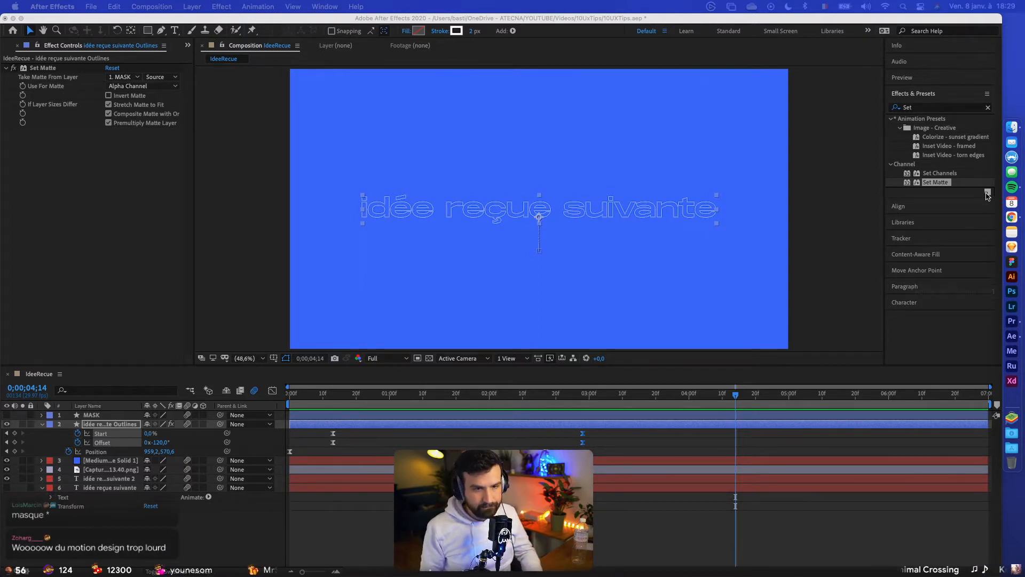
Switch to Chrome and open the YouTube Studio channel dashboard in a new tab
click(1010, 217)
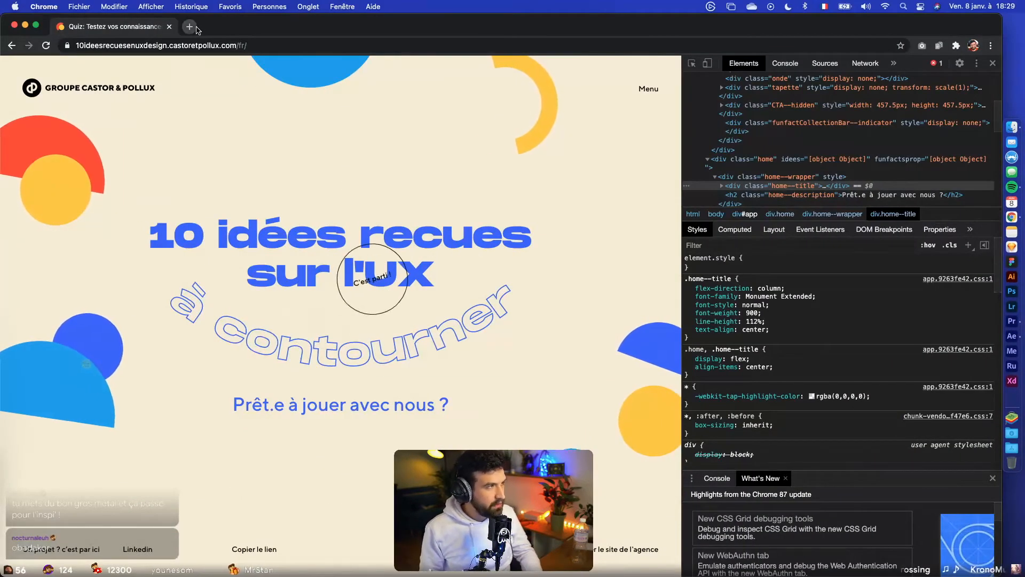
click(195, 29)
text(st)
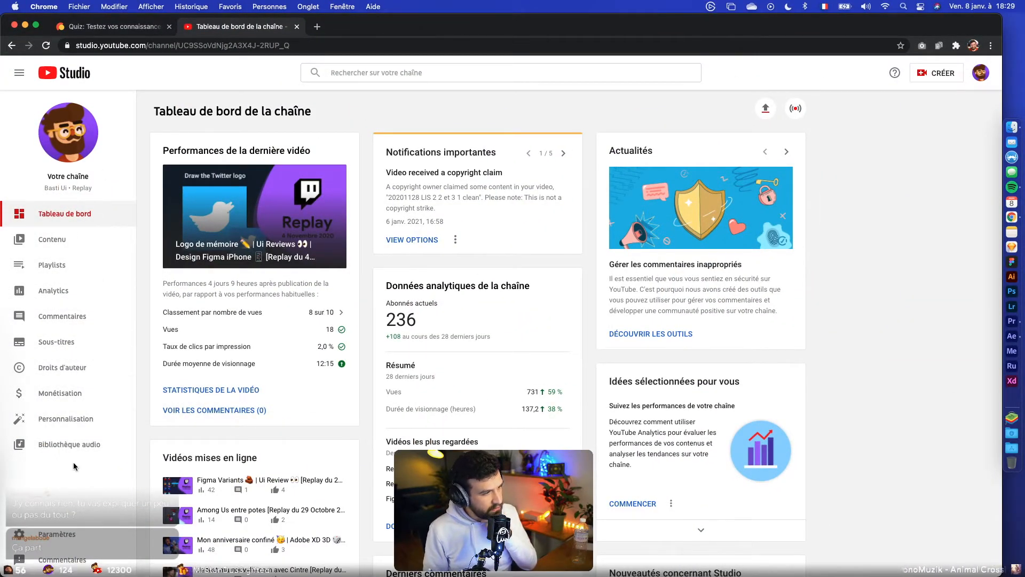
Open the channel's audio library and listen briefly to the free track 19th Floor
click(73, 447)
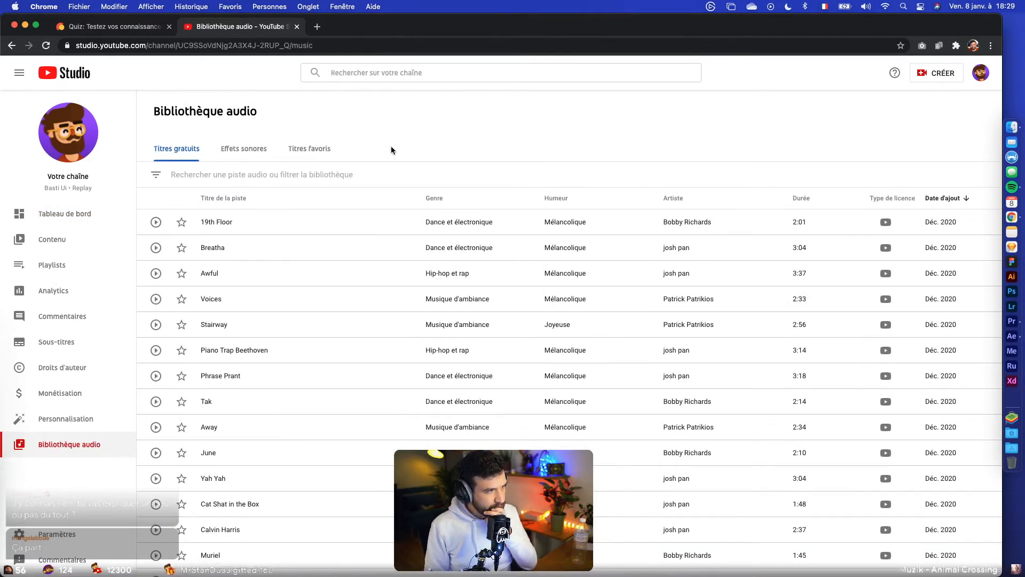
scroll(219, 262, down, 2)
scroll(219, 261, up, 2)
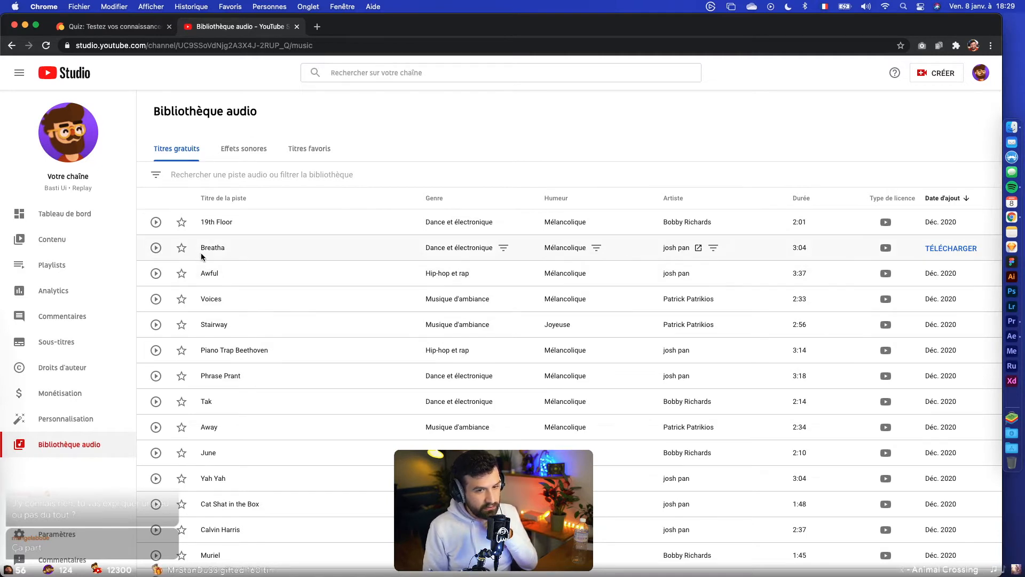
click(156, 222)
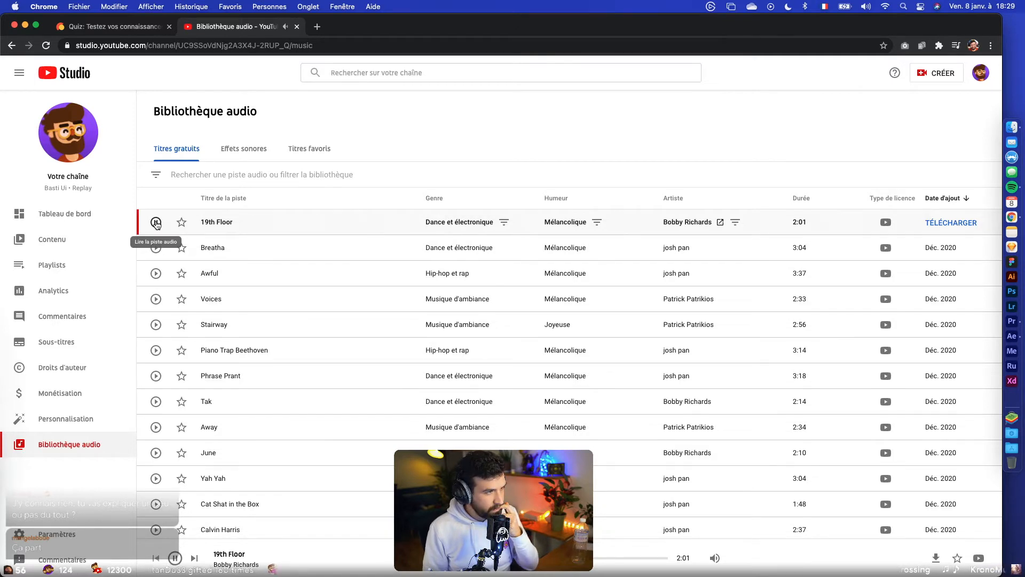
click(156, 222)
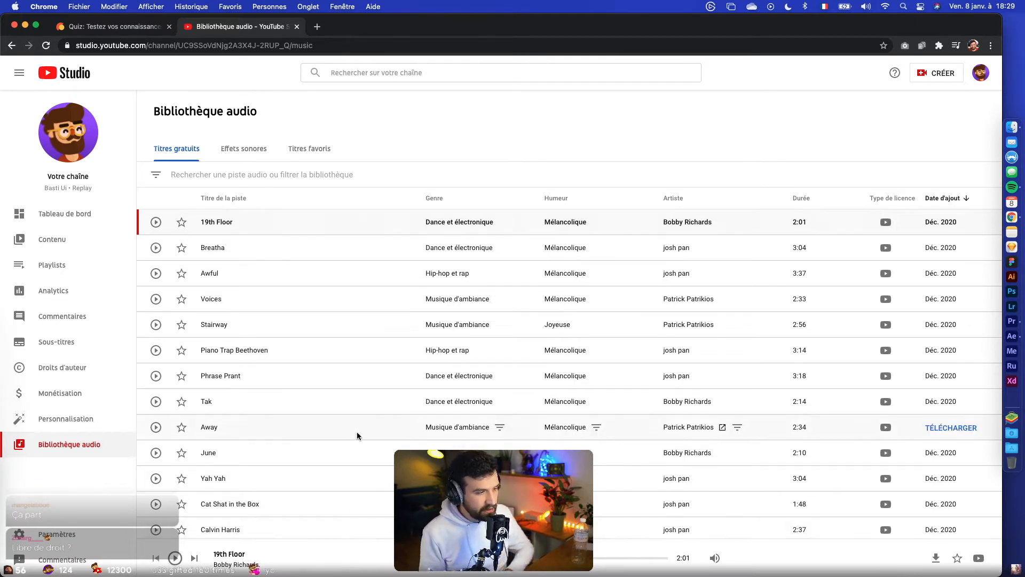
Search the free tracks for "crystal" and listen to the track Crystal by Vibe Tracks
click(218, 176)
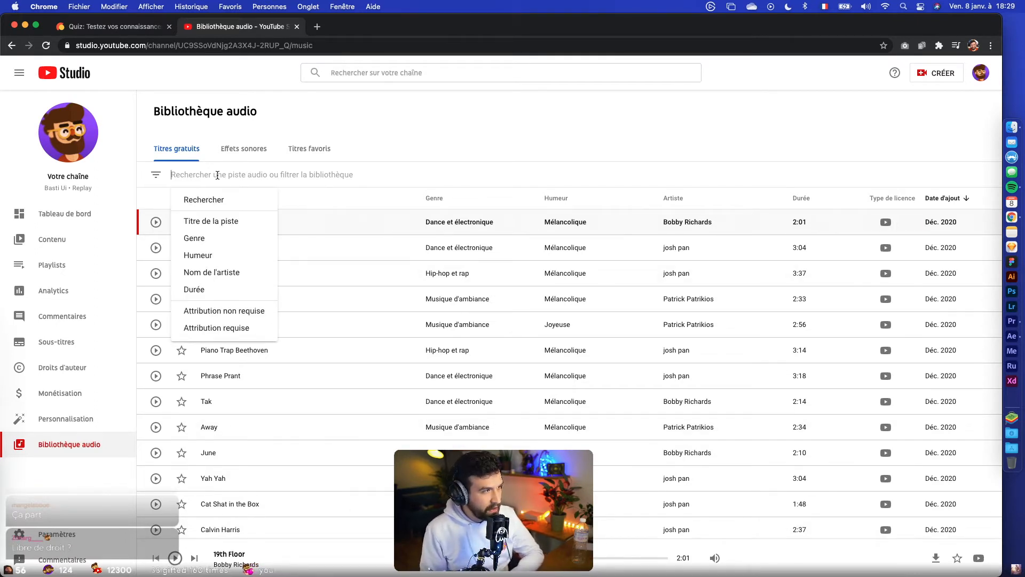
text(crystal)
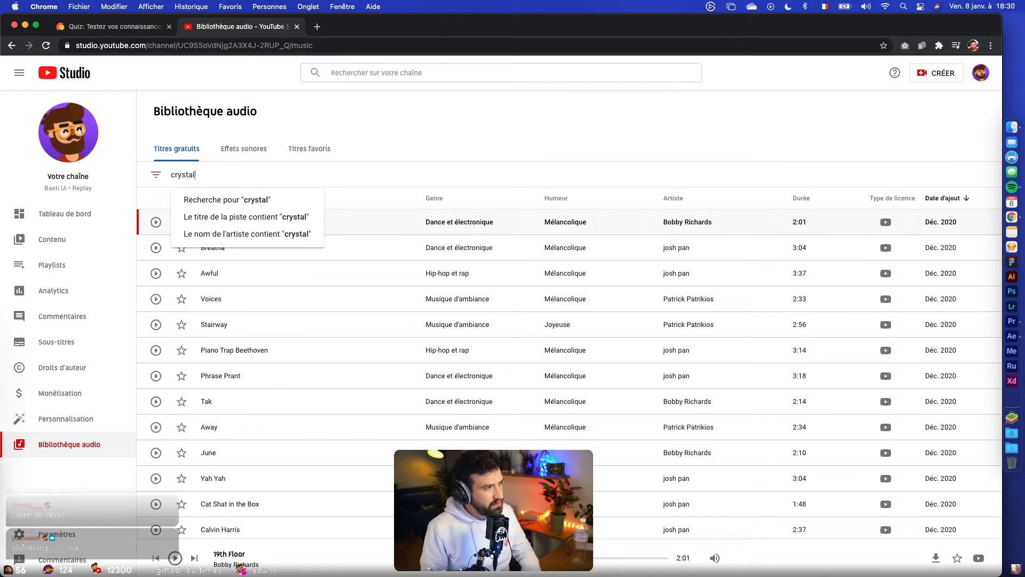
key(Return)
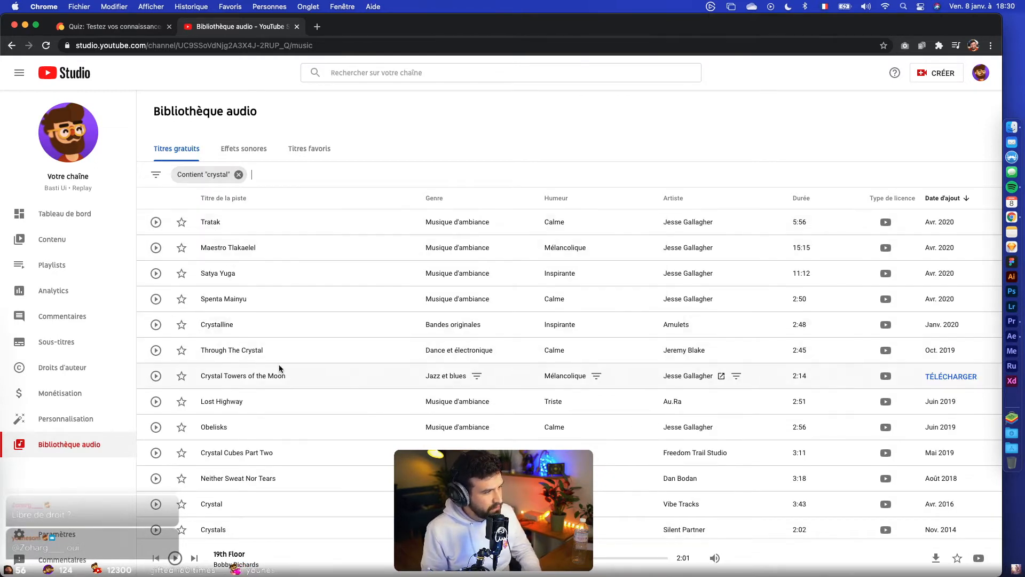
scroll(208, 498, down, 1)
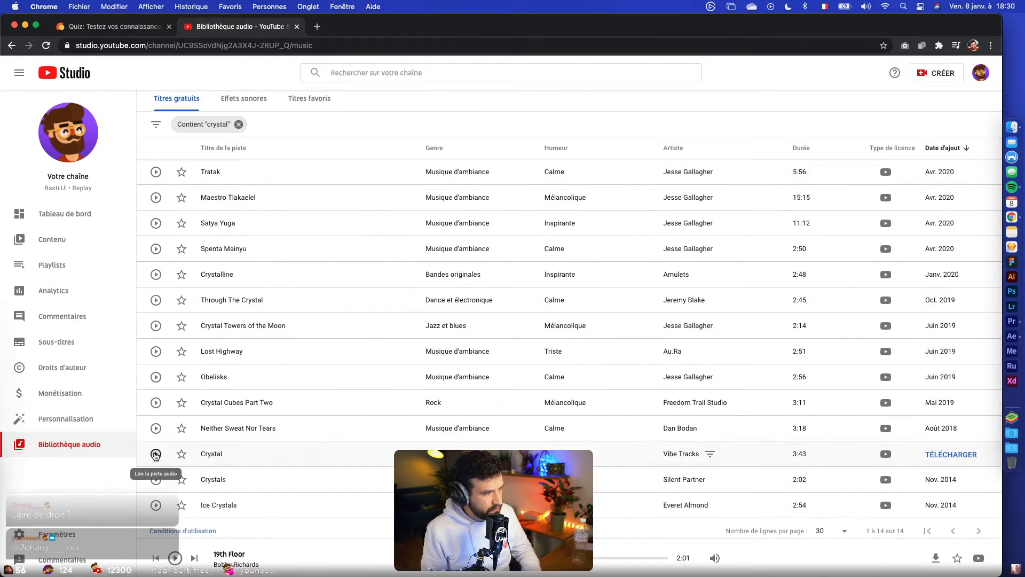
click(156, 454)
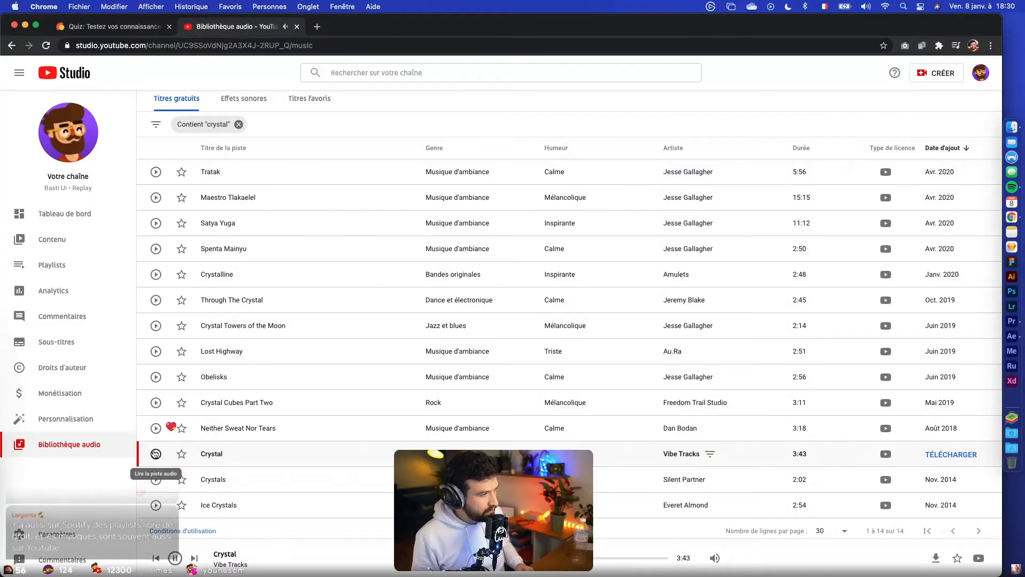
click(155, 453)
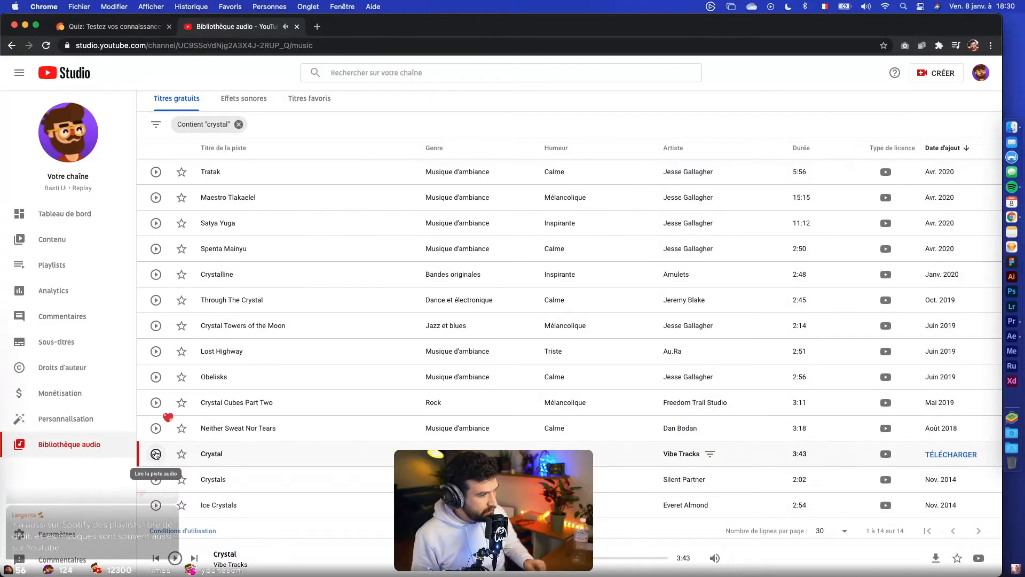
Clear the "crystal" filter and read the licence details of the track 19th Floor
scroll(305, 440, up, 2)
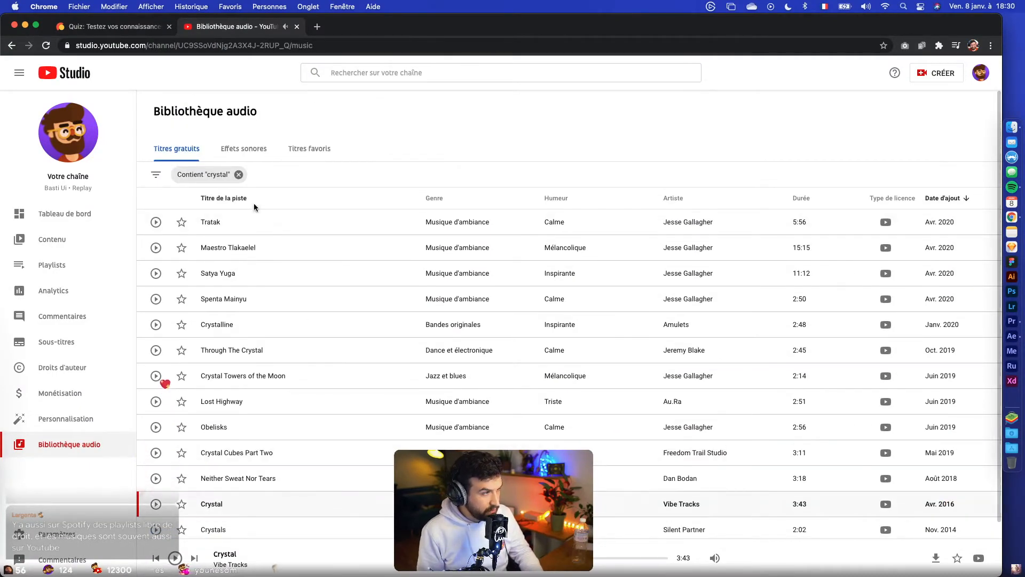
click(238, 175)
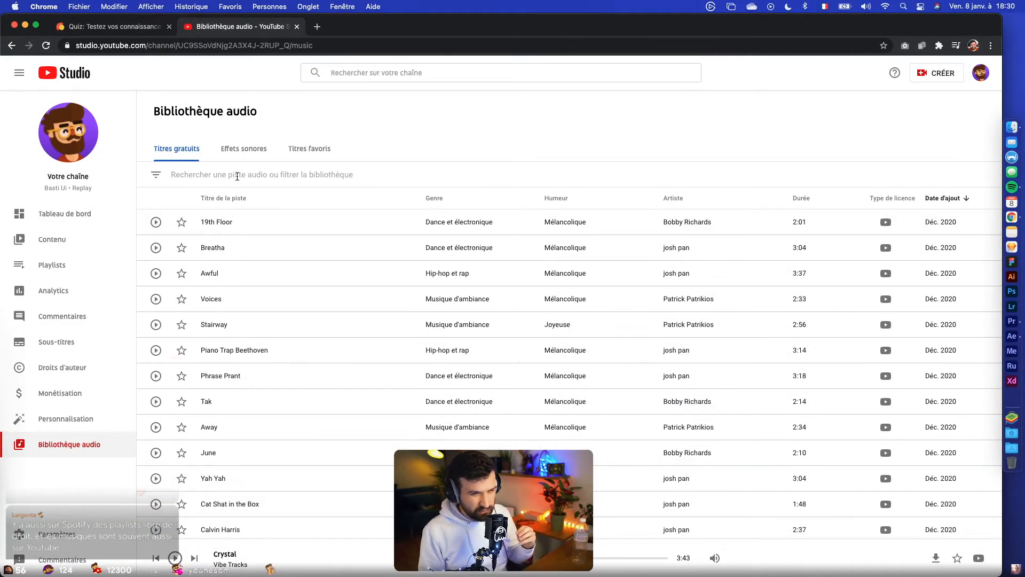
mouse_move(886, 224)
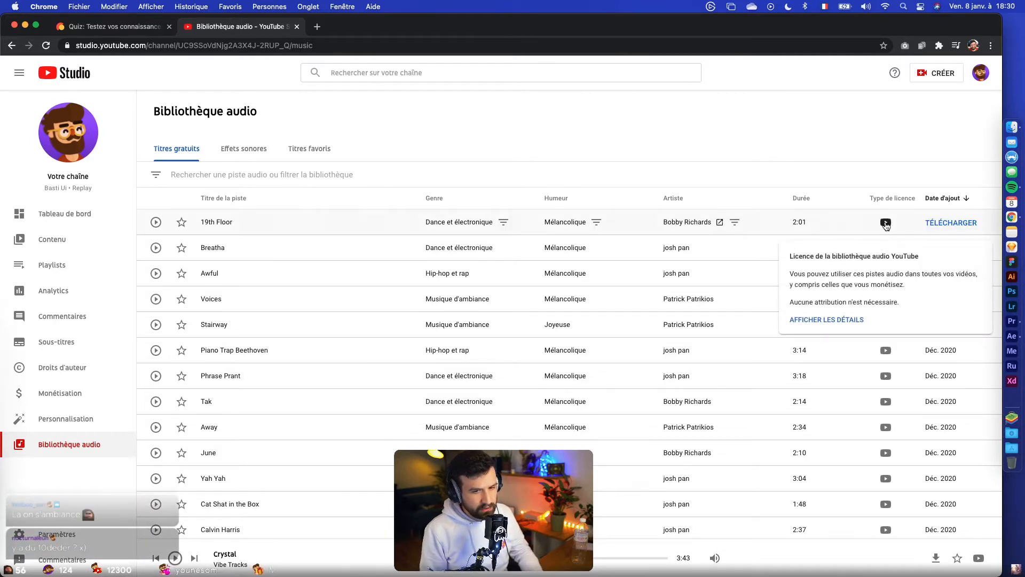
click(886, 224)
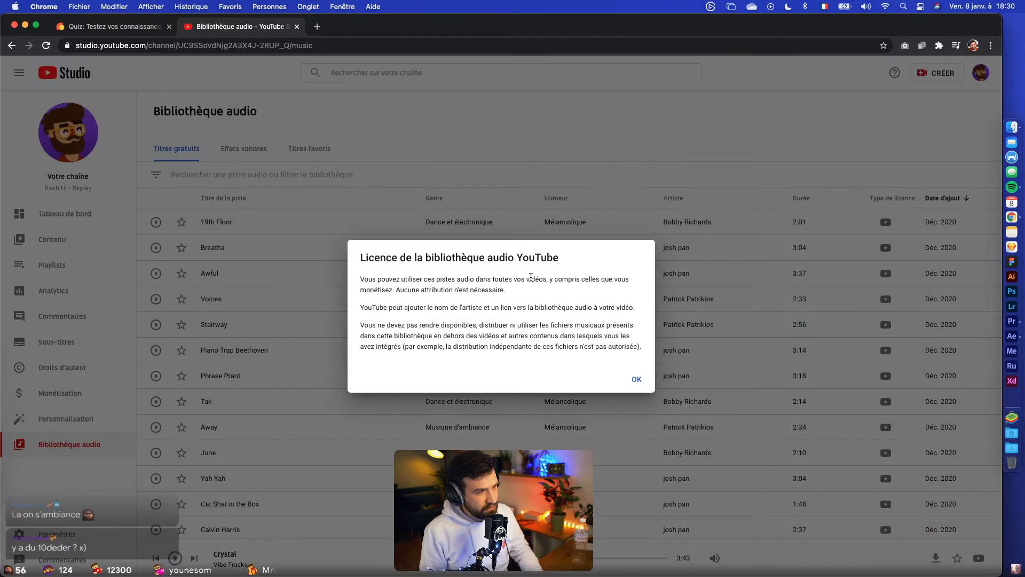
click(634, 379)
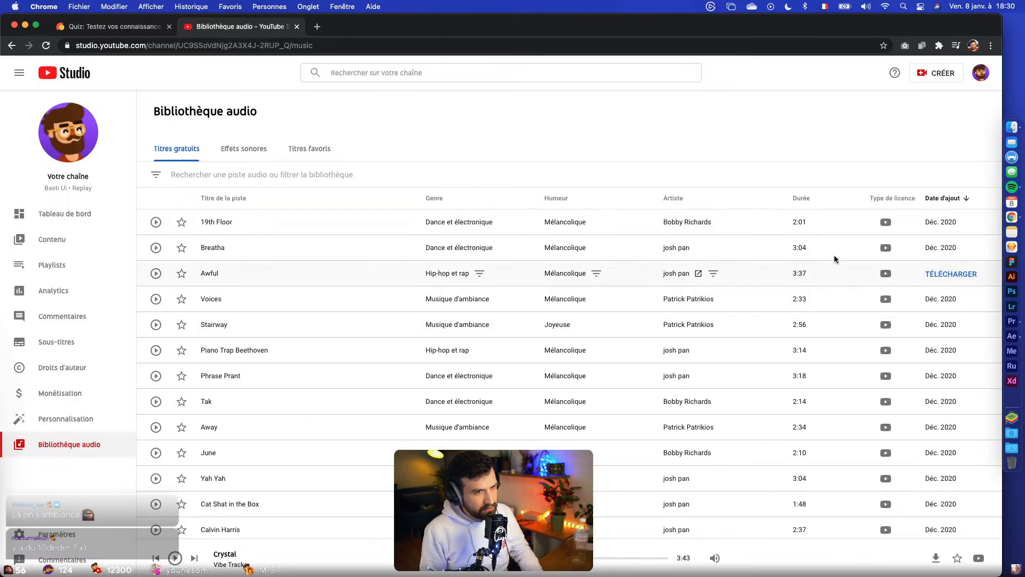
Show the library's sound effects and listen briefly to the first Kids Playing effect
click(251, 151)
click(155, 223)
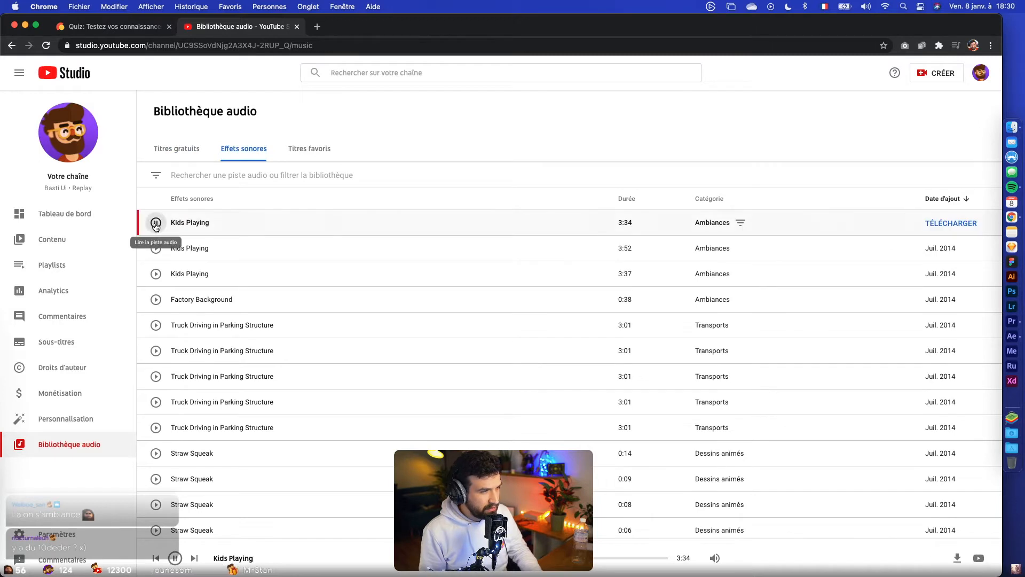
click(156, 223)
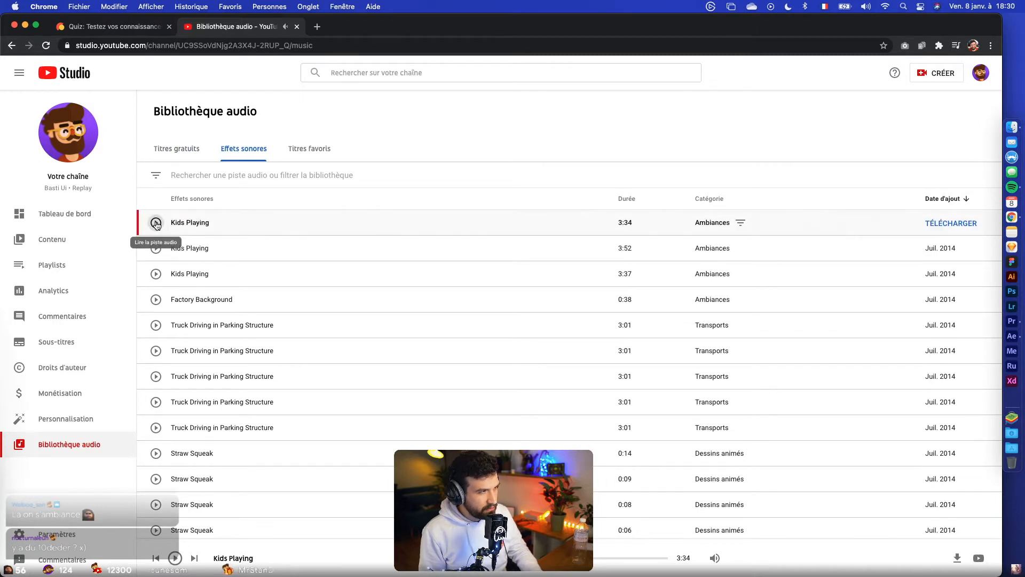
Return to the free tracks and filter them to a duration shorter than 00:10
click(178, 150)
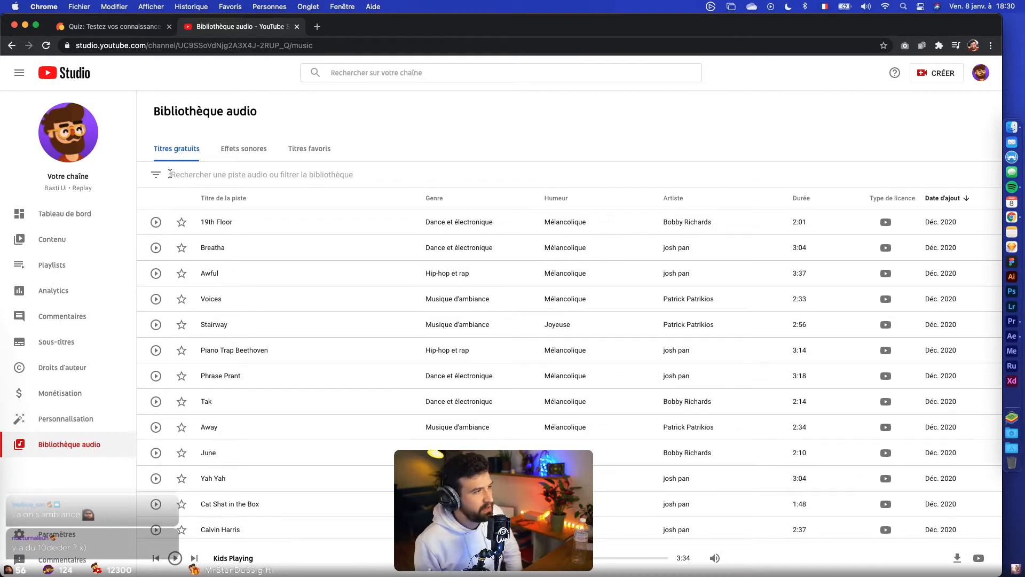
click(174, 173)
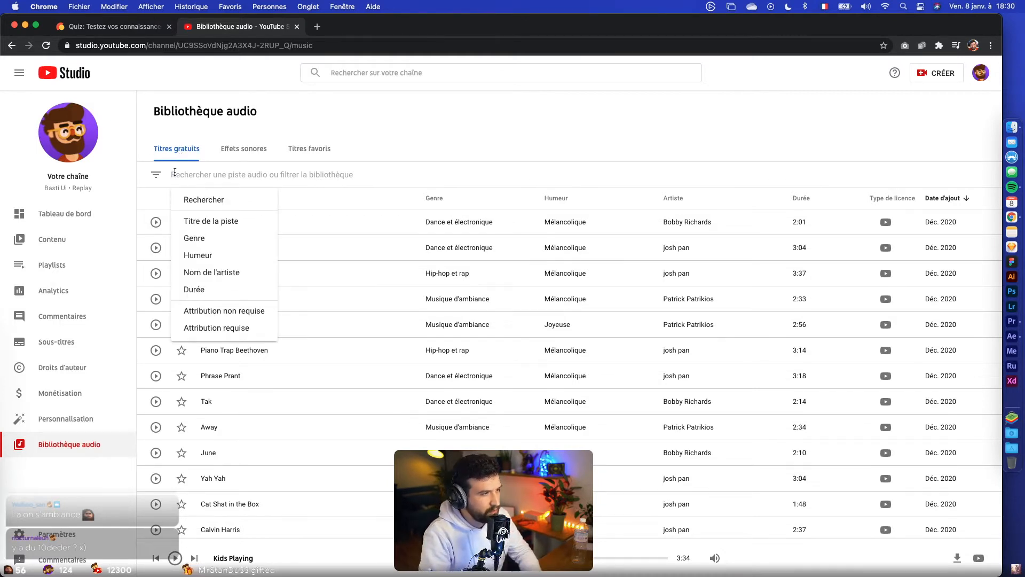
click(198, 289)
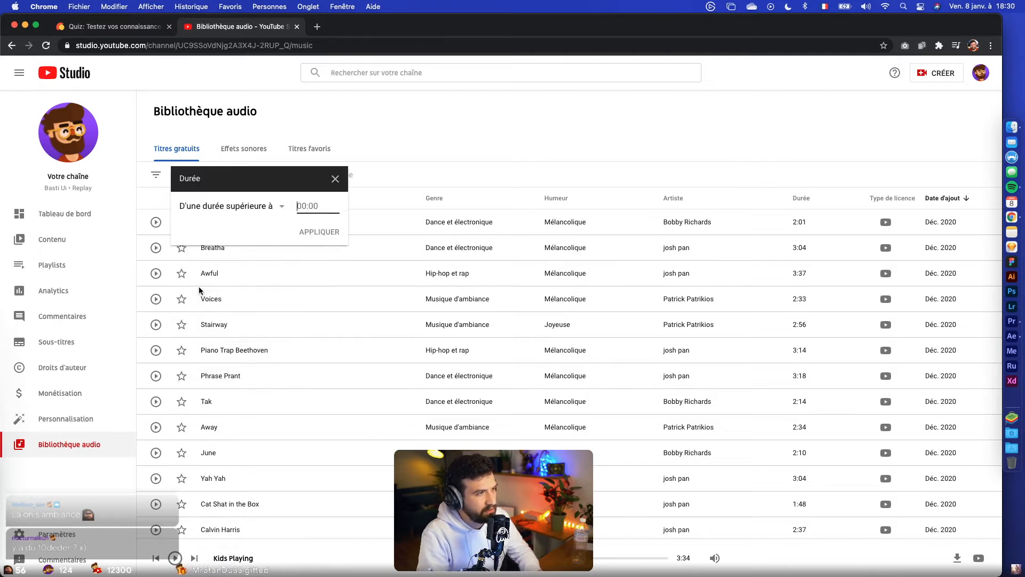
click(273, 207)
click(264, 233)
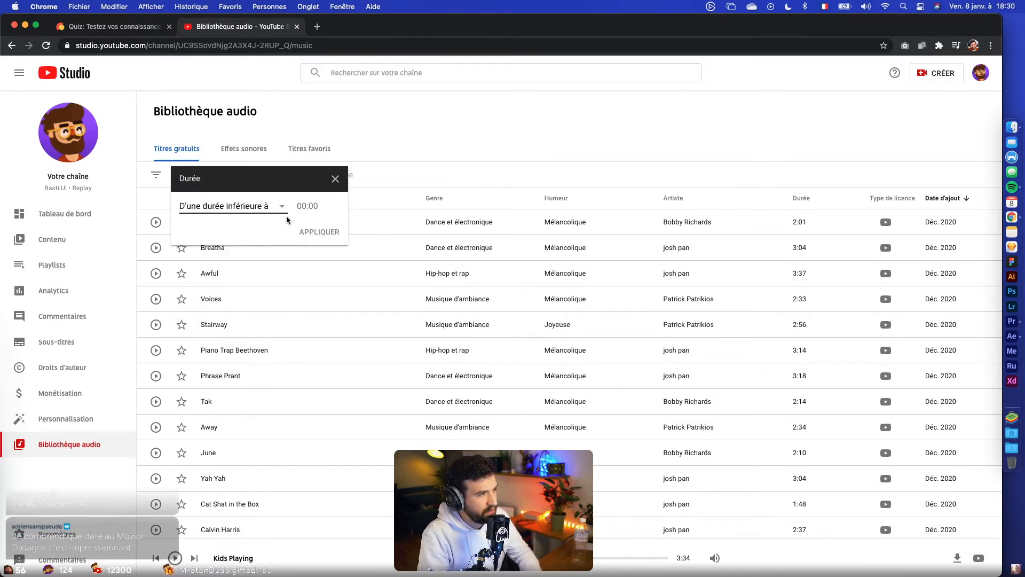
click(309, 205)
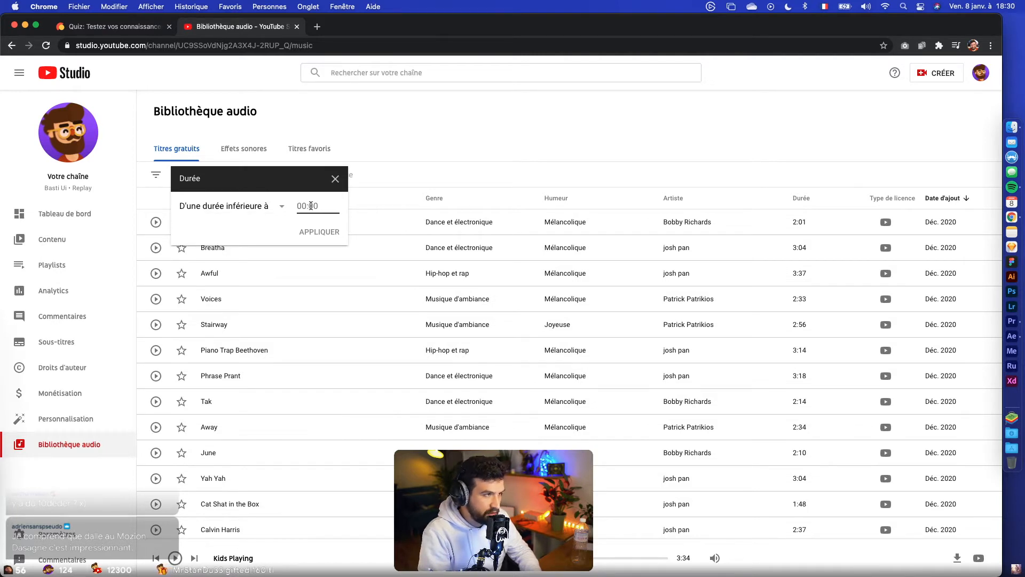
text(5)
key(BackSpace)
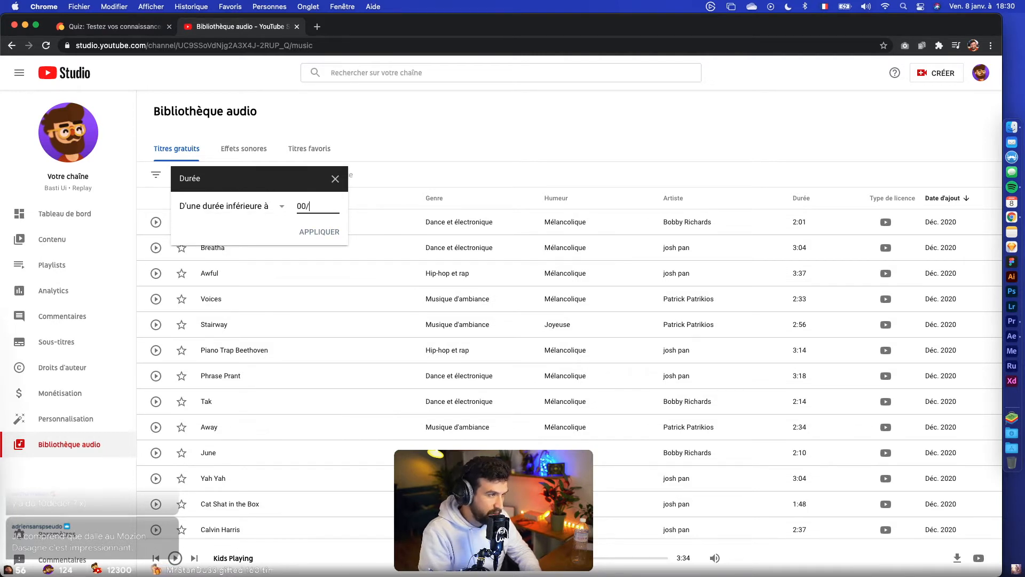
text(10)
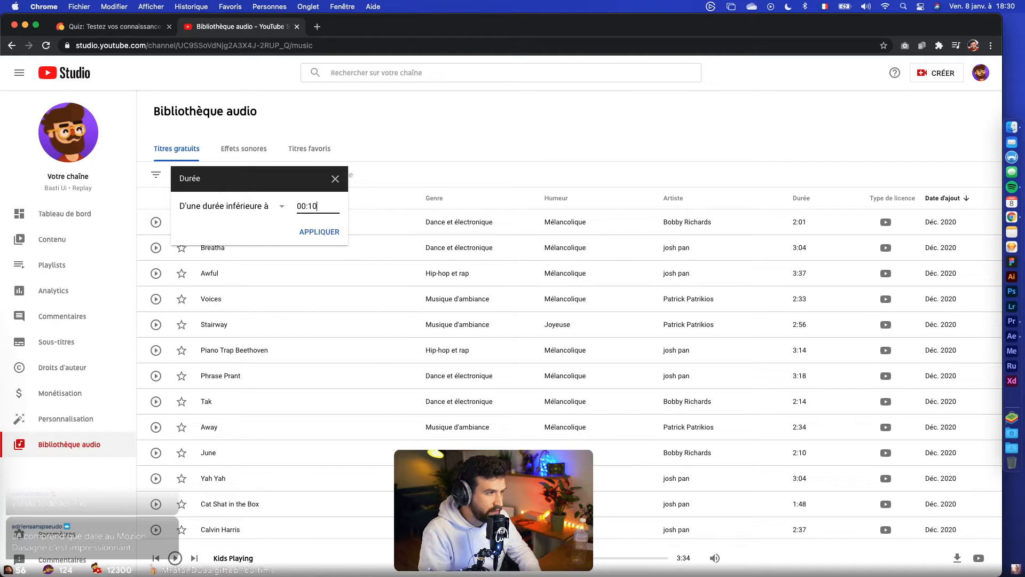
click(320, 231)
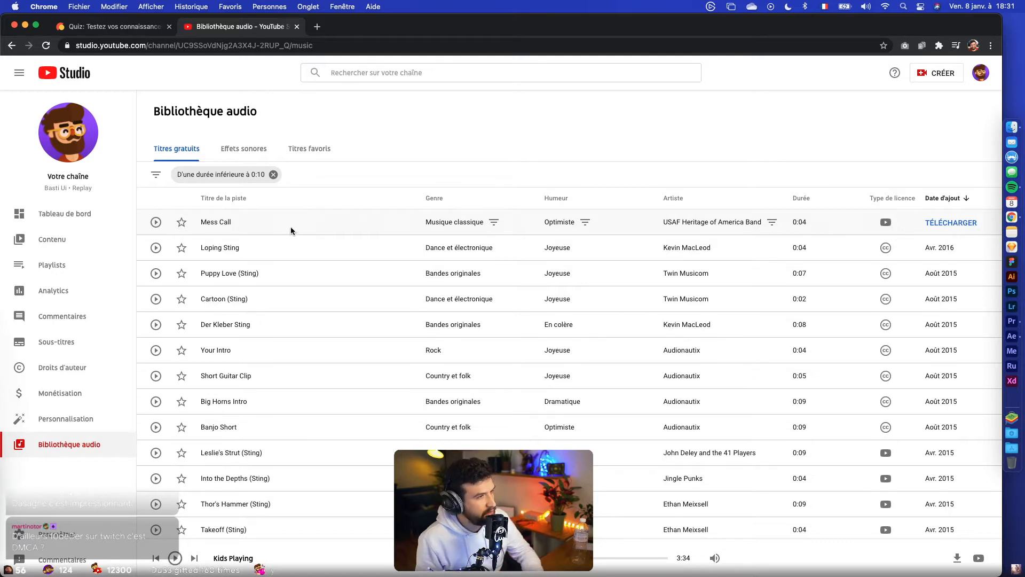
Listen to the short tracks Mess Call, Loping Sting, Puppy Love (Sting) and Cartoon (Sting)
click(156, 222)
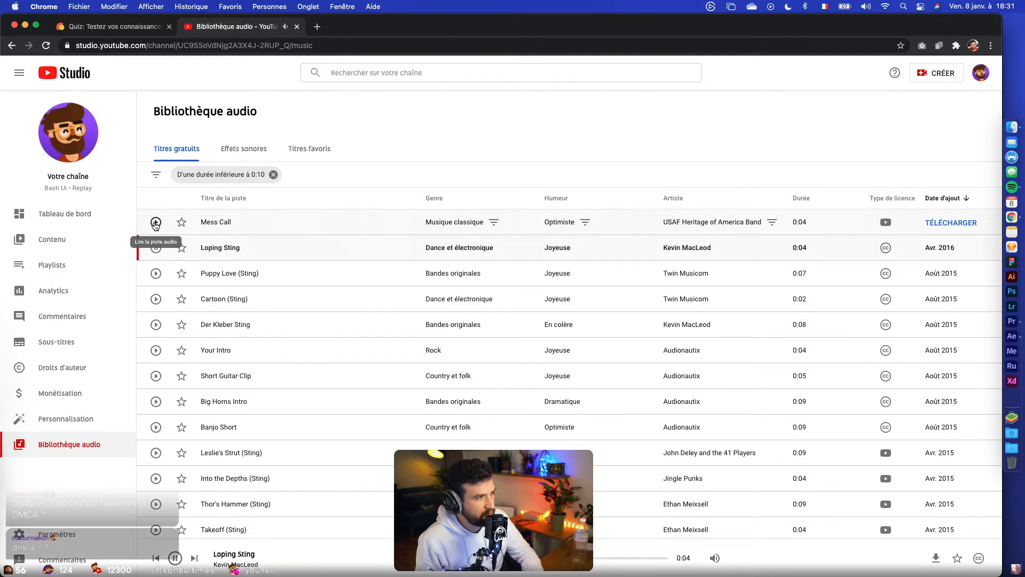
click(155, 247)
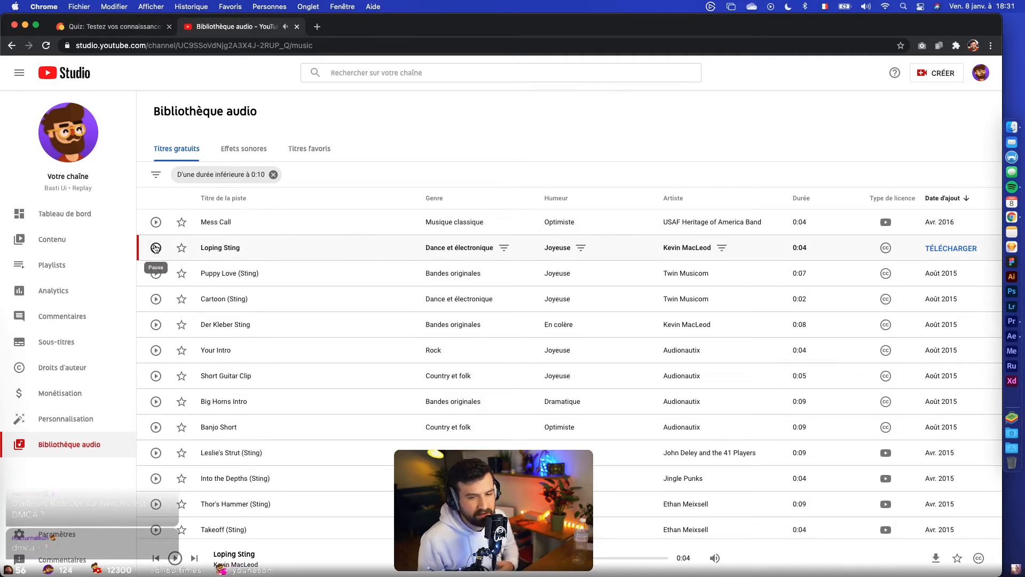
click(156, 249)
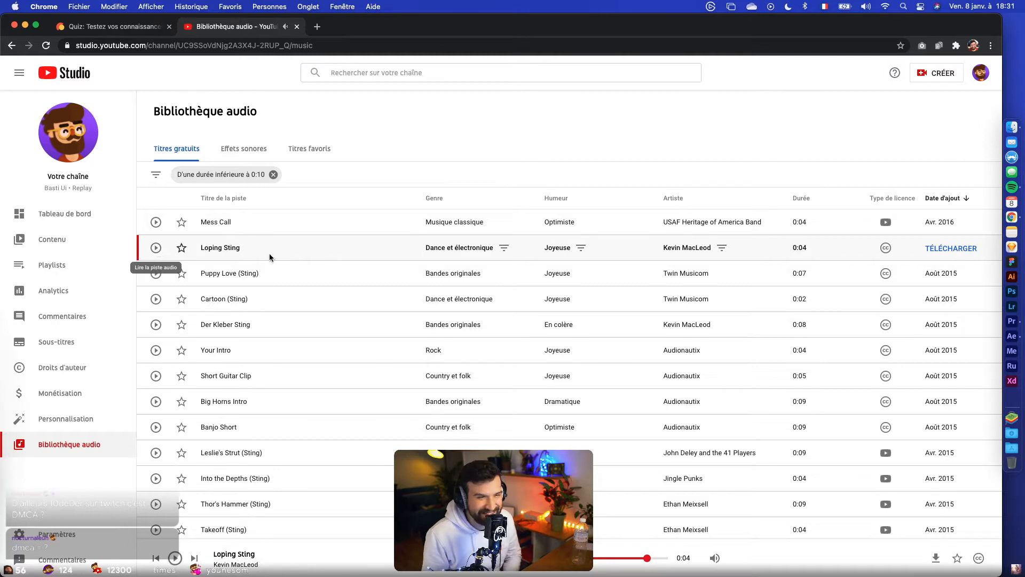
click(156, 249)
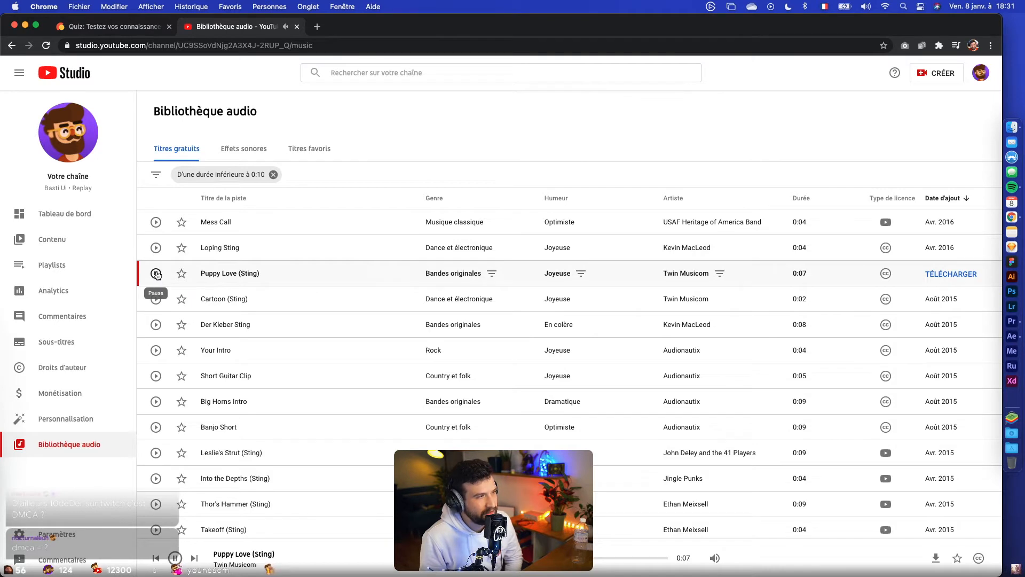
click(157, 274)
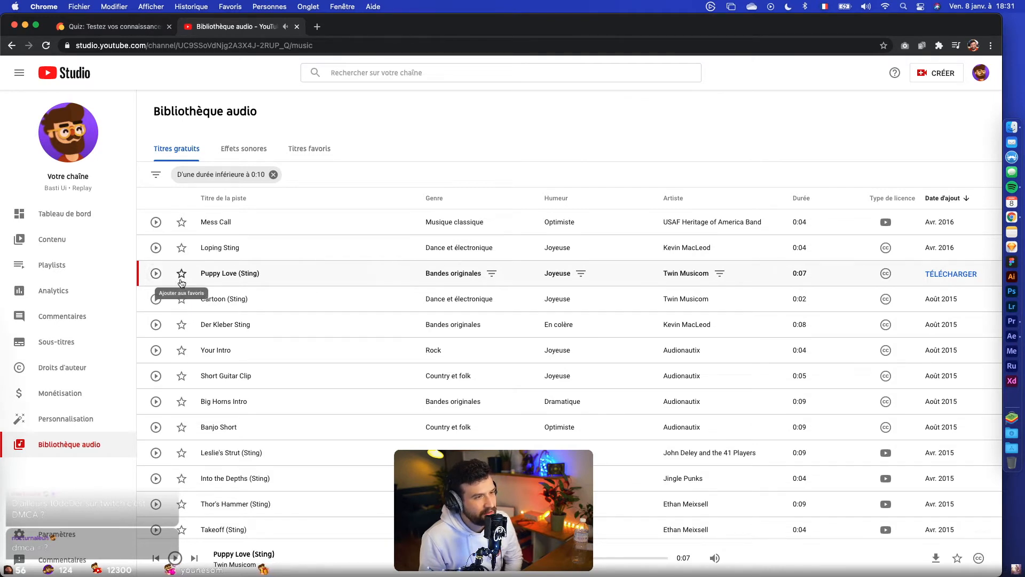
click(155, 300)
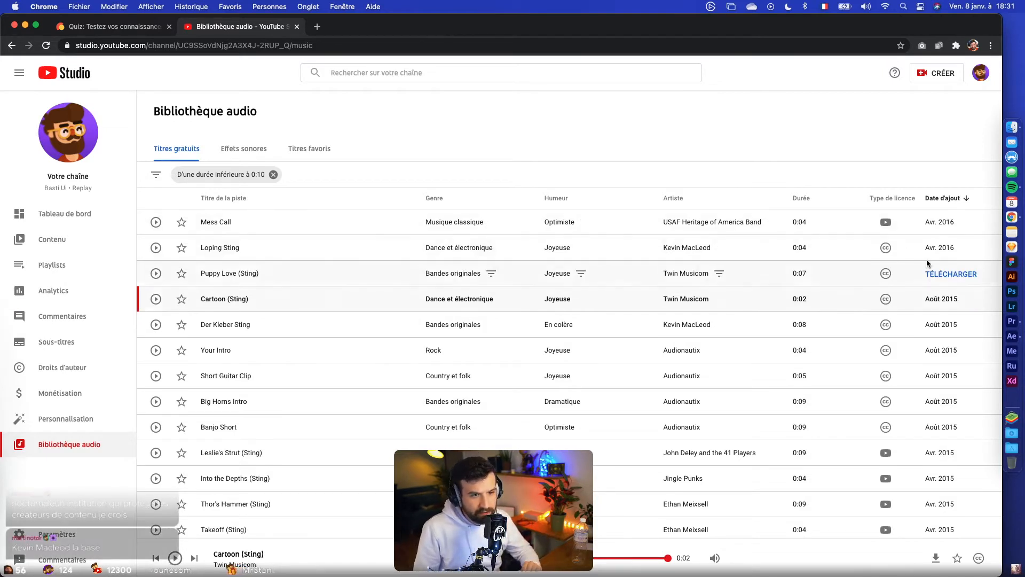
Compare the licence terms of Loping Sting and Mess Call, and add the "Attribution non requise" filter
mouse_move(885, 254)
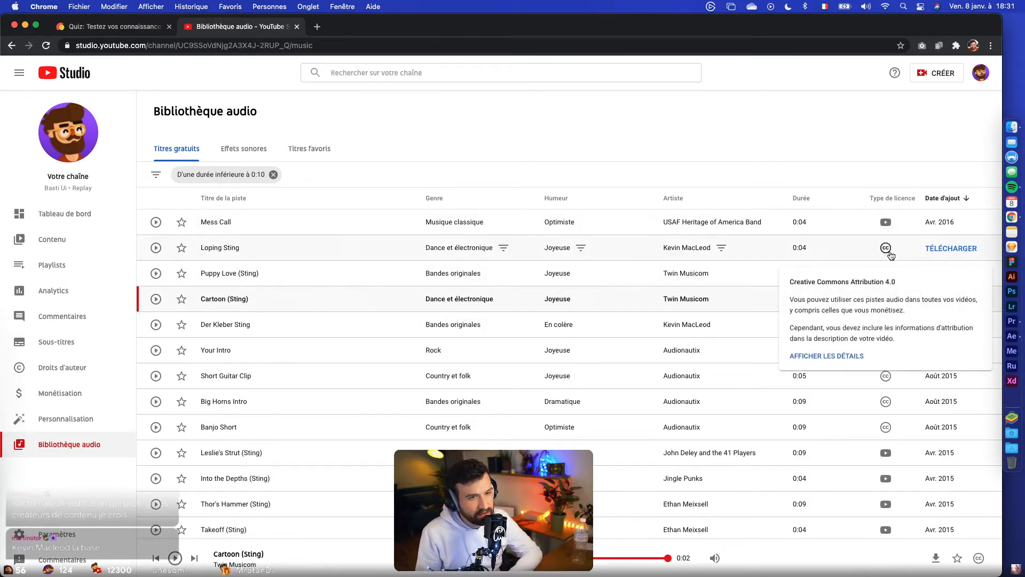
mouse_move(891, 224)
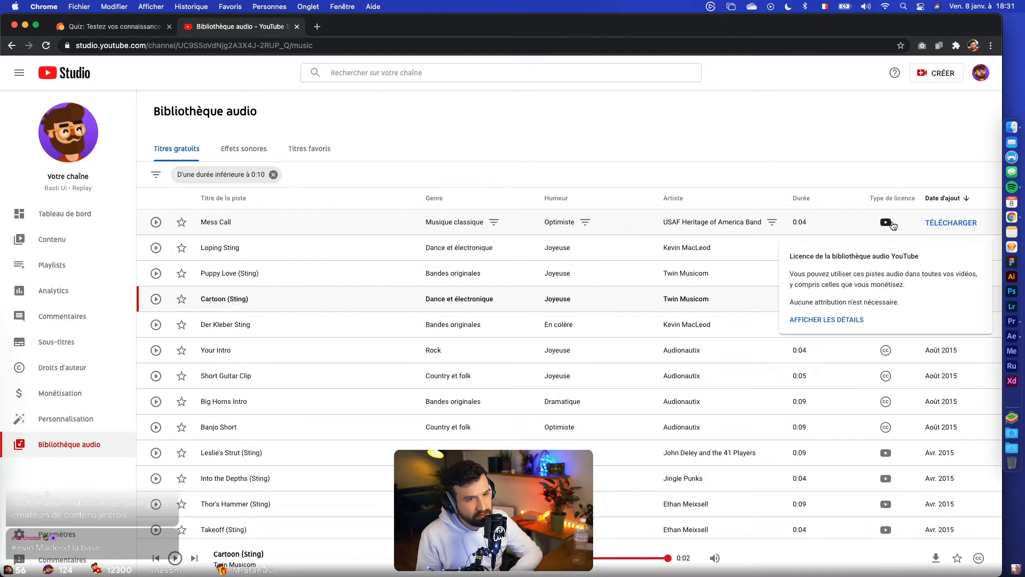
click(310, 176)
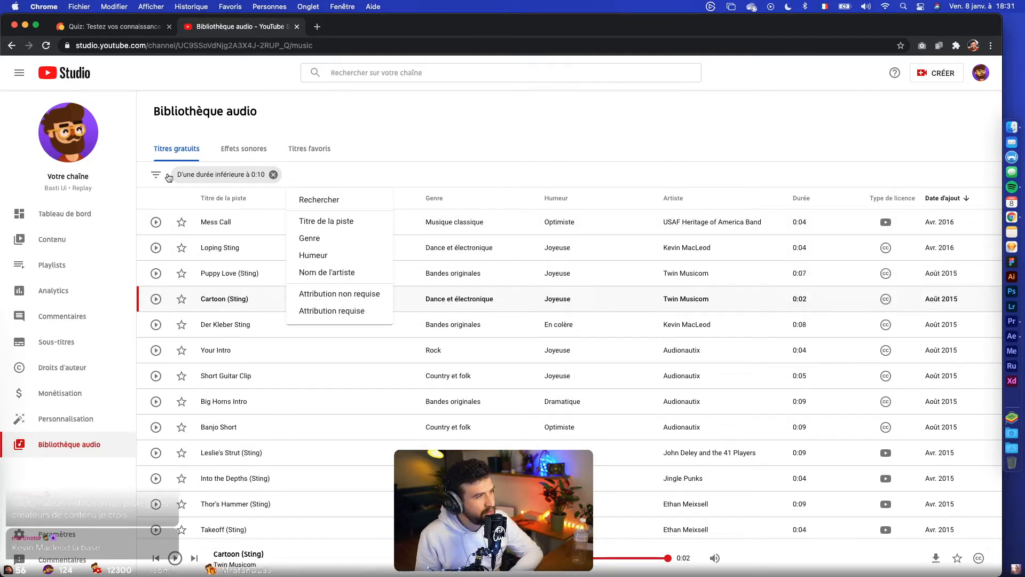
click(330, 296)
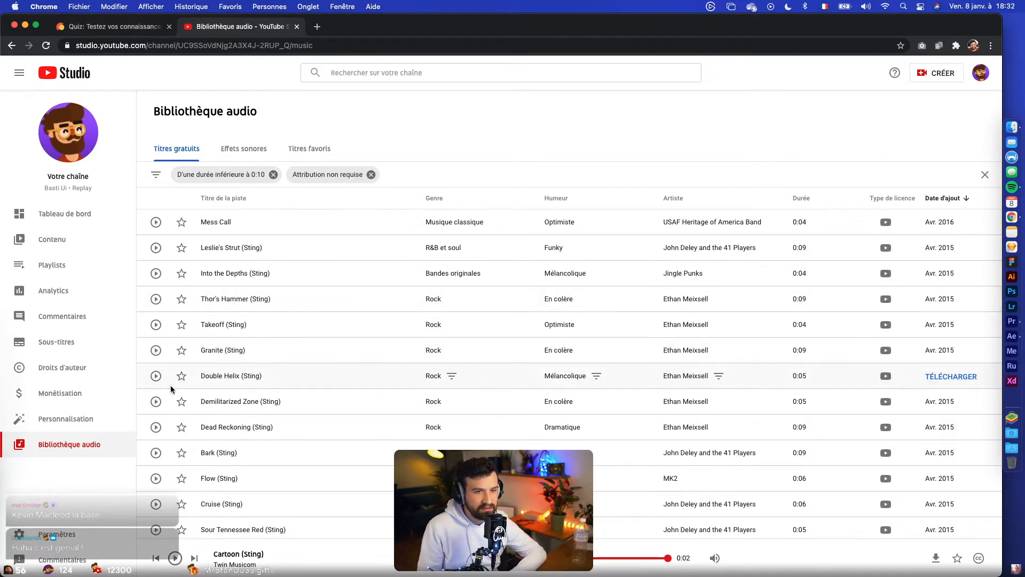
Listen to Leslie's Strut (Sting), and compare it with the 10UXtips sequence played in Premiere Pro from 00;00;52;27
click(156, 249)
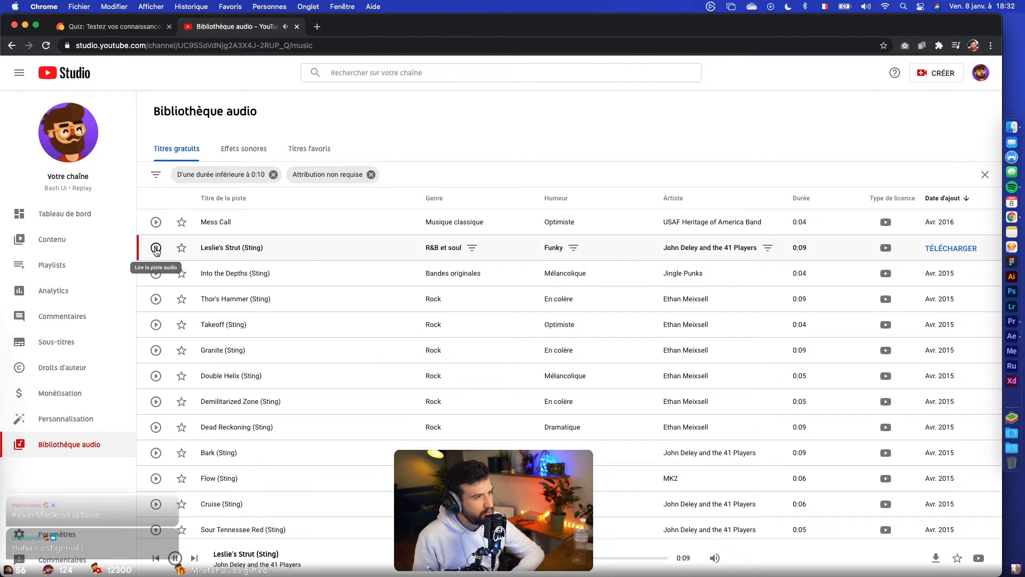
click(156, 249)
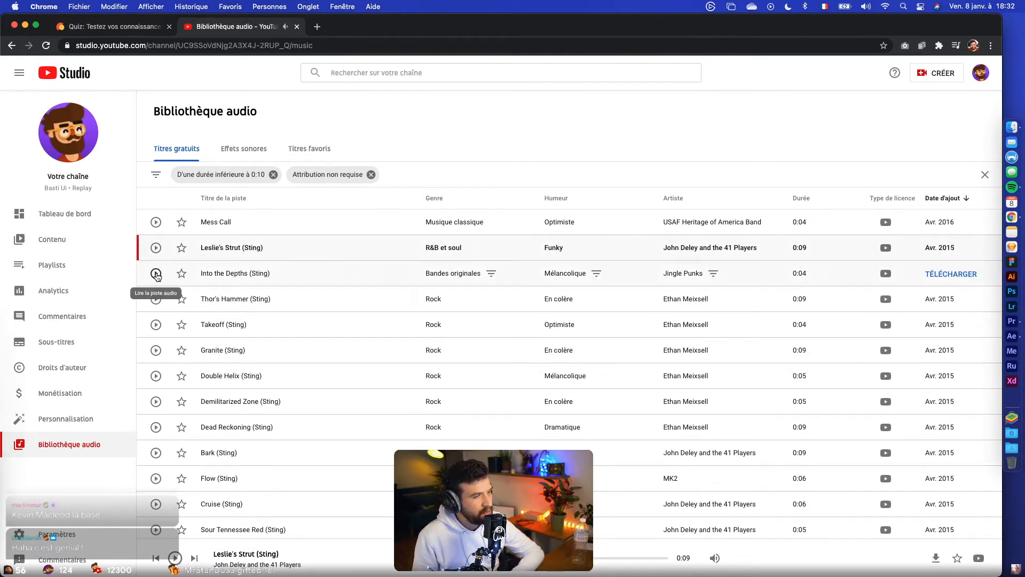
click(1012, 321)
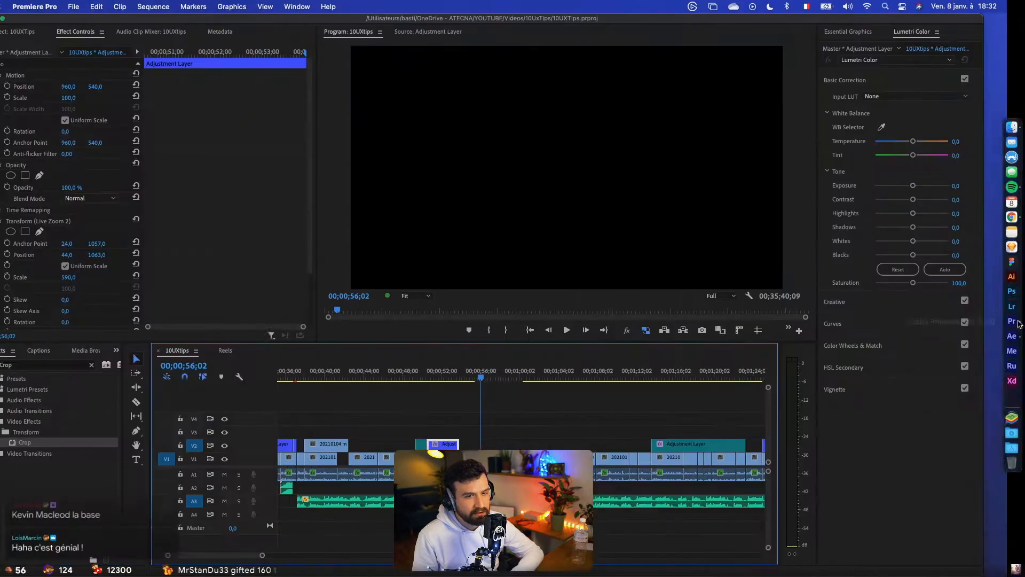
click(469, 373)
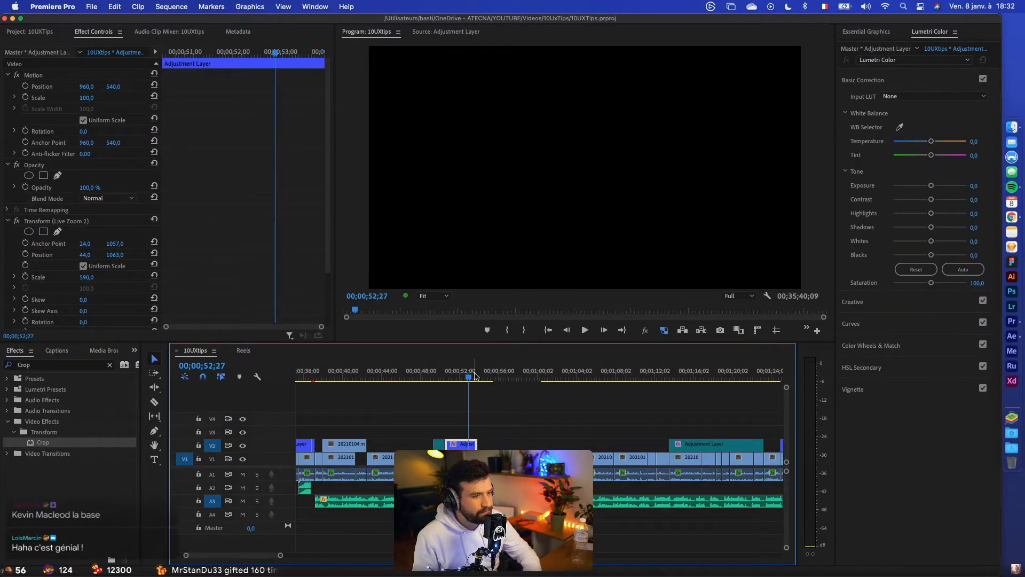
key(space)
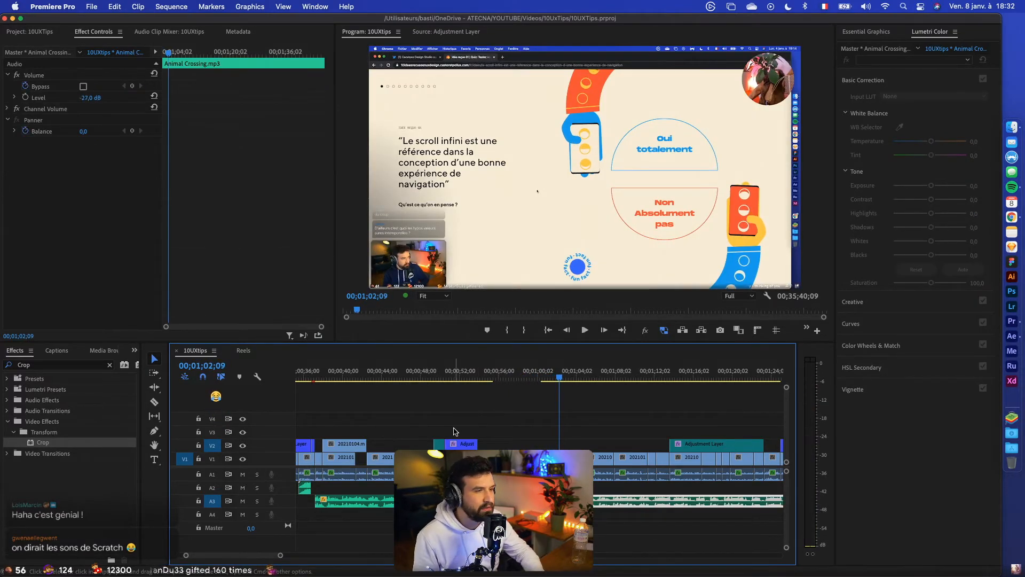
Switch back to Chrome's audio library and listen to Leslie's Strut, Into the Depths, Thor's Hammer, Takeoff and Granite
key(super+Tab)
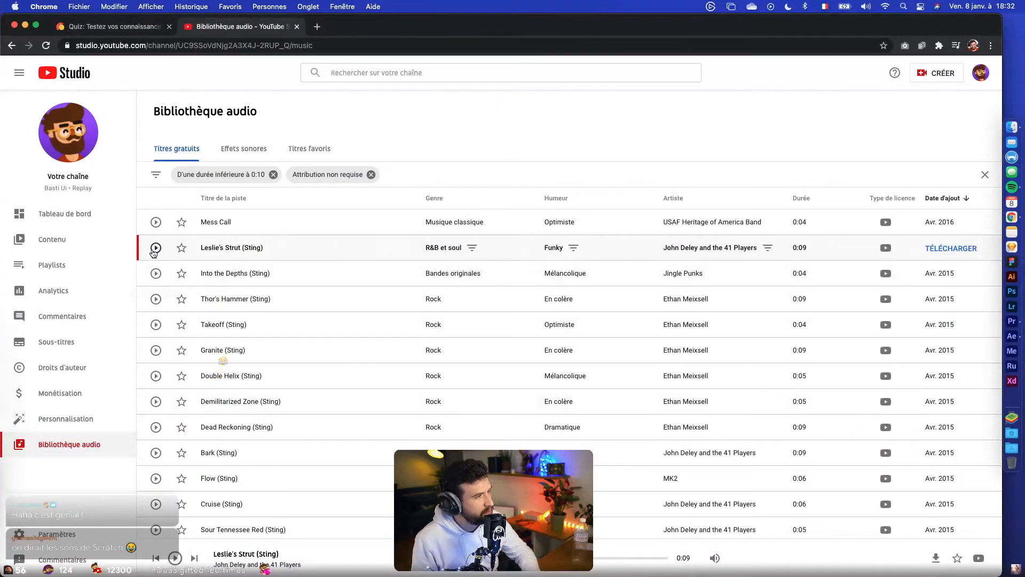
click(155, 248)
click(156, 273)
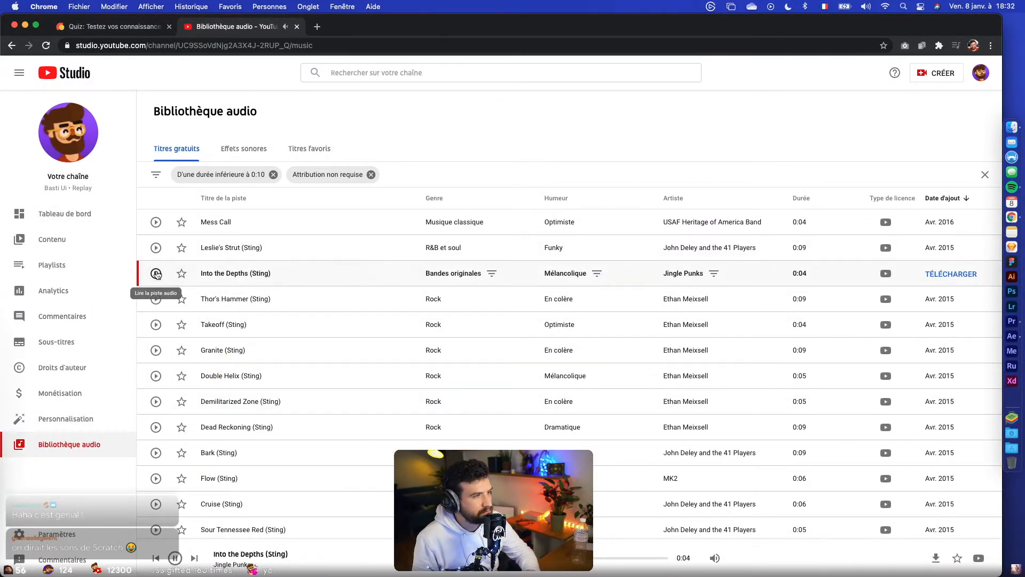
click(156, 299)
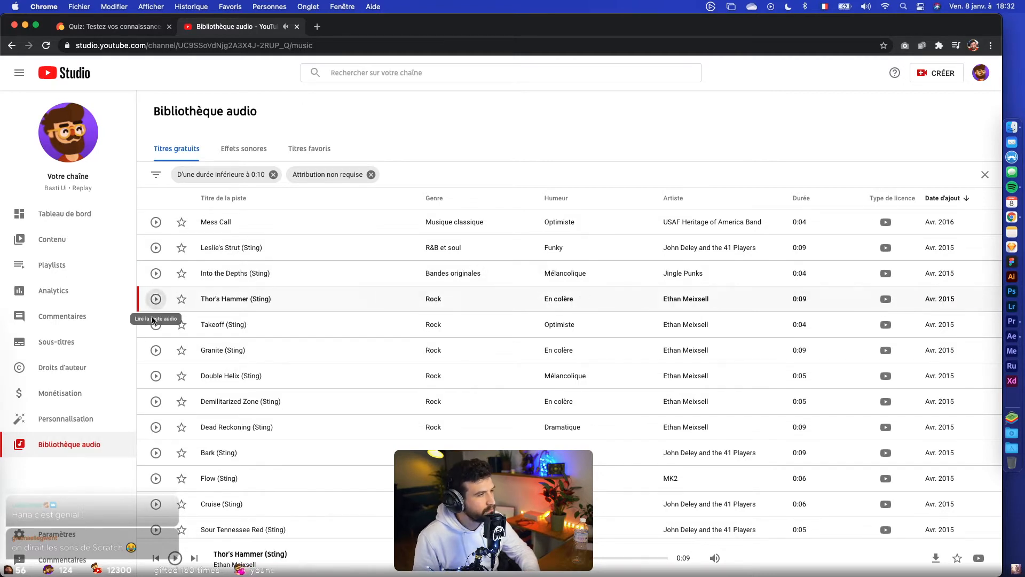
click(156, 324)
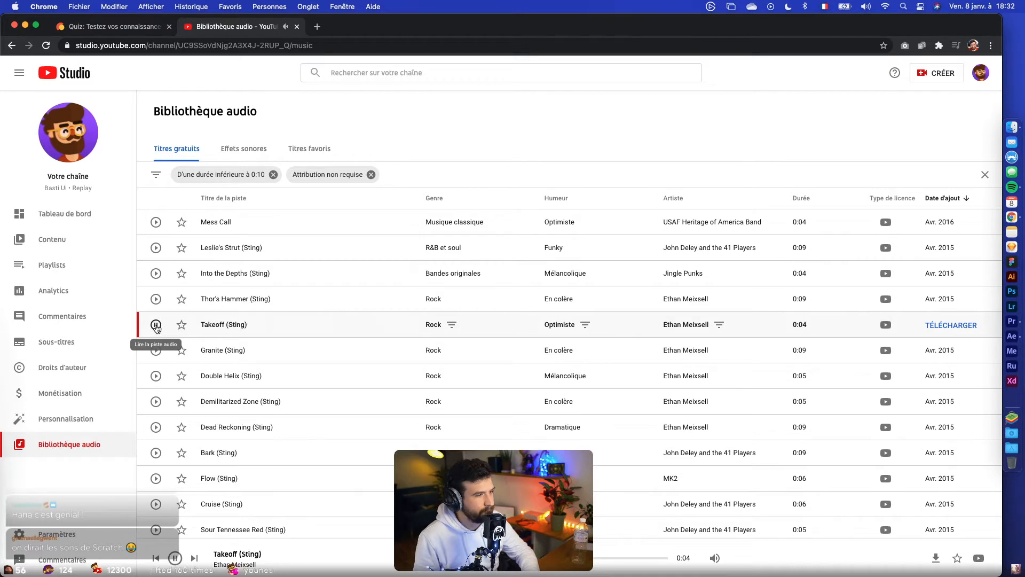
click(156, 350)
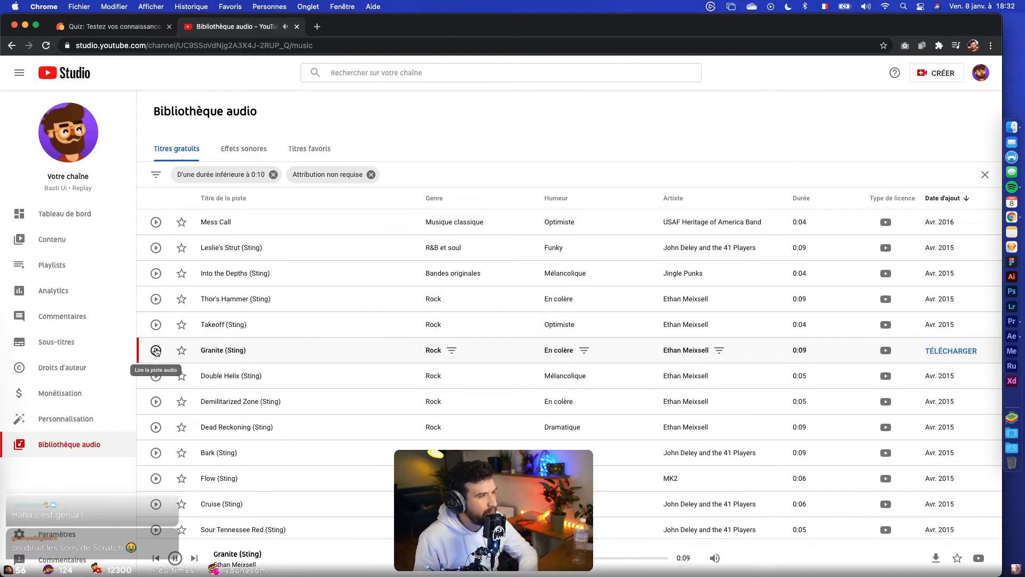
Listen to the rock tracks Double Helix (Sting) and Demilitarized Zone (Sting)
click(156, 375)
scroll(154, 379, down, 1)
scroll(154, 381, down, 1)
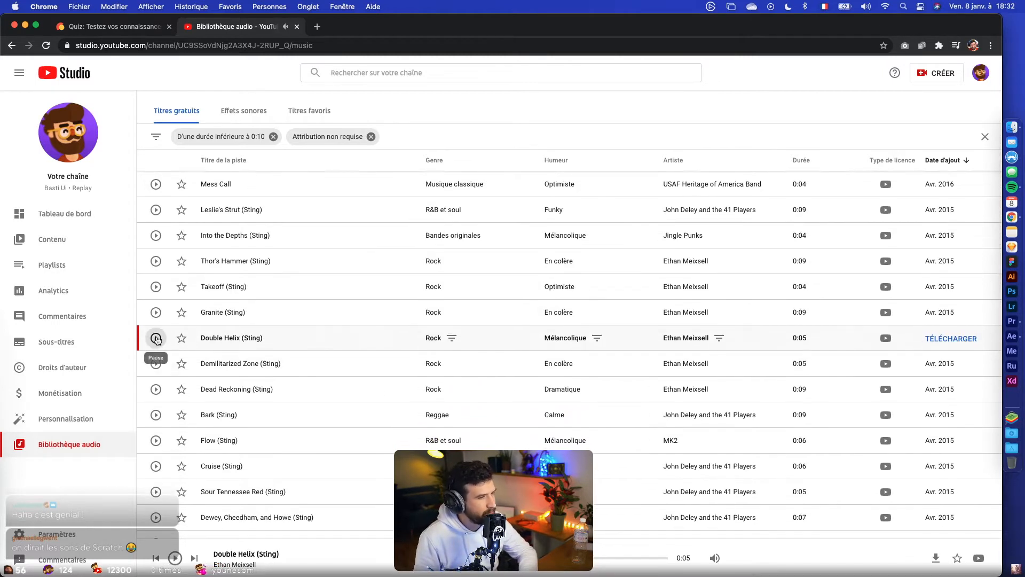
click(156, 363)
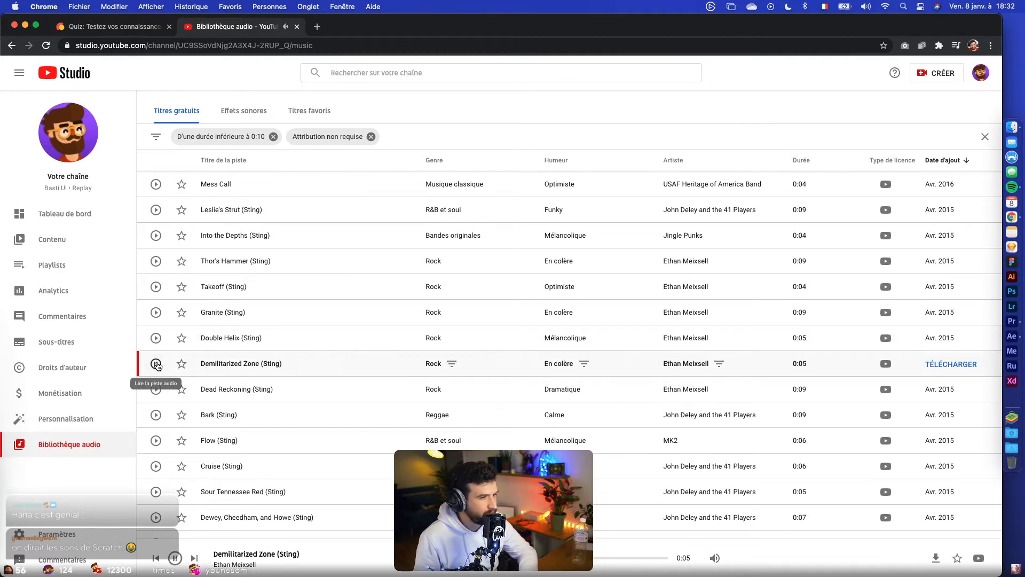
click(156, 363)
Listen to the tracks Bark (Sting), Flow (Sting) and Cruise (Sting)
scroll(154, 388, down, 1)
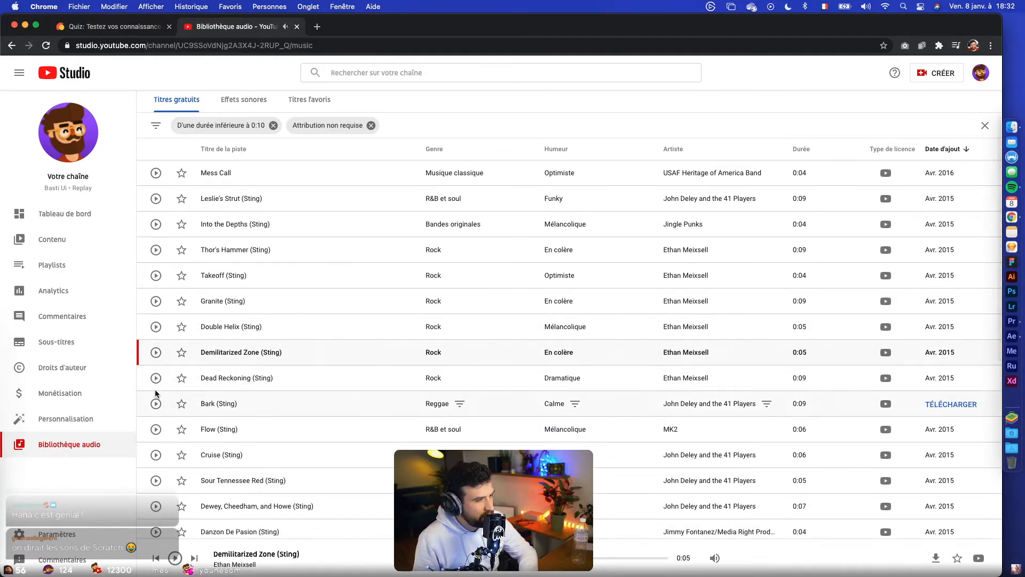
scroll(156, 393, down, 1)
click(155, 378)
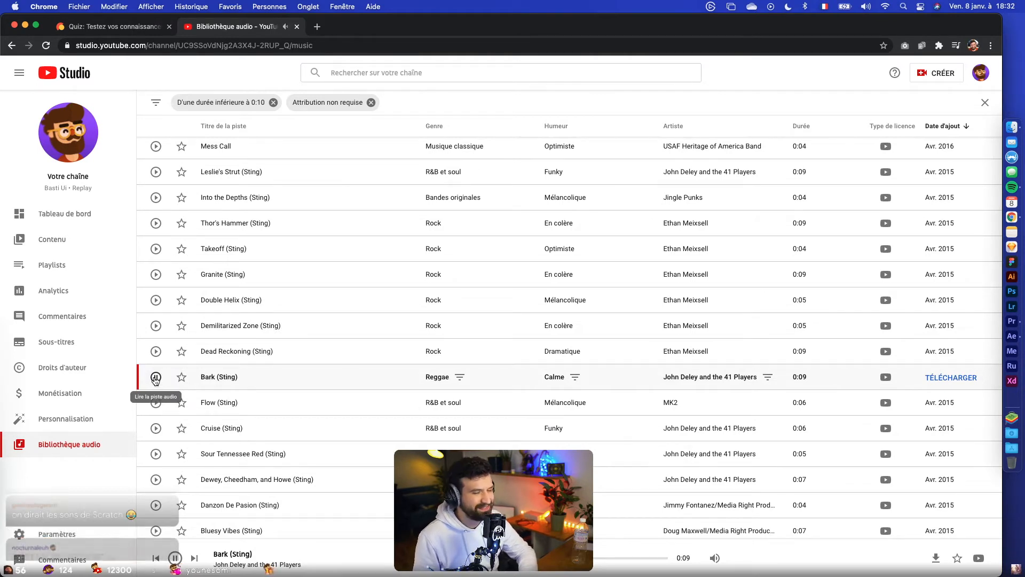
click(155, 378)
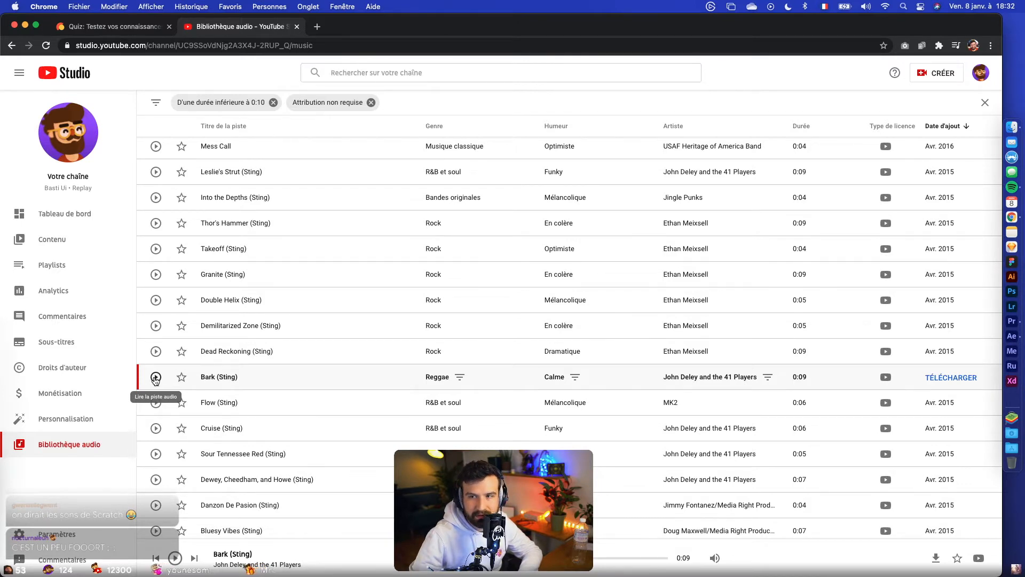
click(156, 403)
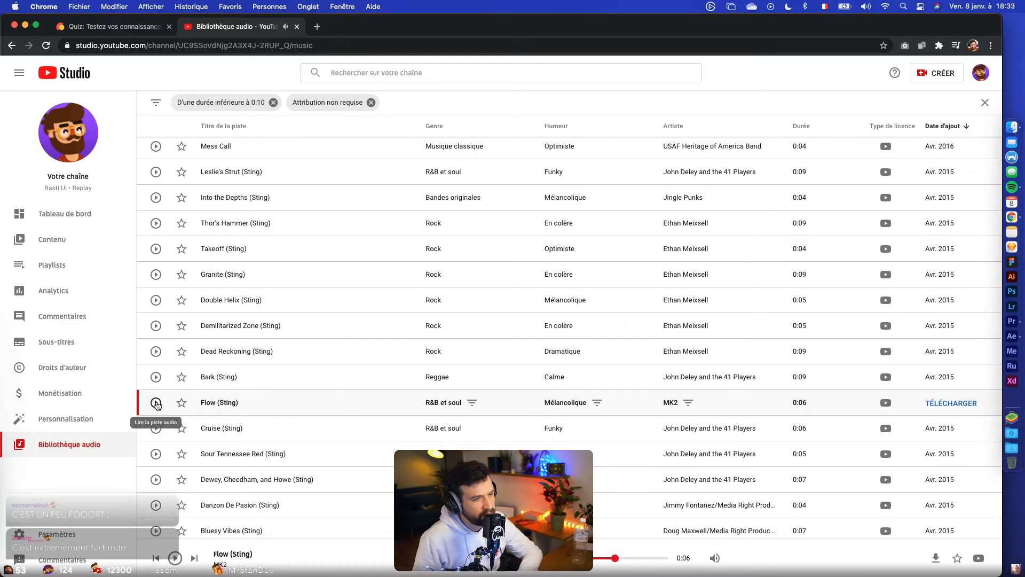
click(156, 428)
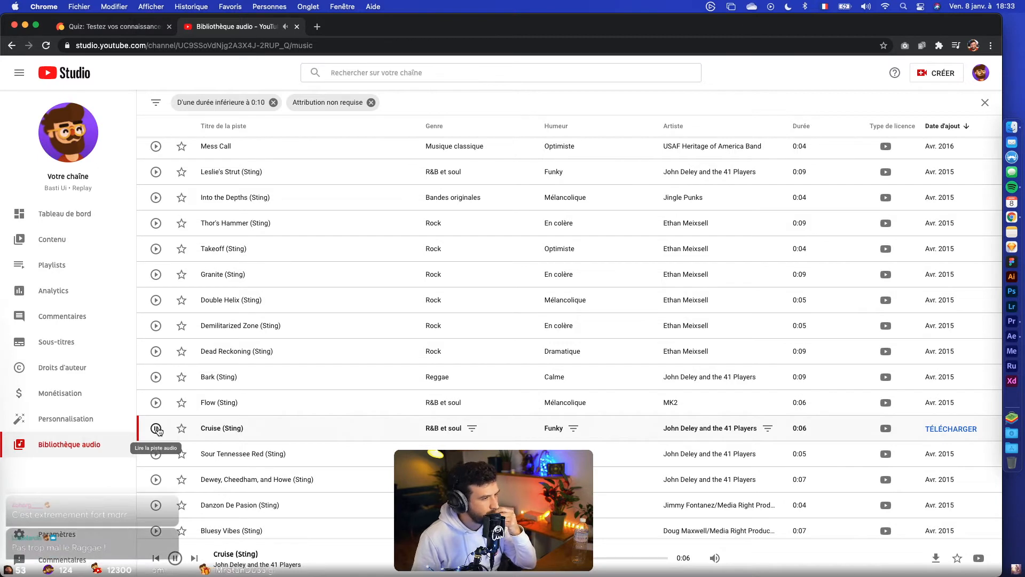
click(156, 429)
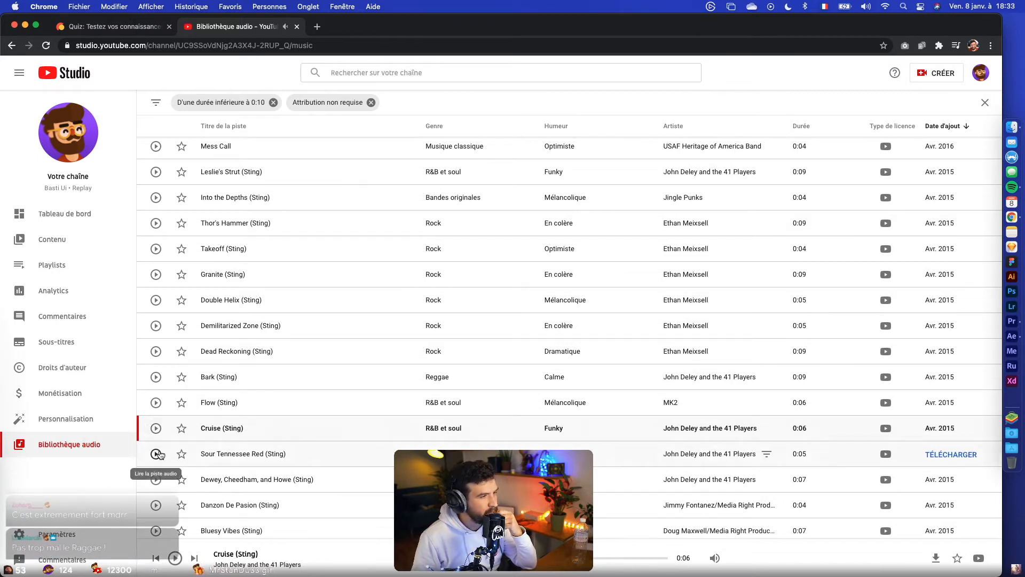
Replay Bark (Sting), and listen to Sour Tennessee Red (Sting) and Dewey, Cheedham, and Howe (Sting)
click(156, 377)
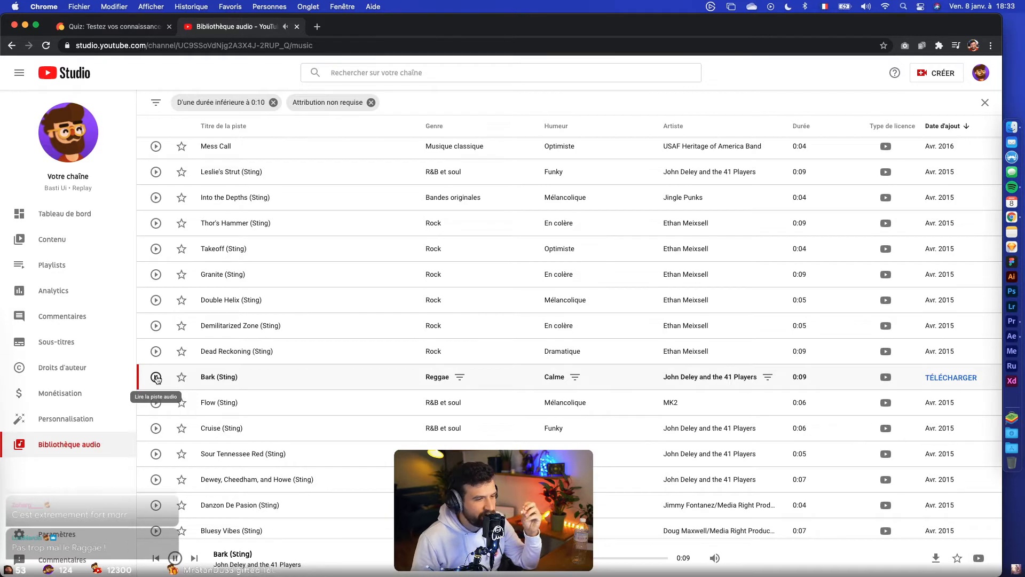
click(156, 377)
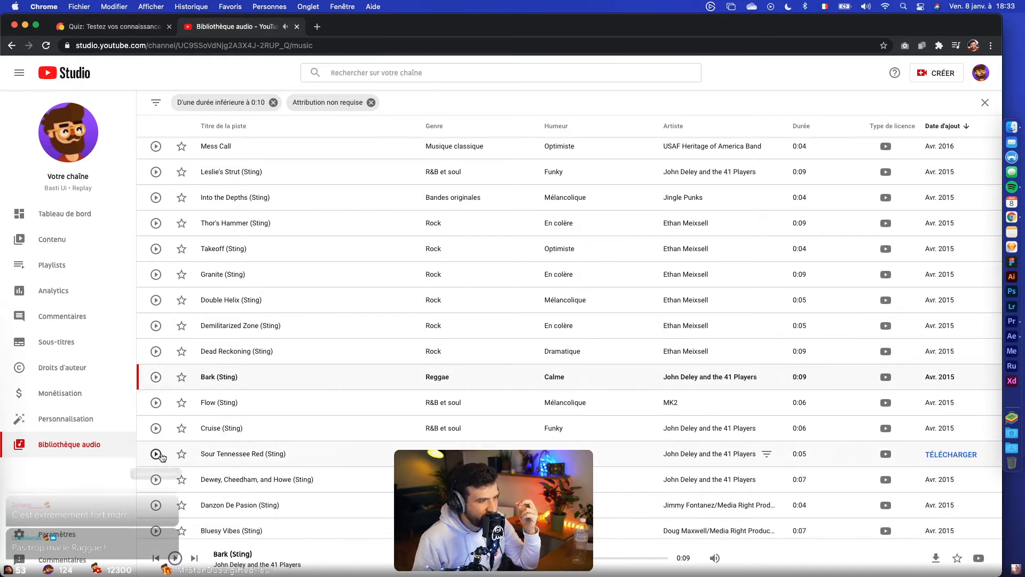
click(156, 377)
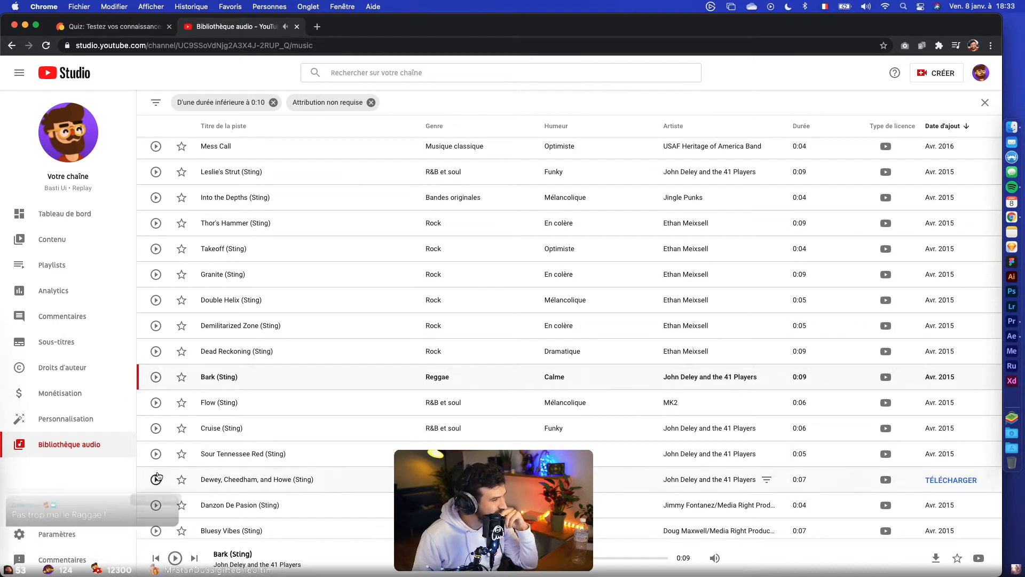
click(156, 454)
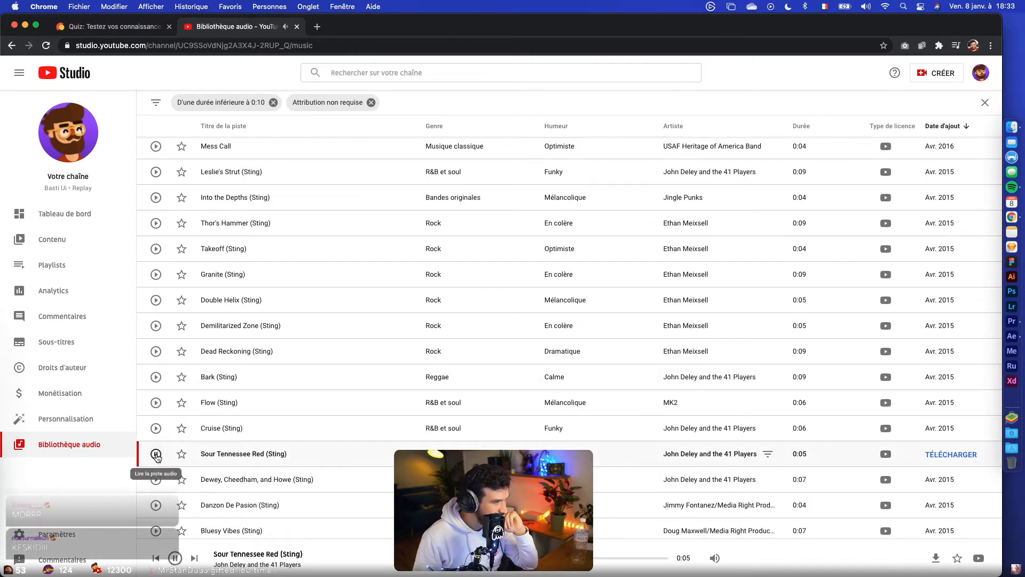
click(156, 480)
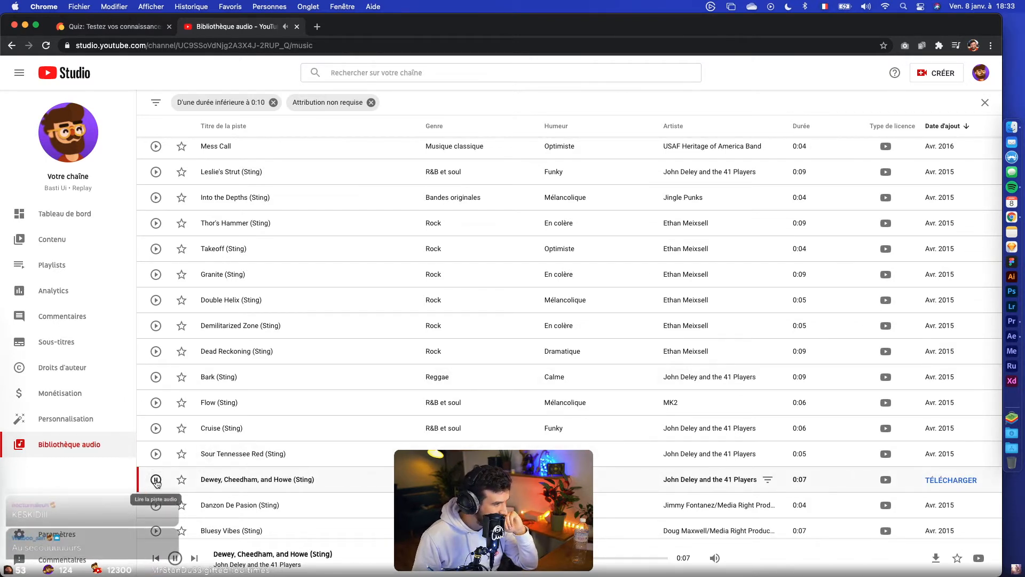
Compare Danzon De Pasion (Sting) with Bluesy Vibes (Sting) by ear, and download Danzon De Pasion (Sting)
scroll(156, 480, down, 2)
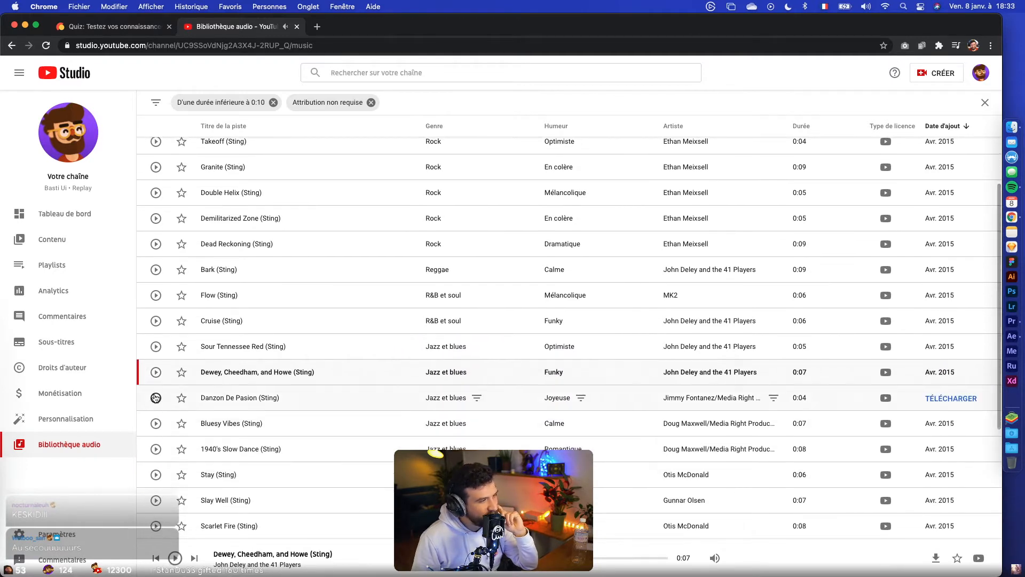
click(155, 397)
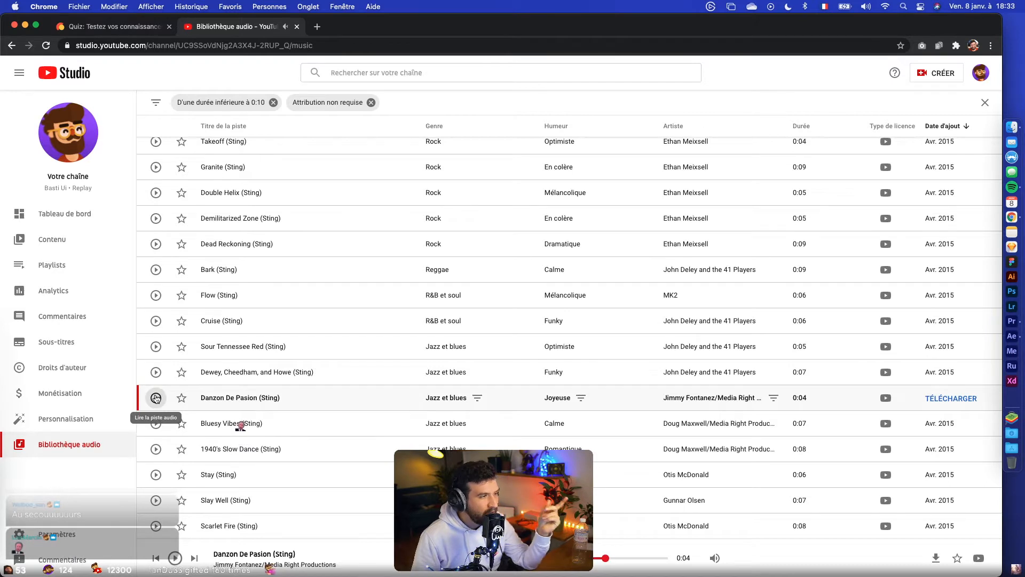
click(156, 398)
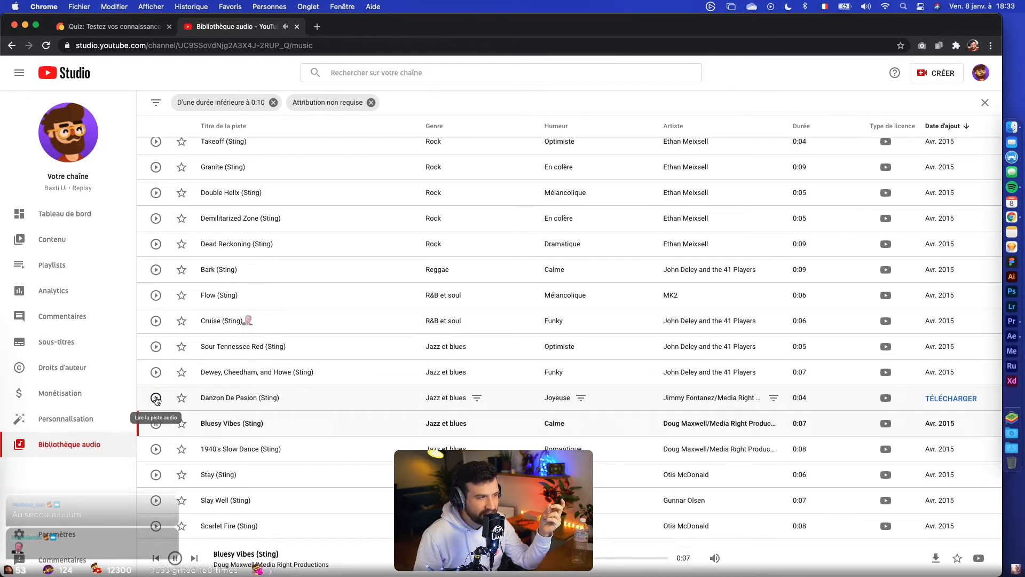
click(156, 398)
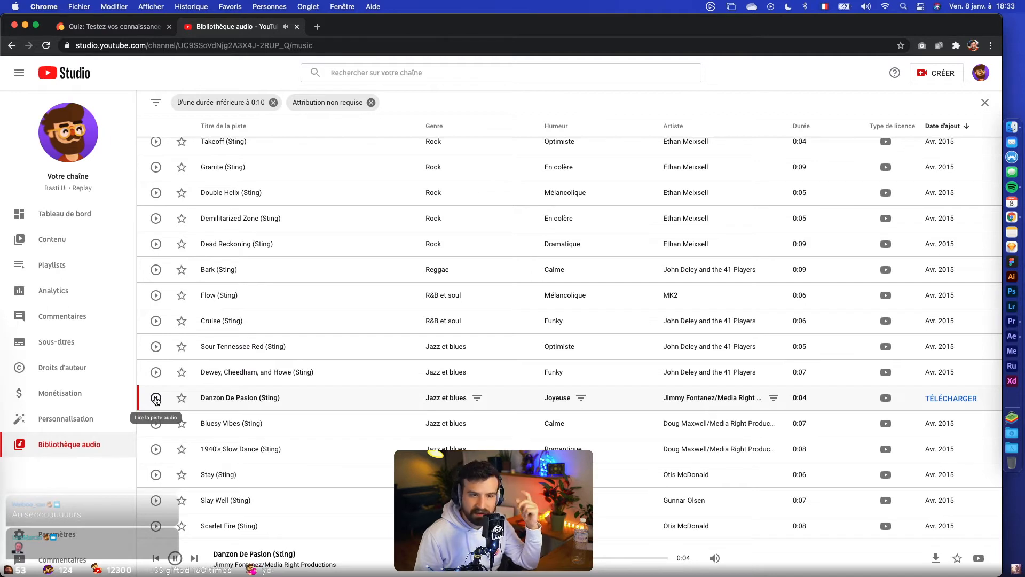
click(157, 399)
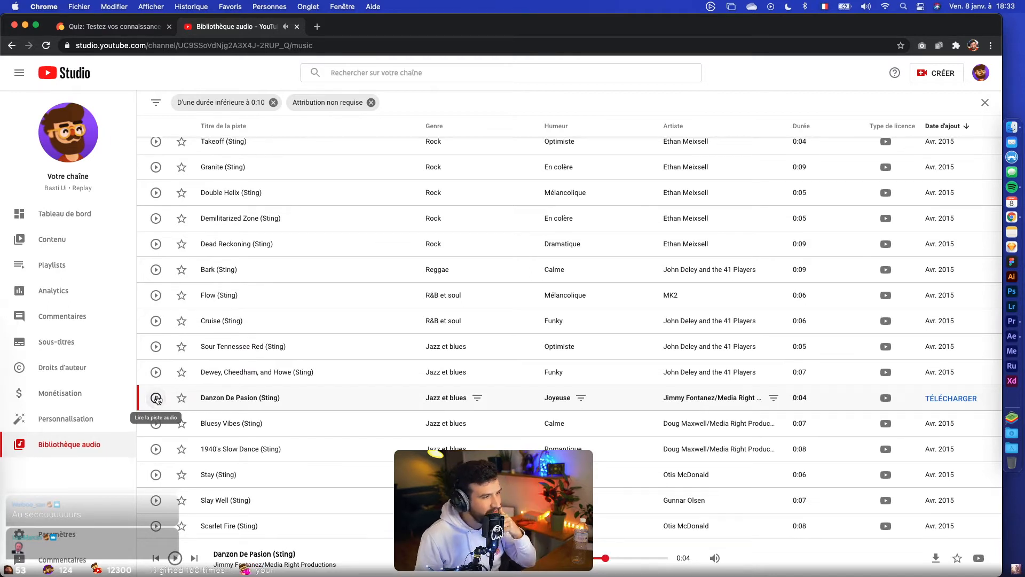
click(156, 424)
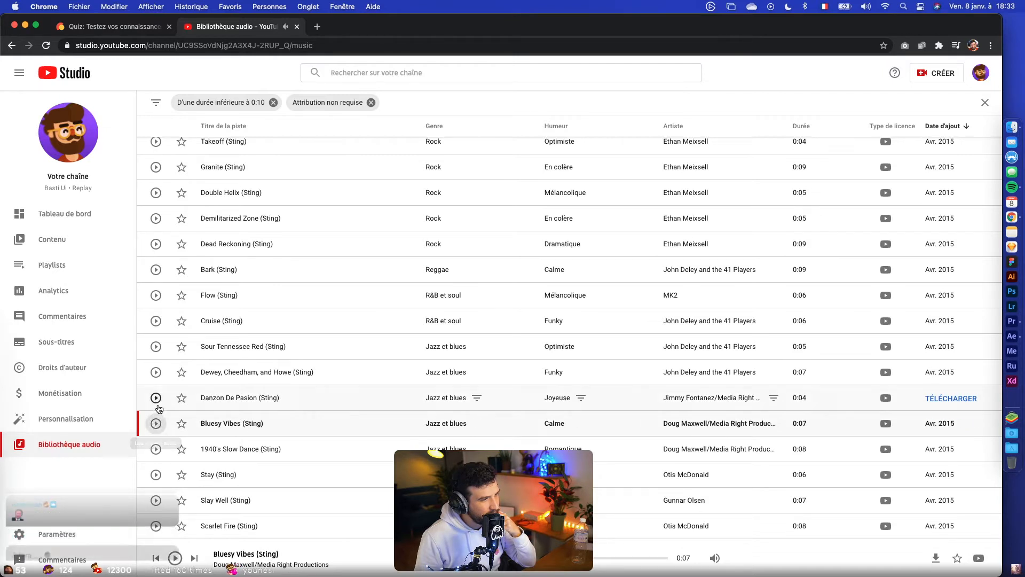
click(156, 398)
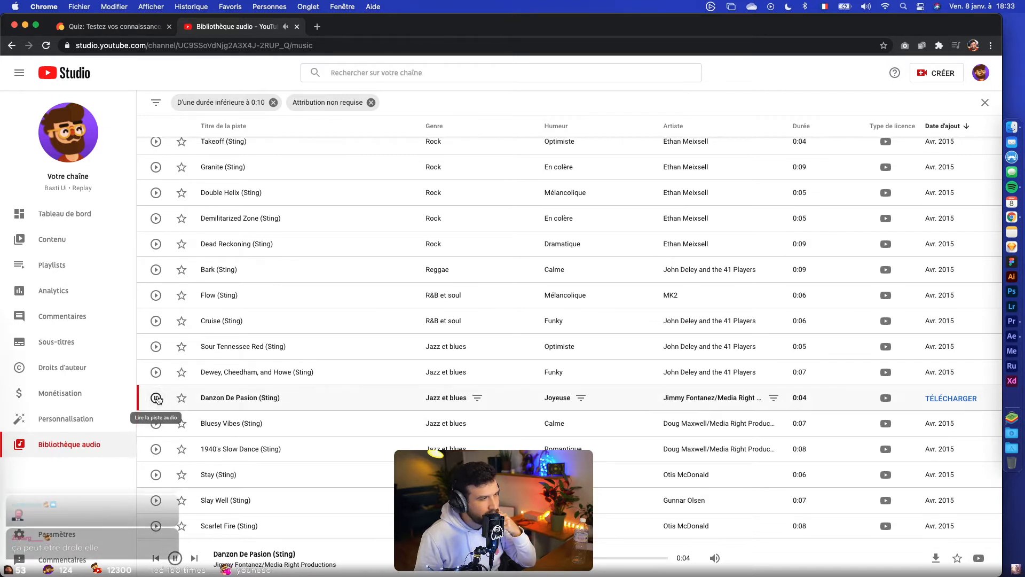
click(948, 399)
Listen to 1940's Slow Dance (Sting) and Stay (Sting) while looking through the hip-hop tracks further down the list
scroll(168, 443, down, 1)
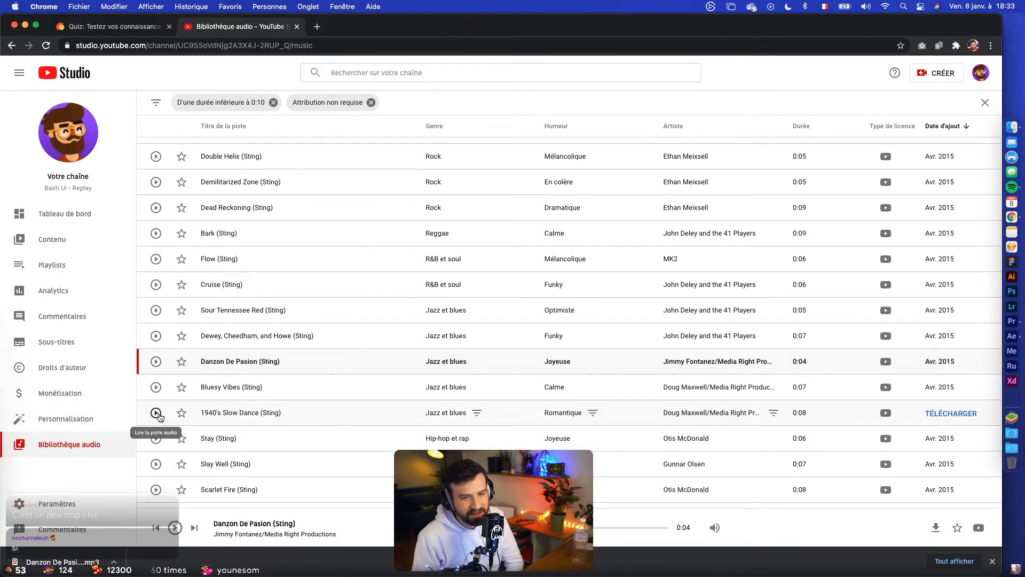
click(155, 413)
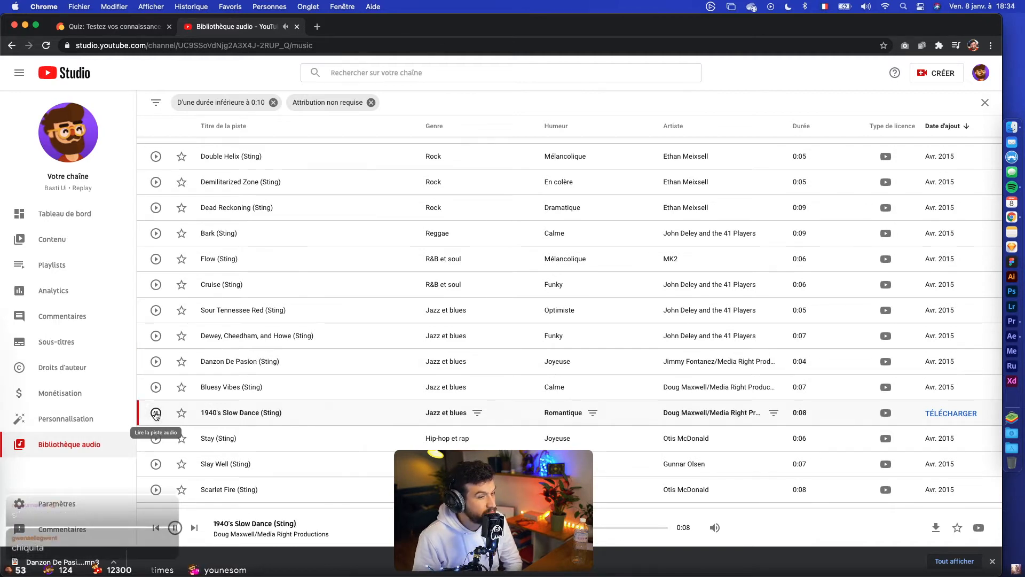
click(155, 438)
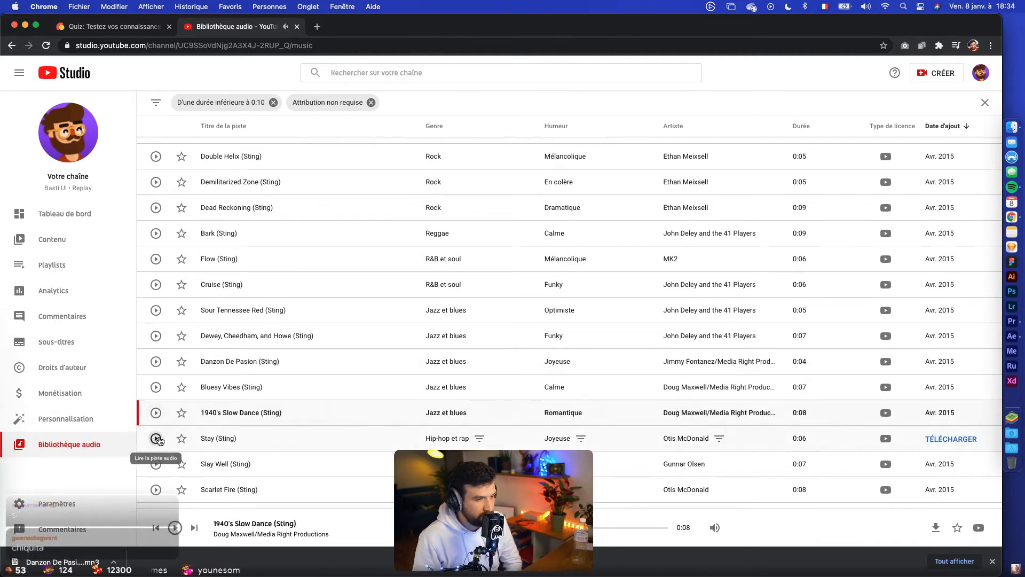
scroll(162, 439, down, 1)
scroll(162, 435, down, 7)
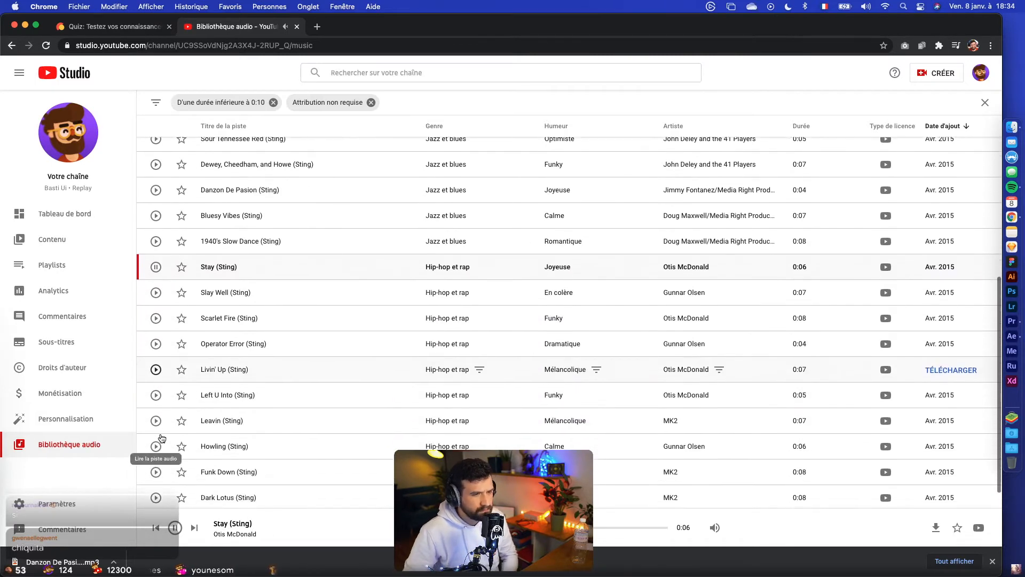
scroll(194, 382, up, 2)
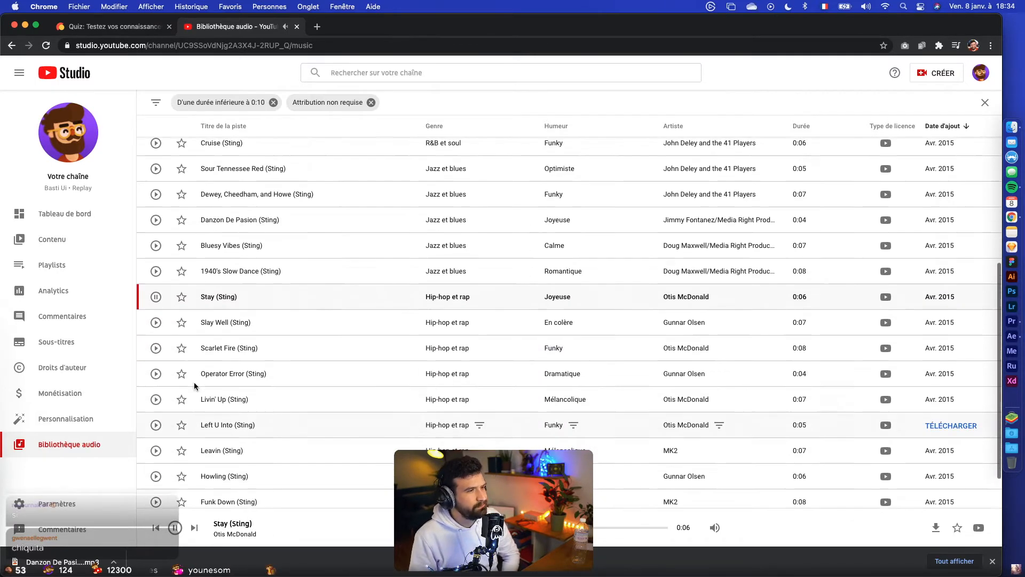
Stop Stay (Sting), and listen to Slay Well (Sting) and Scarlet Fire (Sting)
click(156, 298)
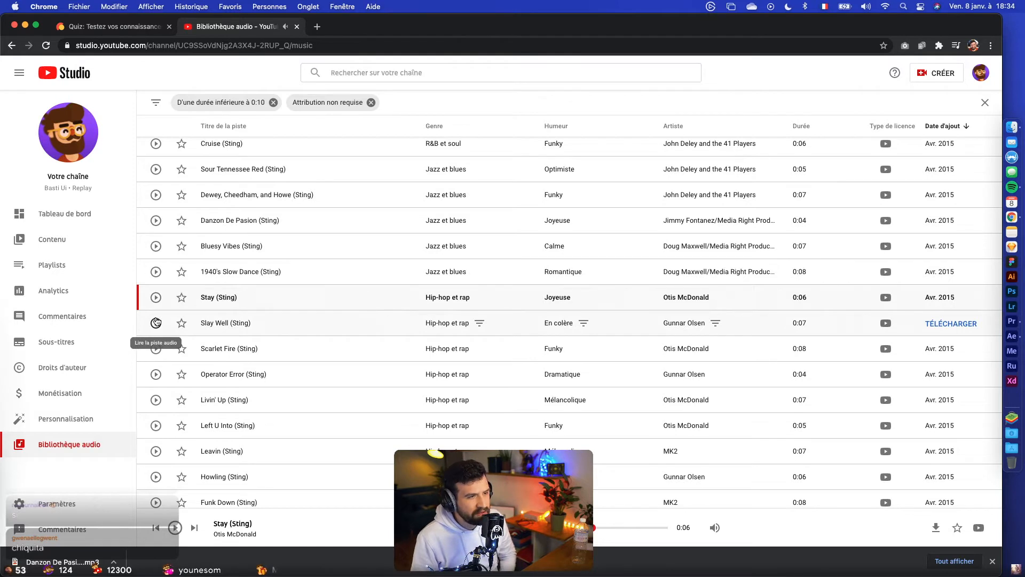
click(156, 323)
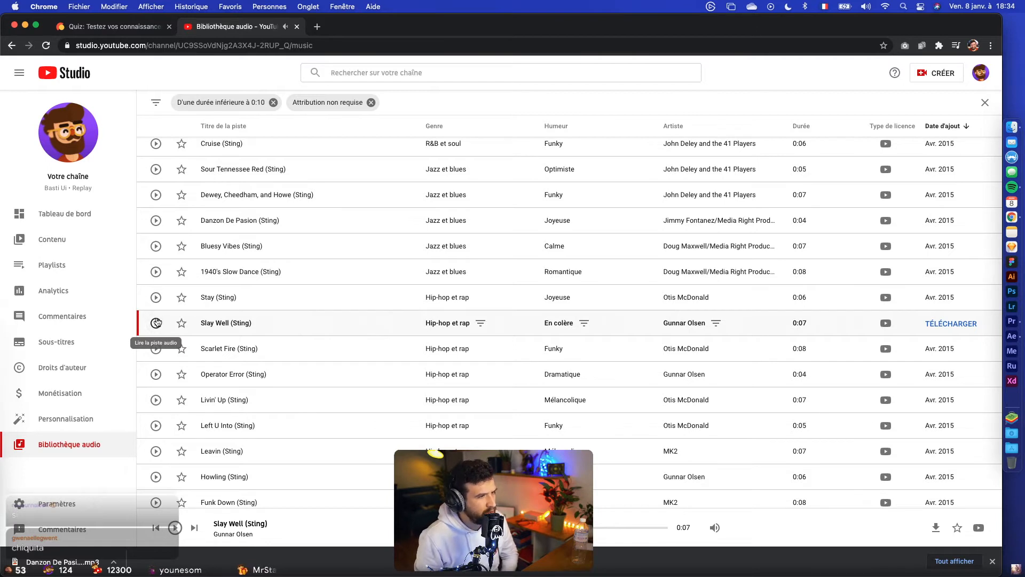
click(156, 349)
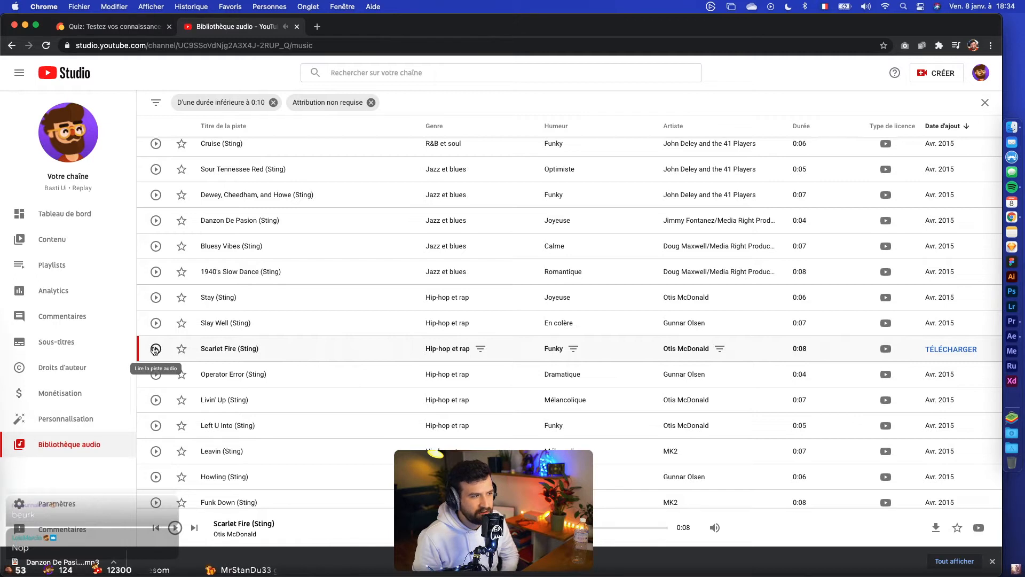
click(156, 349)
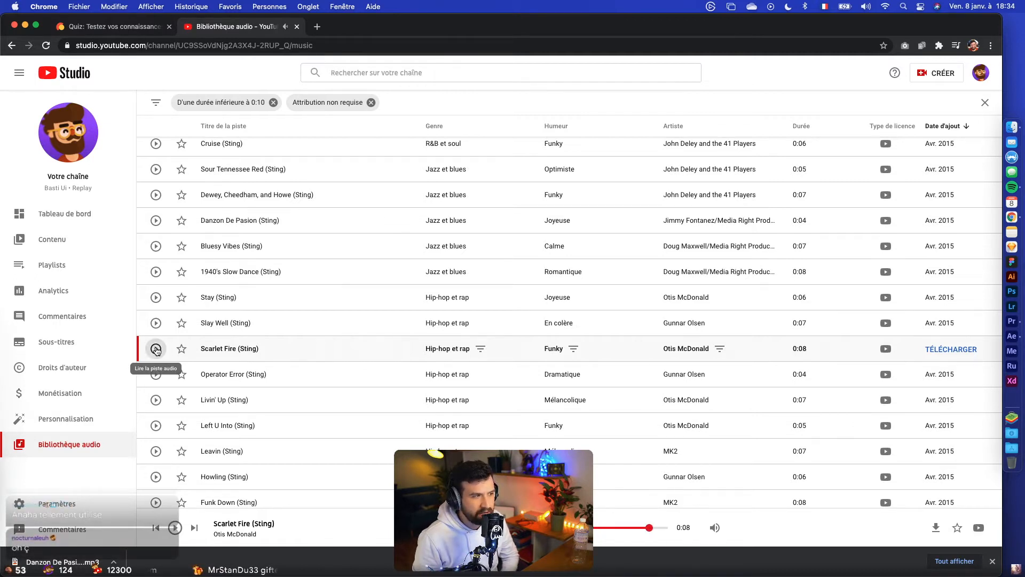
click(156, 350)
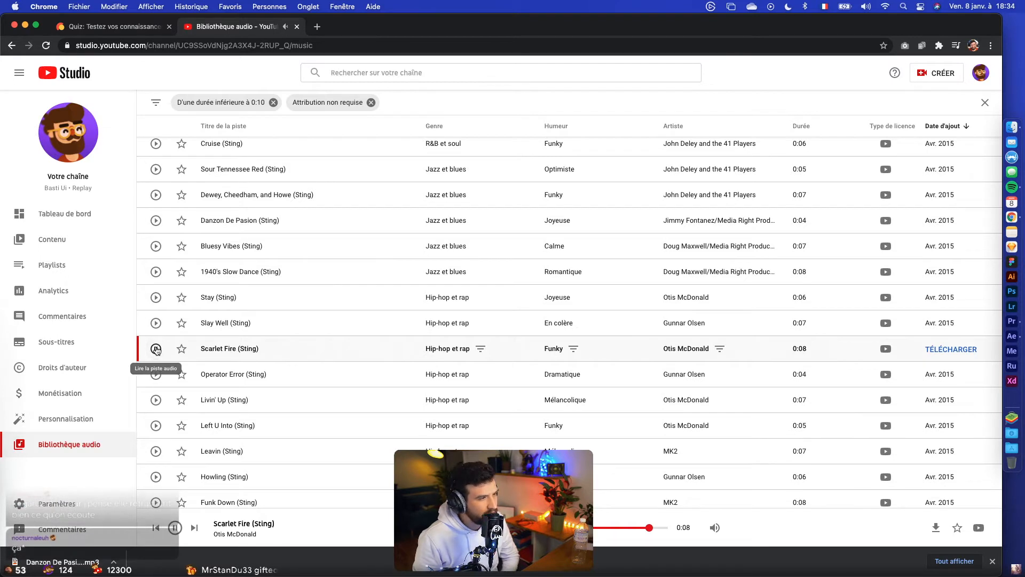
click(156, 349)
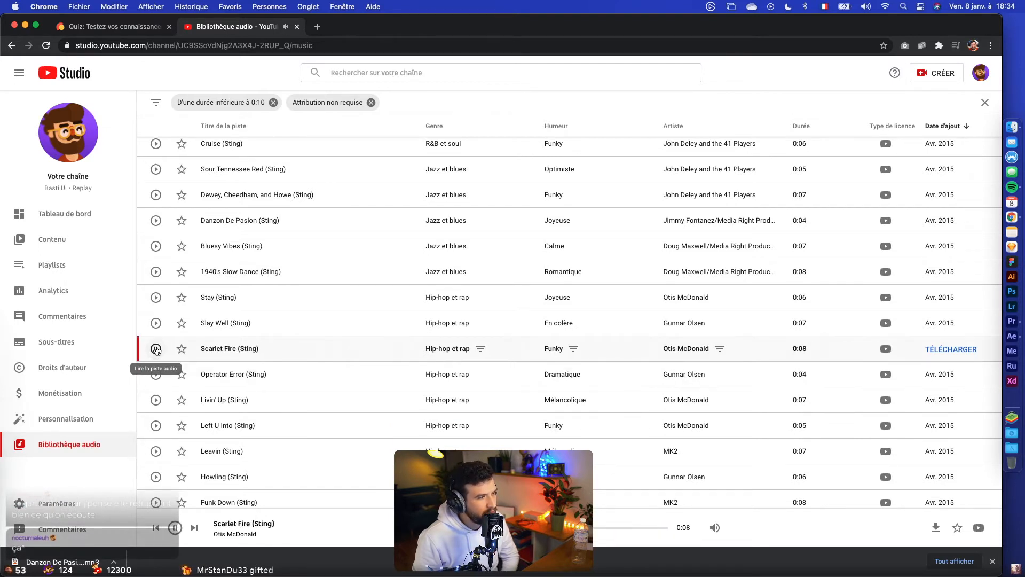
Listen to the hip-hop tracks Operator Error (Sting), Livin' Up (Sting) and Left U Into (Sting)
click(156, 374)
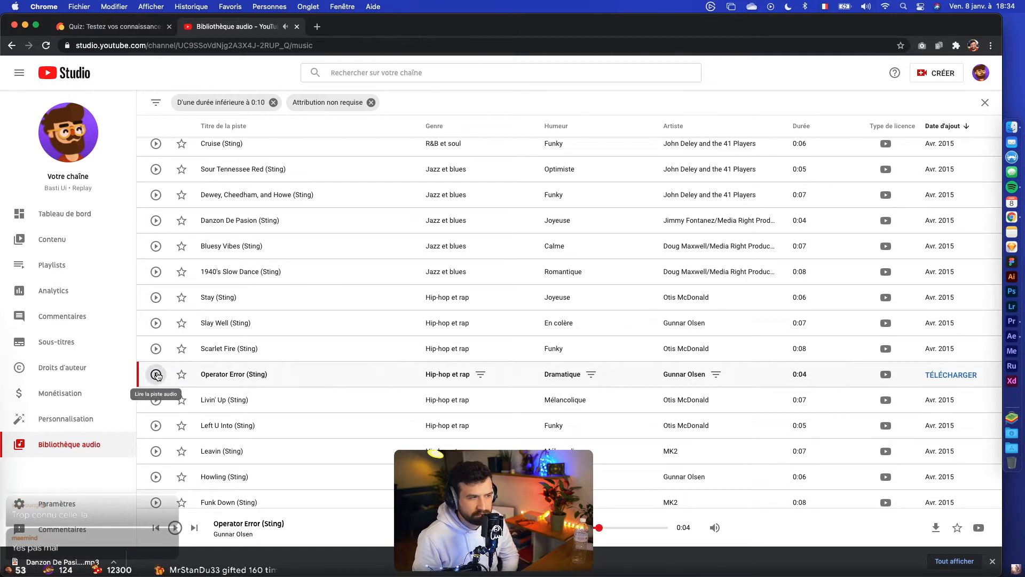
click(156, 400)
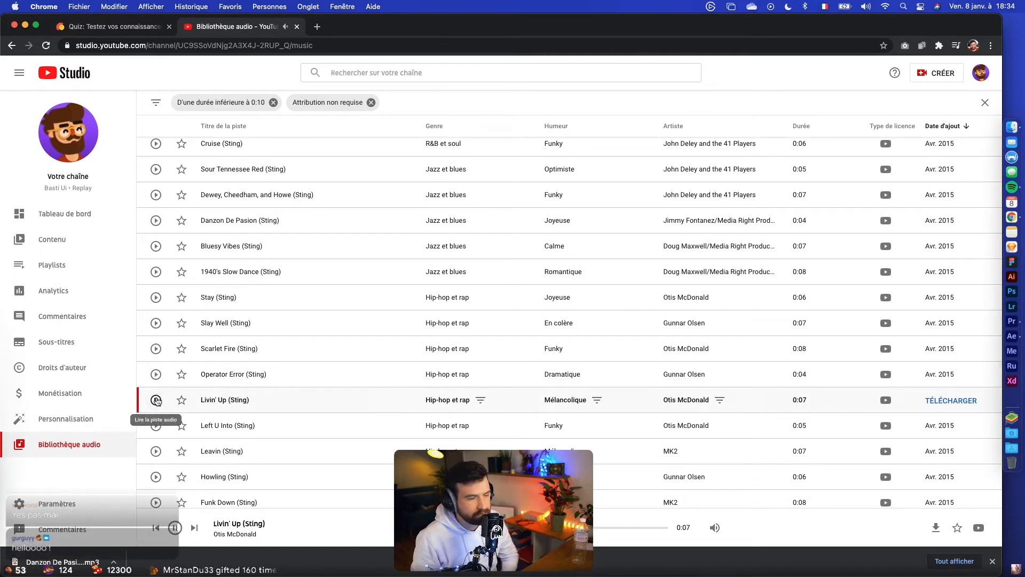
click(156, 426)
scroll(156, 426, down, 3)
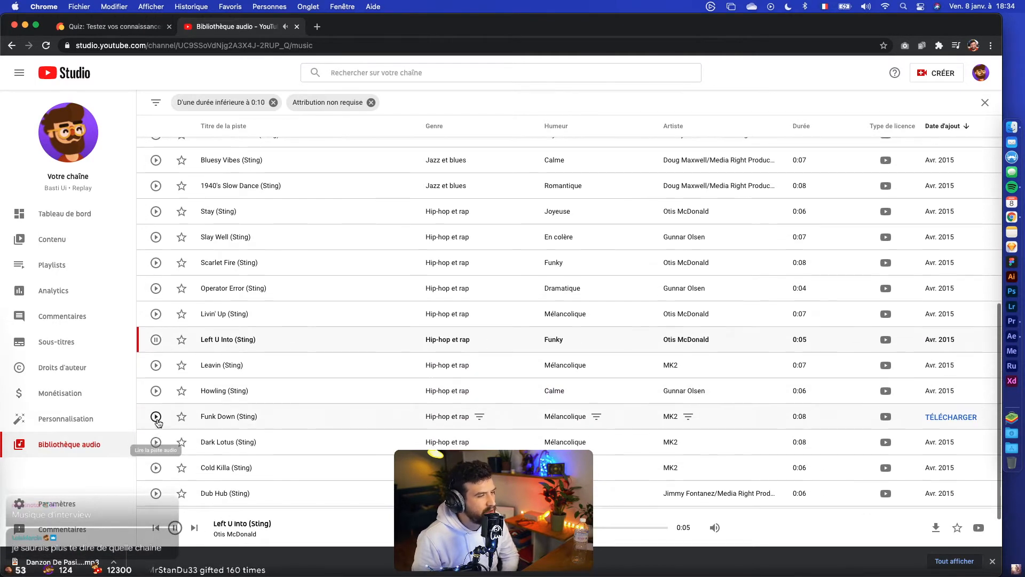
click(155, 342)
Listen to Leavin (Sting) and Howling (Sting)
click(156, 366)
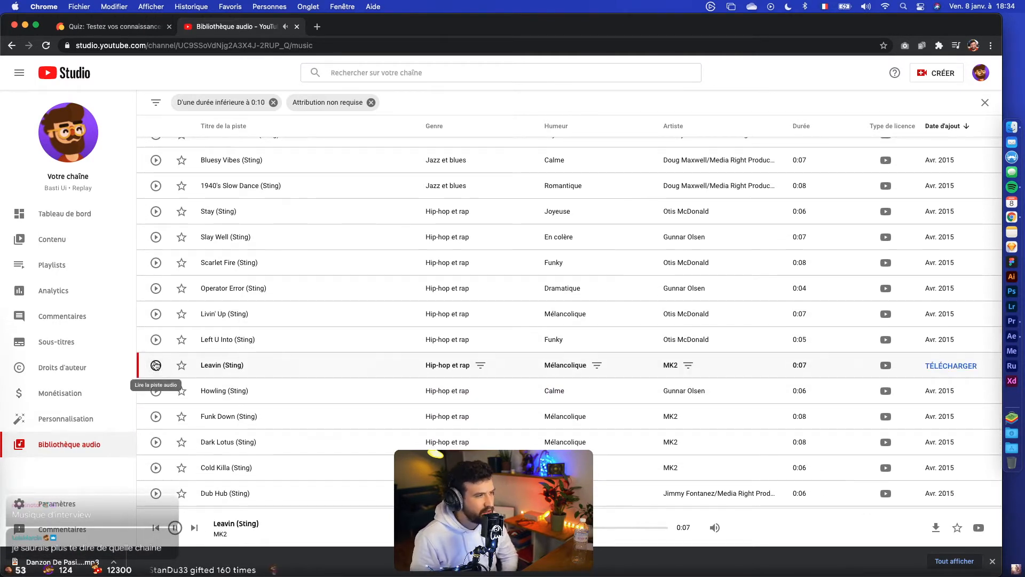
click(156, 365)
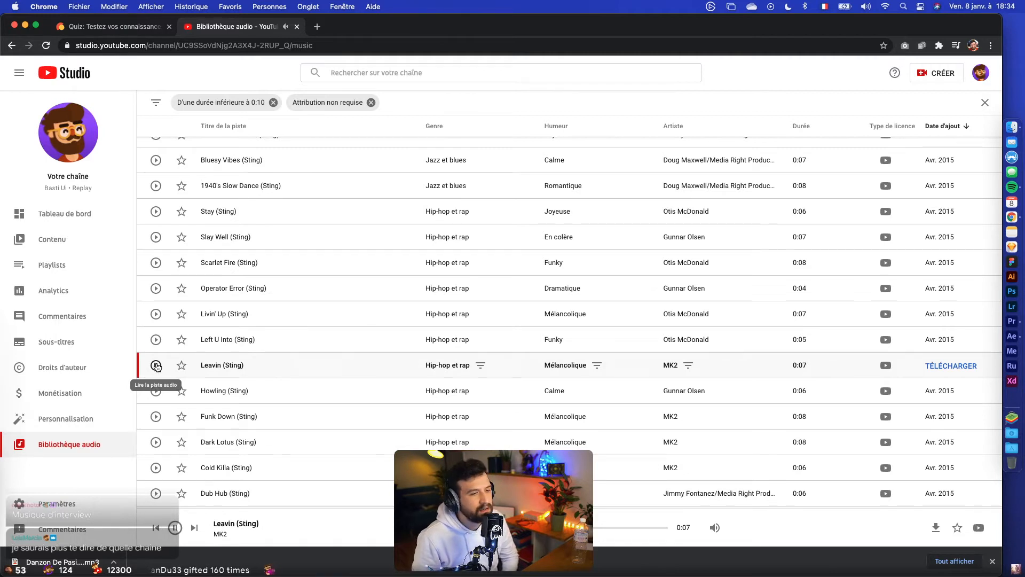
click(156, 391)
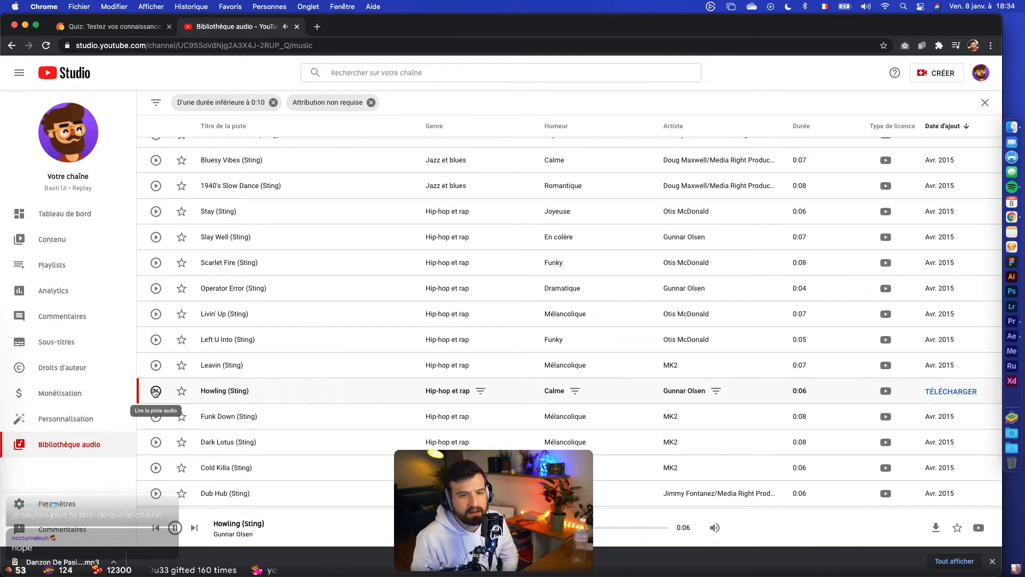
click(156, 392)
Listen to Funk Down (Sting), Dark Lotus (Sting) and Cold Killa (Sting)
click(156, 415)
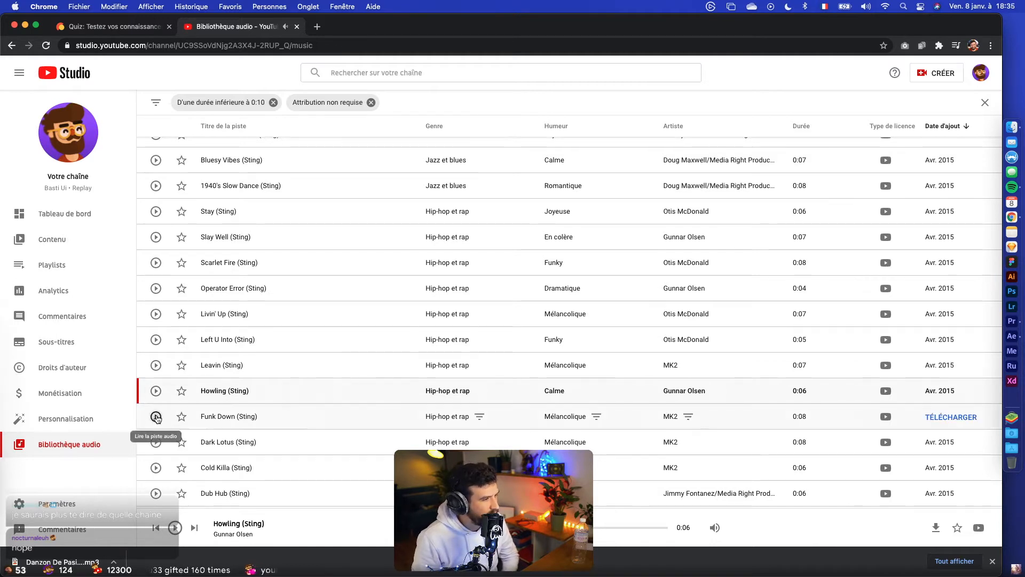
scroll(155, 401, down, 1)
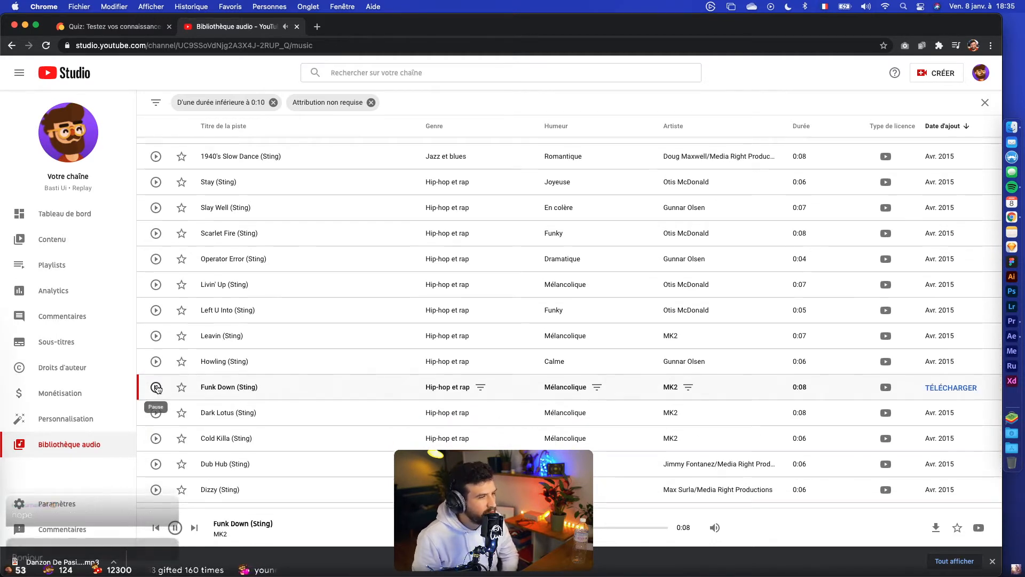
click(155, 388)
click(155, 412)
scroll(158, 415, down, 1)
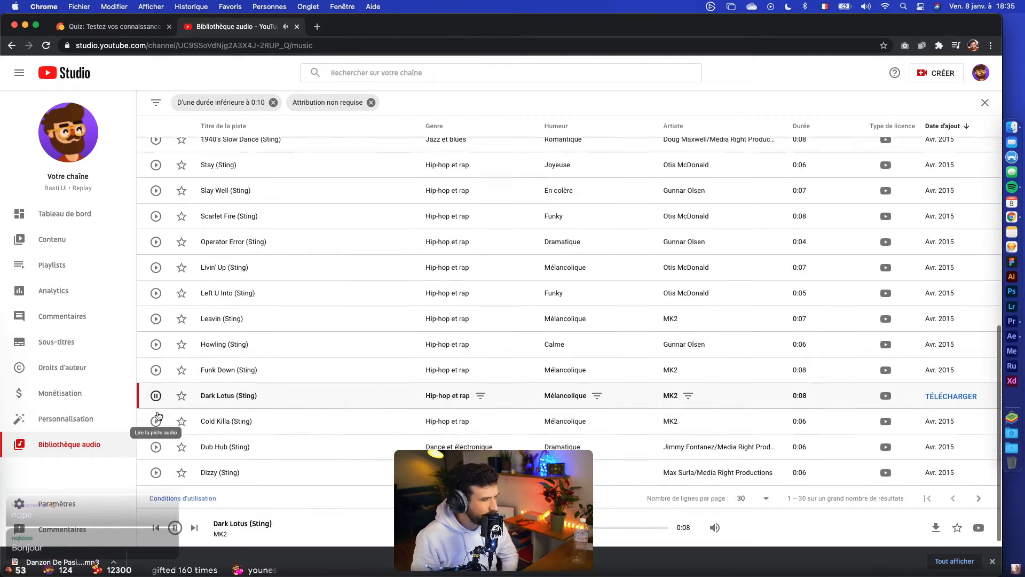
click(156, 415)
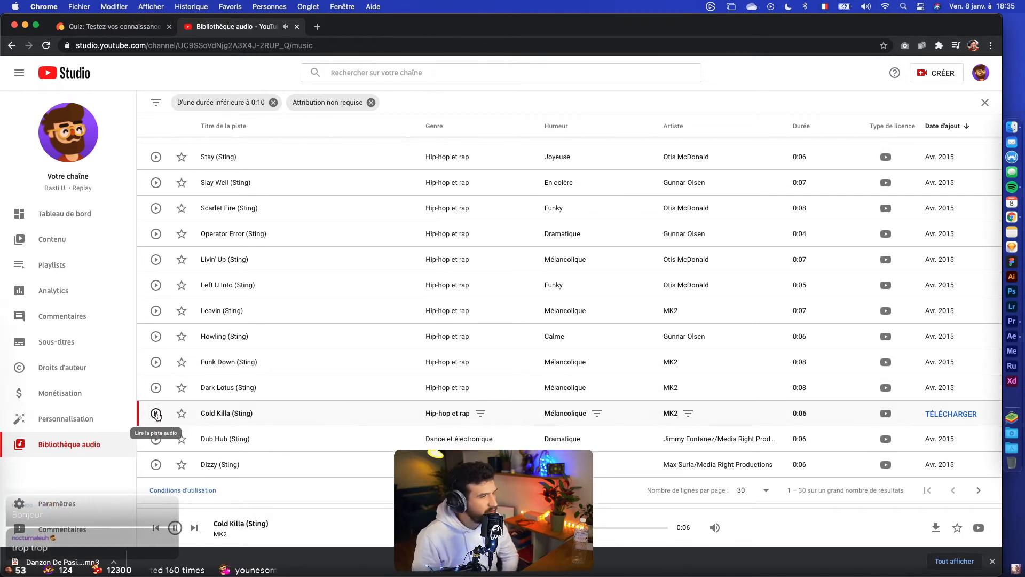
Listen to the last two tracks on this page of results, Dub Hub (Sting) and Dizzy (Sting)
click(156, 440)
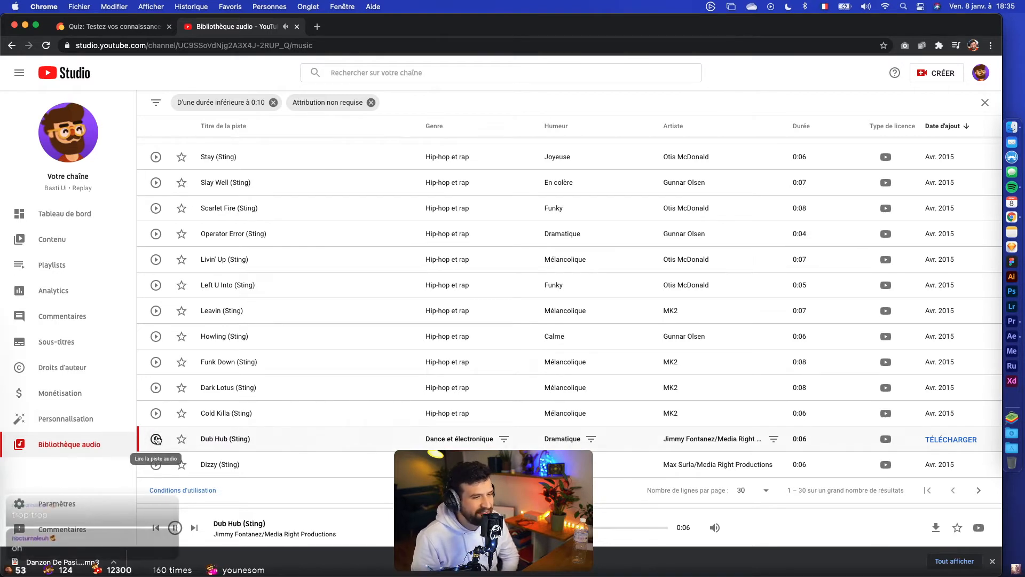
click(156, 439)
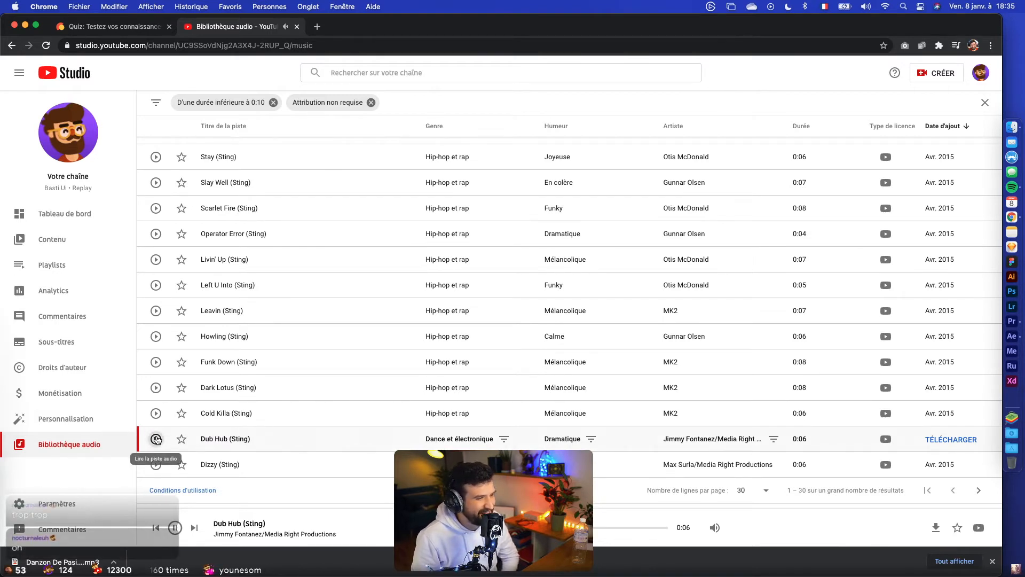
click(156, 465)
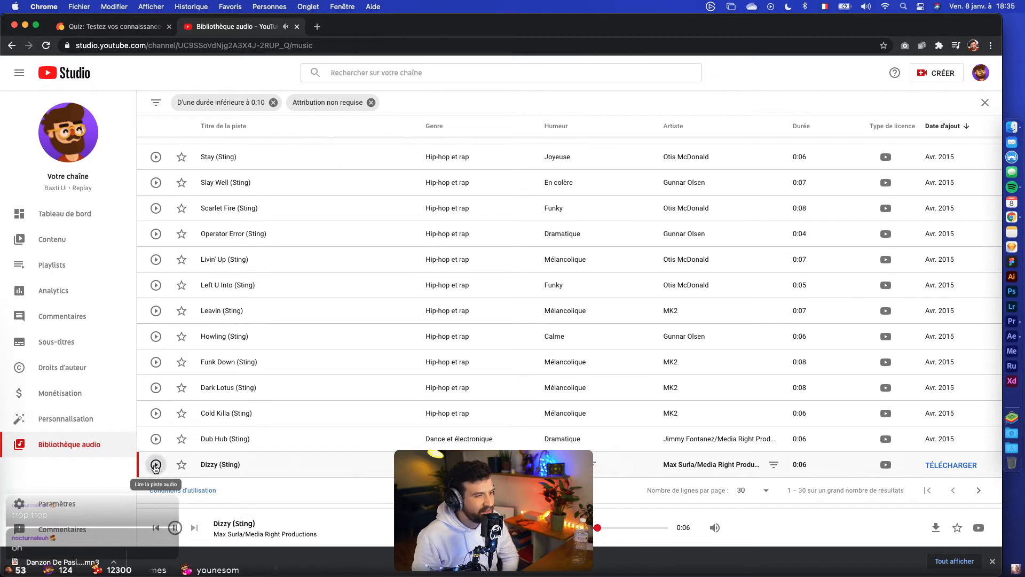
Go to the next page of tracks and listen to Detour (Sting), Cologne 1983 (Sting) and Official National Anthem (Sting)
click(979, 490)
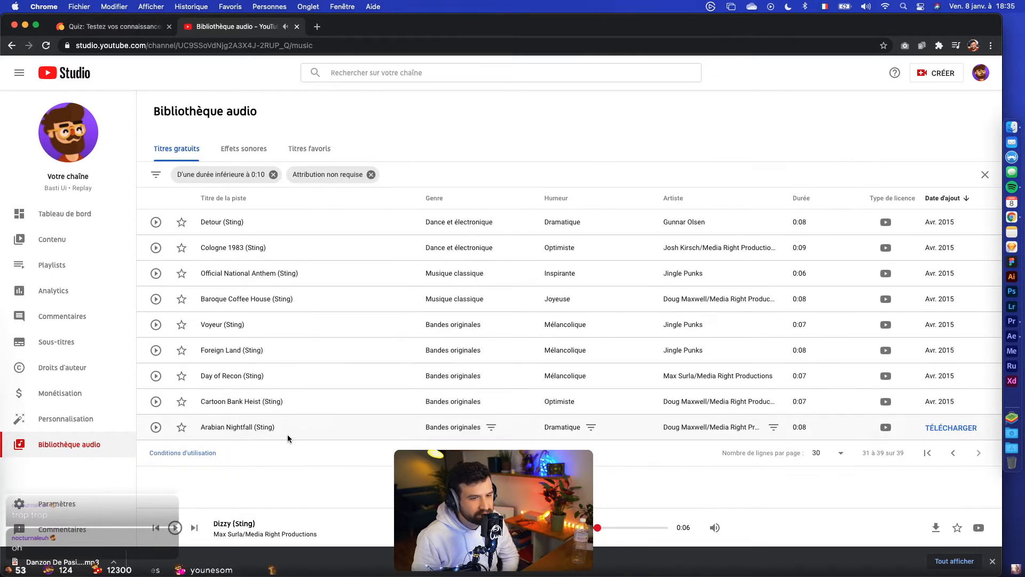
click(156, 222)
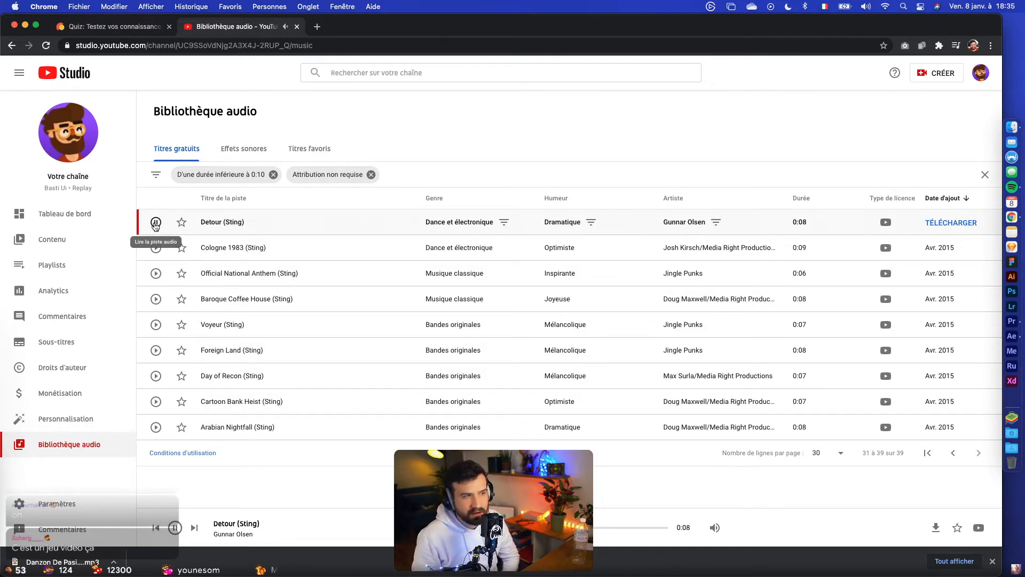
click(156, 248)
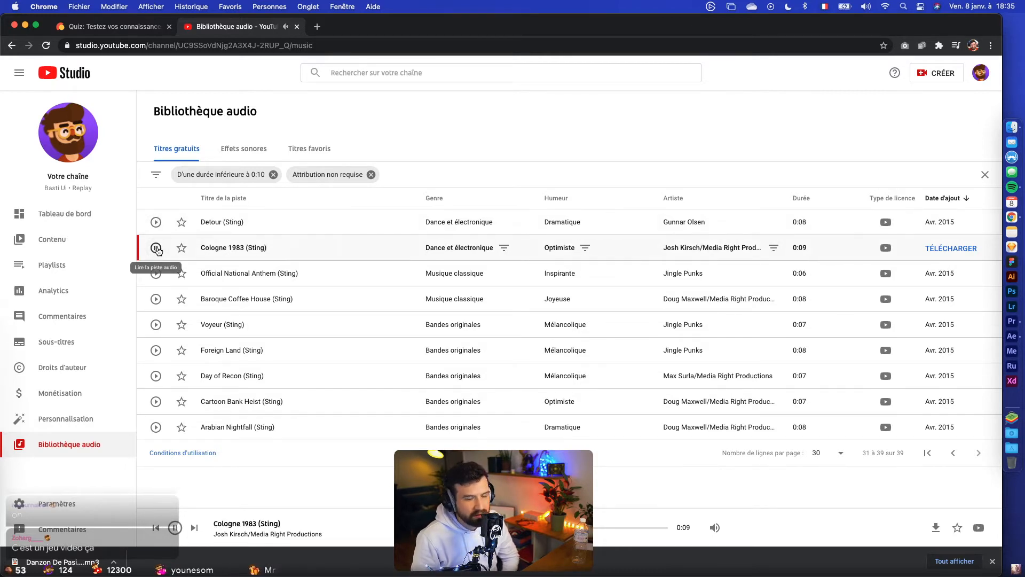
click(156, 273)
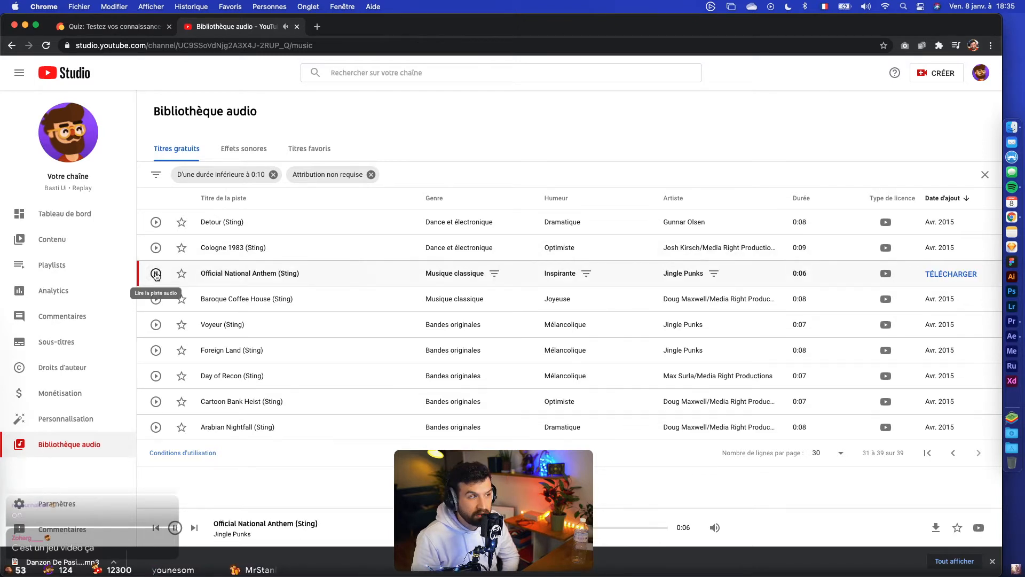
Listen to Baroque Coffee House (Sting) and download it
click(156, 300)
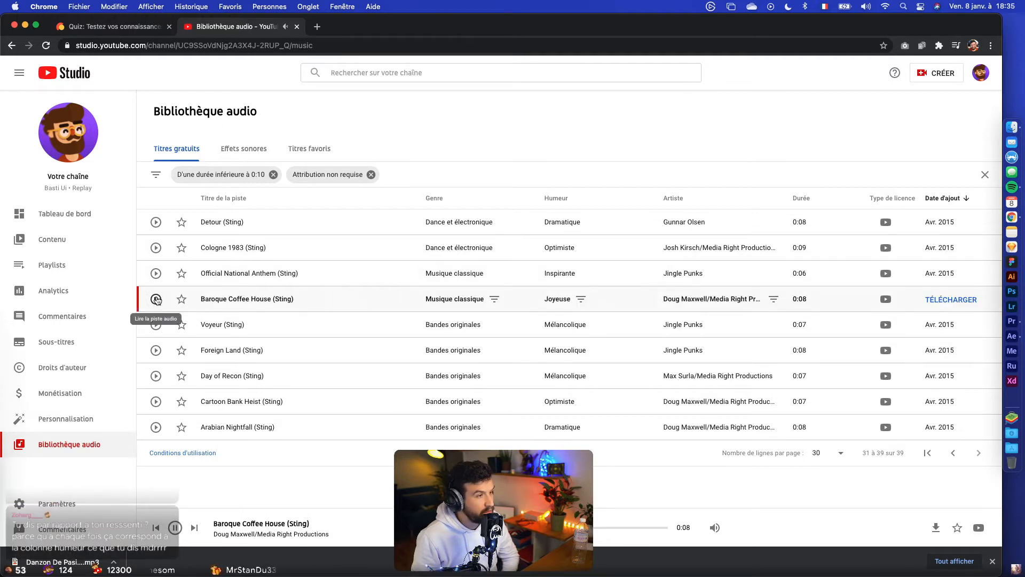
click(156, 300)
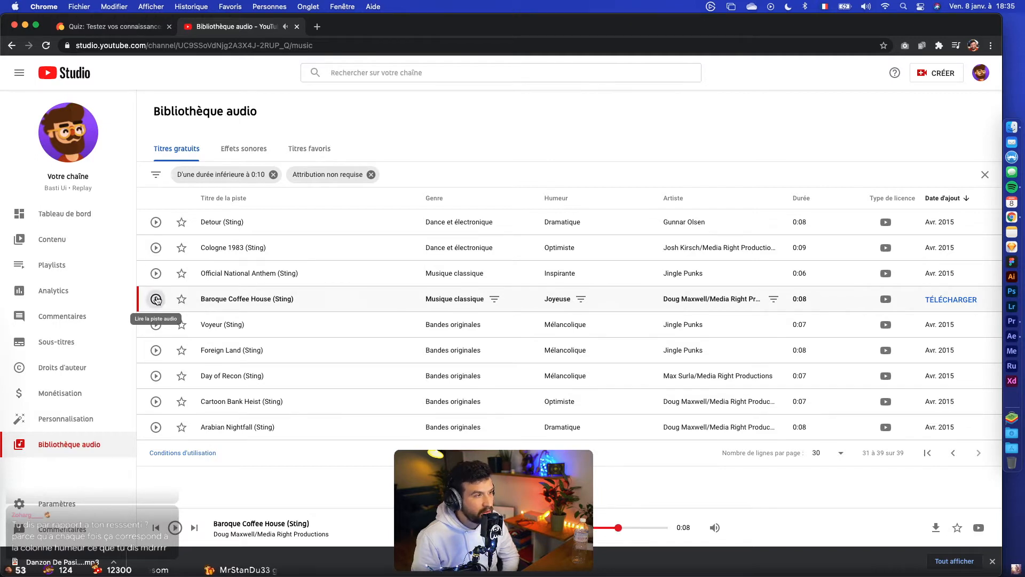
click(953, 300)
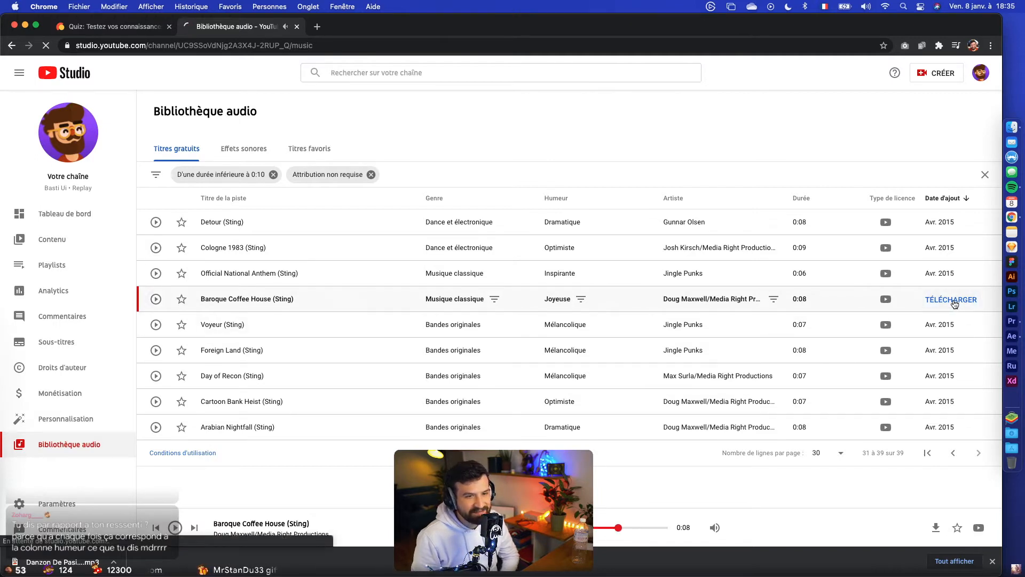
Replay Baroque Coffee House (Sting) several times to judge whether it suits the title
click(160, 302)
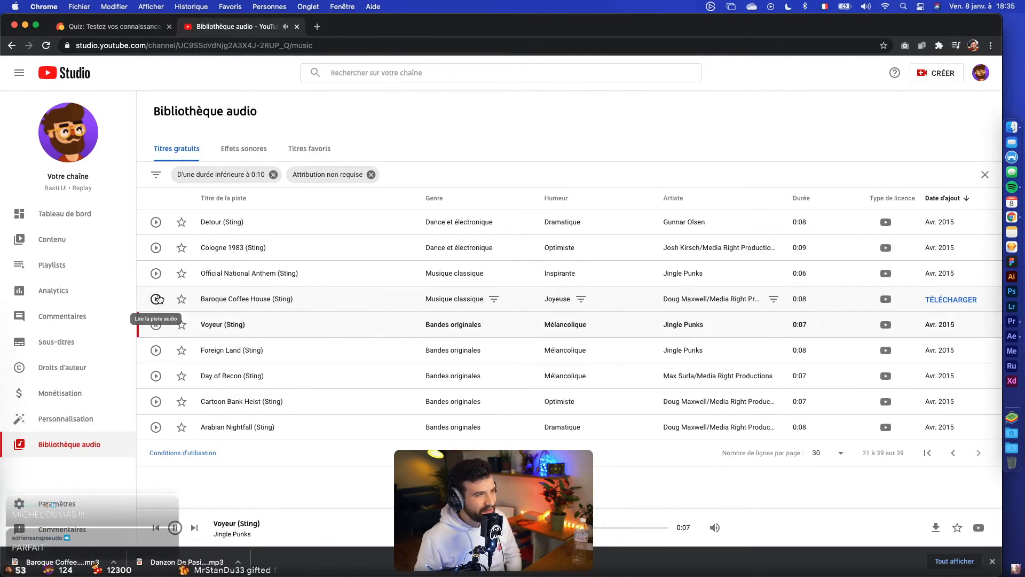
click(159, 300)
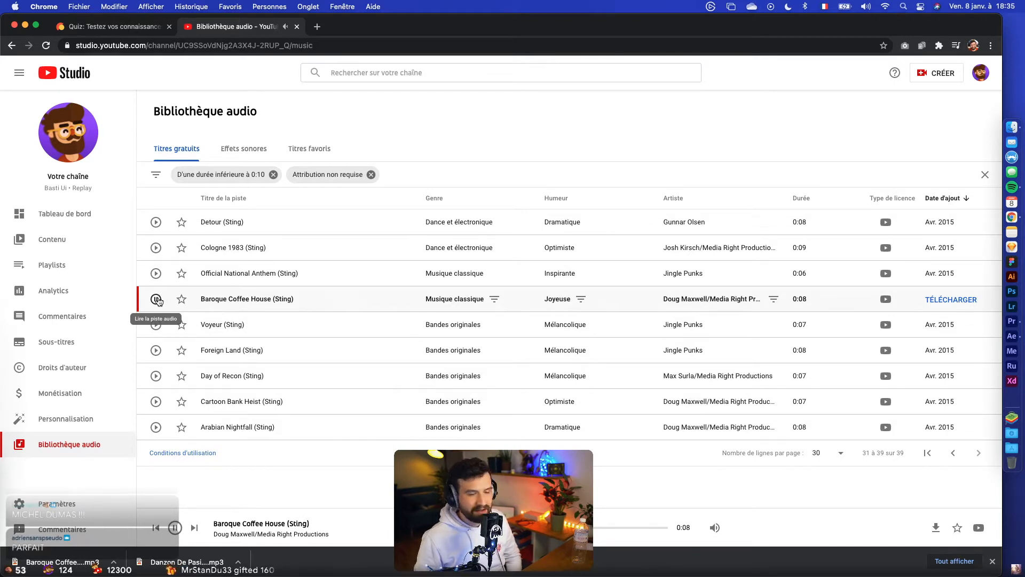
click(159, 300)
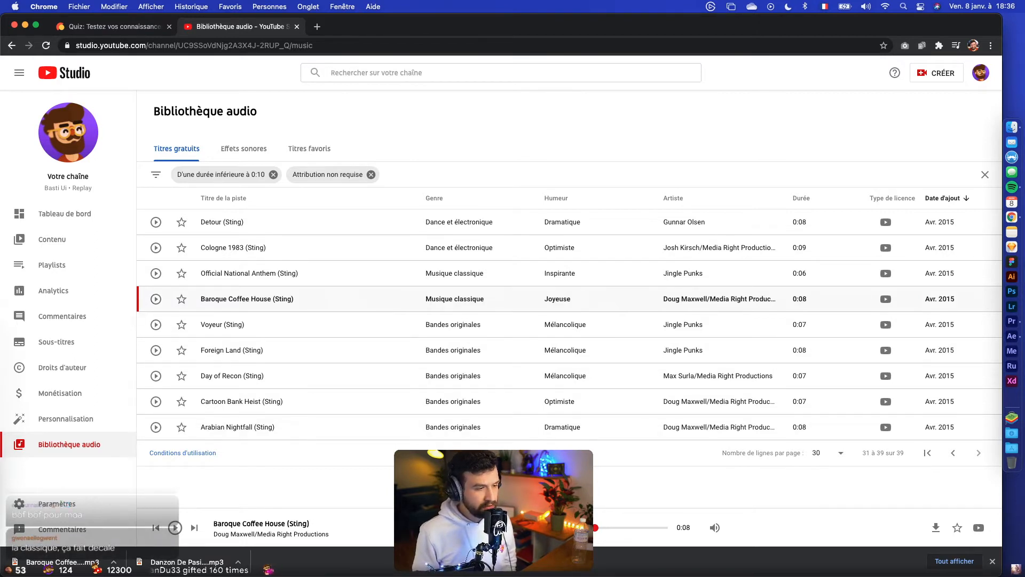
click(154, 299)
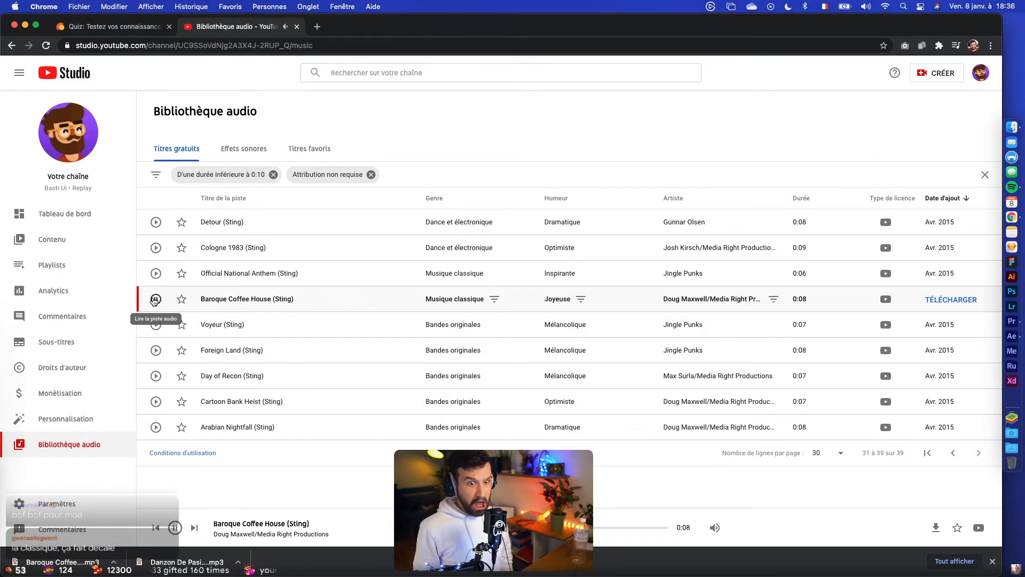
click(156, 300)
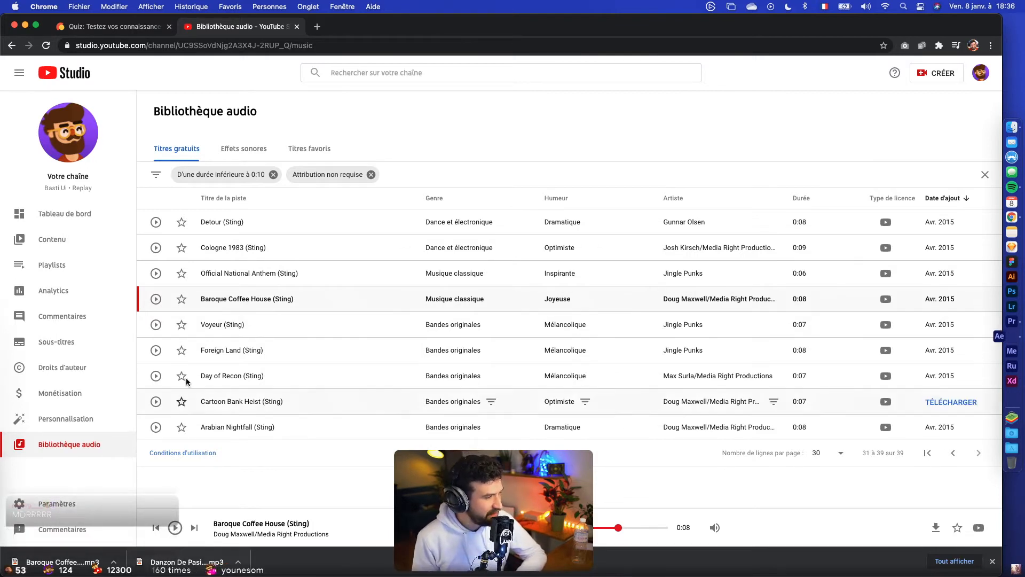
Listen to the soundtrack pieces Voyeur (Sting), Foreign Land (Sting) and Day of Recon (Sting)
click(157, 325)
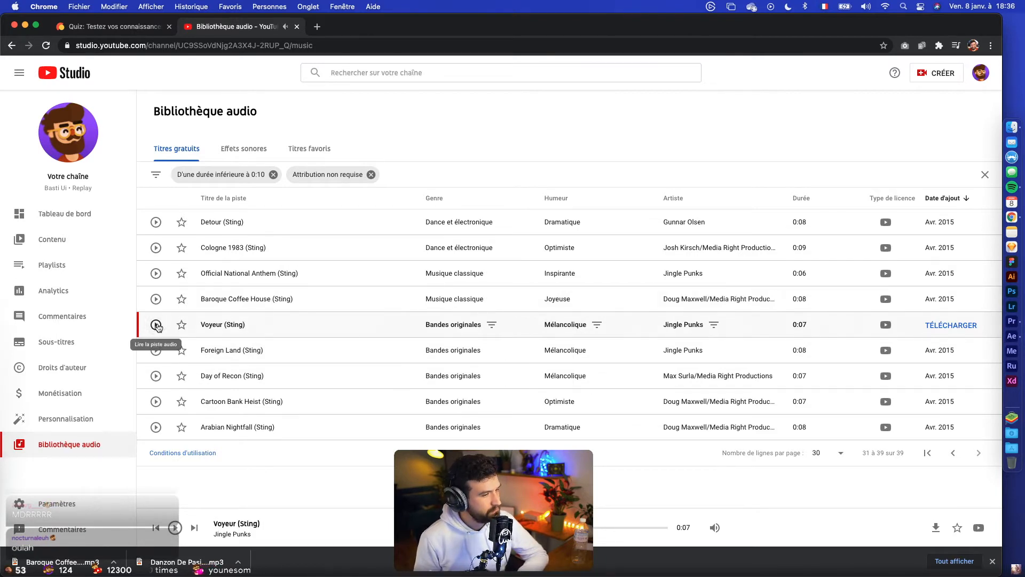
click(157, 351)
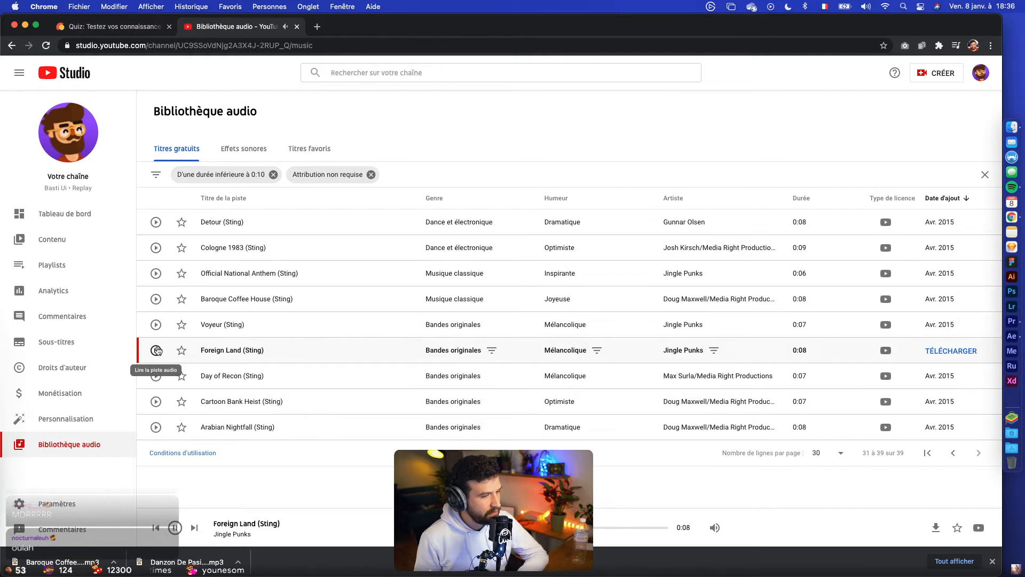
click(157, 376)
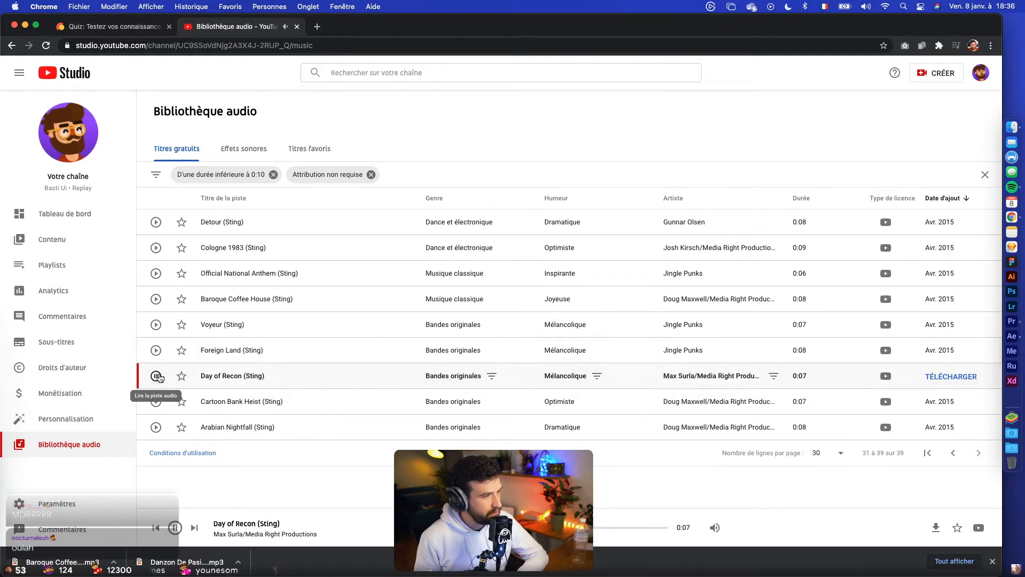
Listen to Cartoon Bank Heist (Sting), pausing and resuming it
click(156, 402)
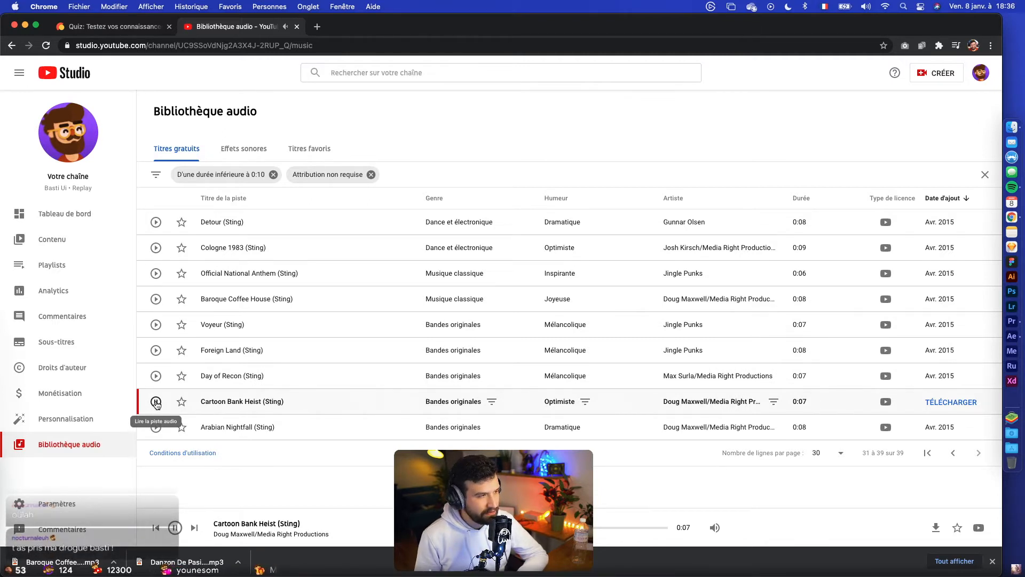
click(156, 402)
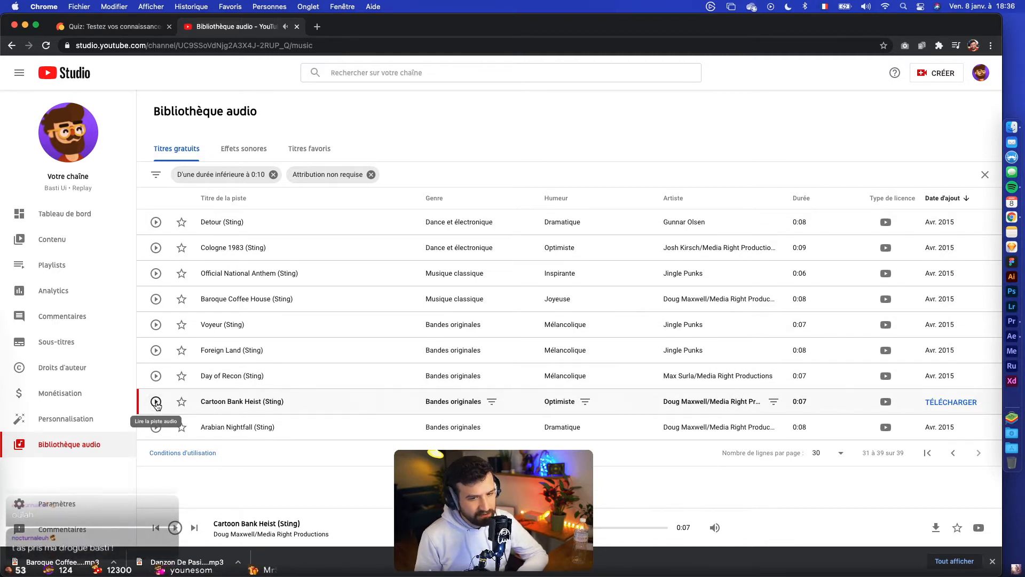
click(156, 402)
click(155, 403)
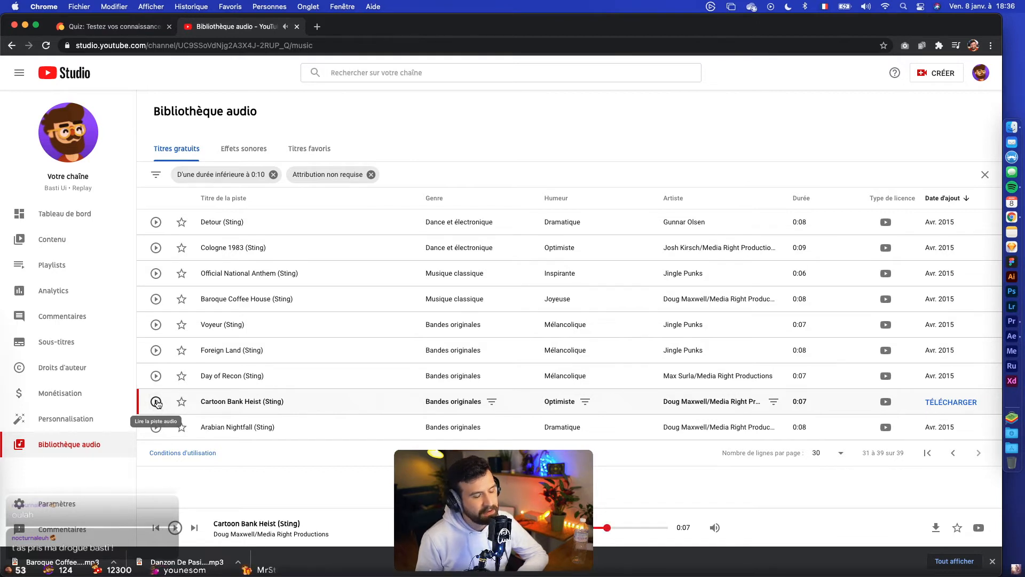
click(156, 402)
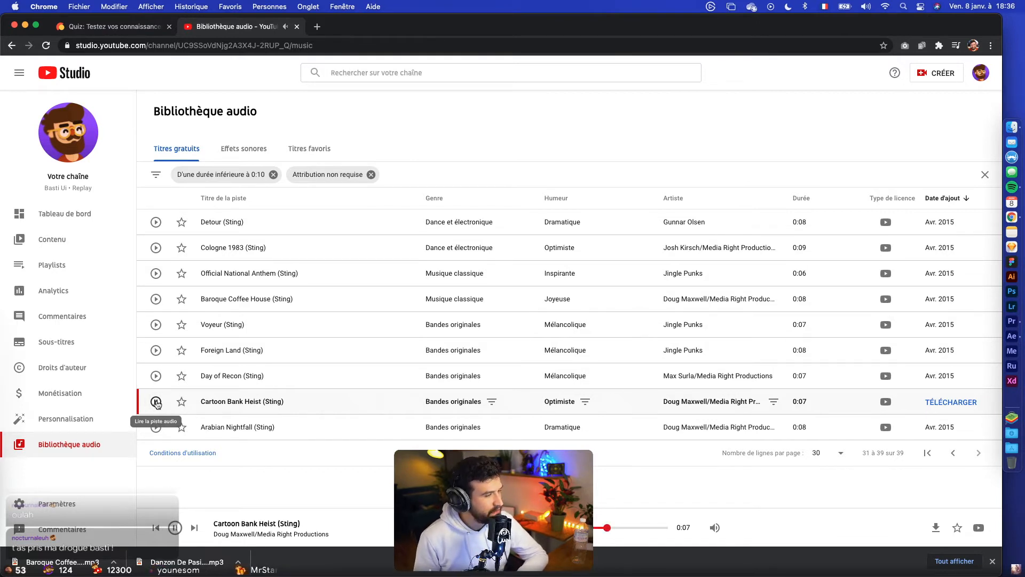
Listen to the Cartoon Bank Heist (Sting) and Arabian Nightfall (Sting) tracks in the audio library
click(156, 403)
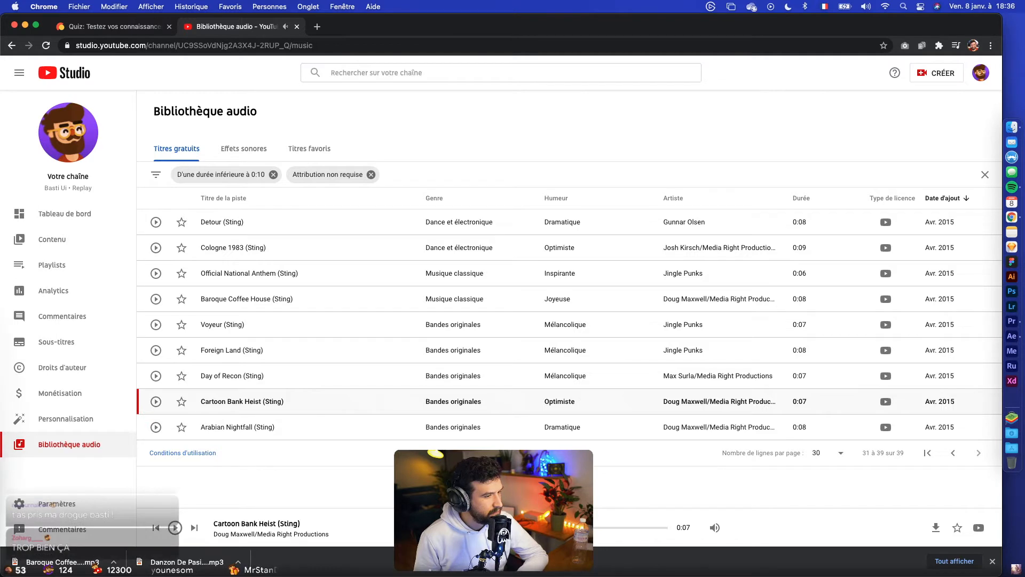
click(157, 402)
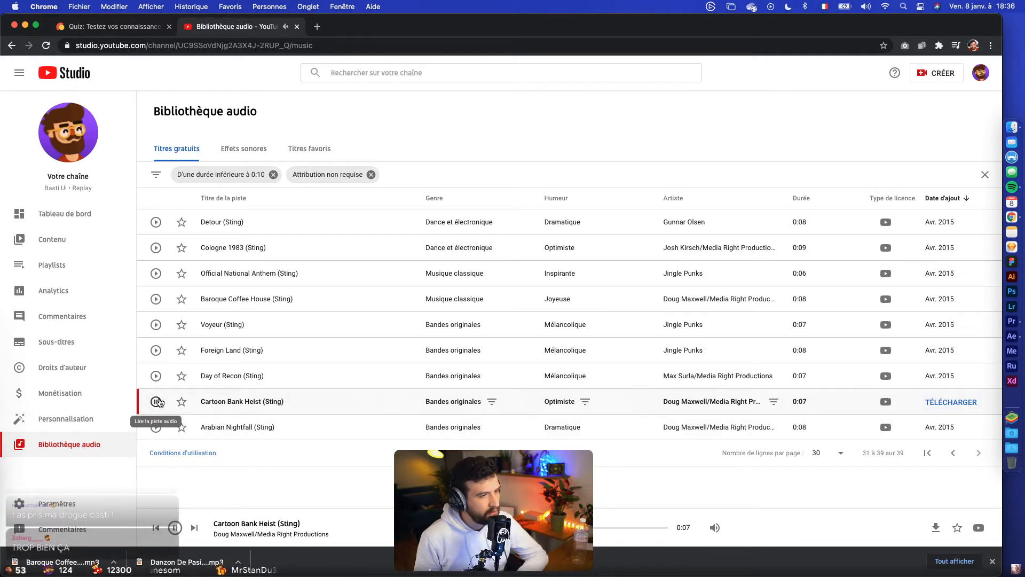
click(156, 402)
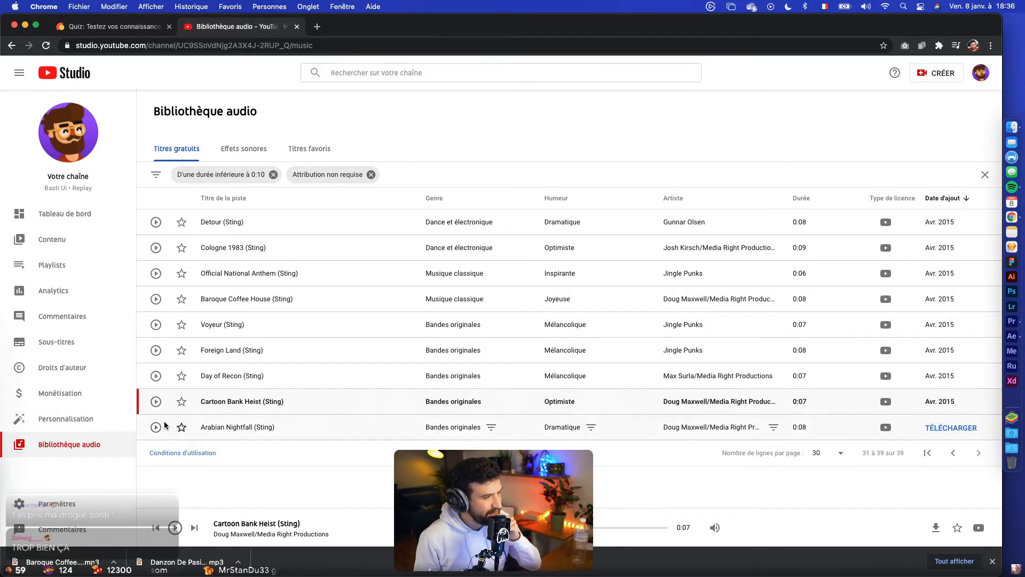
click(156, 427)
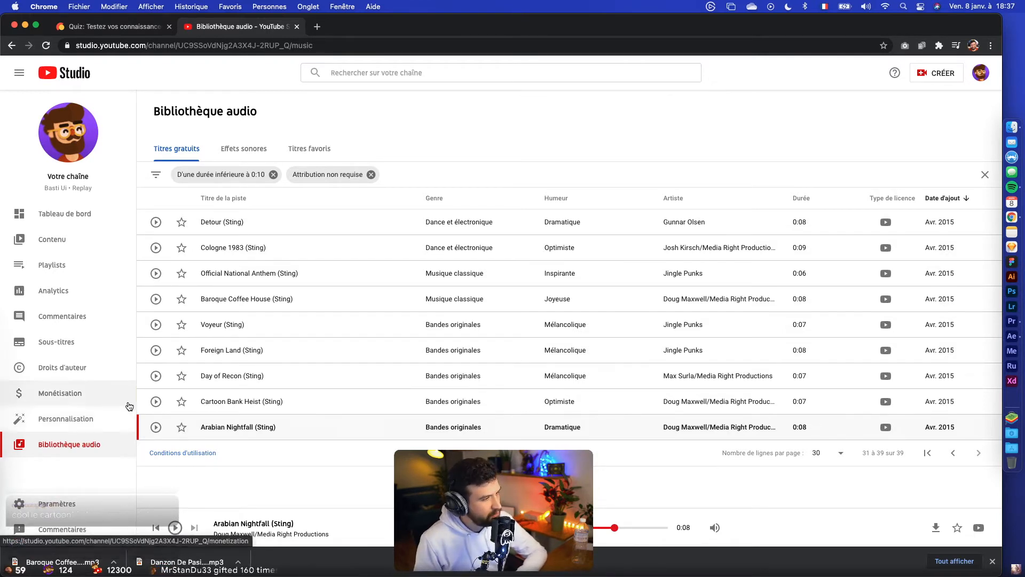
Replay the Cartoon Bank Heist (Sting) track and download it
click(156, 401)
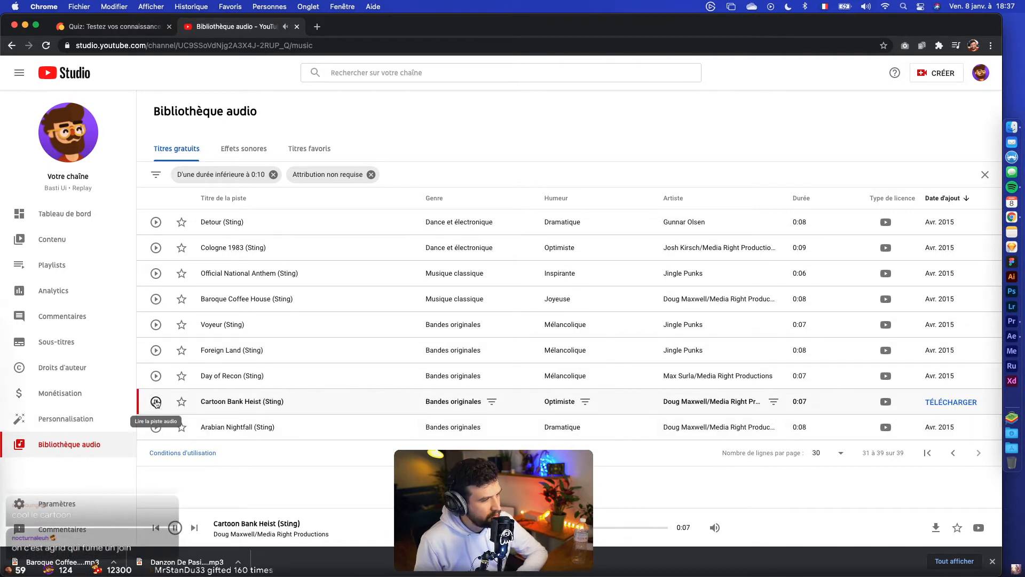
click(156, 402)
click(934, 404)
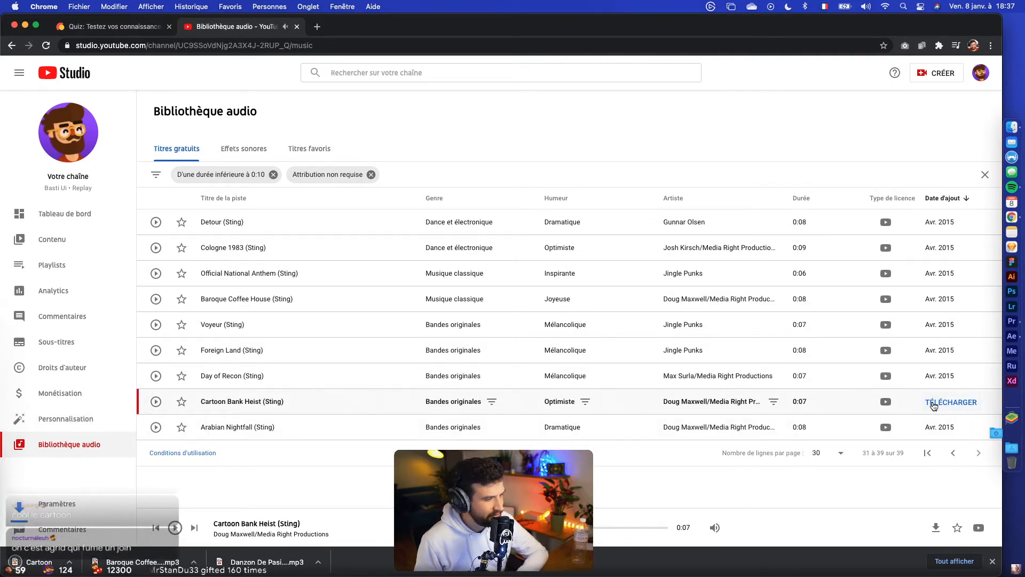
Add the downloaded Baroque Coffee House MP3 to the IdeeRecue composition in After Effects and send its layer to the bottom of the stack
click(1012, 127)
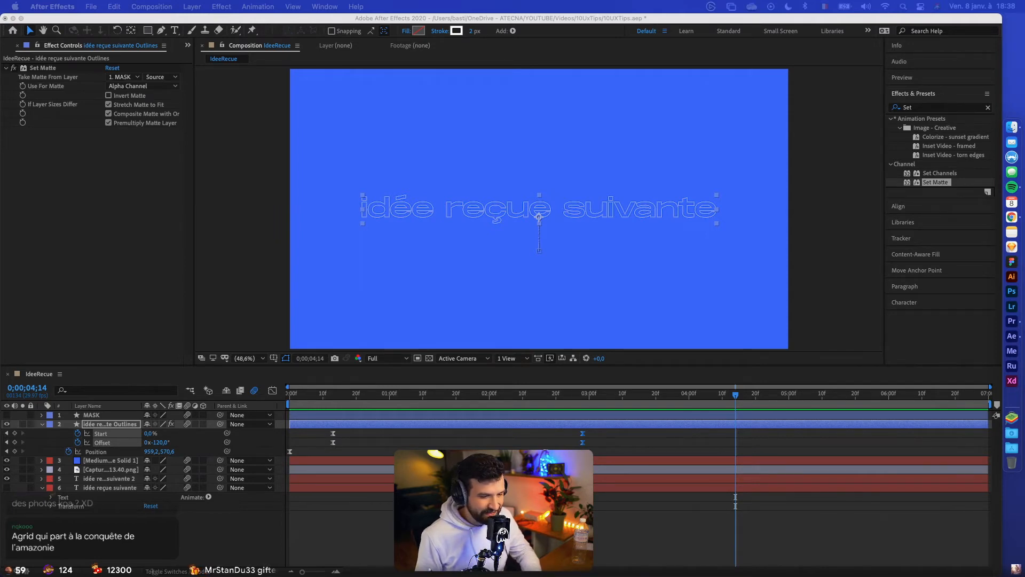
drag(423, 540, 347, 516)
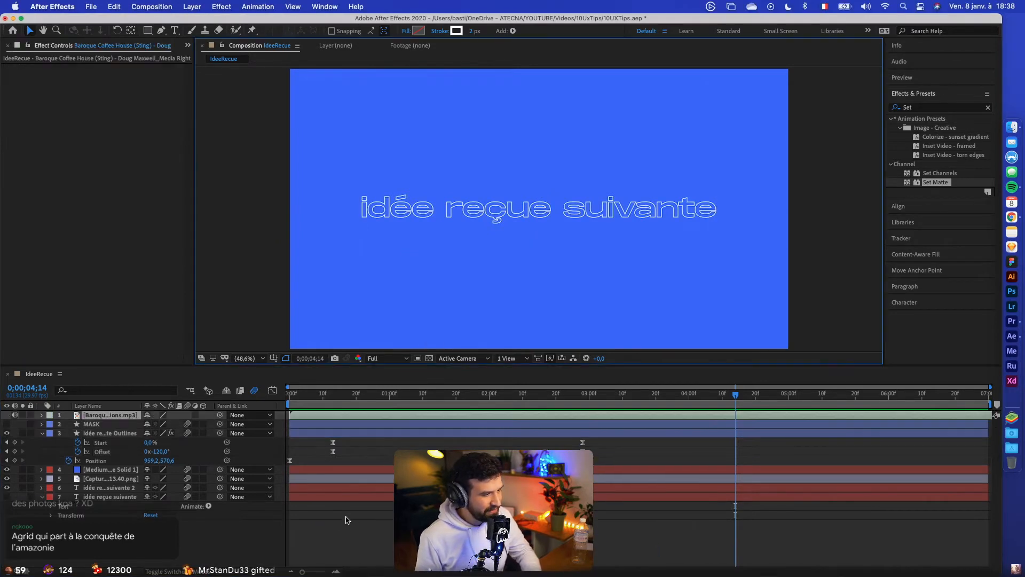
key(super+shift+bracketleft)
Play the IdeeRecue composition from the start to hear the Baroque Coffee House sting against the text animation
key(Home)
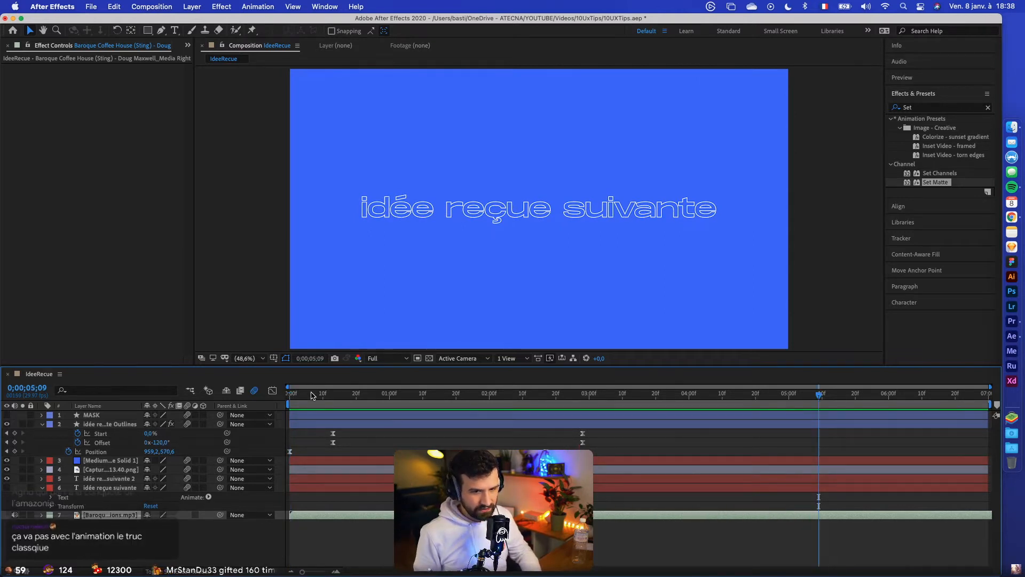
key(space)
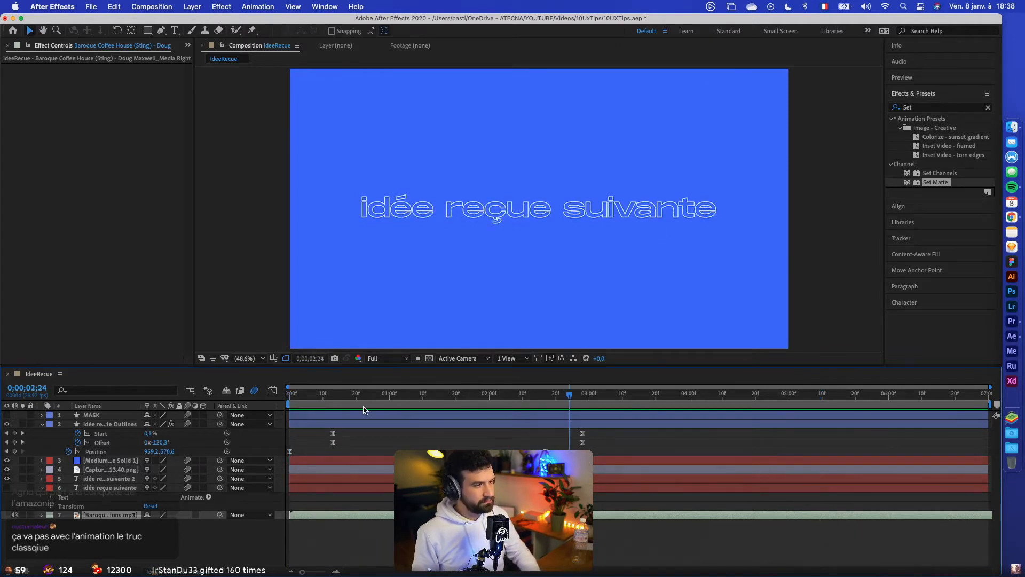
drag(326, 400, 242, 396)
key(space)
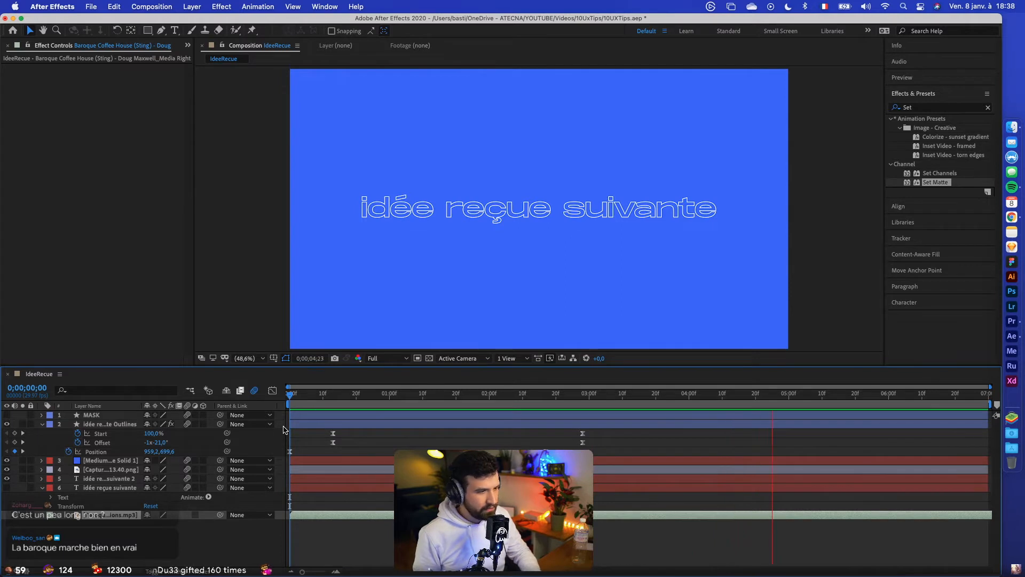
key(space)
Slide the Baroque Coffee House audio layer earlier, so it begins before the composition starts, and preview the timing from the first frame
drag(302, 395, 433, 410)
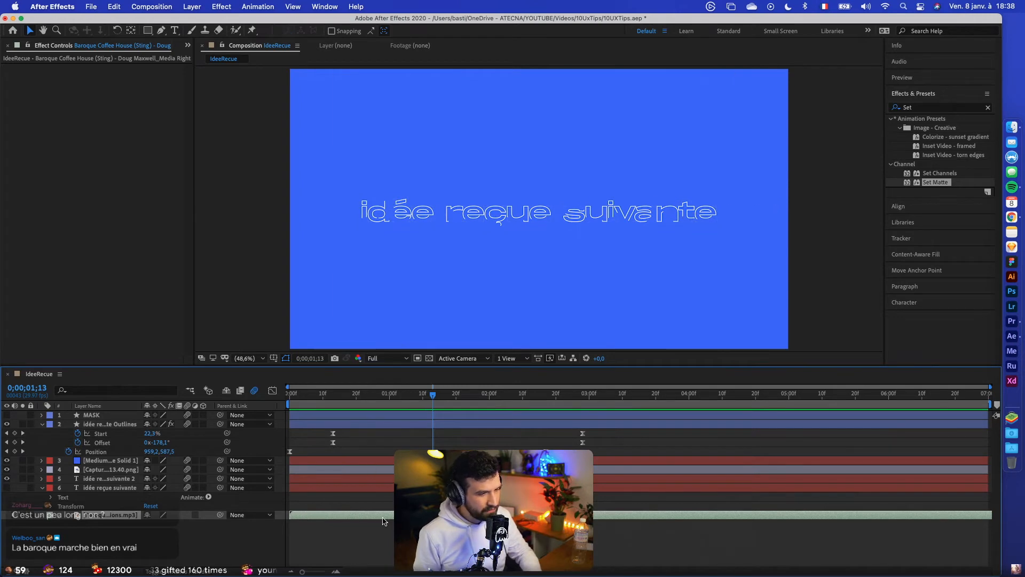
drag(662, 517, 475, 517)
drag(299, 396, 231, 400)
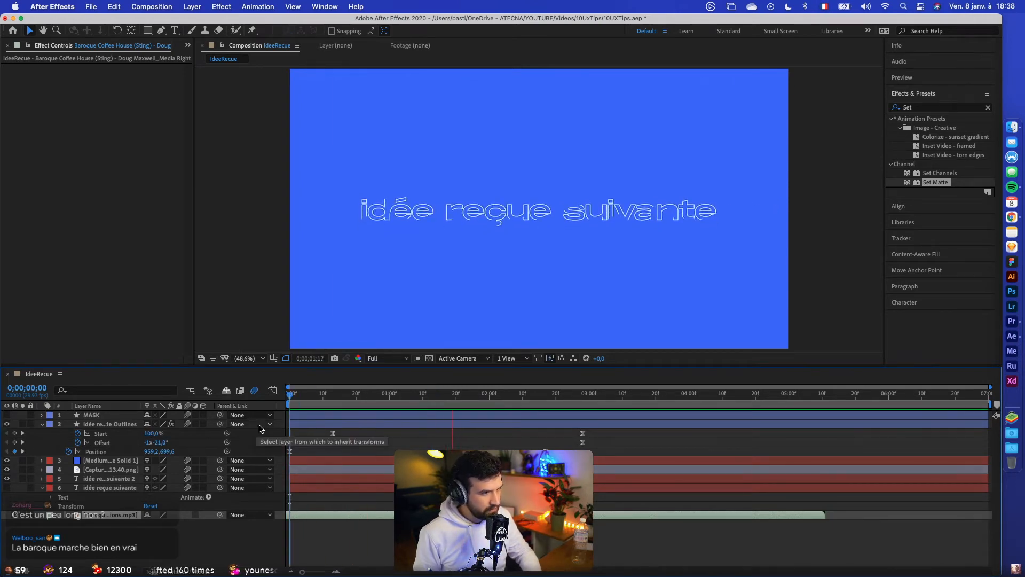
key(space)
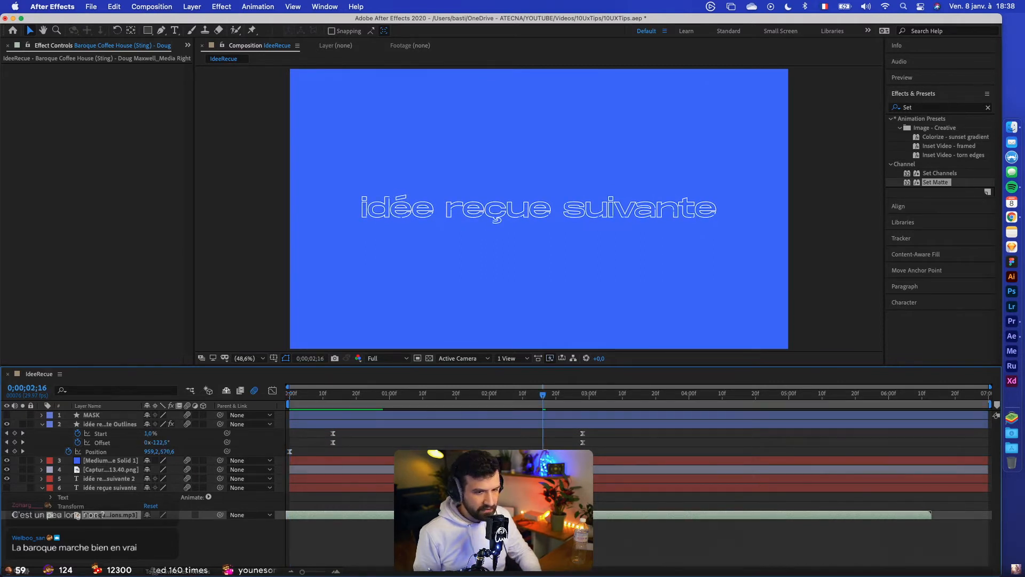
drag(325, 398, 180, 398)
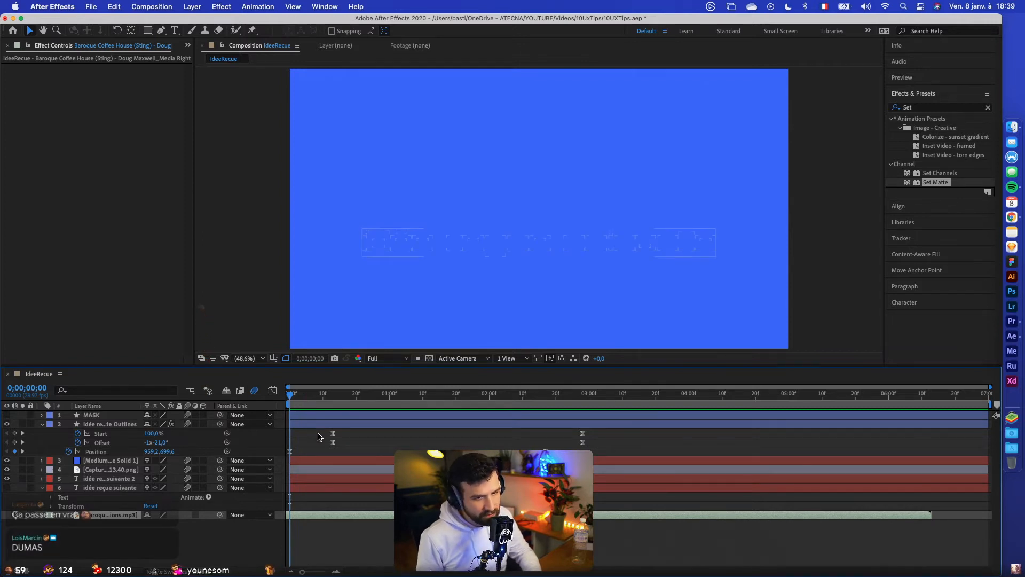
key(space)
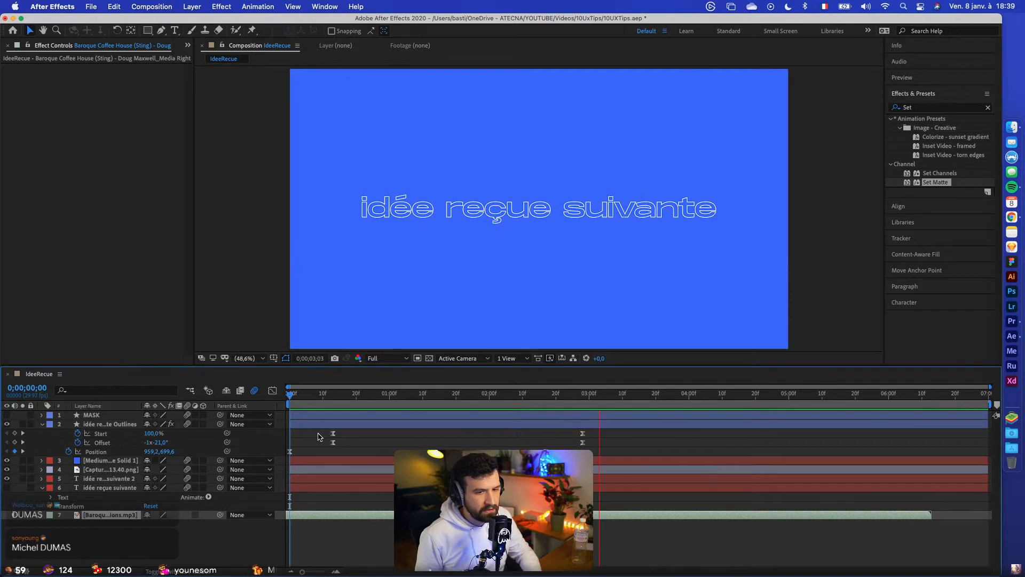
key(space)
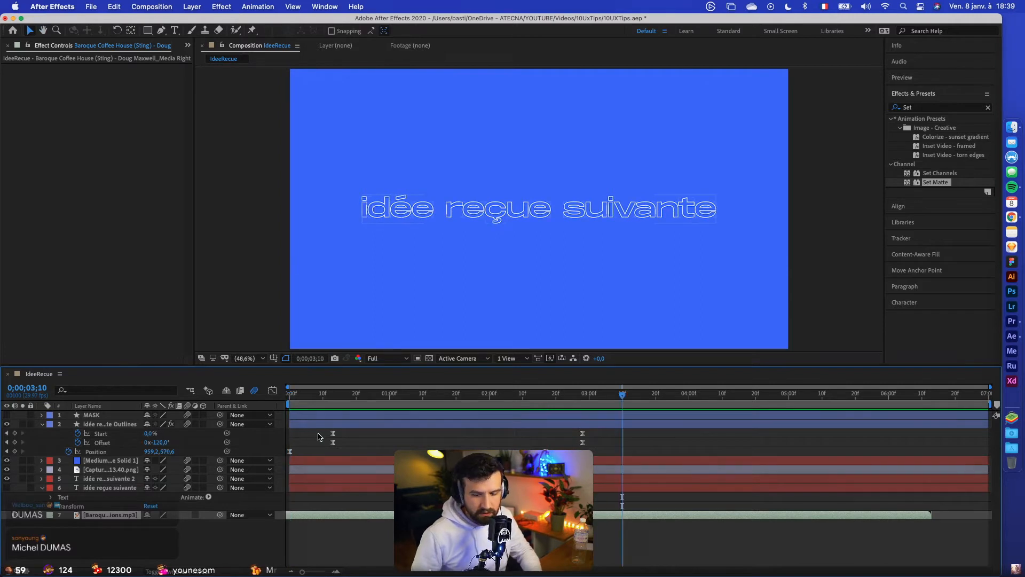
Look up Chef Michel Dumas's YouTube channel in Chrome, skim the Kebab Style Wrap video, and close the browser window
click(1019, 222)
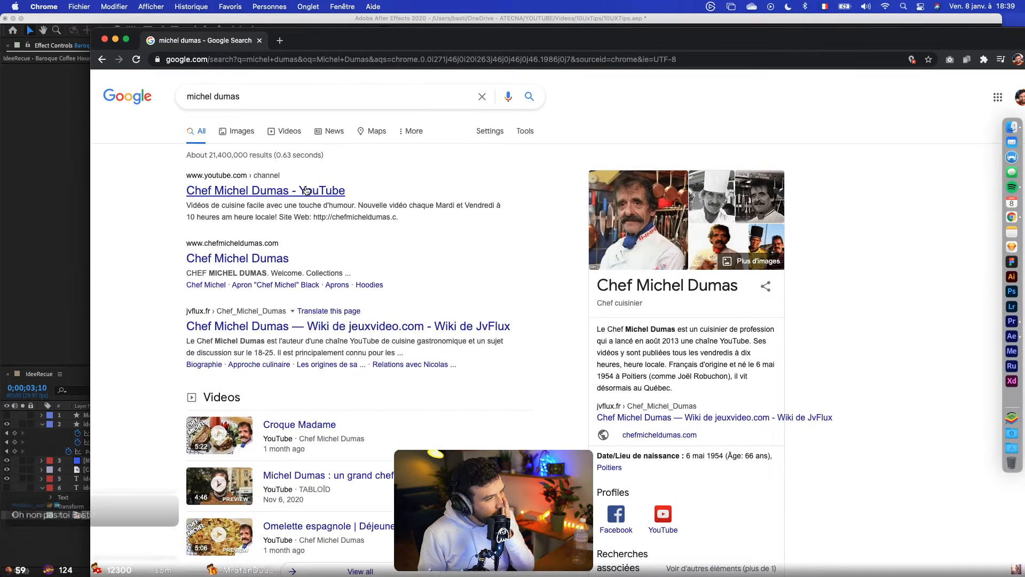
click(307, 190)
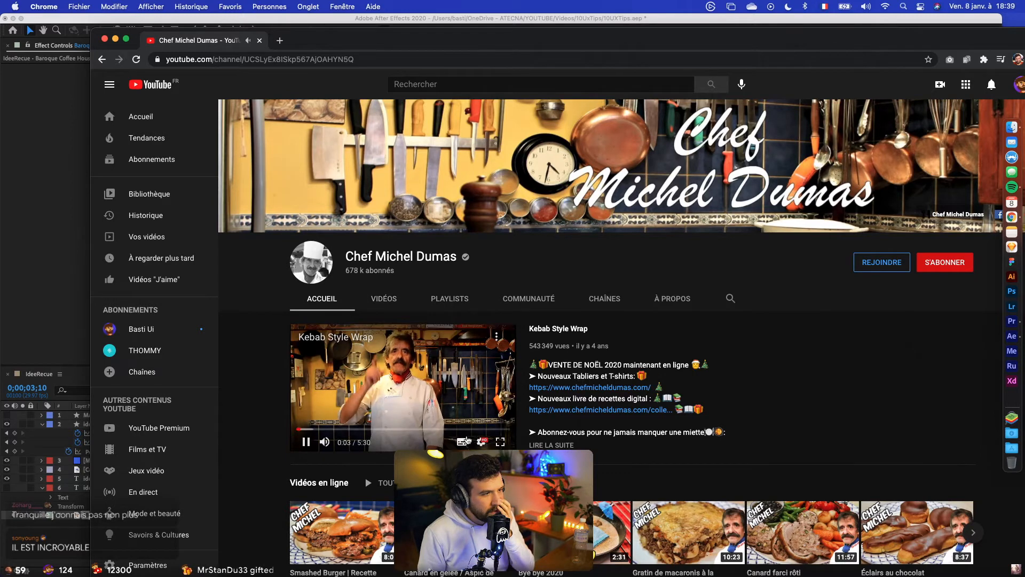
click(351, 337)
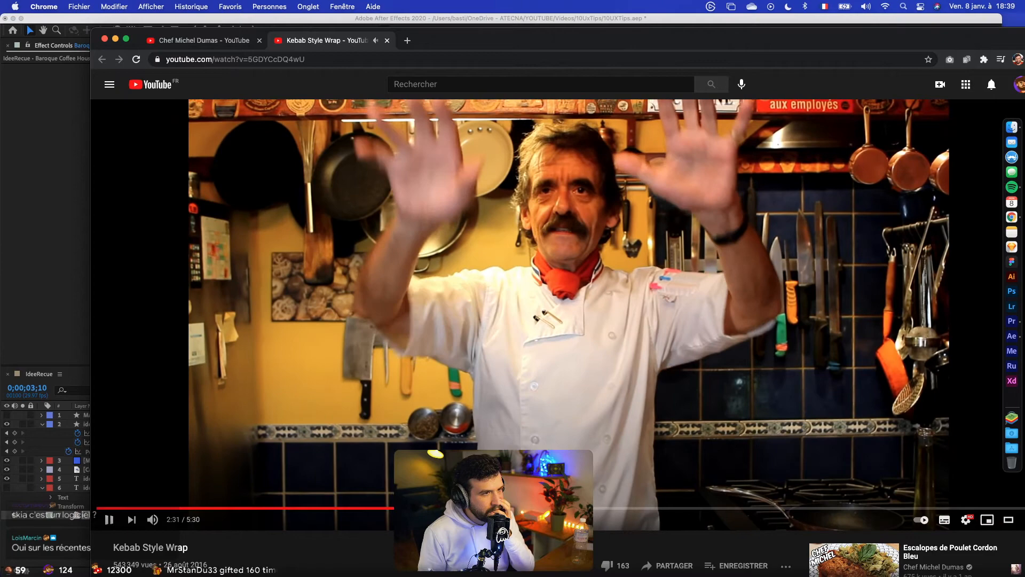
click(526, 507)
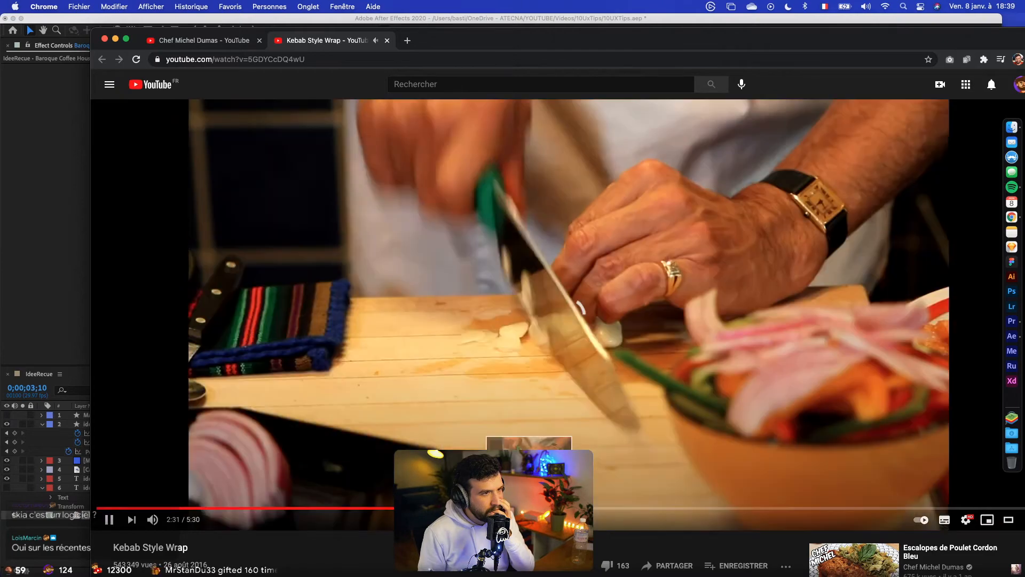
click(441, 248)
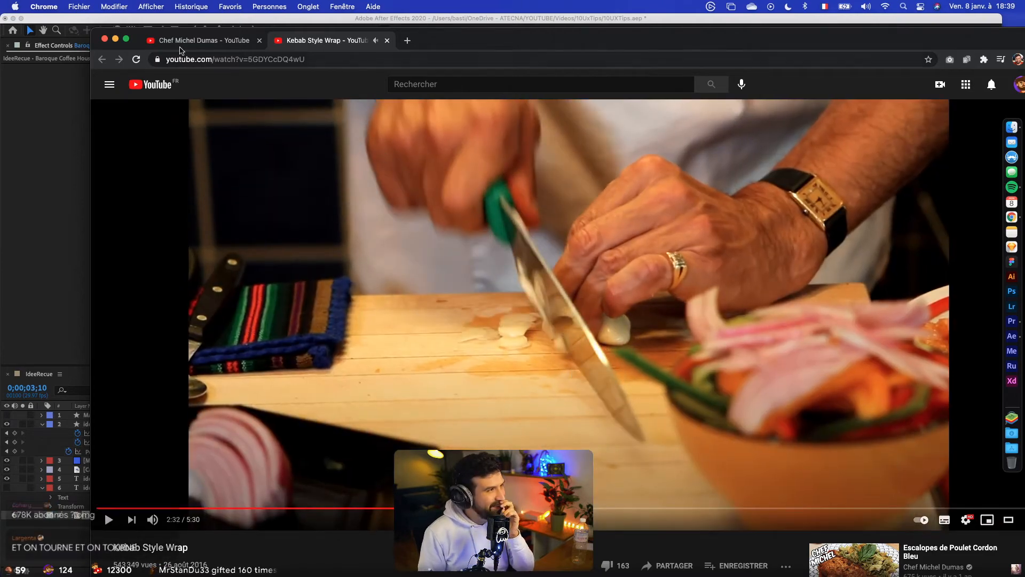
click(105, 38)
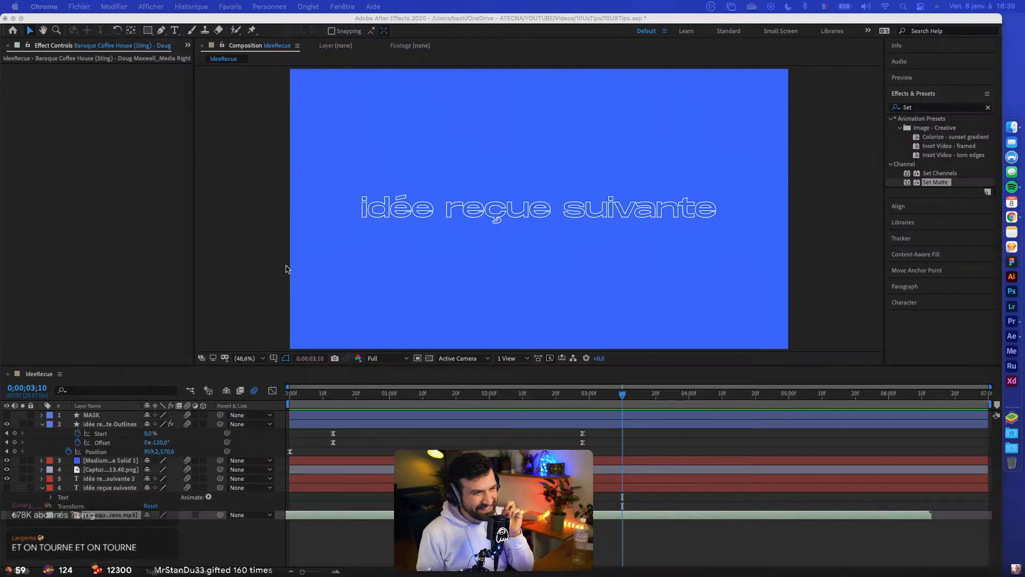
Return to After Effects and replay the composition from the first frame to check how the shifted audio matches the text reveal
click(370, 438)
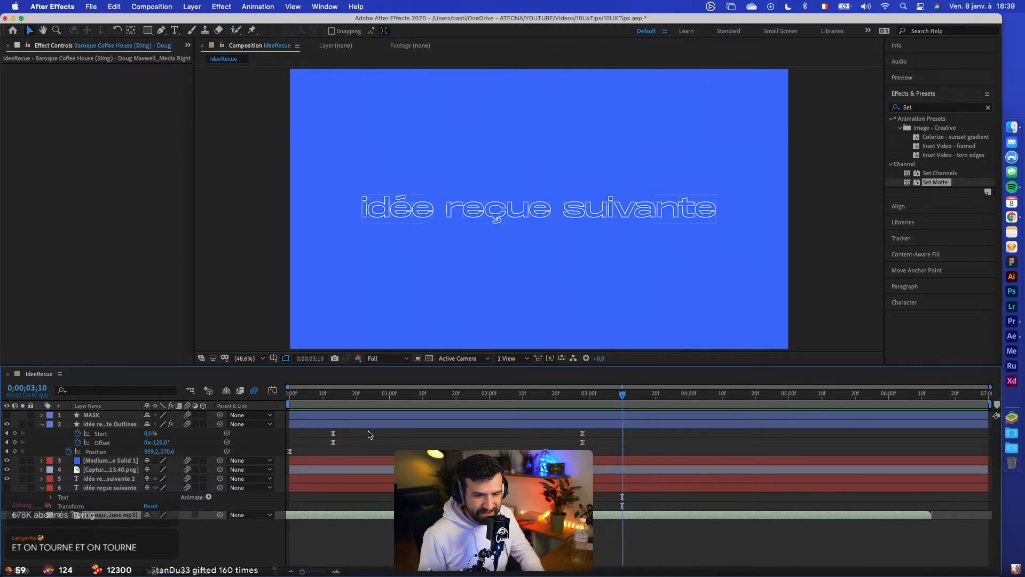
drag(291, 387, 313, 393)
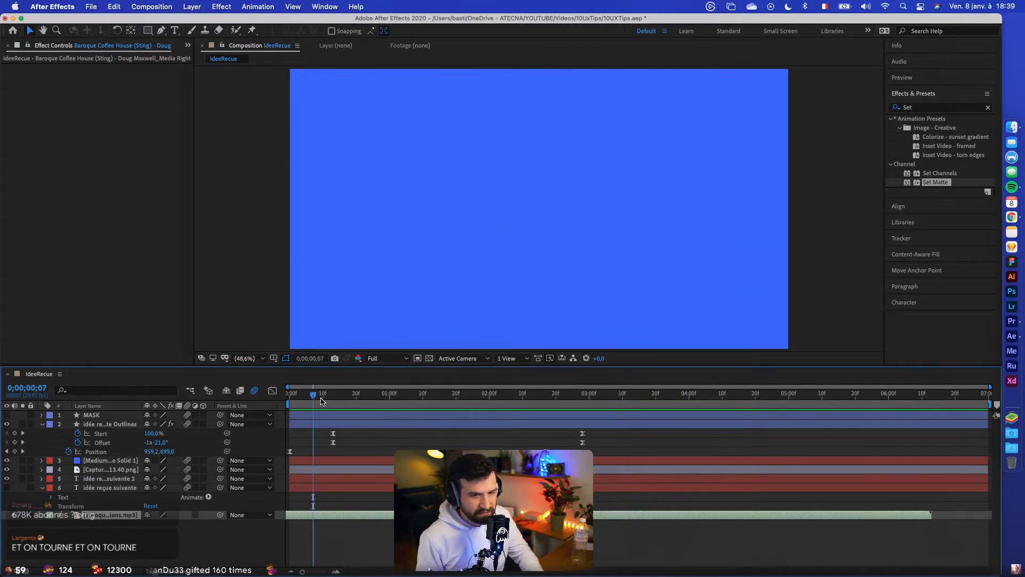
key(Home)
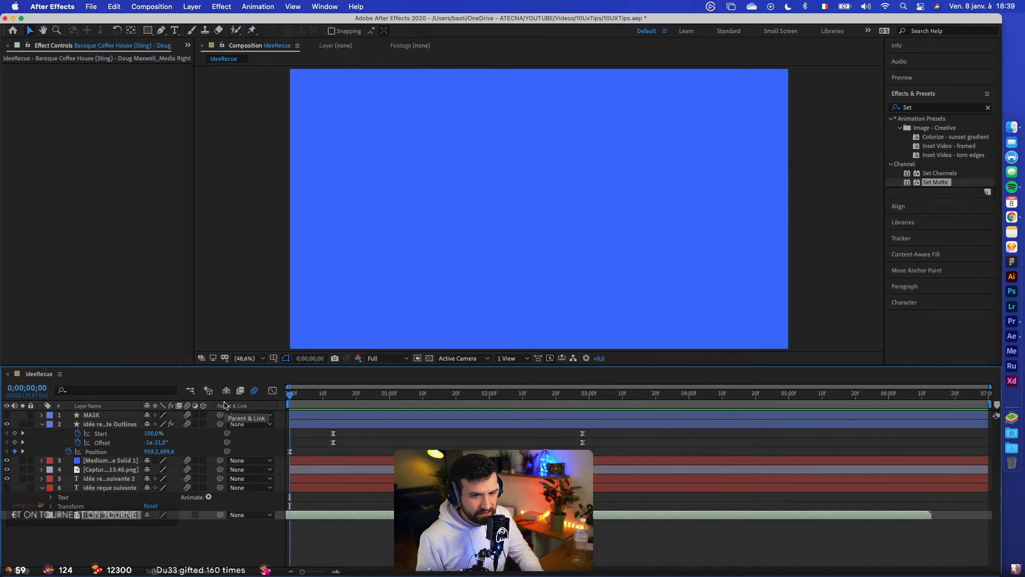
key(space)
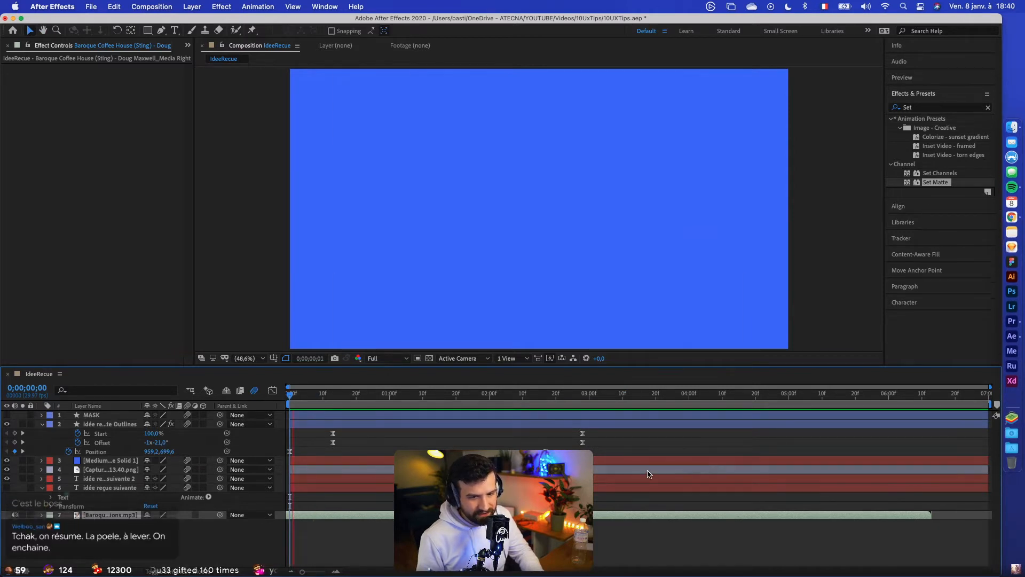
key(space)
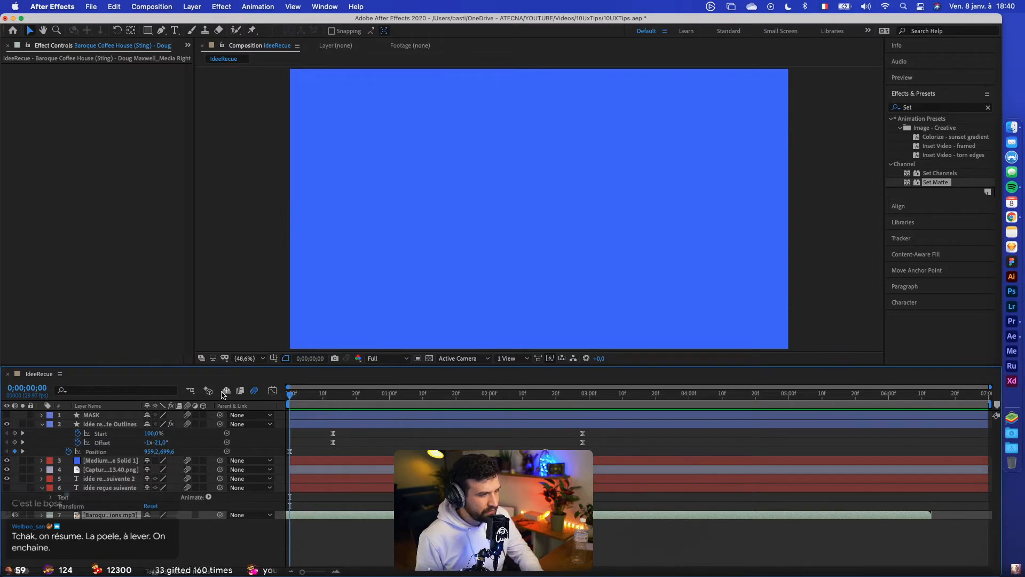
key(space)
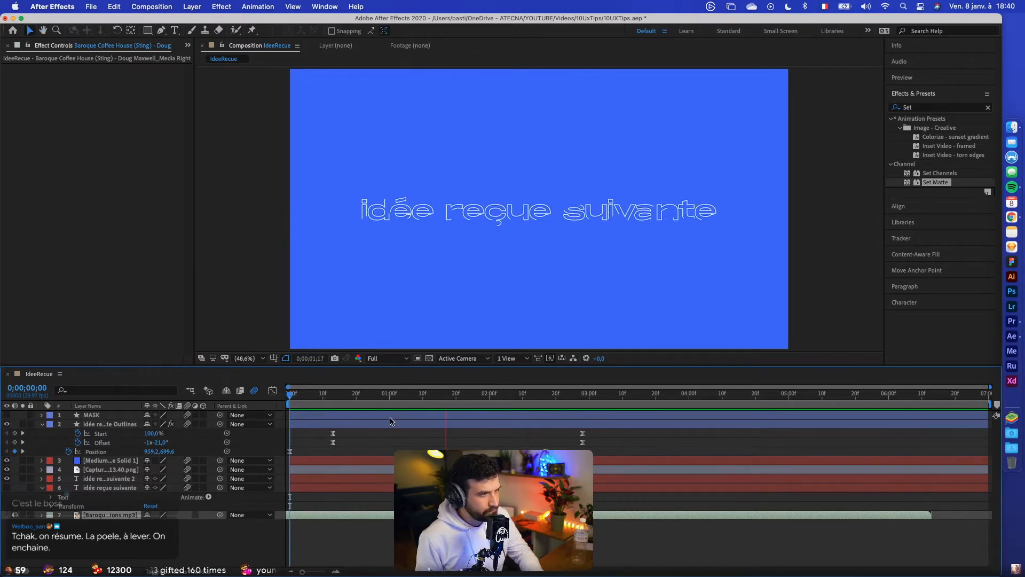
key(space)
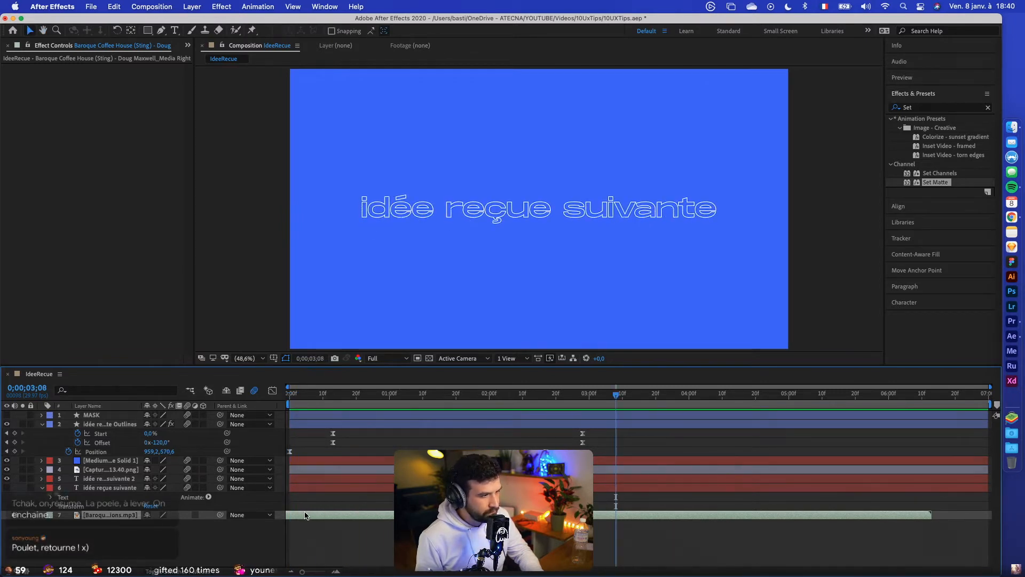
Slide the Baroque Coffee House audio layer slightly later and replay the composition from the start to check its sync
key(Home)
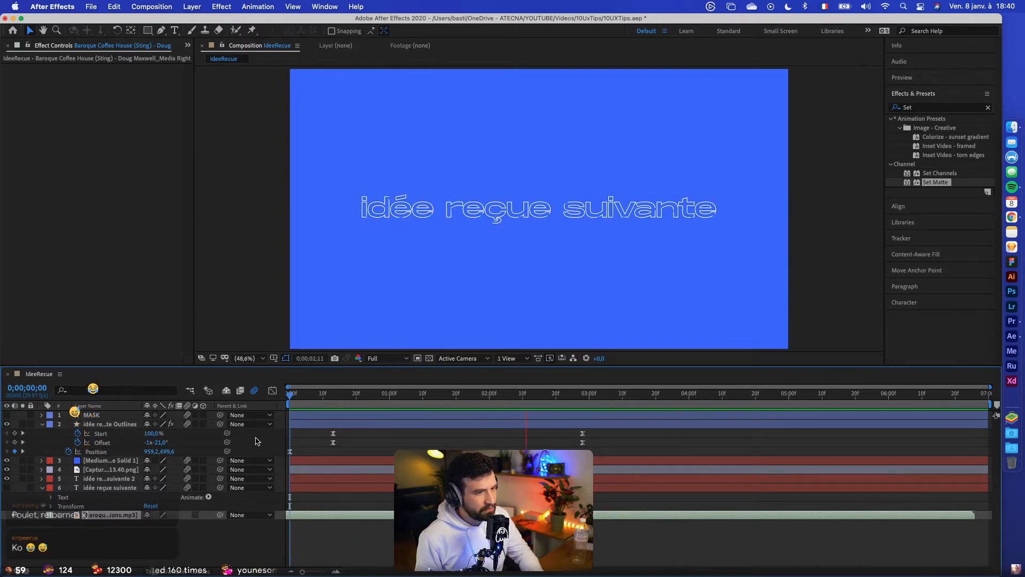
key(space)
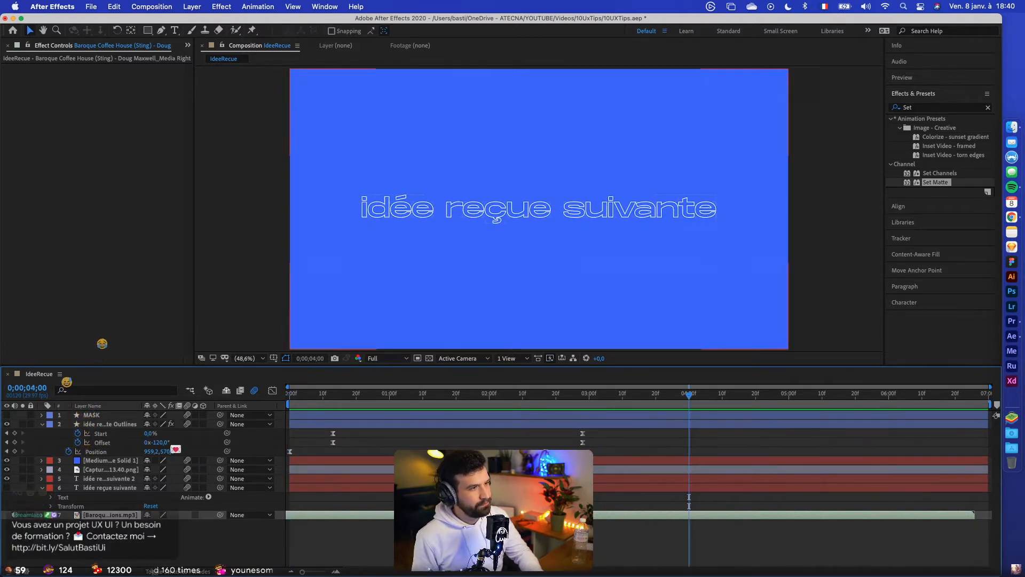
key(Home)
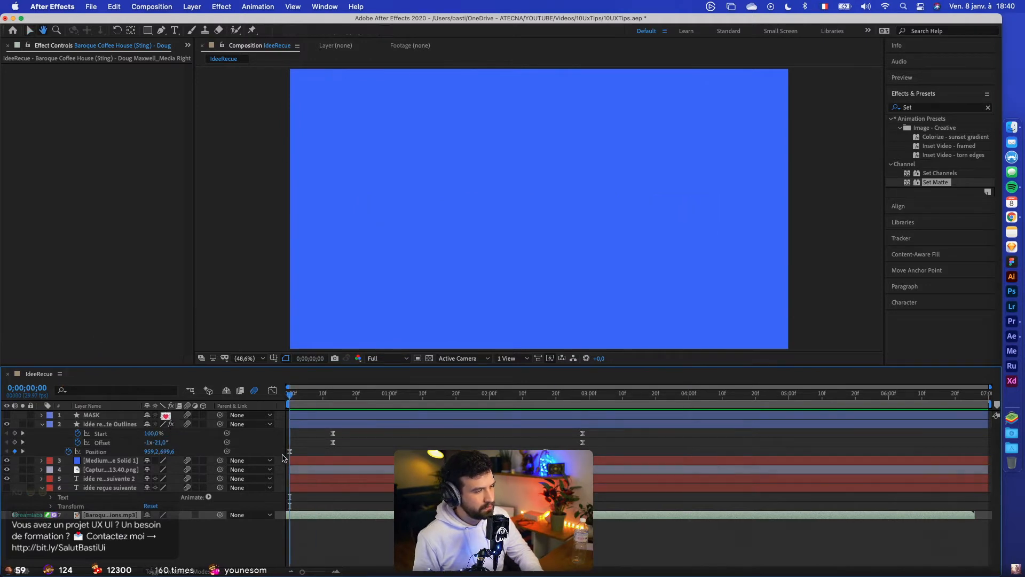
key(space)
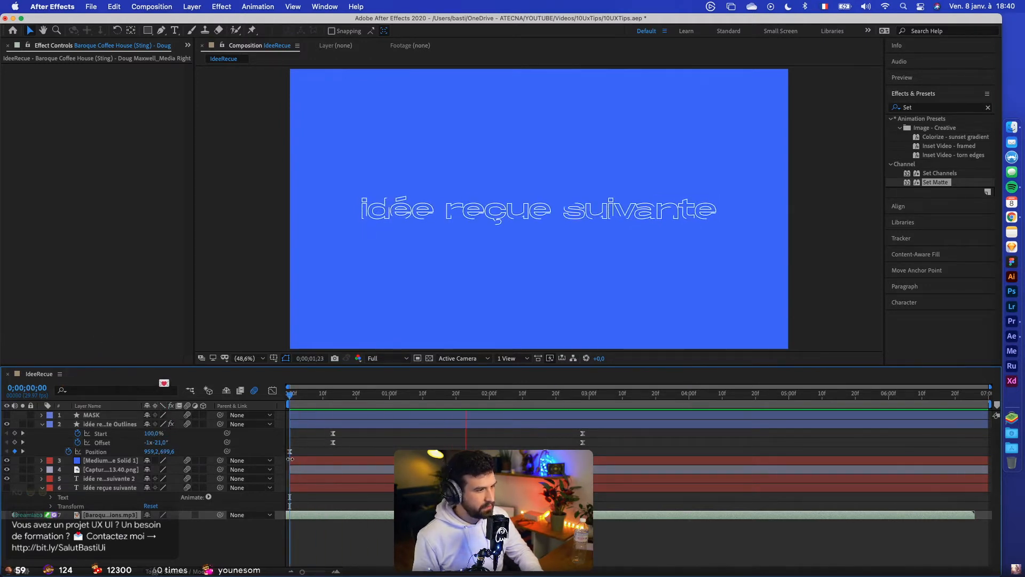
key(space)
key(space)
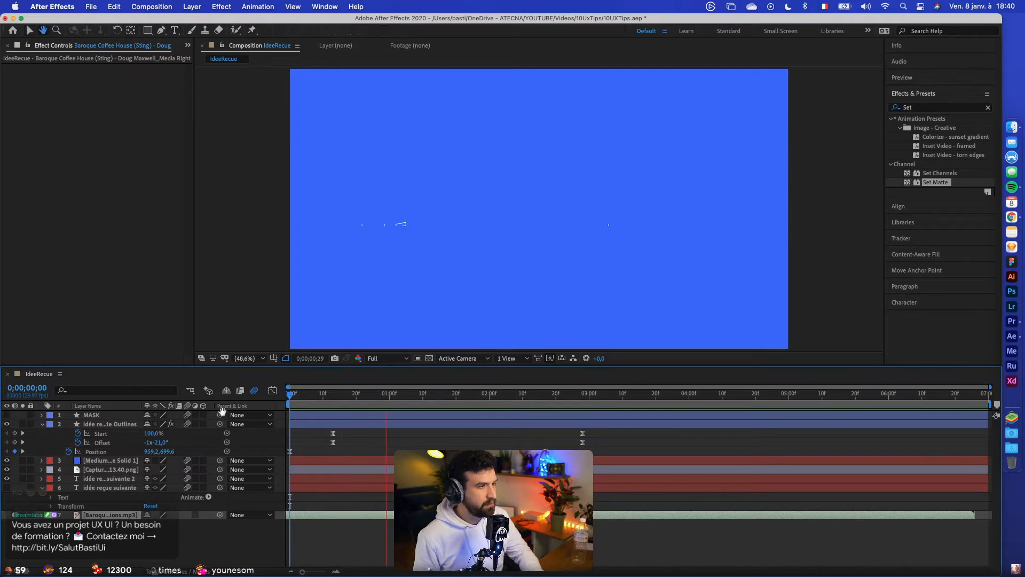
Shift the idée reçue suivante Outlines layer slightly earlier overall, replaying from the first frame until the text reveal fits the sting
drag(594, 454, 208, 391)
key(space)
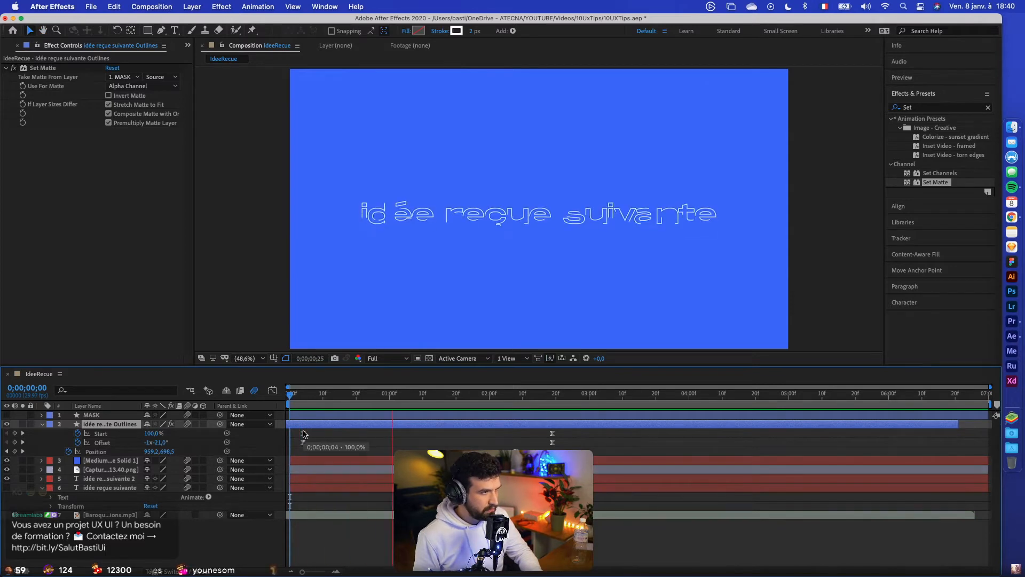
key(space)
key(space)
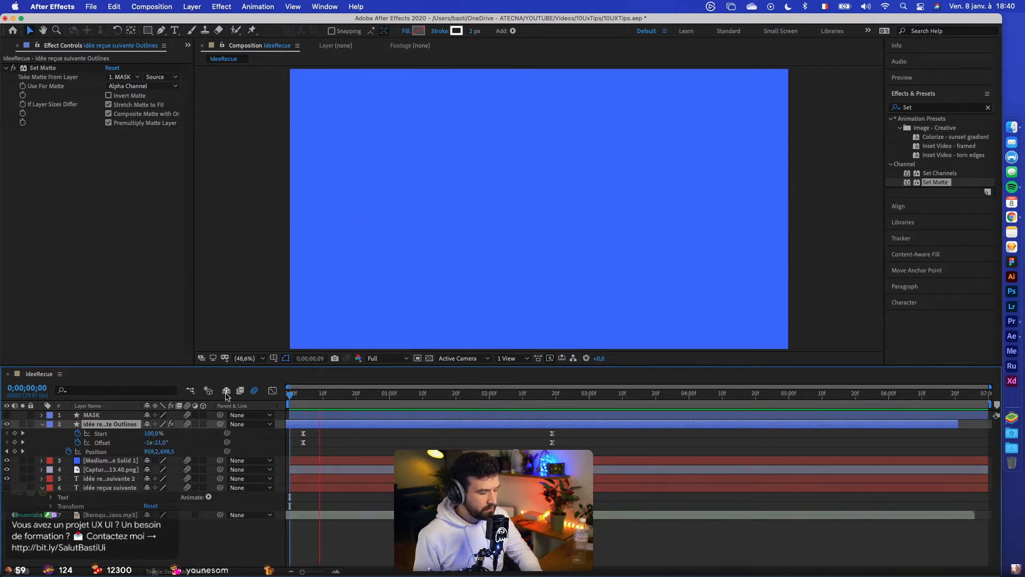
key(space)
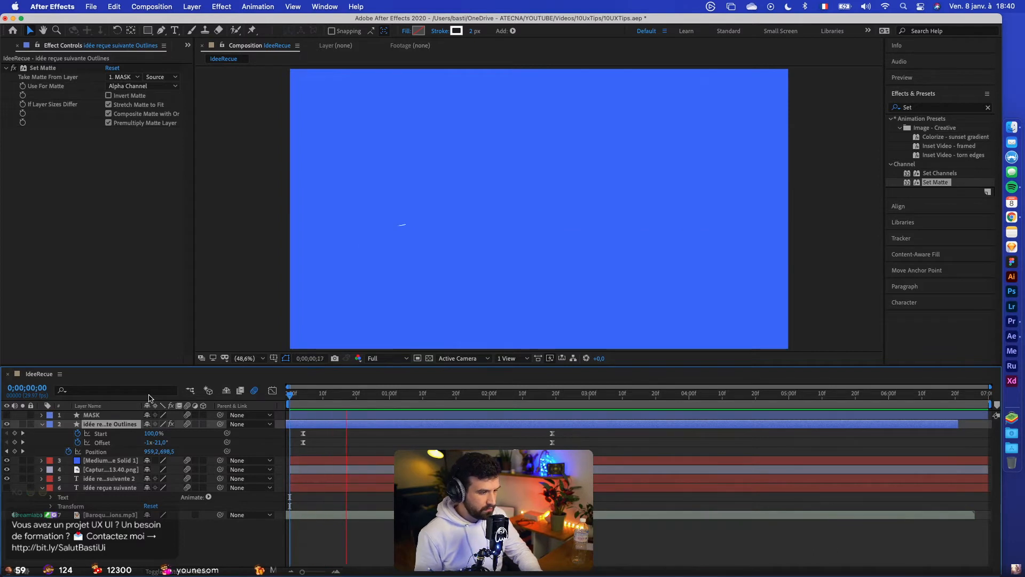
key(space)
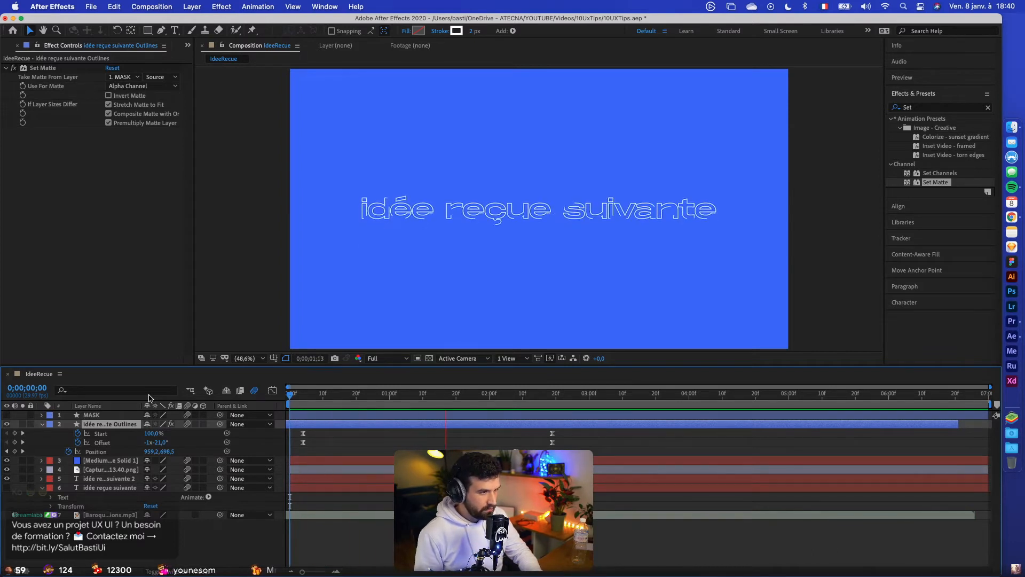
drag(305, 424, 194, 395)
key(space)
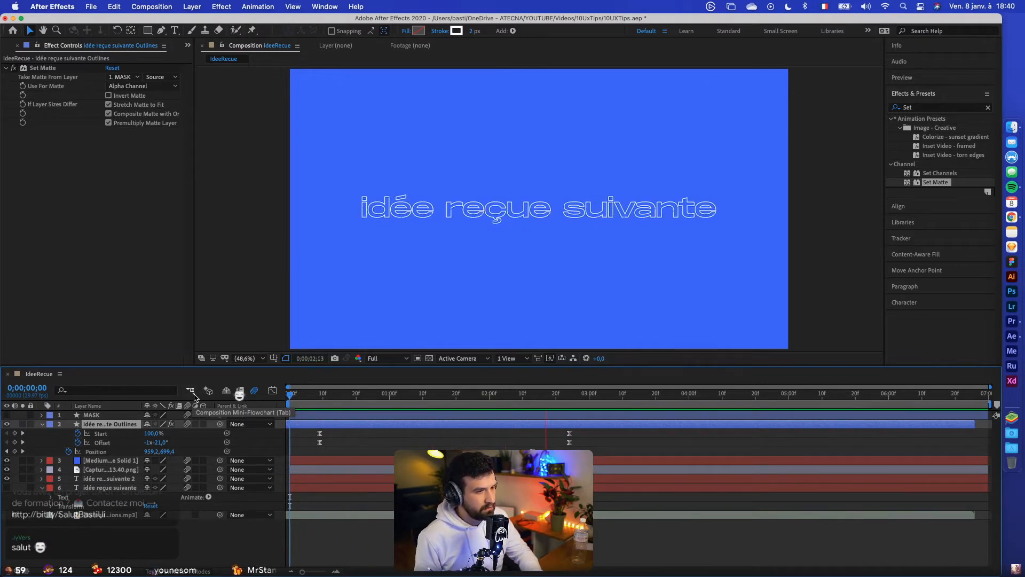
Move the idée reçue suivante 2 text layer to the top of the stack and make it start shortly after 2 seconds
click(549, 396)
drag(549, 398, 676, 395)
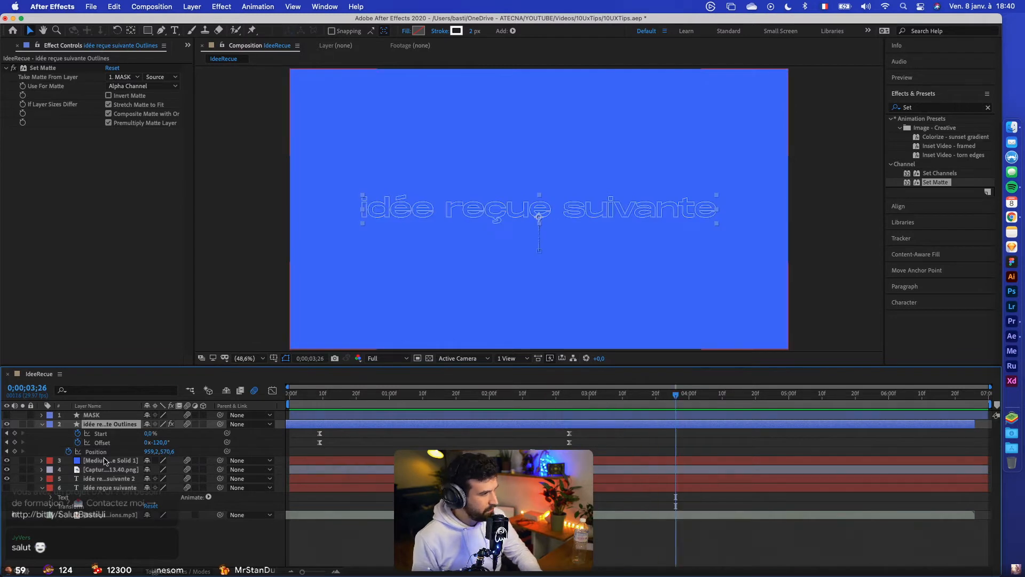
click(88, 488)
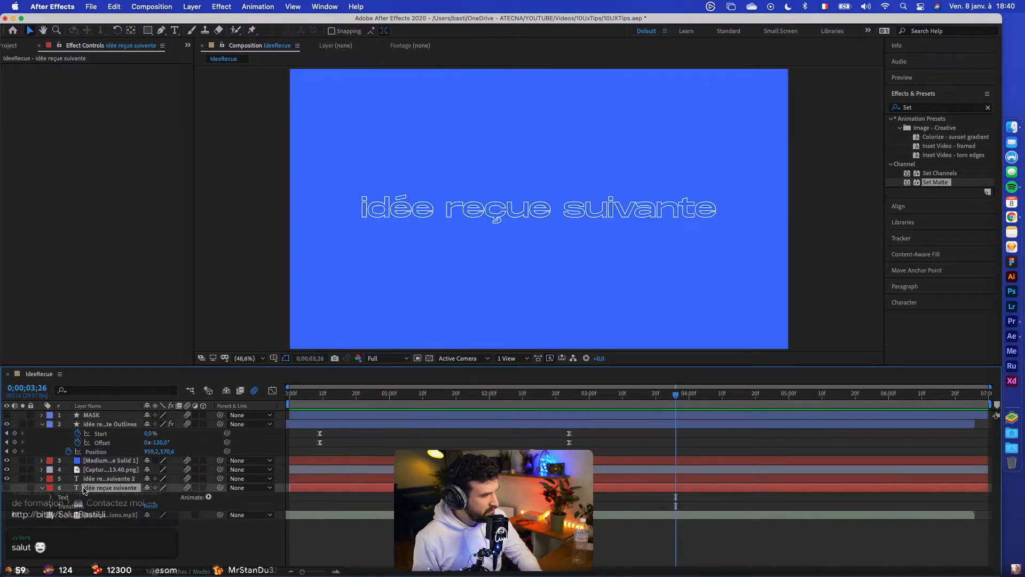
drag(96, 479, 94, 416)
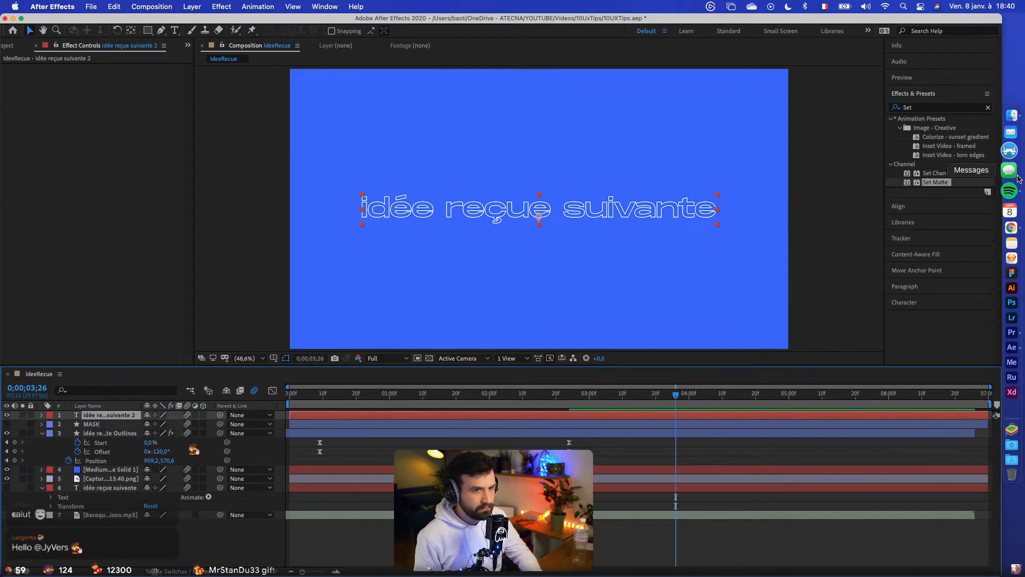
click(963, 100)
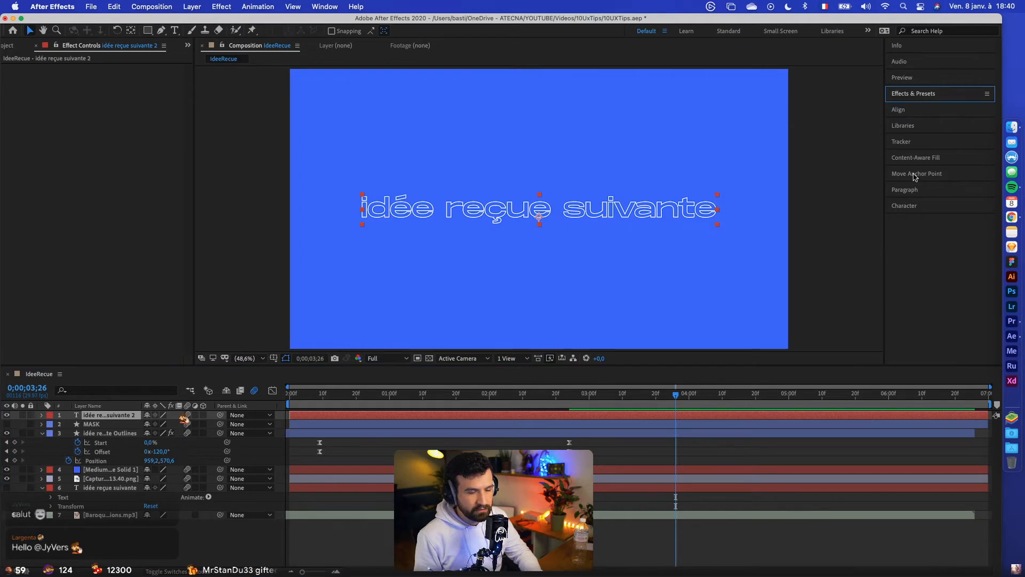
mouse_move(409, 416)
mouse_down()
mouse_move(726, 422)
mouse_move(636, 426)
mouse_up()
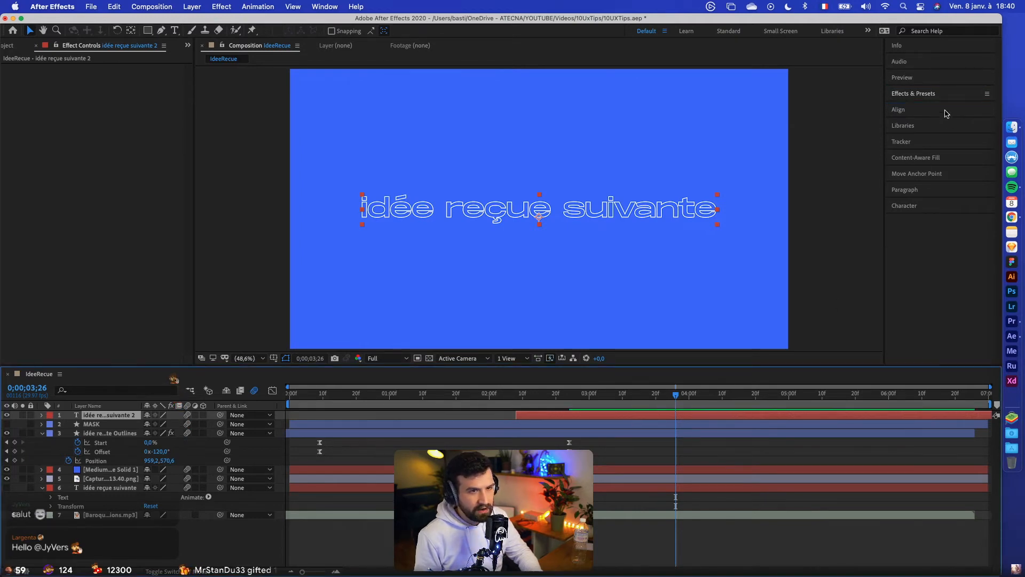
Give the idée reçue suivante 2 text a solid white fill without a stroke and replay the moment it appears
double_click(612, 206)
click(987, 225)
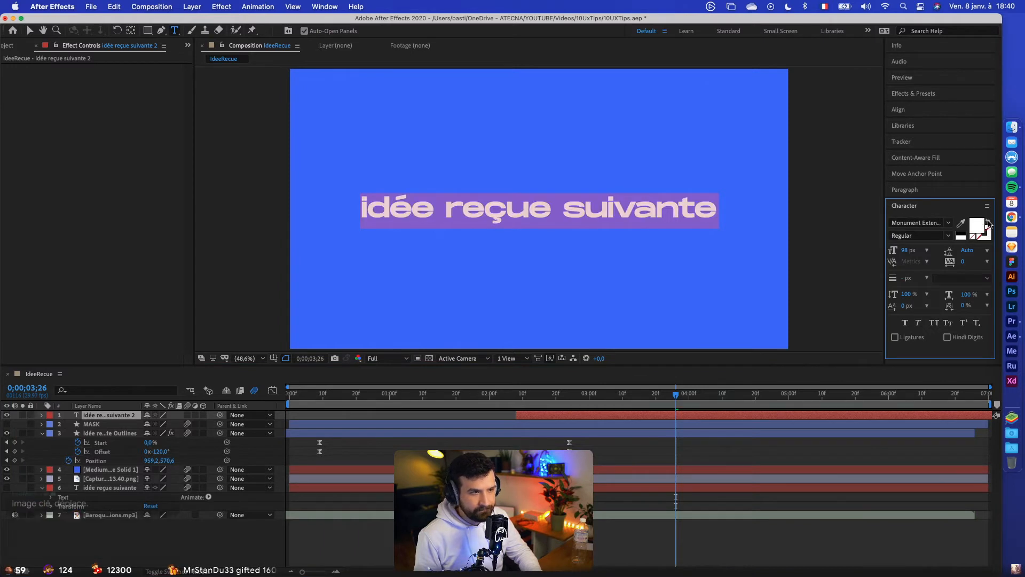
click(506, 406)
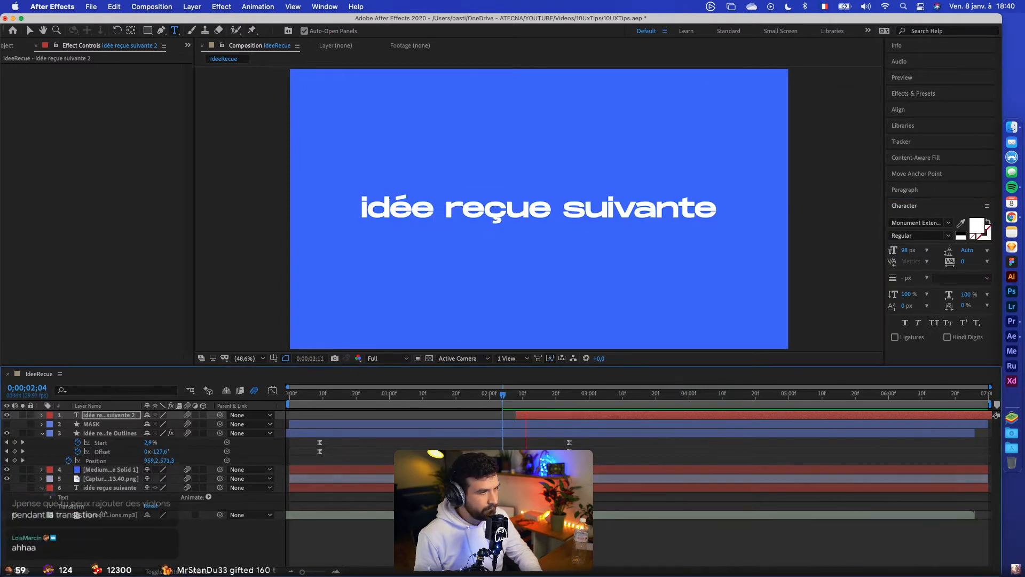
key(space)
drag(519, 398, 463, 398)
key(space)
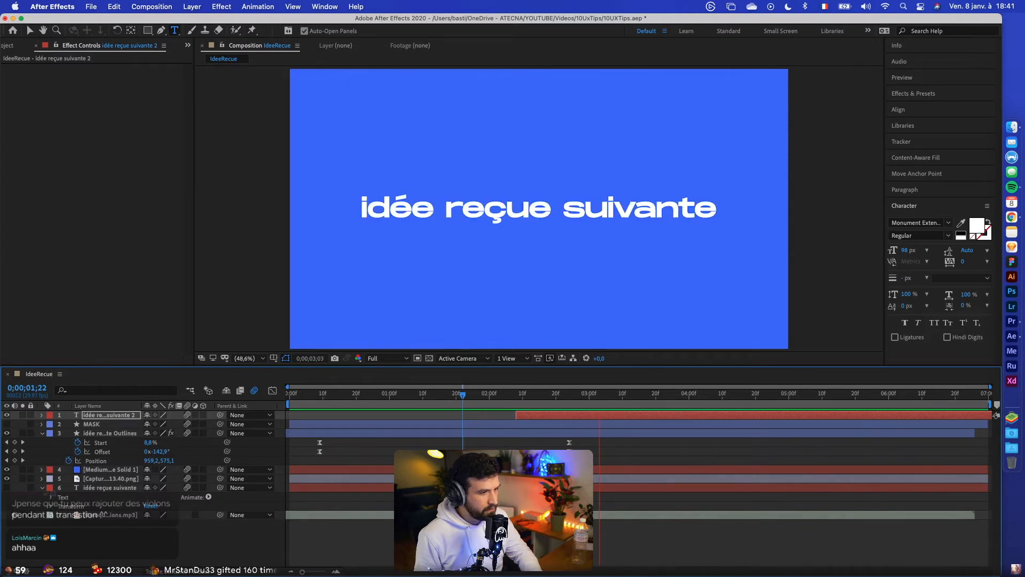
Replay from 0;00;01;08 and delay the solid text layer so it starts at about 0;00;02;17
drag(548, 398, 420, 414)
key(space)
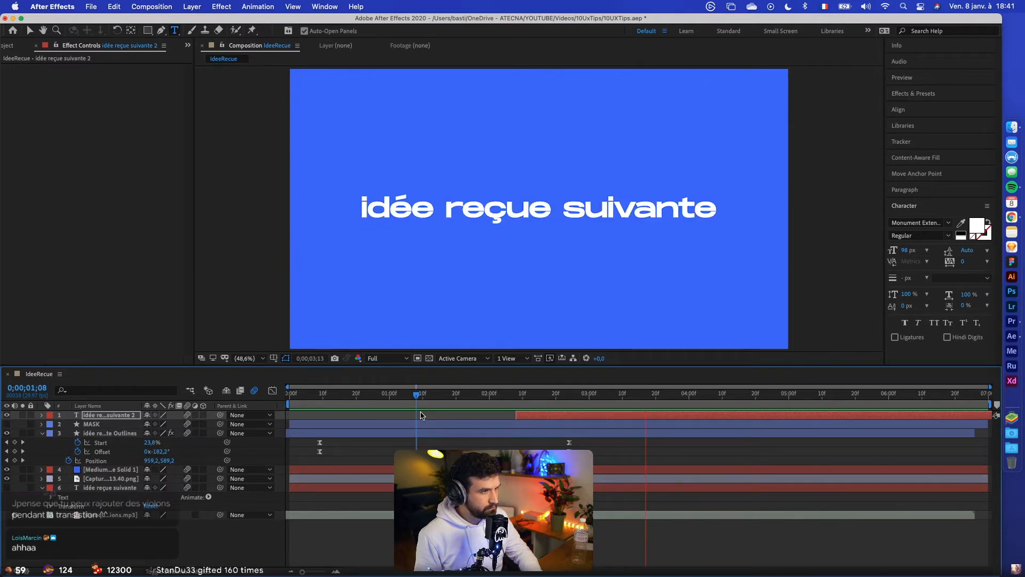
key(space)
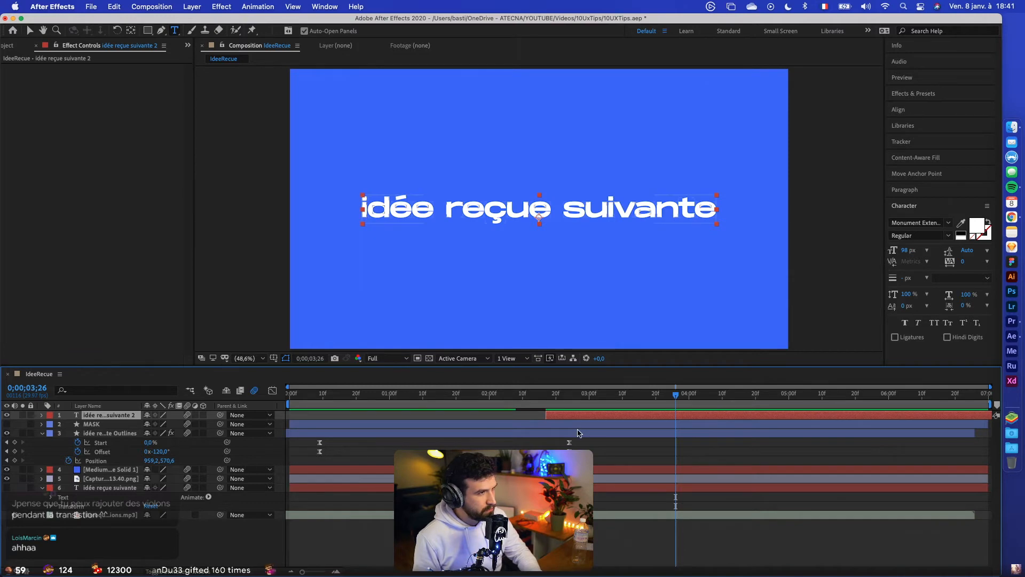
Draw a rectangular mask around the word "idée" on the solid text layer and preview its appearance
click(148, 30)
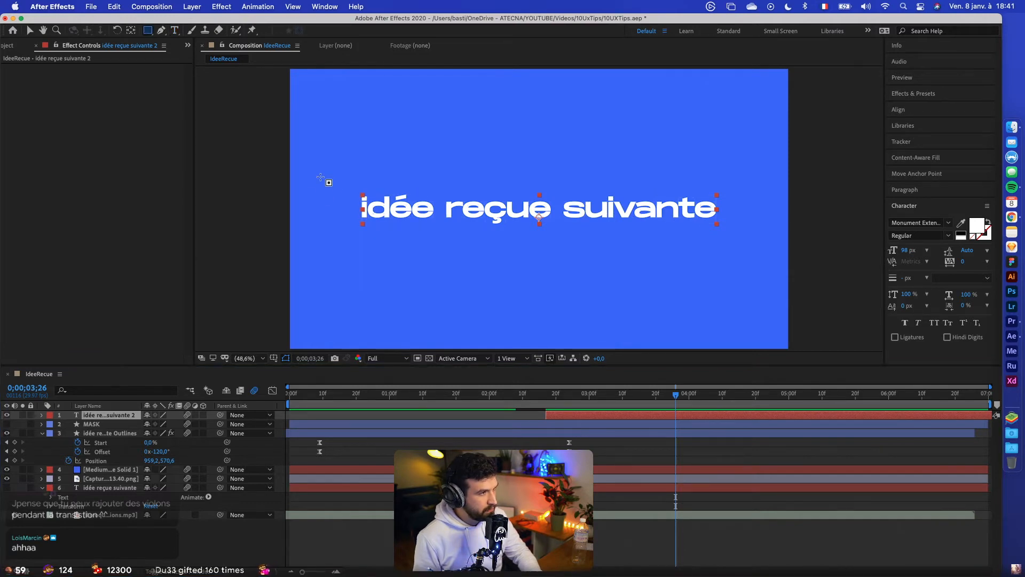
drag(335, 180, 440, 232)
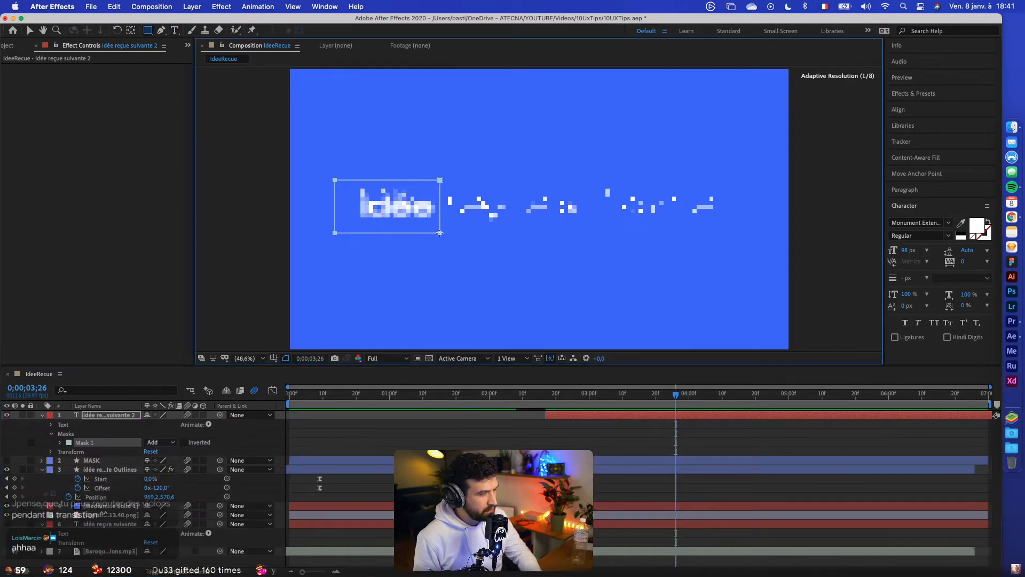
click(544, 395)
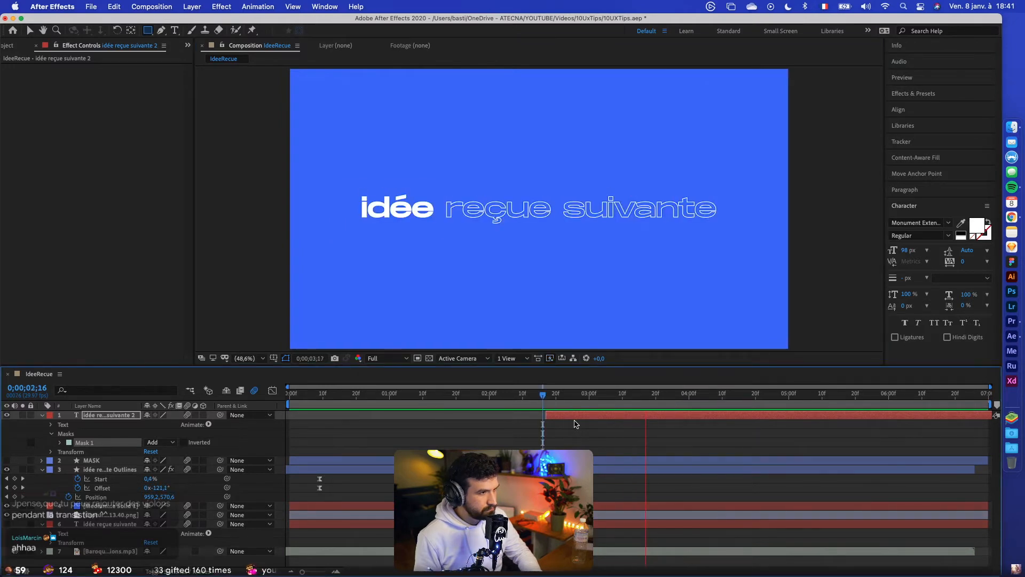
key(space)
Replay the masked word's appearance from several points between 0;00;01;00 and 0;00;02;03 to judge its sync with the music
drag(506, 394, 492, 395)
key(space)
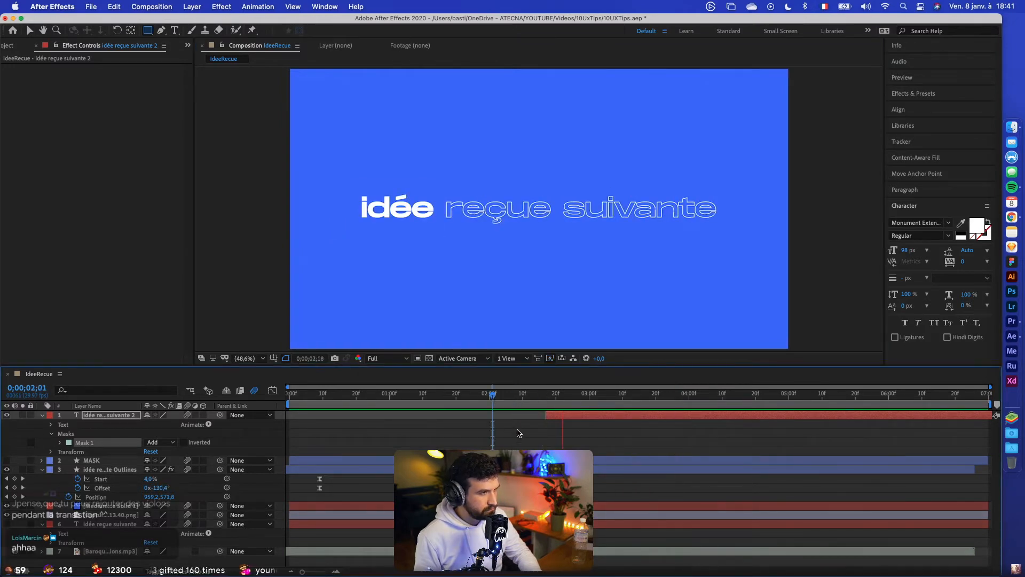
key(space)
click(458, 394)
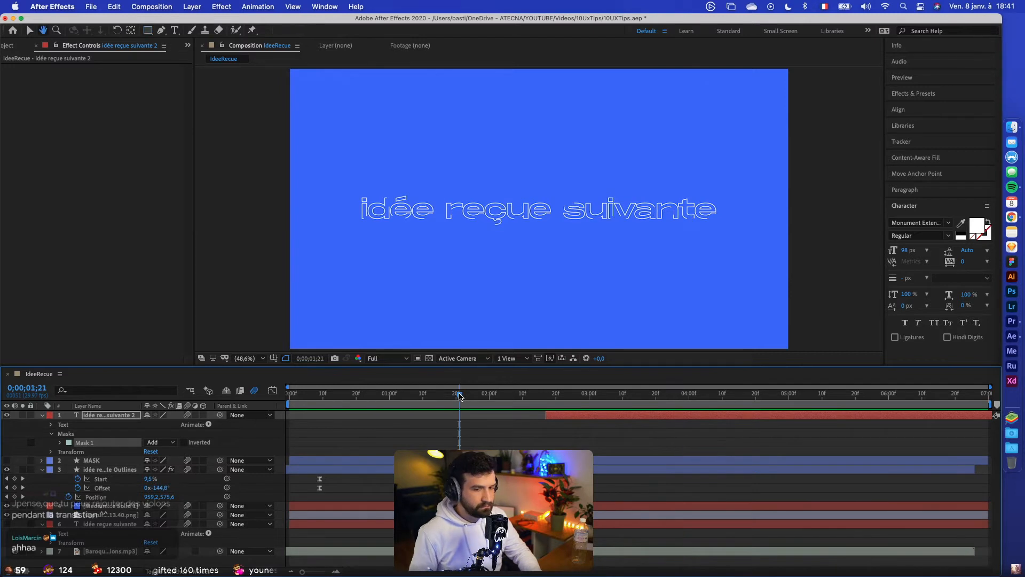
key(space)
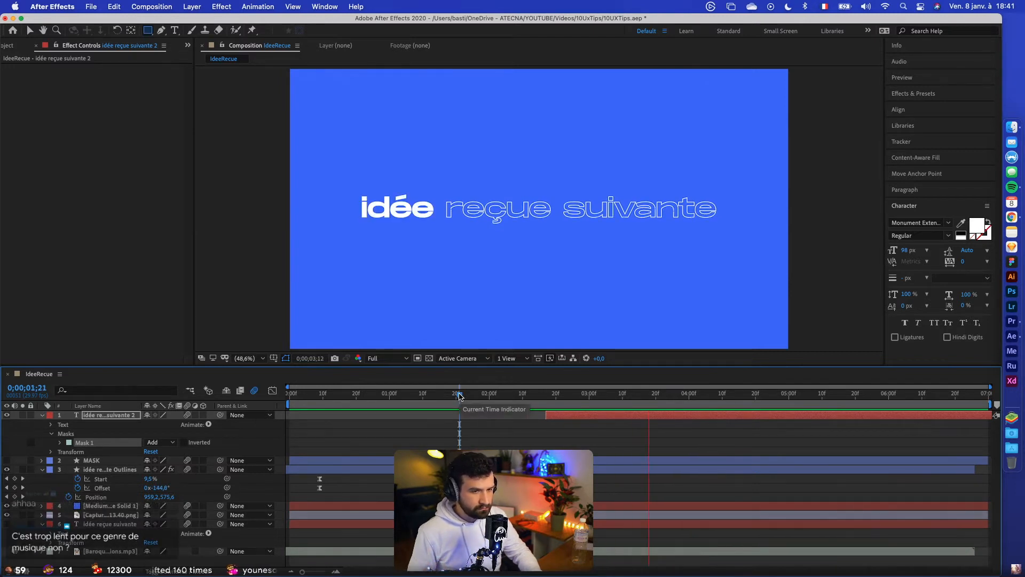
key(space)
click(385, 396)
key(space)
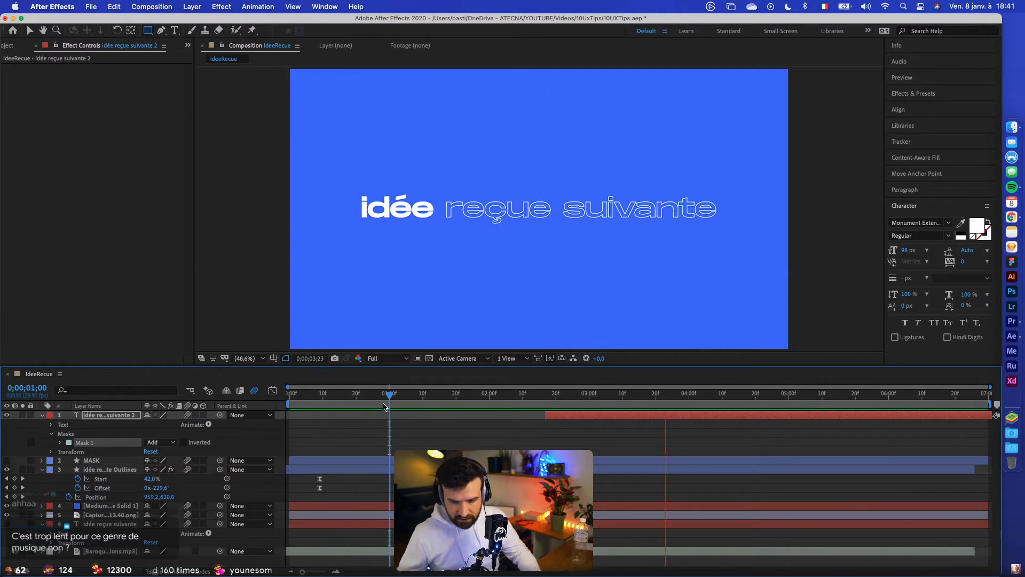
key(space)
click(500, 396)
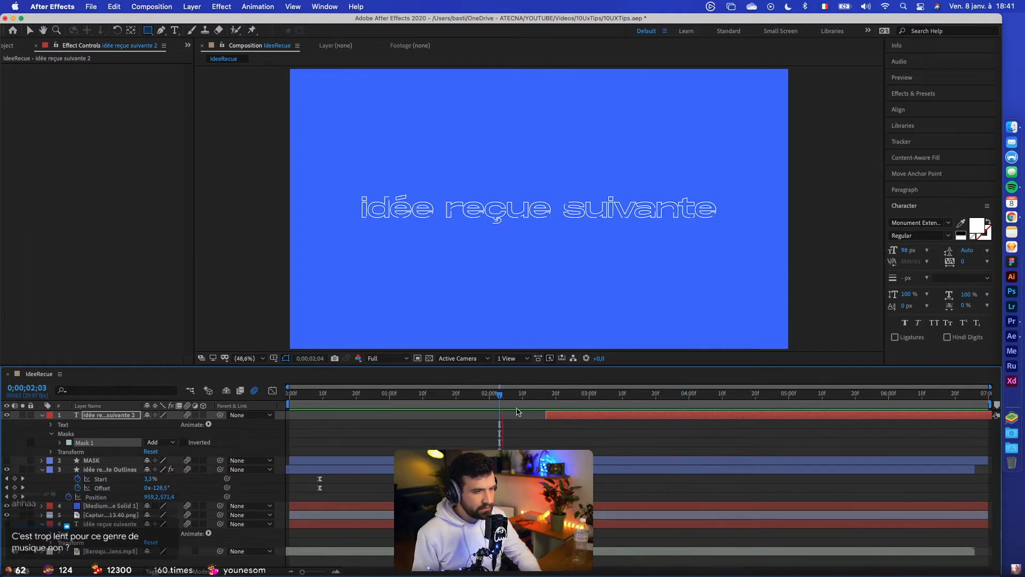
key(space)
key(space)
click(497, 395)
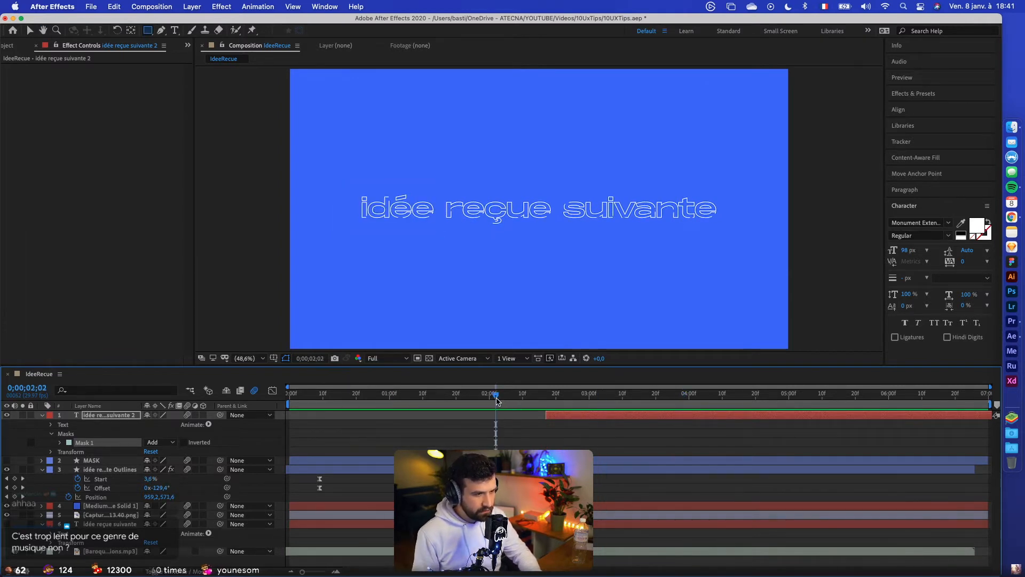
key(space)
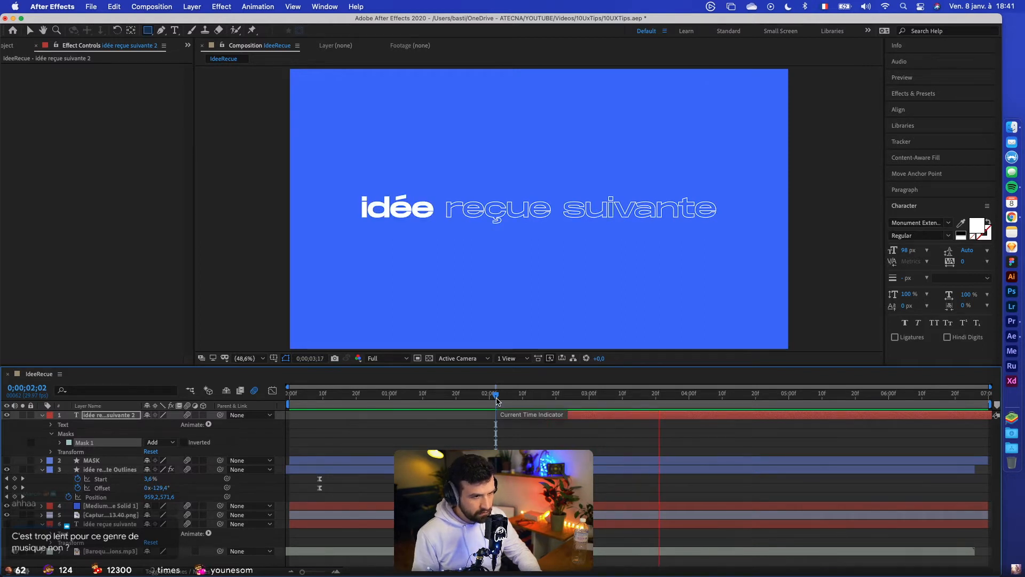
key(space)
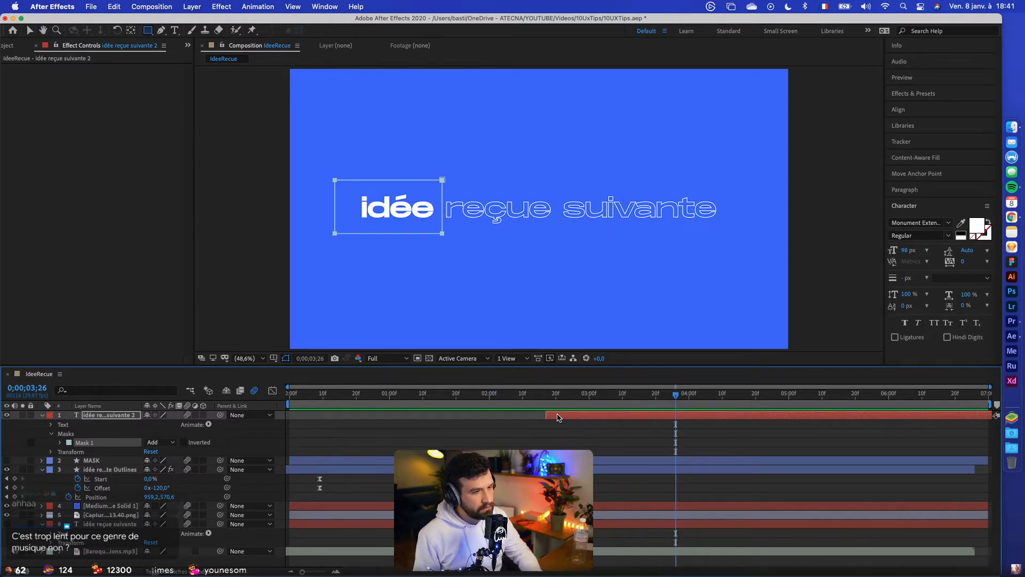
Make the masked text layer start slightly earlier, at about 0;00;02;11, and replay it from 0;00;02;02
drag(547, 415, 526, 415)
click(495, 395)
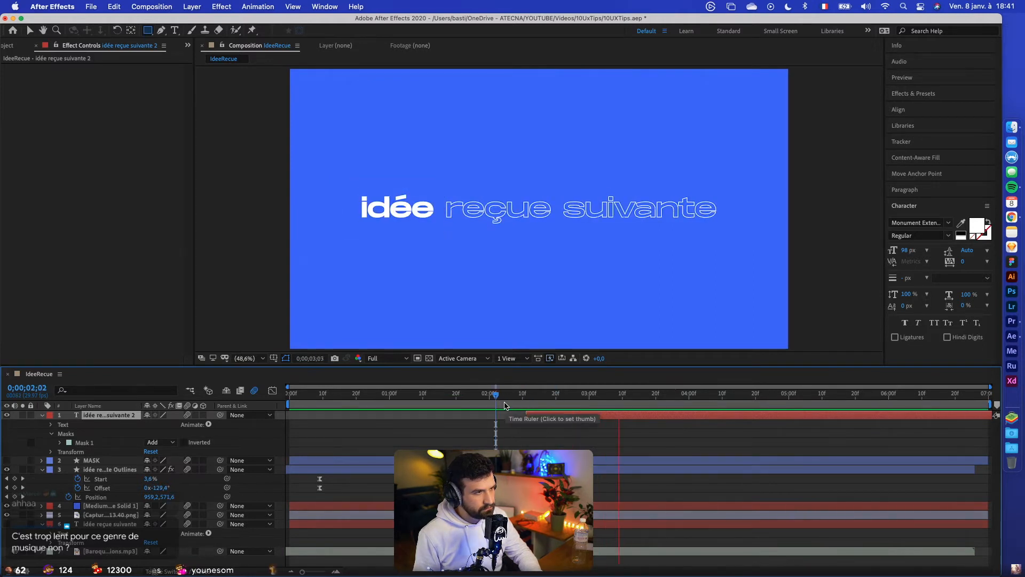
key(space)
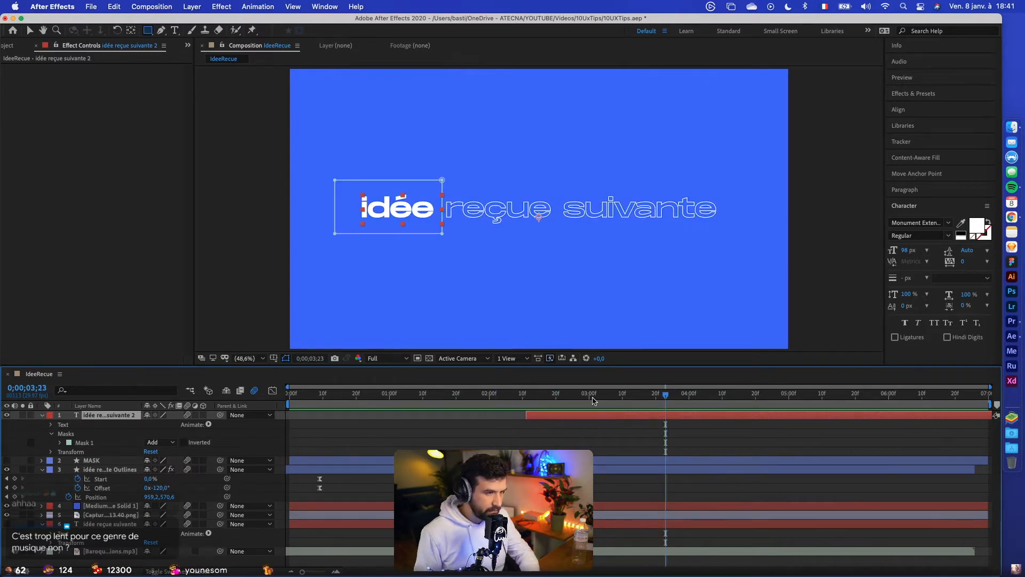
click(29, 32)
drag(406, 144, 470, 284)
key(z)
key(v)
key(super+z)
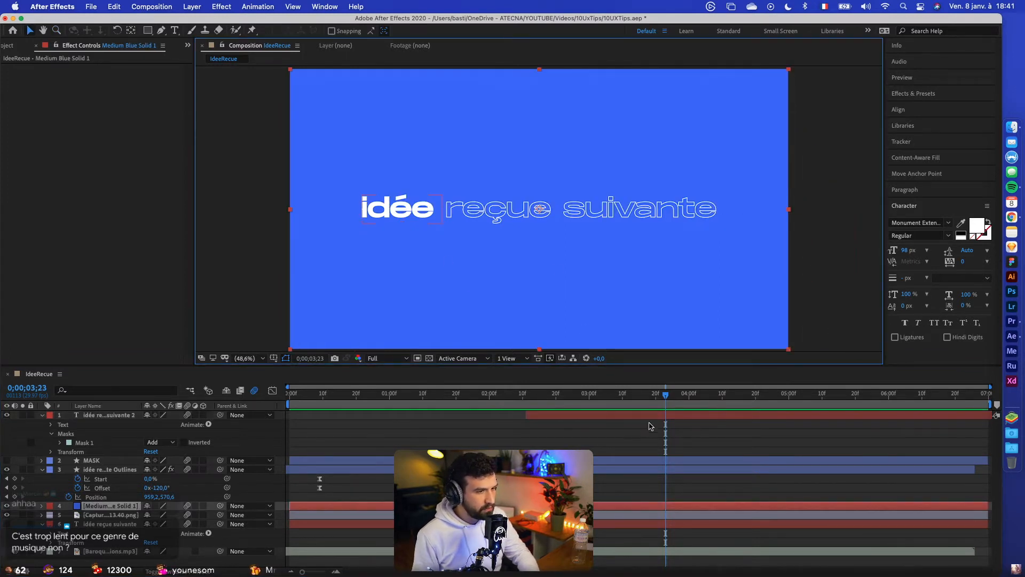
Turn on Mask Path keyframing for Mask 1 at 0;00;03;23 and widen the mask to cover "idée reçue"
click(76, 442)
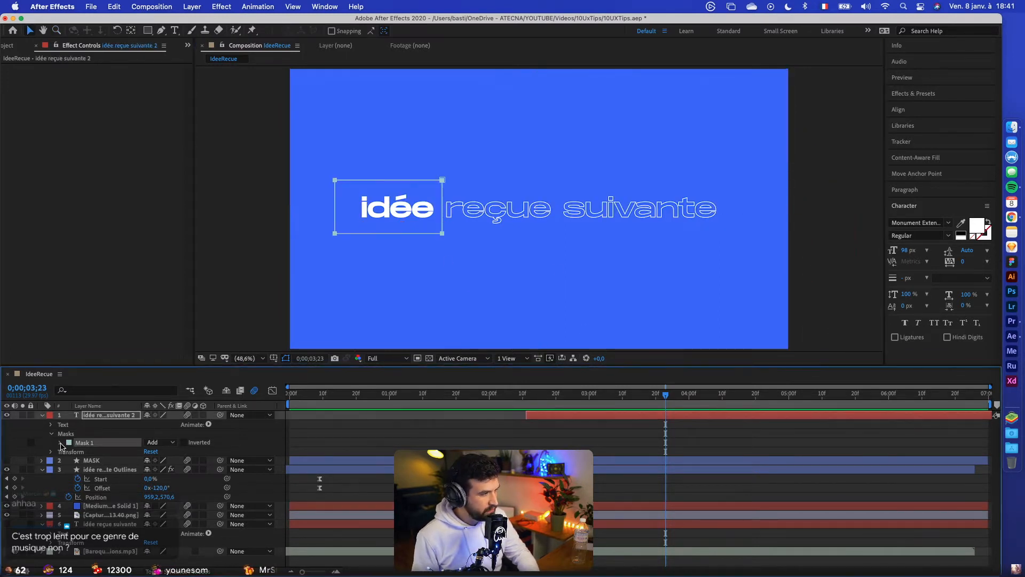
click(61, 443)
click(108, 452)
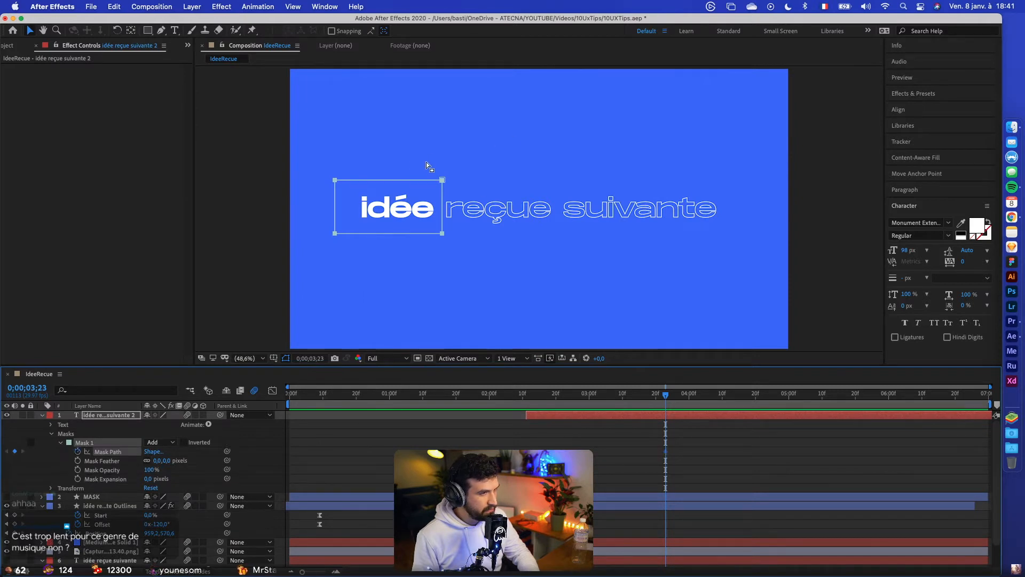
drag(442, 235, 559, 235)
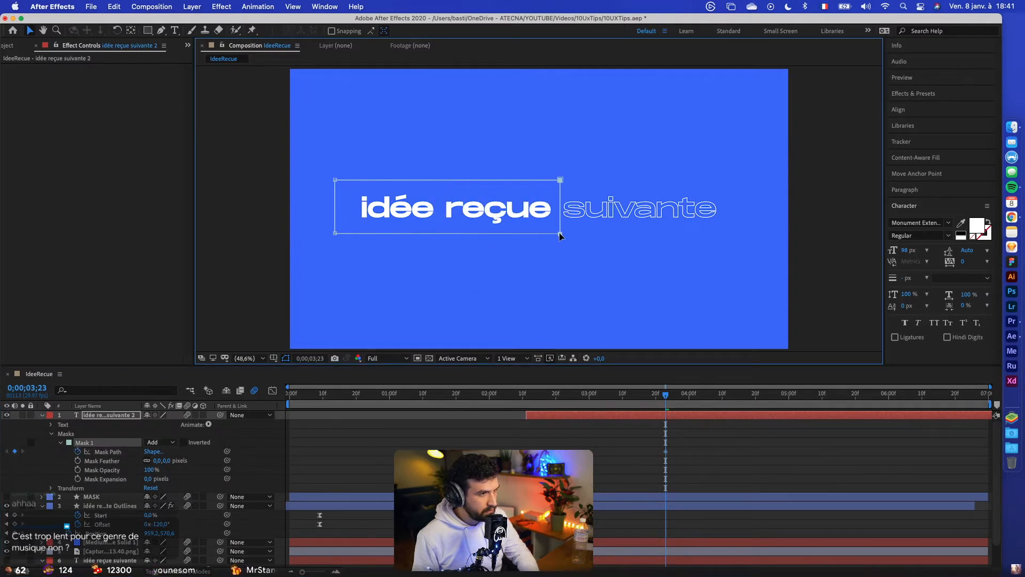
At 0;00;03;24, widen Mask 1 over the whole phrase "idée reçue suivante" and replay from 0;00;03;15
click(669, 395)
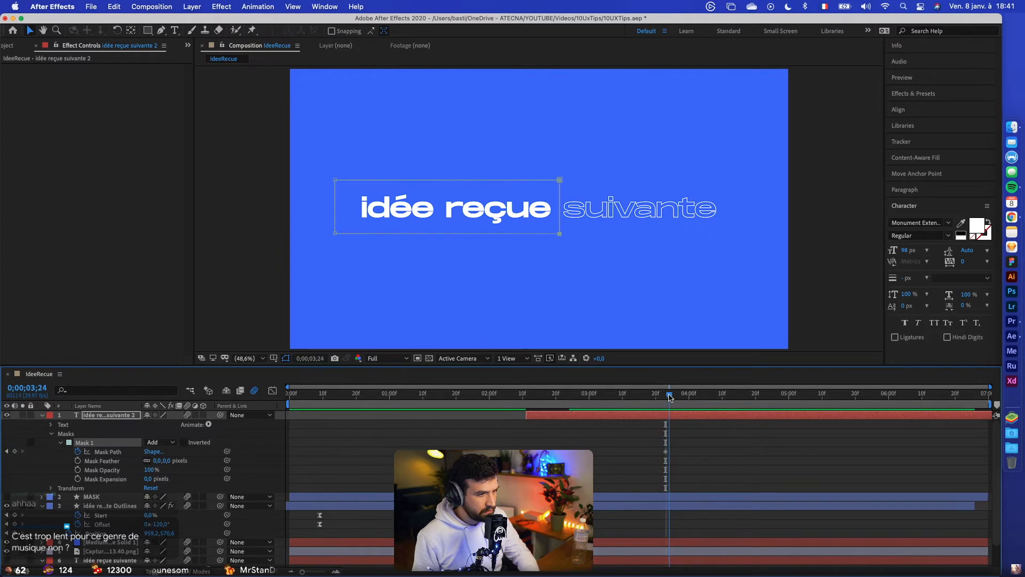
mouse_move(531, 152)
mouse_down()
mouse_move(595, 267)
mouse_move(724, 237)
mouse_up()
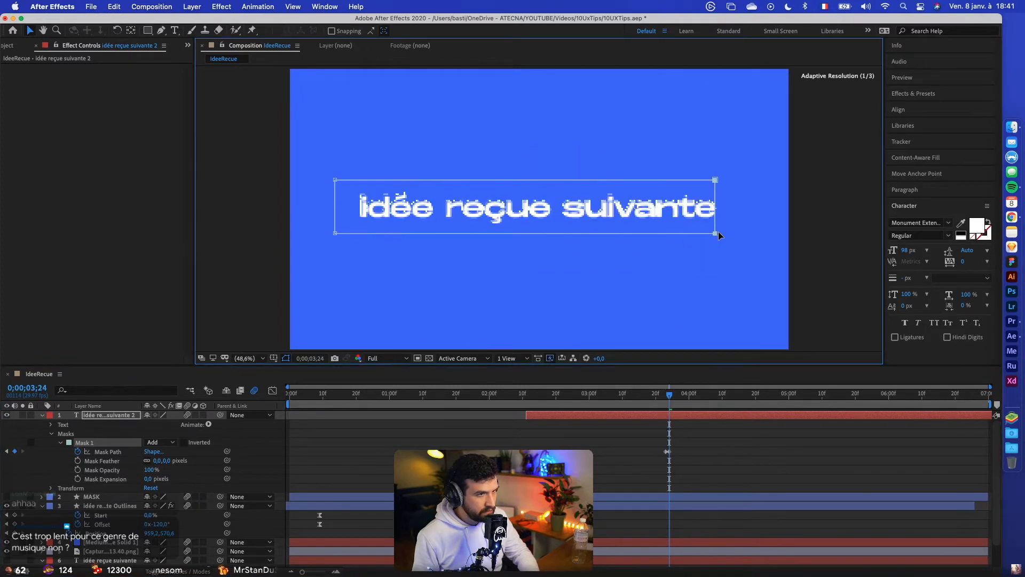
click(639, 394)
key(space)
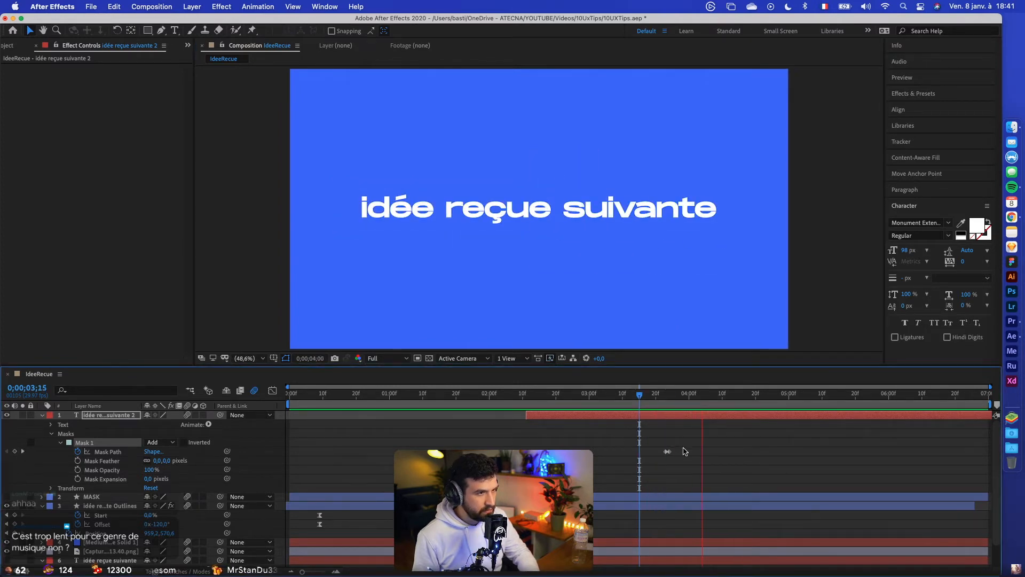
Shift both Mask Path keyframes slightly earlier, replaying the reveal from 0;00;02;13 before and from 0;00;02;20 after the change
click(532, 395)
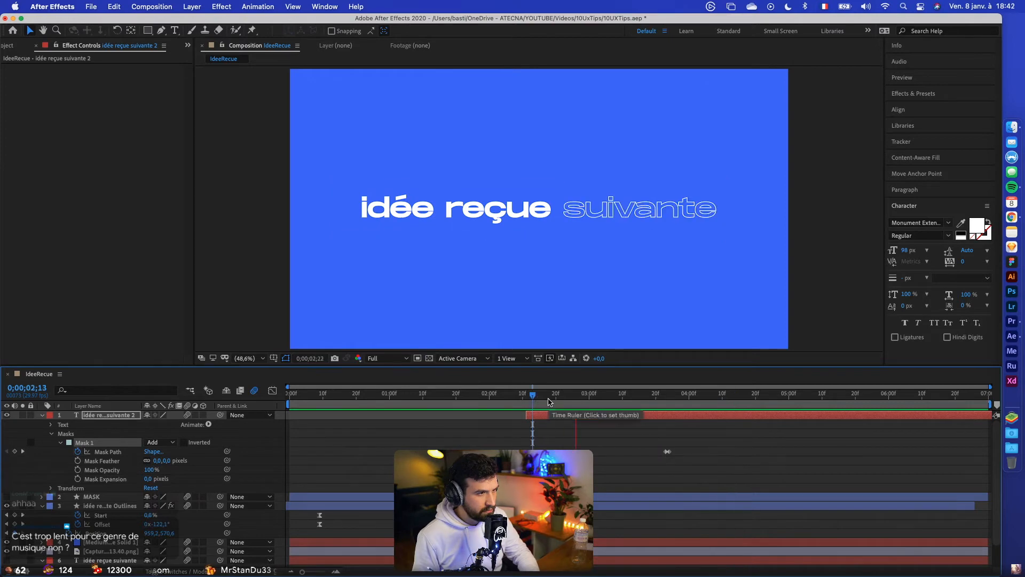
key(space)
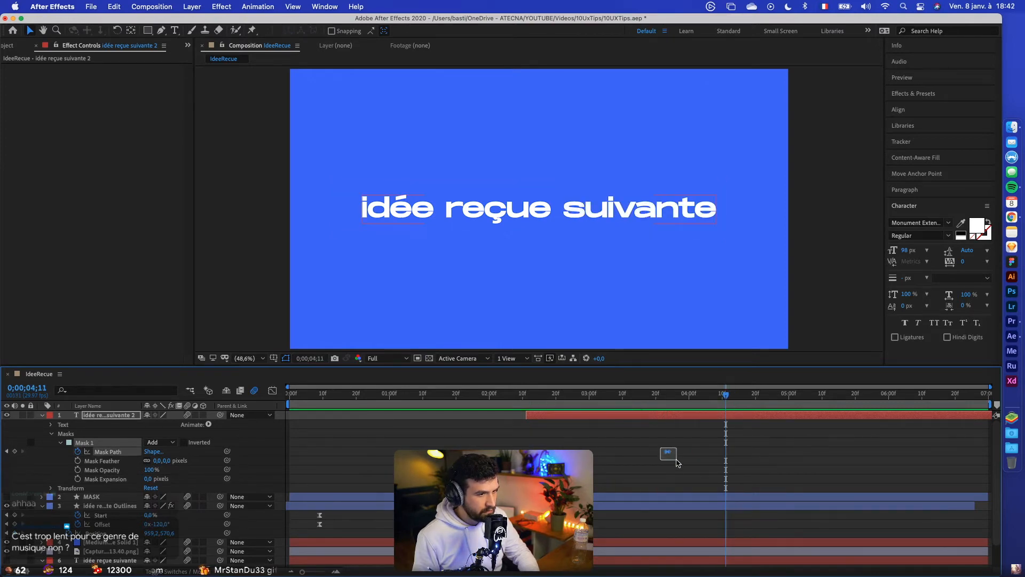
click(665, 453)
click(556, 395)
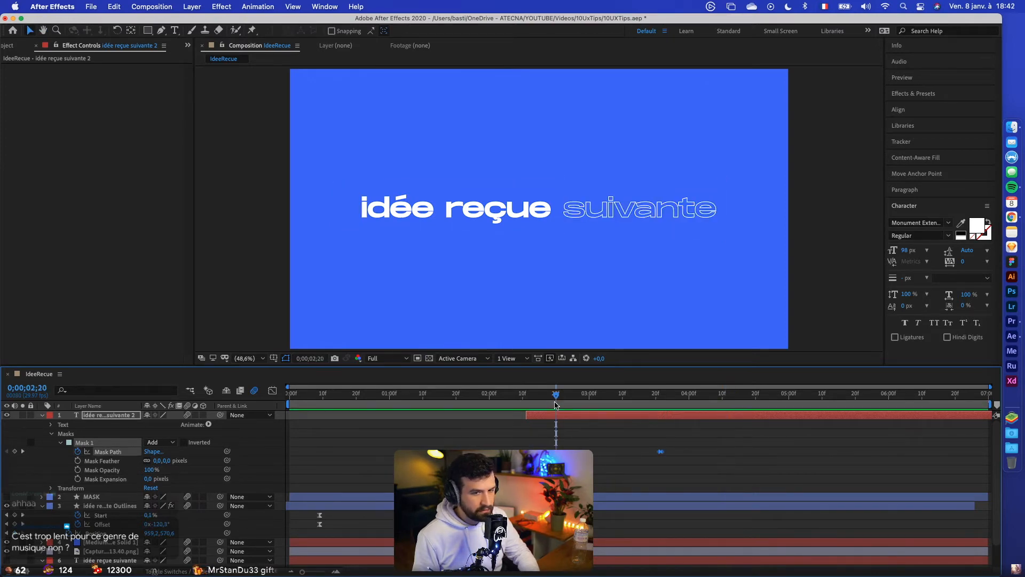
key(space)
key(space)
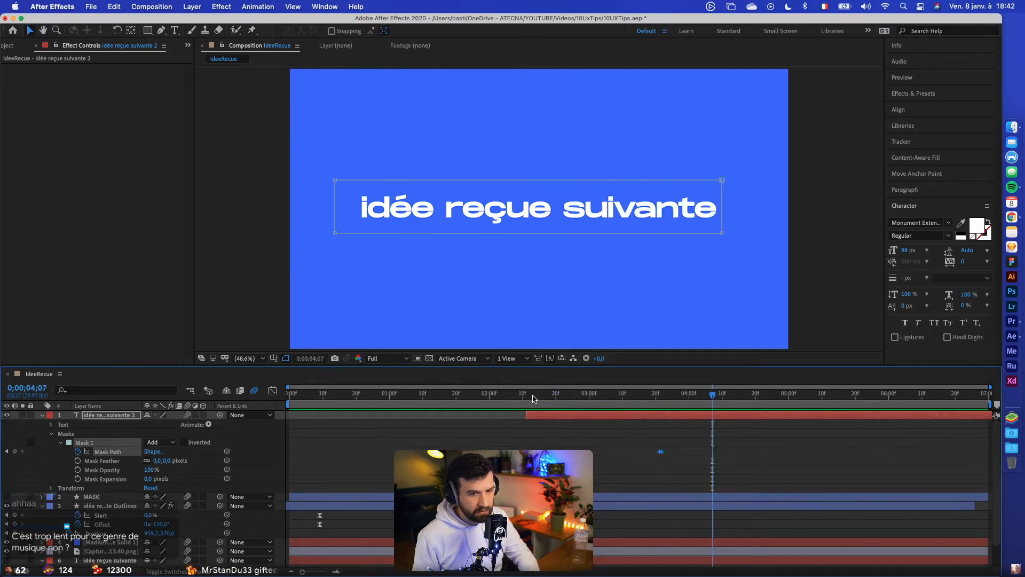
Replay the word reveal from 0;00;02;12 to judge its sync with the music
click(530, 395)
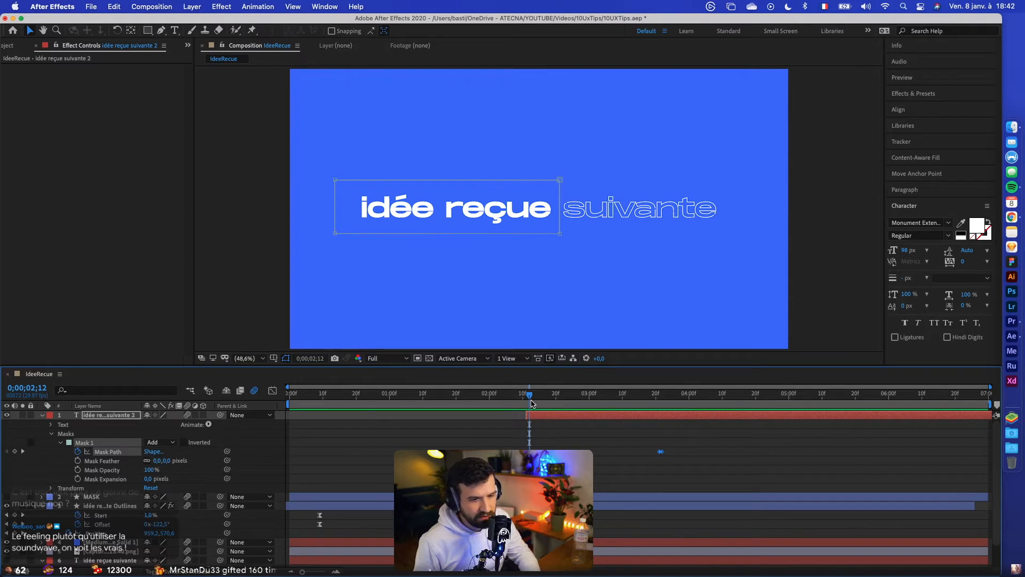
scroll(532, 403, down, 2)
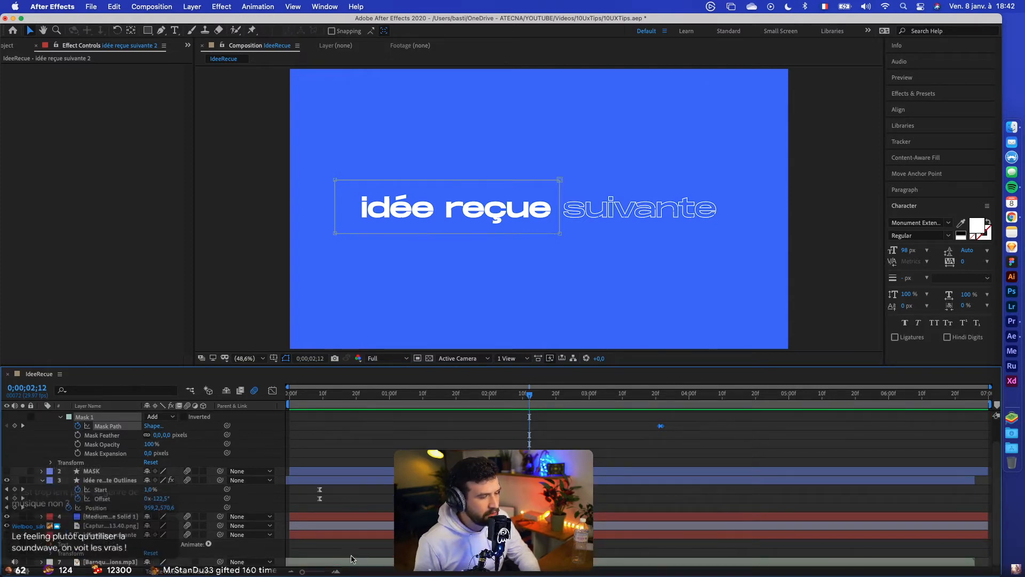
key(space)
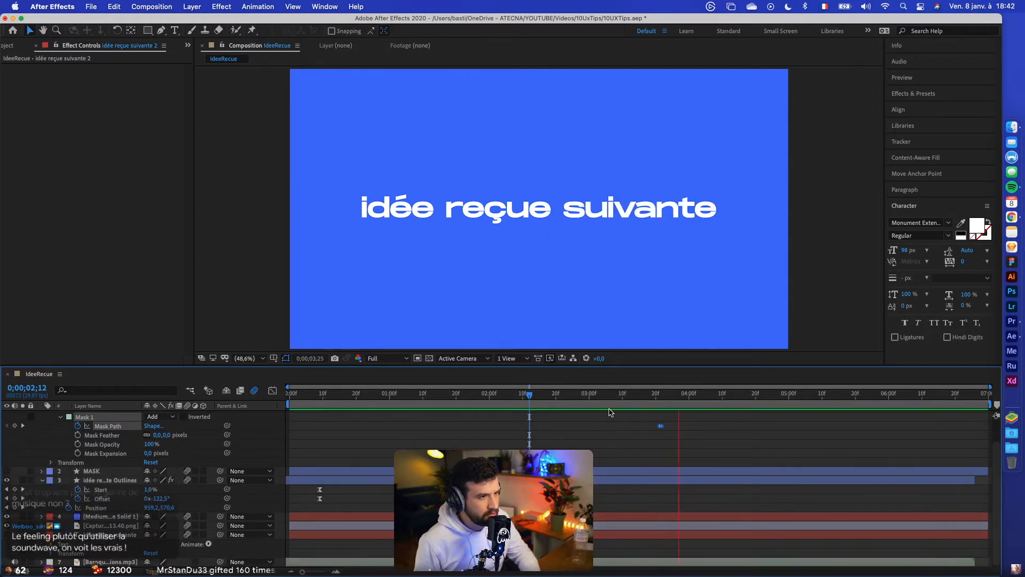
key(space)
scroll(572, 414, up, 2)
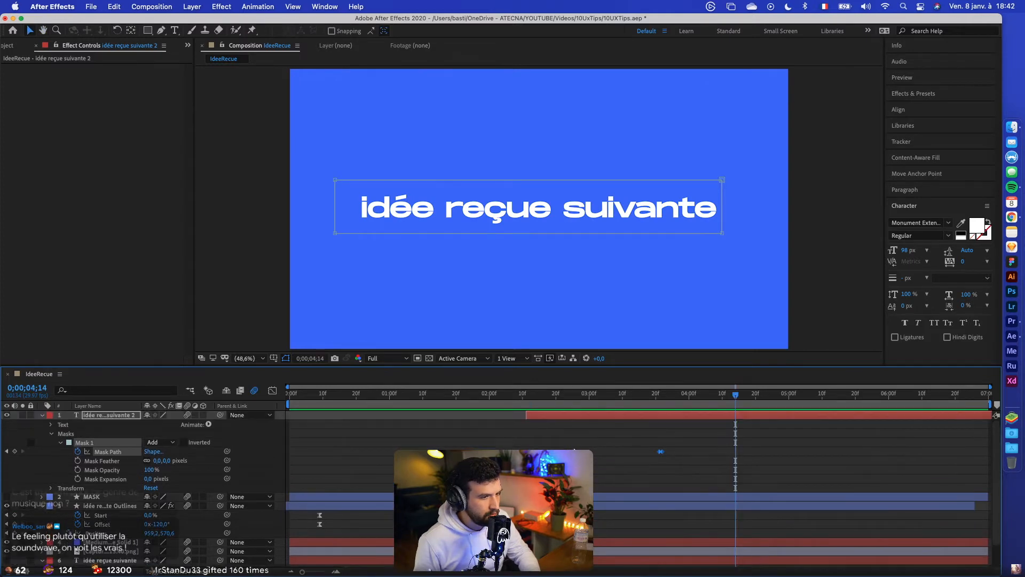
Collapse the masked text layer, move the Baroque Coffee House audio layer to the top of the stack and show its waveform
click(44, 416)
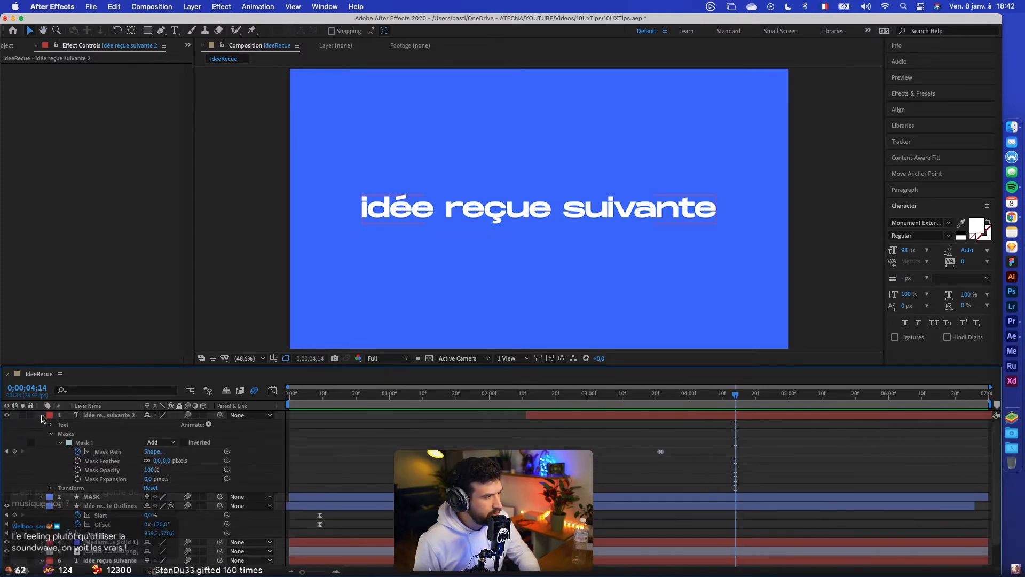
click(42, 416)
drag(111, 516, 123, 414)
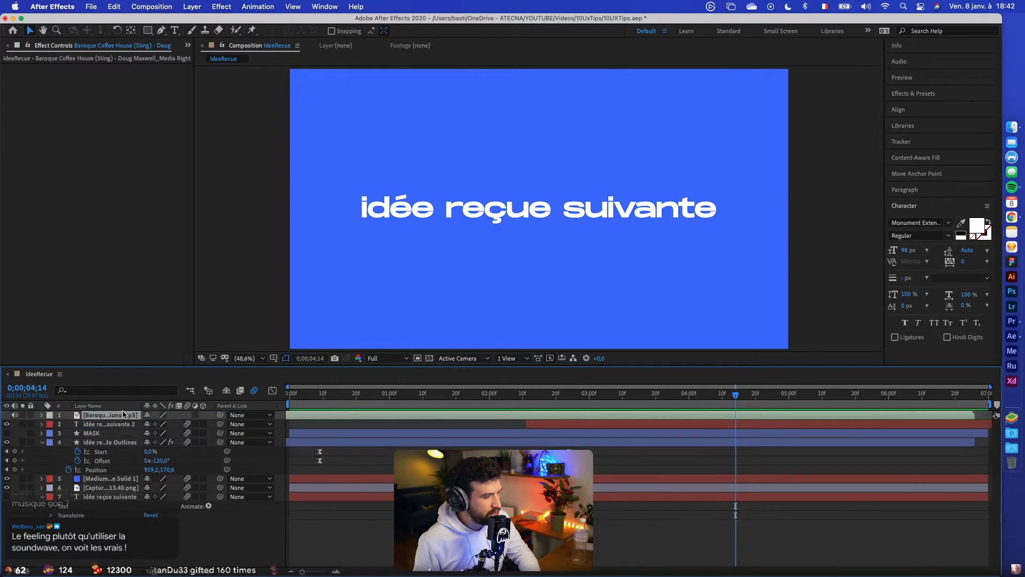
click(43, 416)
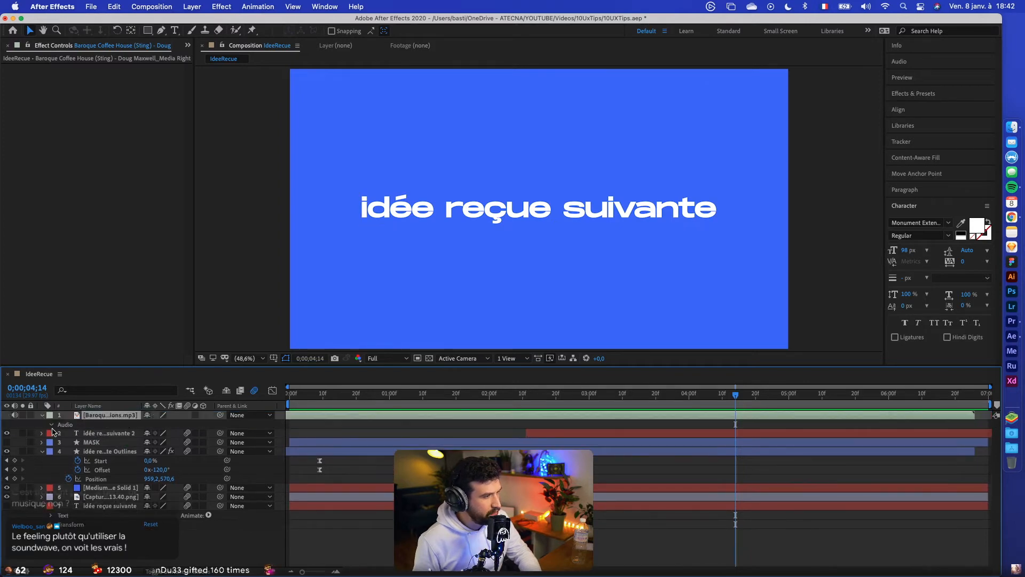
click(52, 425)
click(60, 443)
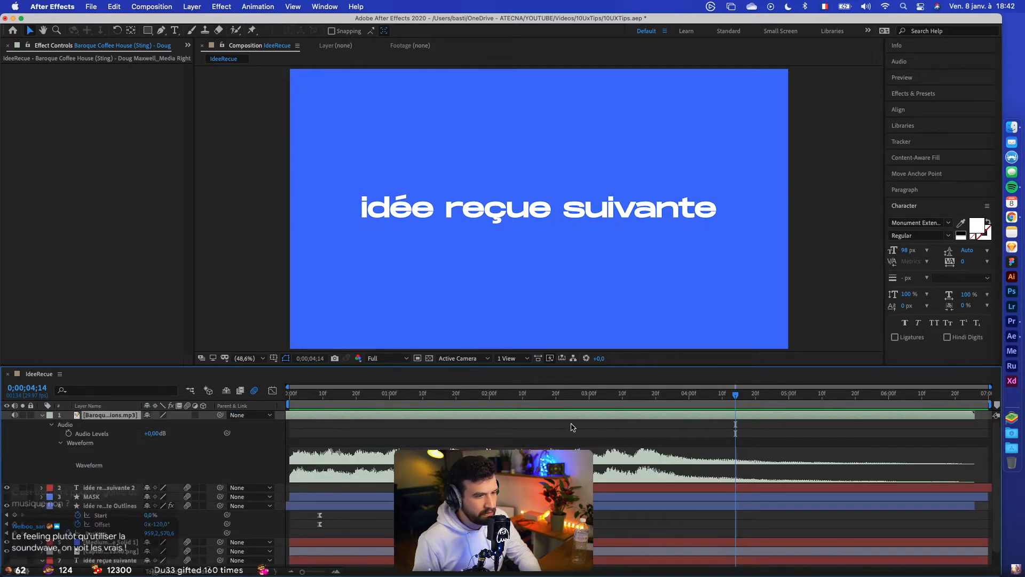
Reveal the masked text layer's Mask Path and move its two keyframes to start at 0;00;03;16, at the last waveform peak
click(603, 488)
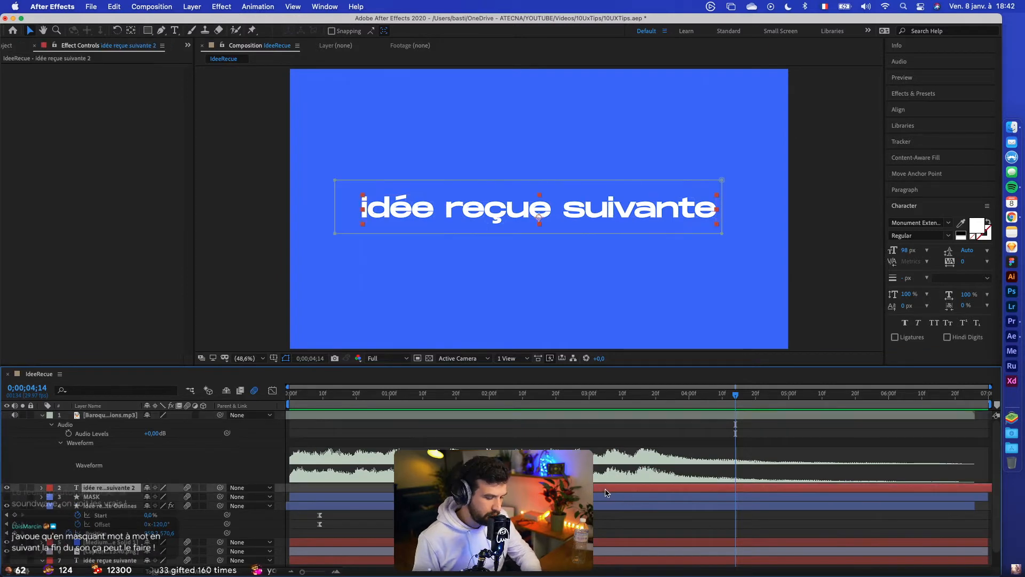
key(m)
mouse_move(654, 405)
mouse_down()
mouse_move(634, 405)
mouse_move(643, 405)
mouse_up()
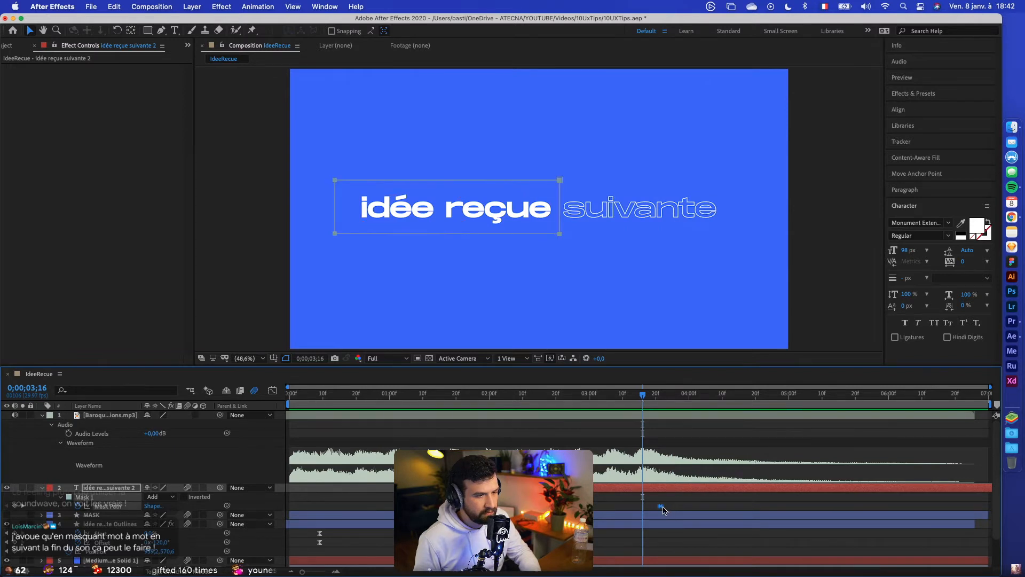
drag(662, 506, 647, 510)
Add Mask Path keyframes at 0;00;03;06 and one frame after, and narrow Mask 1 at 0;00;03;06 to cover only "idée"
key(shift+Page_Up)
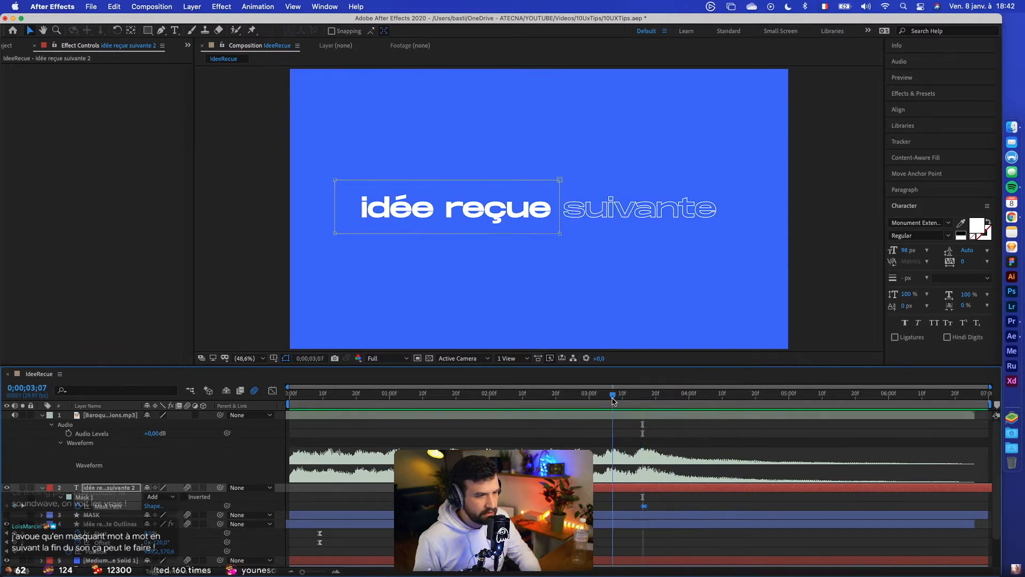
click(618, 501)
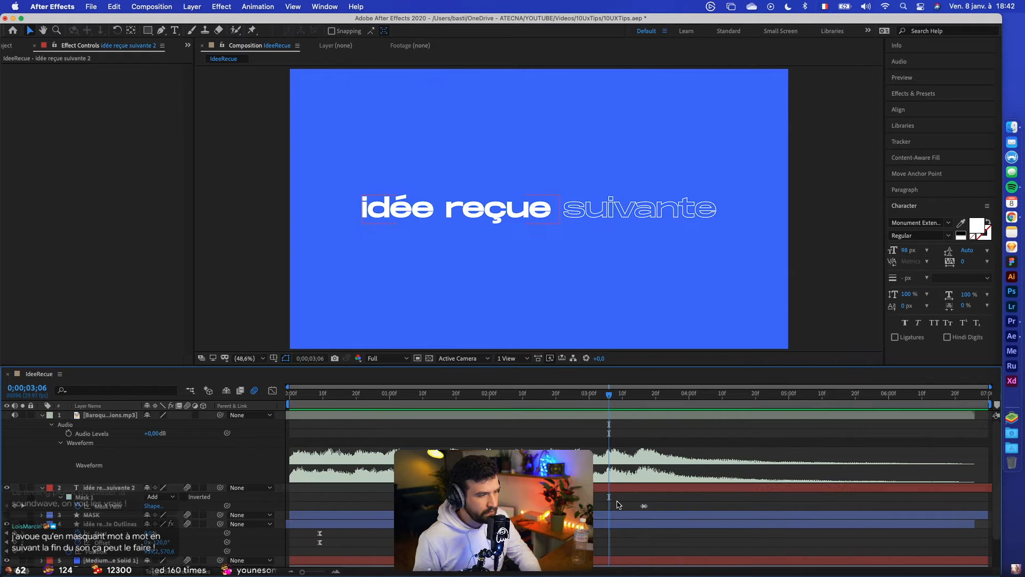
click(108, 506)
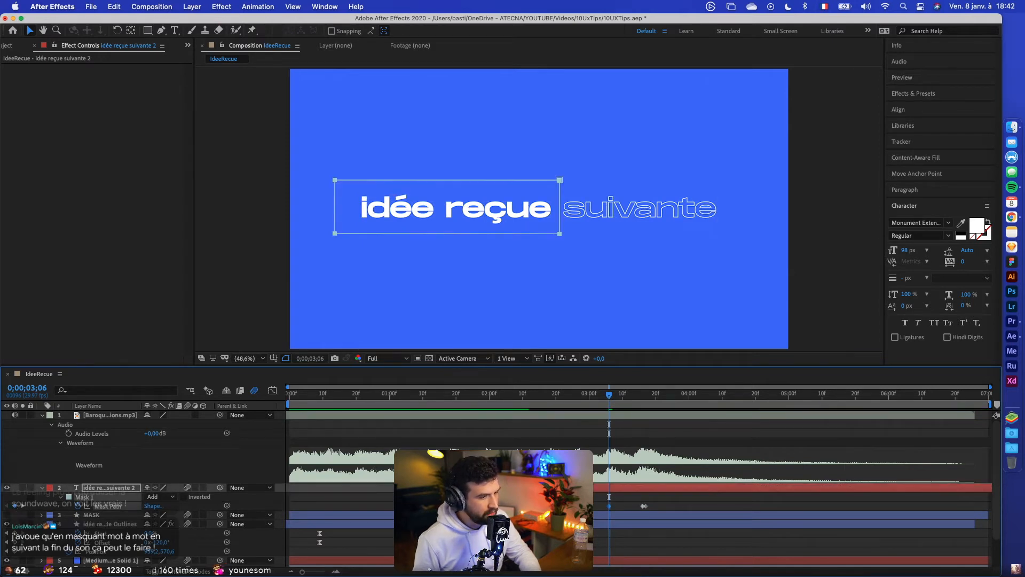
click(611, 509)
drag(544, 162, 439, 235)
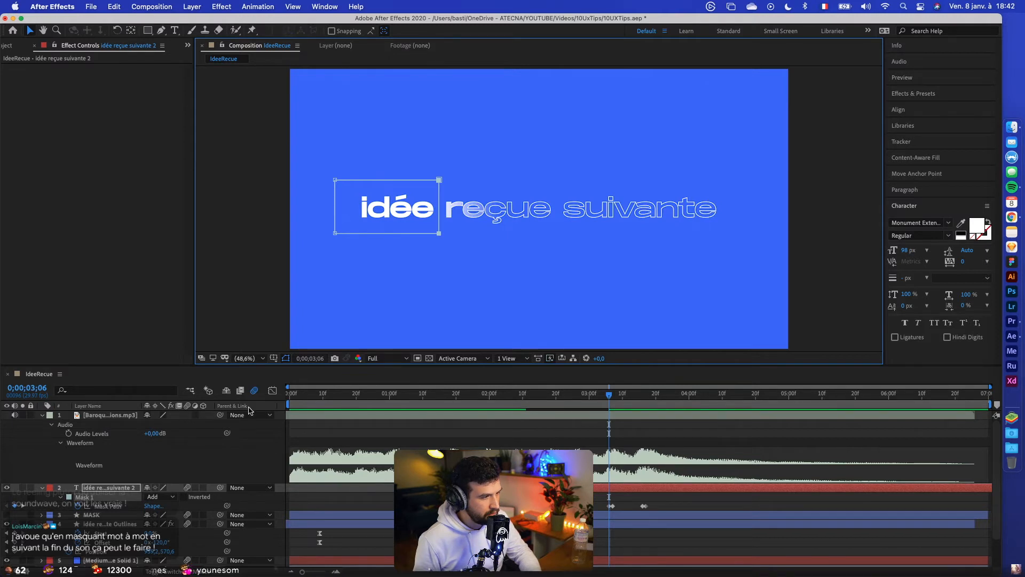
Turn off motion blur for the composition and make the masked text layer start at about 0;00;02;27
click(254, 390)
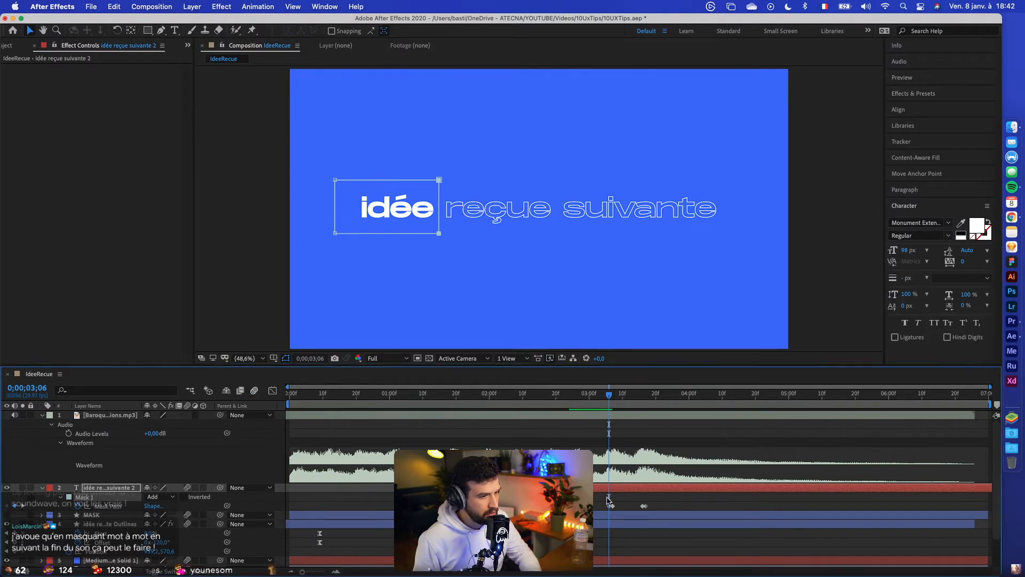
drag(609, 395, 580, 403)
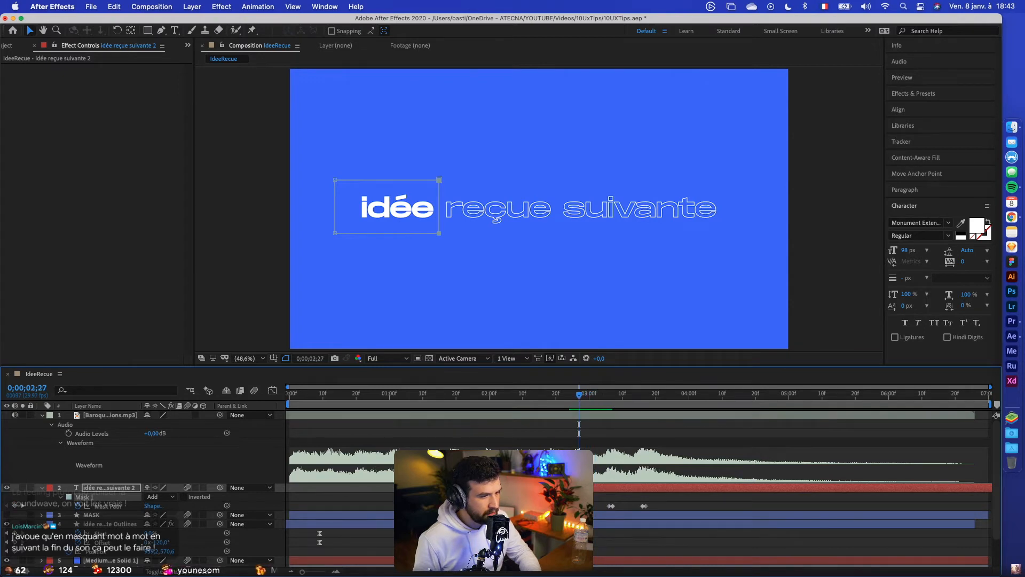
click(539, 216)
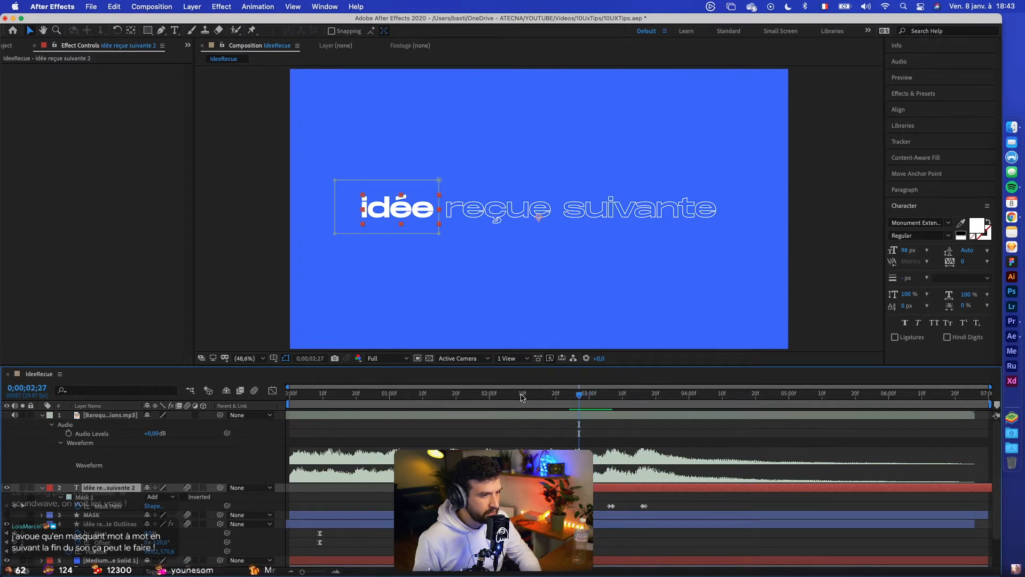
Replay the animation several times from the beginning and once from 0;00;02;21 to check each word against the music
key(Home)
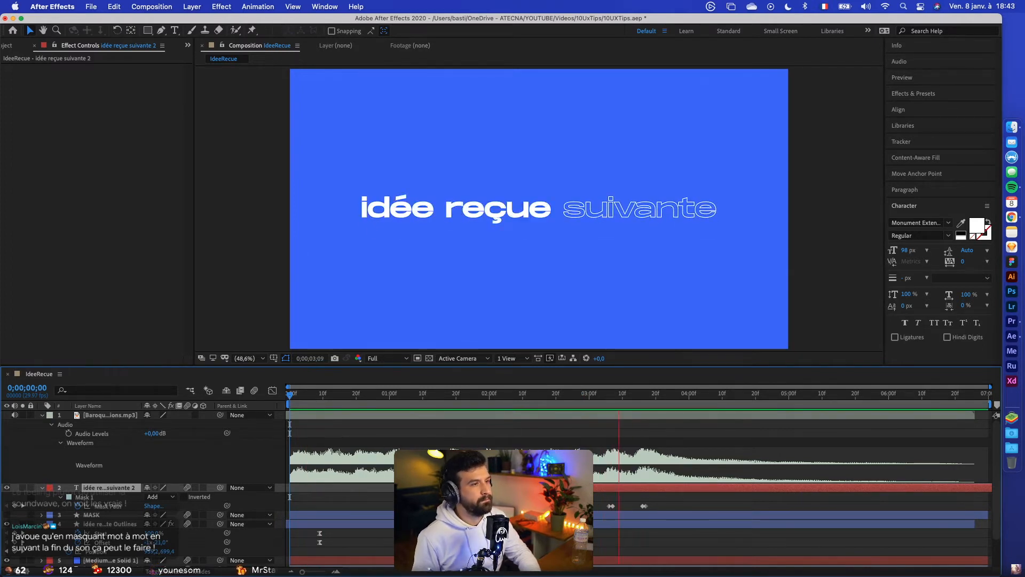
key(space)
key(Home)
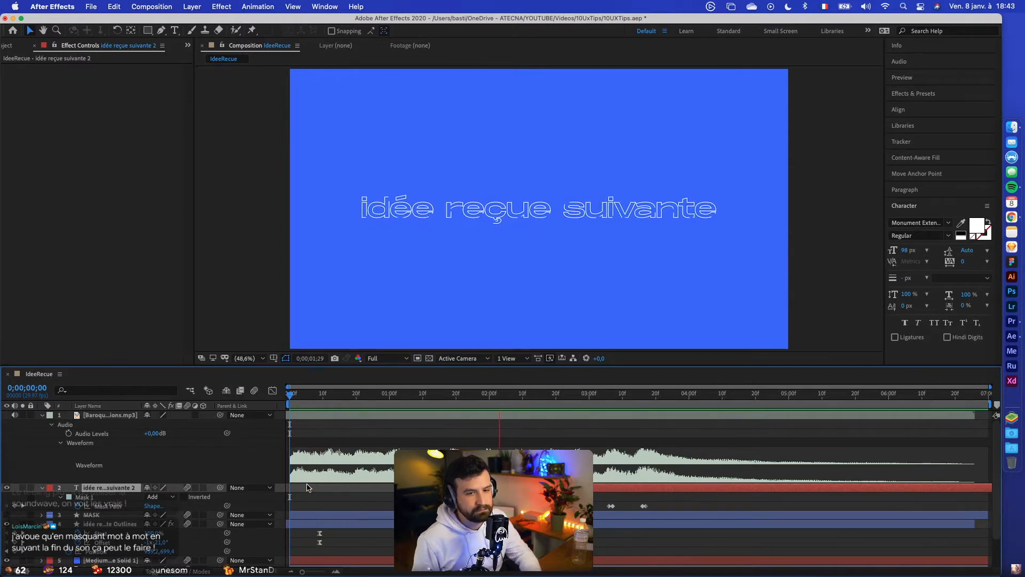
key(space)
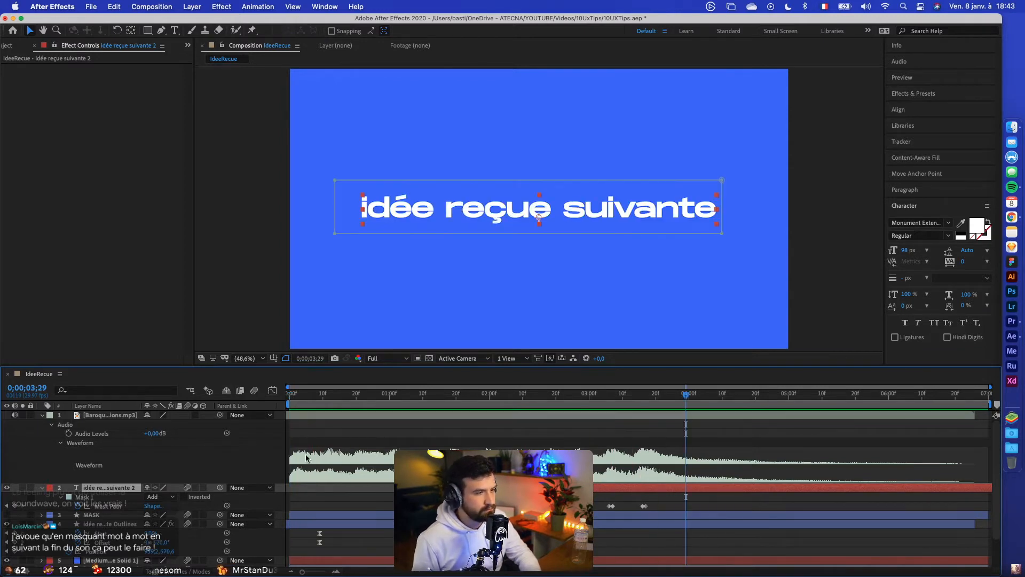
click(313, 394)
key(Home)
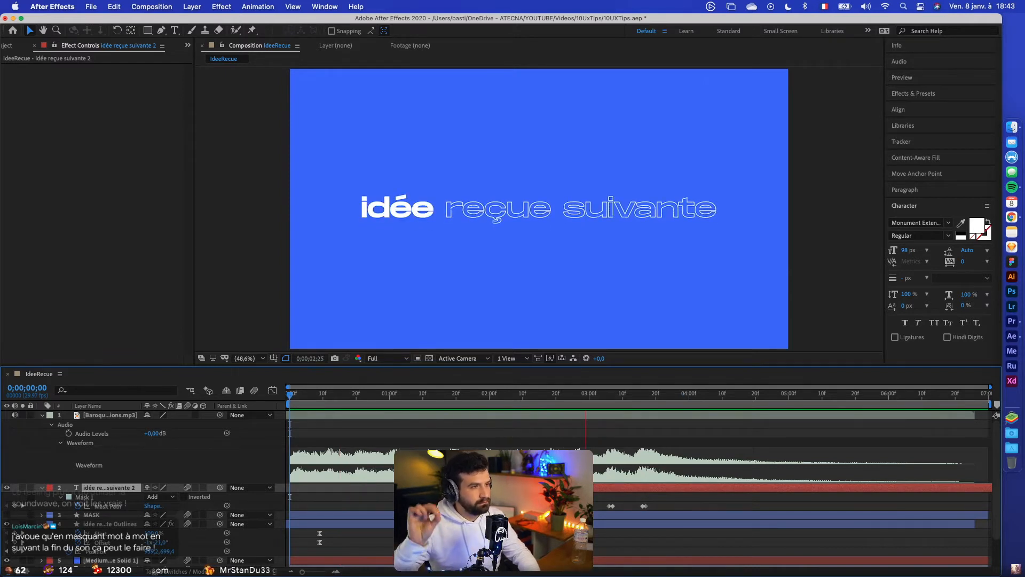
key(space)
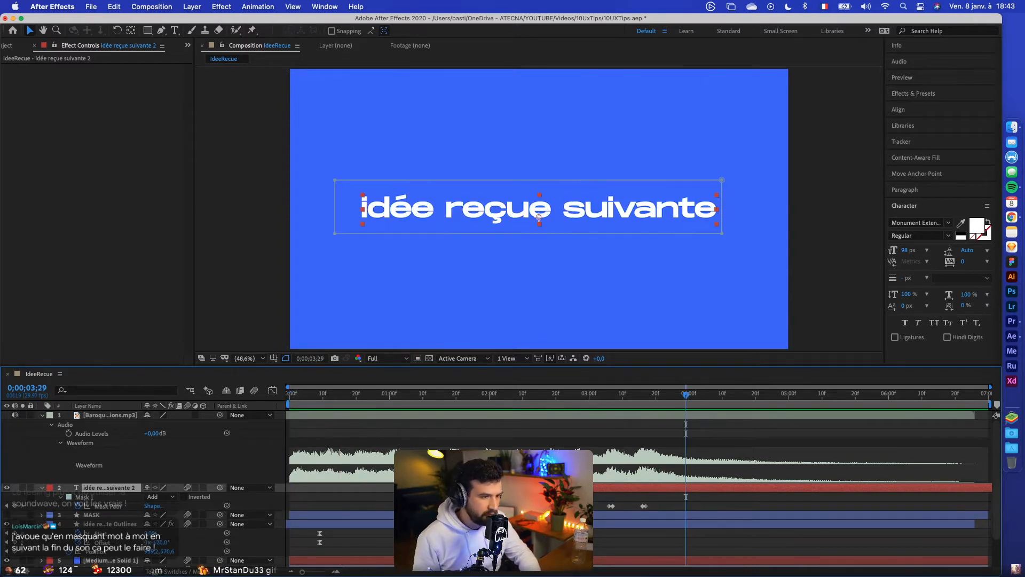
click(559, 406)
key(space)
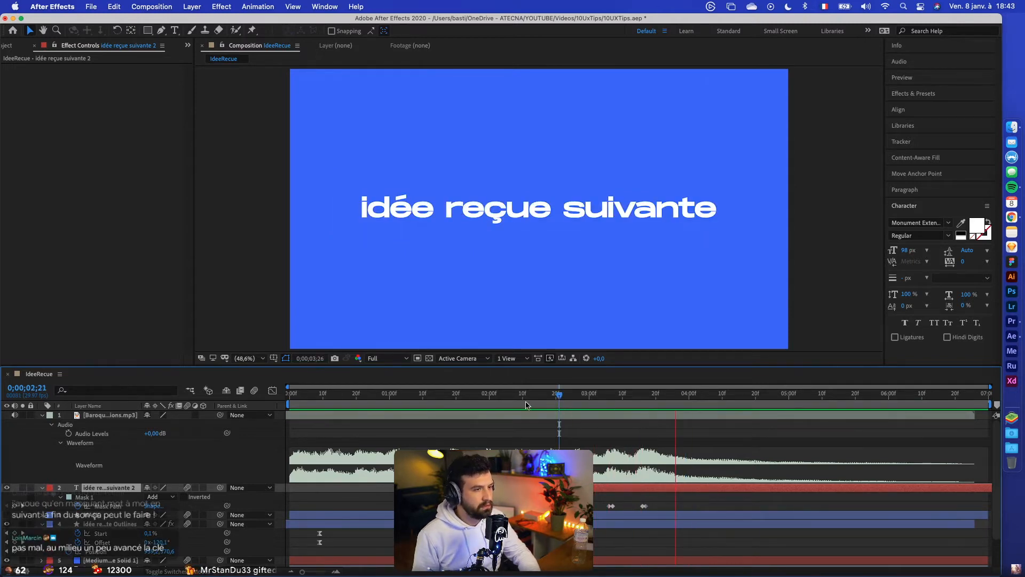
key(space)
key(Home)
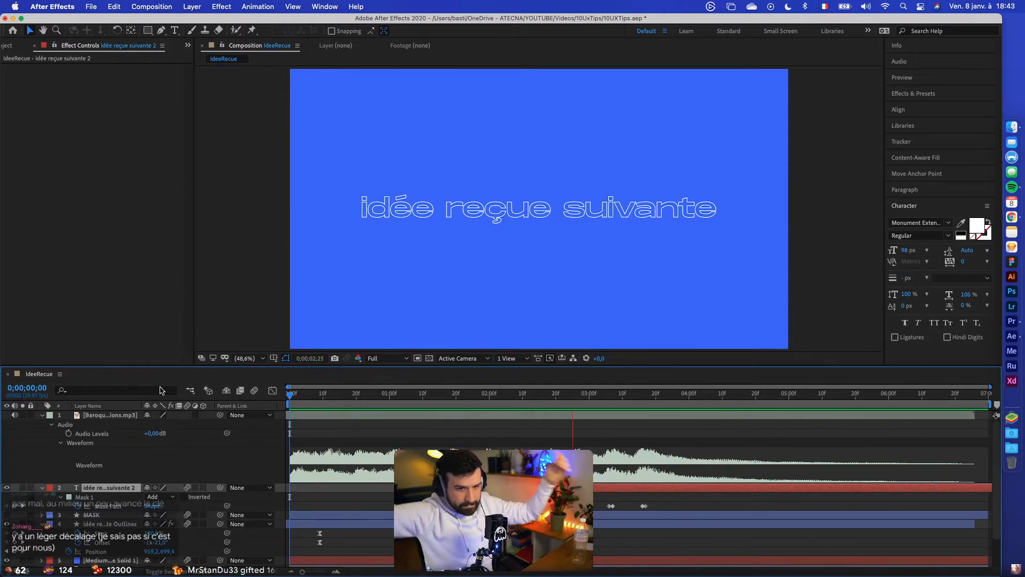
key(space)
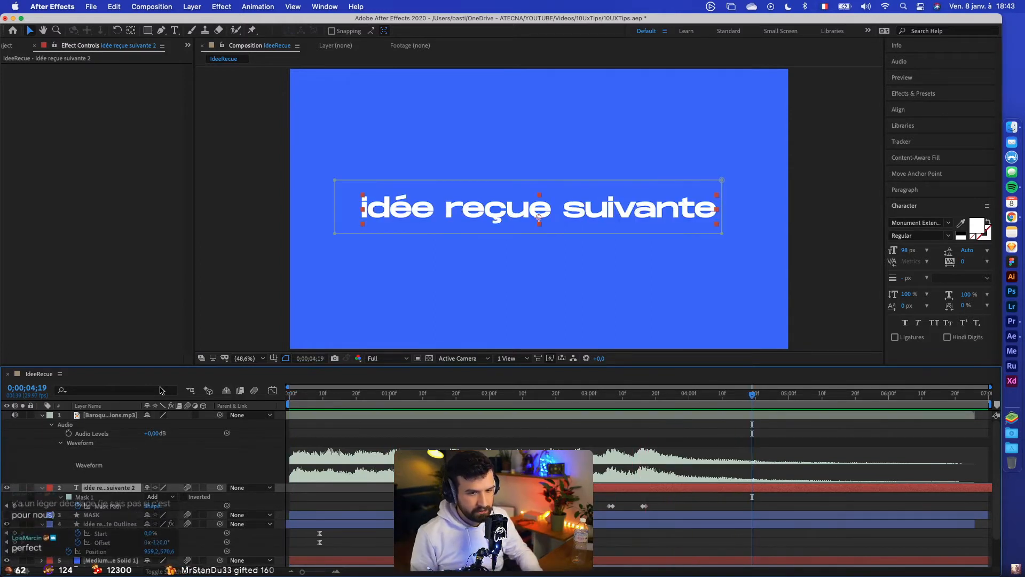
Collapse the audio, masked text and Outlines layers, deselect everything and play the composition from the beginning
click(42, 415)
click(42, 424)
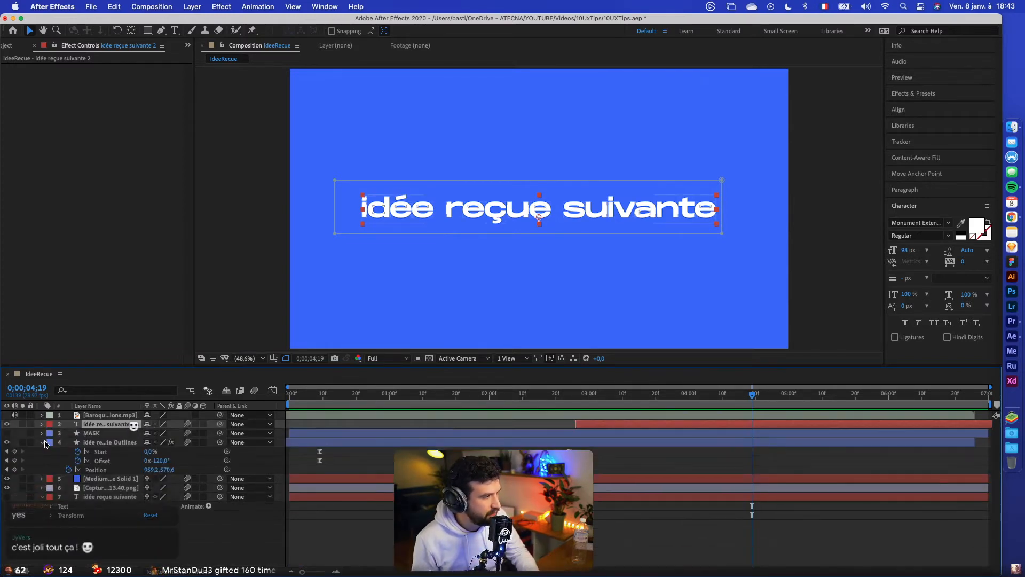
click(42, 442)
key(F2)
key(Home)
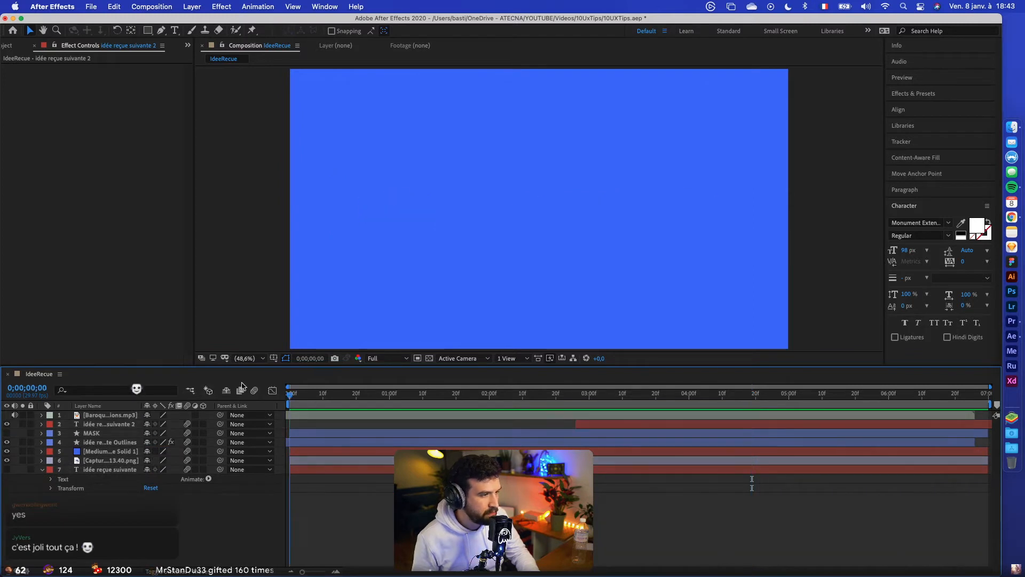
key(space)
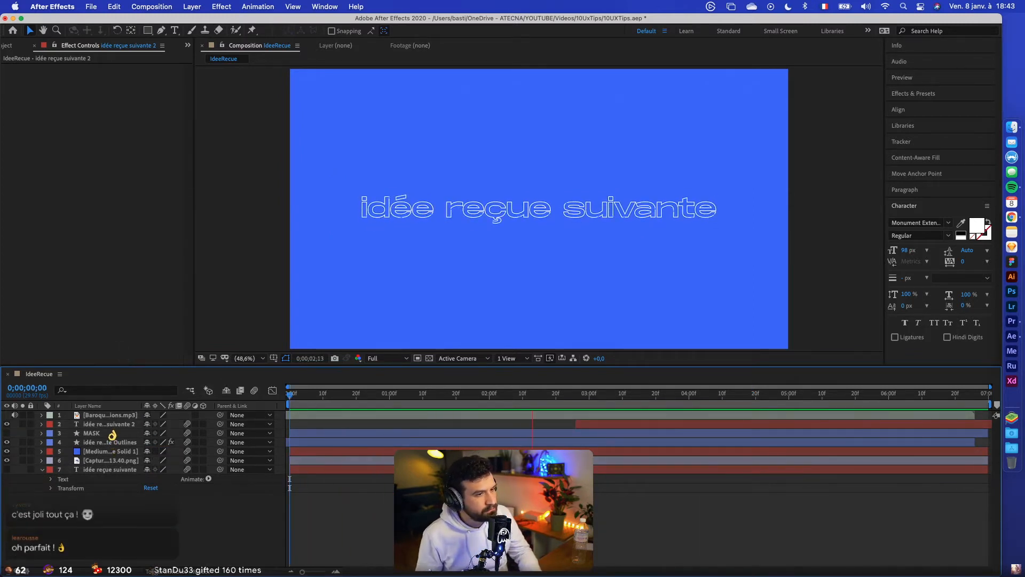
Rename the masked solid text layer that starts near 0;00;02;27 as TXT PLEIN
click(579, 397)
click(586, 429)
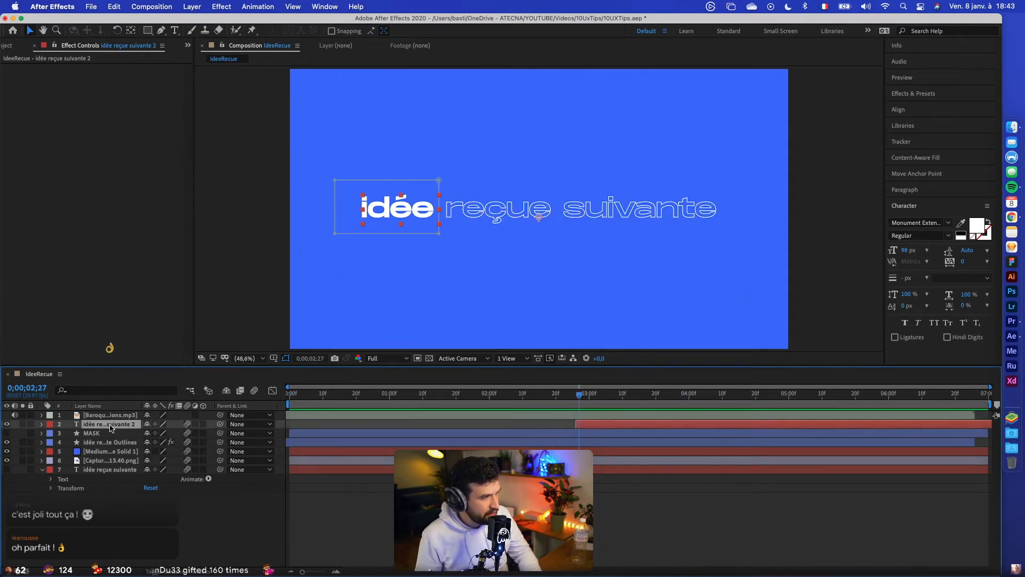
key(Return)
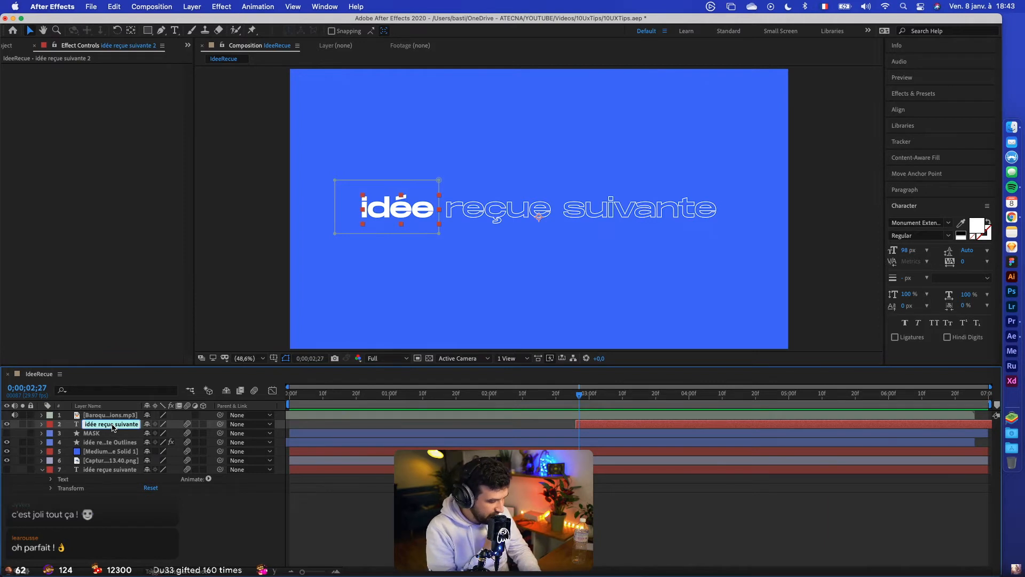
text(TXT P)
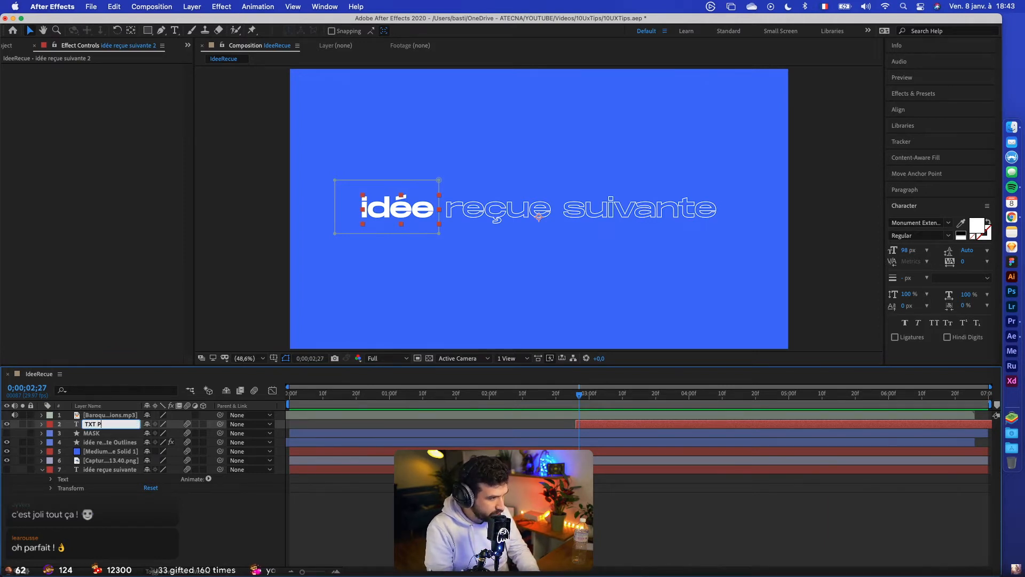
text(LEIN)
key(Return)
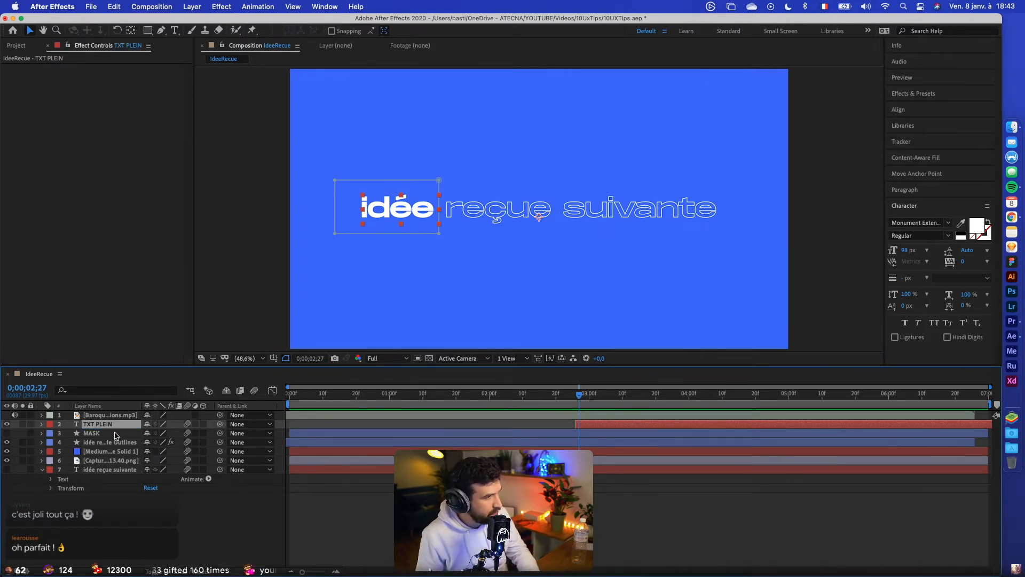
Move TXT PLEIN below the MASK layer and rename the "idée reçue suivante Outlines" layer as TXT LINE
drag(101, 428, 104, 437)
click(108, 442)
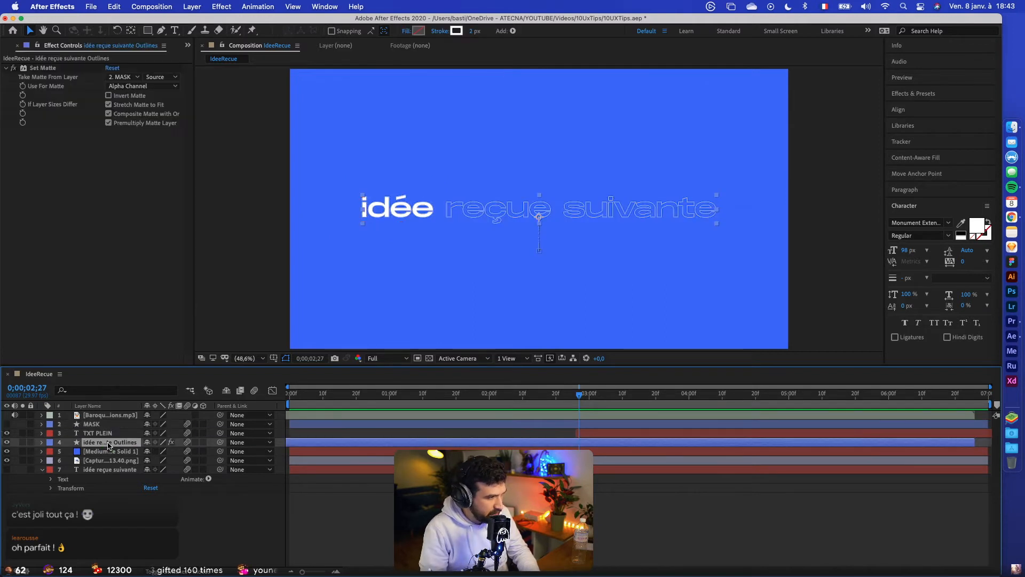
key(Return)
text(TXT LINE)
key(Return)
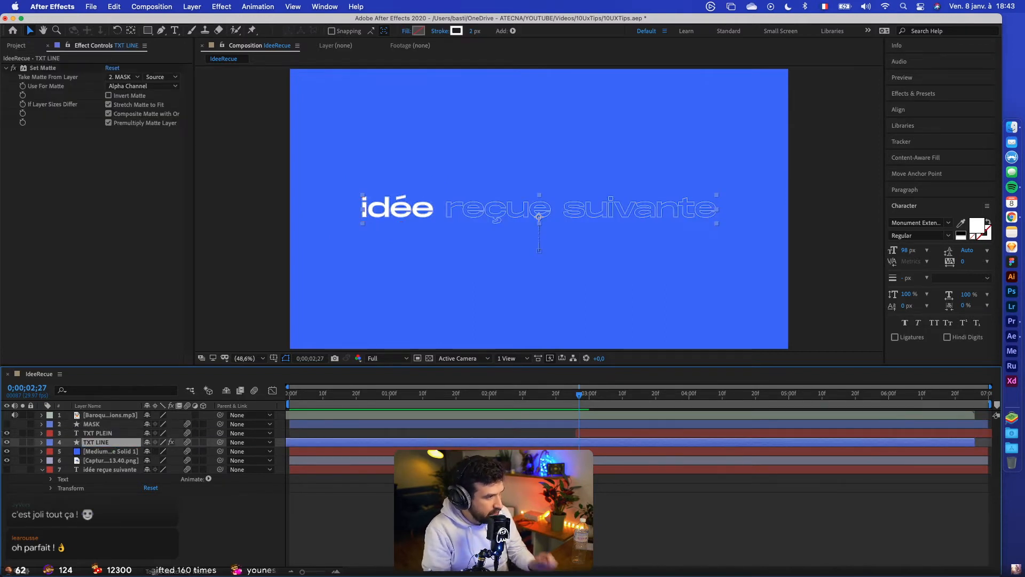
Parent TXT PLEIN to TXT LINE and preview the composition from the beginning
click(186, 433)
drag(218, 433, 107, 442)
key(Home)
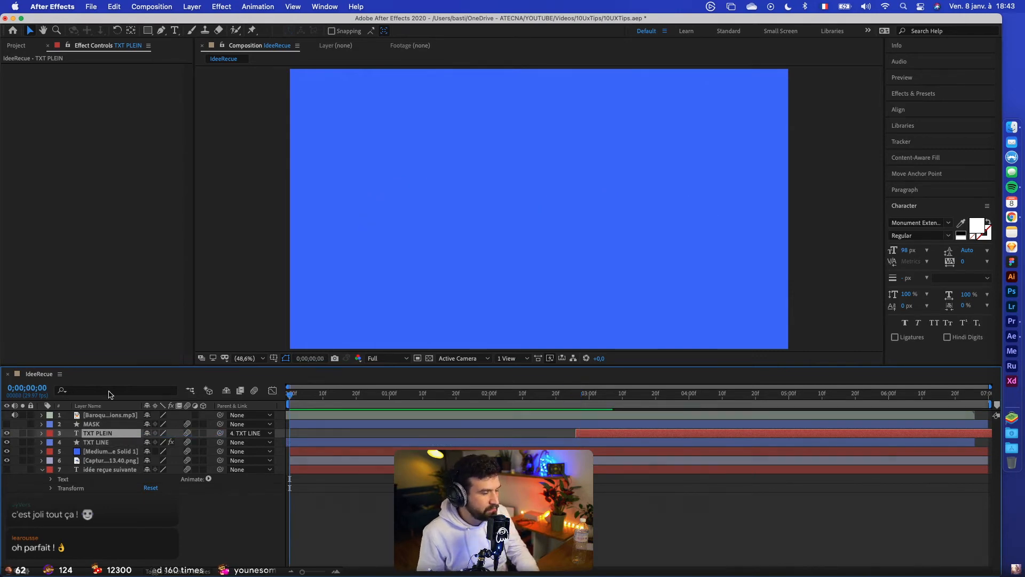
key(space)
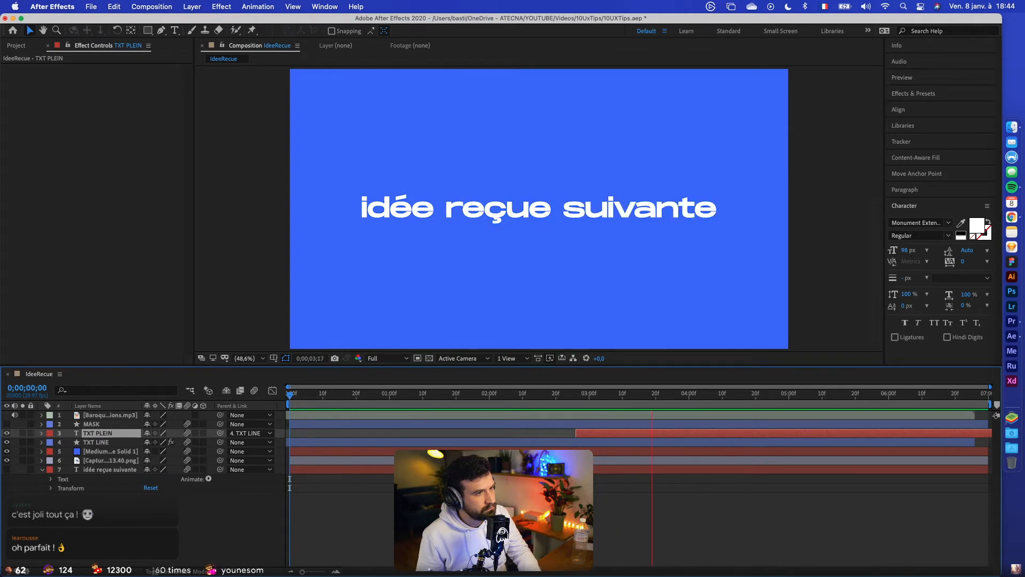
key(space)
Set the scale of the TXT LINE layer to 90%
click(107, 442)
key(s)
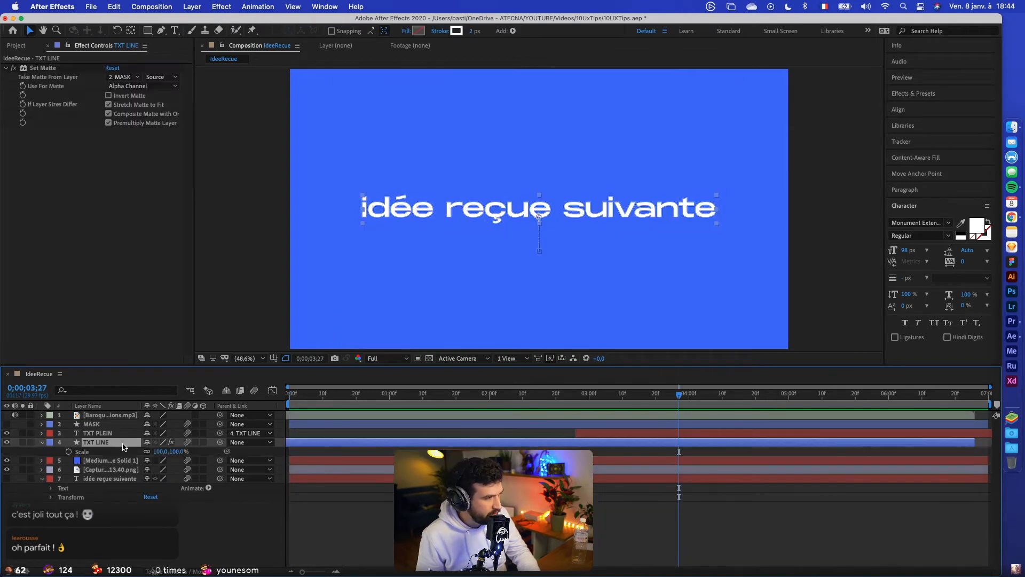
click(160, 452)
text(90)
key(Return)
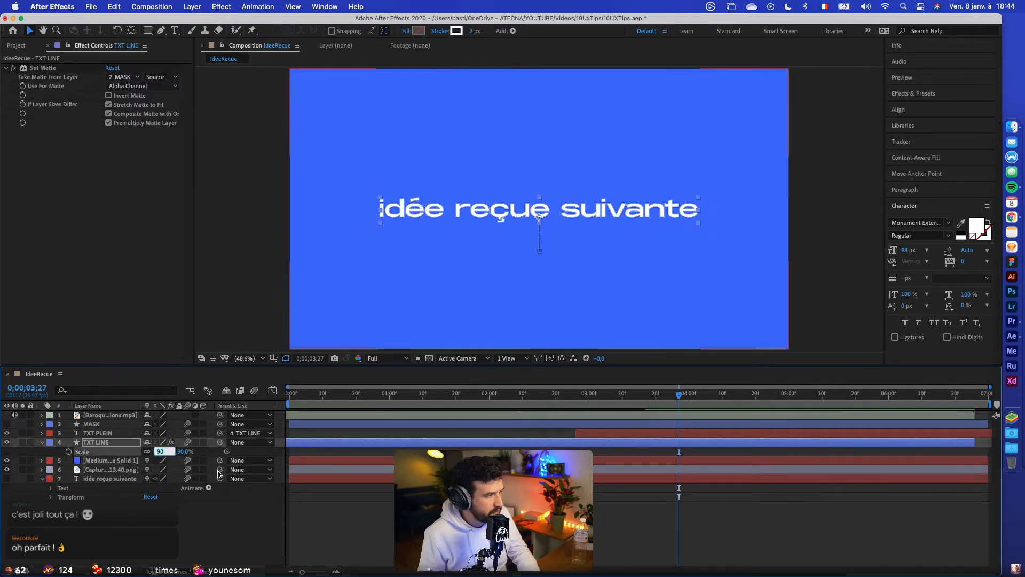
Start animating TXT LINE's Scale with a first keyframe at 0;00;02;26
click(574, 401)
drag(573, 401, 577, 402)
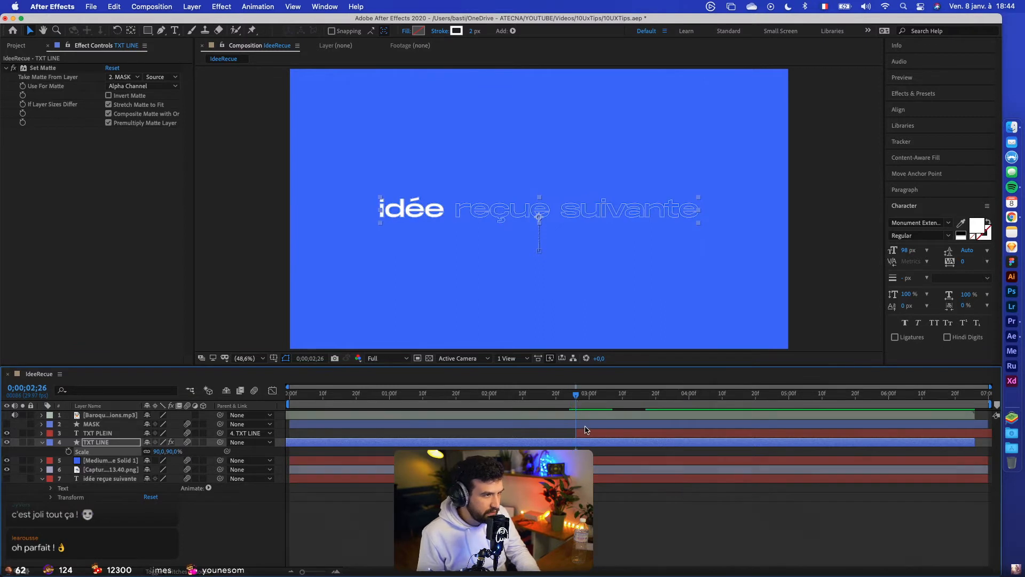
click(582, 444)
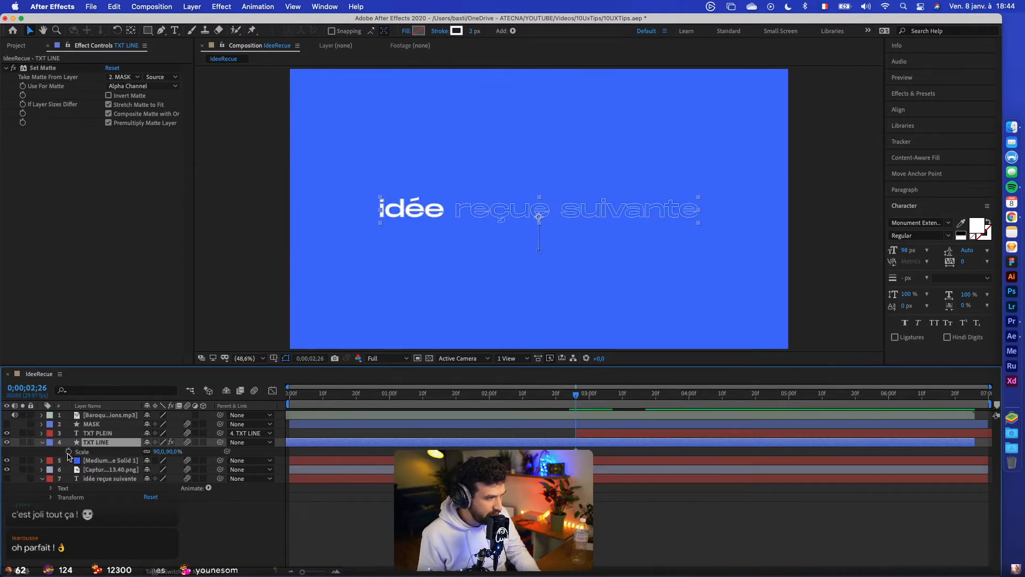
click(68, 452)
scroll(639, 437, up, 3)
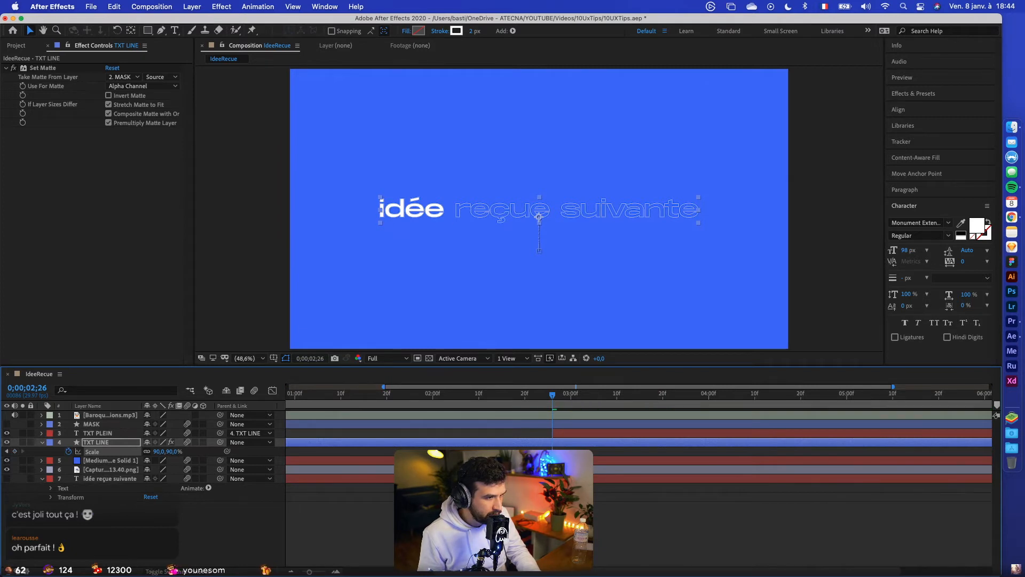
Set TXT LINE's scale to 95% at 0;00;02;29 and replay the animation from 0;00;02;07
drag(557, 397, 568, 397)
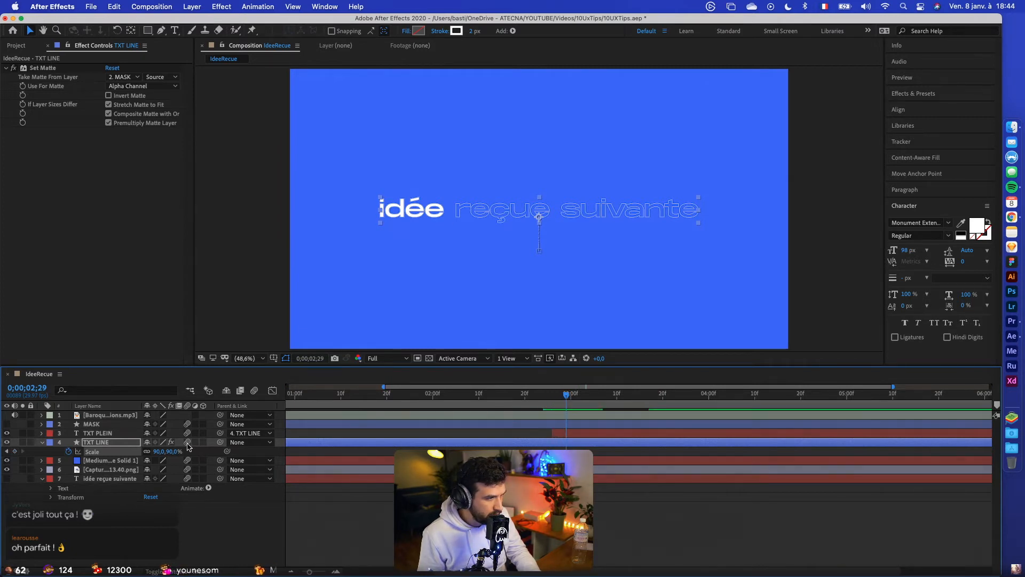
click(160, 451)
text(95)
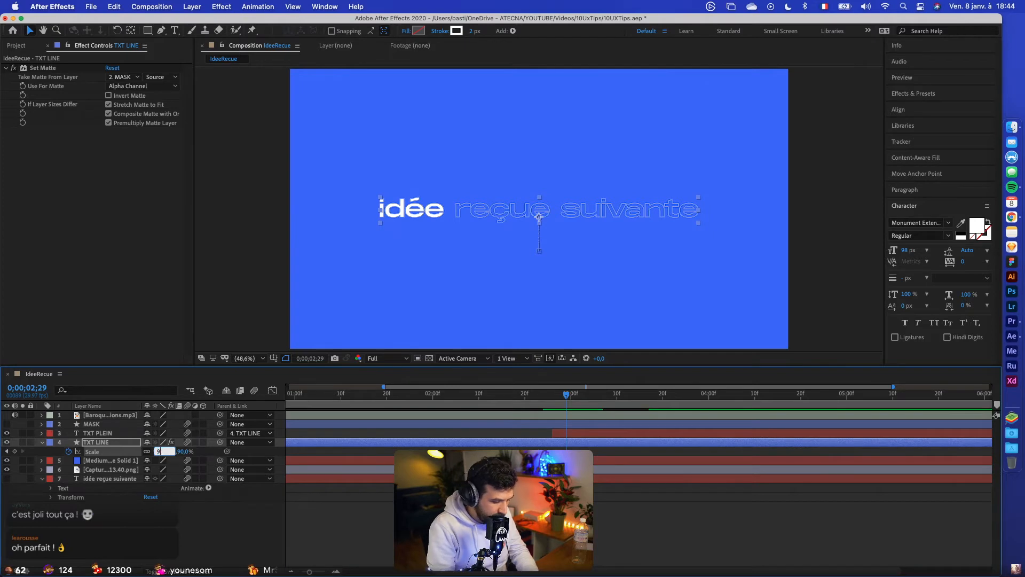
key(Return)
click(466, 398)
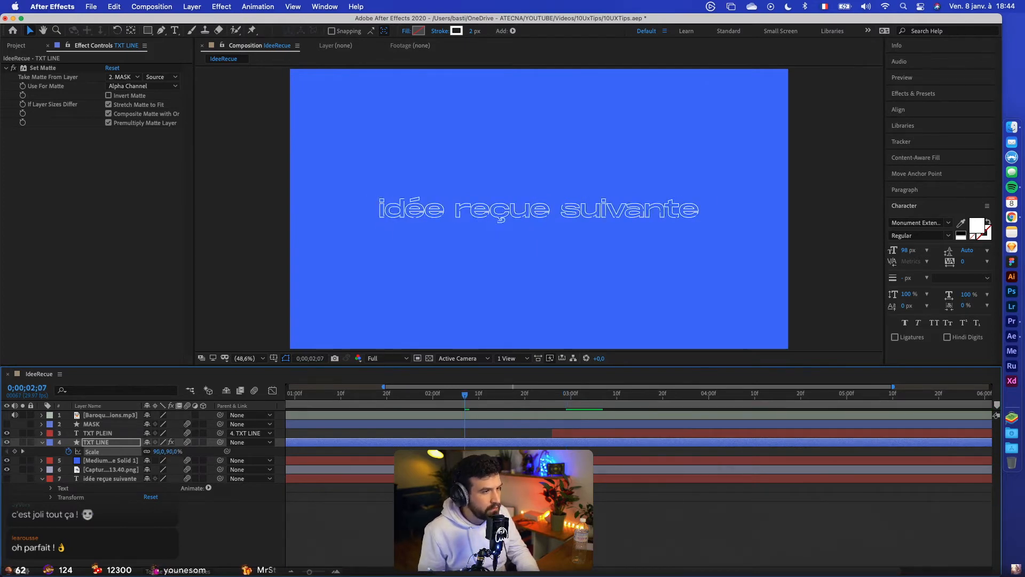
key(space)
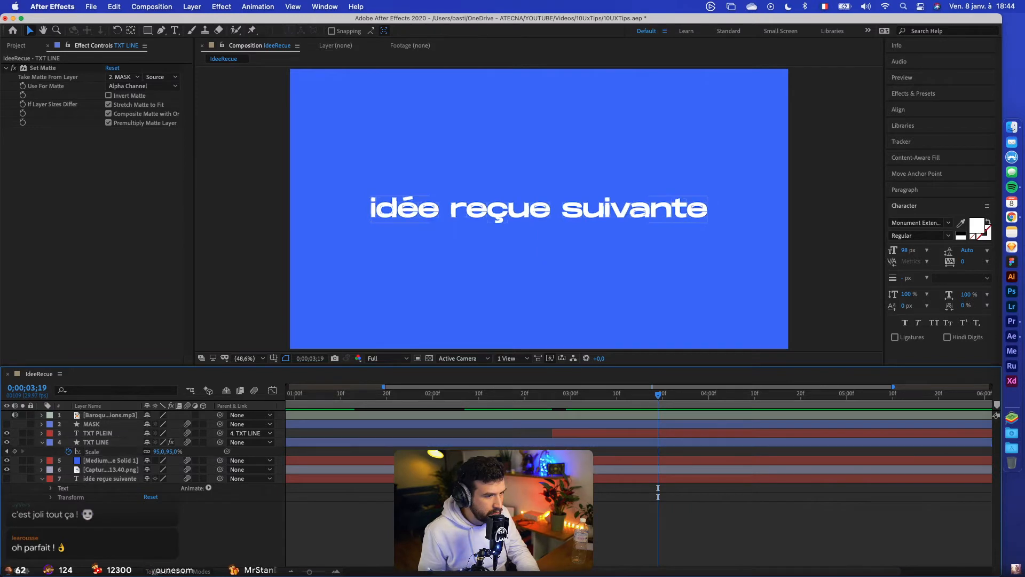
Show TXT PLEIN's mask keyframes and move the current time to the Mask Path keyframe at 0;00;03;06
drag(553, 398, 621, 401)
click(623, 434)
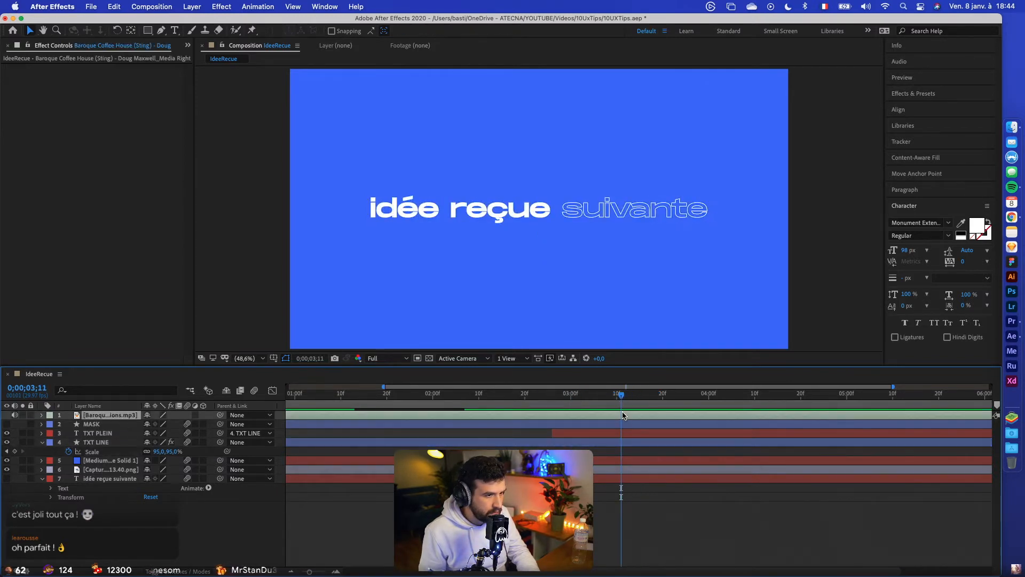
key(m)
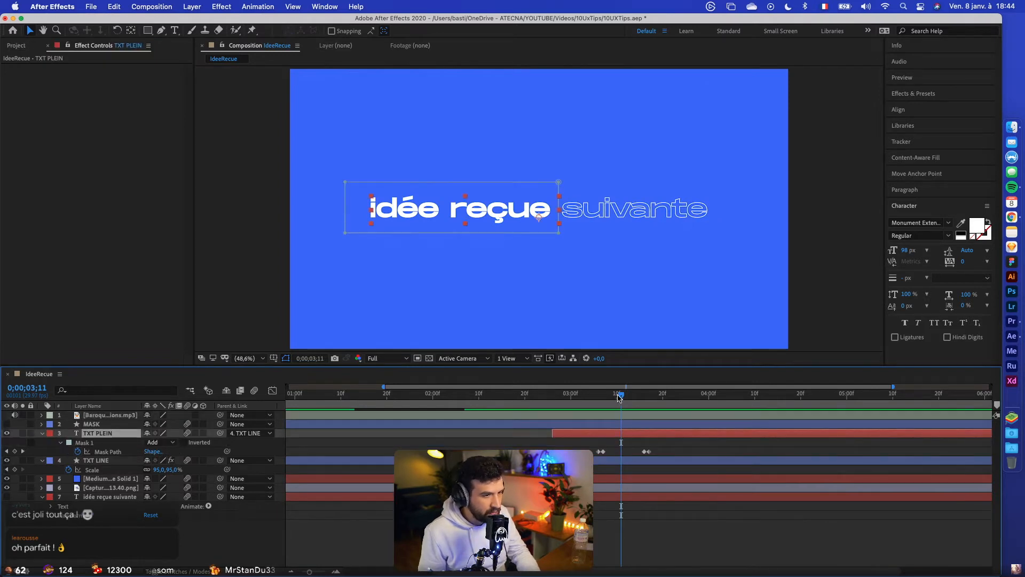
drag(618, 398, 599, 404)
click(569, 460)
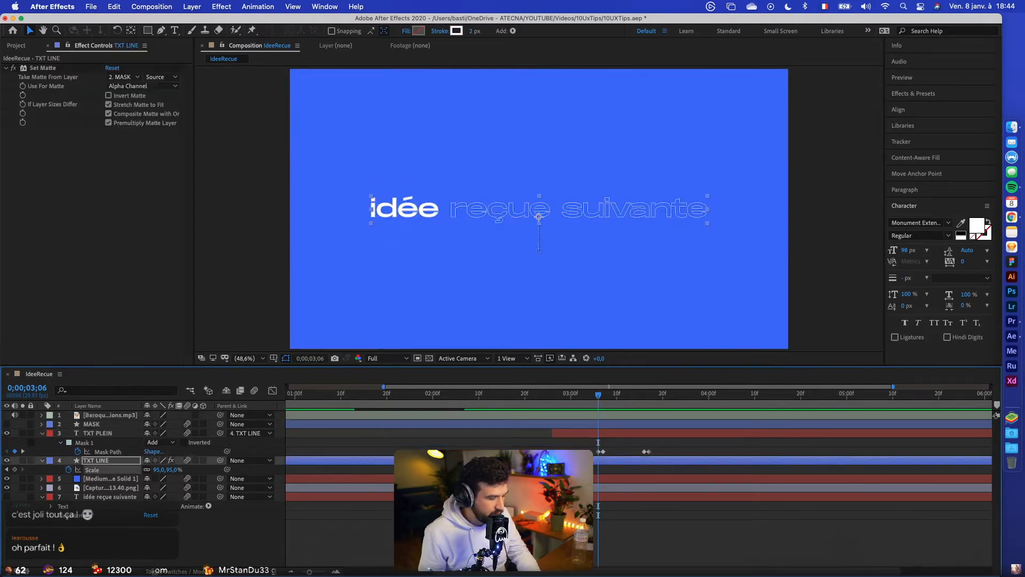
Shift TXT LINE's first two Scale keyframes slightly earlier, to about 0;00;02;25 and 0;00;02;27
scroll(630, 470, left, 5)
scroll(630, 470, up, 3)
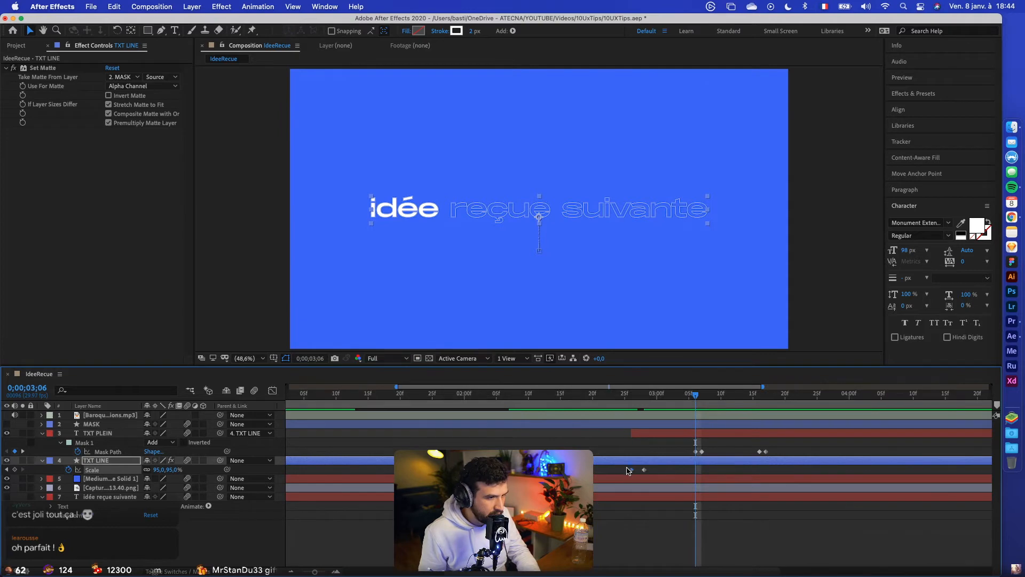
drag(626, 466, 648, 476)
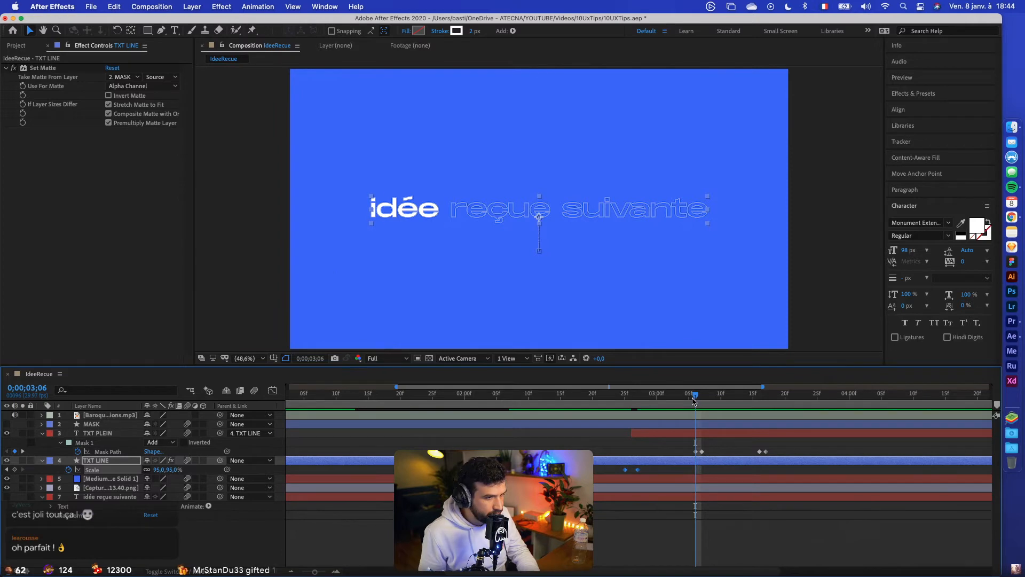
Hold TXT LINE's scale with a keyframe at 0;00;03;06 and set it to 100% at 0;00;03;08
click(706, 469)
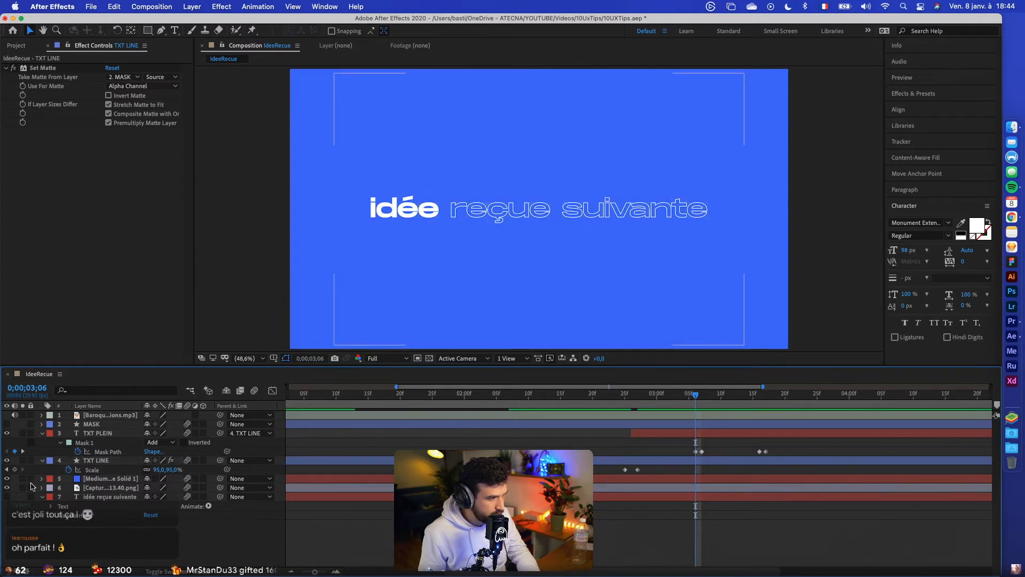
click(14, 469)
drag(698, 397, 710, 397)
click(158, 470)
text(1)
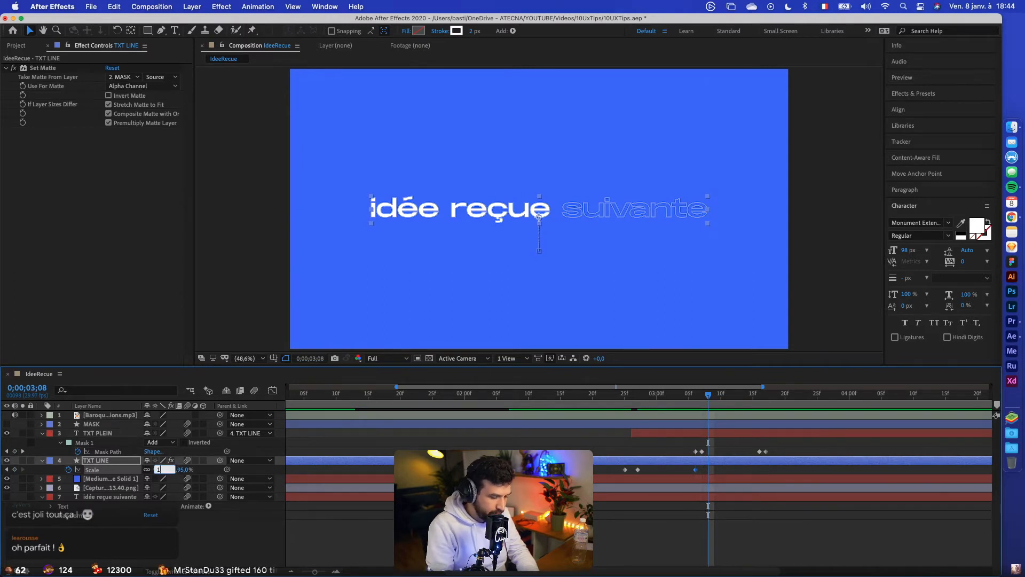
text(00)
key(Return)
Add a holding Scale keyframe on TXT LINE at 0;00;03;16 and set the scale to 105% at 0;00;03;18
click(762, 397)
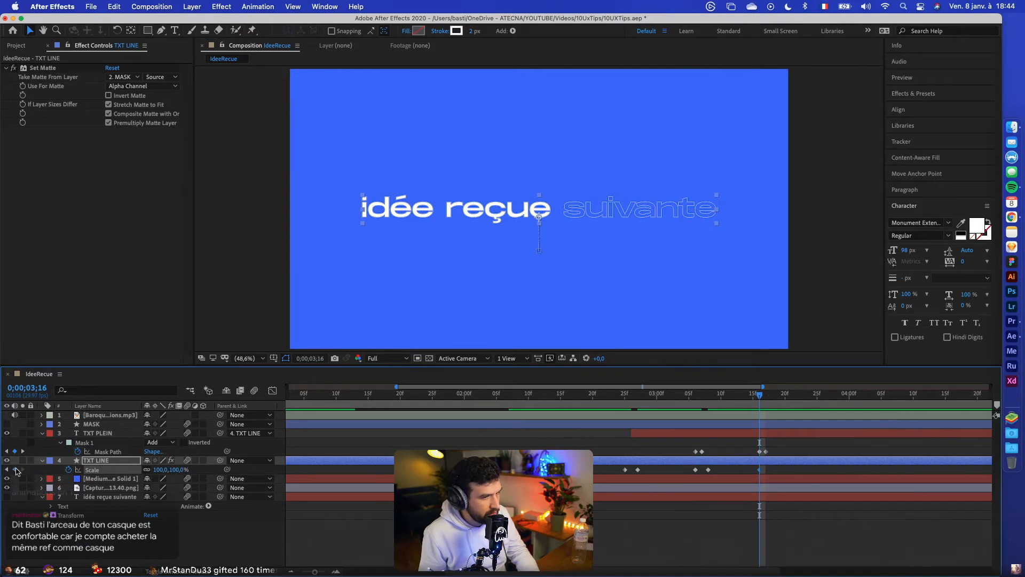
drag(762, 397, 772, 397)
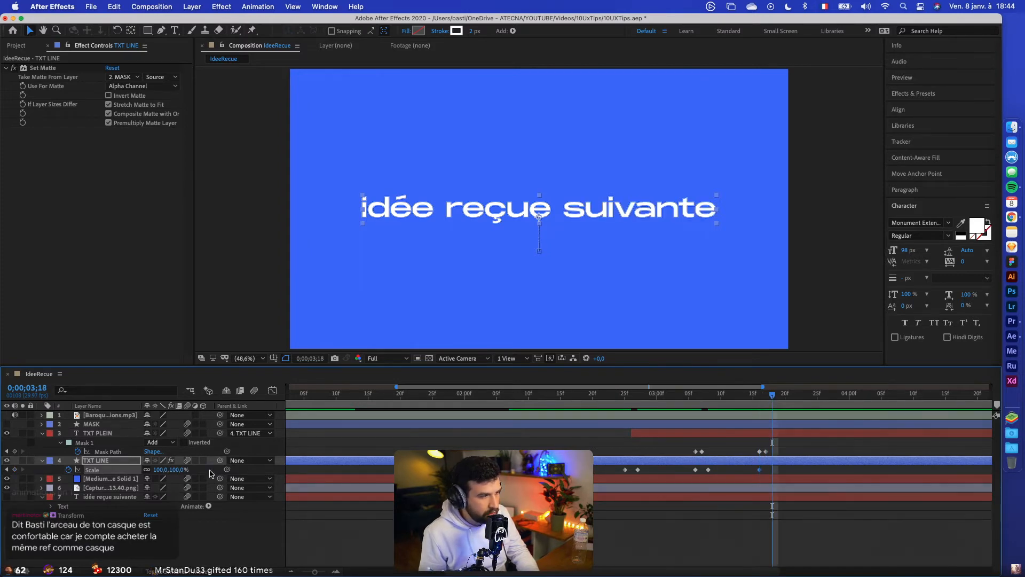
click(160, 469)
text(105)
key(Return)
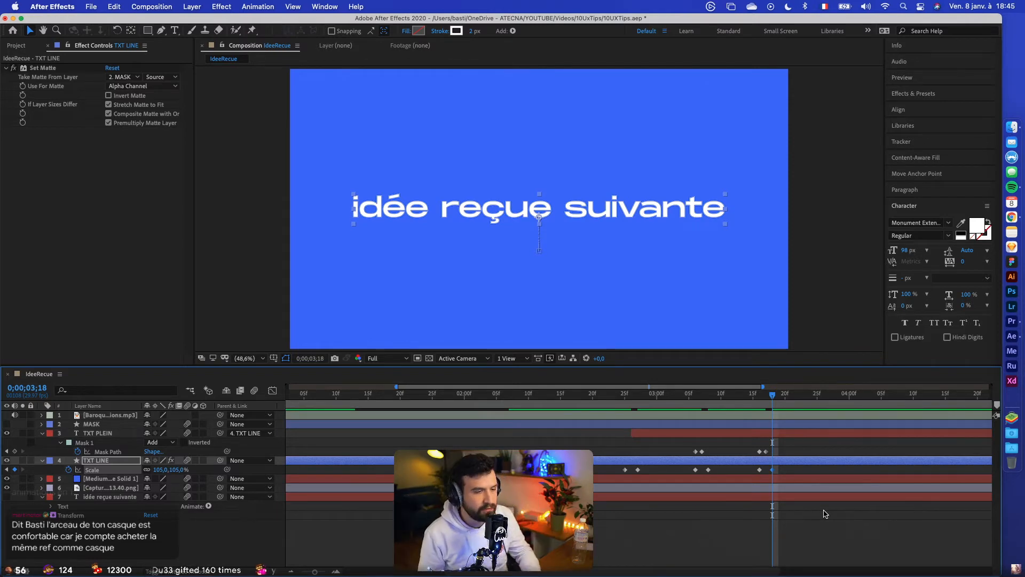
Deselect the layer, return the current time to 0;00;02;24 and save the project
click(603, 455)
scroll(574, 446, down, 2)
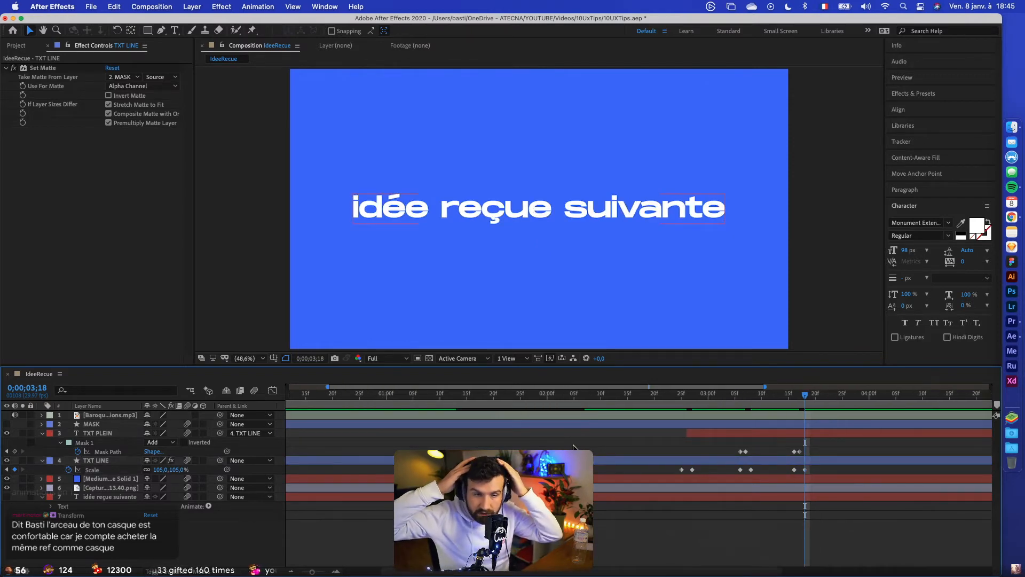
scroll(630, 447, down, 3)
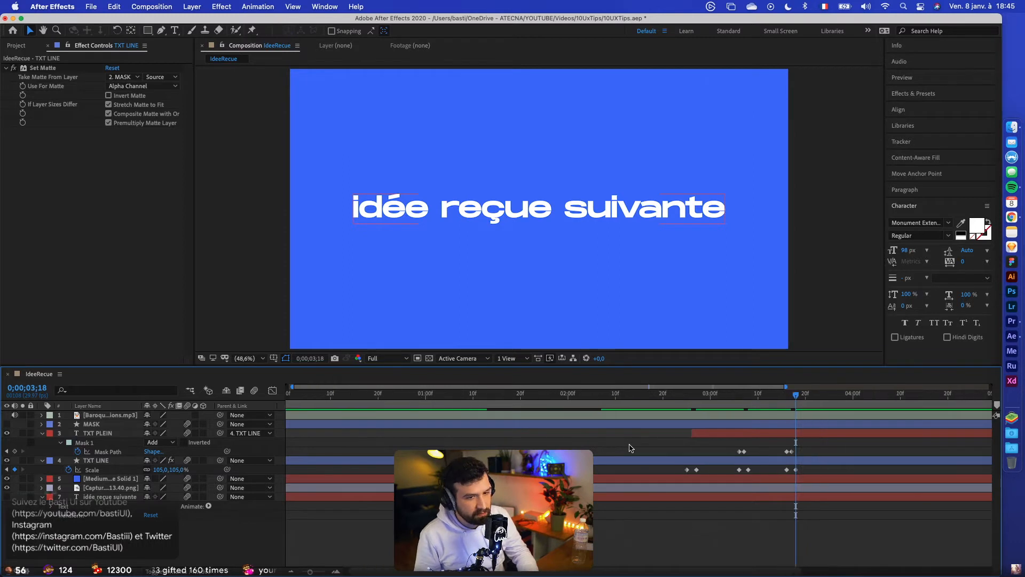
click(596, 396)
key(super+s)
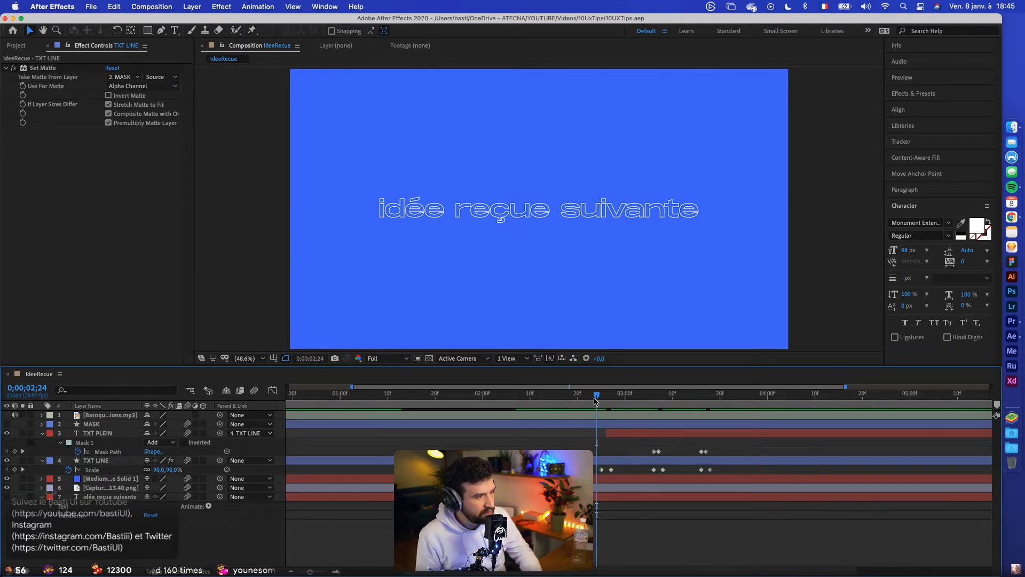
Replay the animation from just before "idée" fills in to check the scale jumps against the music
drag(594, 399, 572, 399)
scroll(664, 474, right, 2)
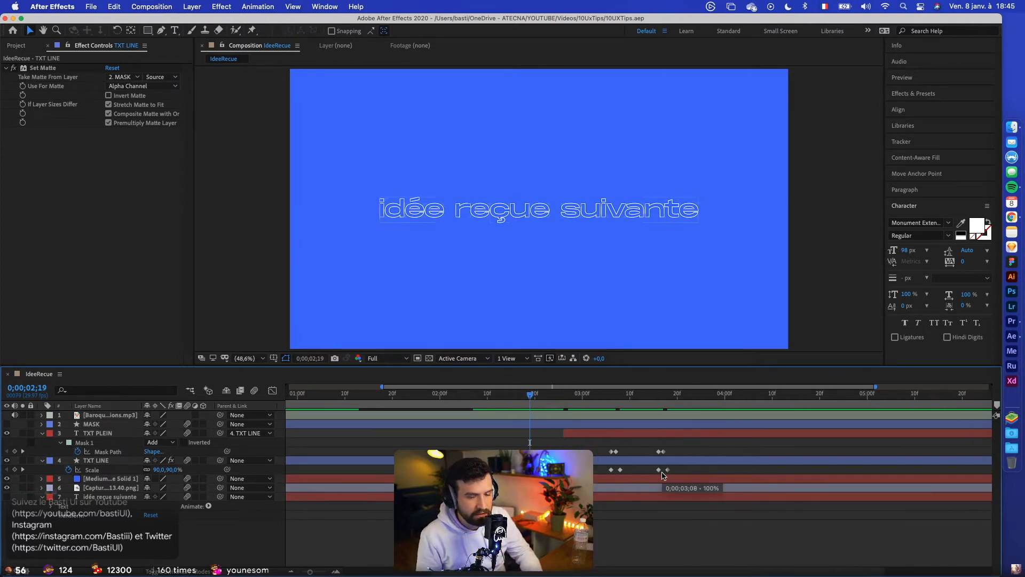
key(space)
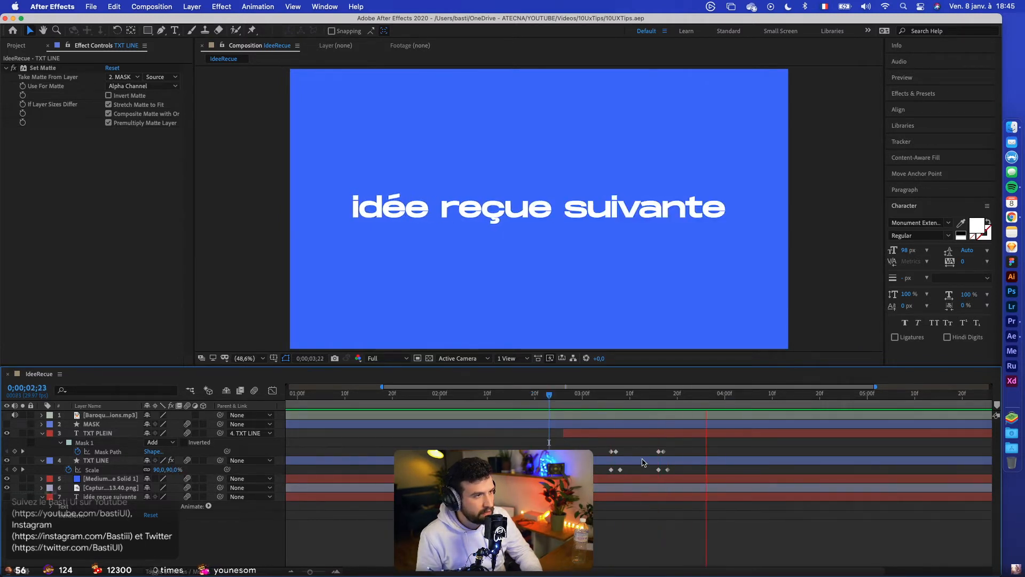
key(space)
Select all of TXT LINE's Scale keyframes and apply Easy Ease to them
scroll(641, 462, left, 2)
scroll(638, 463, up, 3)
drag(590, 467, 806, 479)
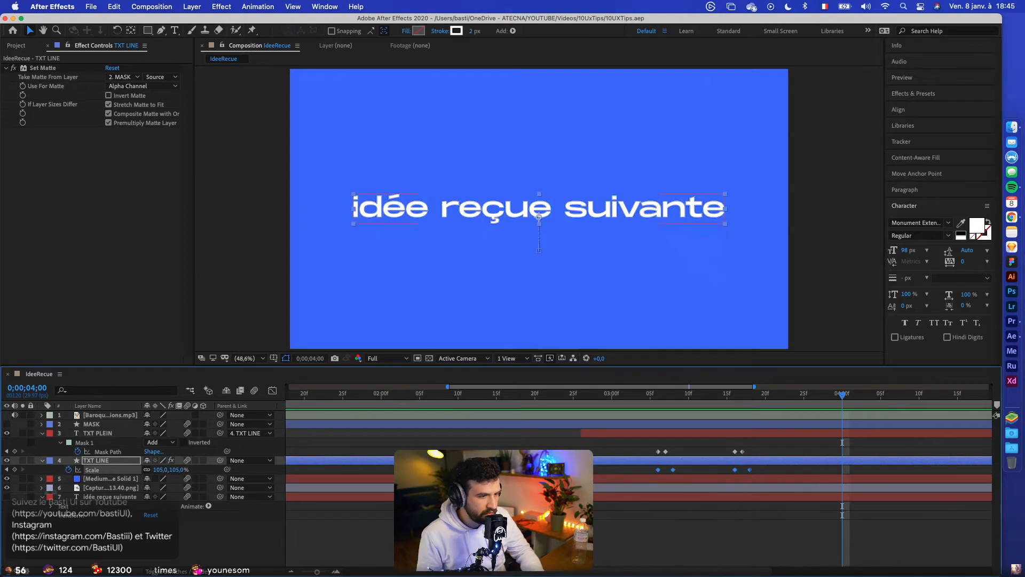
drag(587, 468, 803, 480)
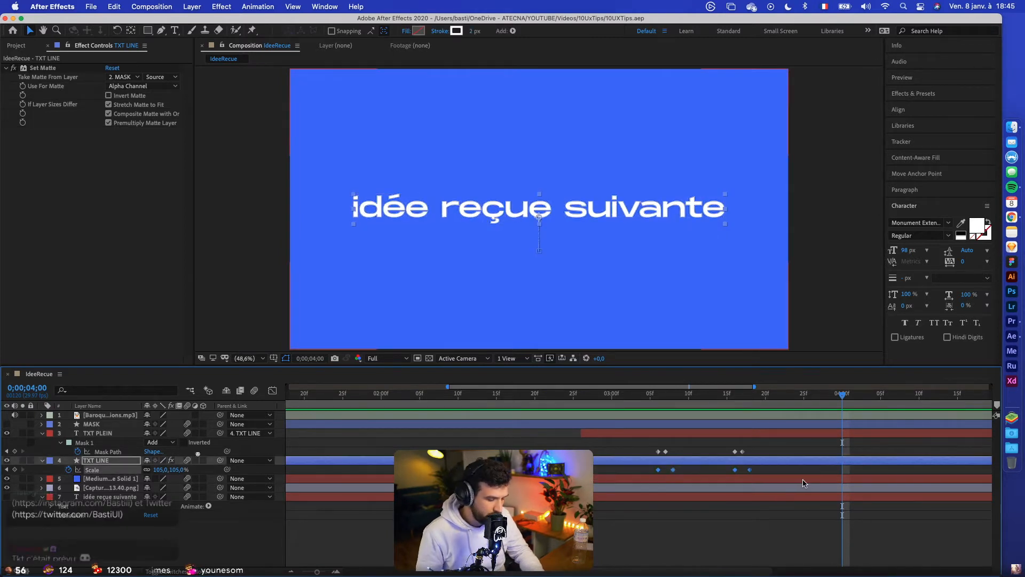
key(F9)
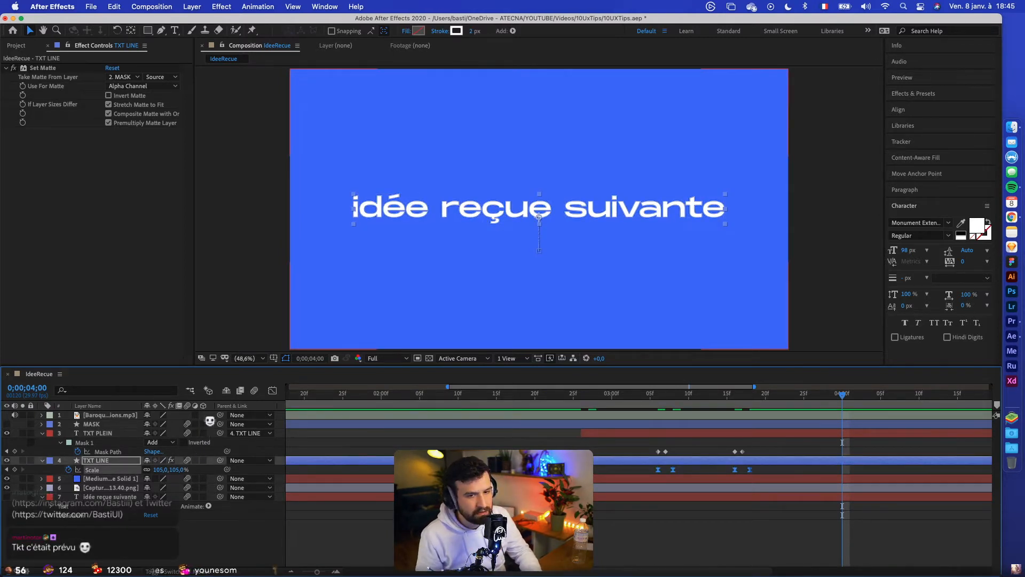
Replay the animation from 0;00;02;20 to check the eased scale jumps against the music
click(534, 394)
key(space)
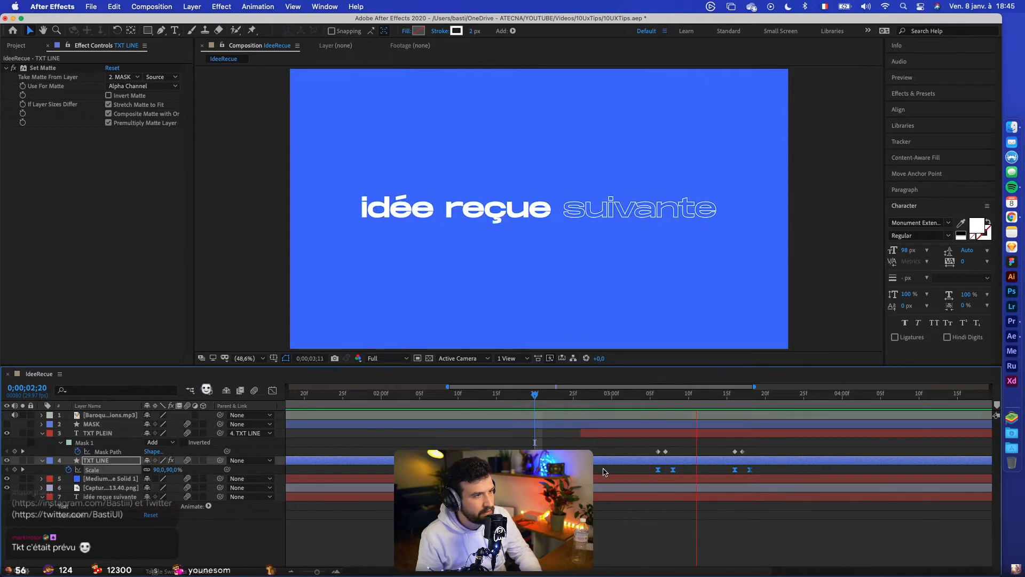
key(space)
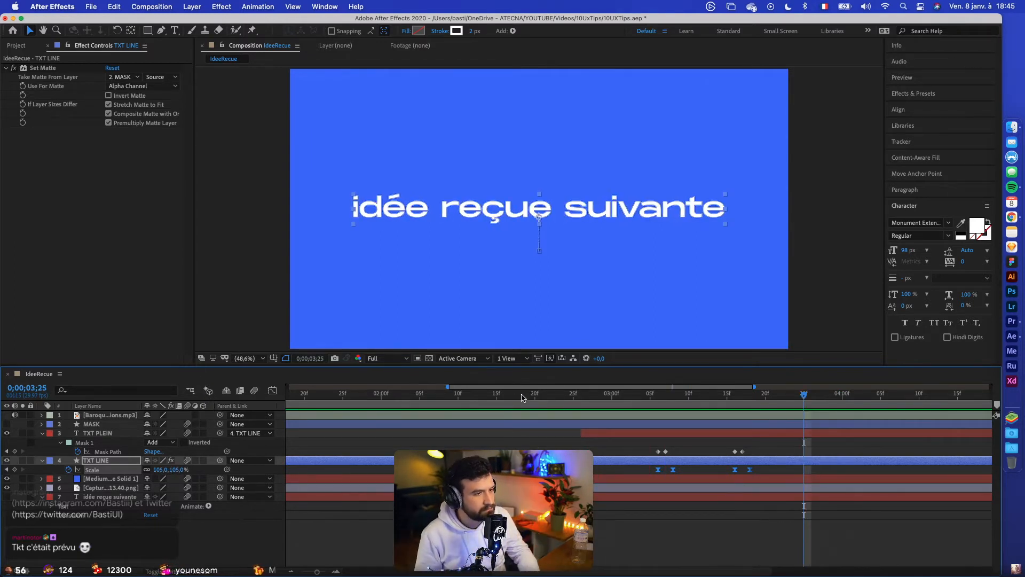
key(space)
key(space)
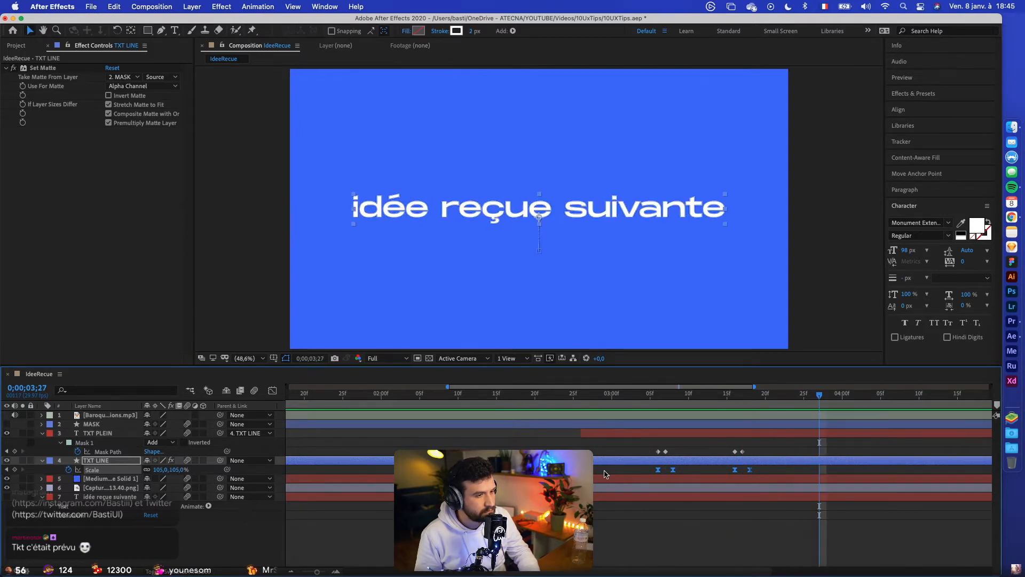
In the speed graph, pull the incoming ease handle of each TXT LINE scale jump back towards its start keyframe for a sharp, fast start
click(605, 471)
scroll(604, 471, up, 5)
click(598, 470)
scroll(597, 470, down, 5)
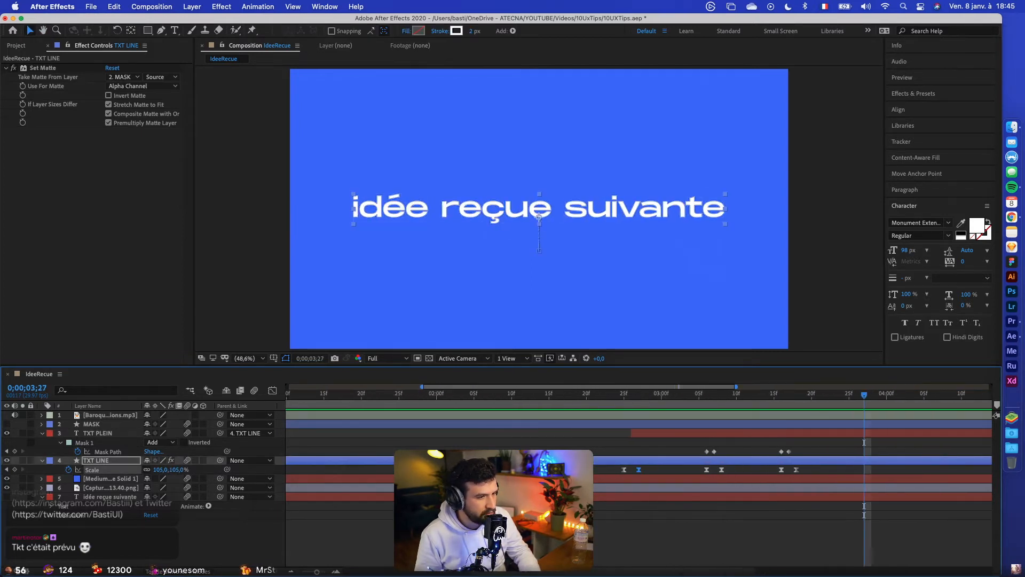
drag(585, 468, 827, 474)
click(269, 390)
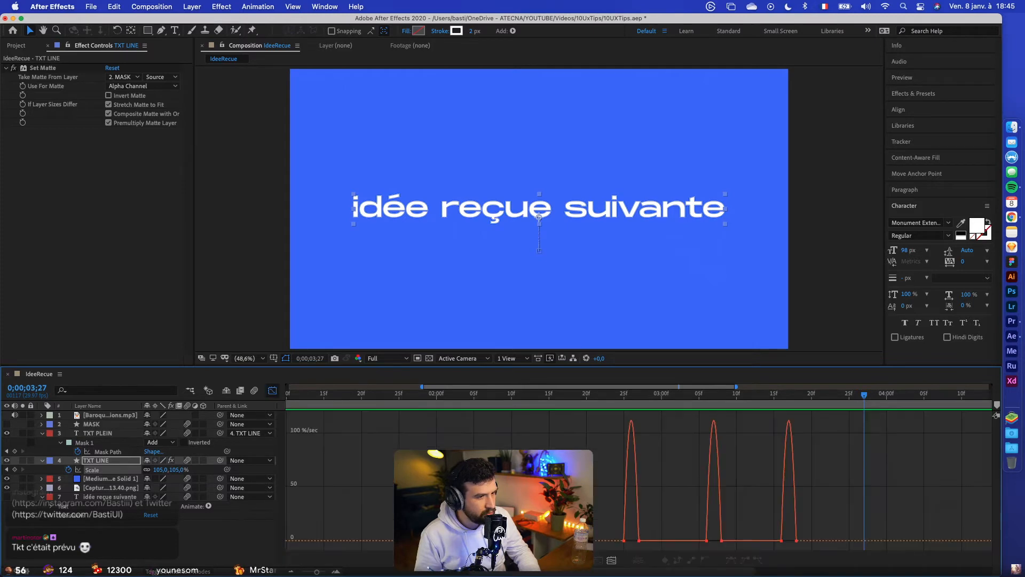
click(332, 571)
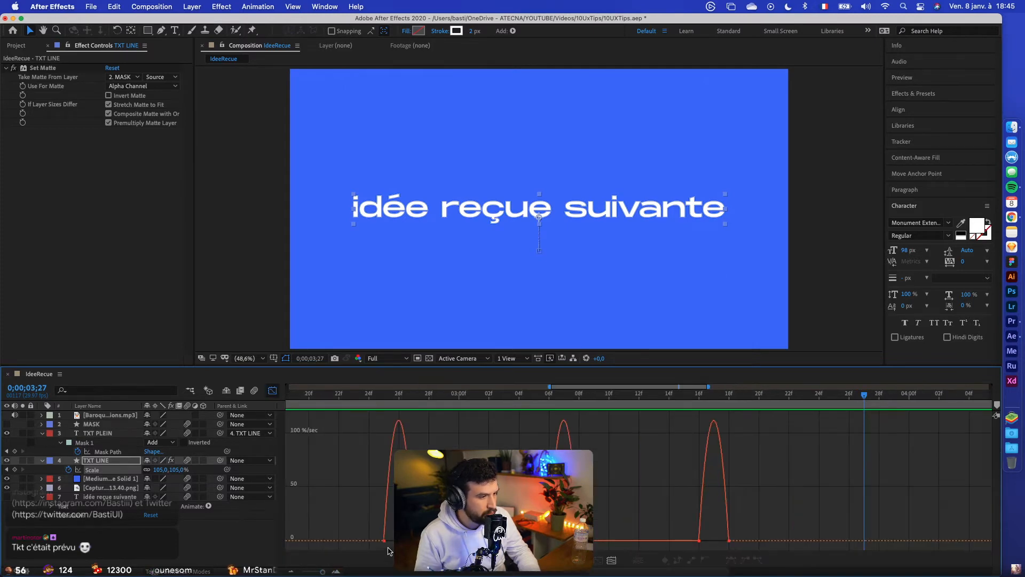
click(413, 541)
drag(403, 541, 384, 541)
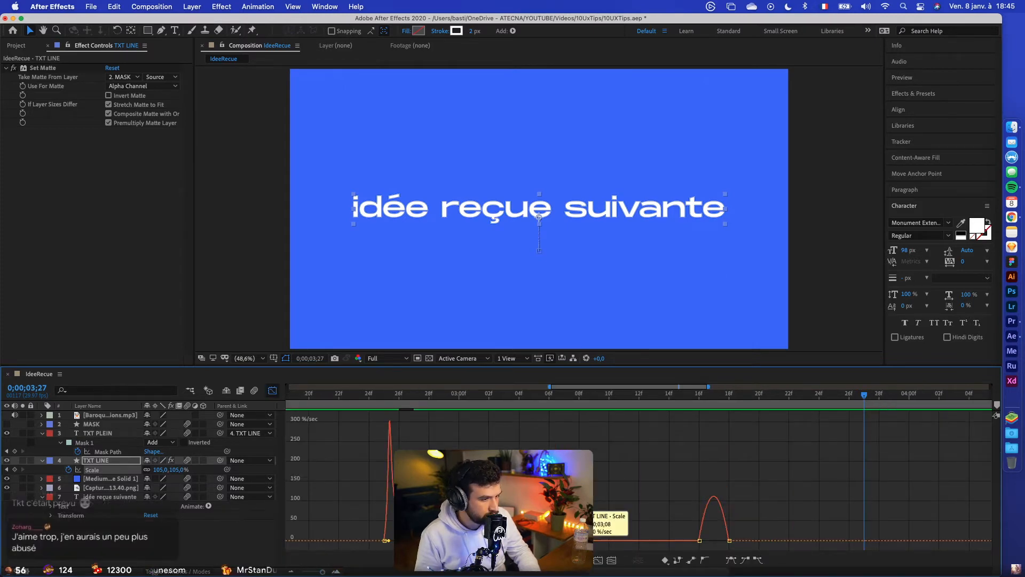
drag(575, 540, 558, 540)
click(729, 541)
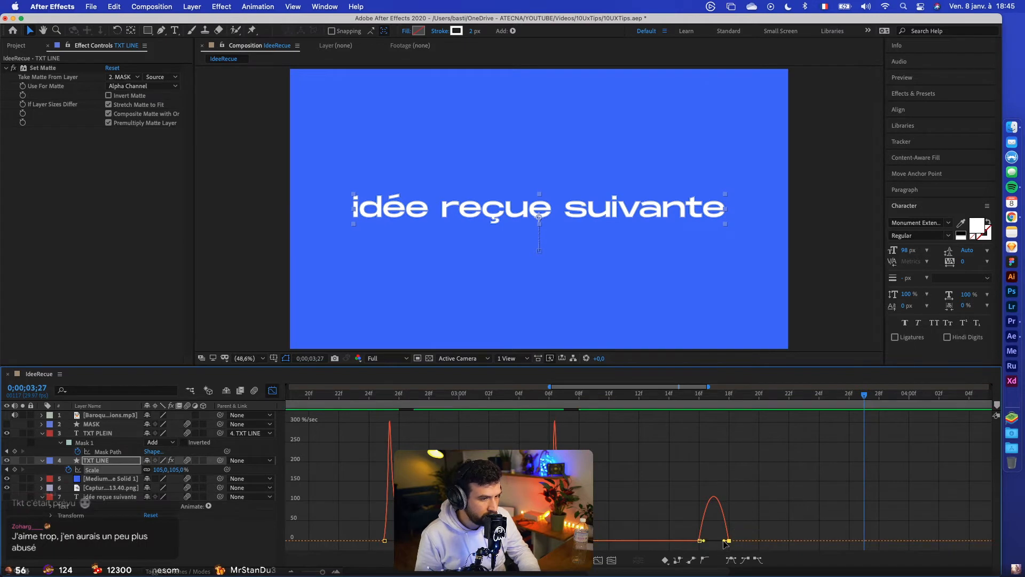
drag(725, 541, 705, 540)
click(272, 391)
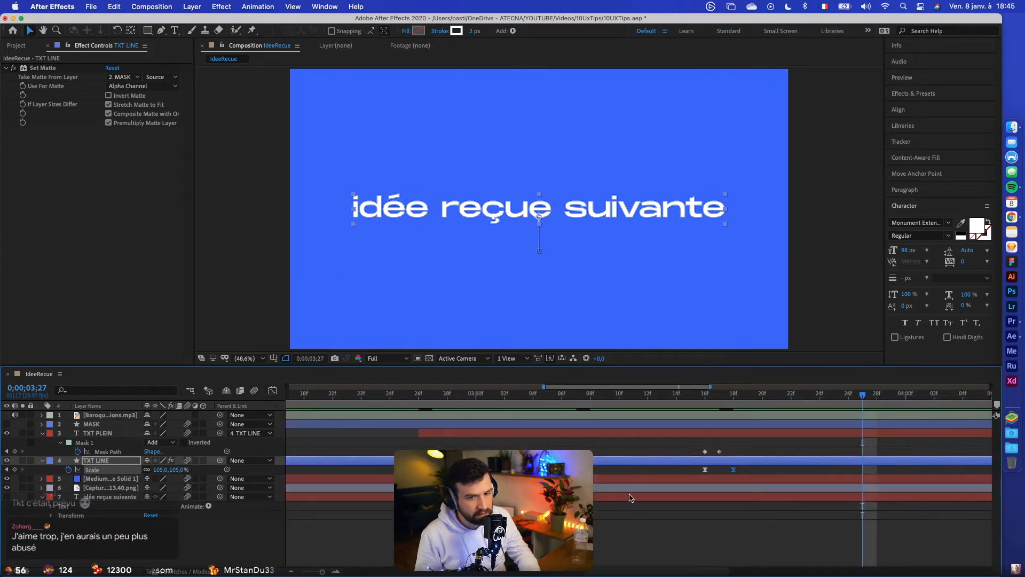
Deselect the Scale keyframes and play the opening of the composition from 0;00;00;00
key(minus)
key(minus)
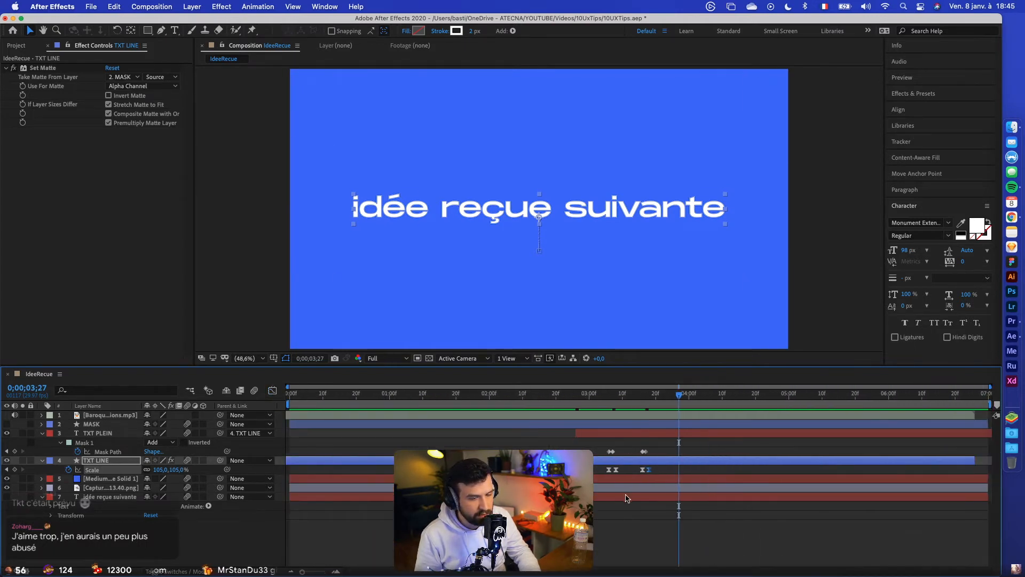
click(605, 499)
drag(350, 395, 287, 395)
key(space)
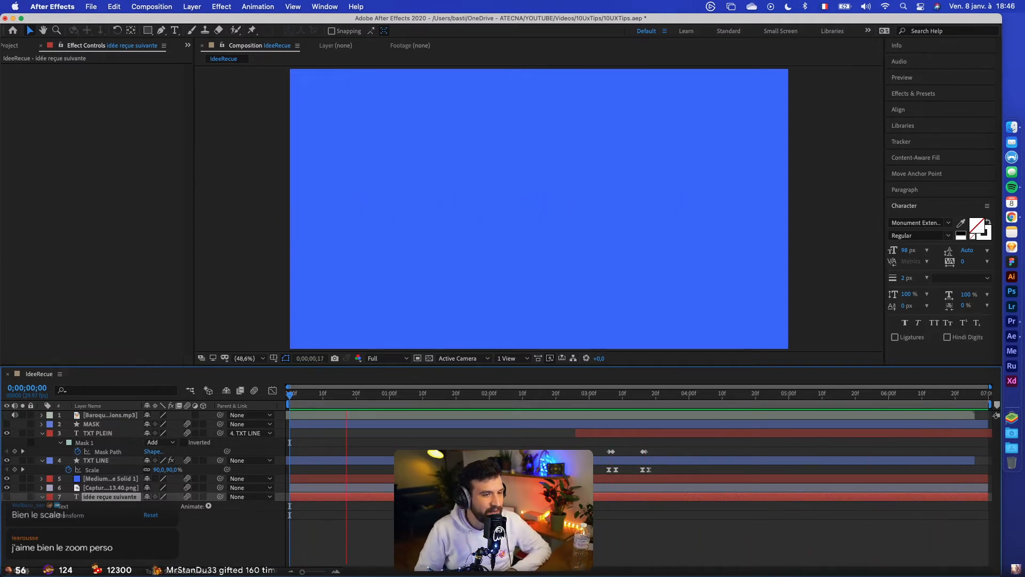
key(space)
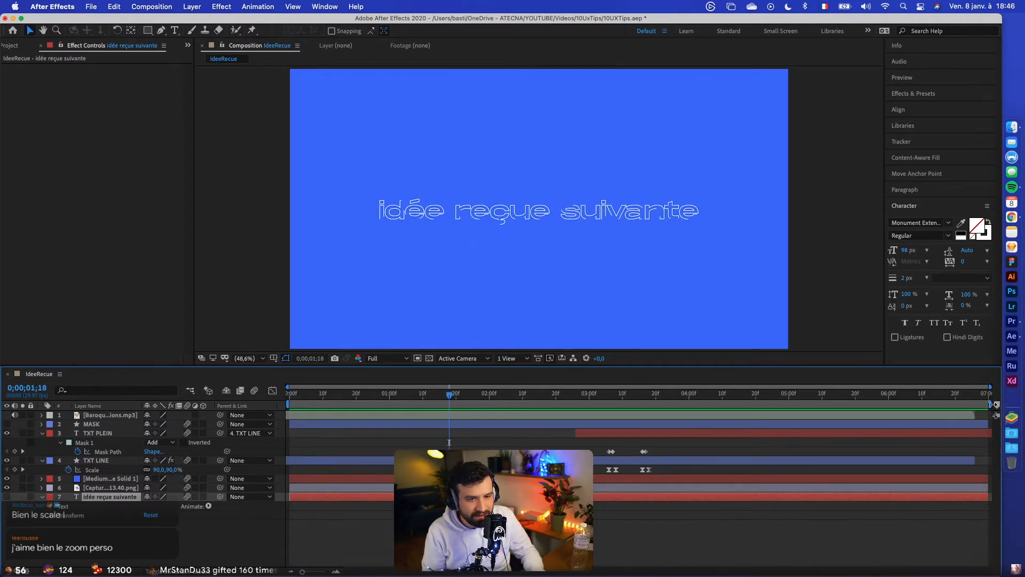
End the composition's work area at 0;00;05;00 and replay the whole animation from the start
drag(995, 405, 790, 405)
key(Home)
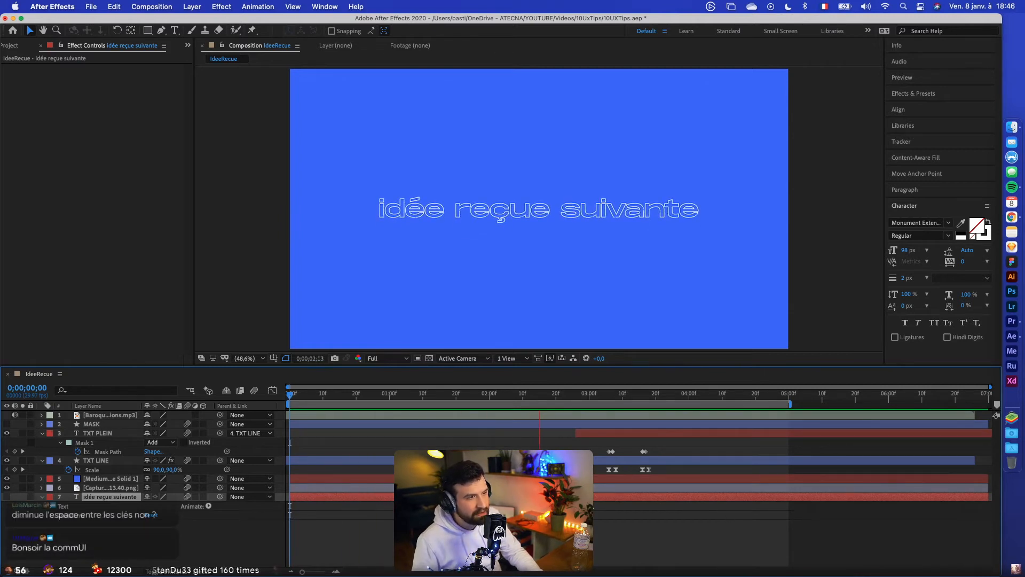
key(space)
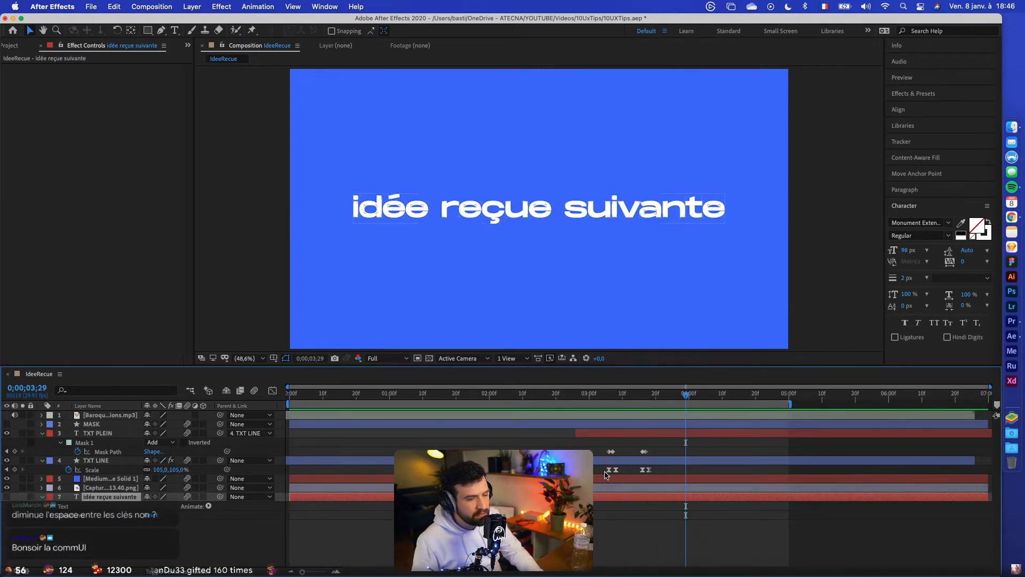
scroll(605, 475, up, 8)
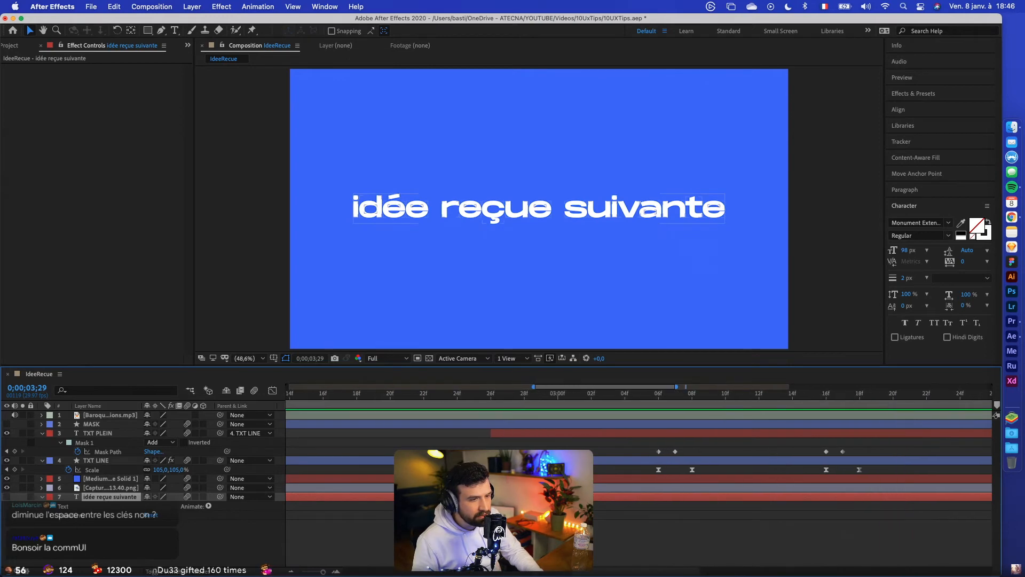
scroll(599, 477, down, 8)
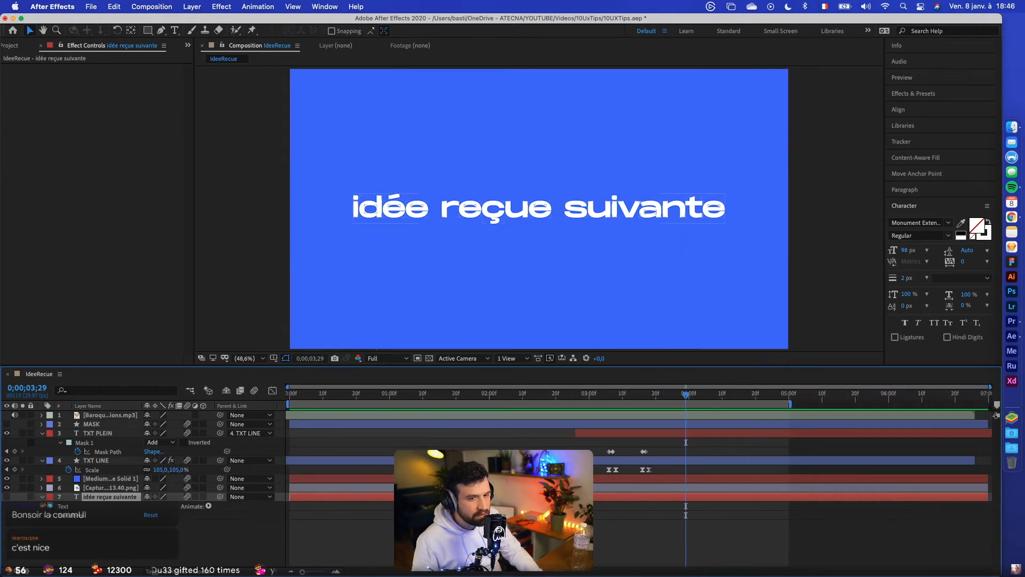
key(Home)
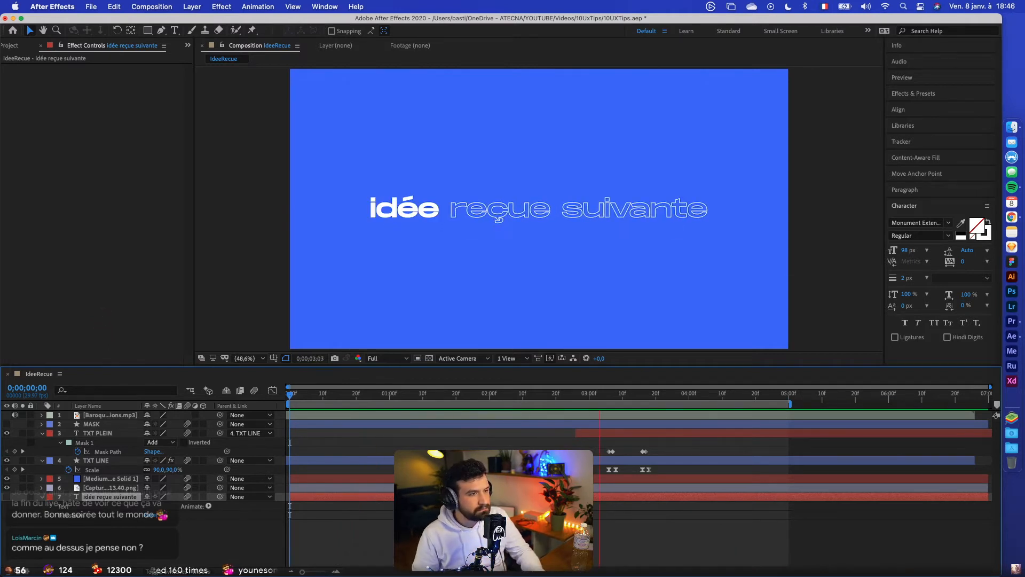
key(space)
Try TXT LINE's last Scale keyframe one frame earlier, at 0;00;03;17, and play the result
scroll(654, 454, up, 5)
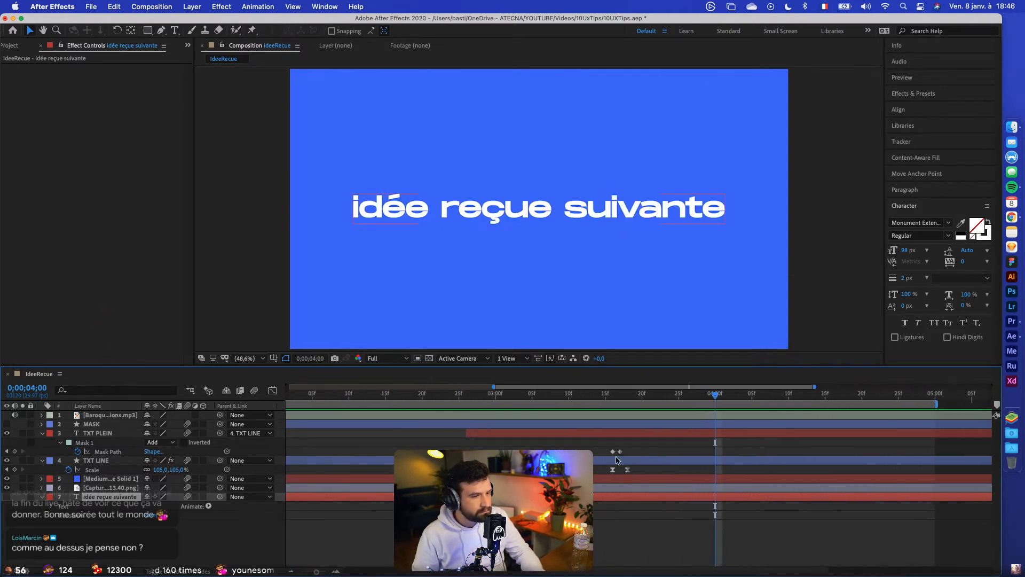
click(617, 460)
click(619, 470)
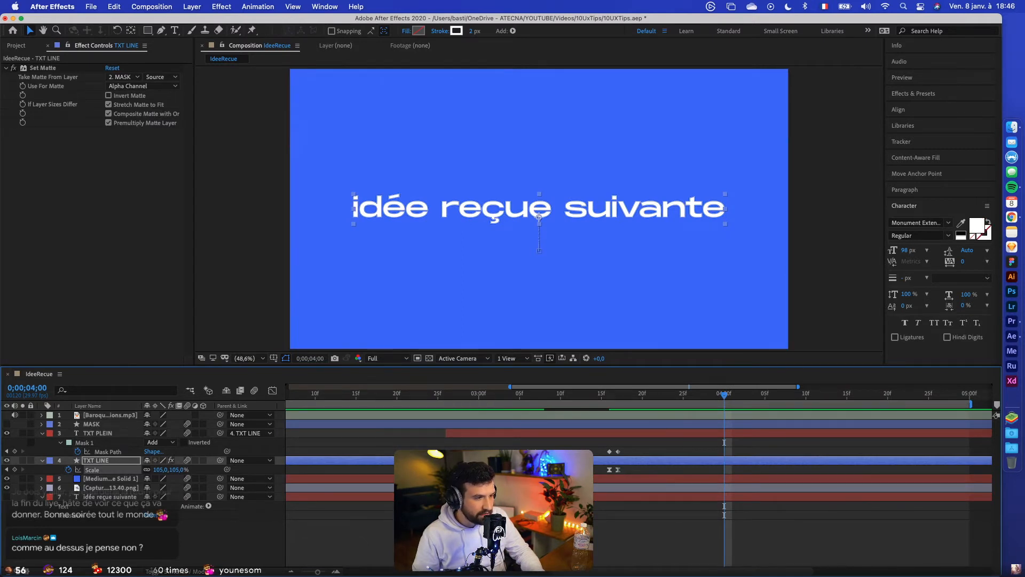
click(413, 396)
key(space)
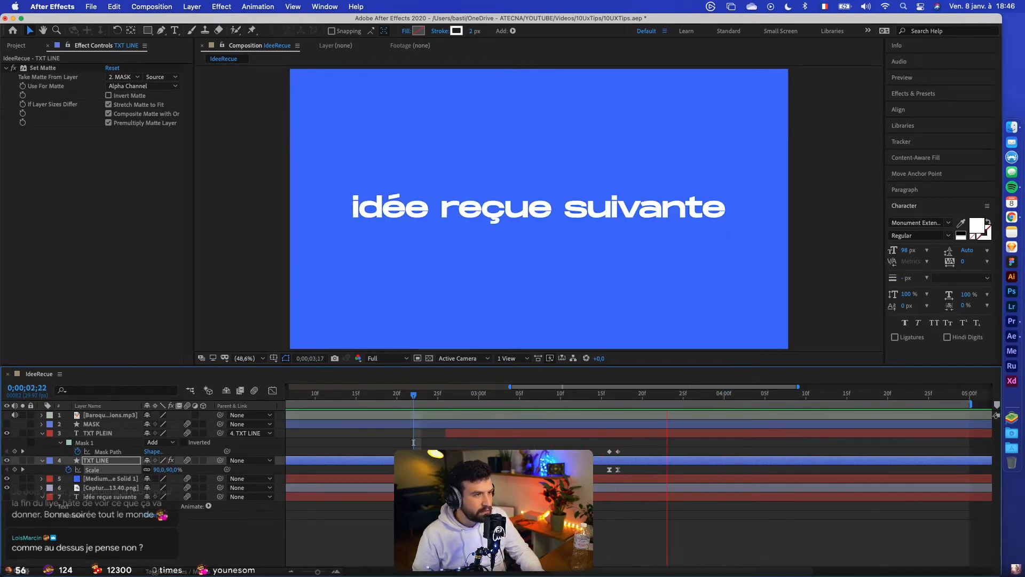
key(space)
key(Page_Down)
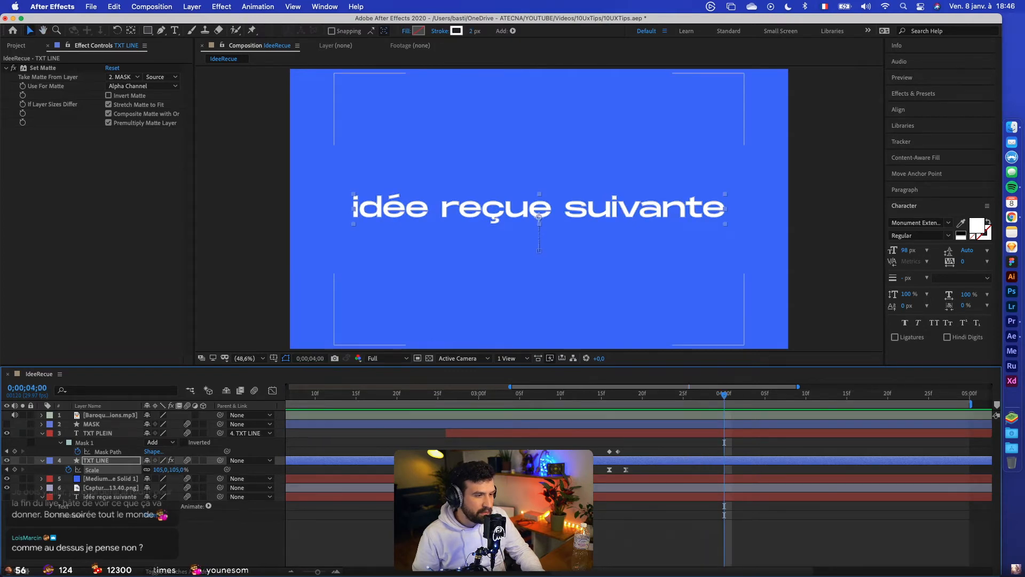
Replay the scale jumps from 0;00;02;23 to compare the original keyframe timing
click(420, 398)
key(space)
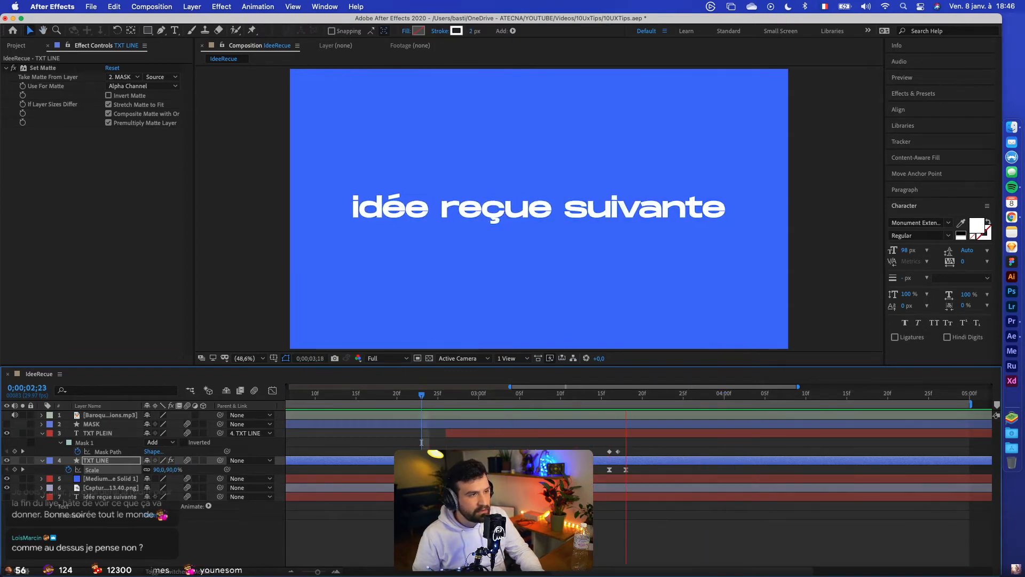
key(space)
Enable motion blur for the composition and save the project with the current time back at 0;00;00;00
scroll(419, 400, left, 4)
scroll(419, 399, down, 3)
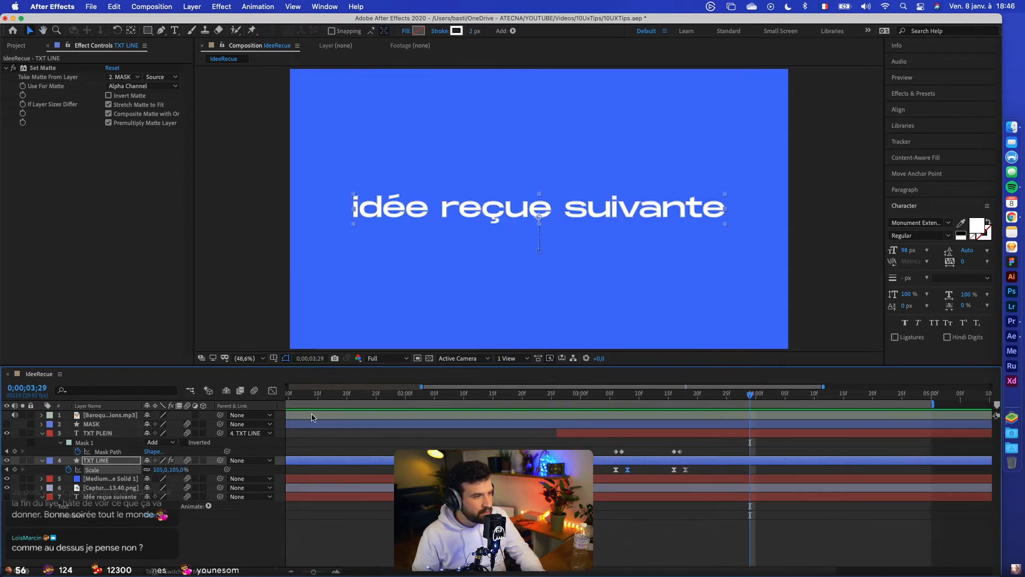
click(254, 391)
scroll(341, 399, down, 5)
drag(342, 396, 155, 397)
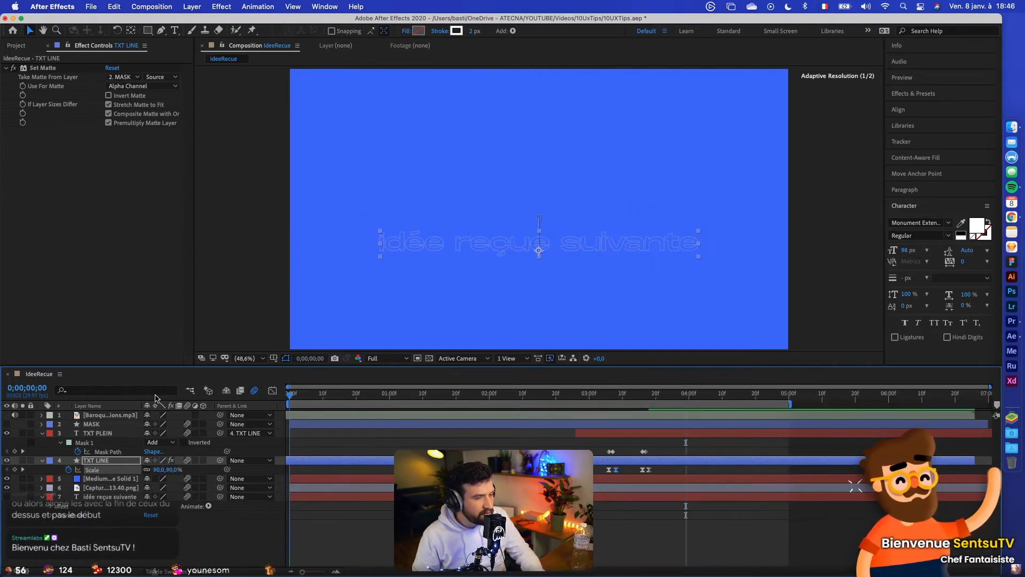
key(super+s)
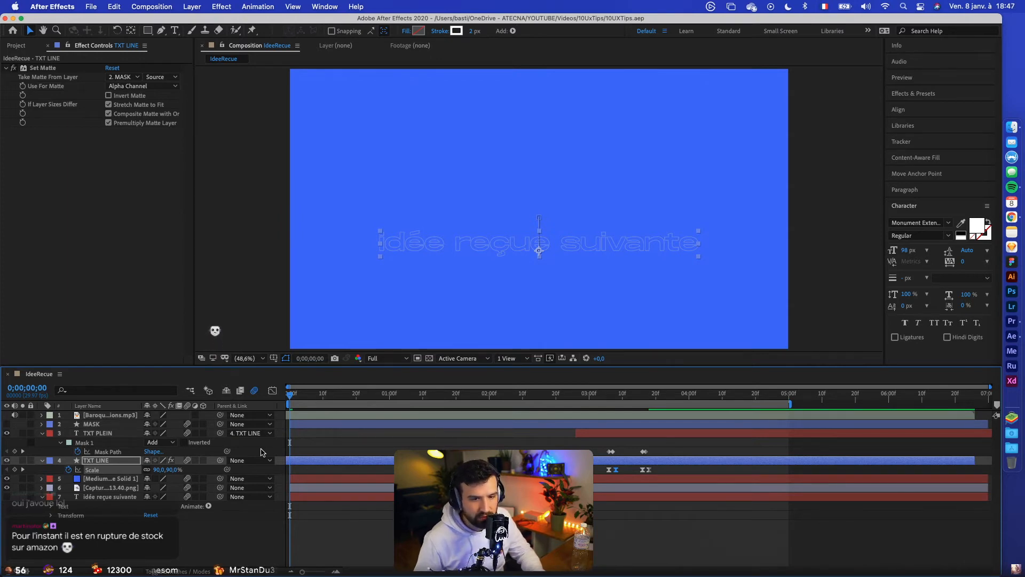
Play the animation with motion blur from the start, and replay the word reveals from 0;00;02;25
key(space)
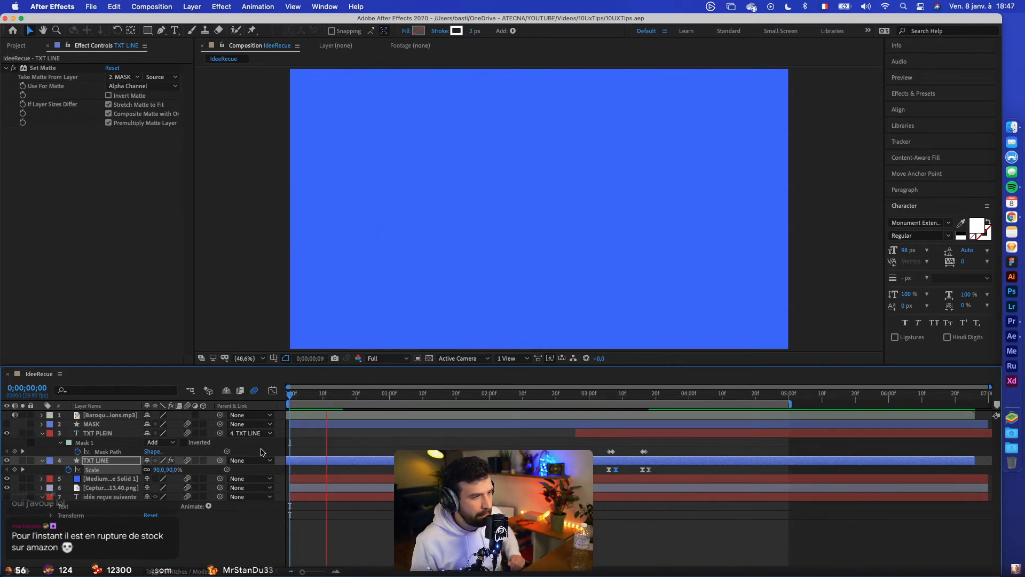
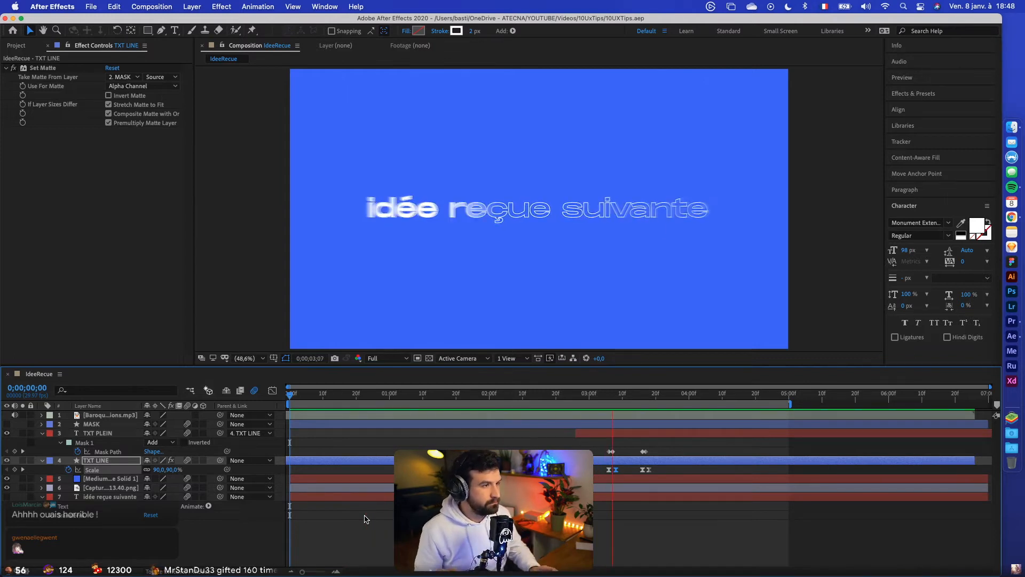
key(space)
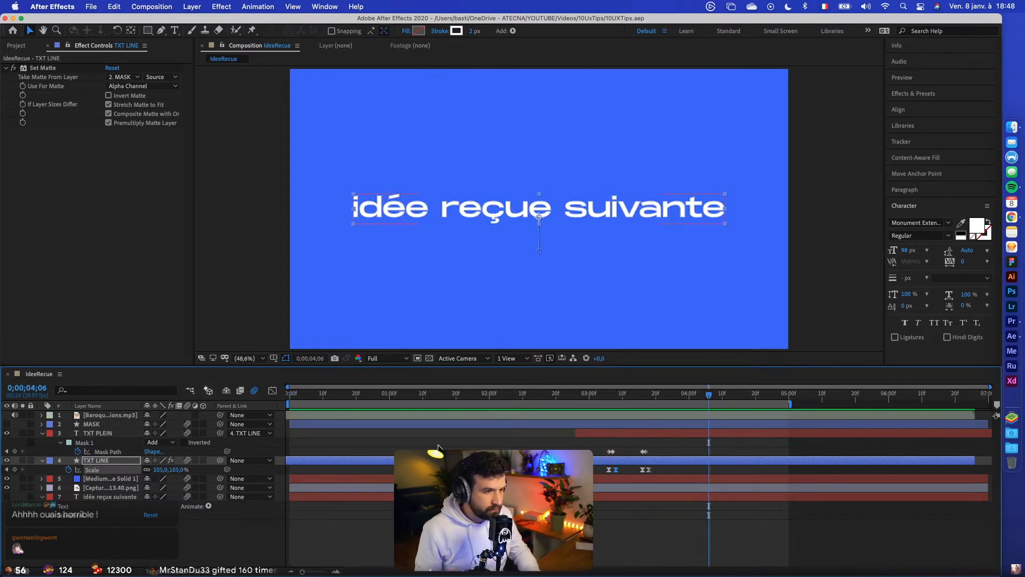
click(573, 398)
key(space)
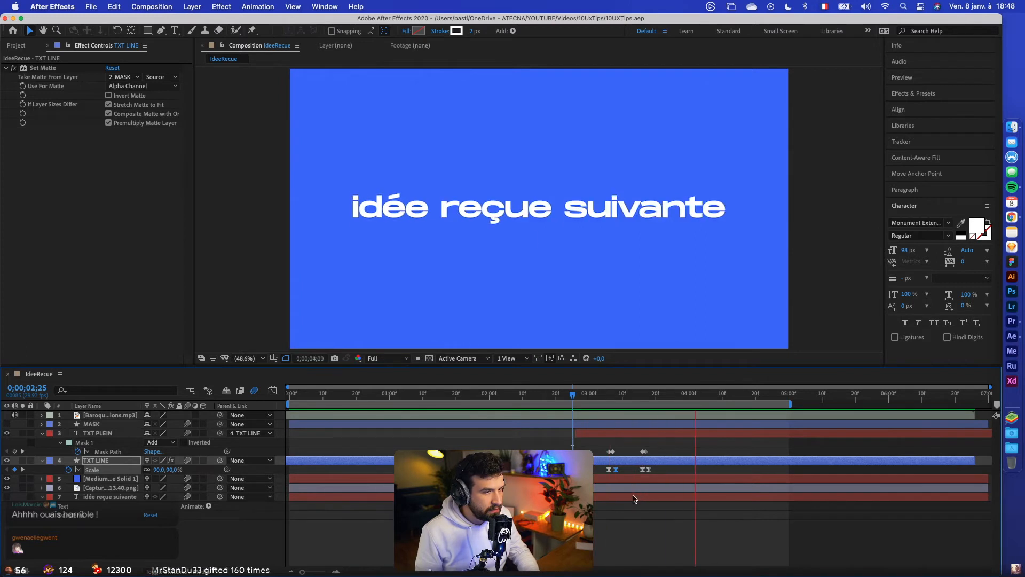
key(space)
Move TXT LINE's last two Scale keyframes one frame earlier, to 0;00;03;15 and 0;00;03;17, and replay from 0;00;02;23
scroll(633, 493, up, 5)
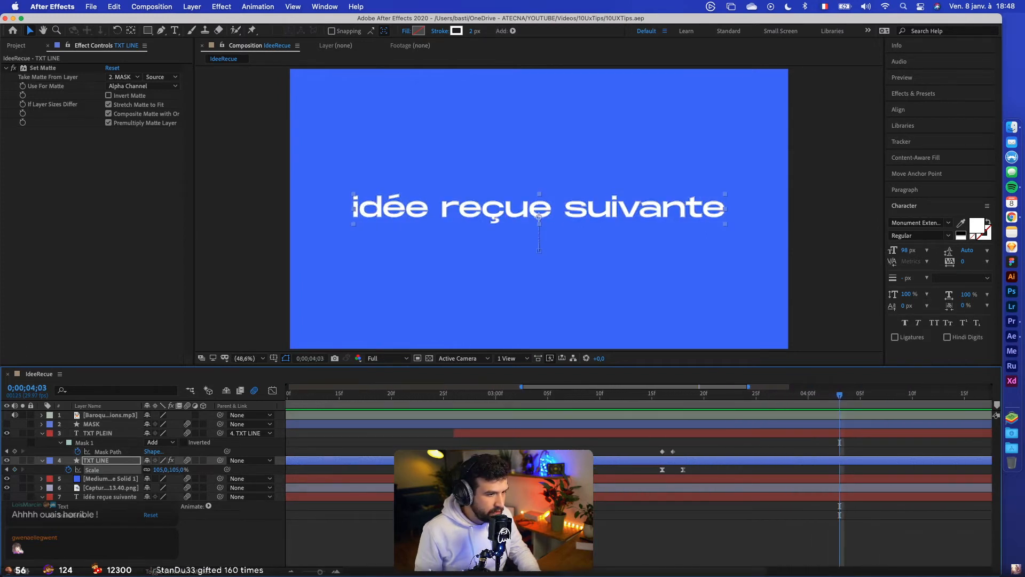
key(super+z)
key(super+z)
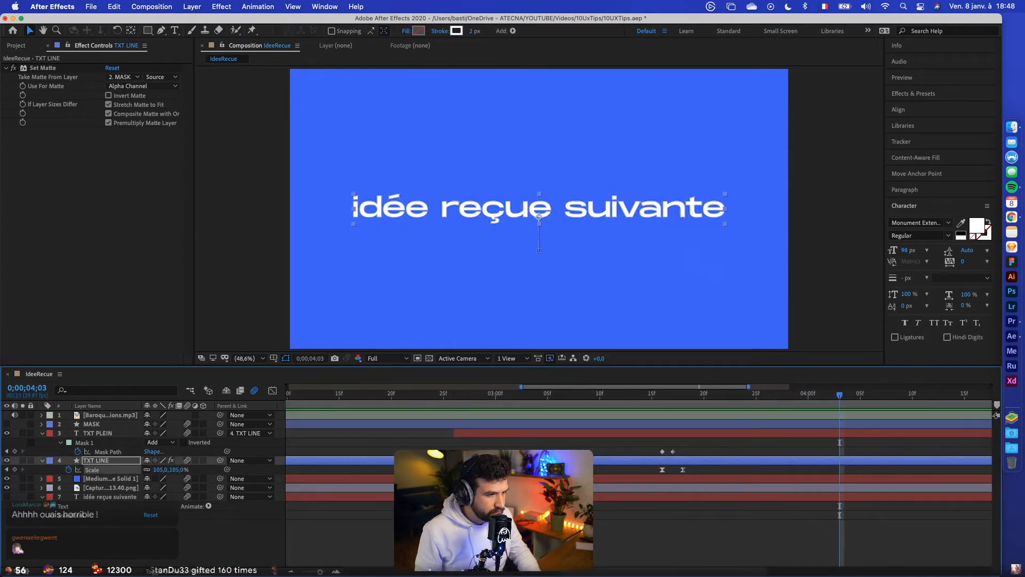
drag(648, 469, 674, 470)
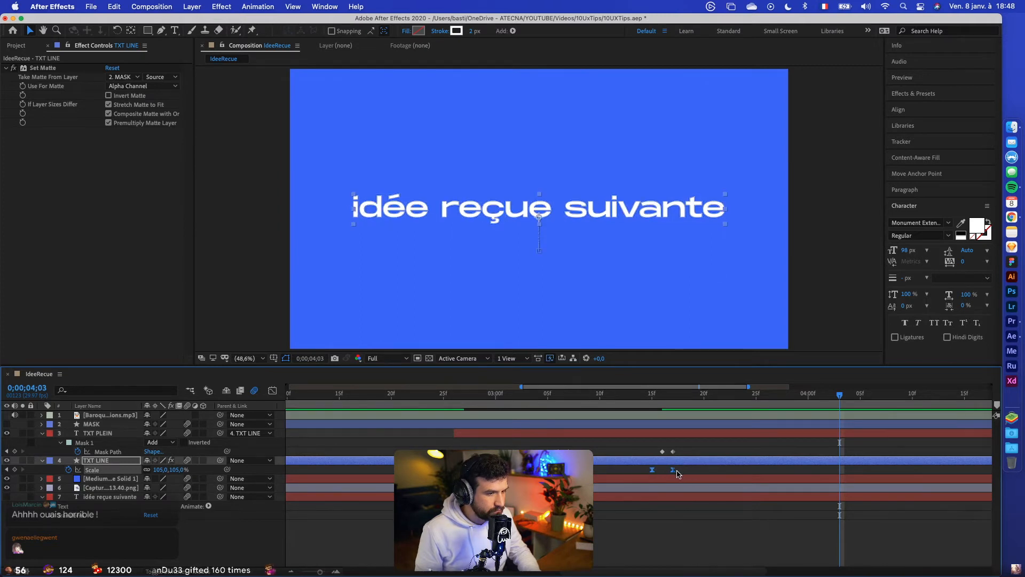
click(424, 395)
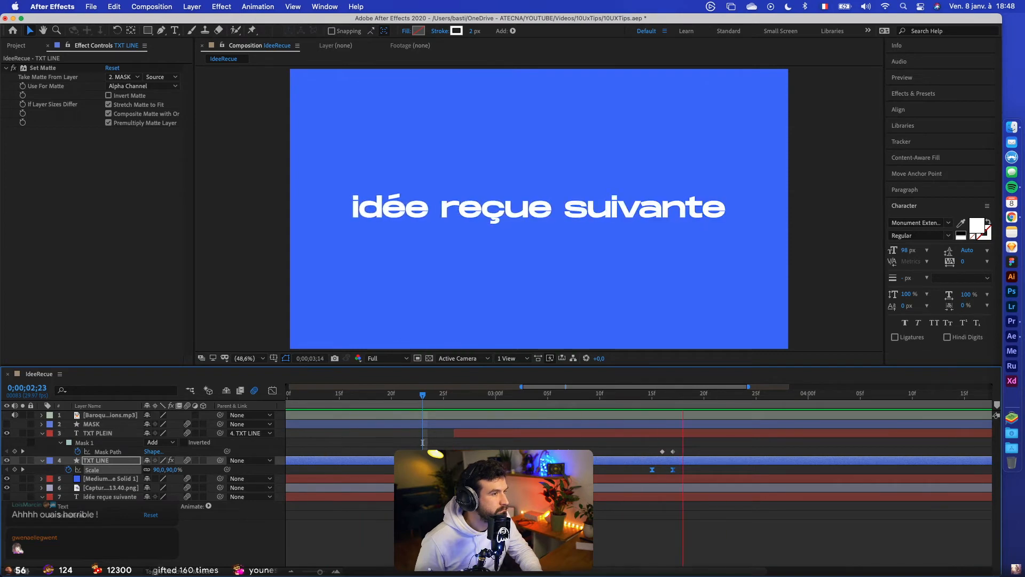
key(space)
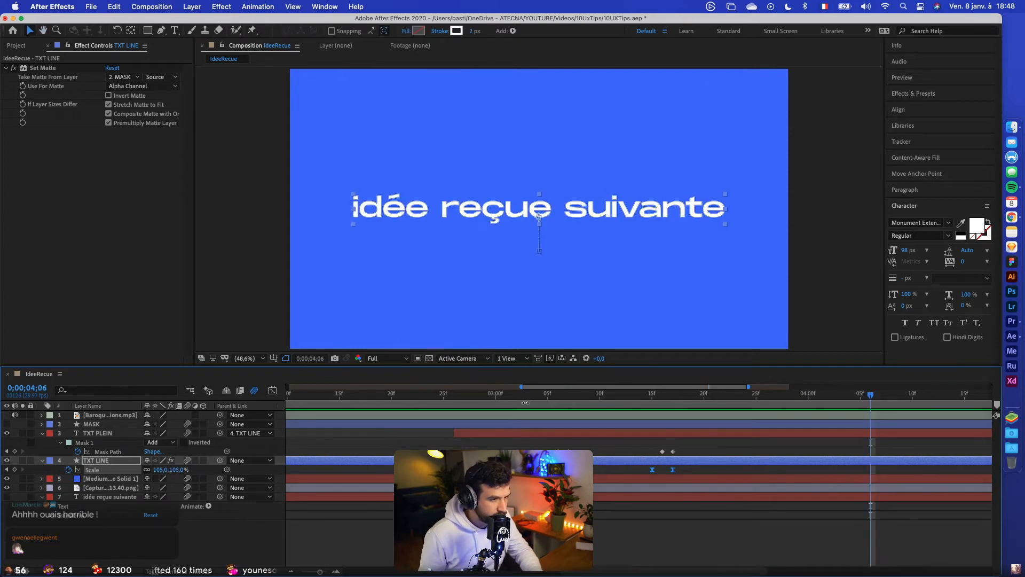
Move TXT PLEIN's third Mask Path keyframe to 0;00;03;15, and apply Easy Ease to all its Mask Path keyframes
click(568, 452)
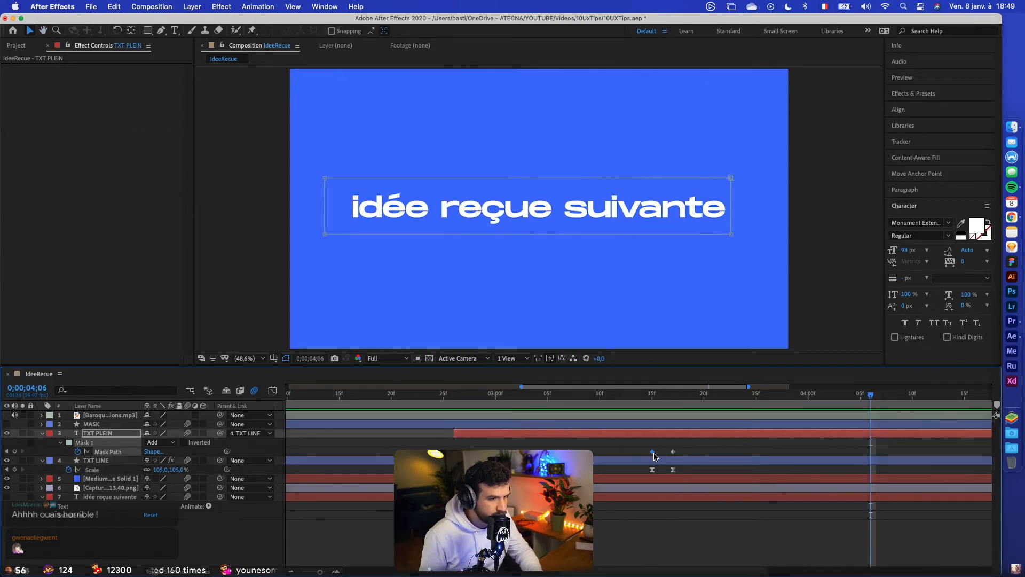
drag(538, 444, 716, 462)
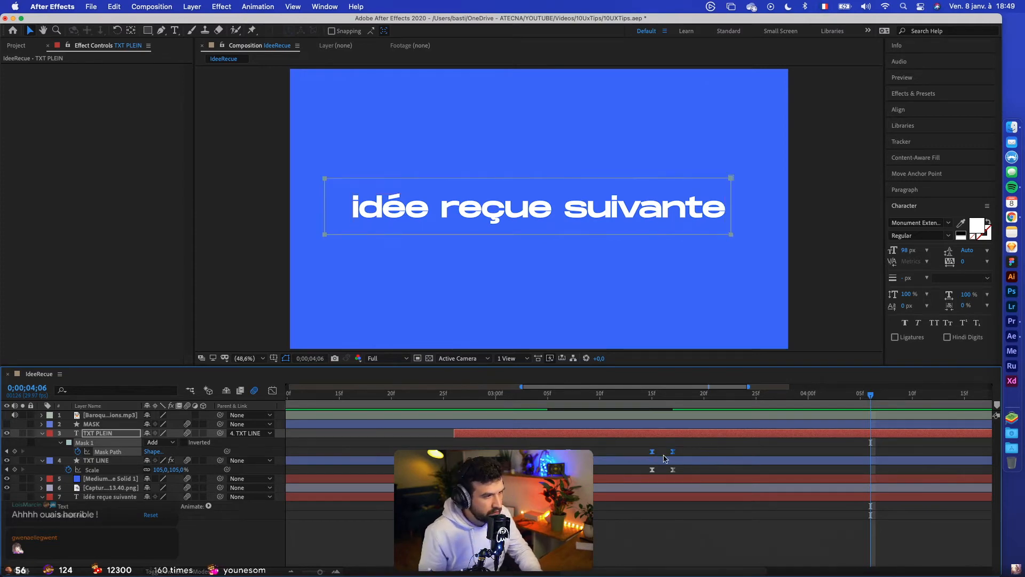
click(272, 391)
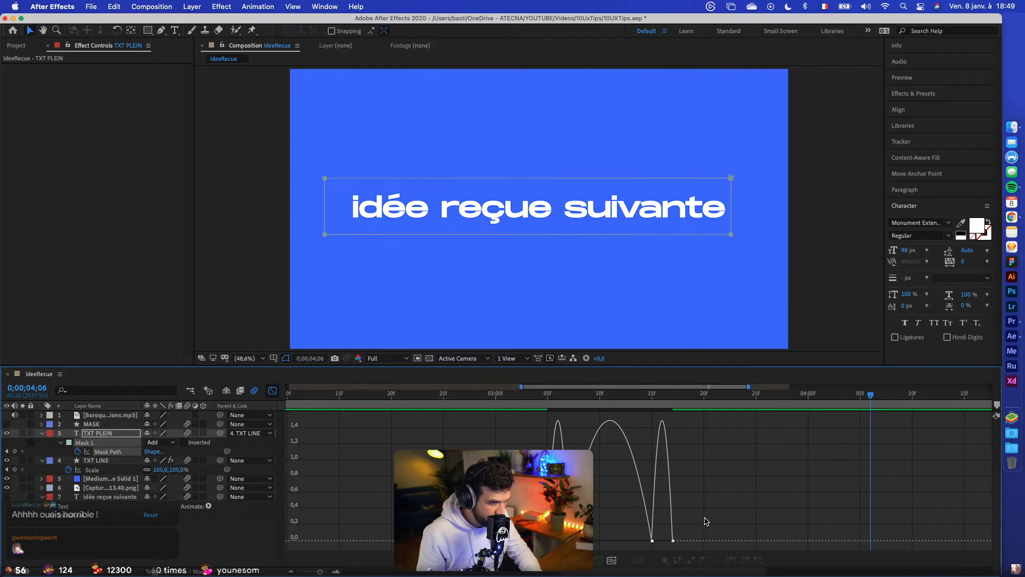
drag(709, 522, 594, 537)
click(271, 391)
Replay the word reveals from 0;00;02;21 and save the project
scroll(534, 465, down, 3)
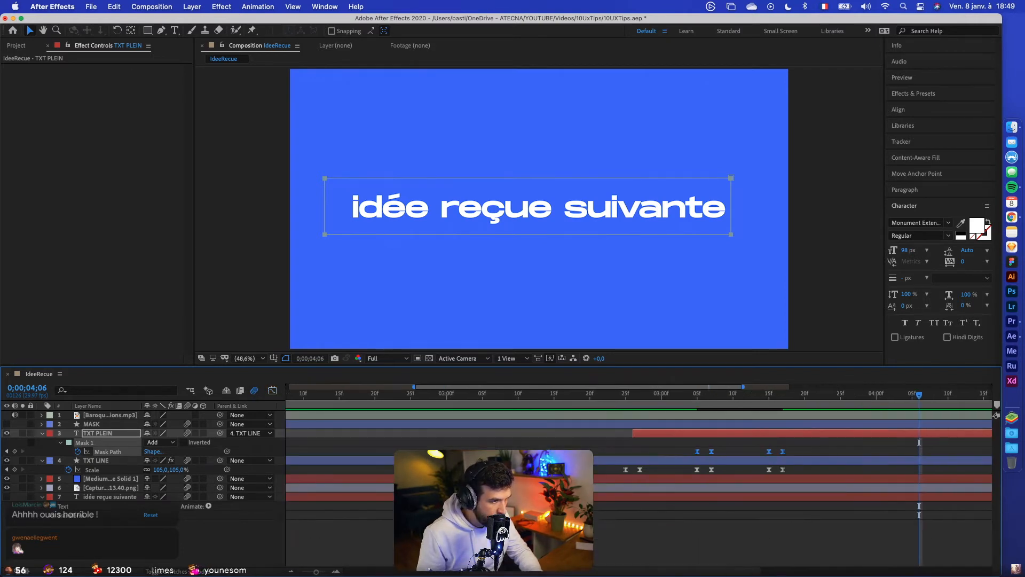
scroll(645, 413, down, 2)
key(space)
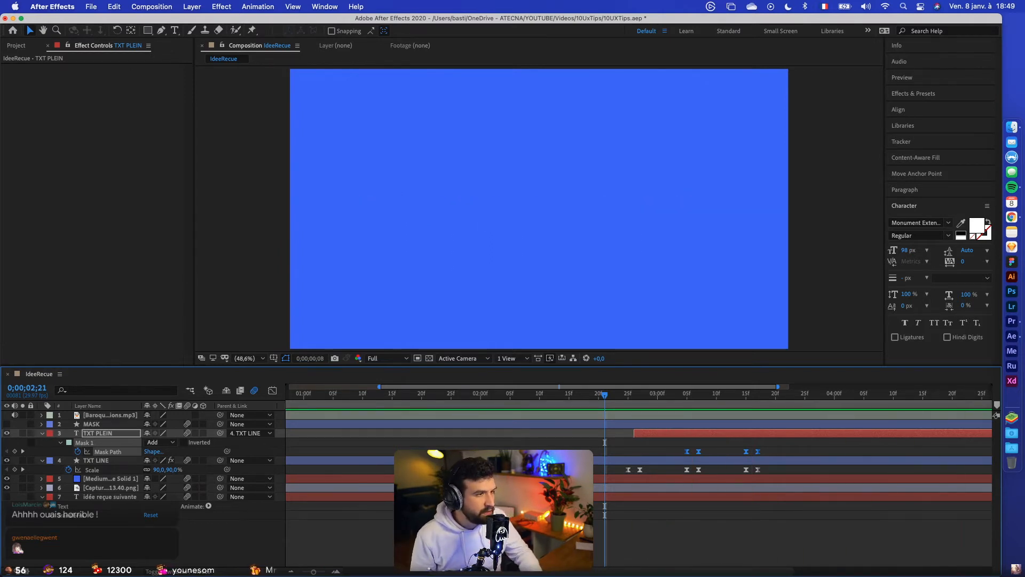
key(space)
key(minus)
key(minus)
key(super+s)
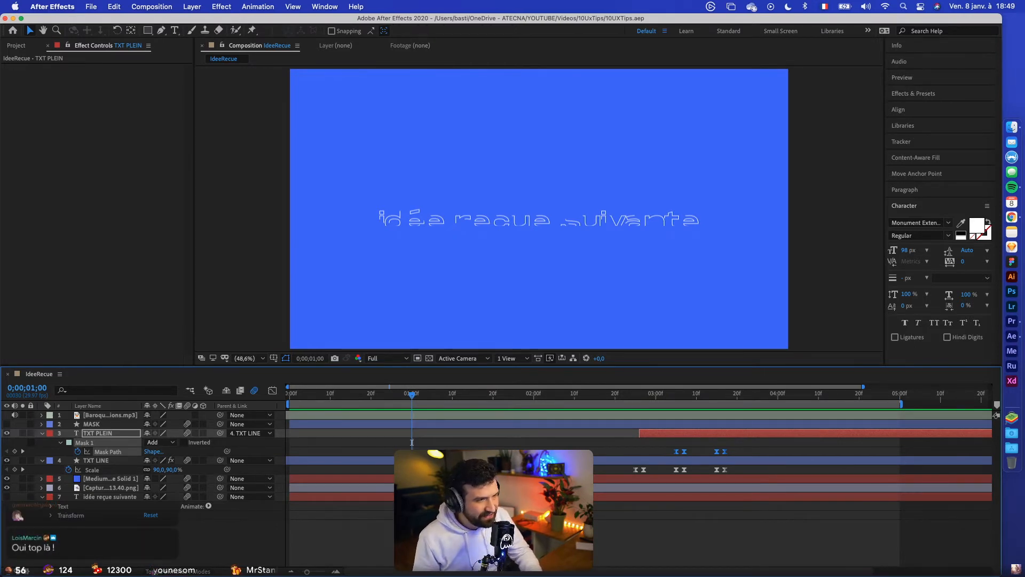
Play the whole animation from 0;00;00;00
key(Home)
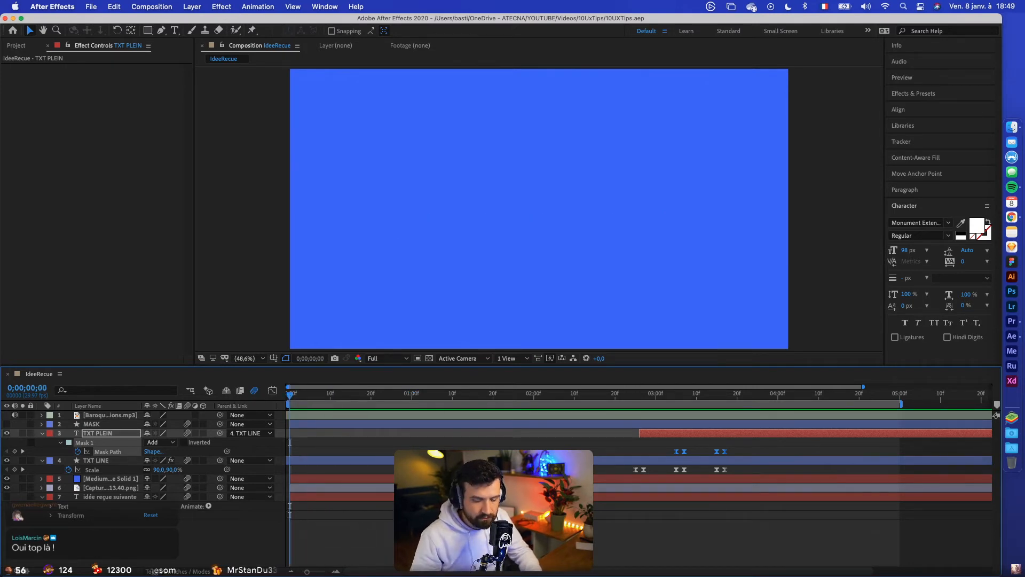
key(space)
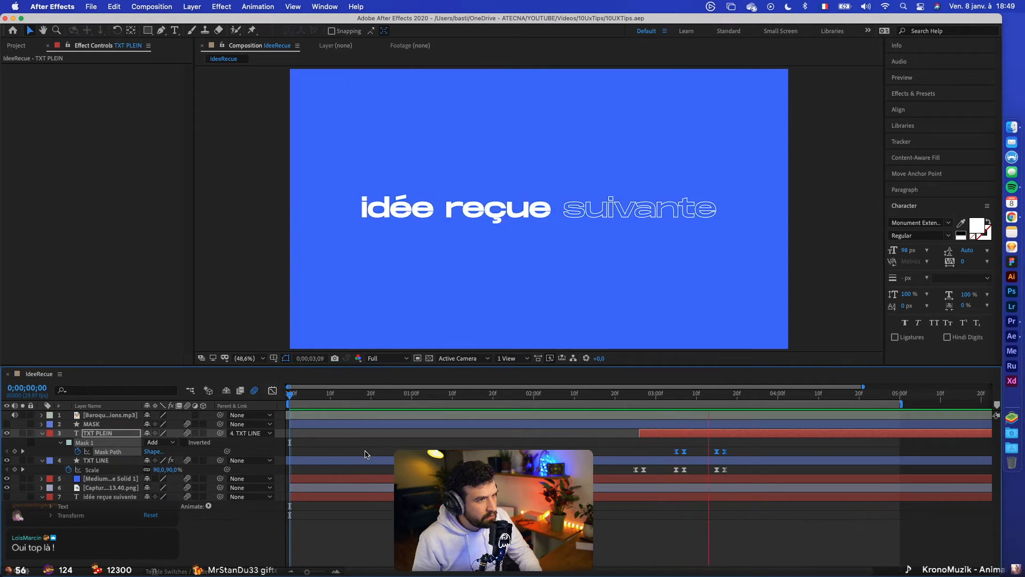
key(space)
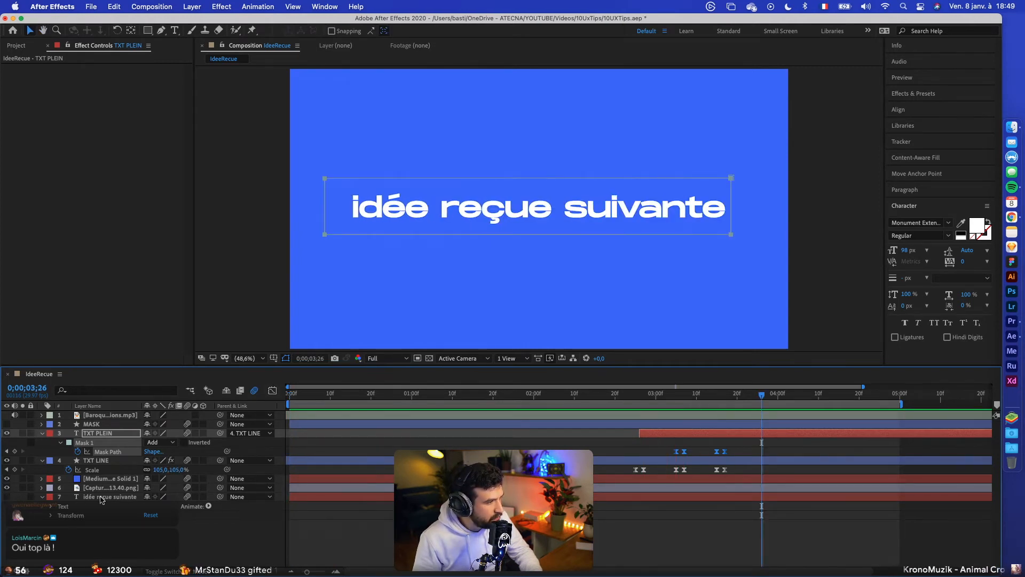
Delete the leftover "idée reçue suivante" text layer, keep MASK hidden, and collapse the TXT PLEIN and TXT LINE properties
click(103, 497)
key(Delete)
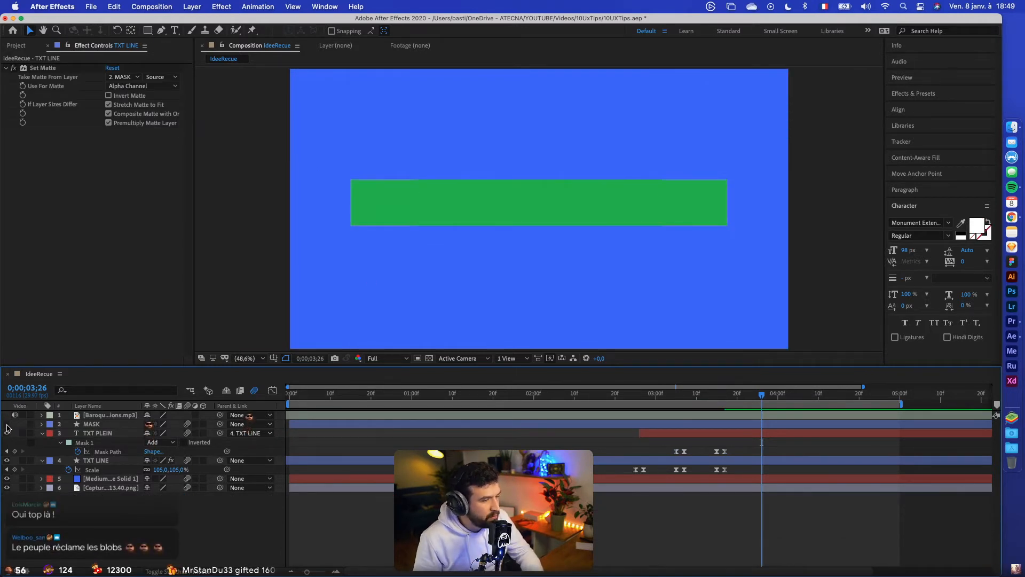
click(7, 425)
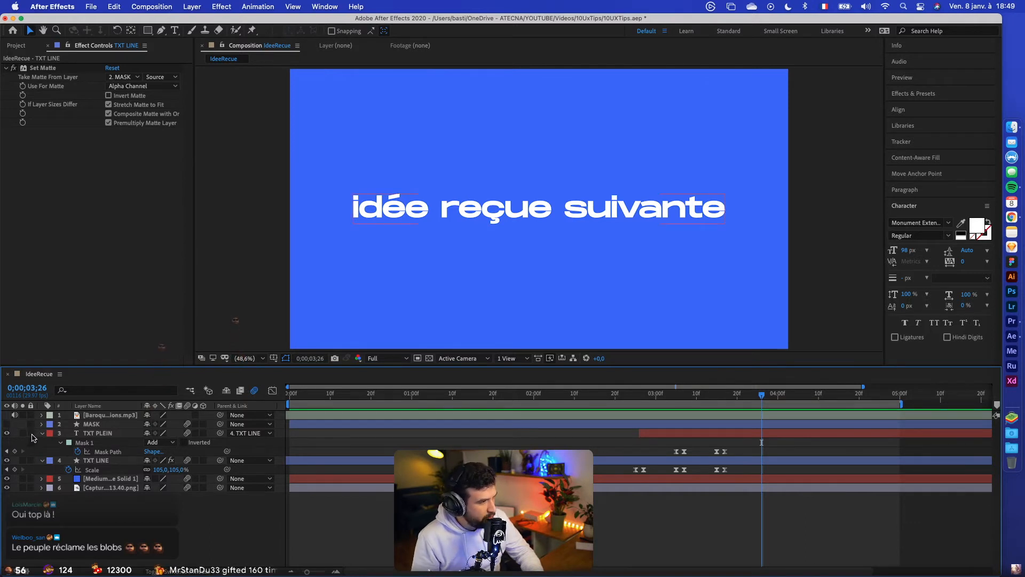
click(41, 433)
click(42, 442)
click(94, 460)
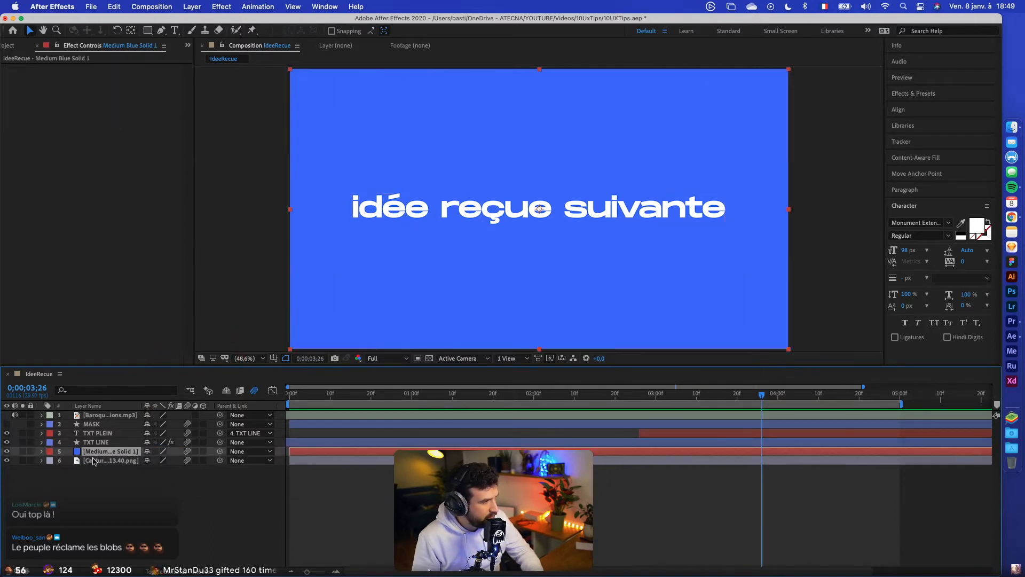
Bring the "Capture d'écran" PNG layer to the top of the stack and shrink it to a thumbnail in the composition's upper-left corner
drag(92, 462, 96, 414)
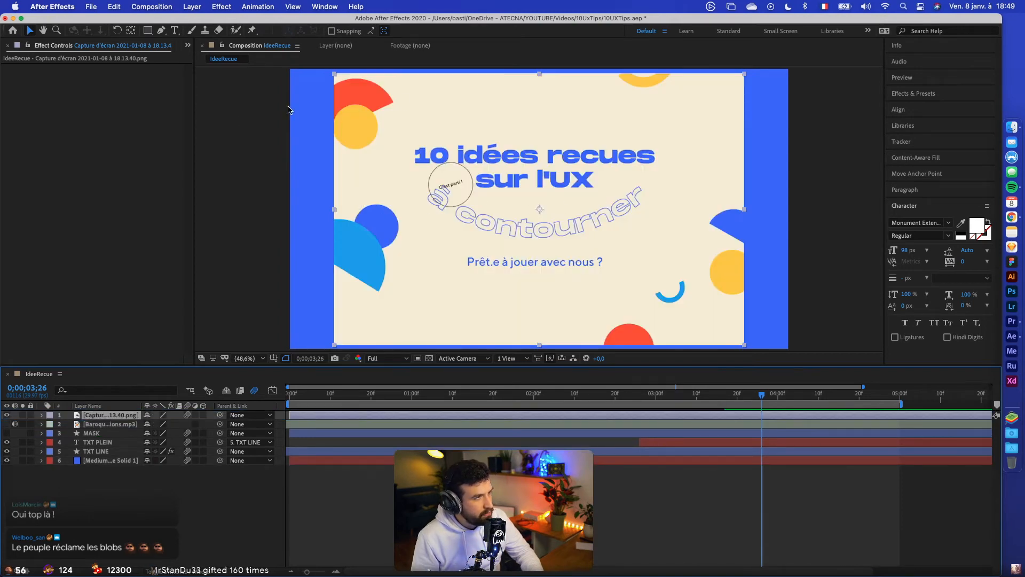
drag(335, 77, 439, 146)
drag(505, 178, 370, 97)
drag(498, 127, 496, 164)
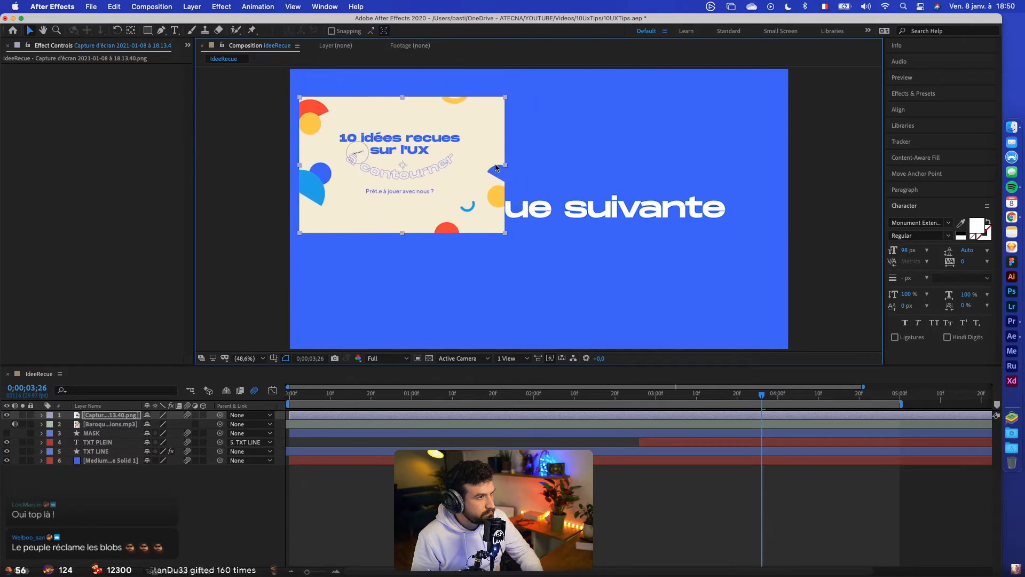
drag(506, 98, 365, 94)
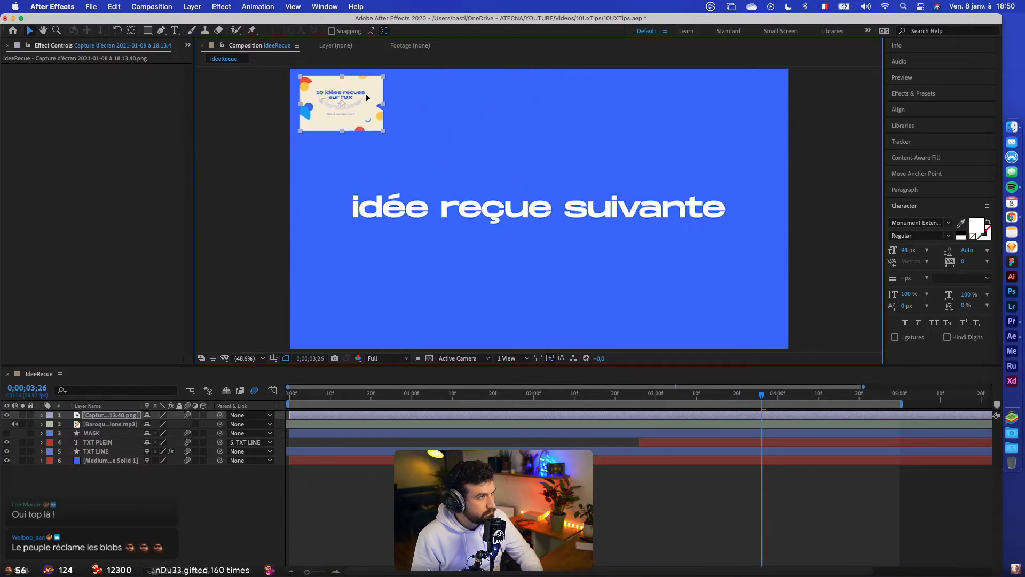
Draw a circle with the Ellipse tool on a new shape layer, just above the word "suivante"
click(256, 146)
drag(148, 31, 178, 55)
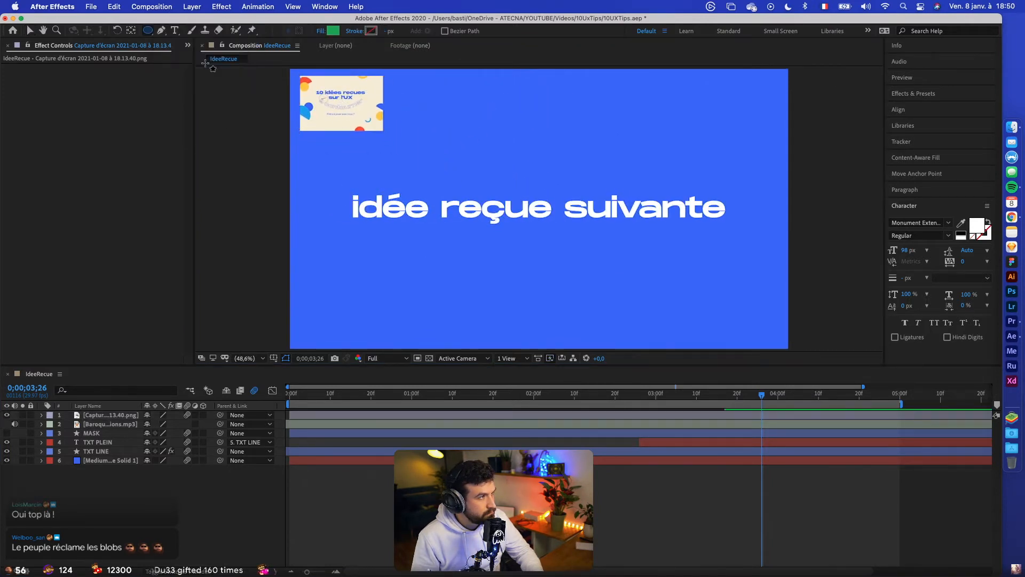
drag(646, 113, 739, 206)
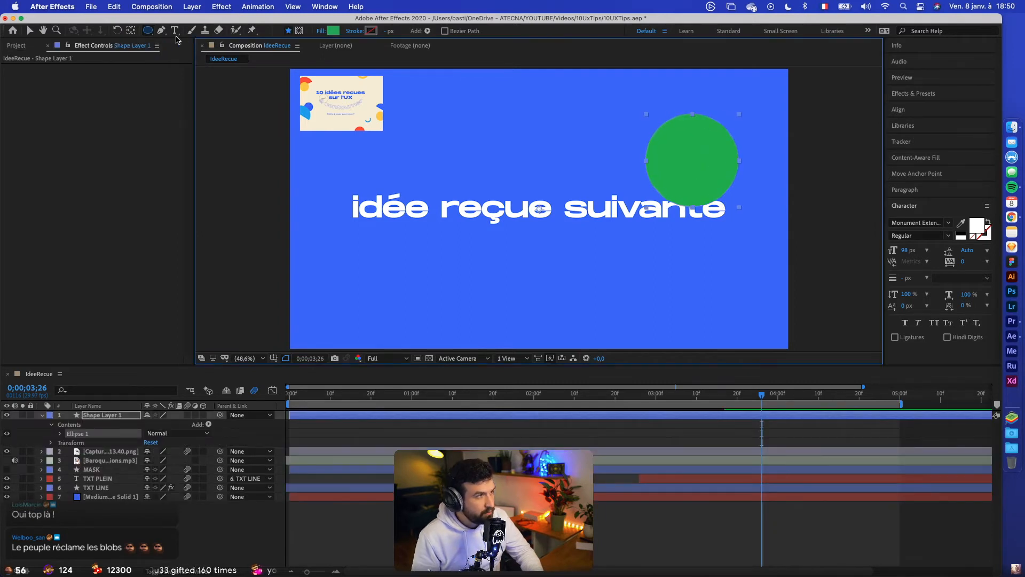
Fill the circle with yellow FBC84C sampled from the reference thumbnail, and move it to the composition's upper-right corner
click(334, 31)
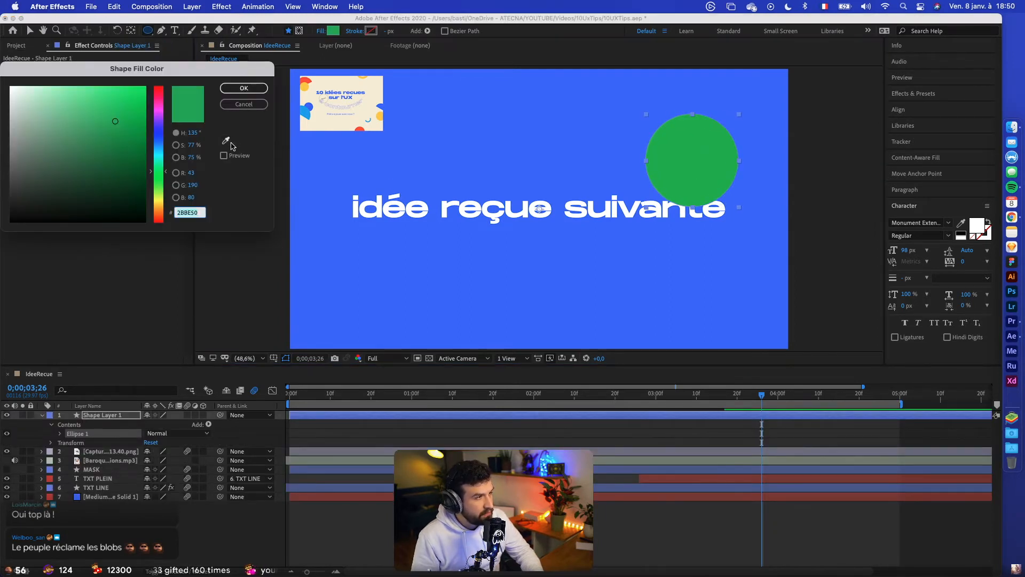
click(226, 141)
click(304, 87)
click(249, 89)
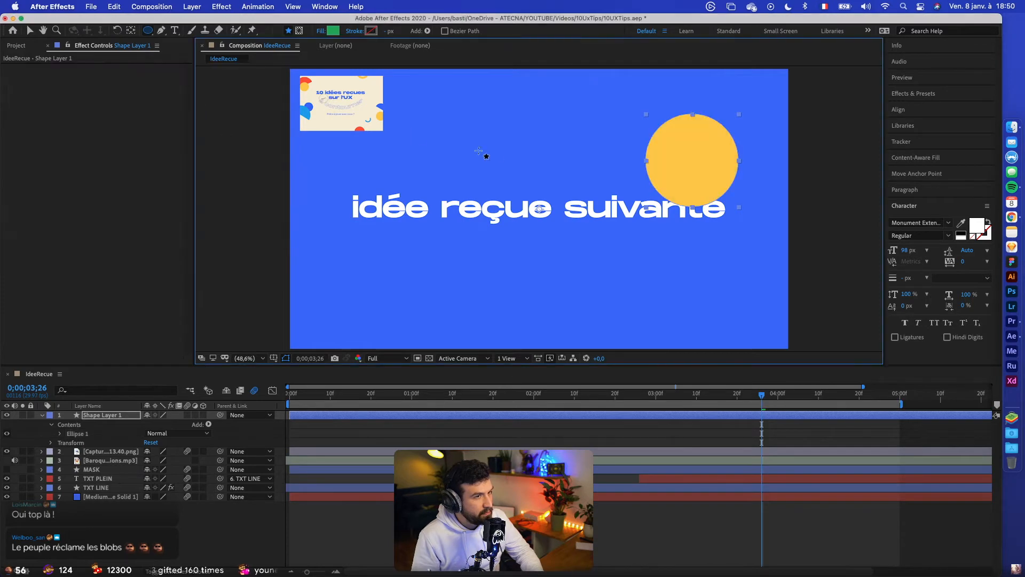
click(30, 31)
drag(684, 151, 755, 130)
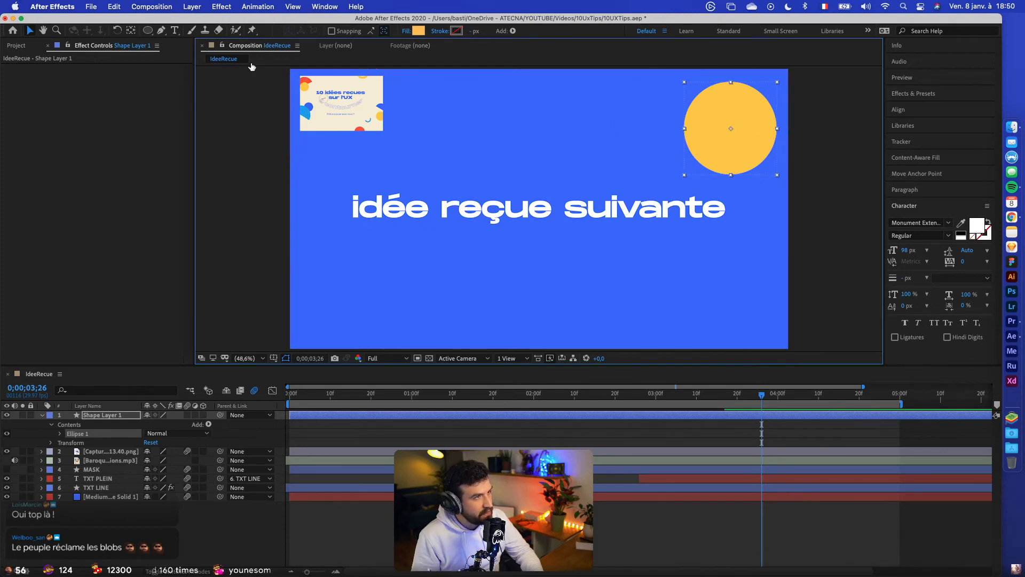
Draw a second, similarly sized circle on its own new shape layer, overlapping "idée reçue"
click(152, 33)
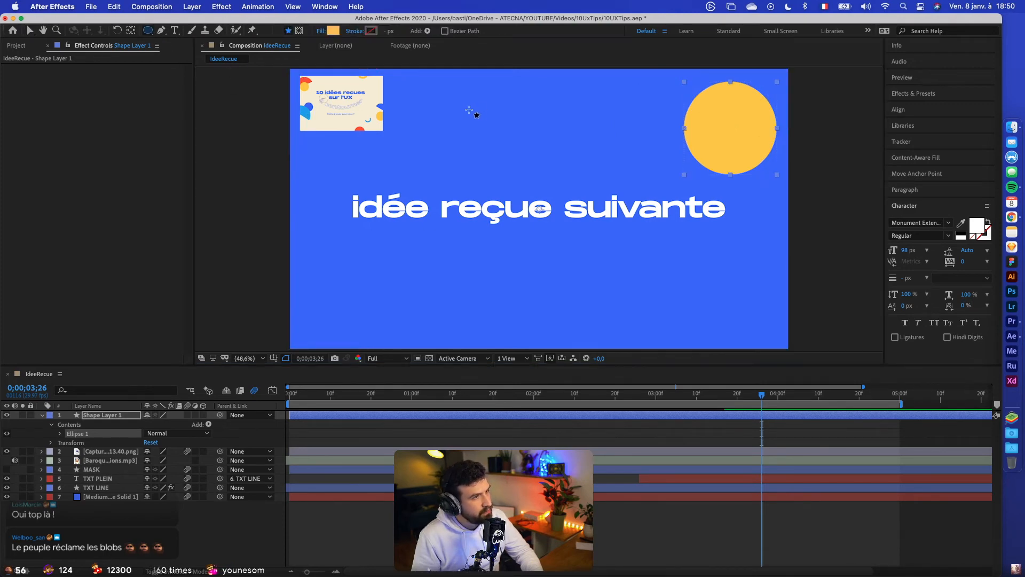
drag(469, 110, 562, 194)
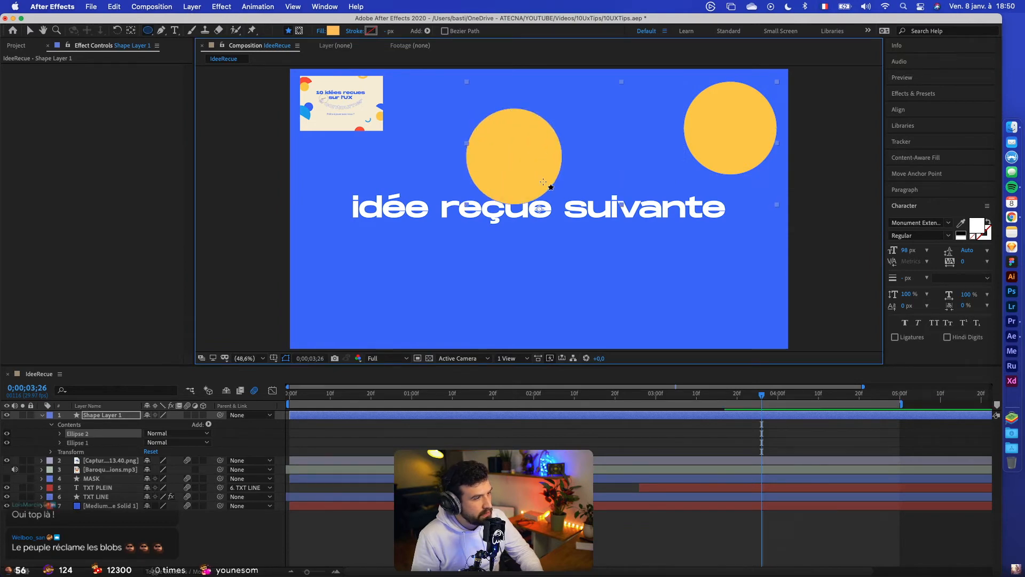
key(super+z)
click(154, 532)
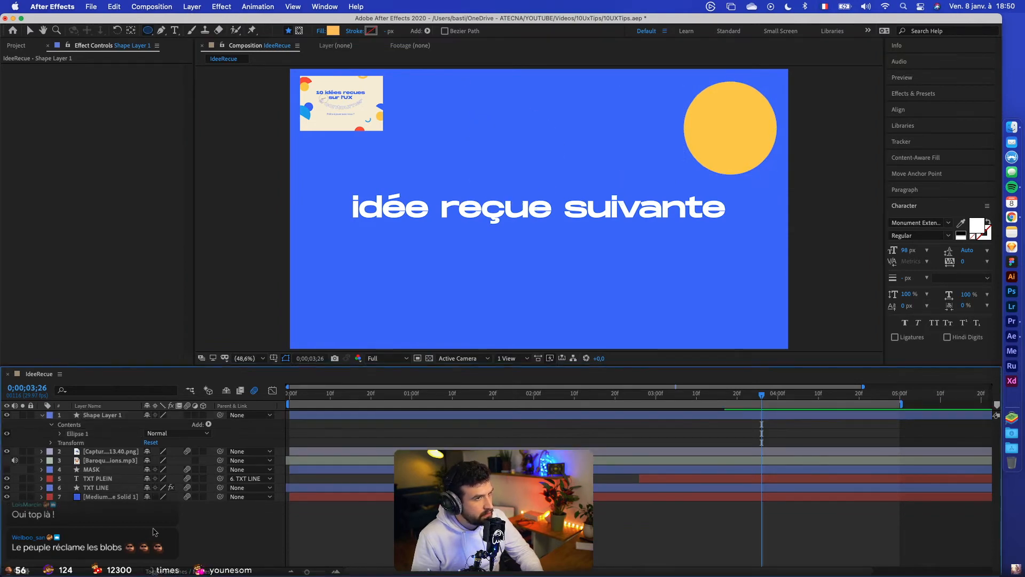
drag(407, 131, 496, 220)
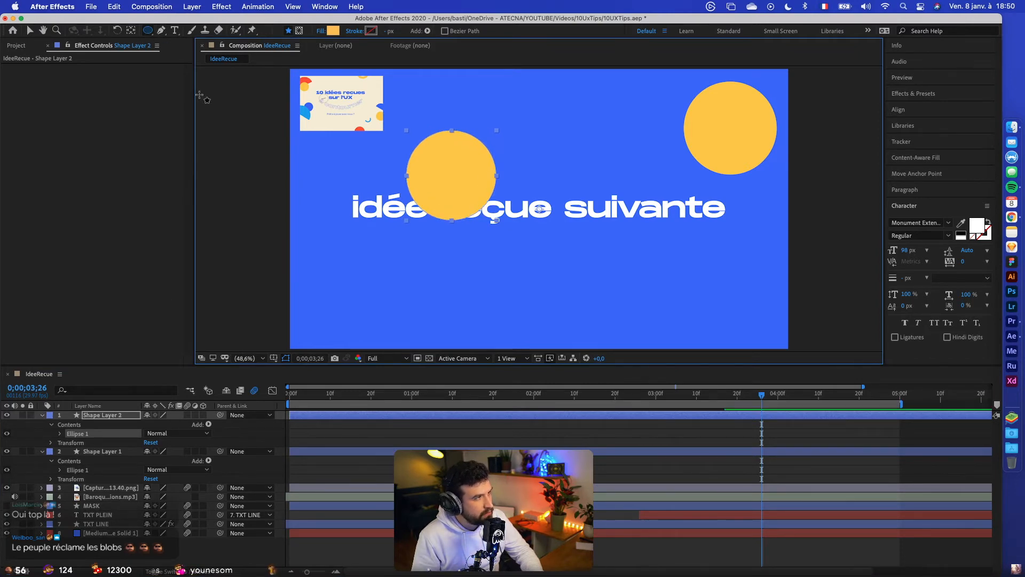
Fill the second circle with light blue 27A4E6 sampled from the reference thumbnail, and move it up above "reçue"
click(331, 32)
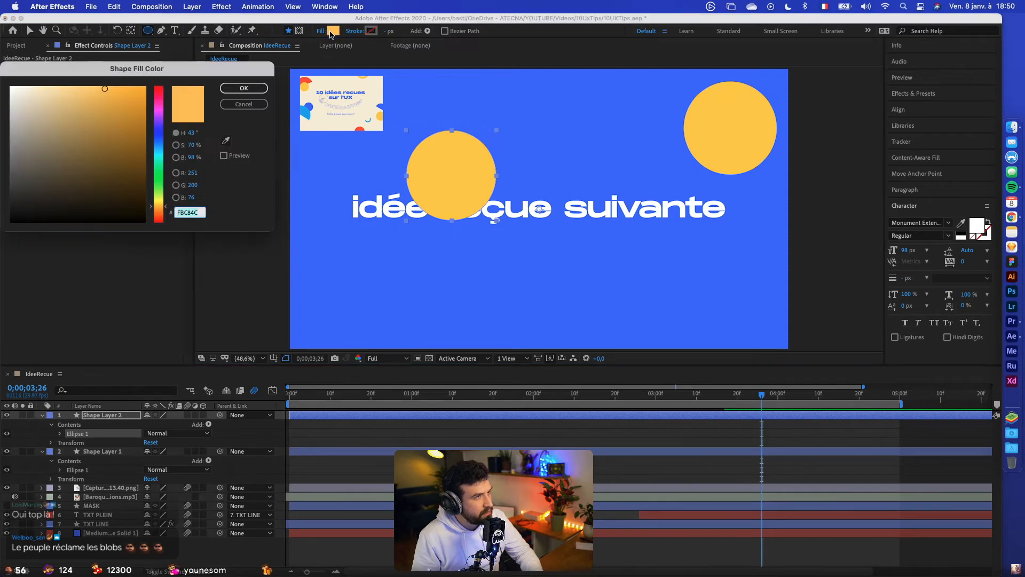
click(225, 141)
click(306, 111)
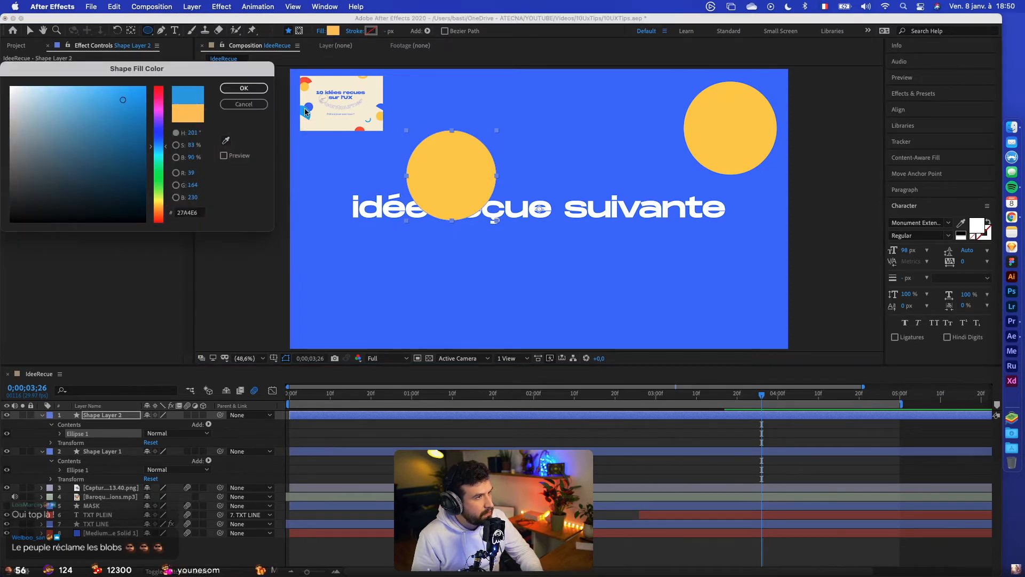
click(243, 88)
key(v)
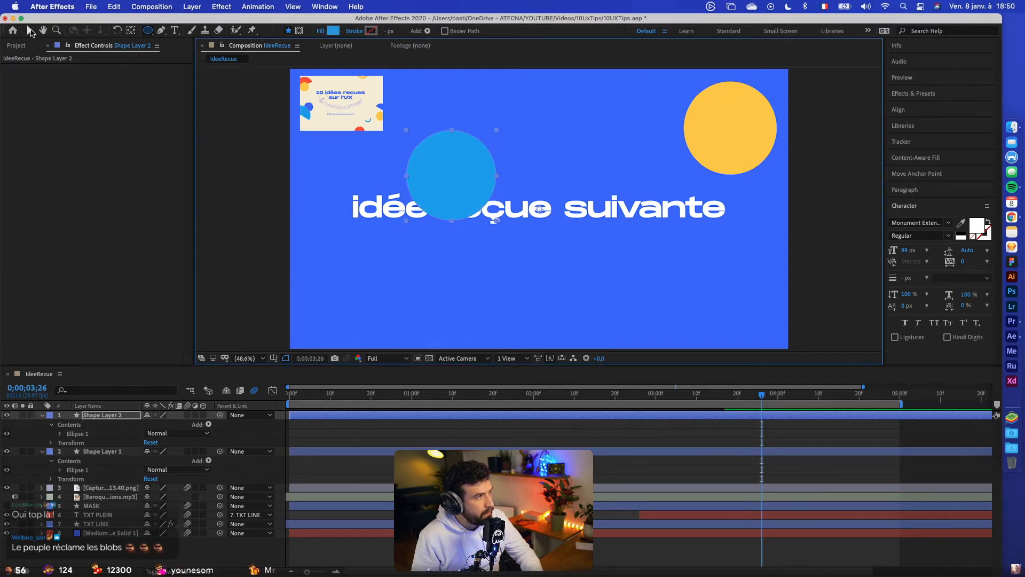
drag(476, 169, 550, 155)
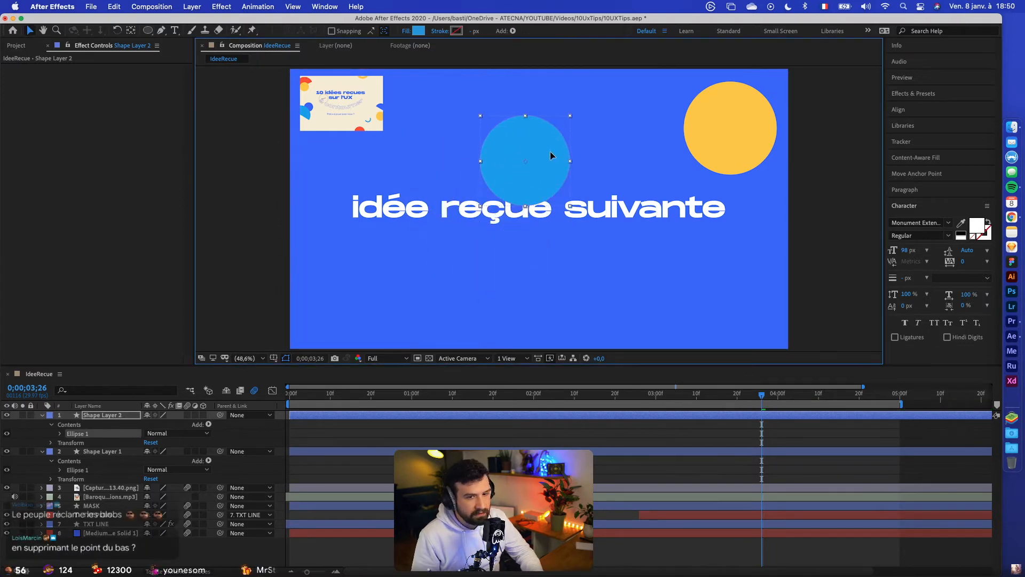
Convert the light blue circle's ellipse path to a Bezier path
click(118, 415)
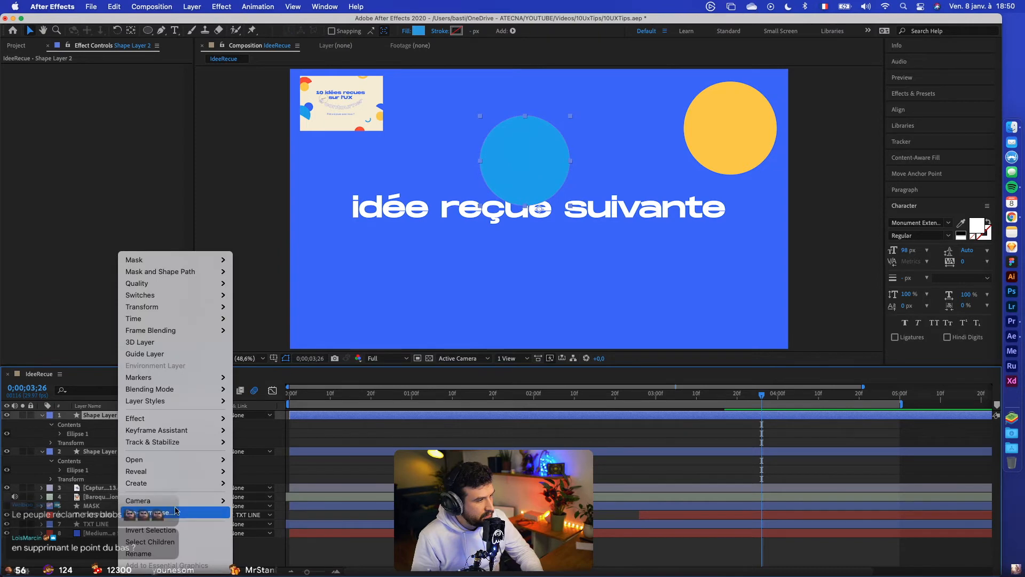
mouse_move(213, 483)
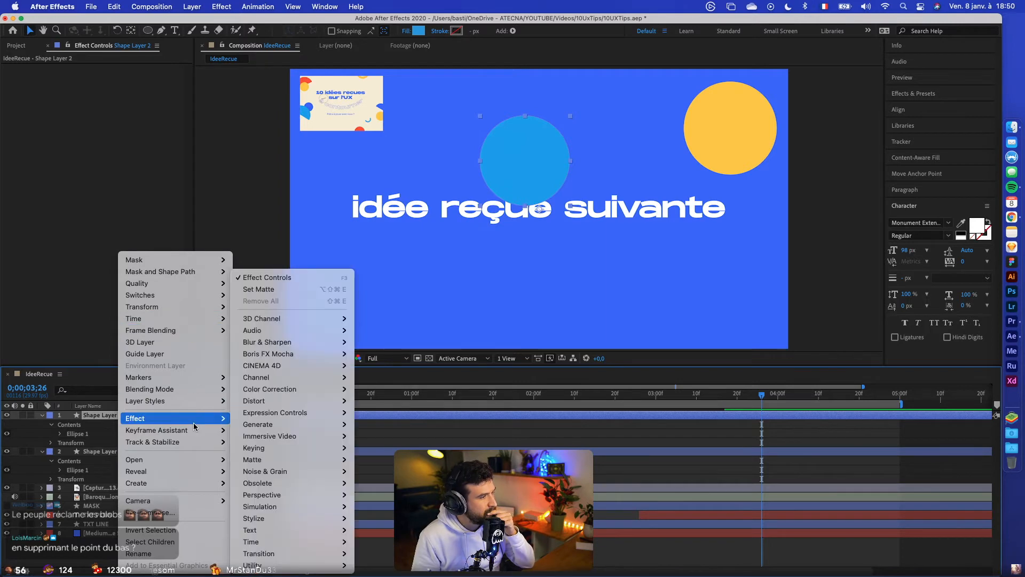
click(55, 434)
click(75, 433)
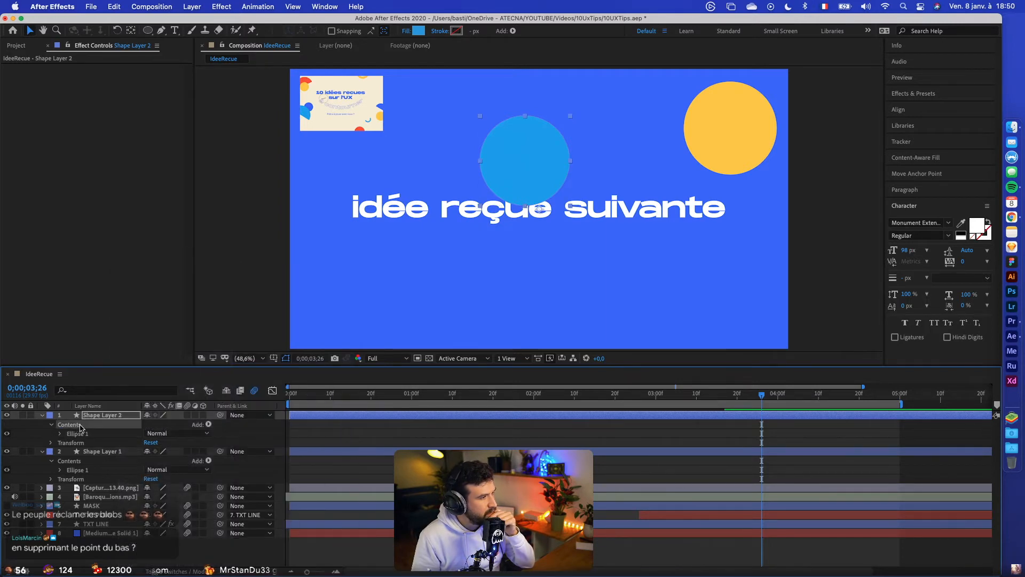
right_click(80, 427)
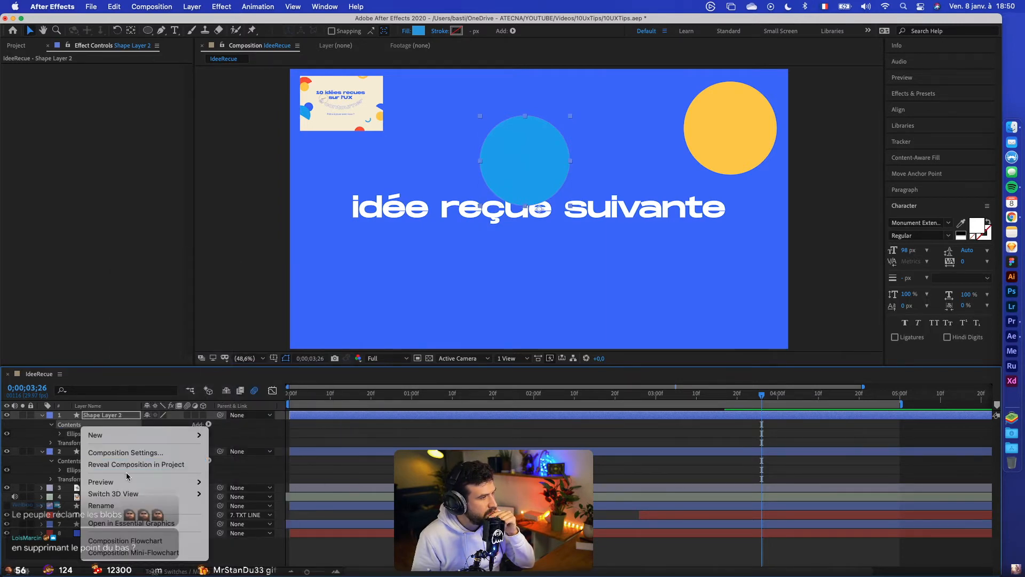
mouse_move(128, 481)
click(75, 433)
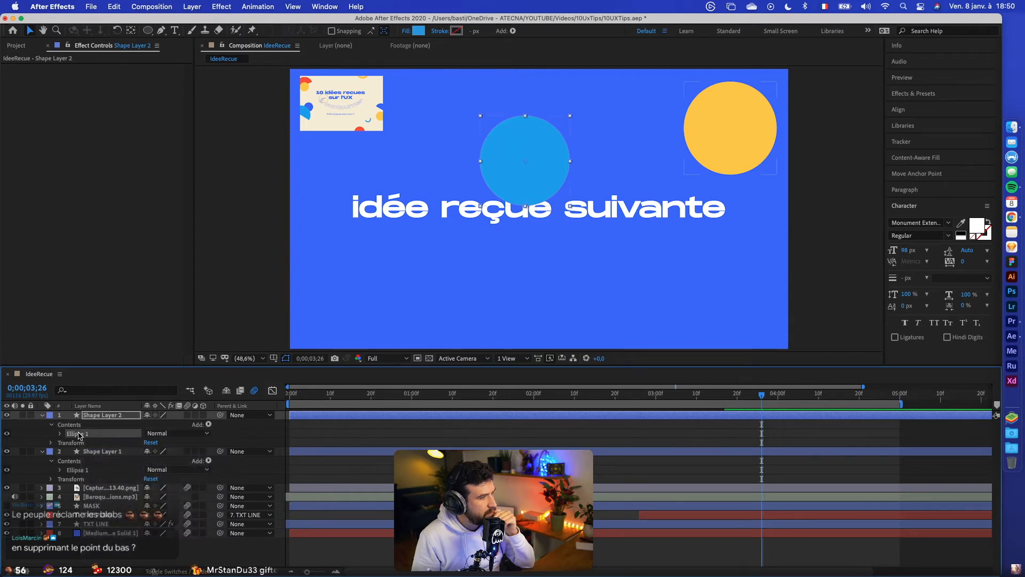
right_click(89, 433)
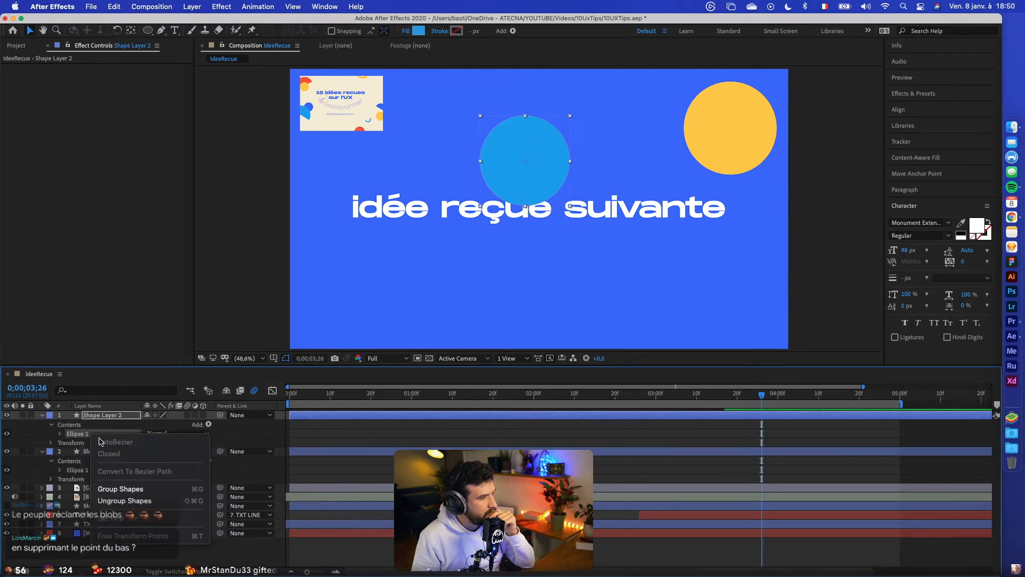
click(60, 433)
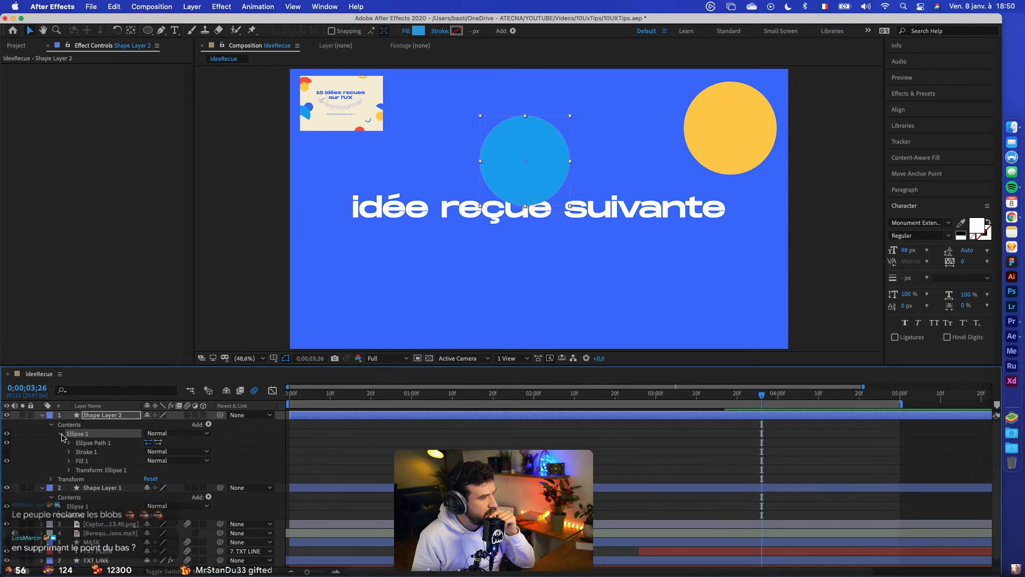
right_click(110, 444)
click(155, 483)
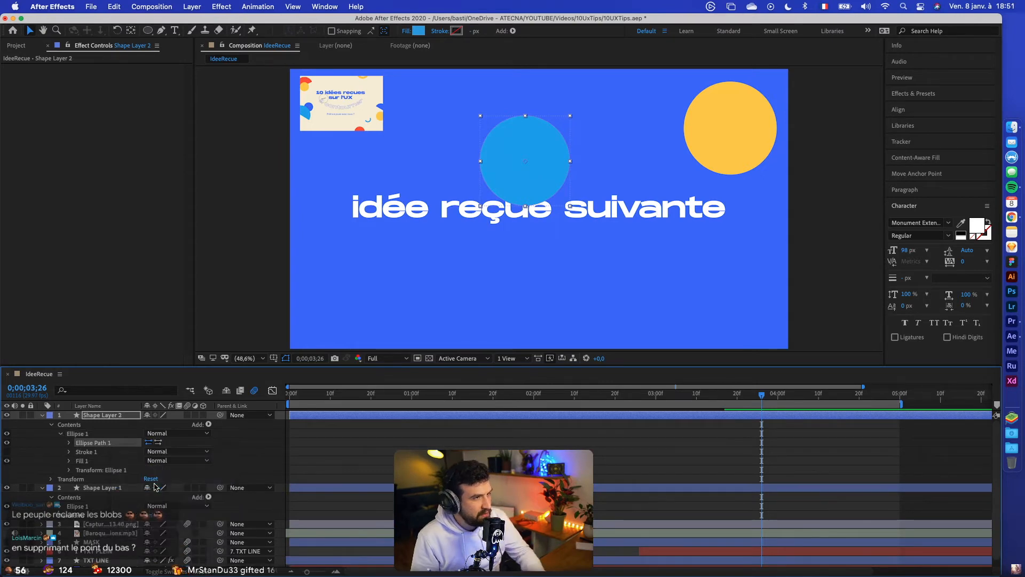
Delete the bottom anchor point of the light blue circle's path
click(89, 436)
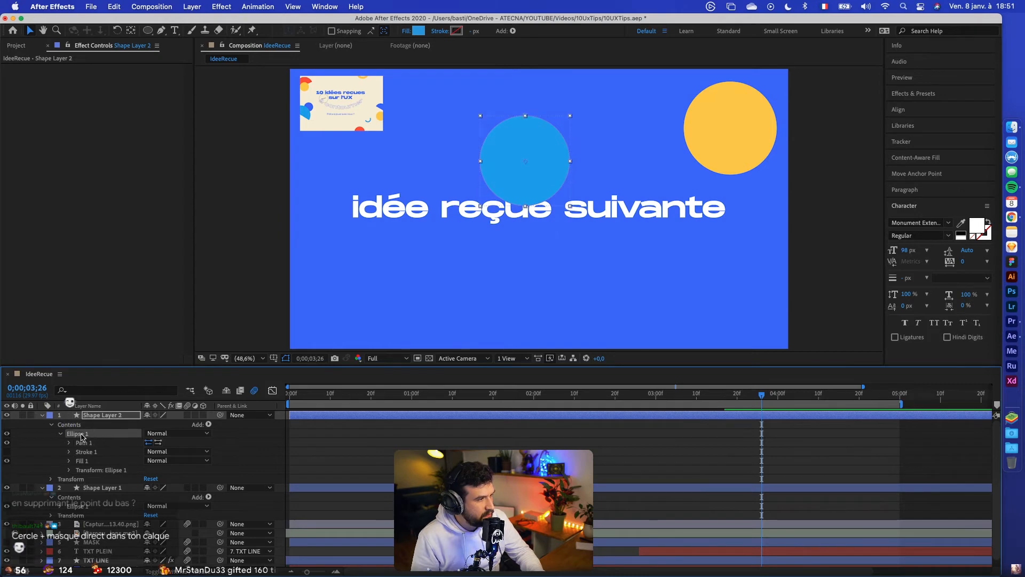
right_click(85, 435)
click(80, 446)
click(86, 444)
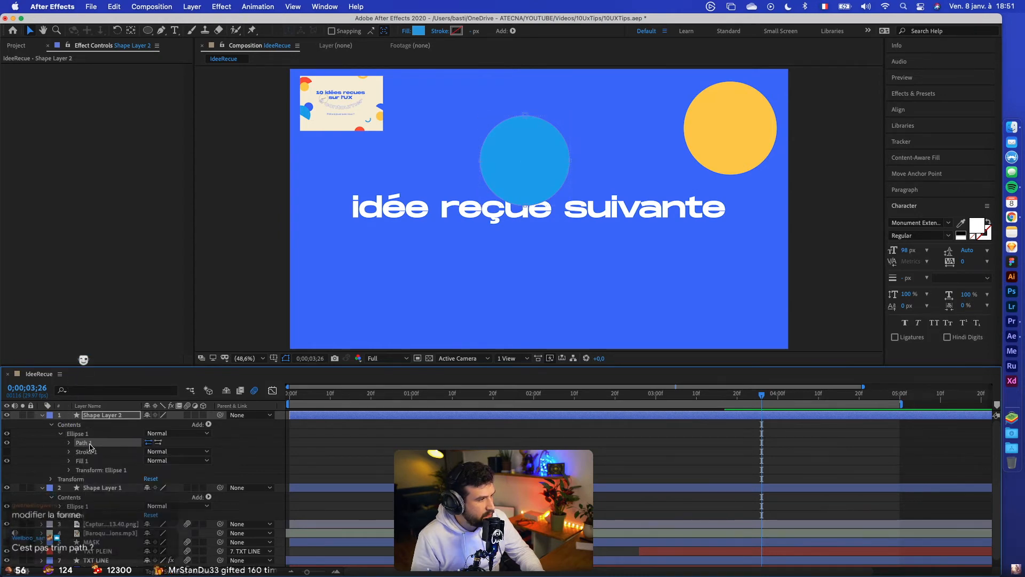
click(525, 206)
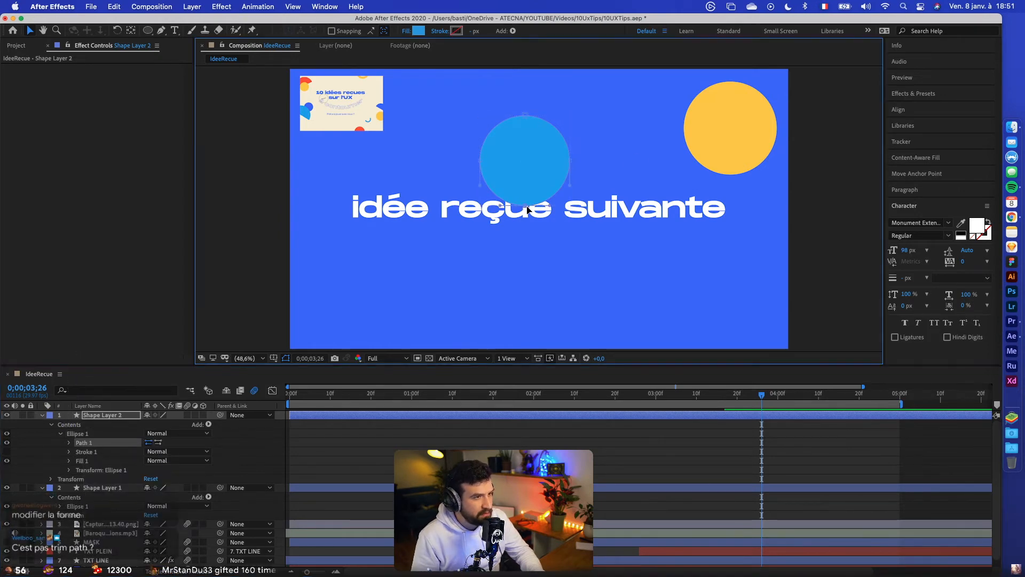
key(Delete)
scroll(540, 159, up, 1)
scroll(540, 156, up, 3)
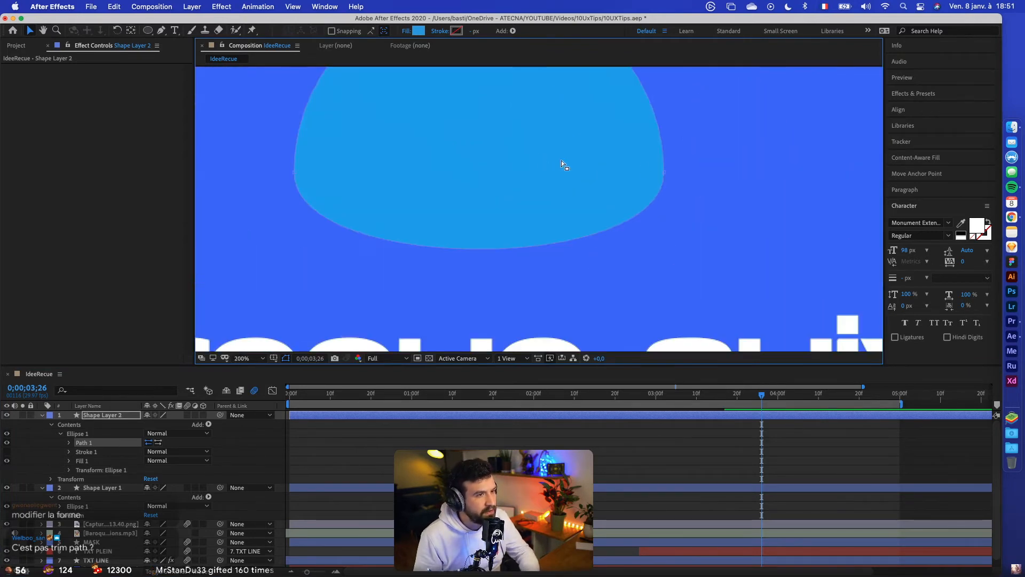
Try to retract the curve handle at the blue shape's lower-right anchor point to flatten its base, and undo the attempt
click(664, 172)
drag(665, 274, 665, 172)
key(super+z)
key(super+z)
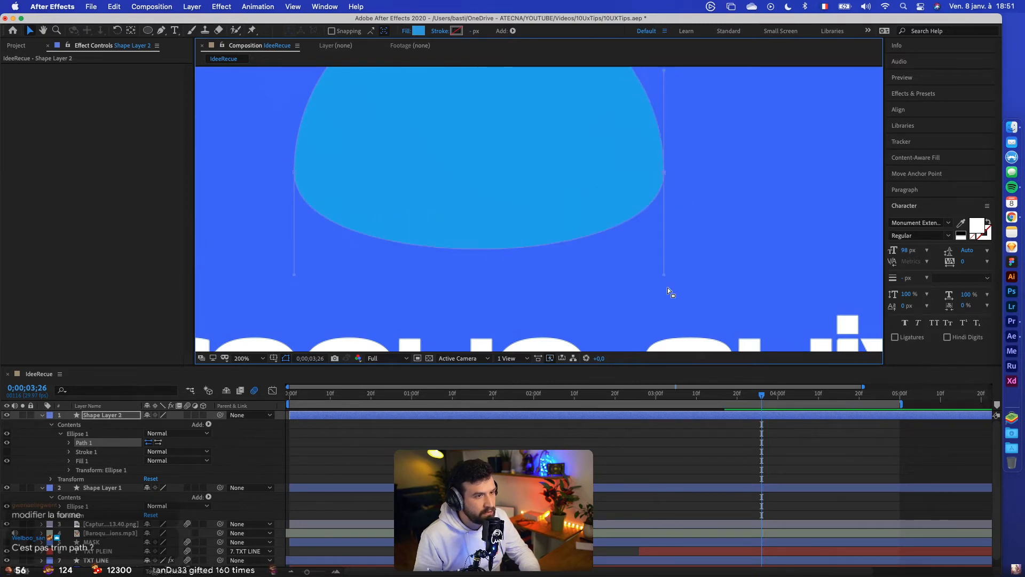
double_click(664, 173)
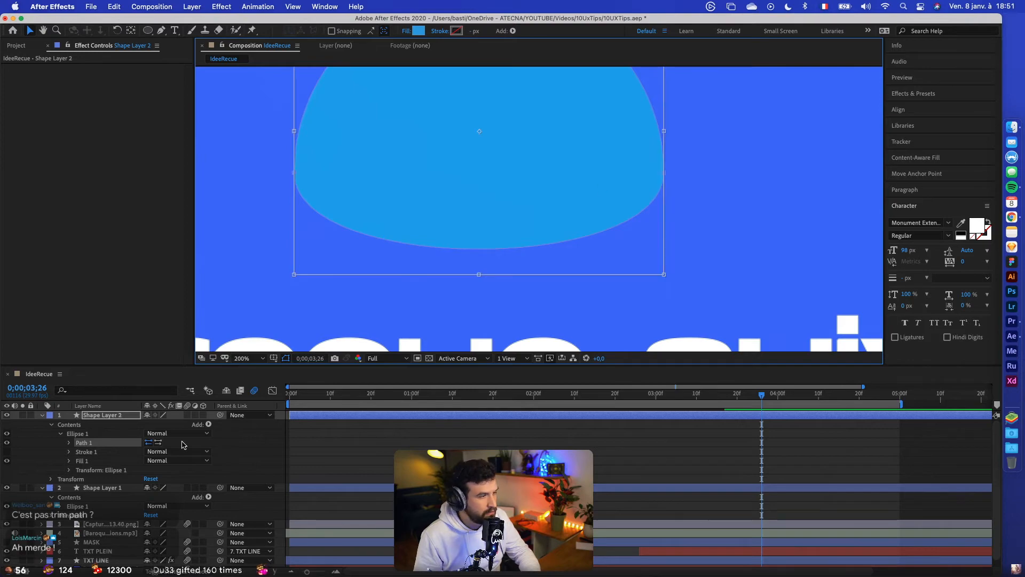
click(97, 434)
scroll(596, 180, down, 1)
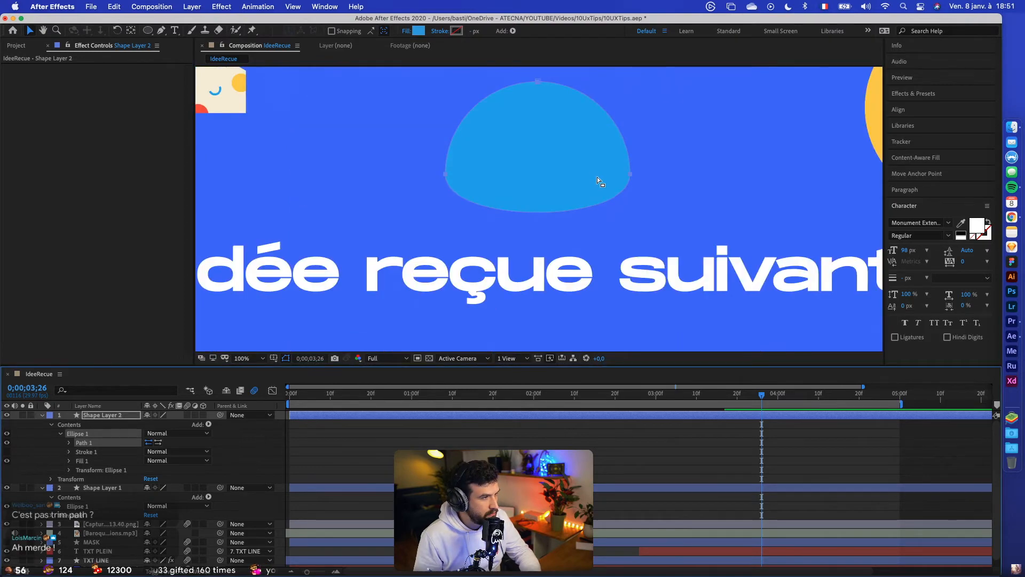
Switch to Illustrator and delete the circle's bottom anchor point to leave a half-circle
key(ctrl+Right)
key(ctrl+Left)
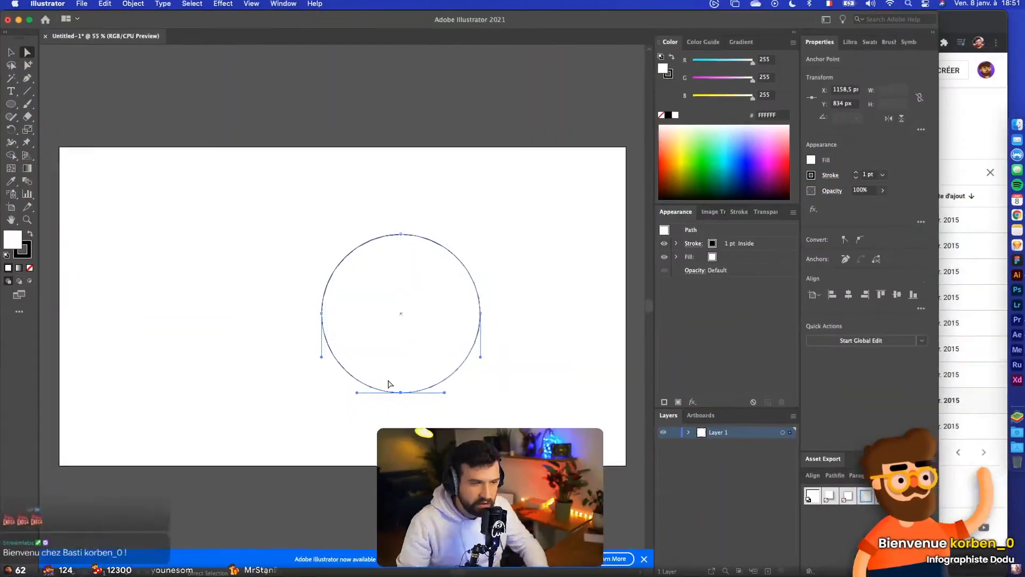
drag(417, 435, 382, 377)
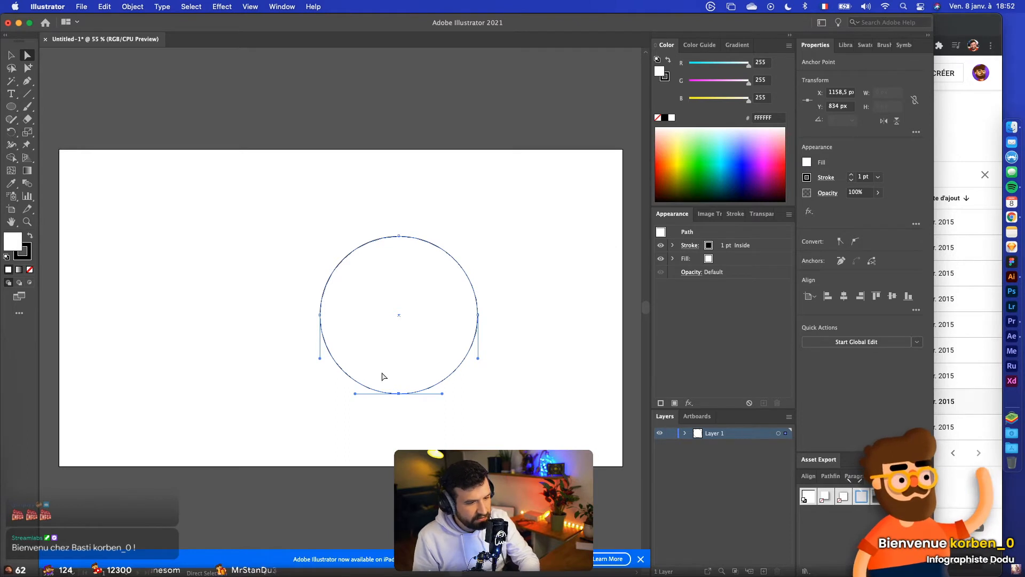
key(Delete)
key(v)
click(391, 371)
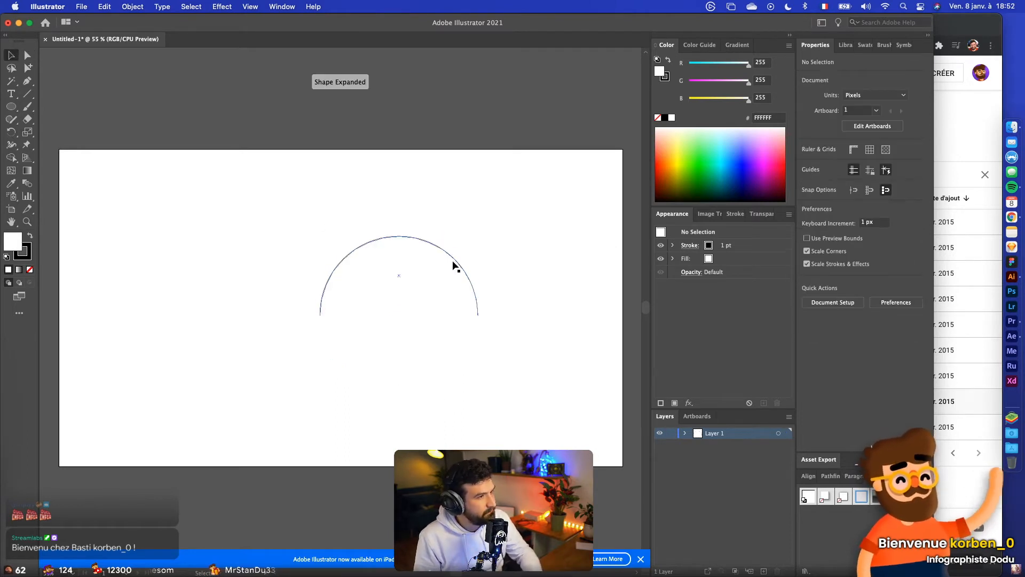
Fill the half-circle with magenta FF00FF
click(454, 261)
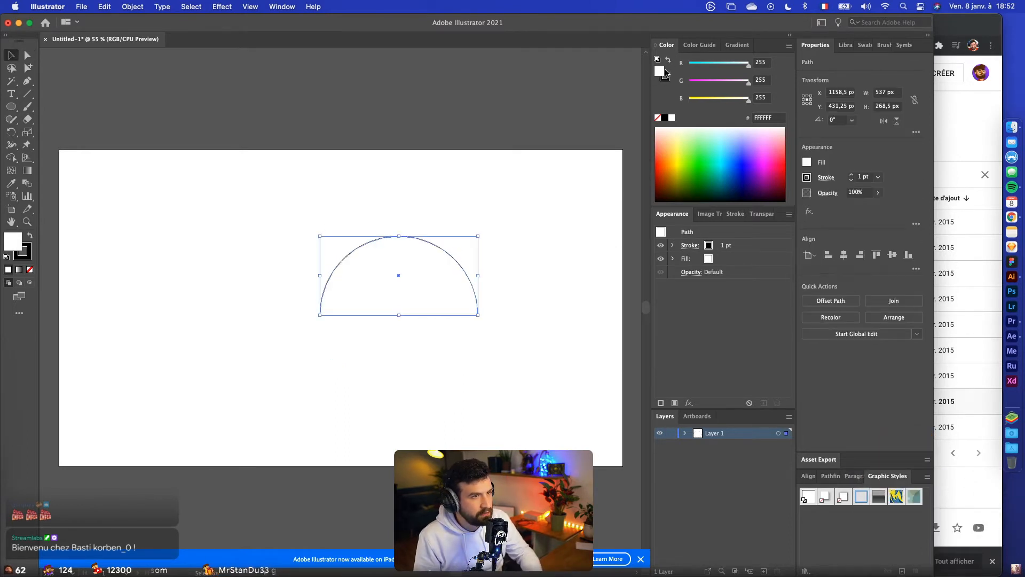
drag(702, 83, 687, 81)
click(528, 192)
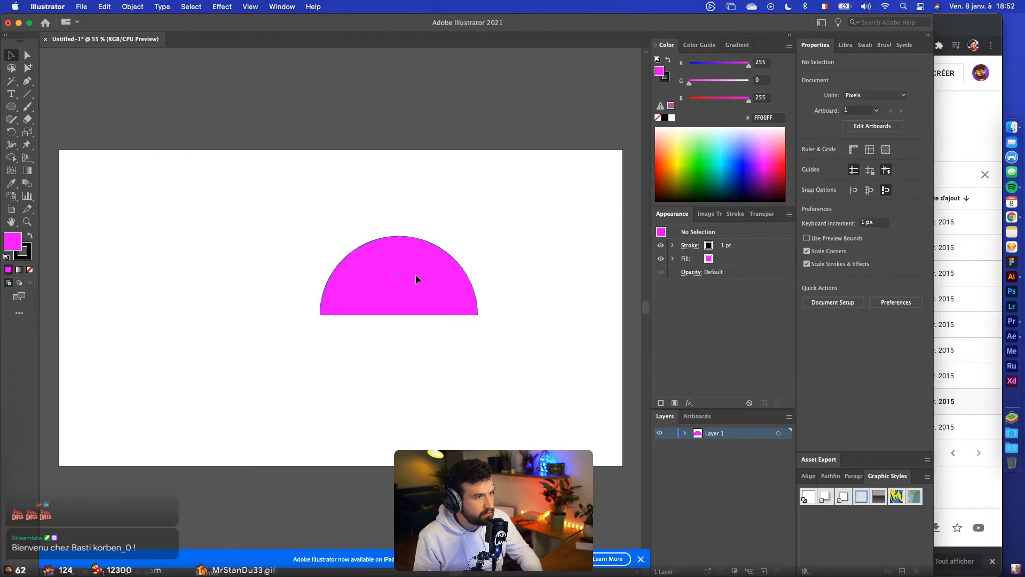
Select all anchor points of the magenta half-circle, copy the path and switch back to After Effects
click(416, 274)
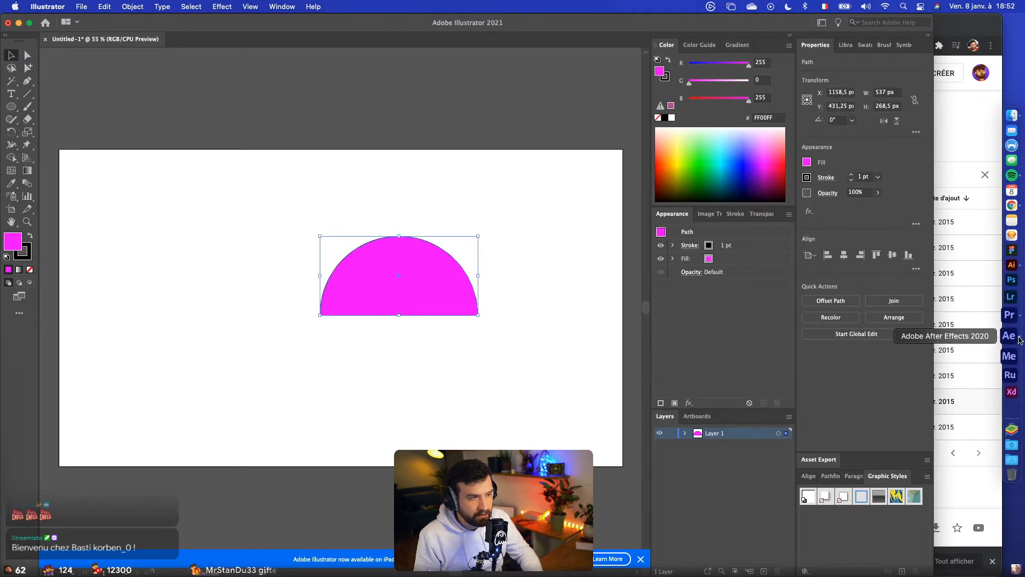
drag(246, 181, 535, 383)
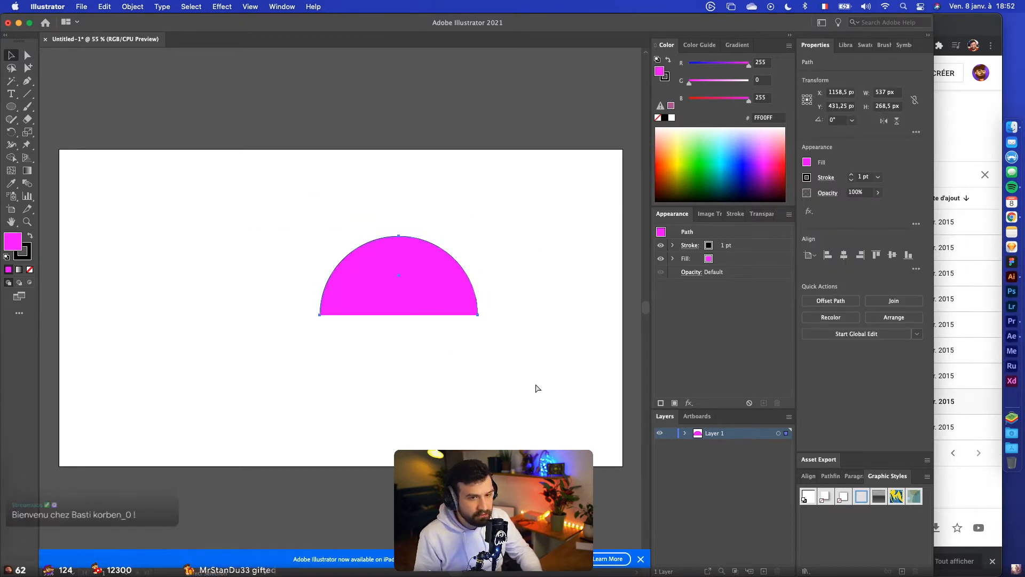
click(1009, 336)
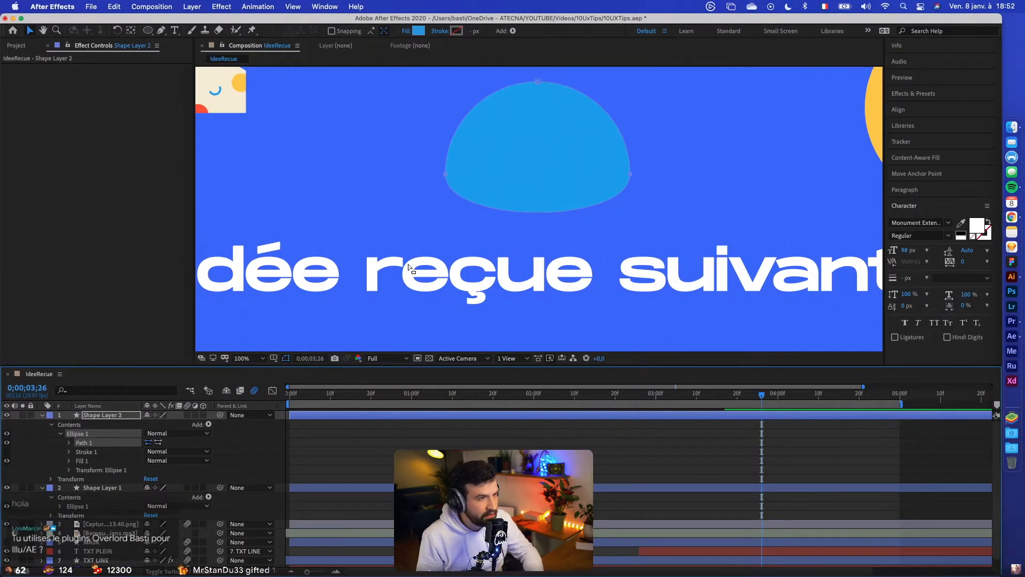
Delete the shape layer holding the deformed light blue circle
click(89, 442)
click(79, 426)
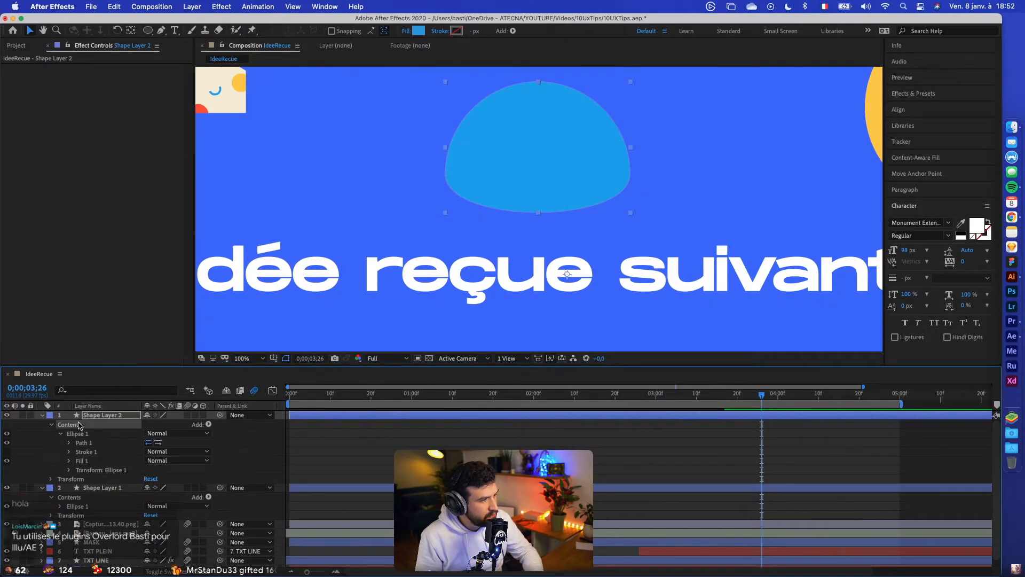
click(111, 417)
key(Delete)
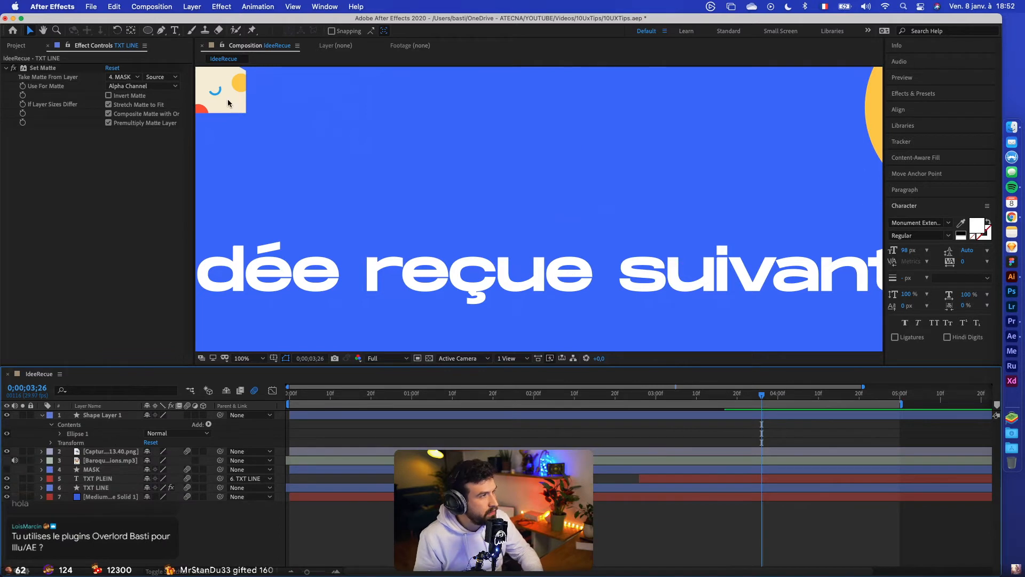
Draw a rough closed three-point placeholder shape with the Pen tool on a new shape layer, above "reçue"
key(g)
click(467, 142)
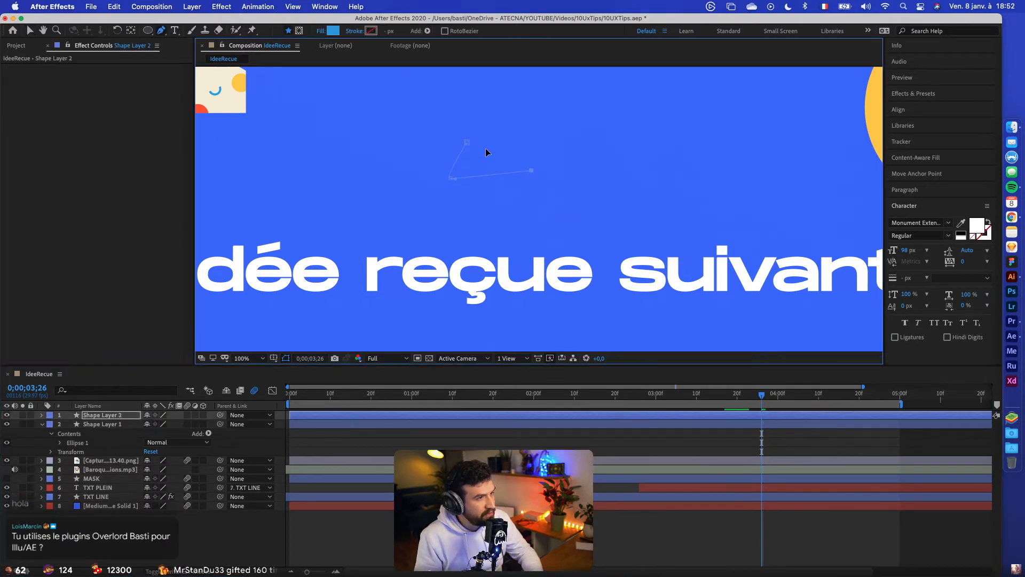
click(467, 143)
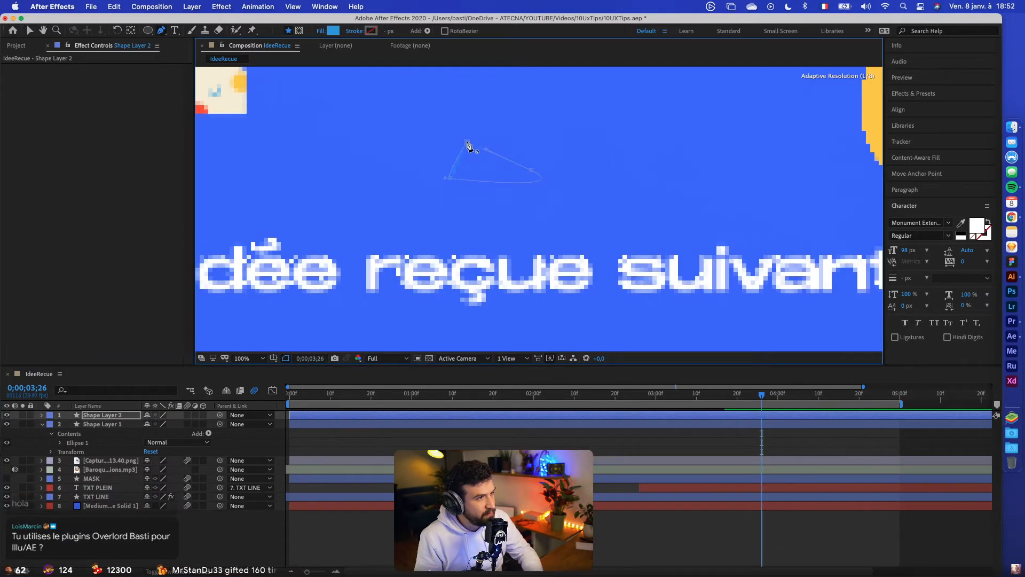
Replace the placeholder shape's path with the half-circle path copied from Illustrator by pasting it into the Path property
click(41, 423)
click(41, 416)
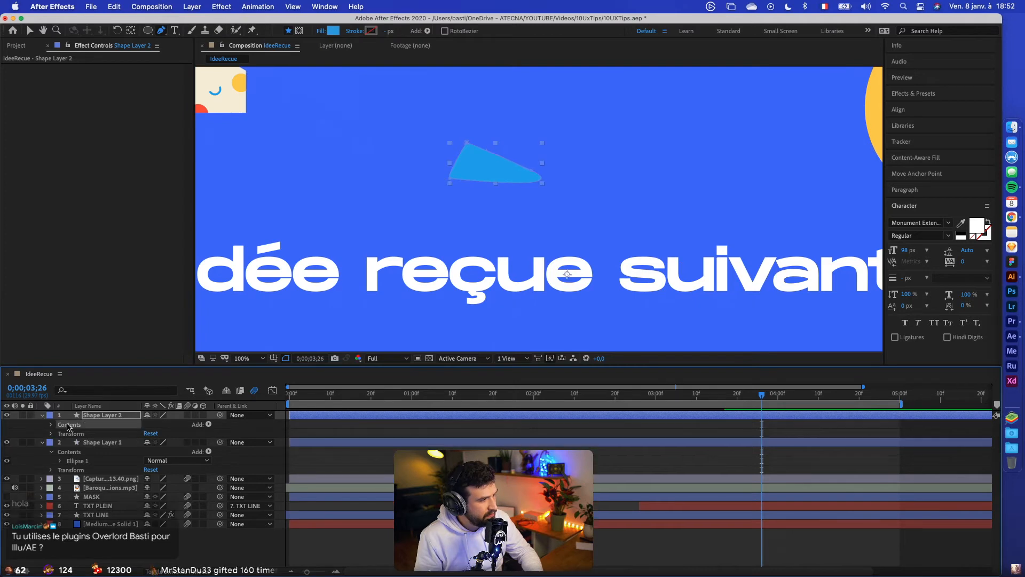
click(52, 425)
click(60, 434)
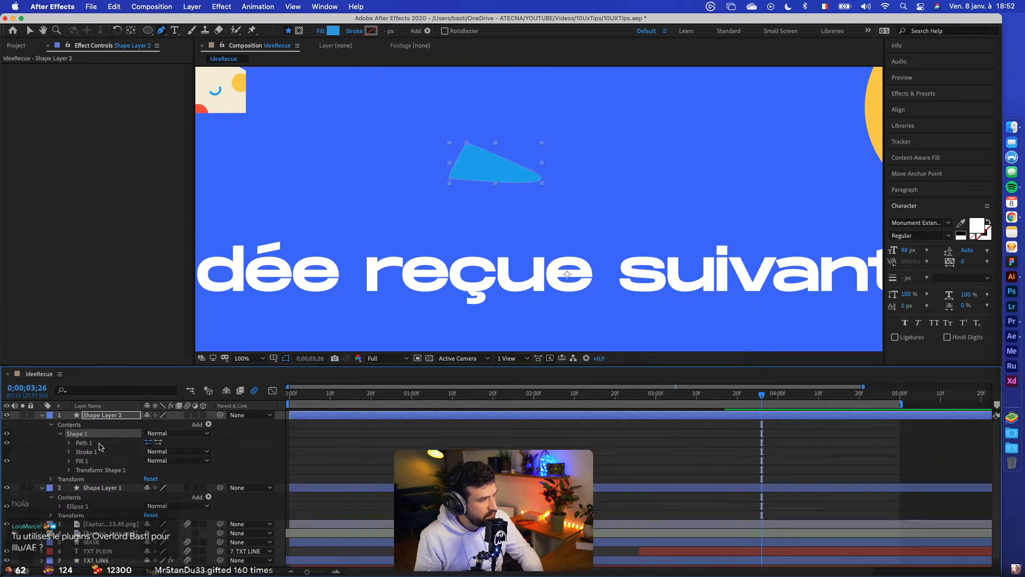
click(69, 442)
click(113, 451)
key(super+v)
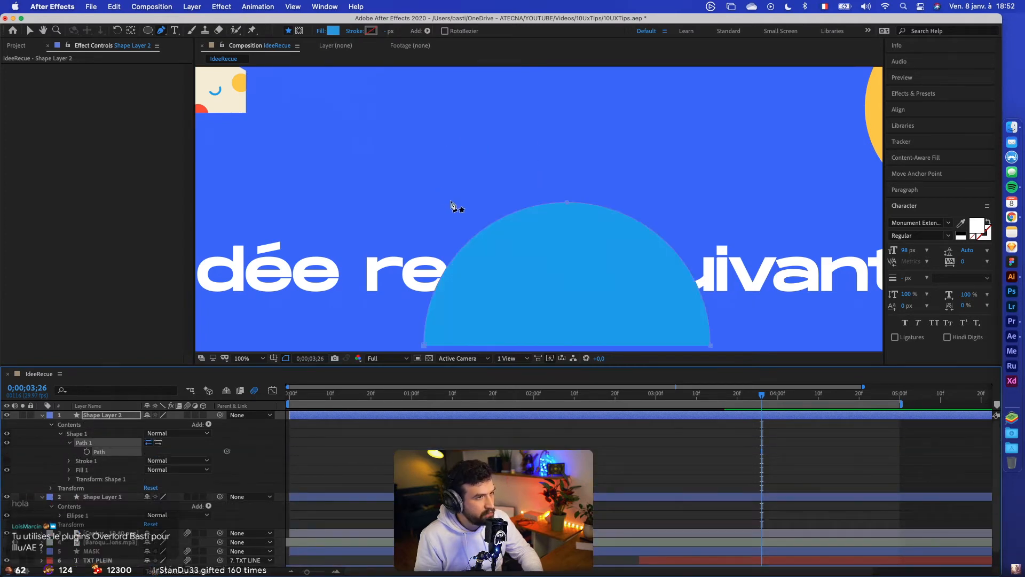
Move the light blue half-circle to the composition's lower-left corner, partly beyond its left edge
key(v)
drag(585, 311, 582, 141)
click(618, 155)
scroll(618, 156, down, 2)
scroll(616, 308, up, 3)
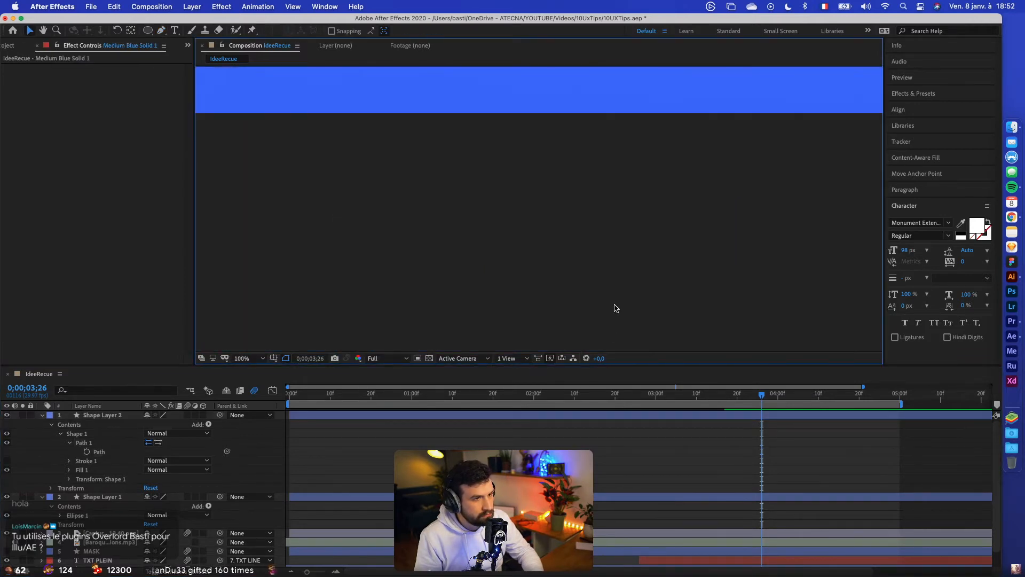
scroll(615, 306, down, 3)
drag(598, 280, 577, 335)
scroll(590, 315, up, 2)
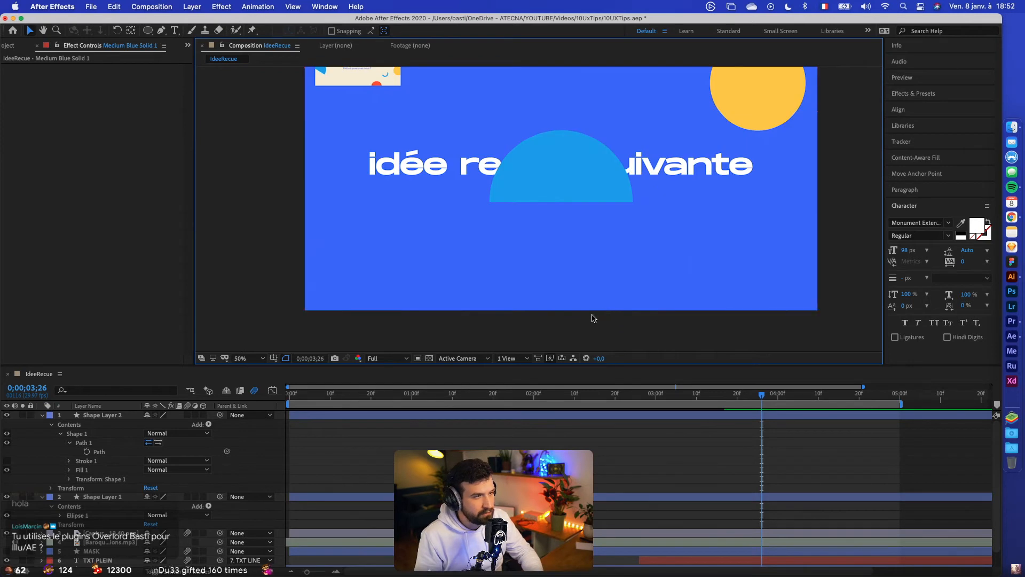
scroll(581, 299, up, 1)
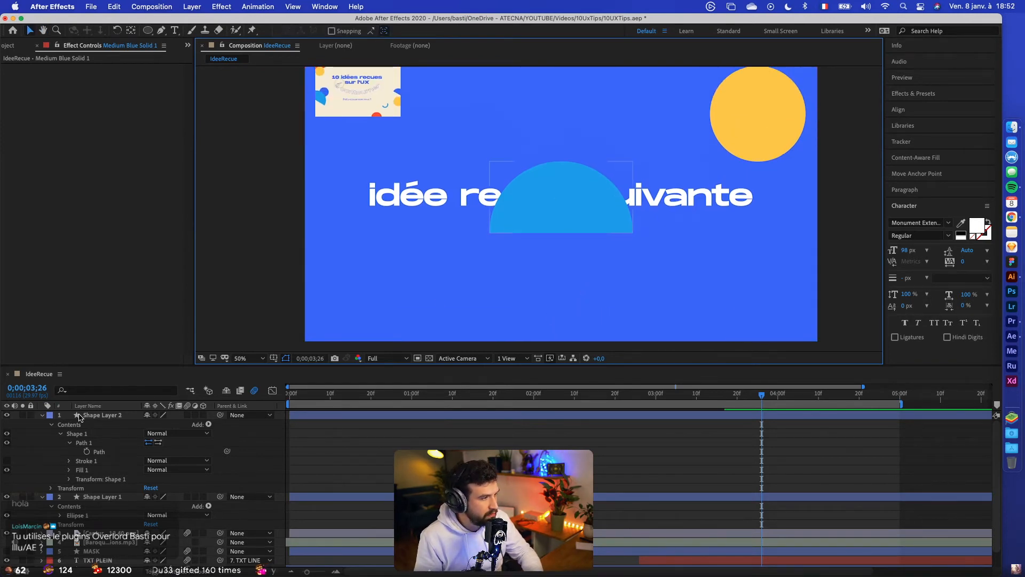
click(42, 415)
drag(600, 198, 405, 302)
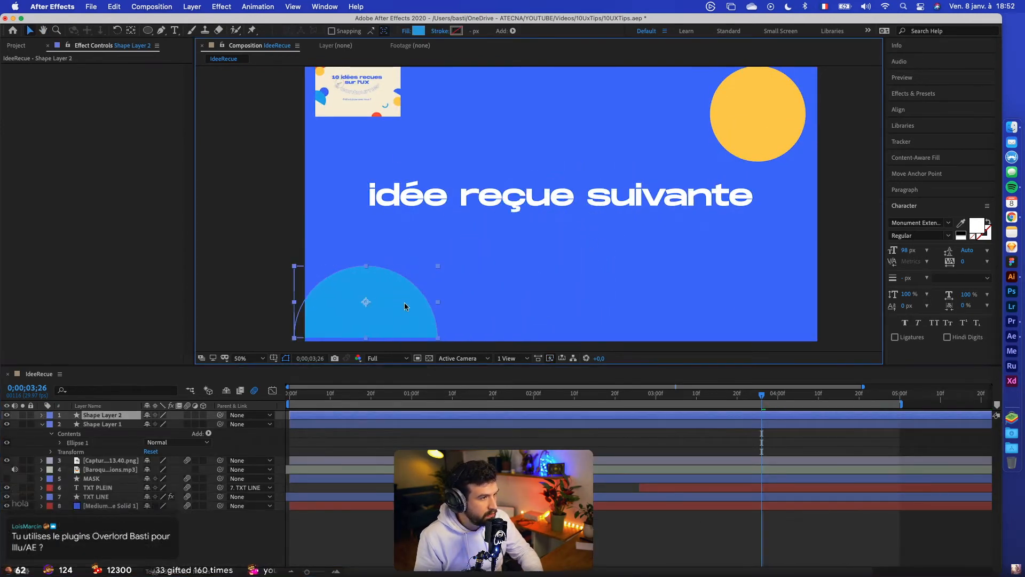
Try a rotated placement for the light blue half-circle and undo the rotation
click(894, 211)
key(r)
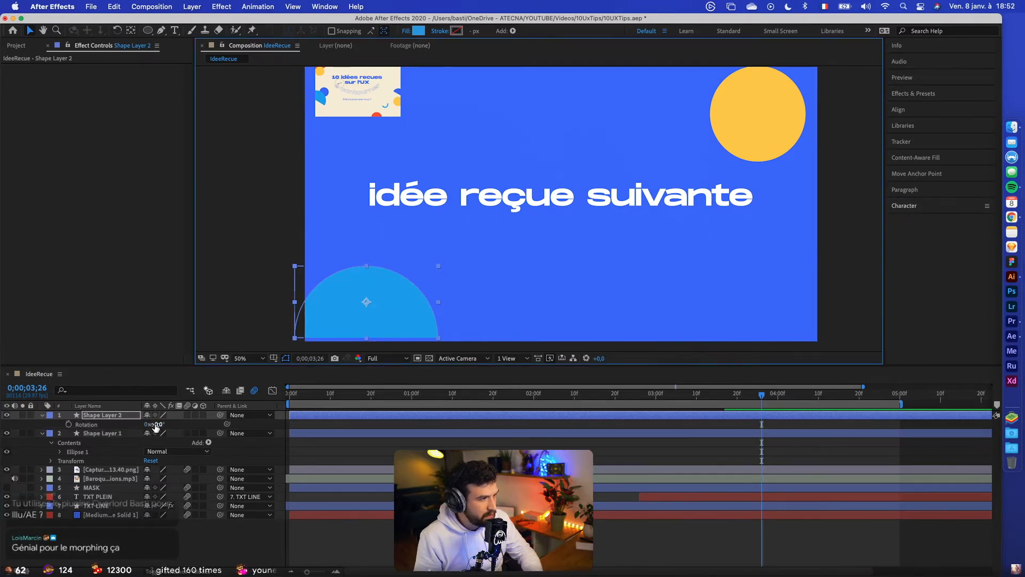
drag(155, 426, 231, 408)
drag(382, 296, 415, 316)
key(super+z)
key(super+z)
click(238, 251)
scroll(238, 251, up, 2)
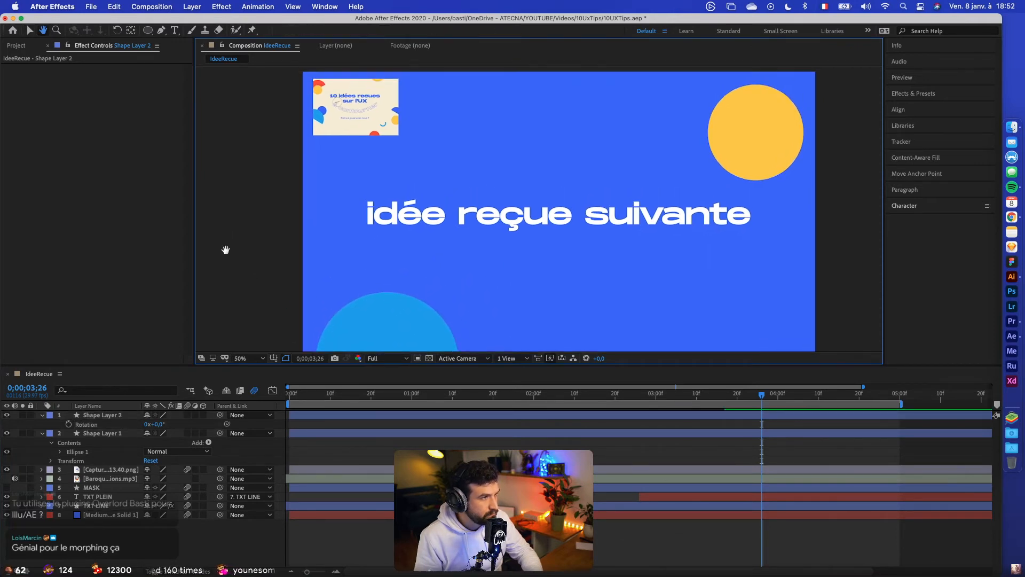
Shift the yellow circle slightly inward from the composition's right edge and rename its layer Cercle Jaune
drag(761, 119, 715, 125)
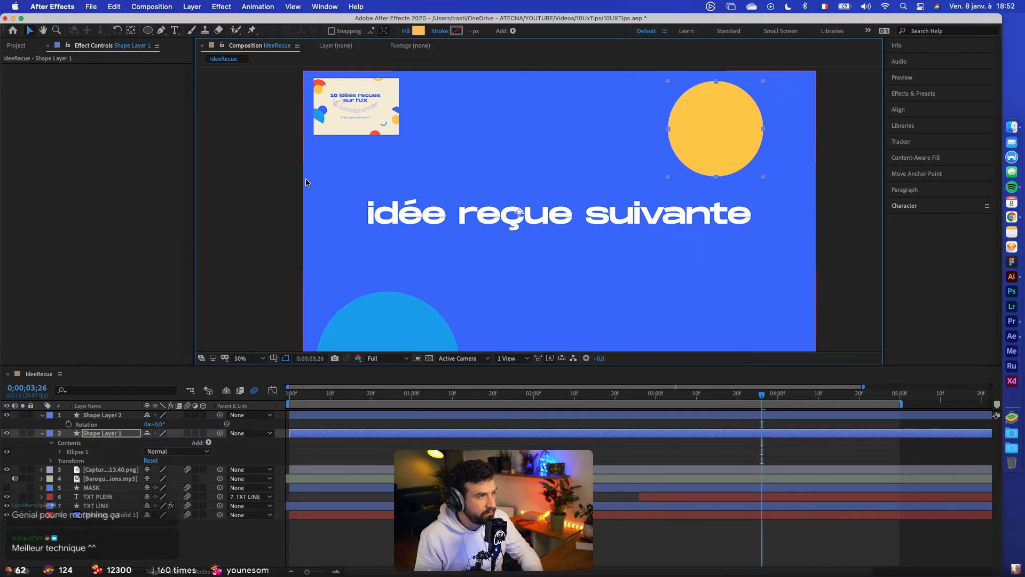
click(113, 434)
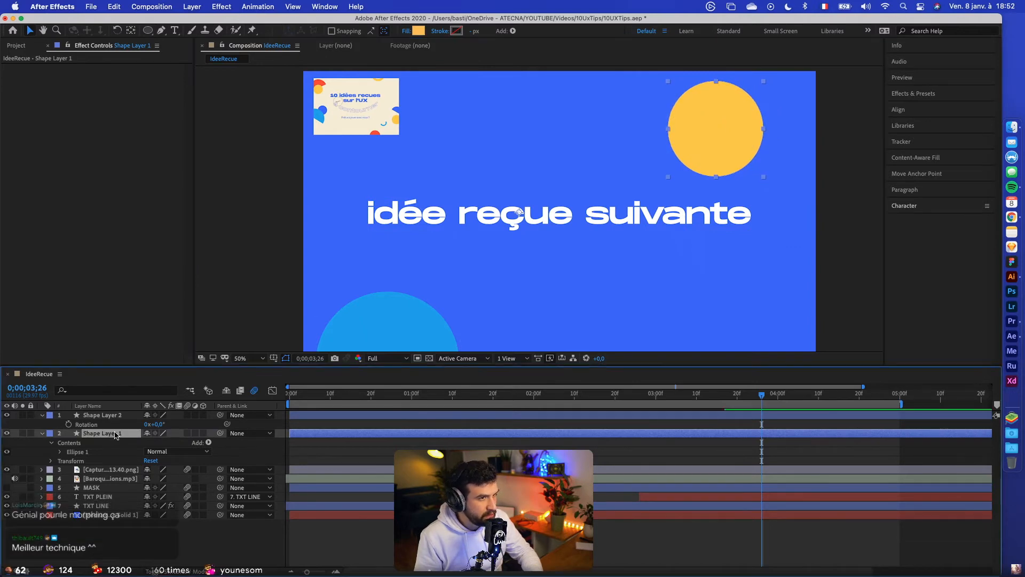
key(Return)
text(Cercle Jaune)
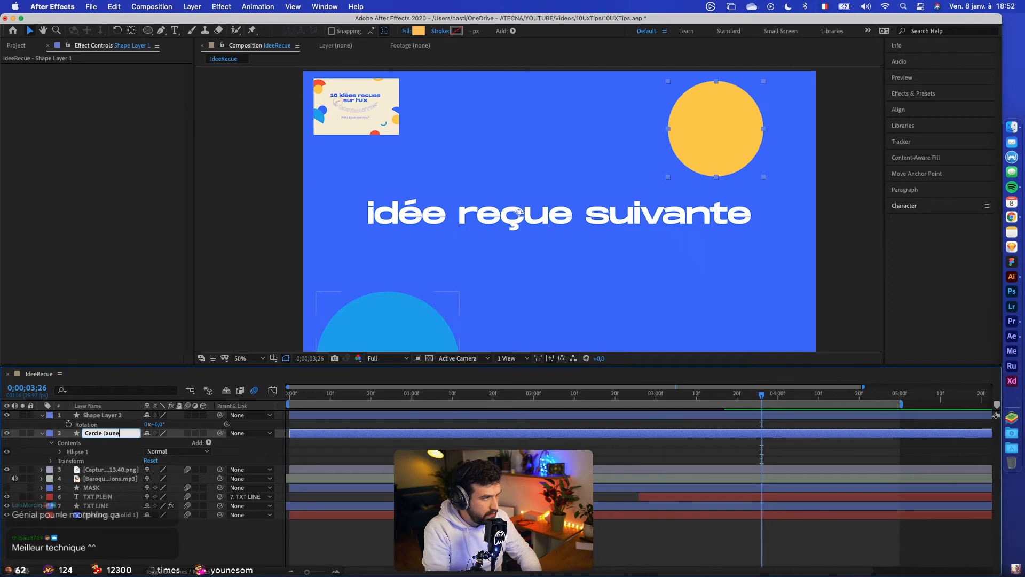
key(Return)
Rename the light blue half-circle's layer Demi Cercle Bleu and move the shape fully inside the composition's lower-left area
click(105, 416)
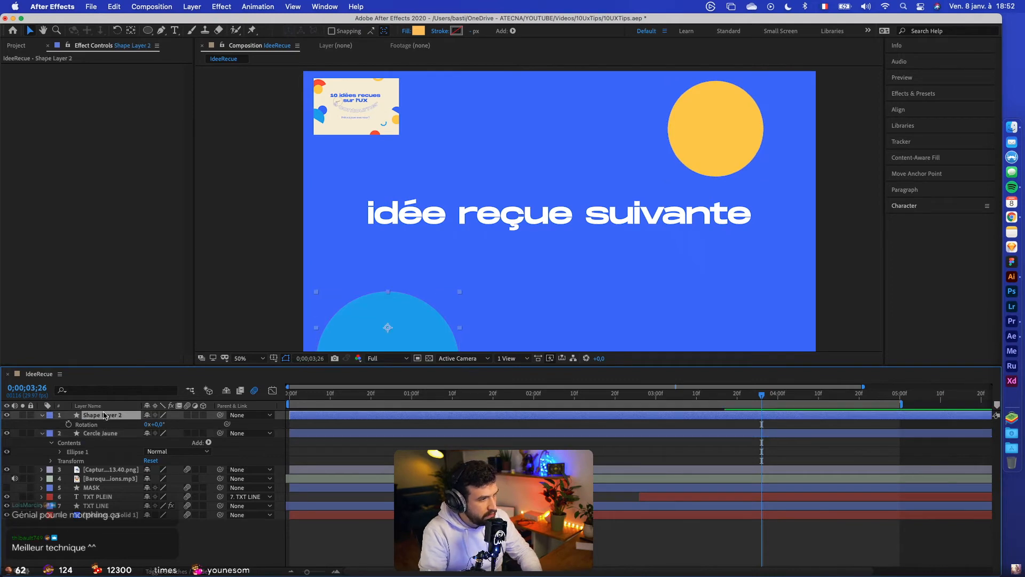
key(Return)
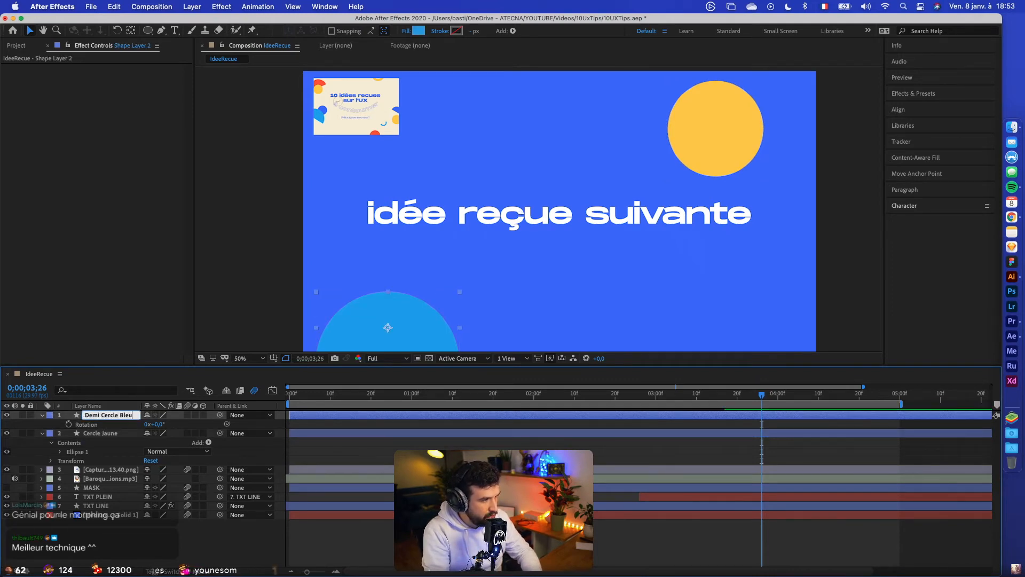
key(Return)
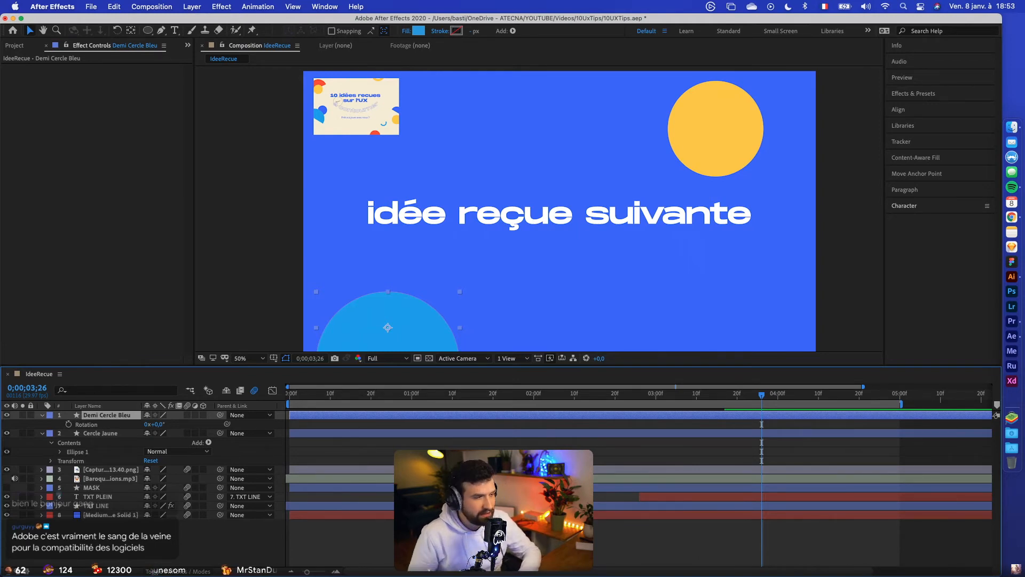
drag(393, 293, 402, 284)
Duplicate the yellow circle, place the copy over the upper part of the light blue half-circle, and bring its layer to the front
click(719, 128)
key(ctrl+d)
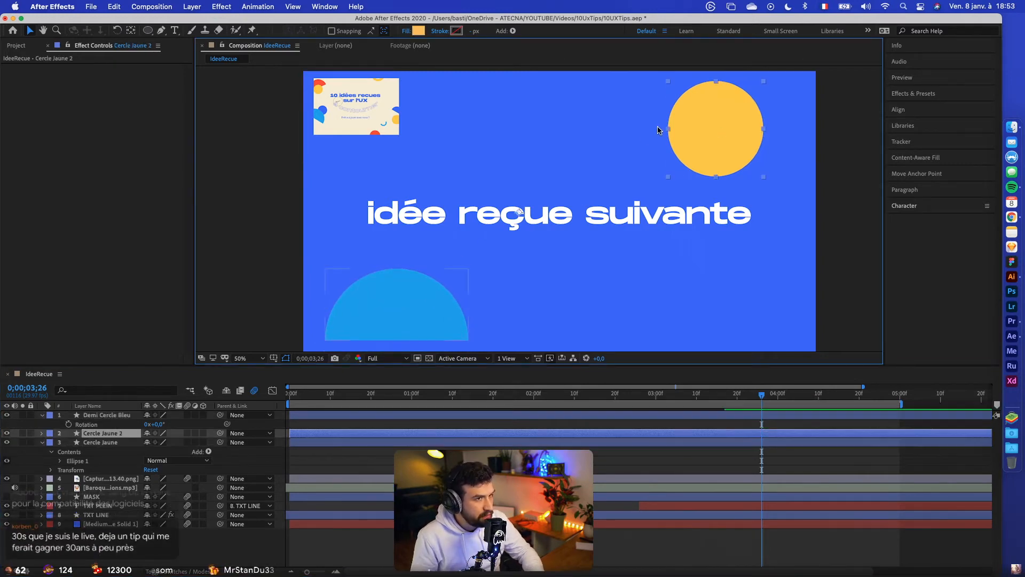
drag(658, 129, 338, 271)
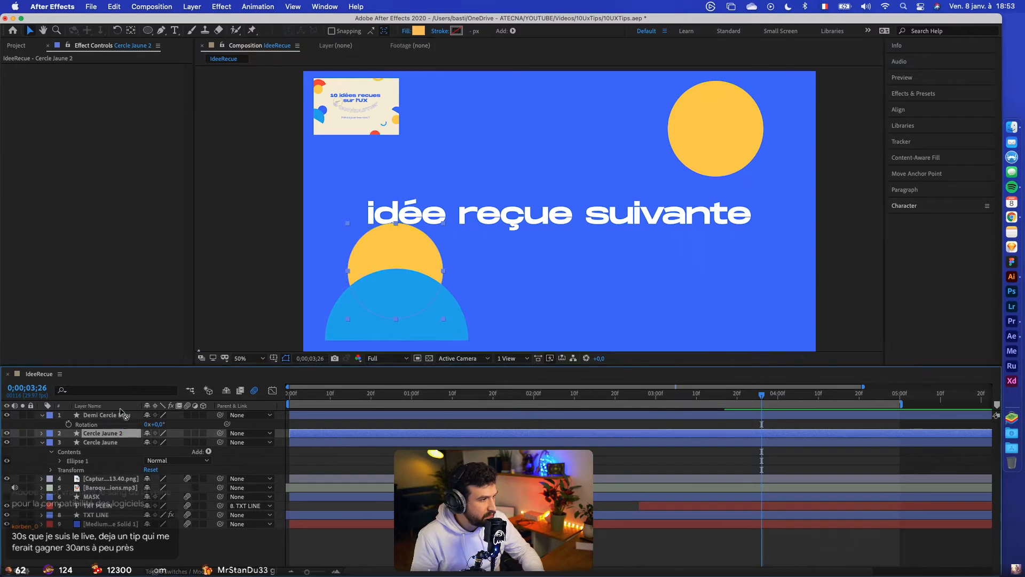
drag(121, 413, 124, 411)
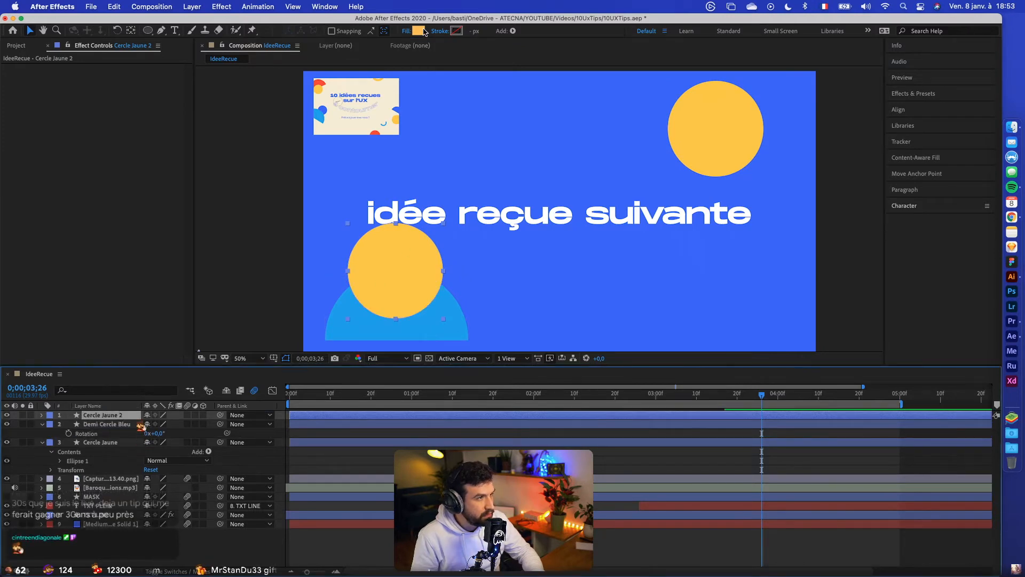
Recolour the duplicated circle deep blue 002ADE, starting from the blue circle sampled in the reference image
click(422, 31)
click(225, 140)
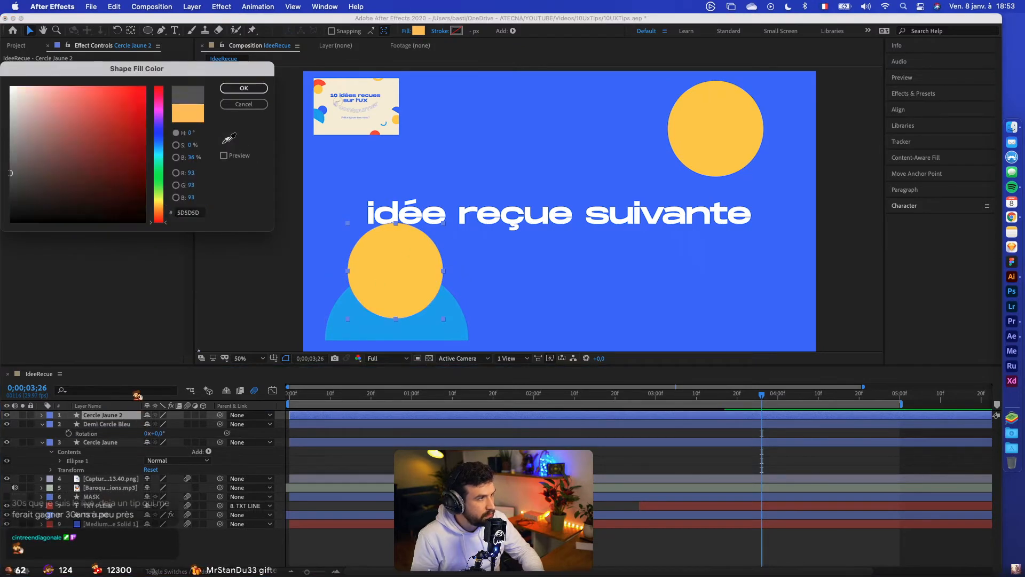
click(323, 112)
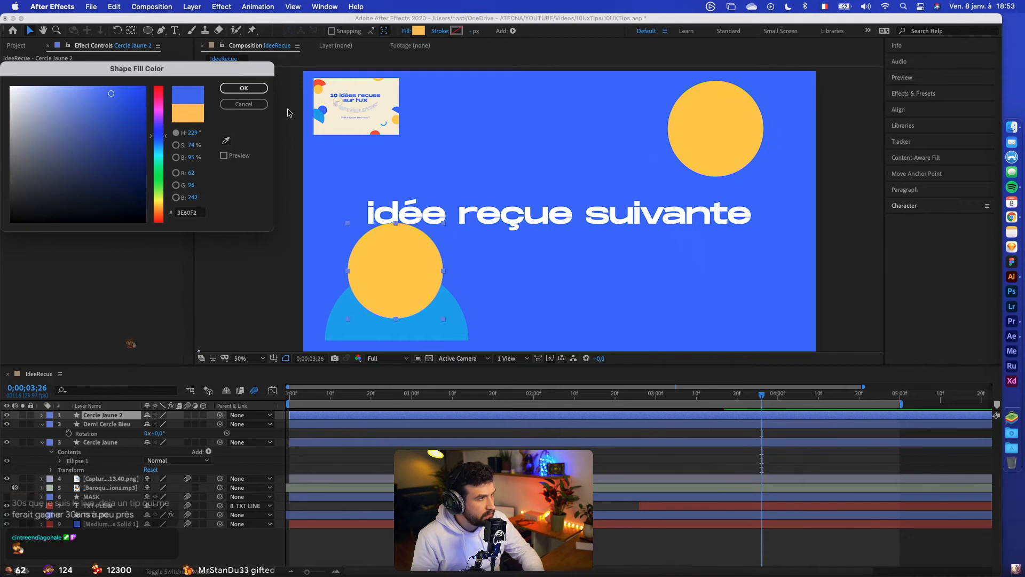
click(145, 115)
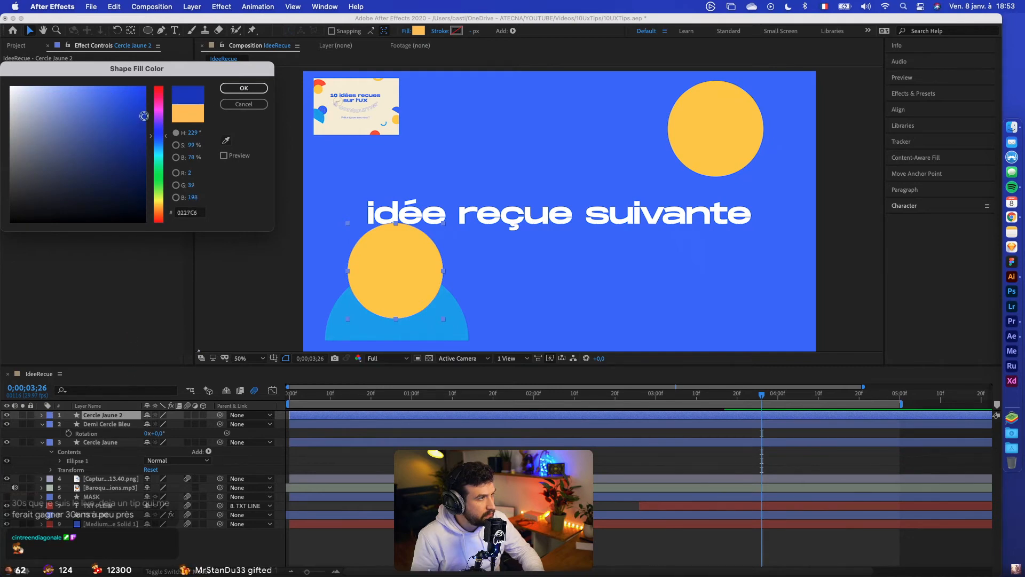
click(244, 88)
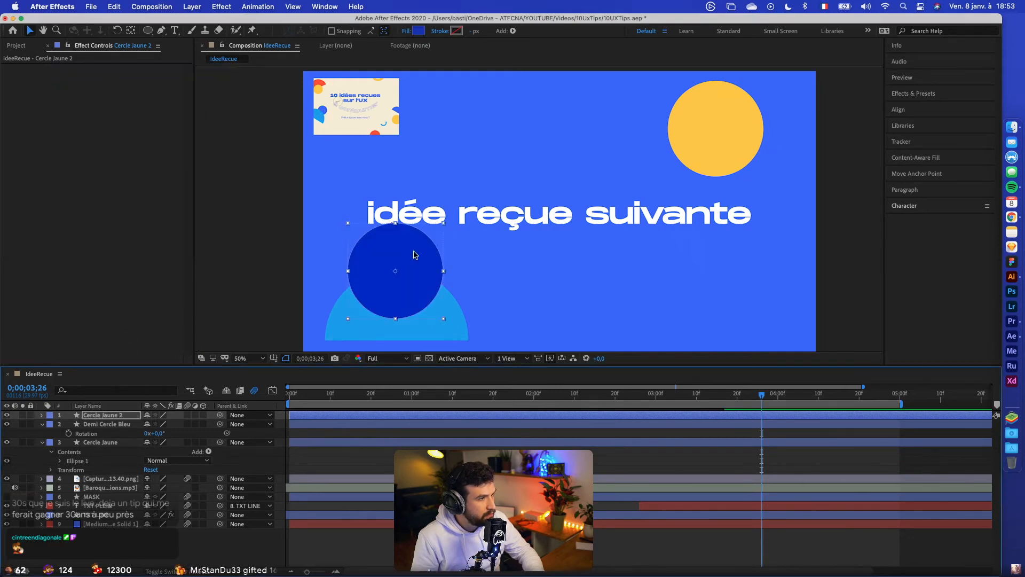
click(415, 32)
click(148, 110)
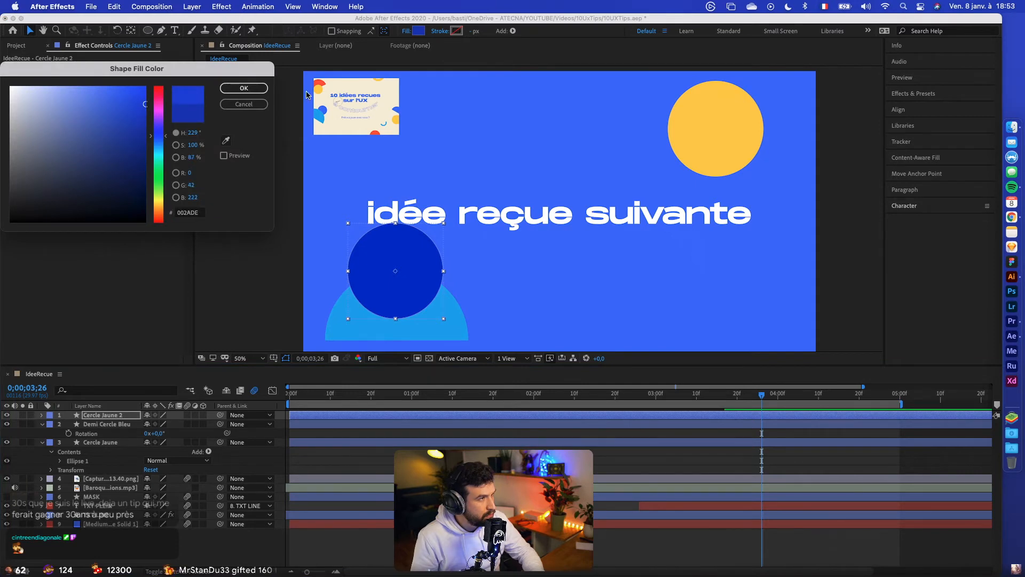
click(244, 88)
Shrink the deep blue circle and place its layer directly behind Demi Cercle Bleu
drag(445, 227, 432, 235)
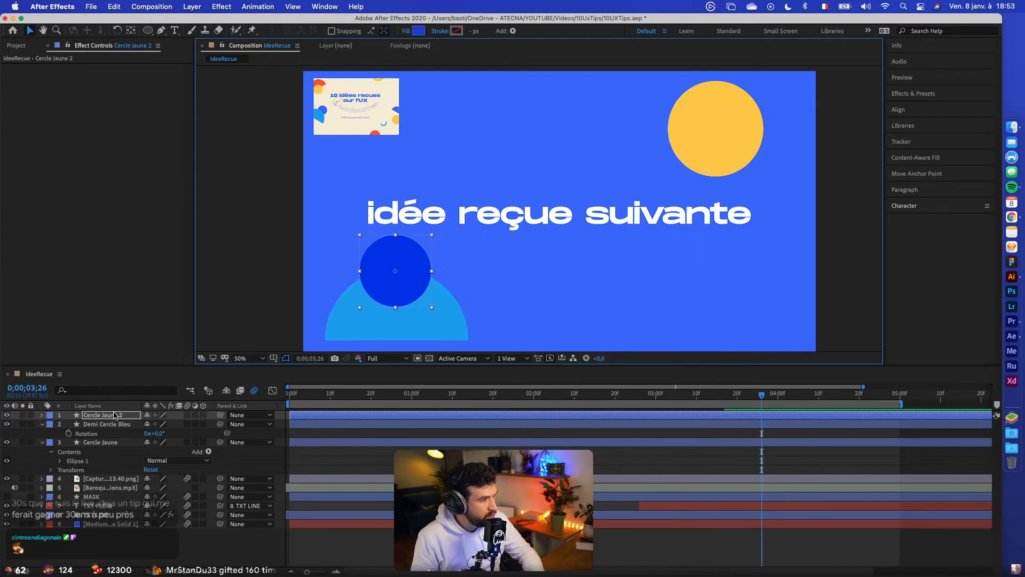
drag(111, 419, 113, 440)
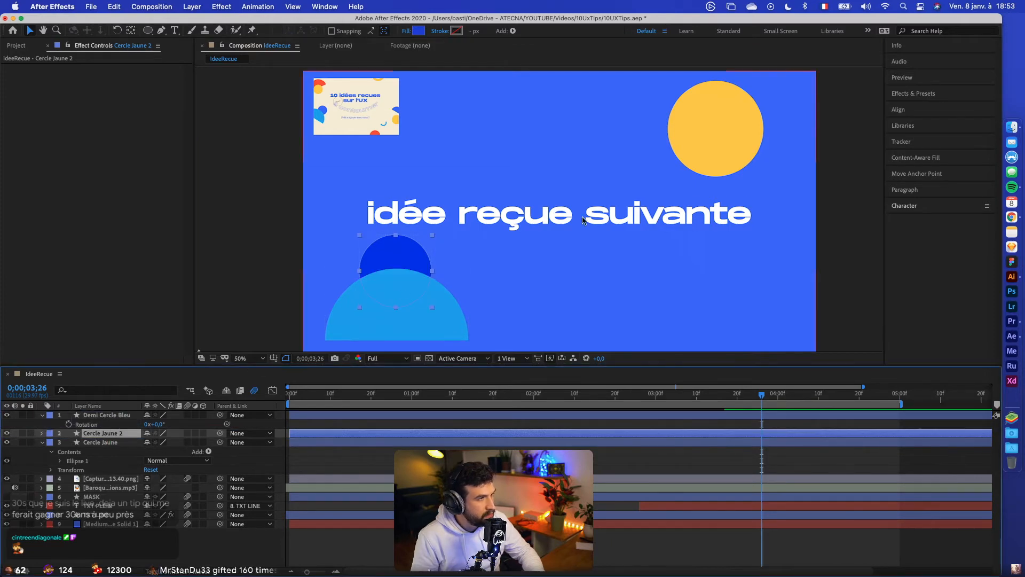
click(96, 442)
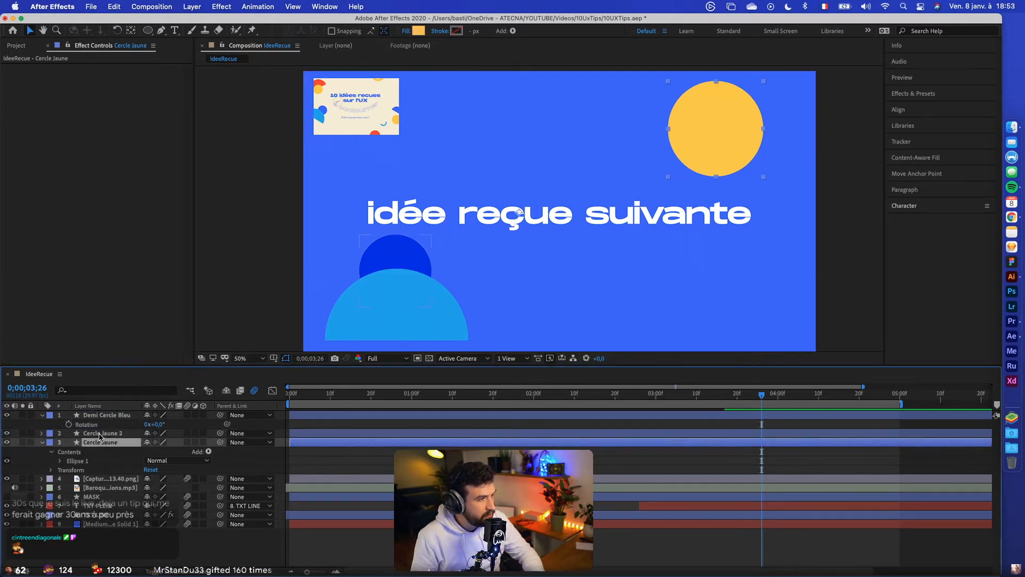
Duplicate Demi Cercle Bleu, move the copy over the yellow circle, and place its layer just below the original half-circle
click(104, 419)
key(super+d)
drag(426, 324, 738, 115)
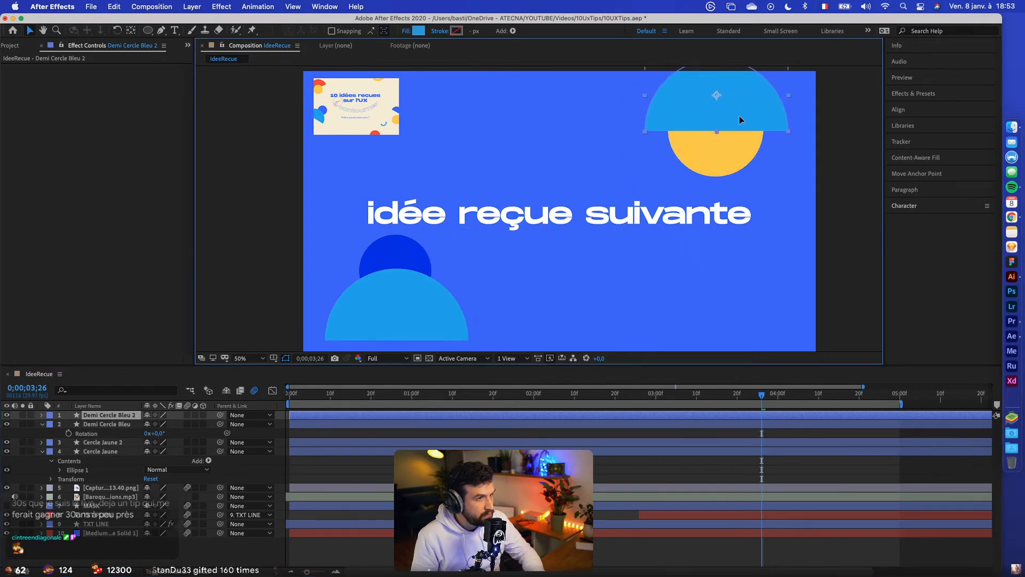
drag(122, 415, 113, 438)
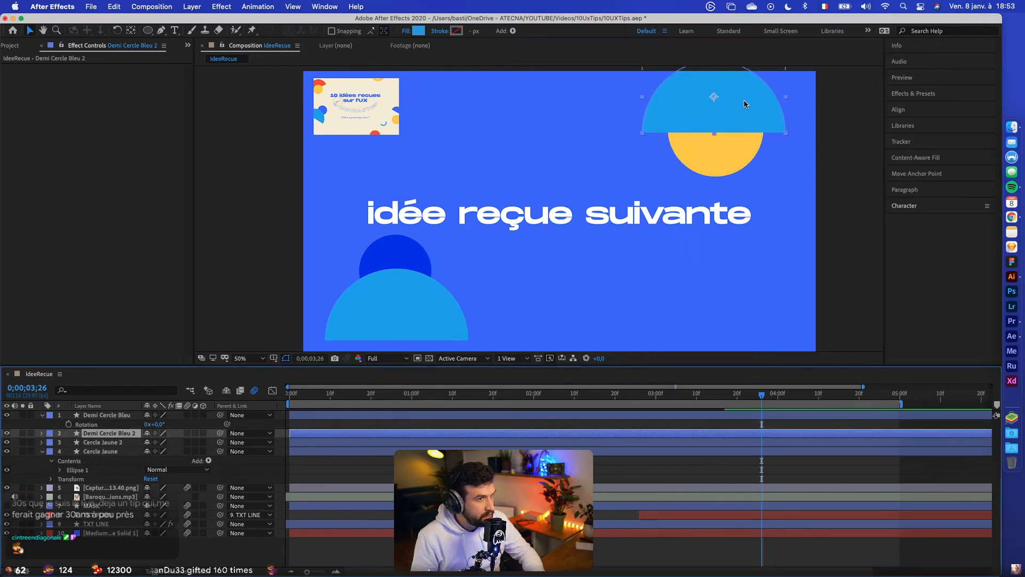
Lower the yellow circle slightly beneath the upper half-circle and reduce its size a little
click(725, 161)
drag(725, 162, 726, 177)
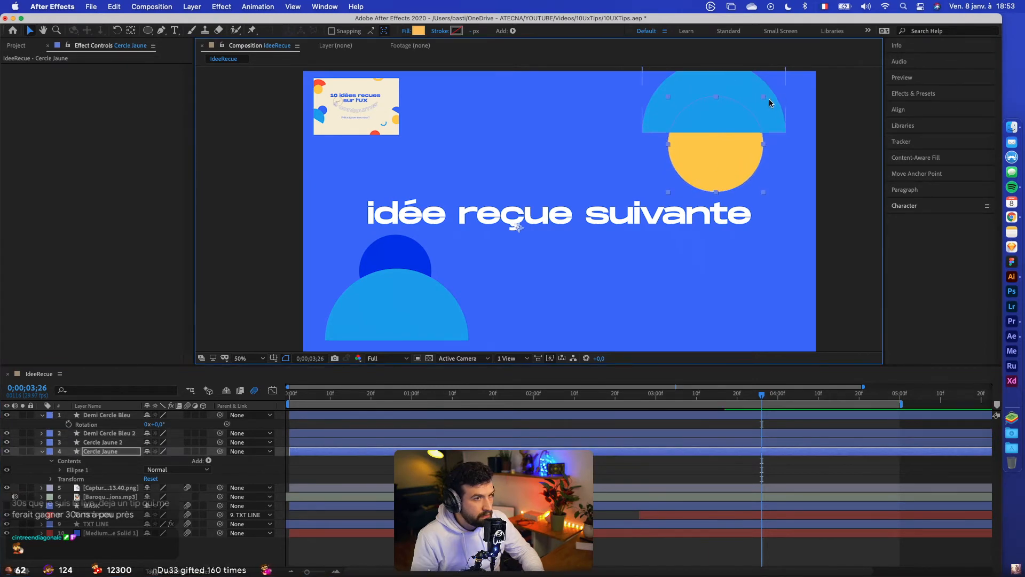
drag(767, 98, 750, 107)
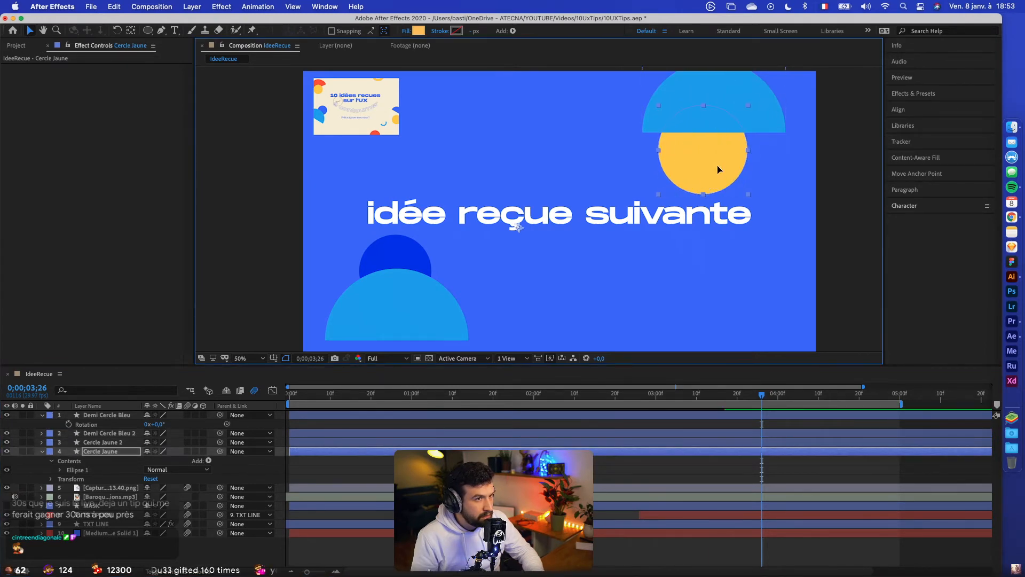
drag(718, 166, 733, 153)
key(super+z)
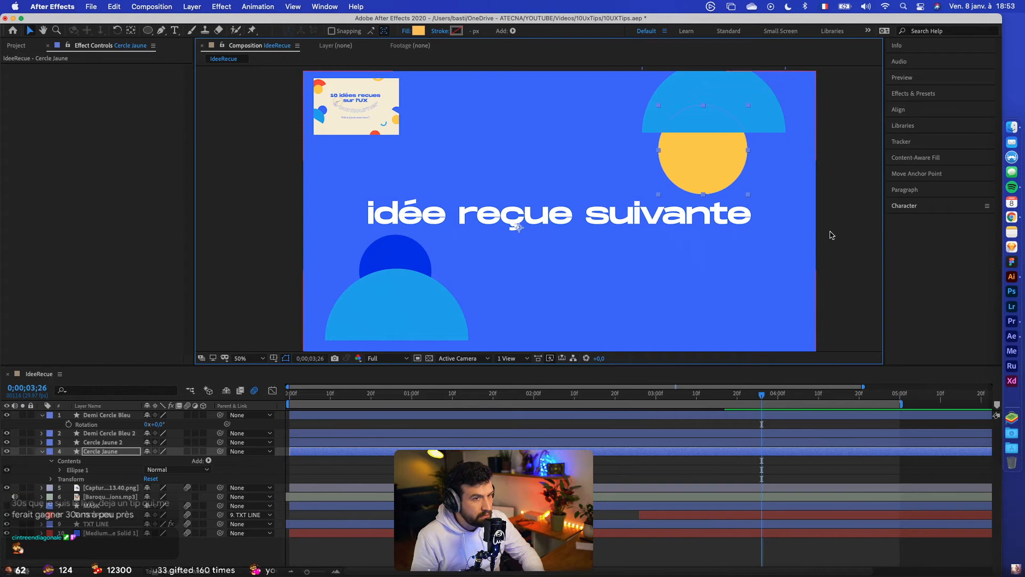
Centre the yellow circle's anchor point on the shape and scale the circle down around it
click(916, 174)
click(912, 202)
drag(748, 106, 737, 121)
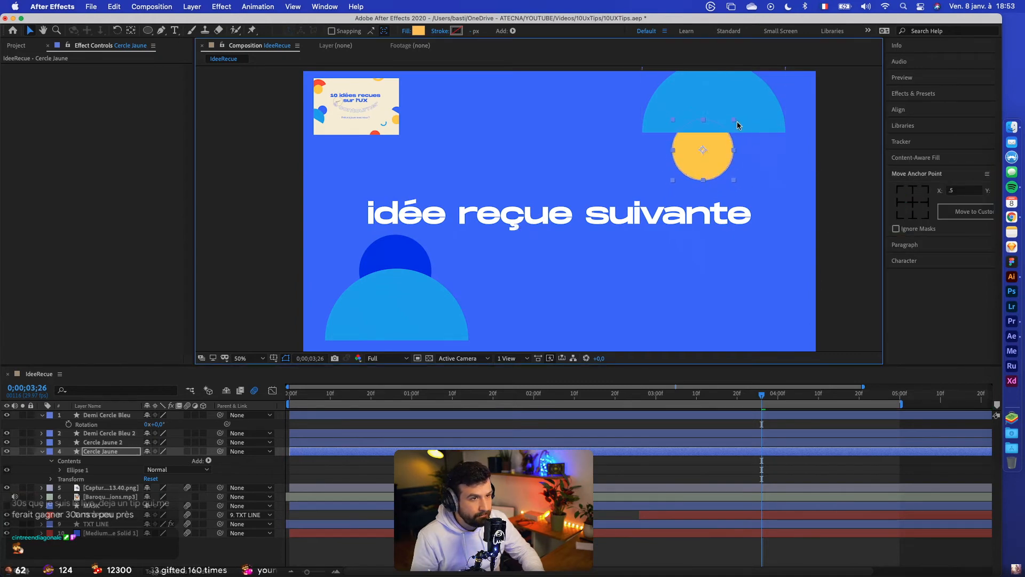
Centre the yellow circle, slightly enlarged, on the upper half-circle's flat edge and bring its layer to the front
drag(718, 158, 729, 141)
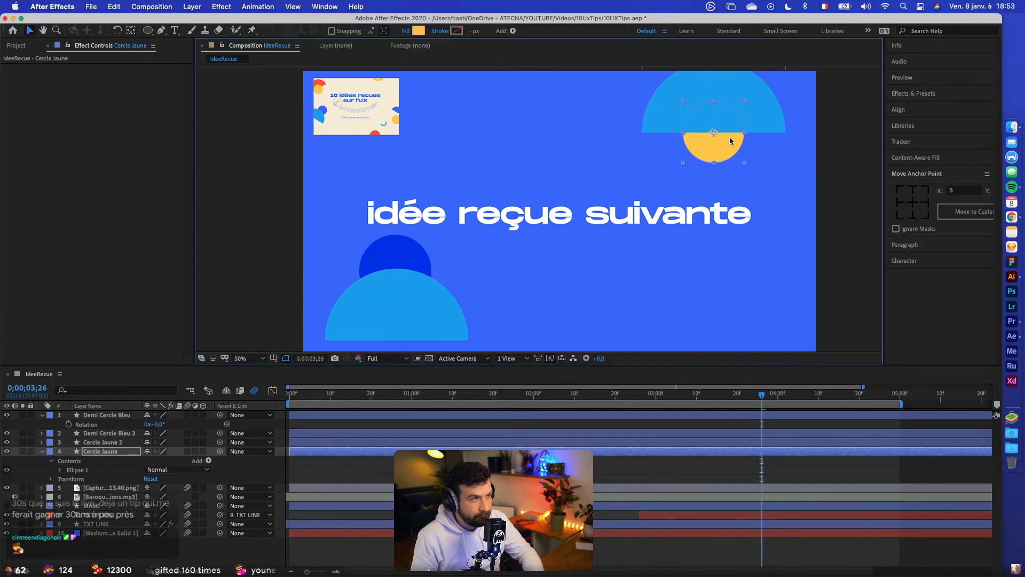
drag(746, 102, 755, 94)
drag(104, 417, 104, 412)
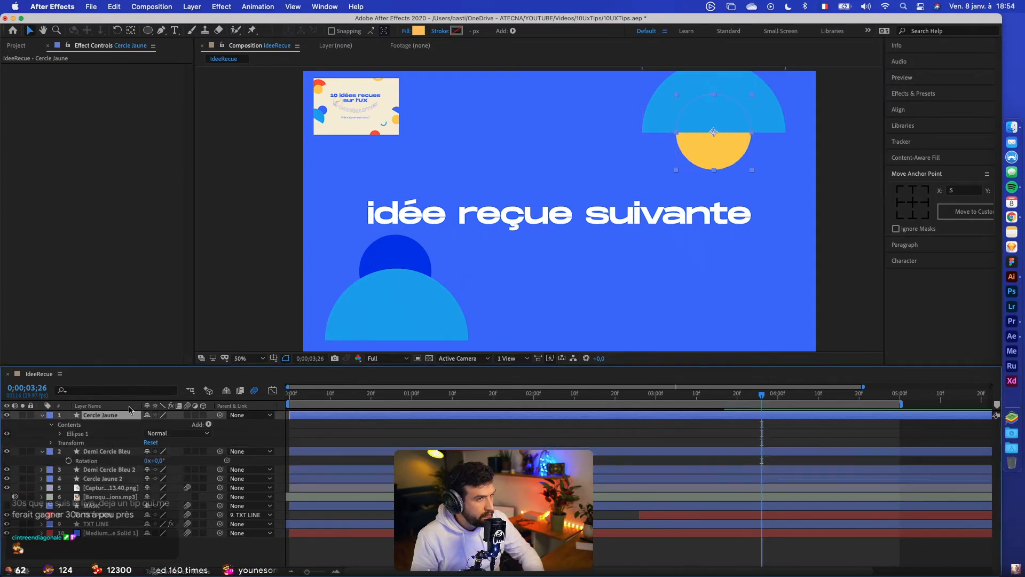
Recolour the upper half-circle with the red sampled from the half-circle in the reference image
click(659, 107)
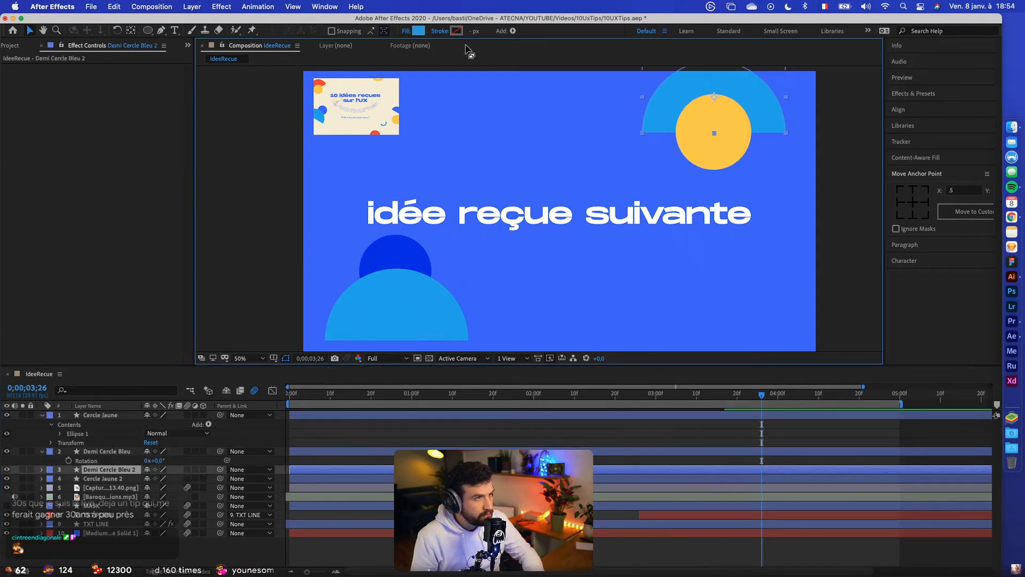
click(415, 36)
click(226, 140)
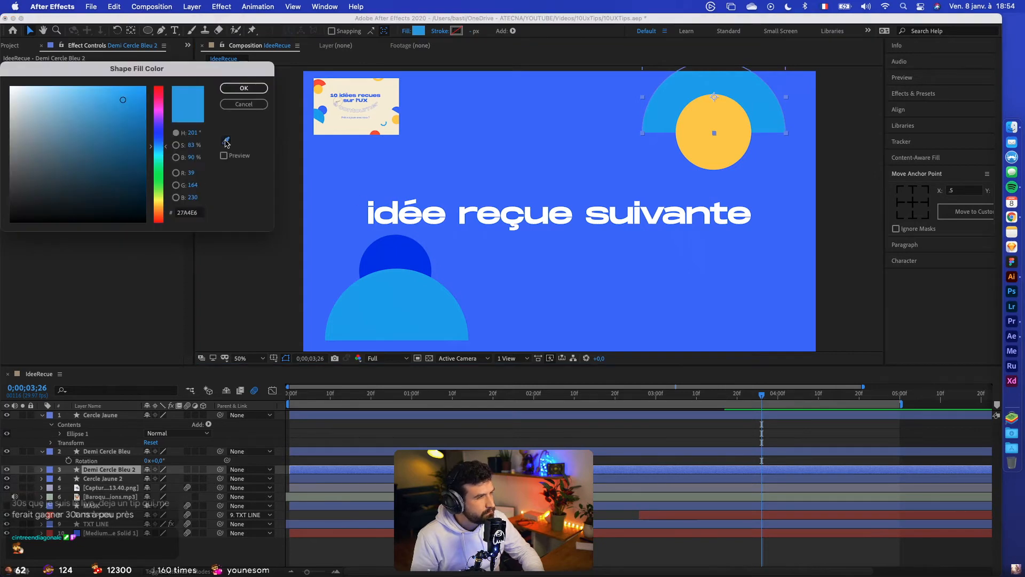
click(321, 83)
click(244, 88)
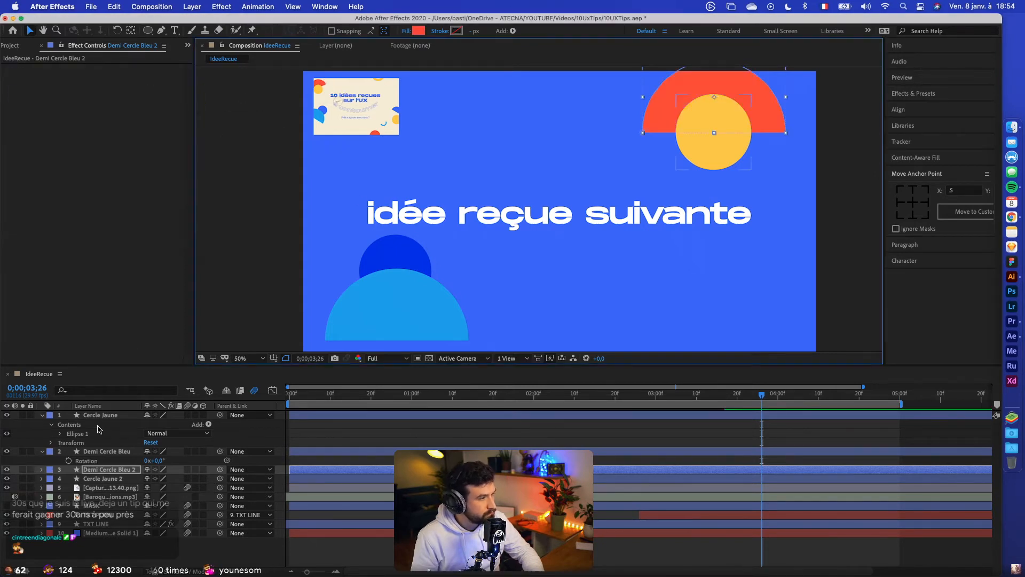
Rename the red half-circle's layer Demi Cercle Rouge
click(112, 475)
key(Return)
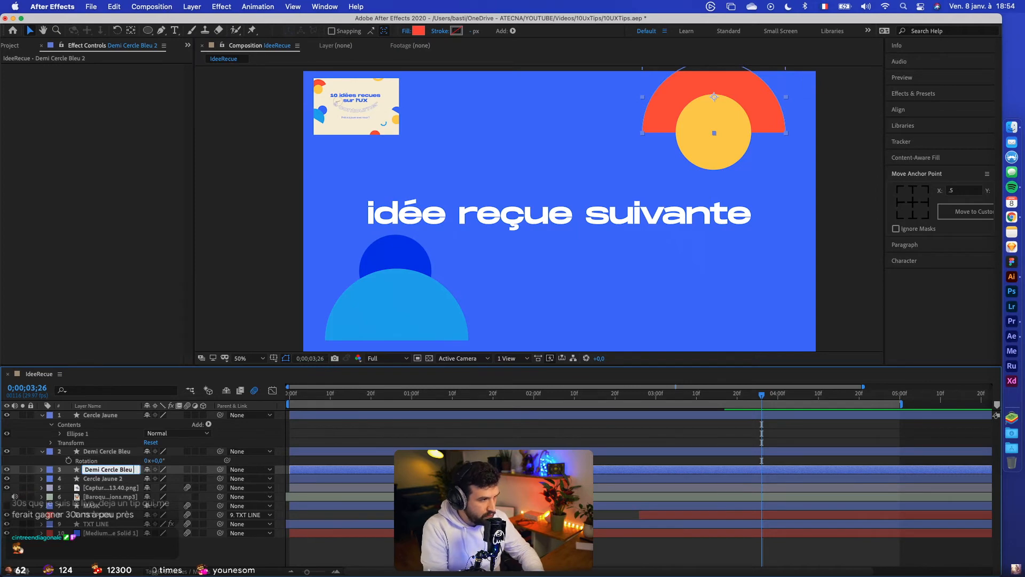
text(Demi Cercle Rouge)
key(Return)
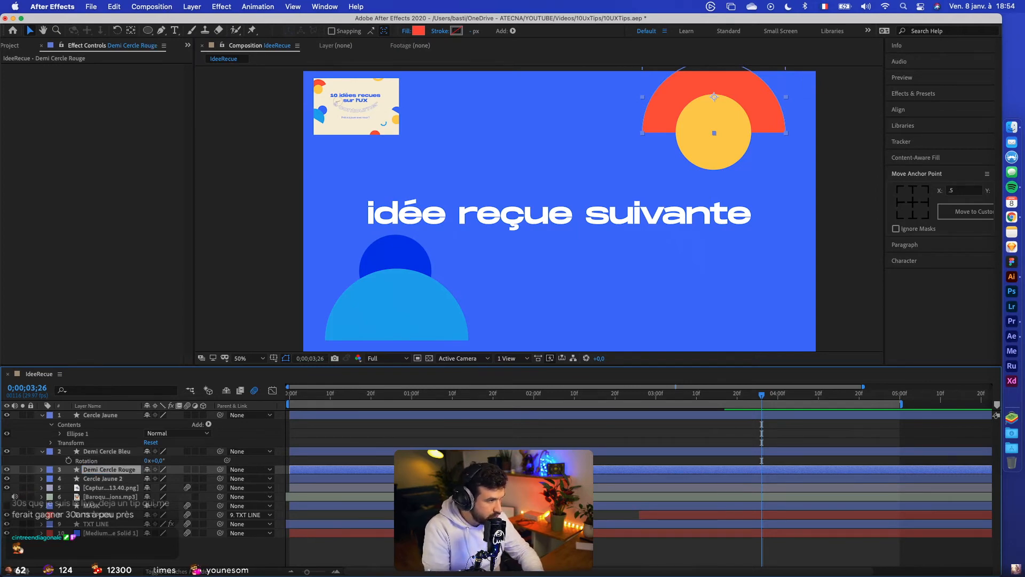
Collapse the expanded shape layers and mark the audio, MASK, TXT PLEIN, TXT LINE and background solid layers as shy
click(43, 452)
click(43, 415)
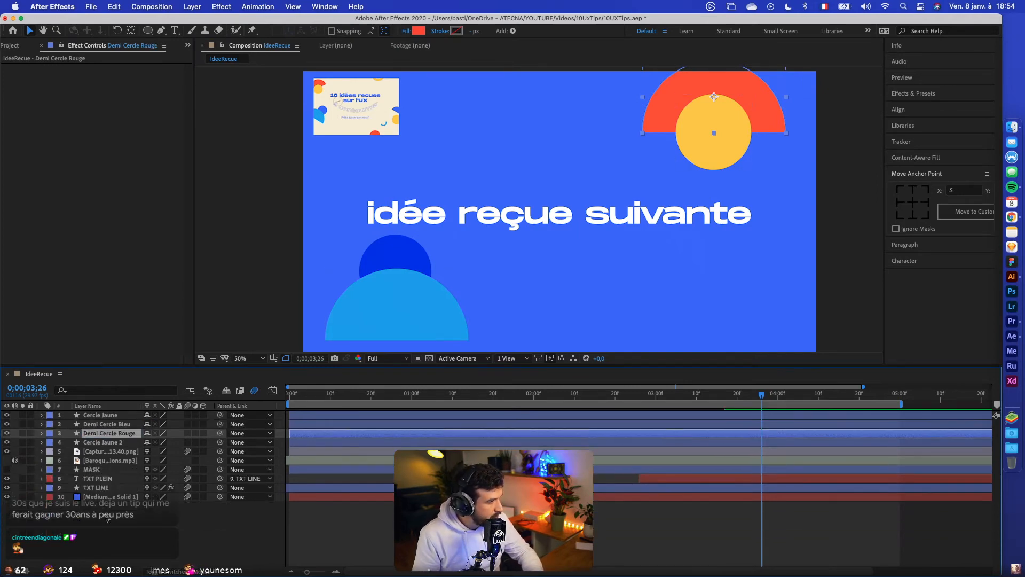
click(171, 533)
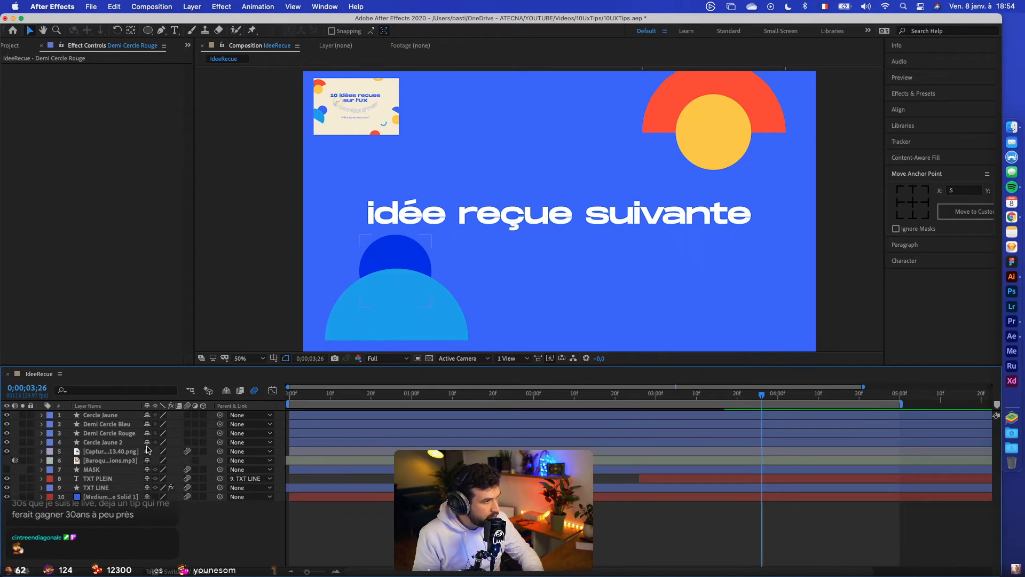
drag(148, 460, 150, 499)
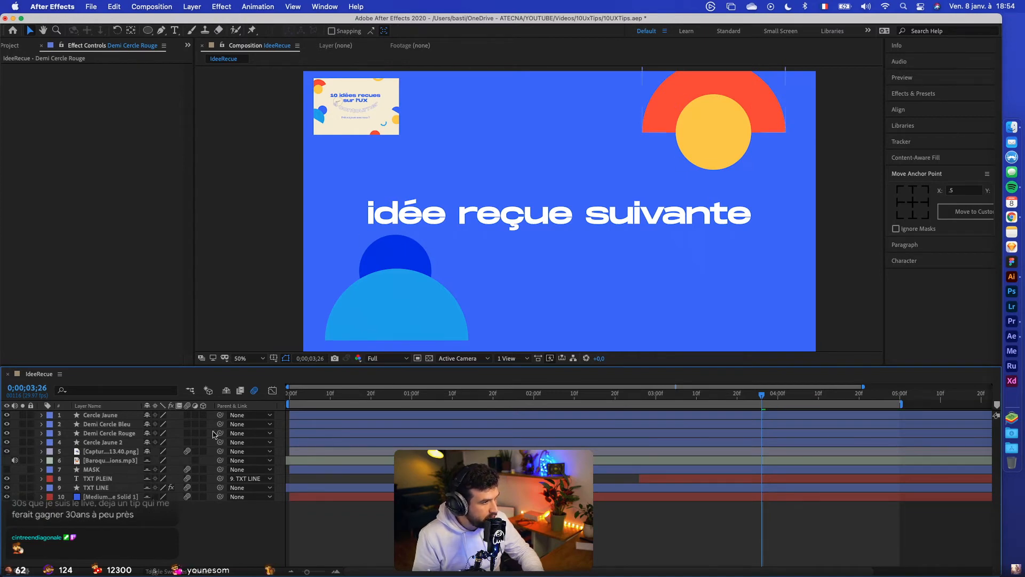
Hide the shy layers in the timeline and preview the animation from the first frame
click(227, 390)
key(Home)
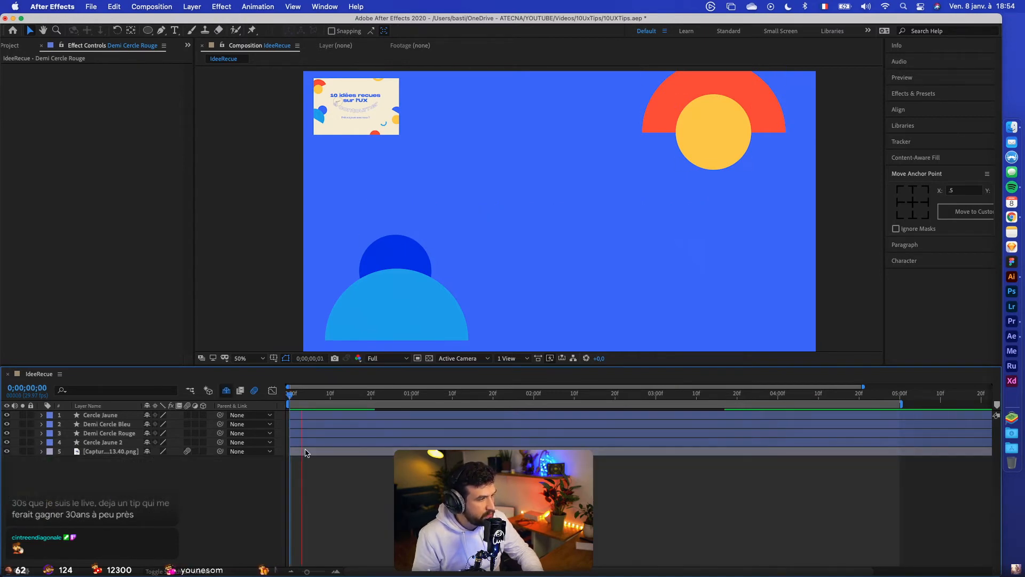
click(307, 453)
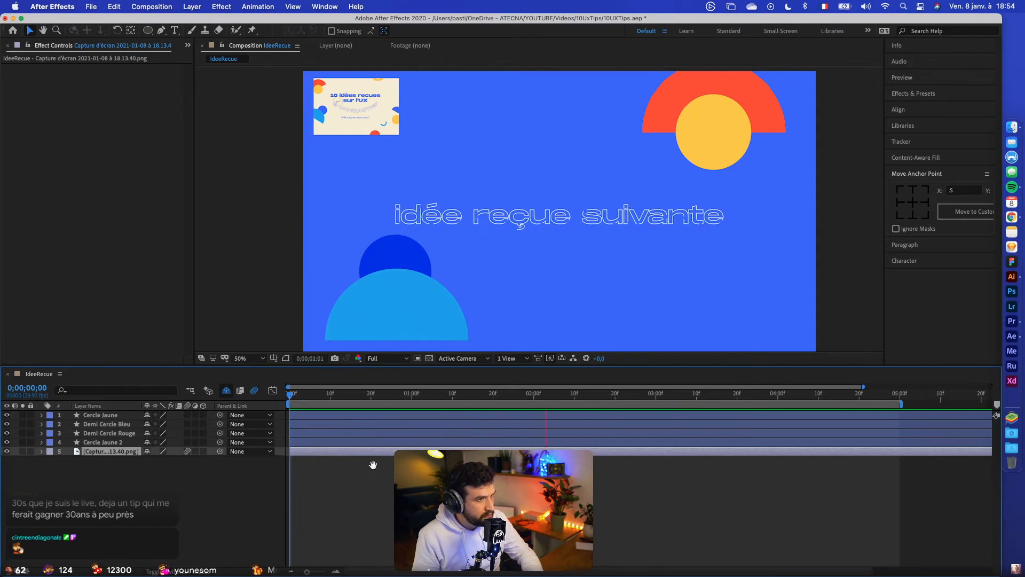
key(space)
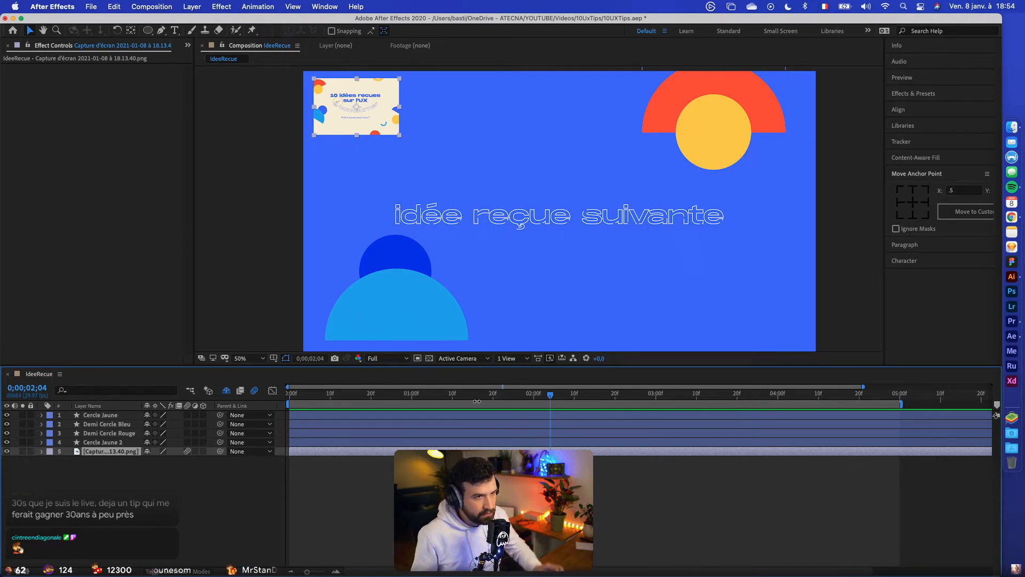
Enlarge the reference screenshot and place it in the composition's upper-left corner
click(693, 123)
click(377, 112)
drag(399, 135, 539, 249)
drag(474, 189, 415, 146)
Duplicate the light blue half-circle, place the copy in the composition's lower-right area and rename its layer Demi Line
click(415, 312)
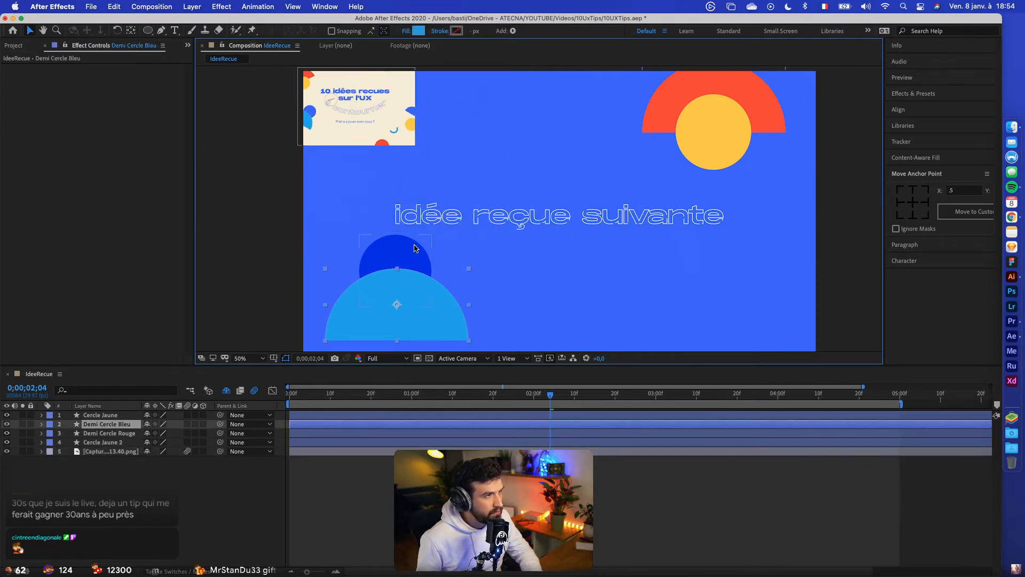
click(416, 248)
click(405, 306)
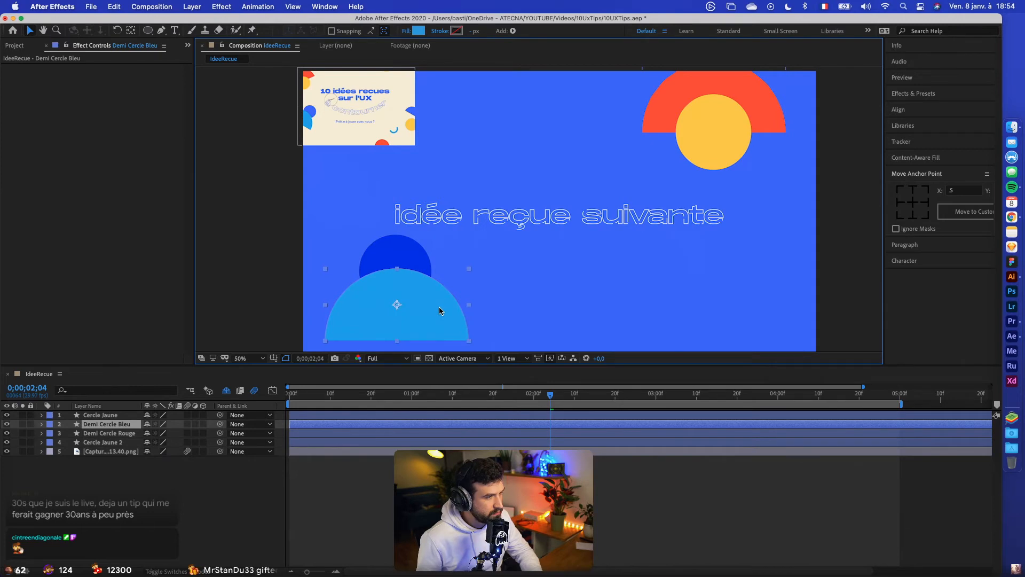
key(ctrl+d)
drag(439, 306, 698, 284)
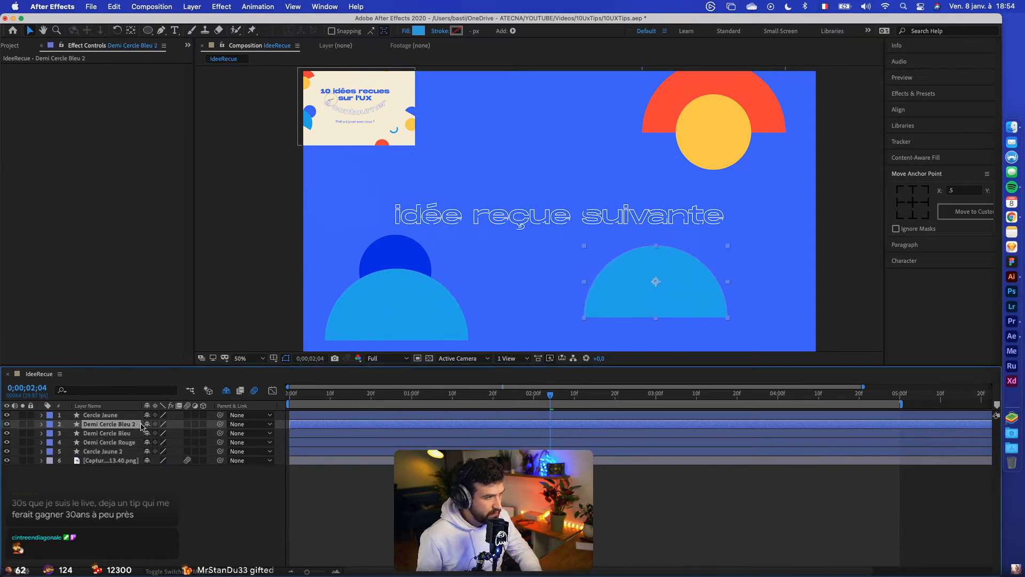
key(Return)
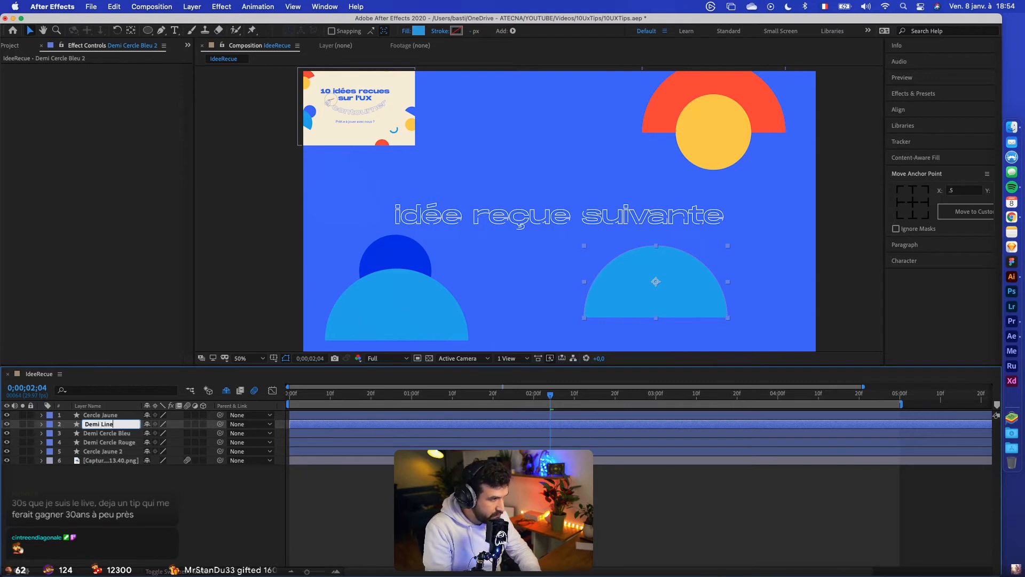
key(Return)
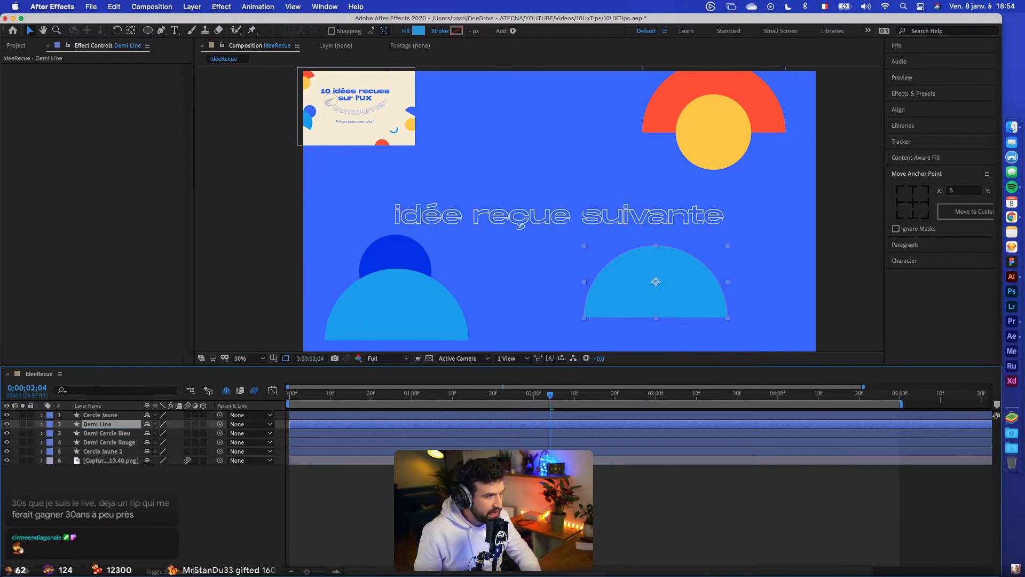
Remove Demi Line's fill and give it a stroke in the light blue sampled from the original half-circle
click(406, 32)
click(13, 90)
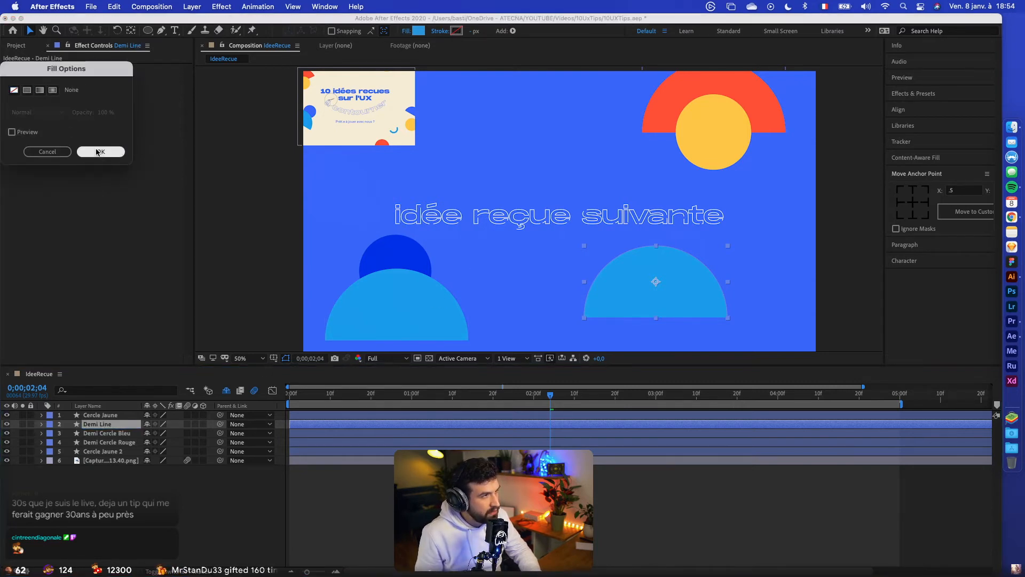
click(101, 152)
click(457, 31)
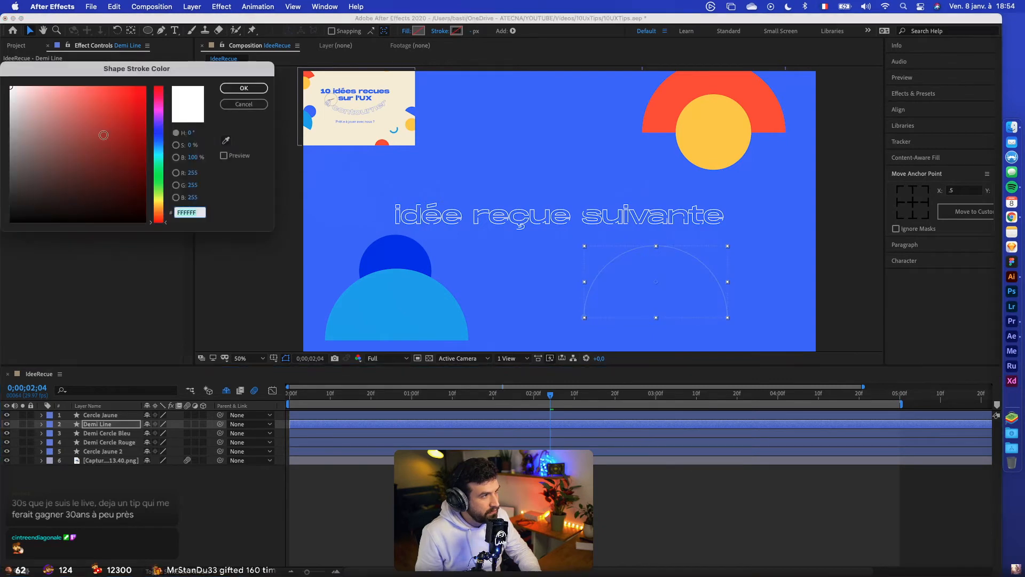
click(226, 141)
click(383, 315)
click(244, 88)
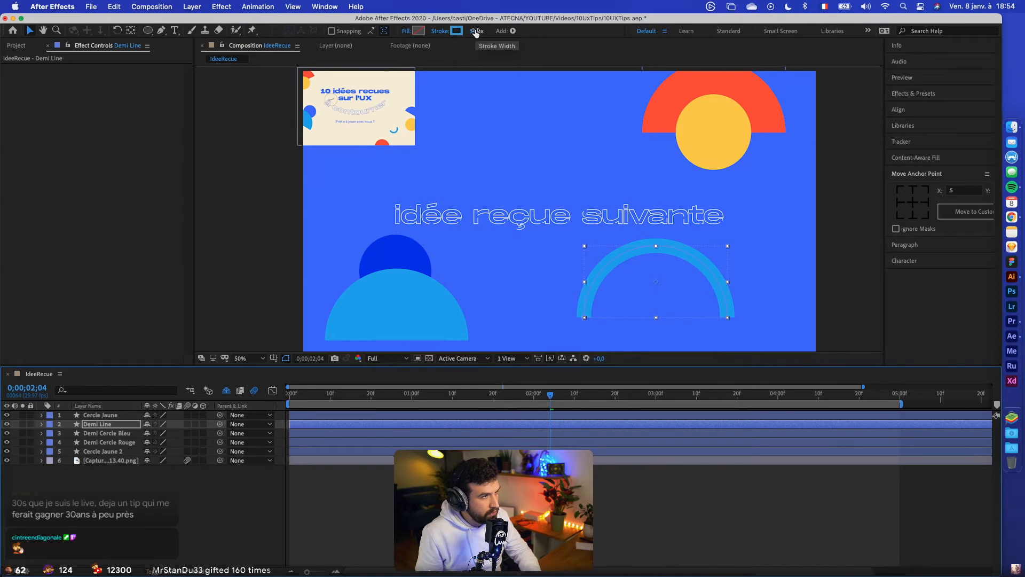
Shrink the Demi Line arc to a little over half its size and set its stroke width to 100 px
drag(476, 33, 479, 33)
drag(728, 247, 698, 261)
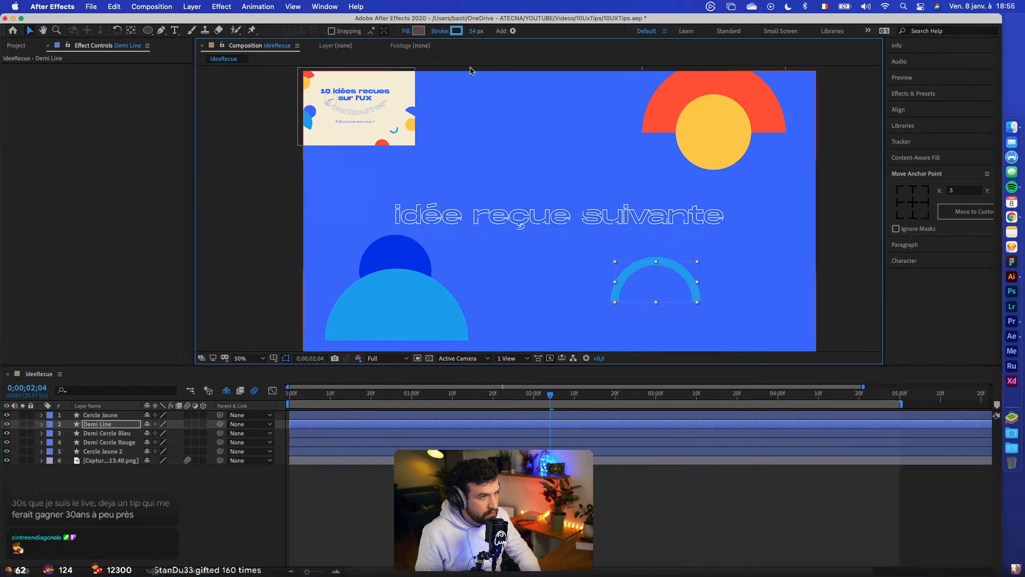
click(440, 31)
key(Return)
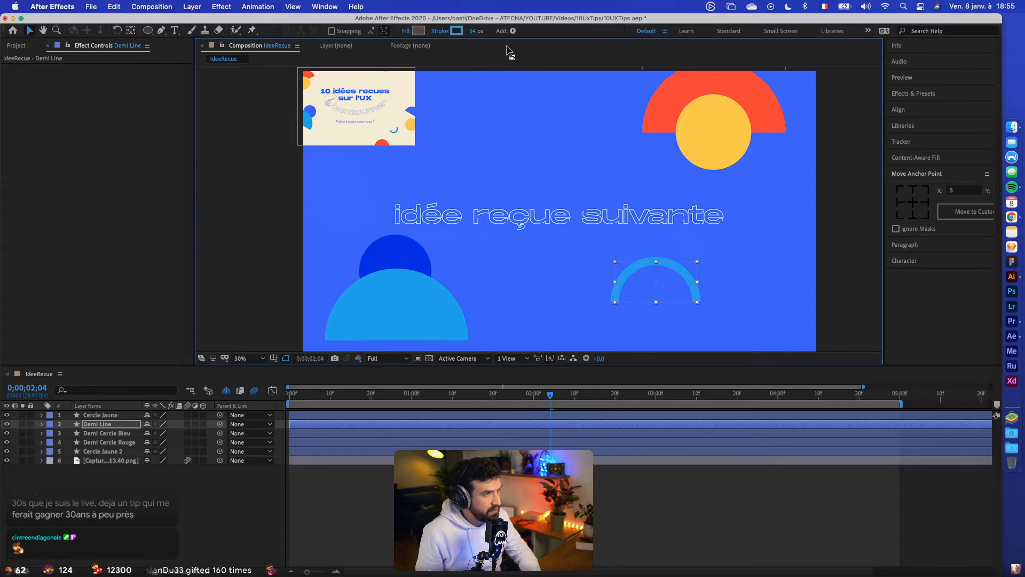
click(473, 32)
text(100)
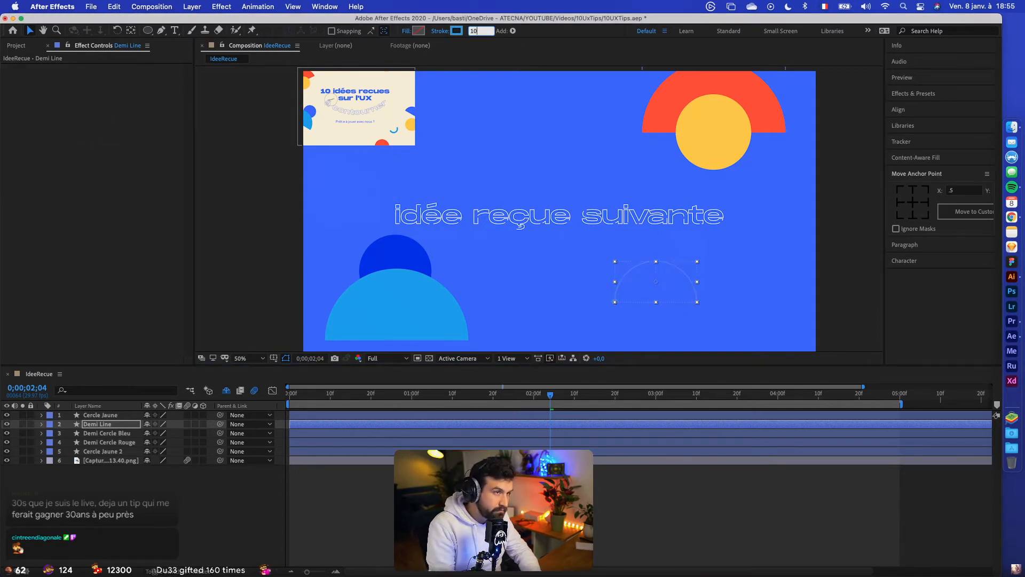
key(Return)
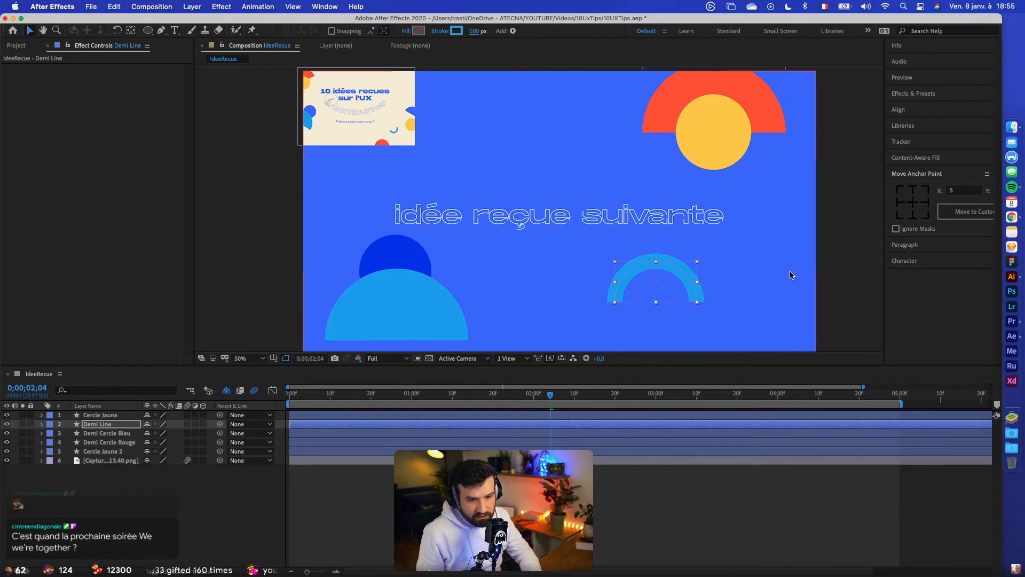
Rotate the Demi Line arc to 164° and shift it slightly to the right
click(811, 278)
click(650, 267)
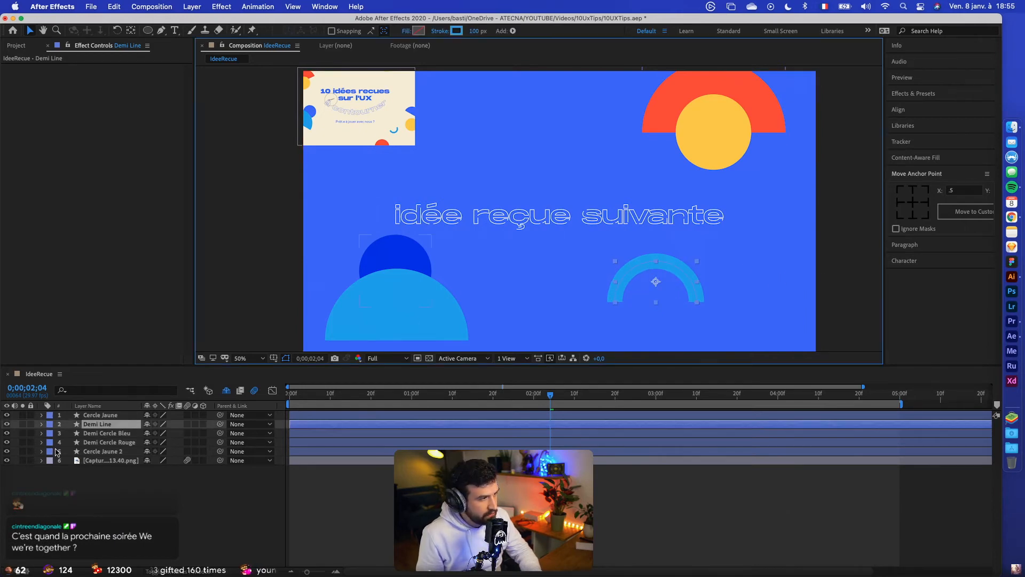
key(r)
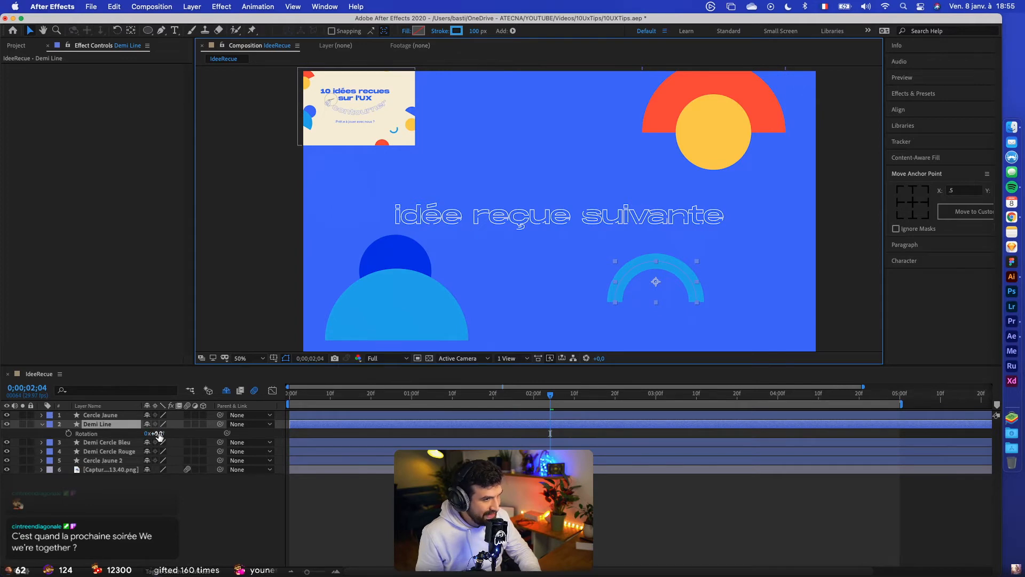
drag(159, 436, 247, 433)
drag(686, 289, 722, 290)
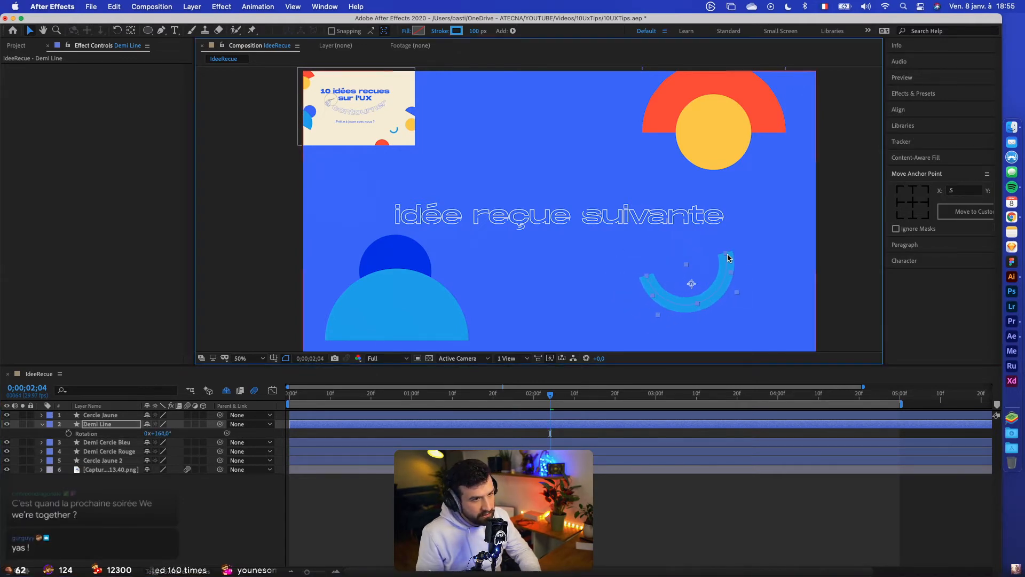
Scale the rotated arc down and move it closer to the composition's right edge
click(805, 282)
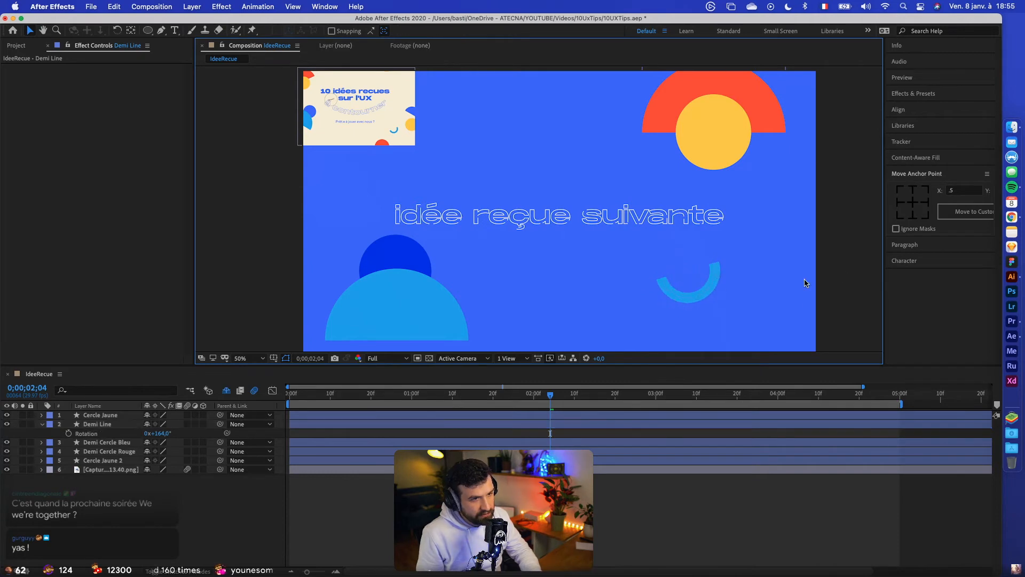
click(692, 301)
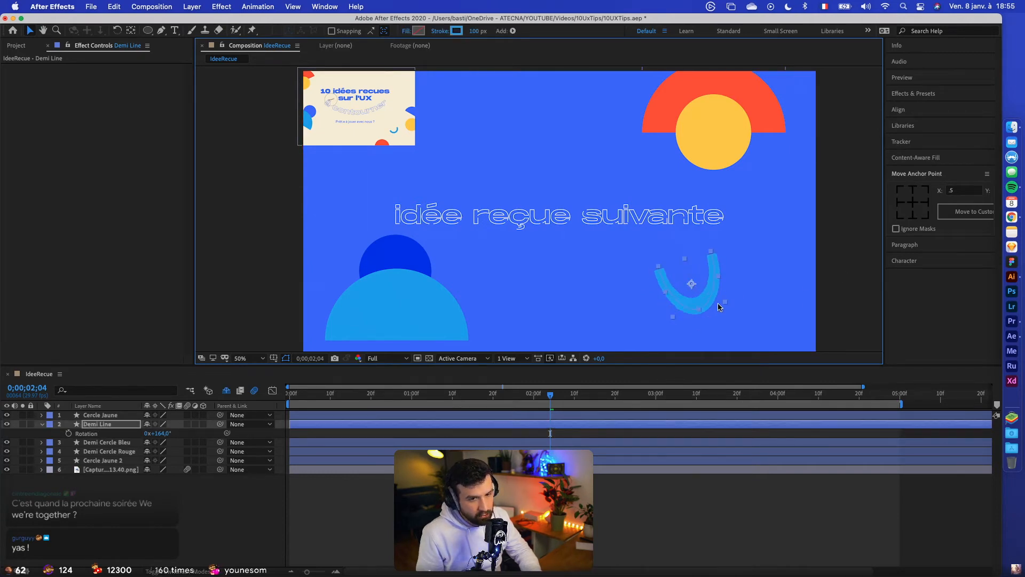
drag(712, 295, 757, 283)
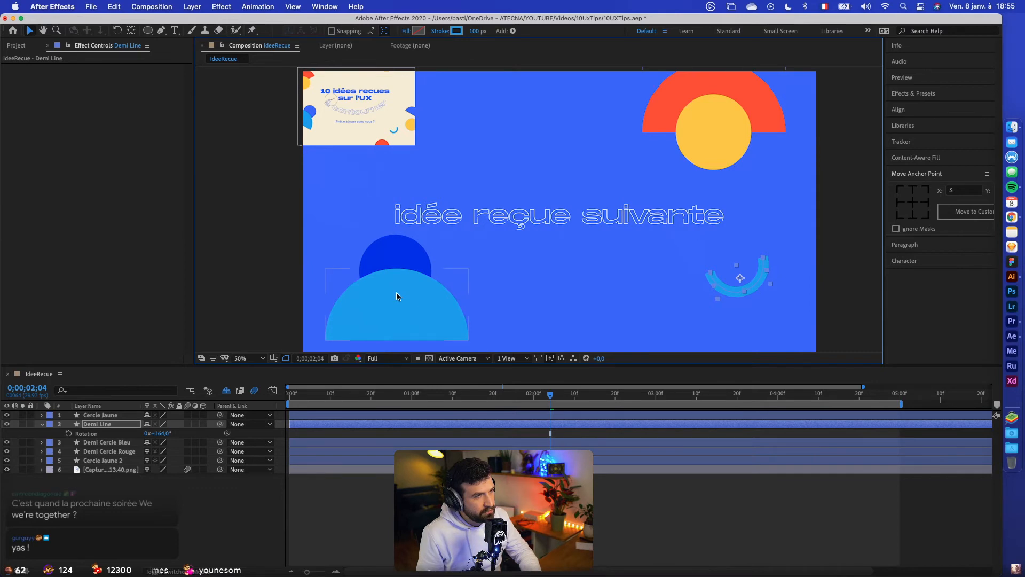
Hide the reference screenshot layer and move the Demi Cercle Bleu layer directly above Cercle Jaune 2
click(325, 125)
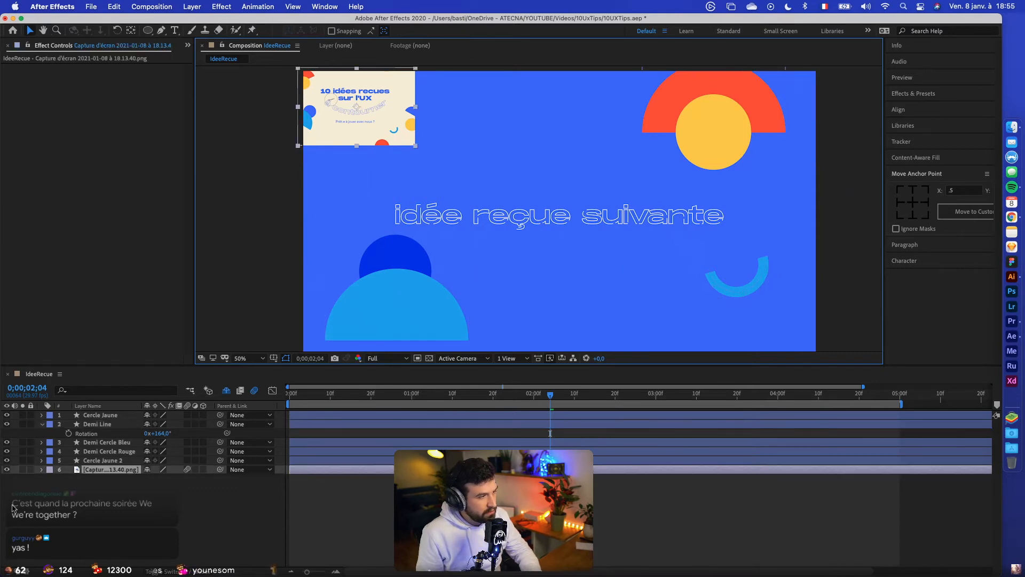
click(7, 469)
click(377, 317)
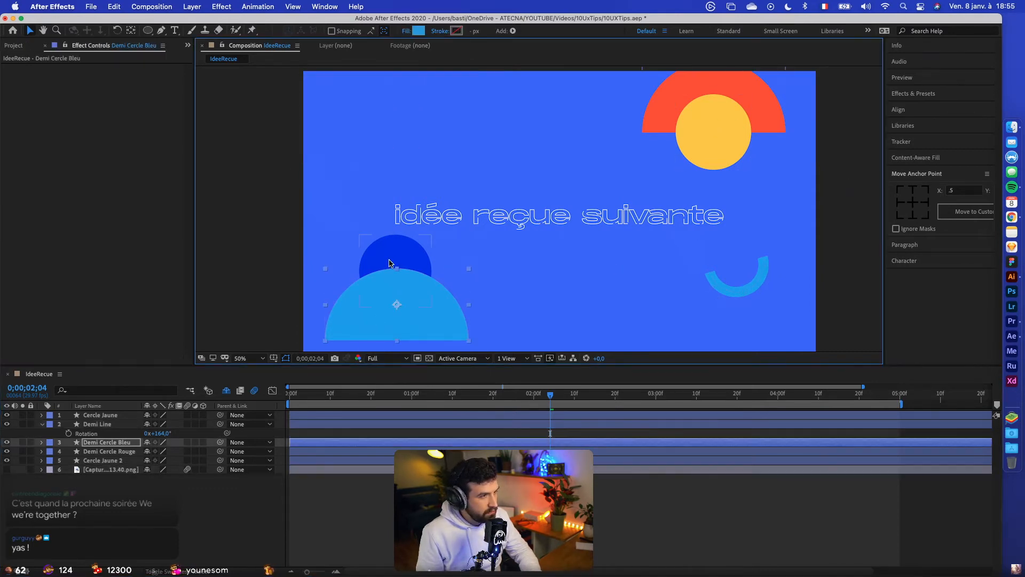
shift+click(404, 249)
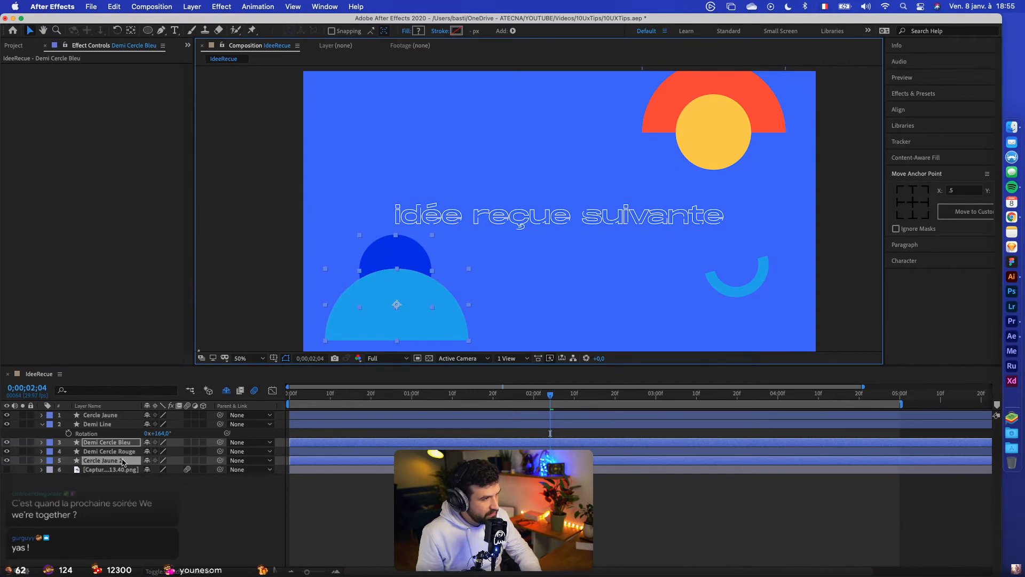
drag(126, 455, 129, 455)
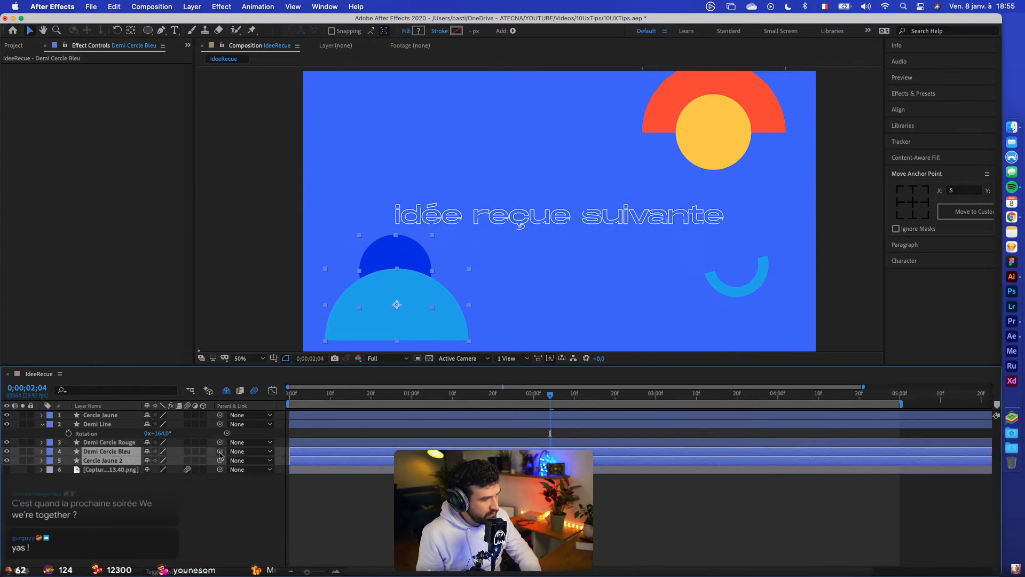
Parent the Demi Cercle Bleu layer to the dark blue circle's layer, Cercle Jaune 2
click(210, 470)
click(129, 462)
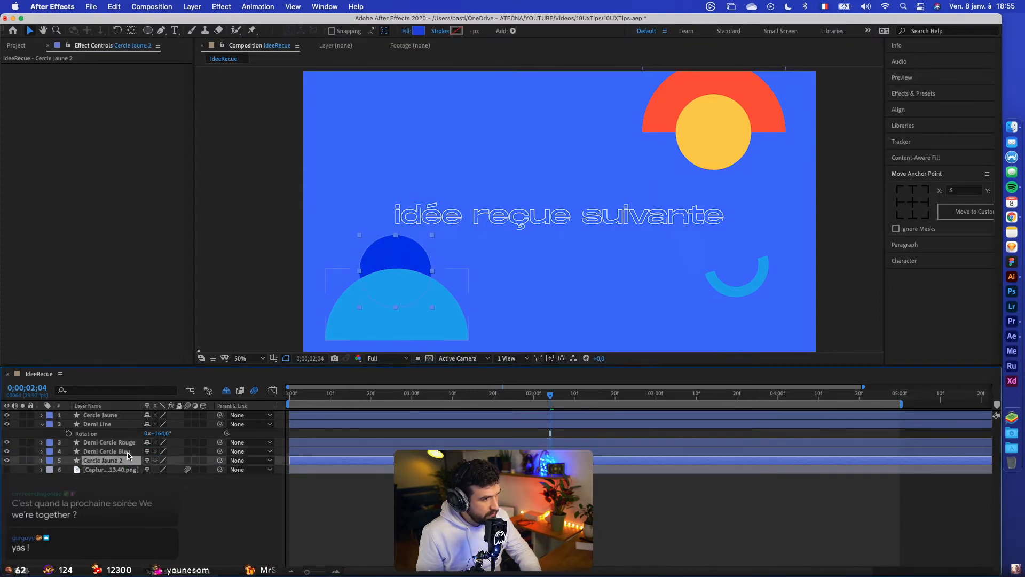
drag(219, 451, 168, 471)
Centre the dark blue circle's anchor point and rotate the circle with its attached half-circle to 26°
click(408, 250)
key(r)
key(super+z)
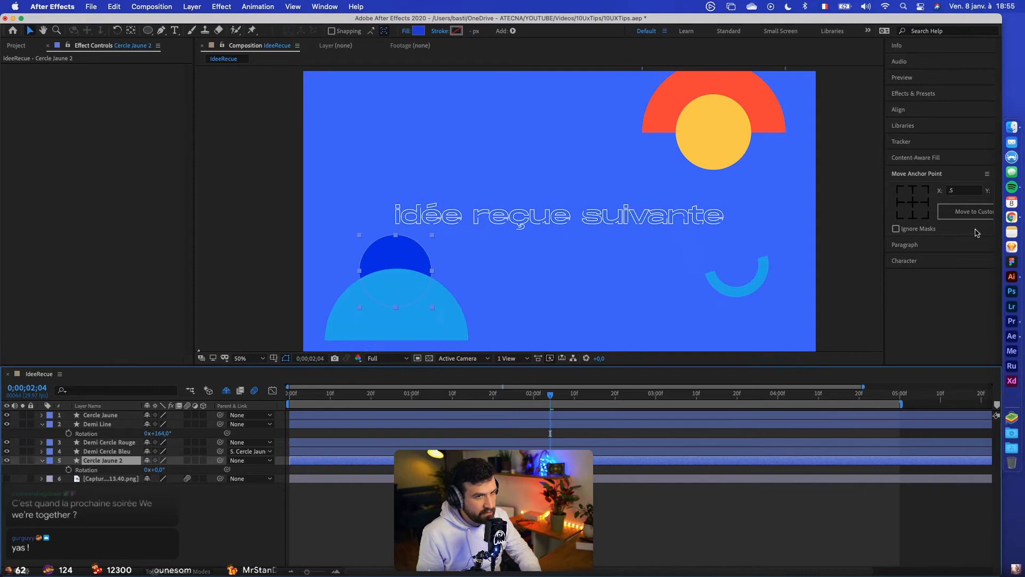
click(924, 203)
click(913, 203)
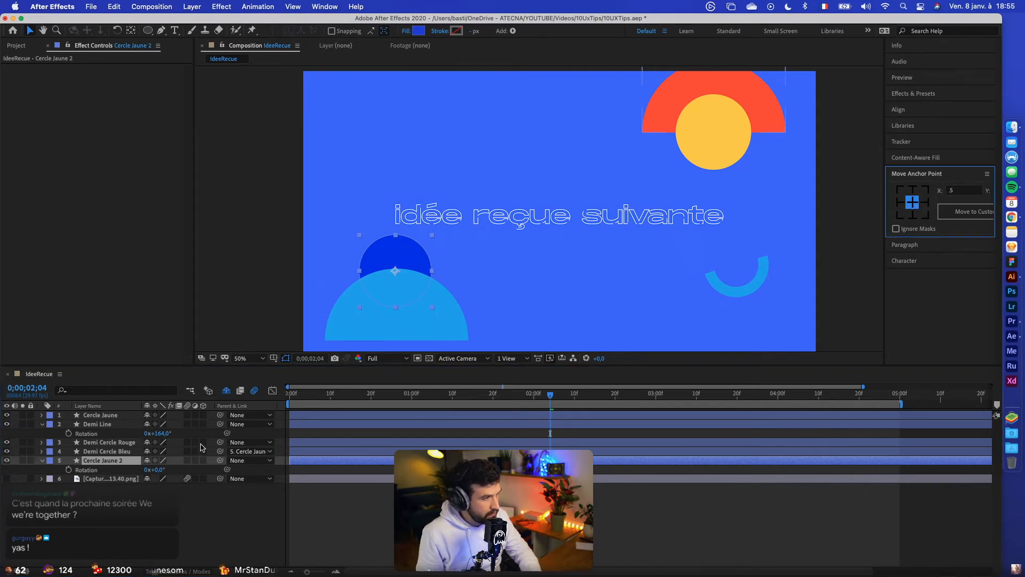
drag(156, 469, 174, 466)
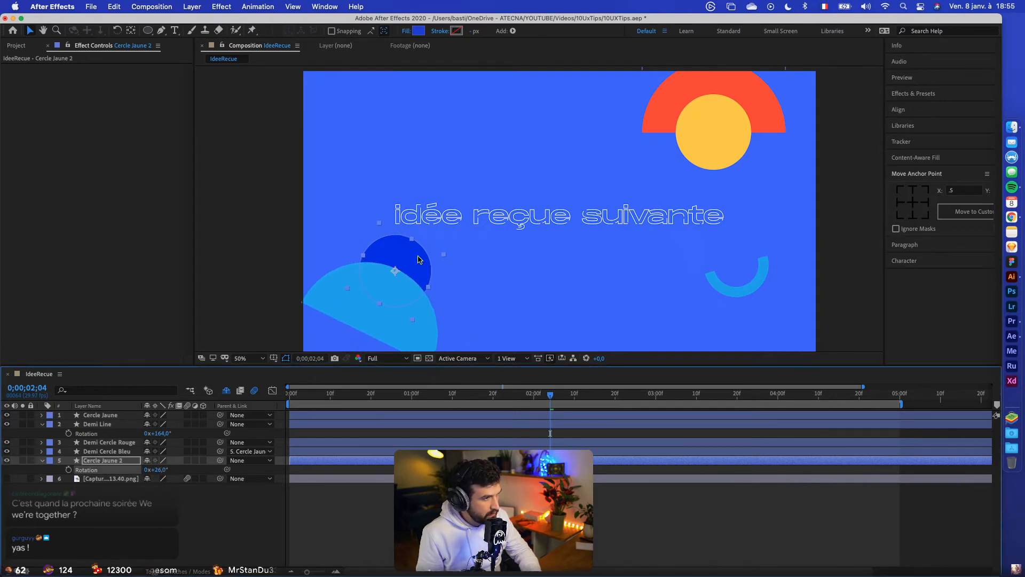
Scale the dark blue circle and its attached half-circle to 77% and reposition them in the composition's lower-left area
drag(420, 258, 380, 316)
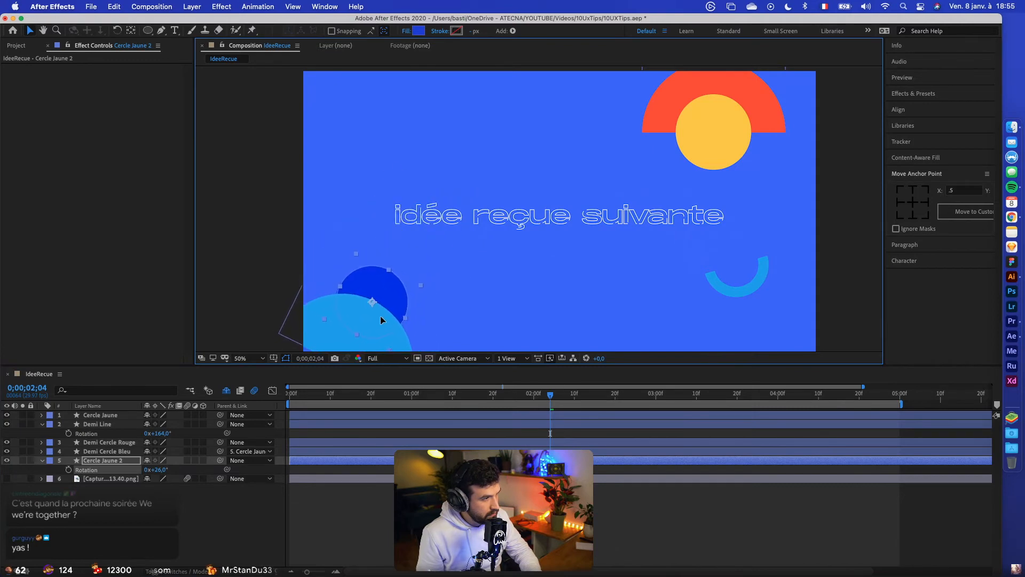
key(s)
drag(174, 469, 161, 469)
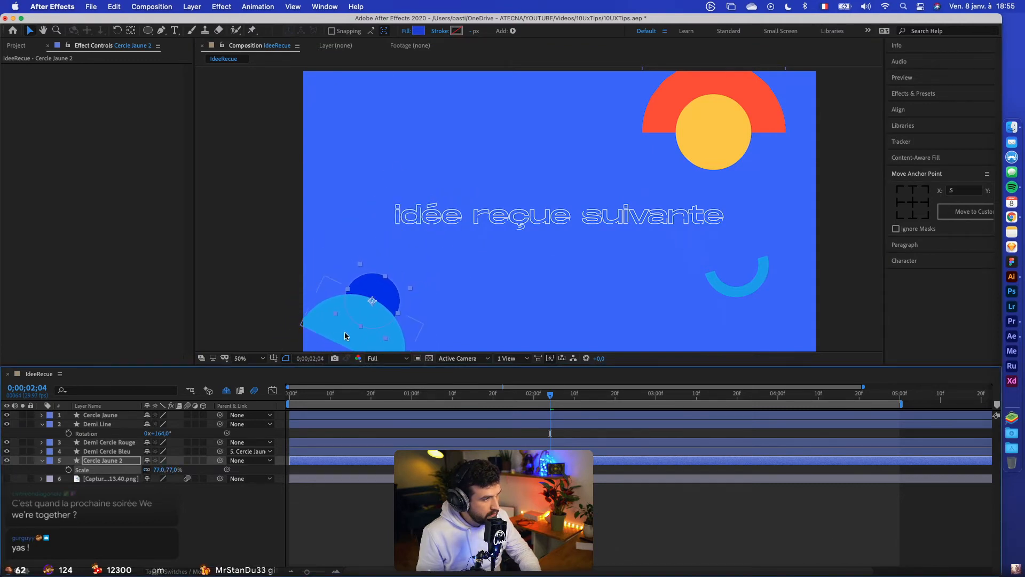
click(370, 312)
key(super+z)
click(96, 460)
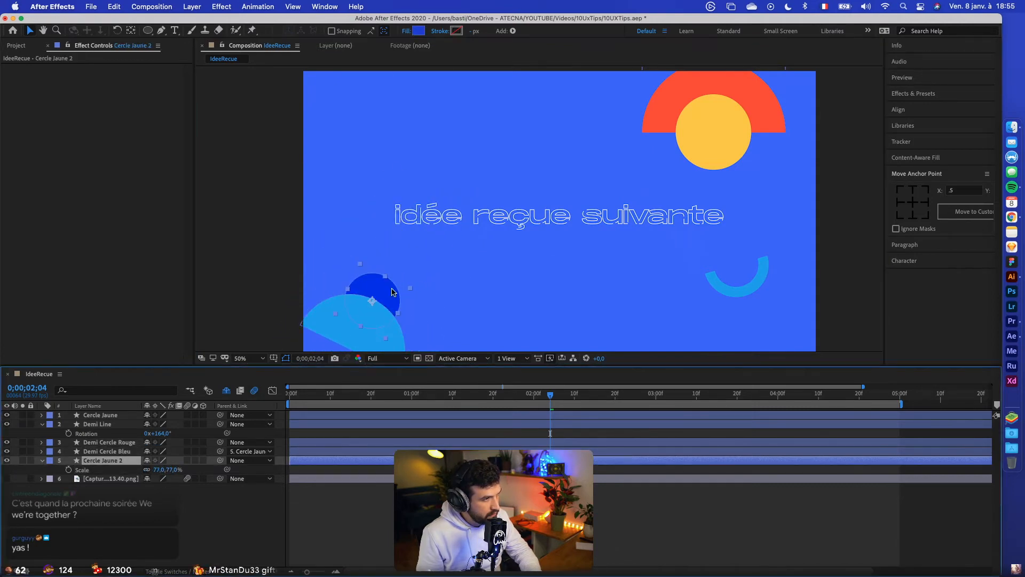
drag(392, 291, 412, 271)
Recolour the Demi Line arc's stroke with the yellow sampled from the circle in the upper-right area
click(717, 281)
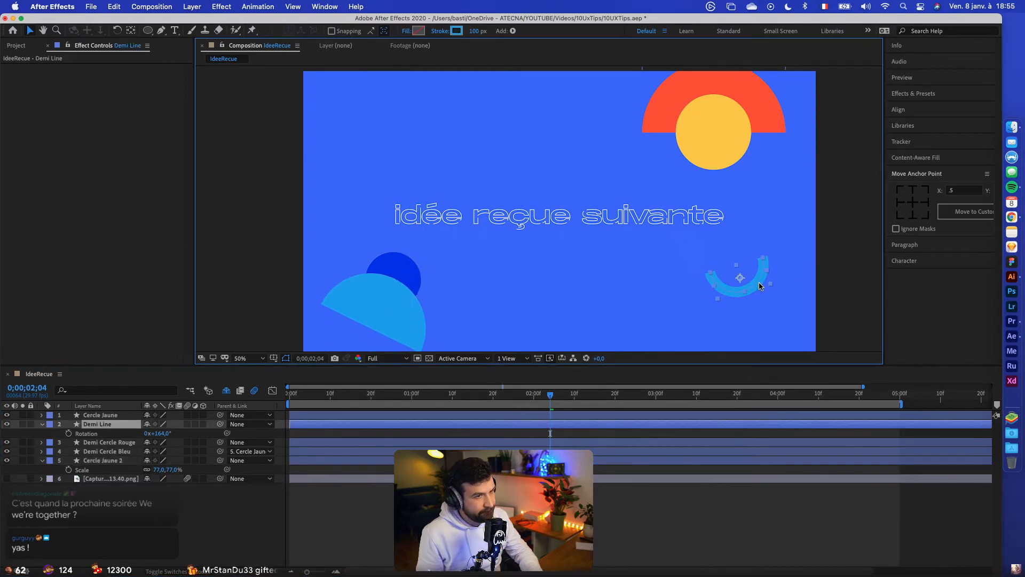
click(456, 31)
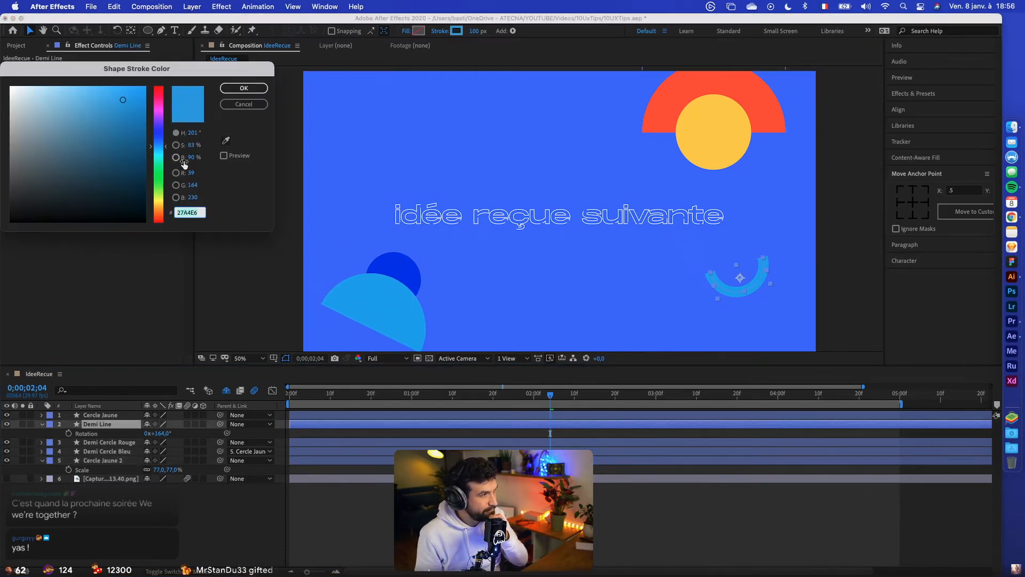
click(226, 140)
click(728, 114)
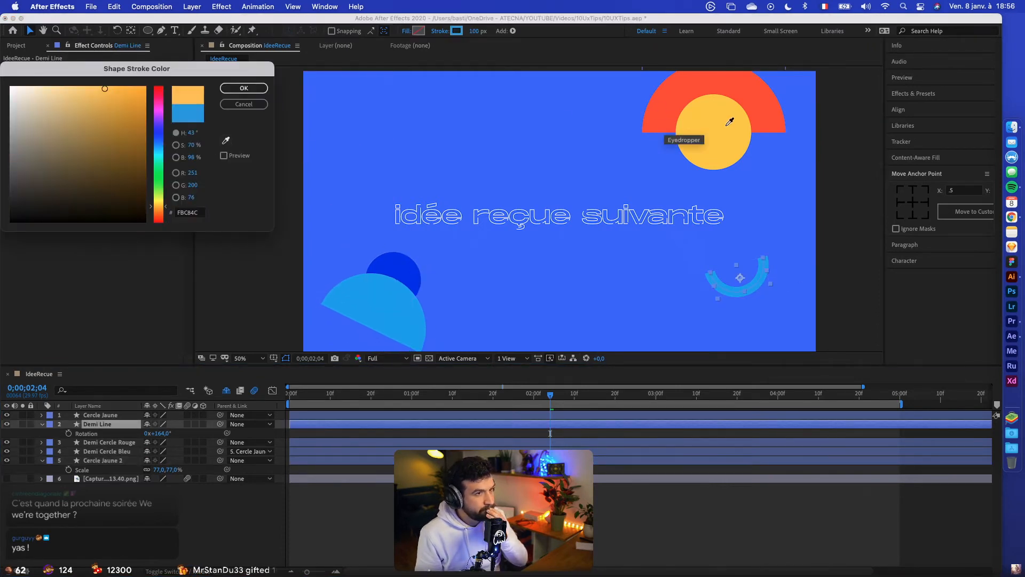
click(240, 90)
Reset the rotation of the dark blue circle, Cercle Jaune 2, to 0°
click(359, 263)
click(407, 271)
shift+click(412, 328)
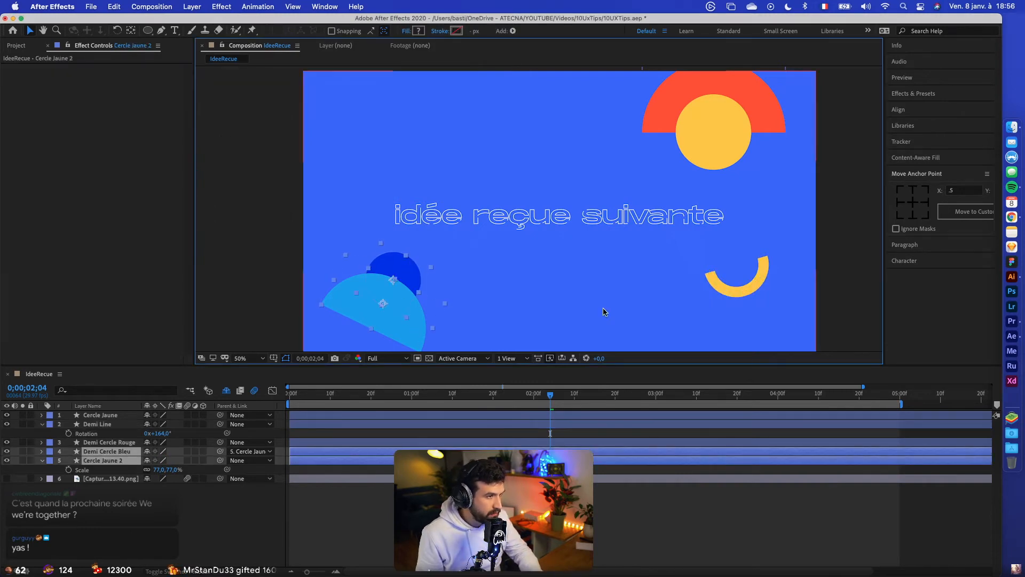
click(117, 485)
click(118, 462)
key(s)
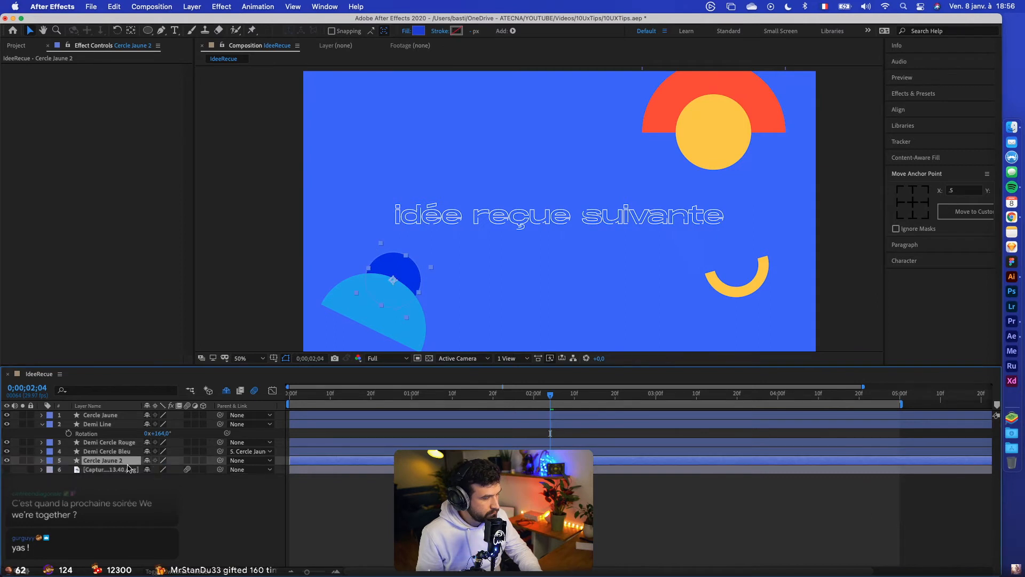
key(r)
click(157, 469)
text(0x+0,0°)
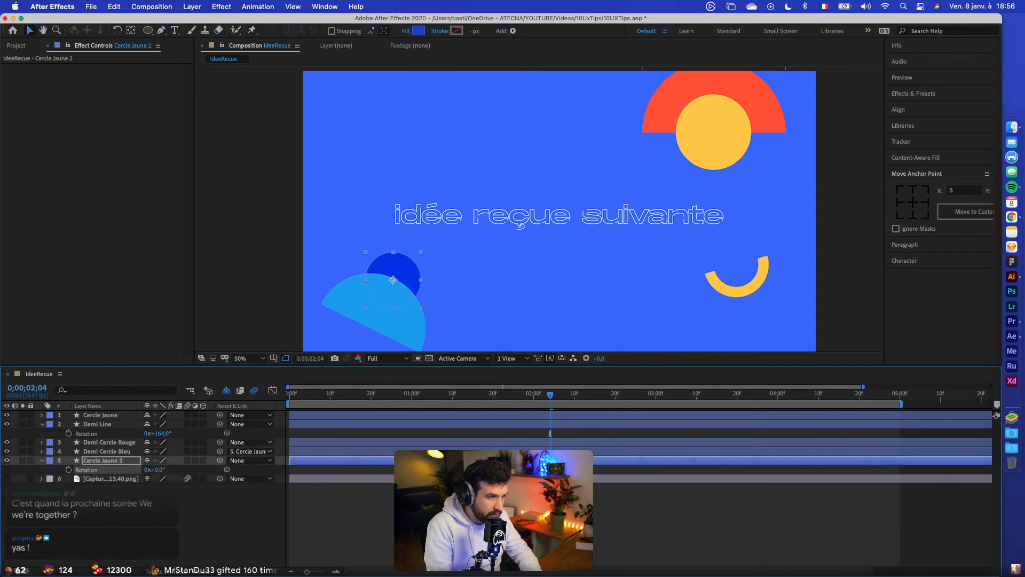
key(Return)
Align the dark blue circle and the light blue half-circle on their horizontal centres, relative to the selection
shift+click(437, 330)
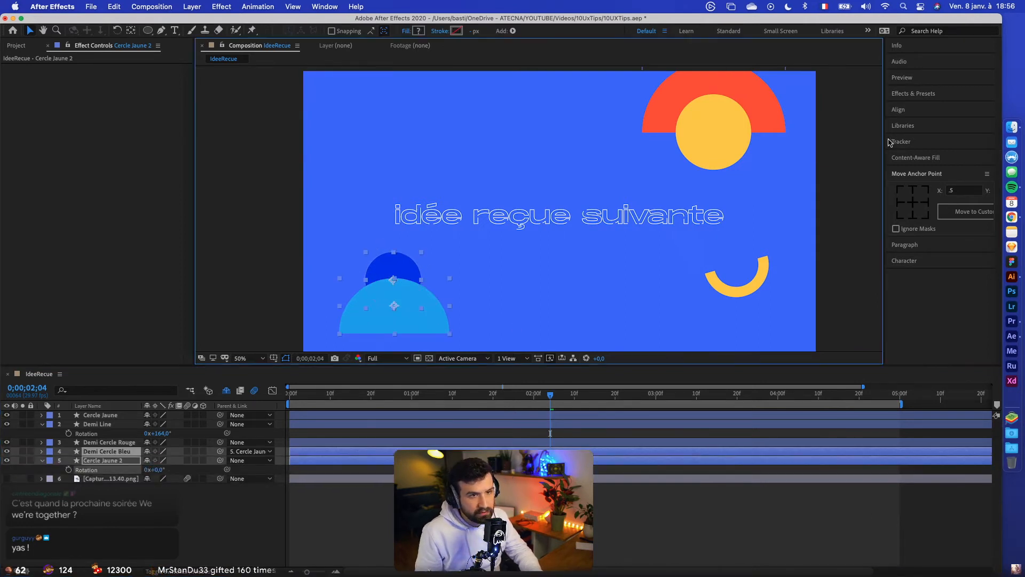
click(903, 111)
click(915, 136)
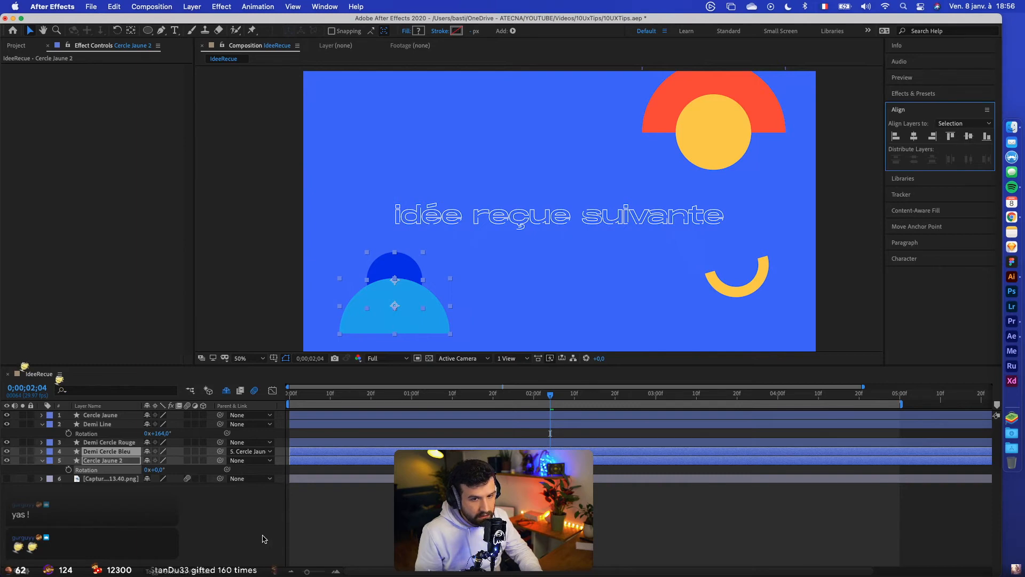
click(256, 513)
Rotate the dark blue circle with its attached half-circle to 21° and nudge the pair within the lower-left area
click(93, 452)
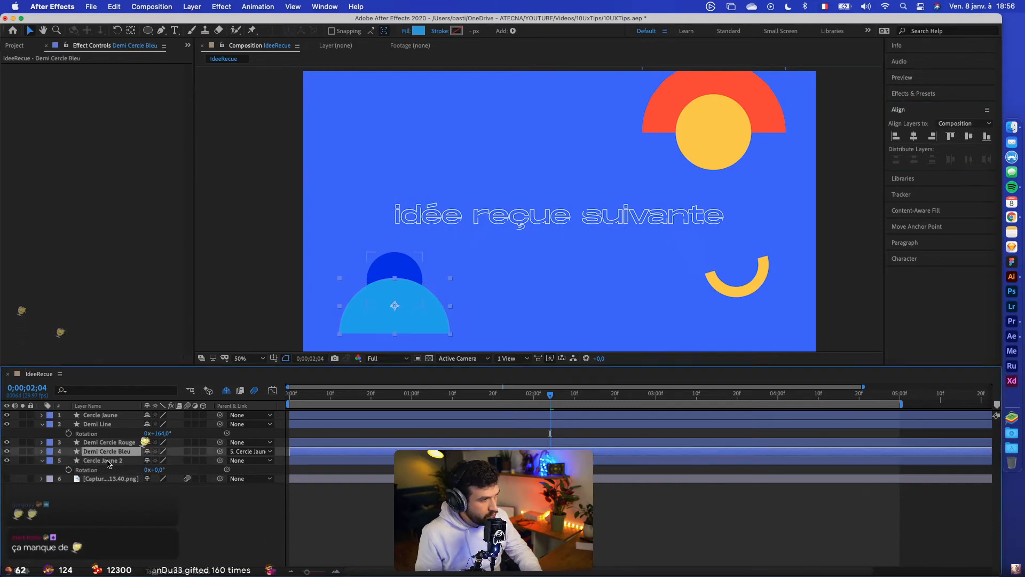
click(122, 471)
drag(154, 470, 173, 469)
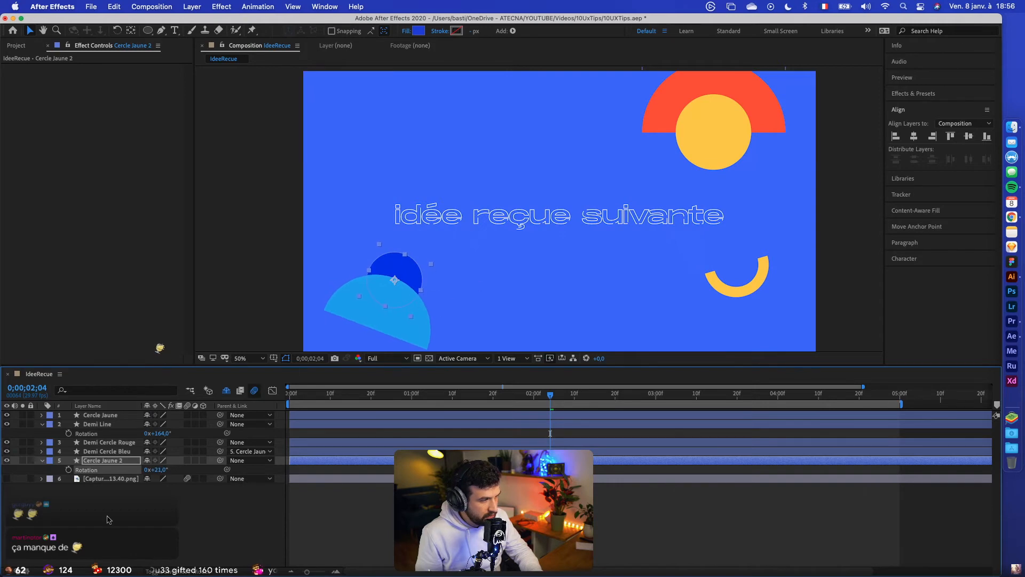
shift+click(104, 452)
mouse_move(387, 304)
mouse_down()
mouse_move(378, 303)
mouse_move(397, 305)
mouse_up()
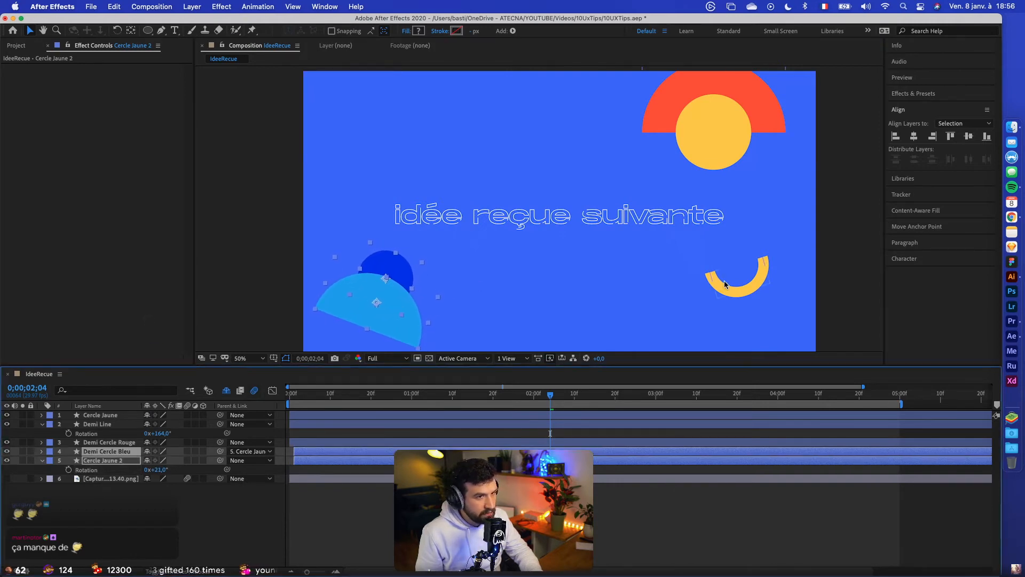
Move the yellow arc to the composition's upper-left area
drag(725, 291, 360, 135)
click(747, 132)
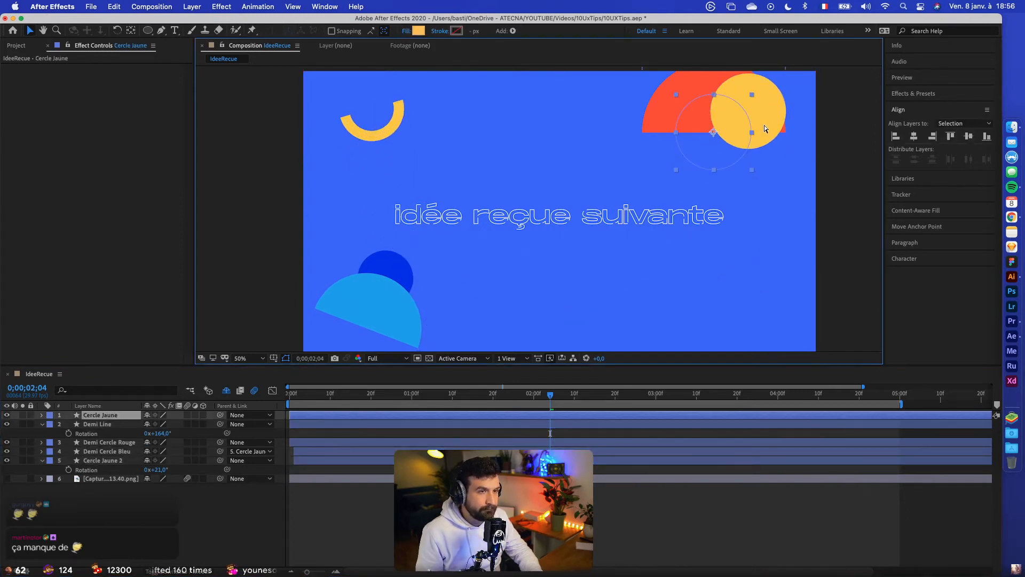
Move the Cercle Jaune layer directly above Demi Cercle Rouge and parent Demi Cercle Rouge to Cercle Jaune
click(110, 416)
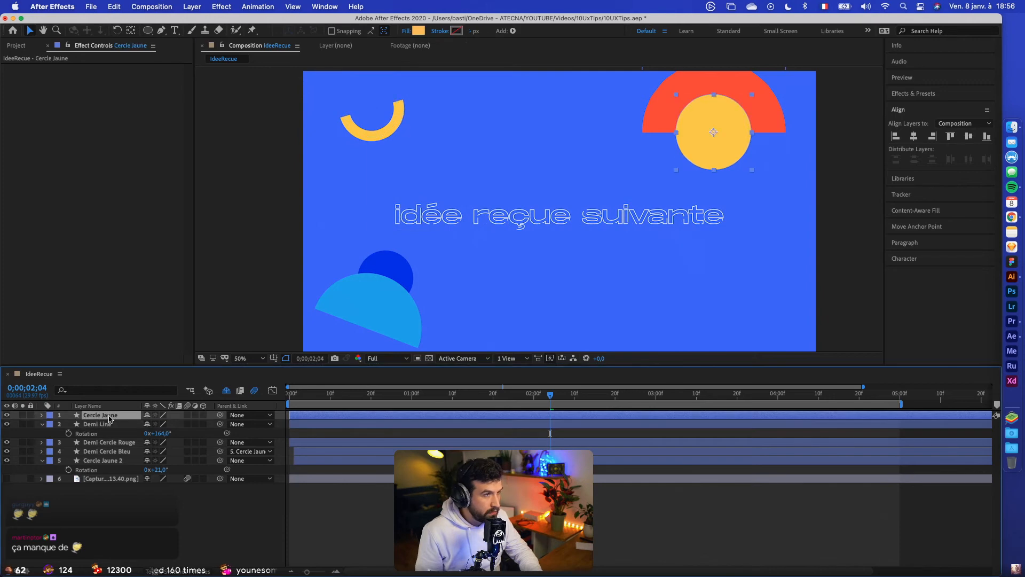
drag(114, 416, 113, 437)
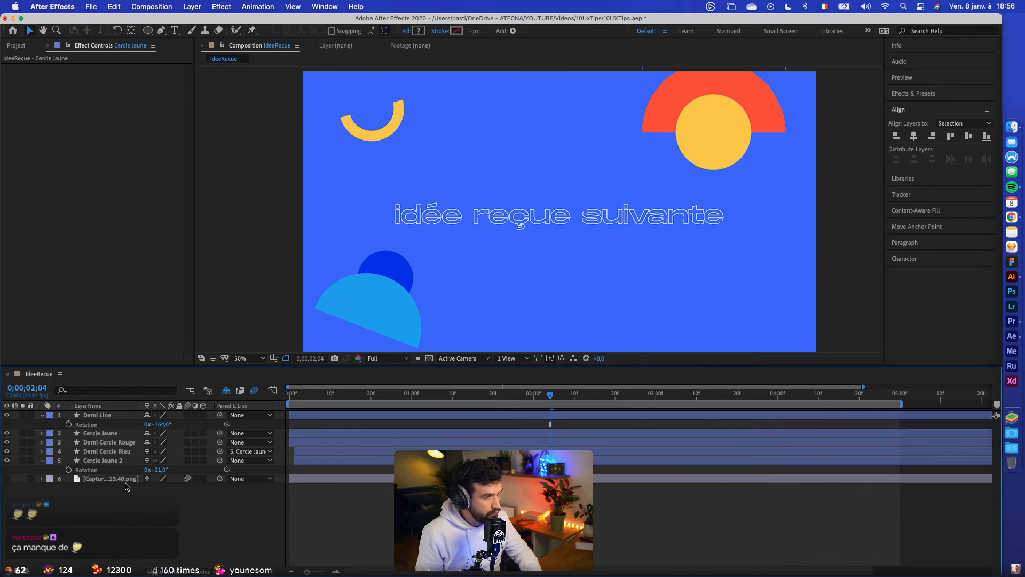
click(113, 443)
drag(220, 442, 138, 442)
Scale Cercle Jaune with its attached red half-circle to 69%, rotate it to -24° and move it into the upper-right corner
click(114, 433)
key(s)
key(r)
drag(736, 133, 799, 146)
click(835, 189)
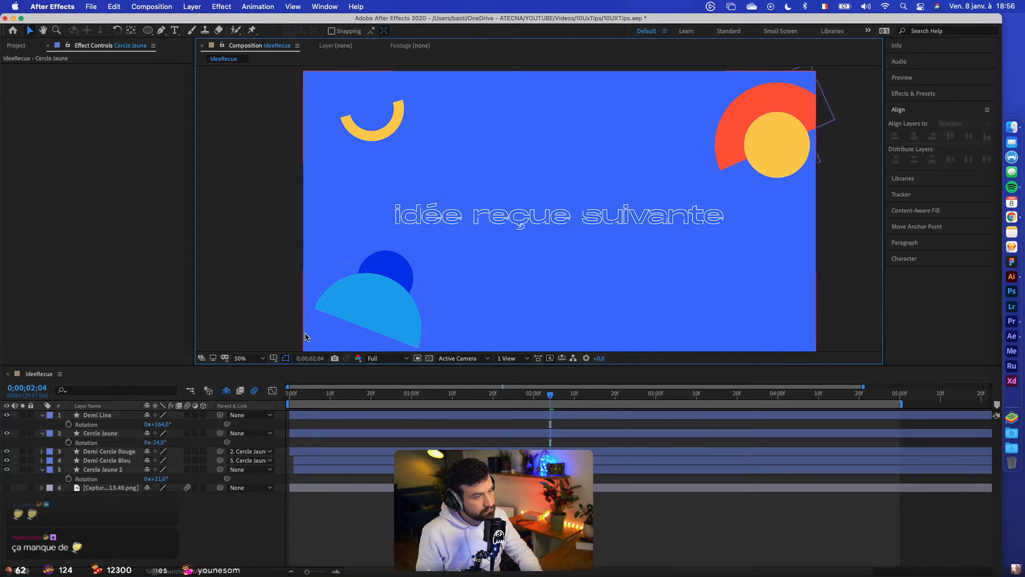
click(368, 283)
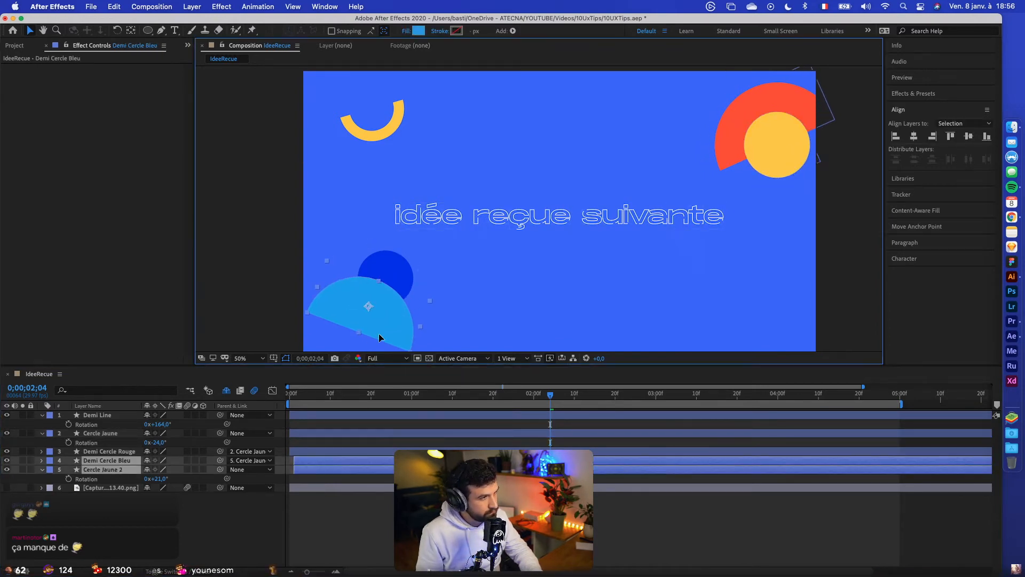
shift+click(117, 470)
click(117, 512)
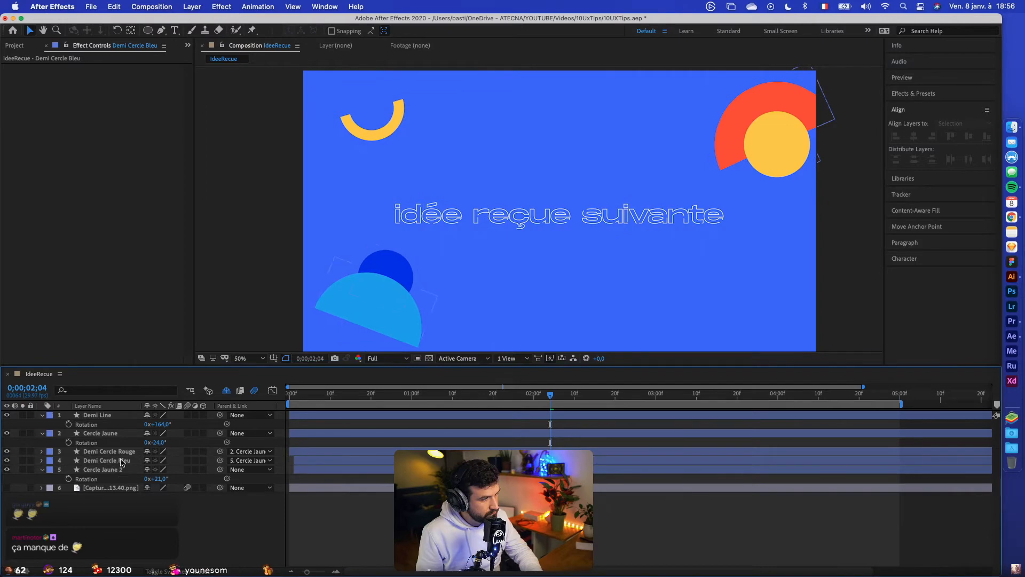
Scale the dark blue circle with its attached half-circle to 92% and move the pair into the lower-left corner, partly outside the frame
click(122, 462)
key(s)
click(118, 479)
key(s)
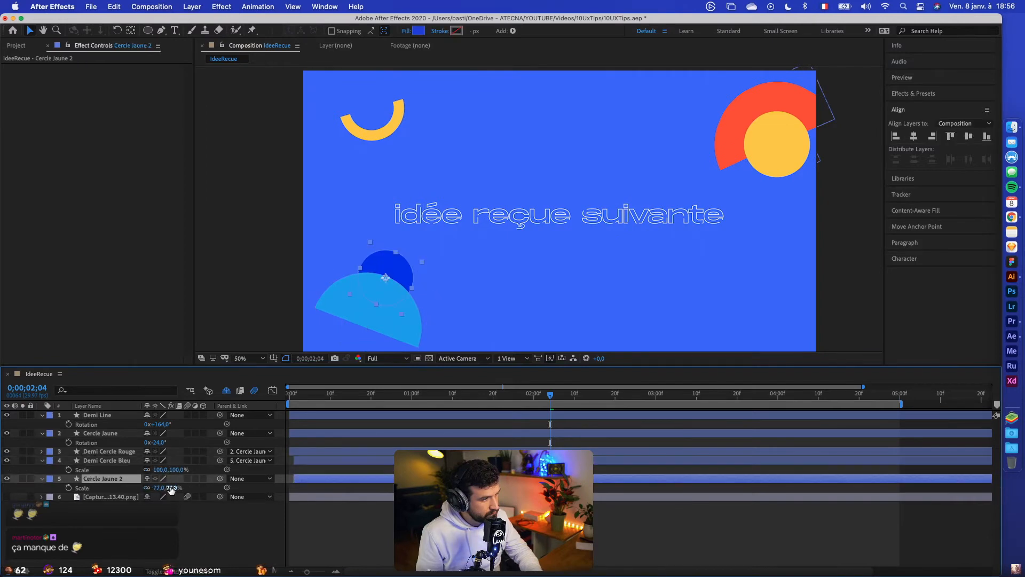
drag(171, 489, 190, 483)
drag(399, 262, 377, 290)
click(246, 186)
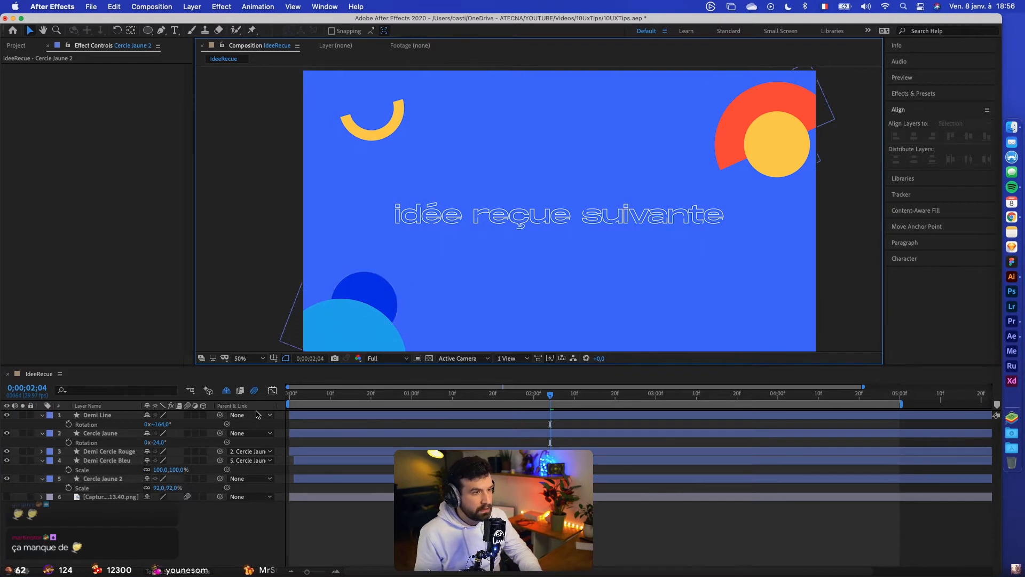
Check the reference screenshot, hide it again, and place a duplicate of Cercle Jaune in the composition's lower-right area
click(7, 497)
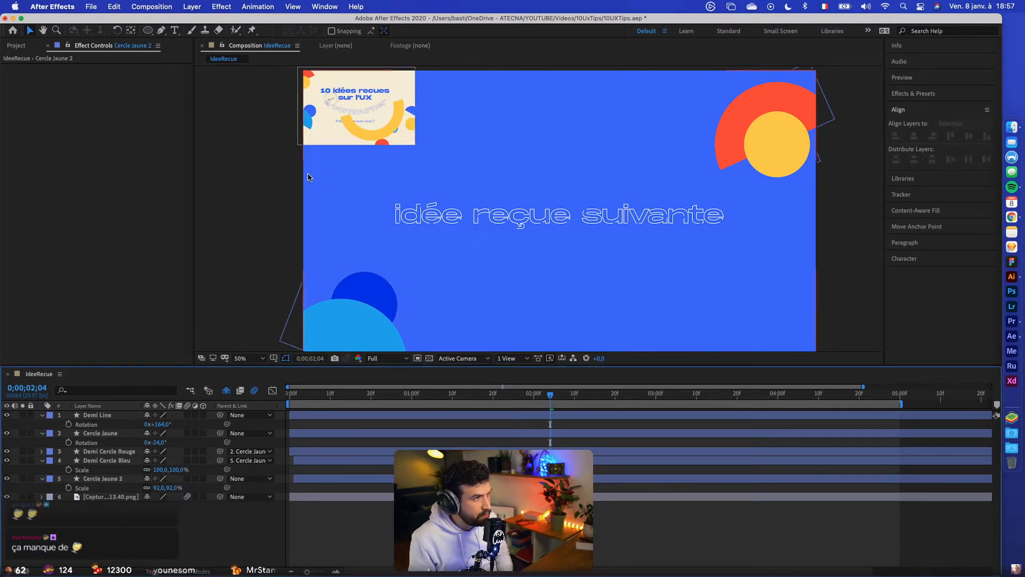
key(super+z)
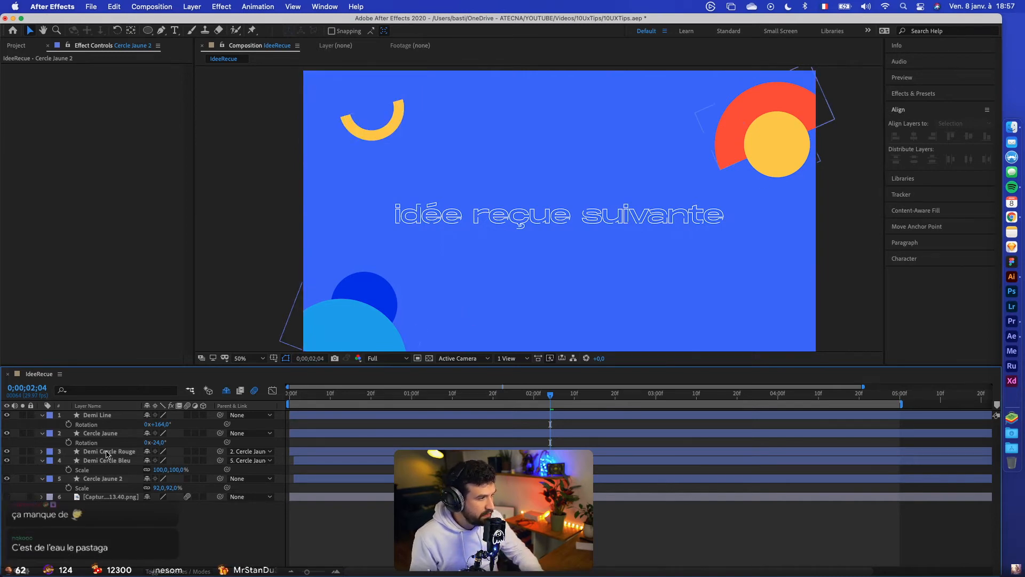
click(105, 434)
key(super+d)
drag(801, 157, 728, 304)
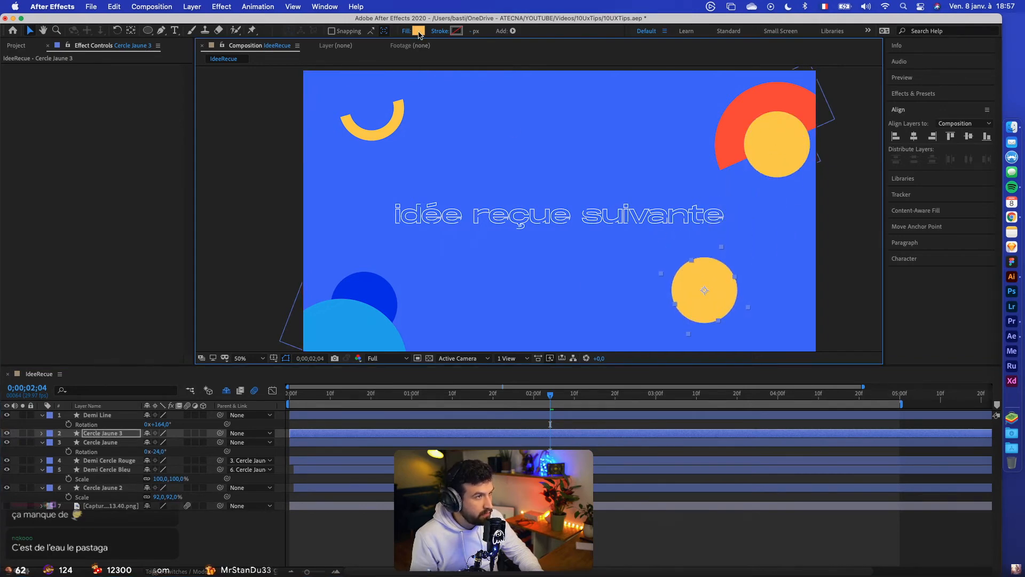
Fill the duplicated circle with the red sampled from the red half-circle
click(418, 31)
click(226, 141)
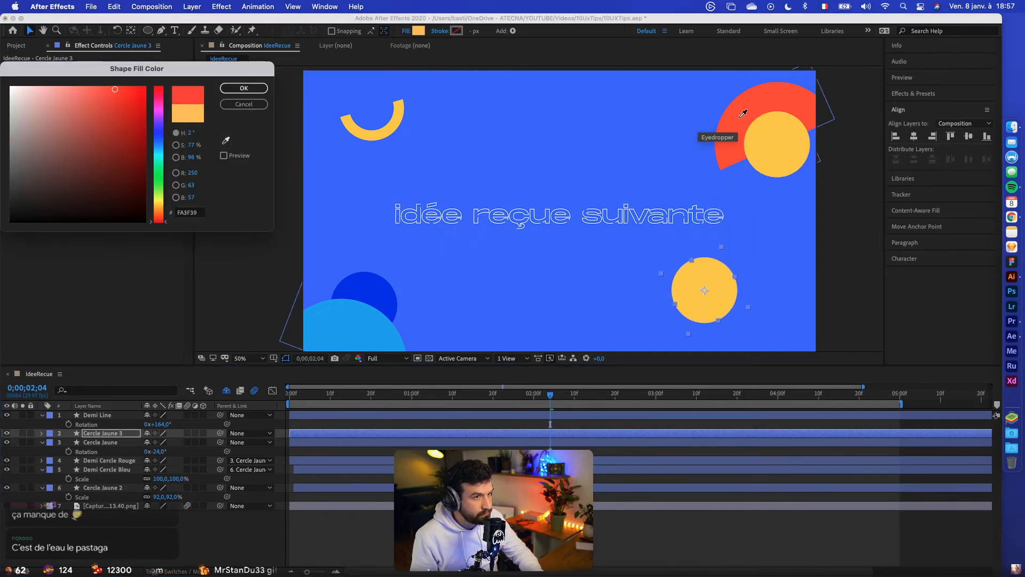
click(726, 134)
click(243, 88)
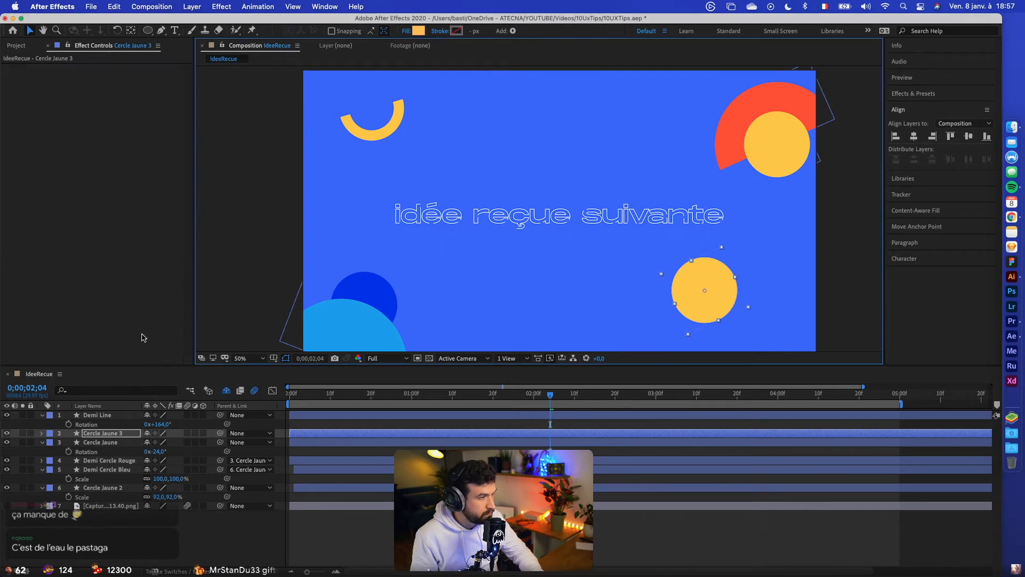
Rename the duplicated circle's layer as Cercle Rouge
click(105, 434)
key(Return)
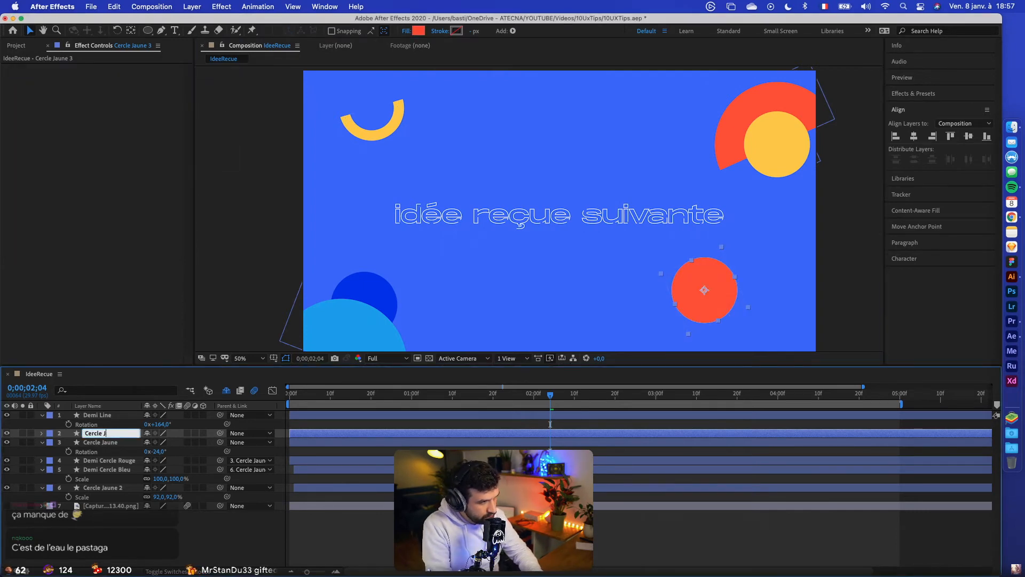
key(BackSpace)
text(Rouge)
key(Return)
Scale Cercle Rouge to 49% and shift it closer to the composition's right edge
key(s)
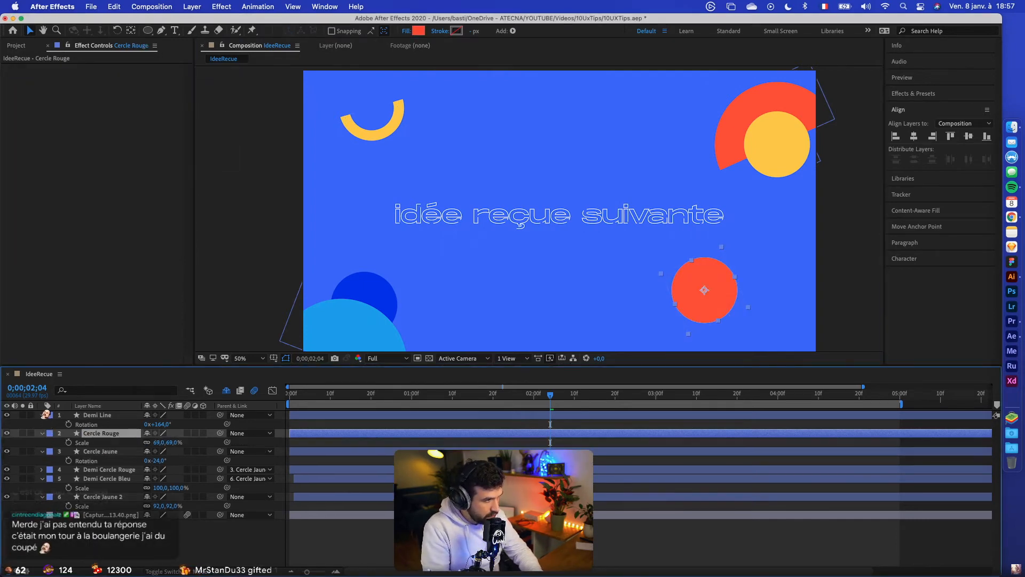
click(157, 443)
key(shift+Up)
key(shift+Down)
key(shift+Down)
key(shift+Down)
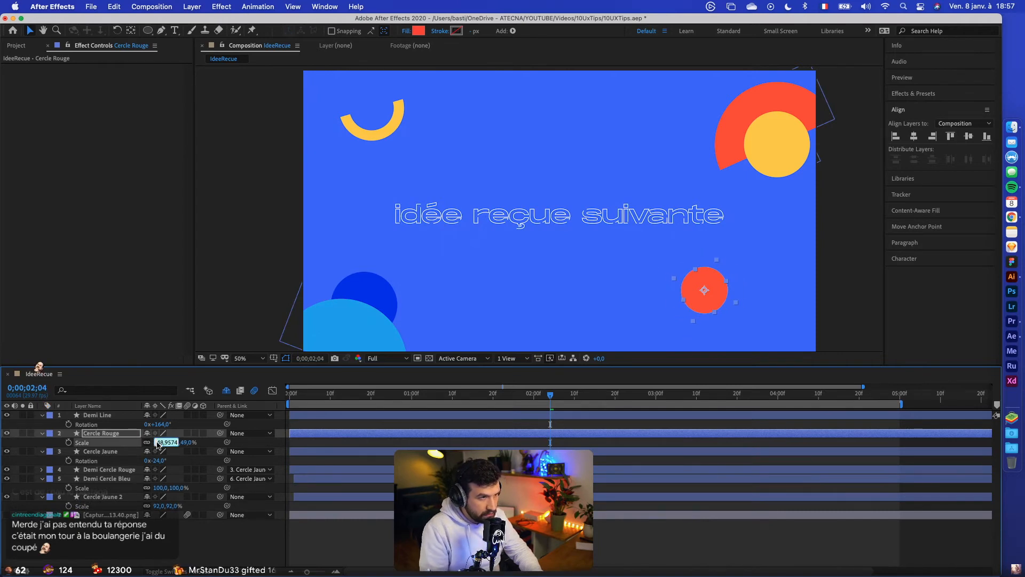
mouse_move(718, 294)
mouse_down()
mouse_move(756, 295)
mouse_move(735, 301)
mouse_up()
drag(473, 315, 758, 296)
click(831, 280)
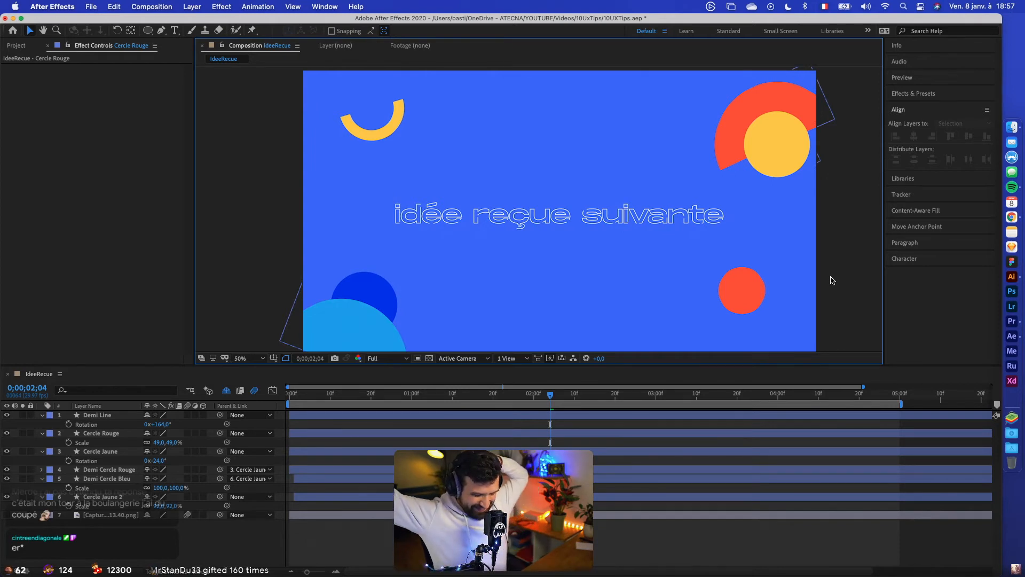
Review the overall layout at a smaller size and move the red circle slightly inward and down in the lower-right area
key(comma)
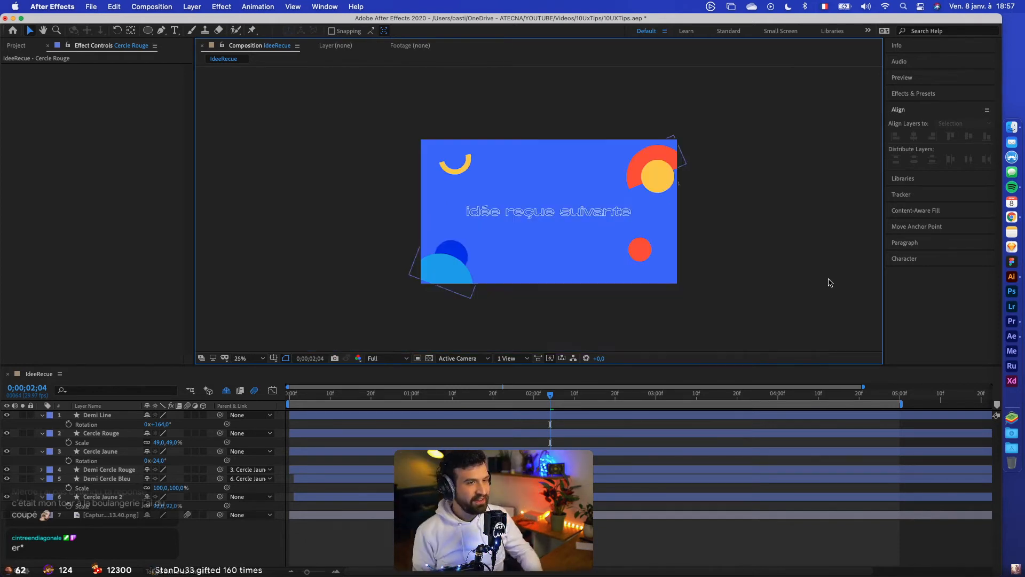
key(comma)
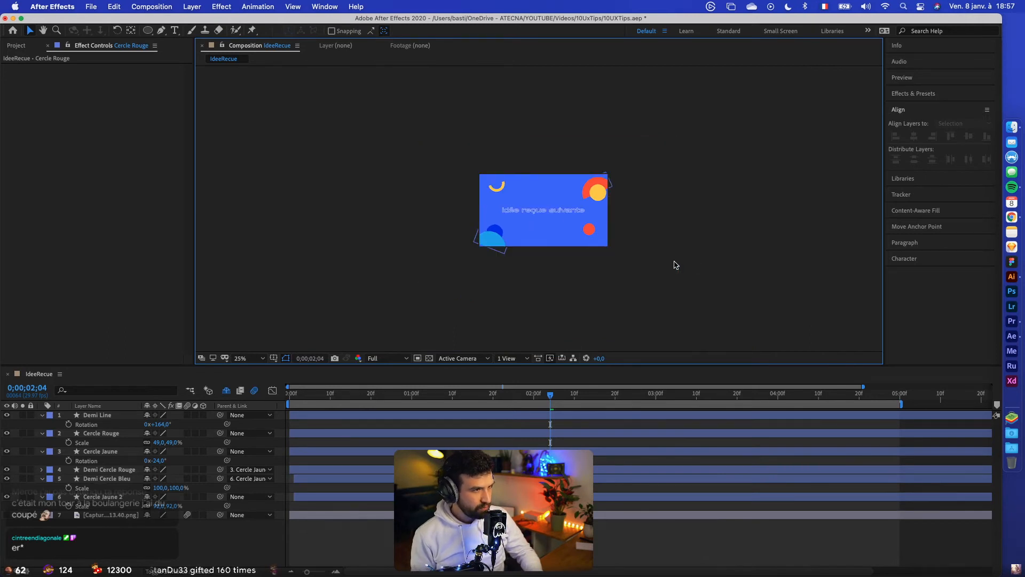
key(period)
key(period)
key(comma)
key(period)
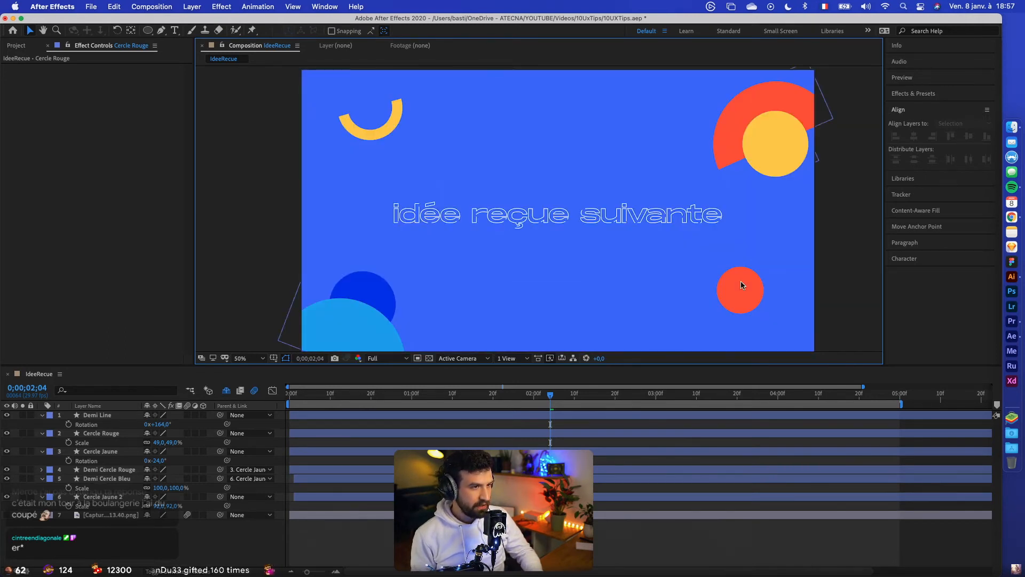
click(741, 285)
drag(742, 285, 697, 298)
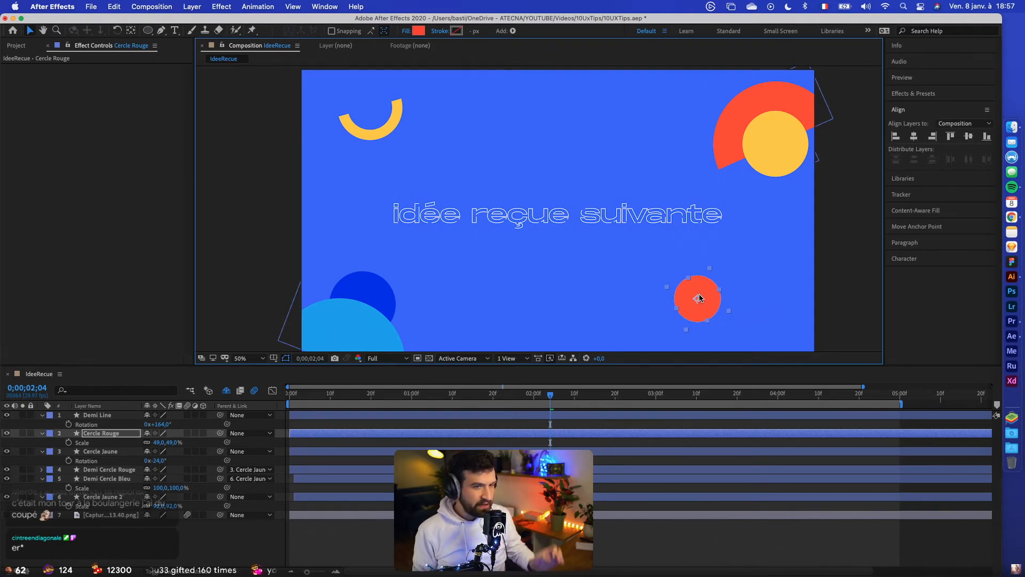
Collapse the open properties of all layers in the timeline
key(super+a)
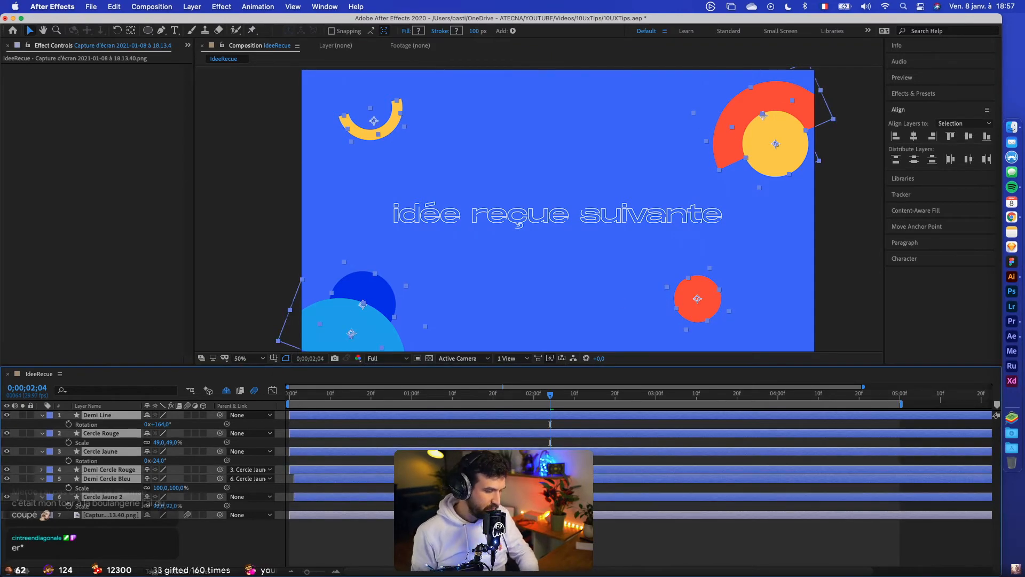
key(u)
click(132, 543)
Show the reference screenshot layer to compare its decoration with the current composition
click(694, 298)
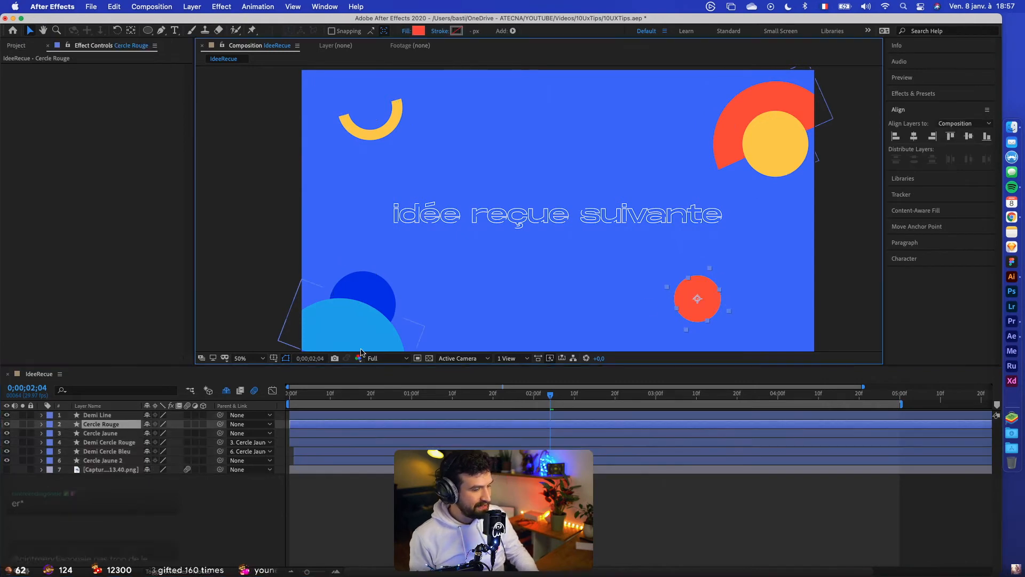
click(7, 470)
click(7, 470)
click(7, 469)
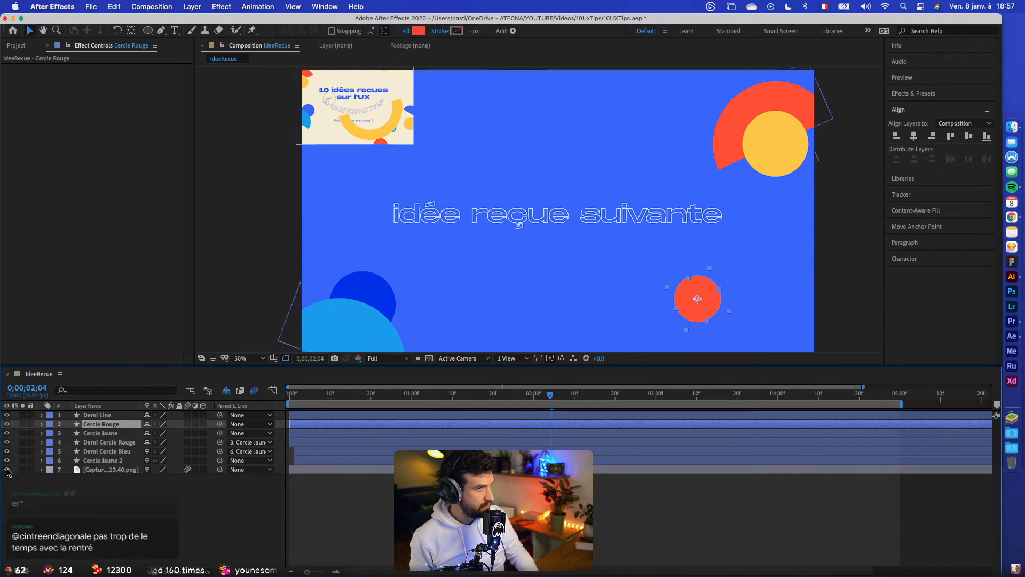
Hide the reference screenshot layer and try the red circle beside the lower-left blue shapes with the yellow arc in the lower-right area
click(7, 469)
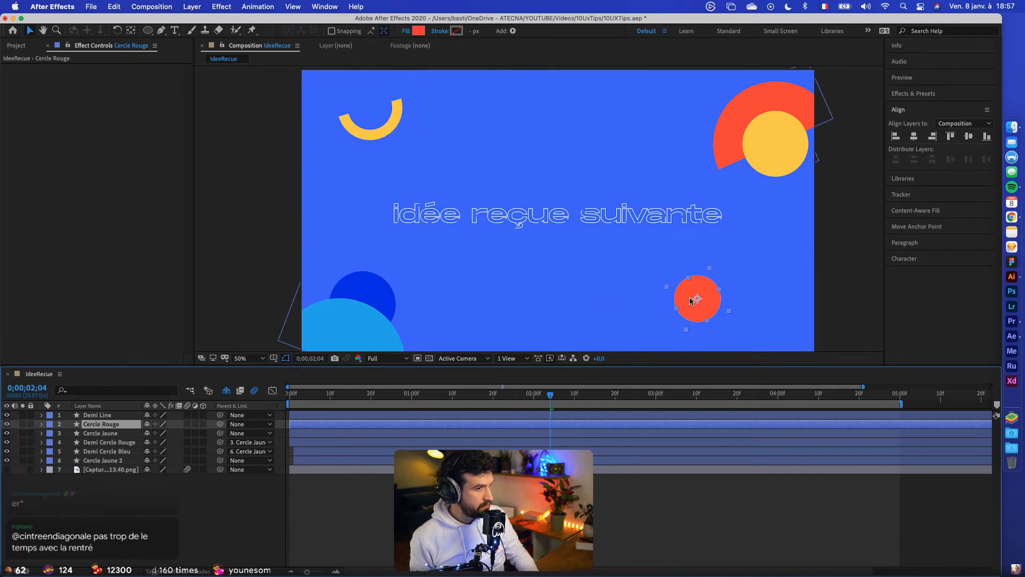
drag(688, 299, 466, 275)
key(Return)
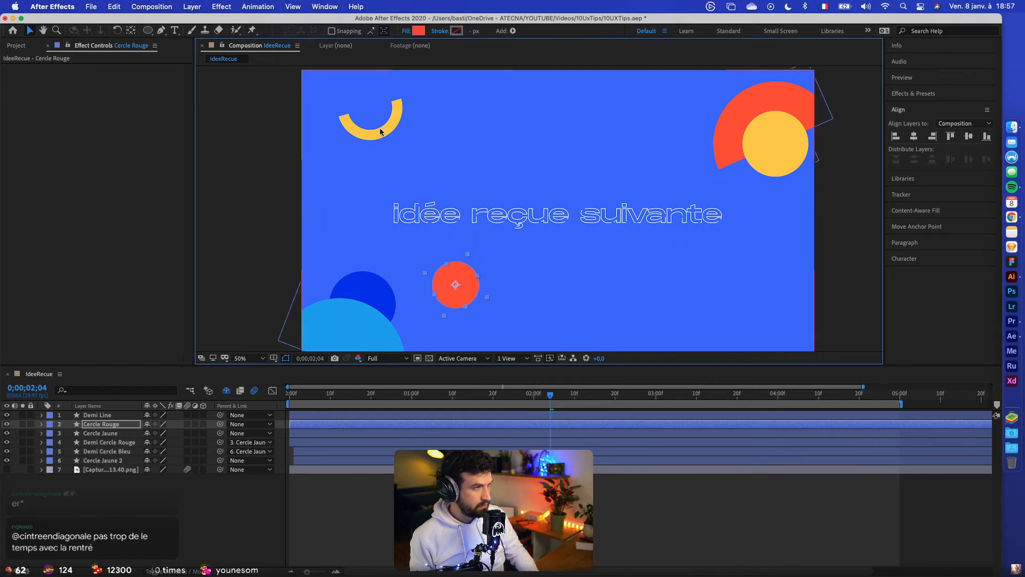
drag(380, 131, 740, 318)
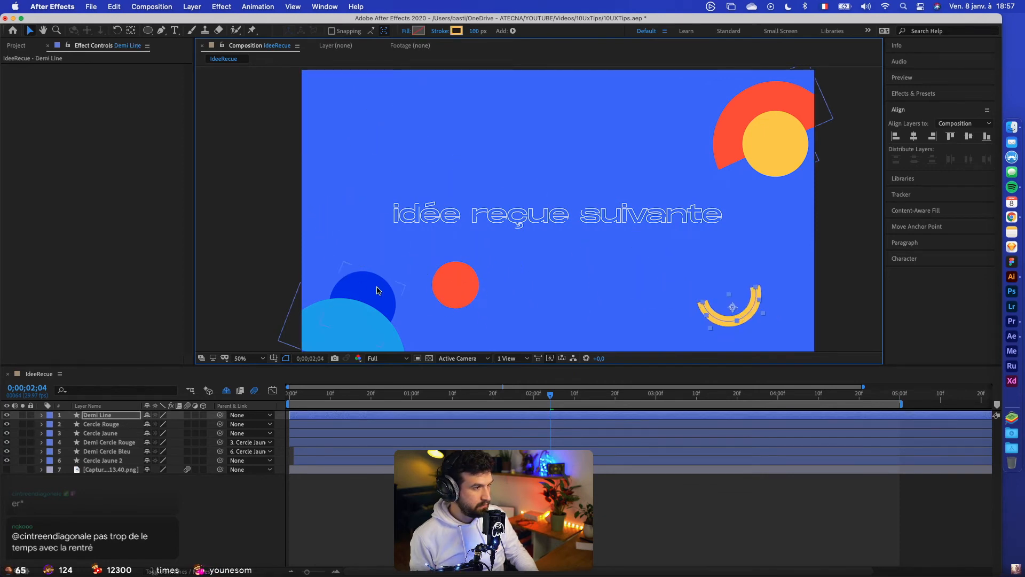
Move the blue circle pair to the lower-right area, and group the red circle with the overlapping yellow arc in the upper-left corner
drag(377, 290, 483, 117)
drag(456, 284, 377, 134)
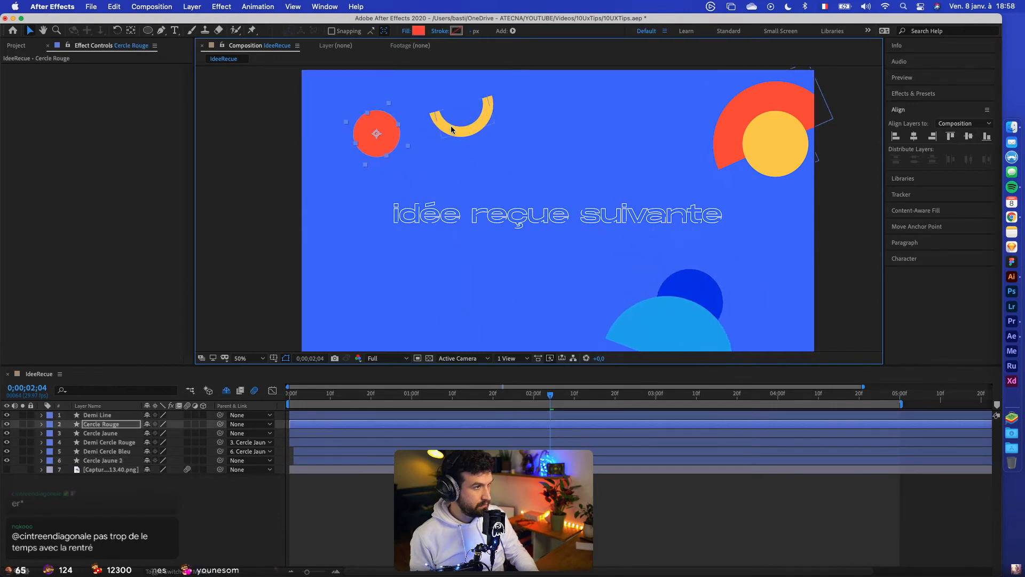
drag(450, 126, 341, 100)
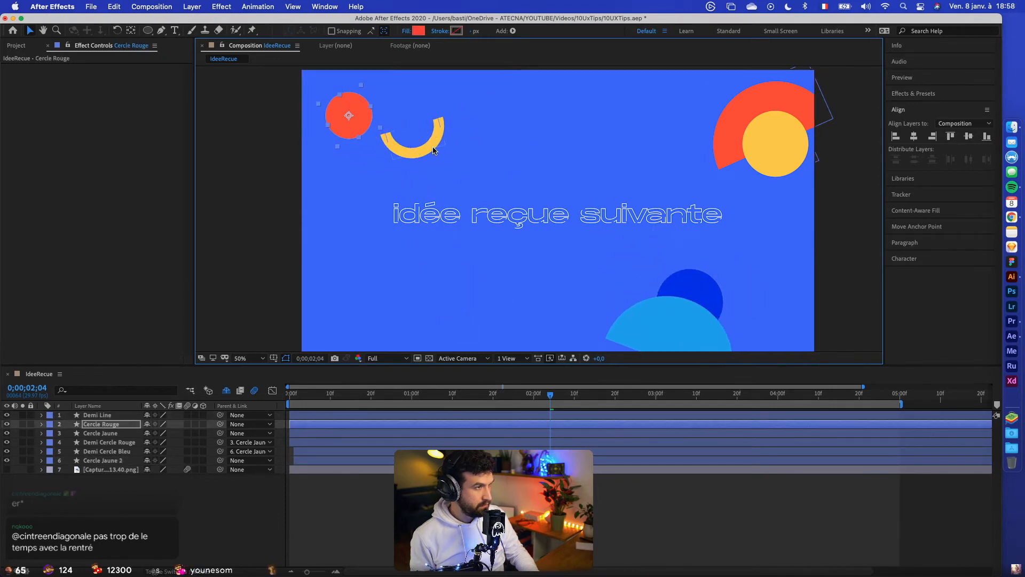
drag(434, 151, 410, 130)
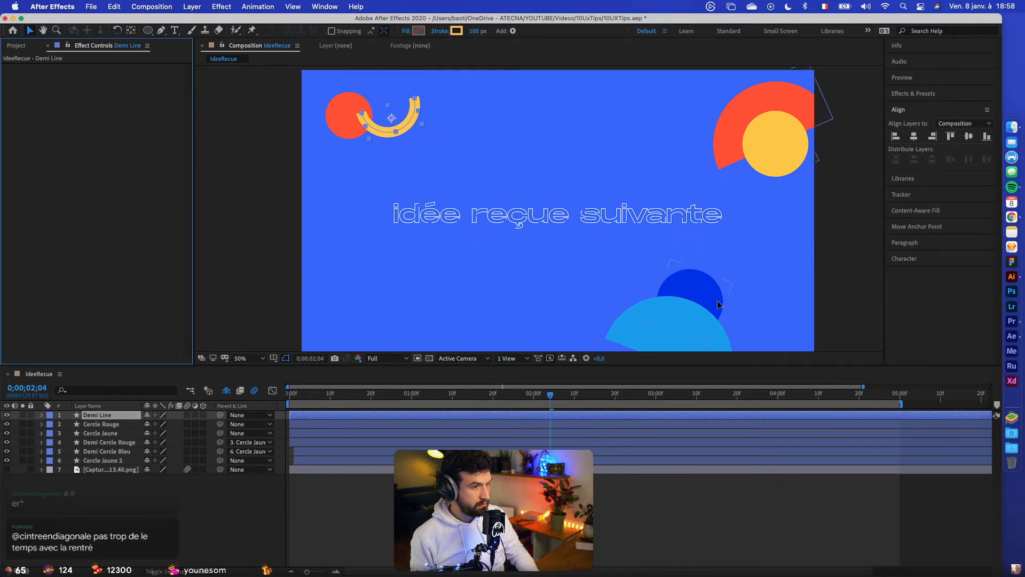
drag(717, 302, 725, 294)
click(831, 241)
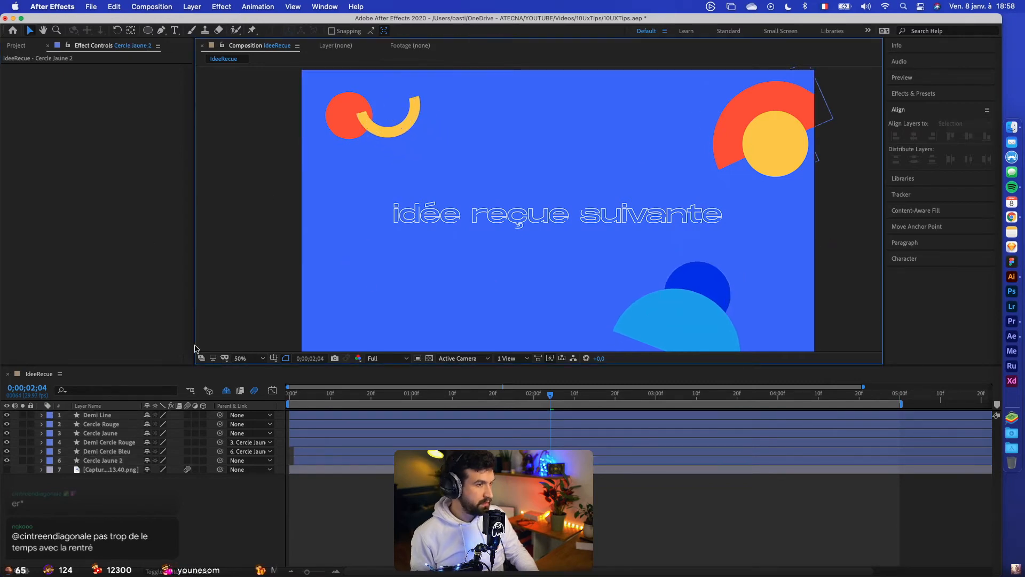
Duplicate the yellow arc, place an enlarged copy in the lower-left corner and set its rotation to 58°
click(388, 135)
key(super+d)
drag(388, 134, 411, 258)
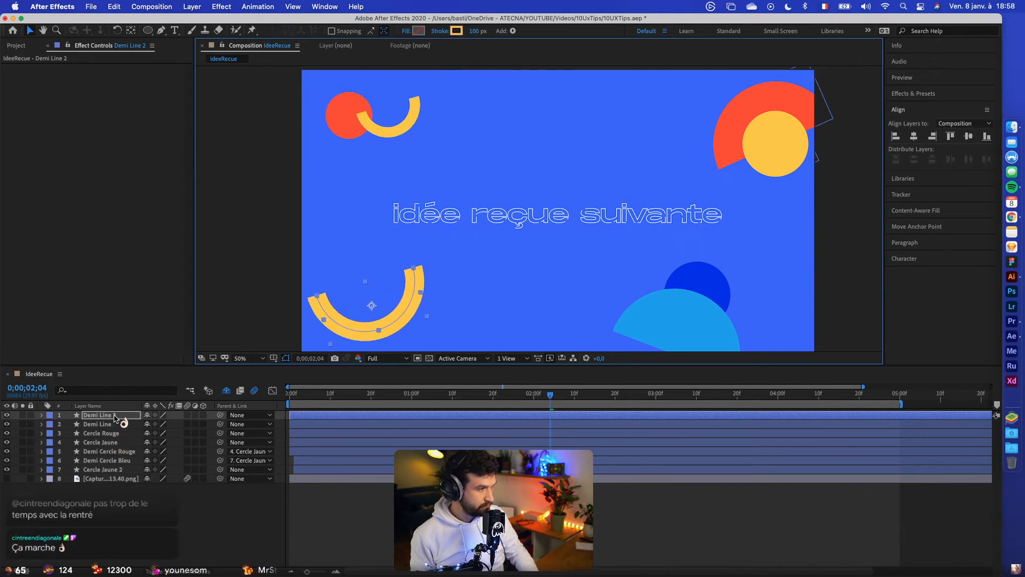
click(114, 416)
key(r)
drag(163, 424, 109, 424)
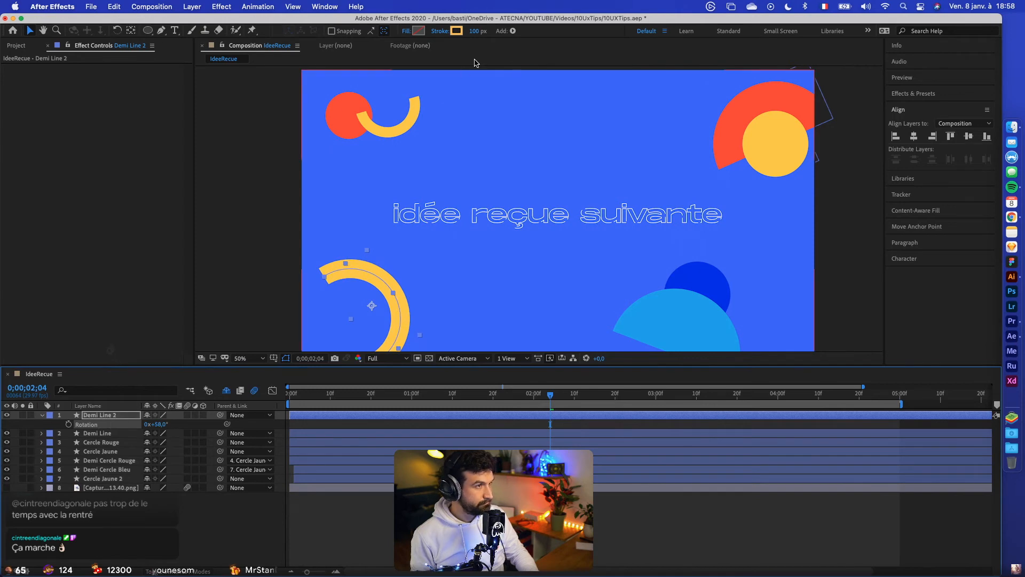
Recolour the copied arc's stroke with the half-circle's light blue, 27A4E6, and place it smaller near the composition's left edge
click(457, 31)
click(227, 140)
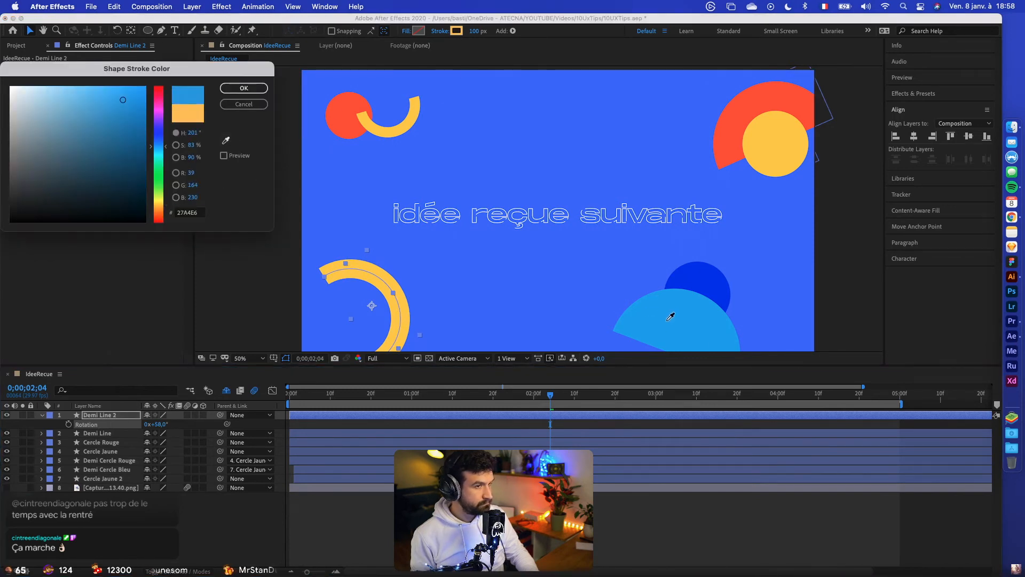
click(241, 88)
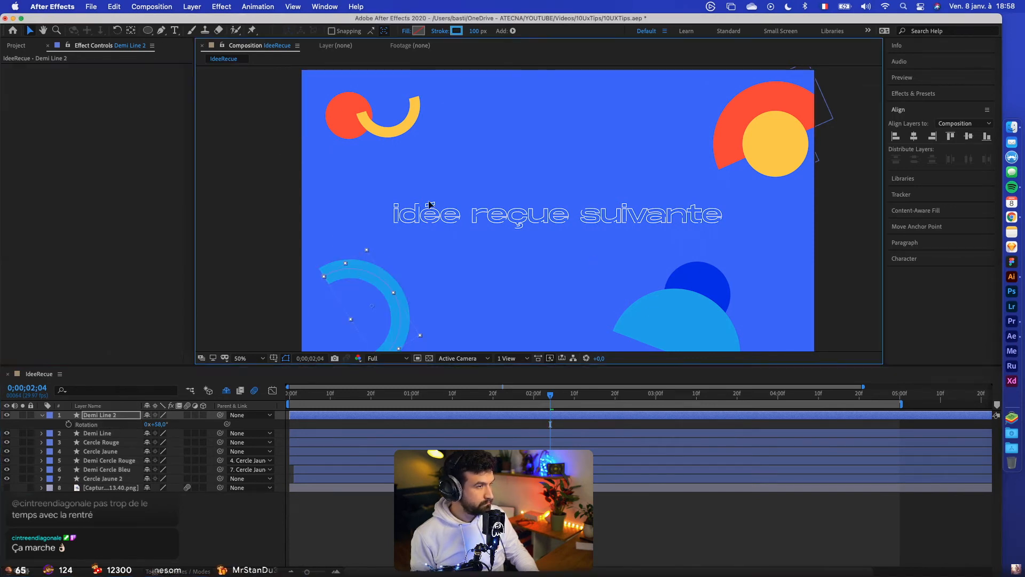
mouse_move(361, 267)
mouse_down()
mouse_move(523, 76)
mouse_move(529, 95)
mouse_move(387, 286)
mouse_move(345, 252)
mouse_up()
Swap the two right-hand groups, moving the blue pair to the upper right and the yellow-and-red pair to the lower right
click(703, 294)
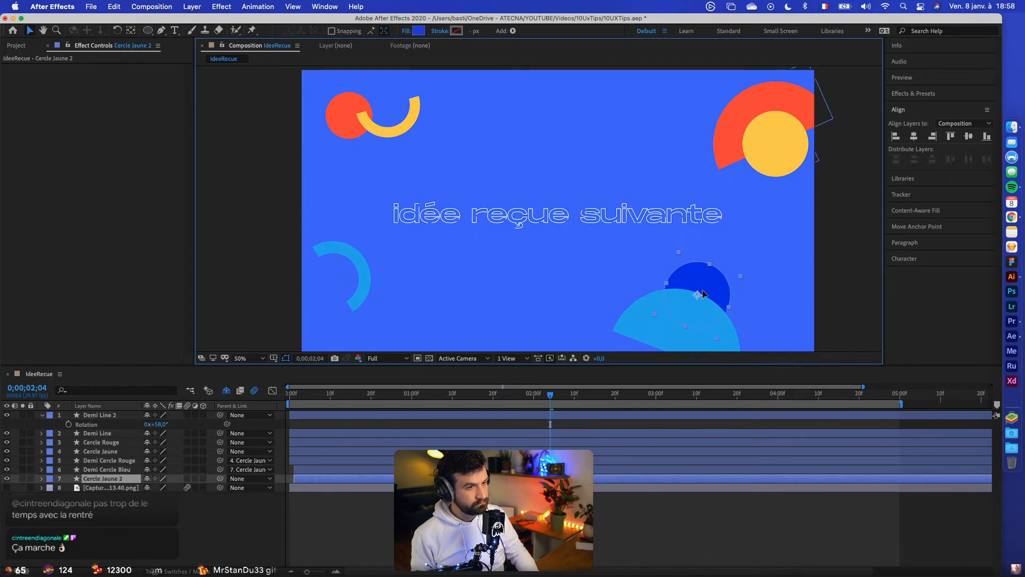
drag(701, 323, 723, 93)
drag(782, 143, 738, 310)
drag(745, 80, 765, 106)
Set Cercle Jaune 2's rotation to -123° and shift both right-hand pairs slightly inward, cropping the yellow circle at the lower edge
key(r)
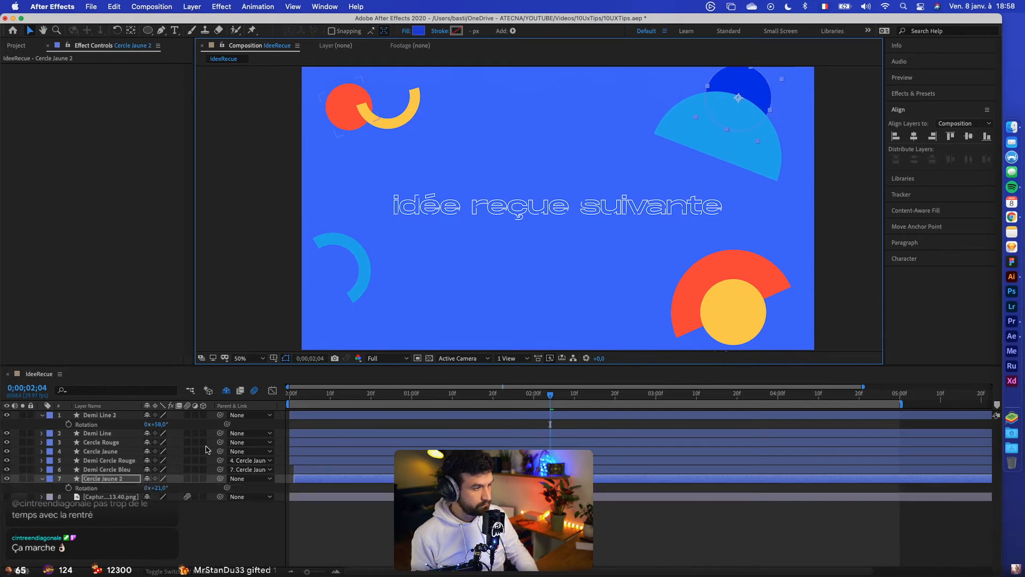
drag(159, 489, 650, 181)
drag(736, 111, 710, 151)
drag(732, 316, 687, 333)
click(831, 255)
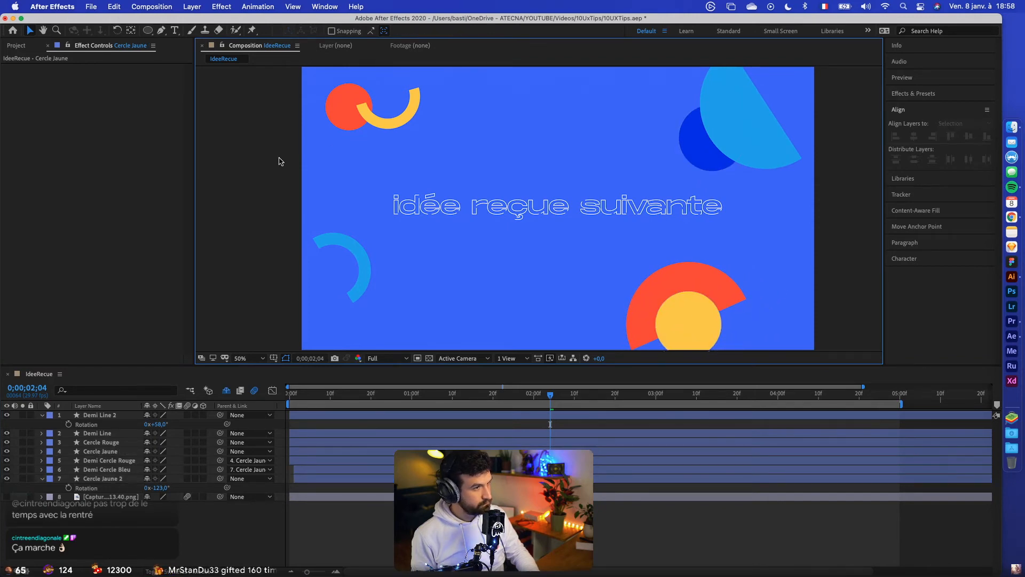
Review the overall layout at a reduced size and fit the composition in the viewer
scroll(279, 162, down, 5)
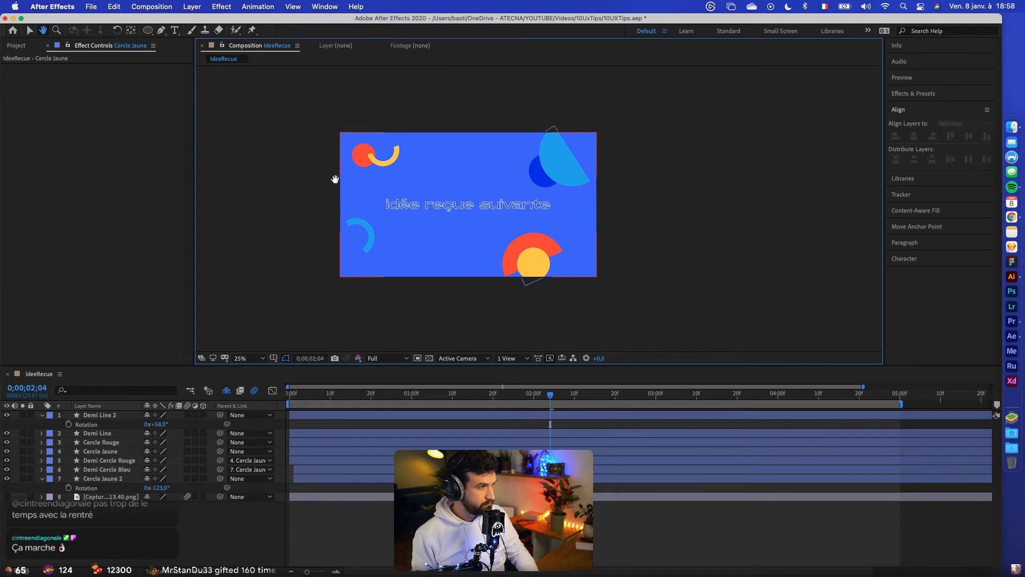
scroll(347, 183, up, 3)
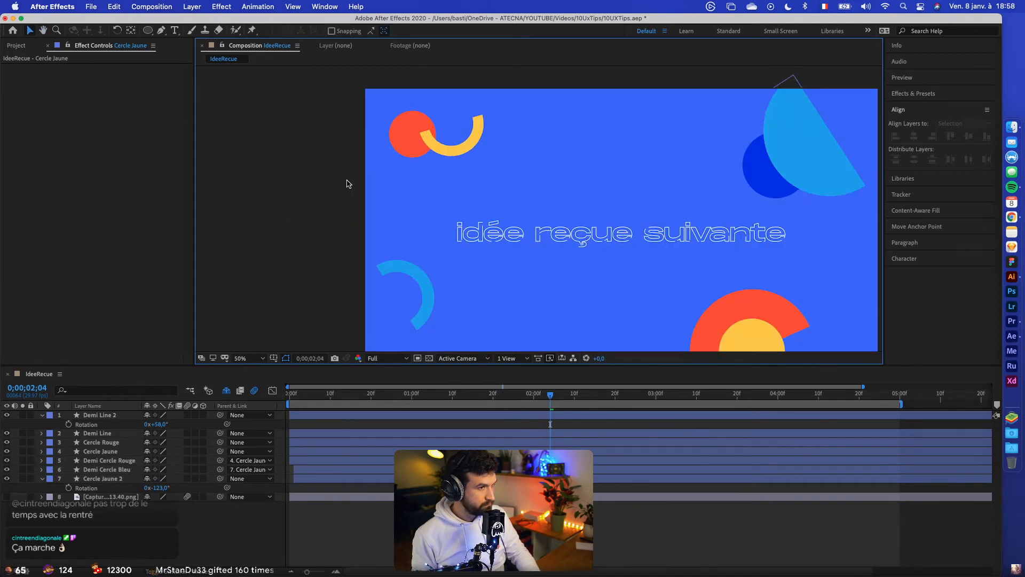
scroll(348, 183, down, 3)
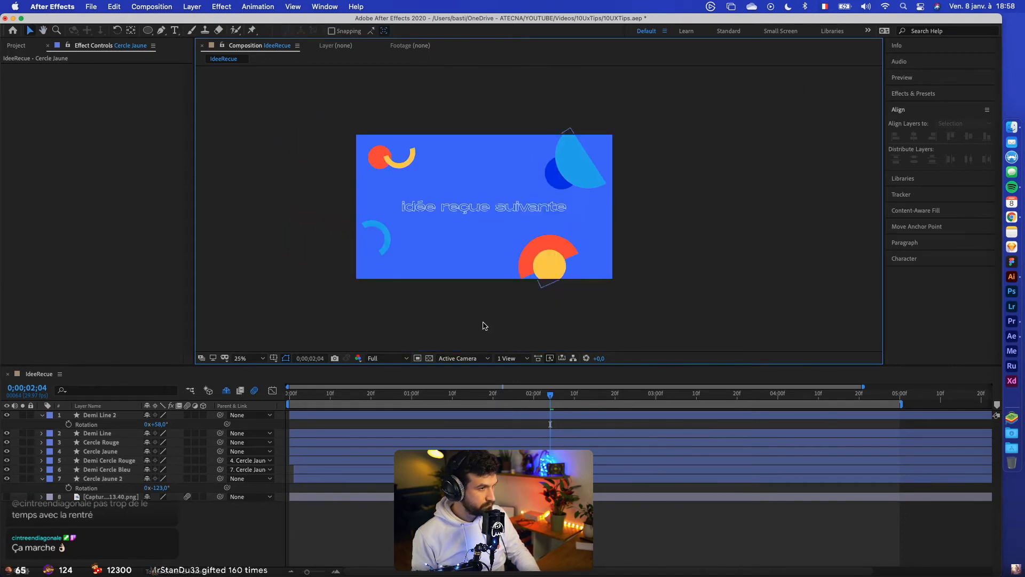
scroll(485, 325, up, 3)
click(253, 358)
click(257, 365)
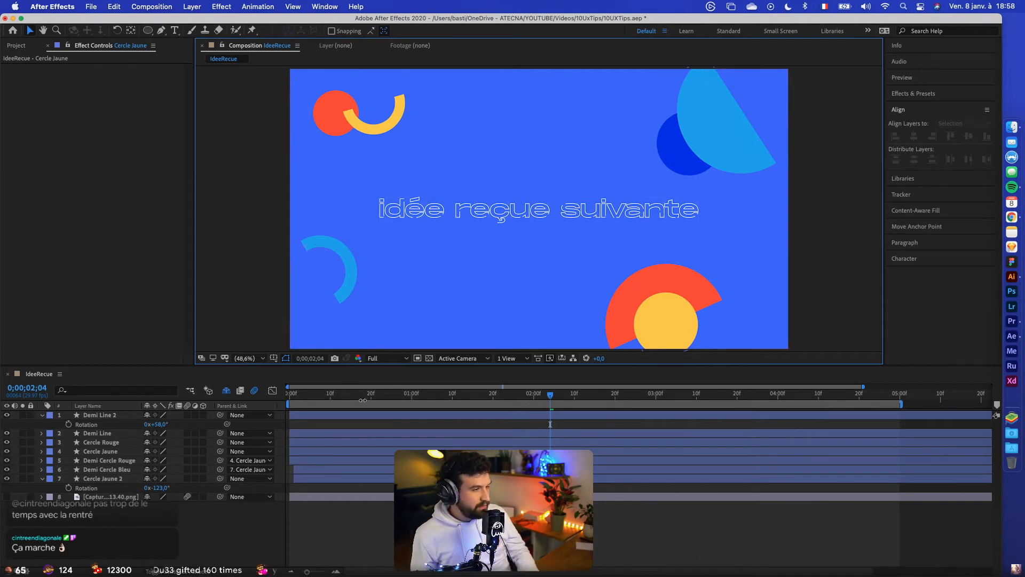
Collapse Demi Line 2's properties, briefly preview the composition, and move the yellow-and-red pair right and slightly up, fully inside the frame
click(42, 416)
key(space)
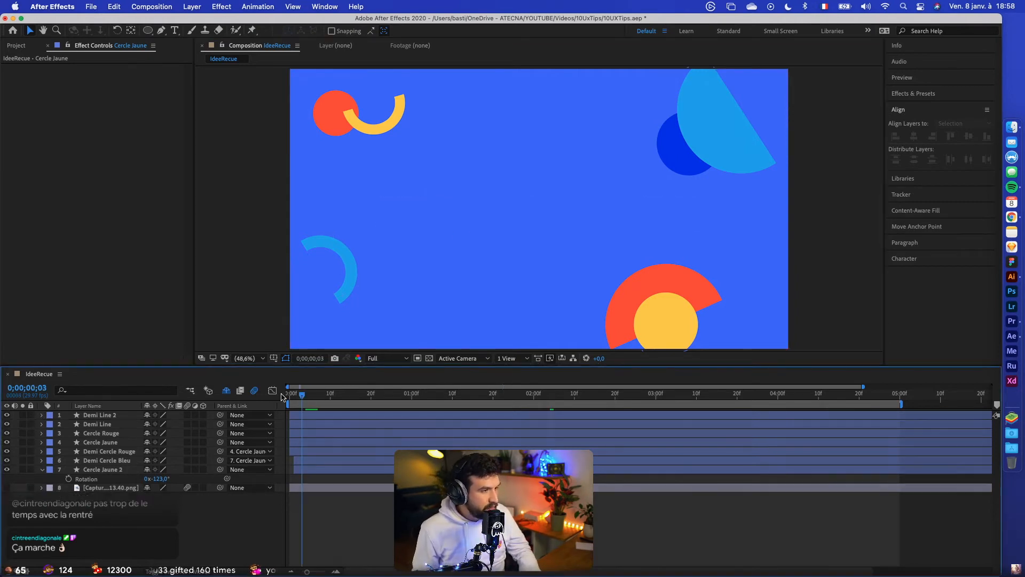
key(space)
drag(670, 324, 714, 313)
Replay the composition from the start to check how the title animation works with the surrounding shapes
drag(317, 394, 272, 398)
click(713, 142)
key(space)
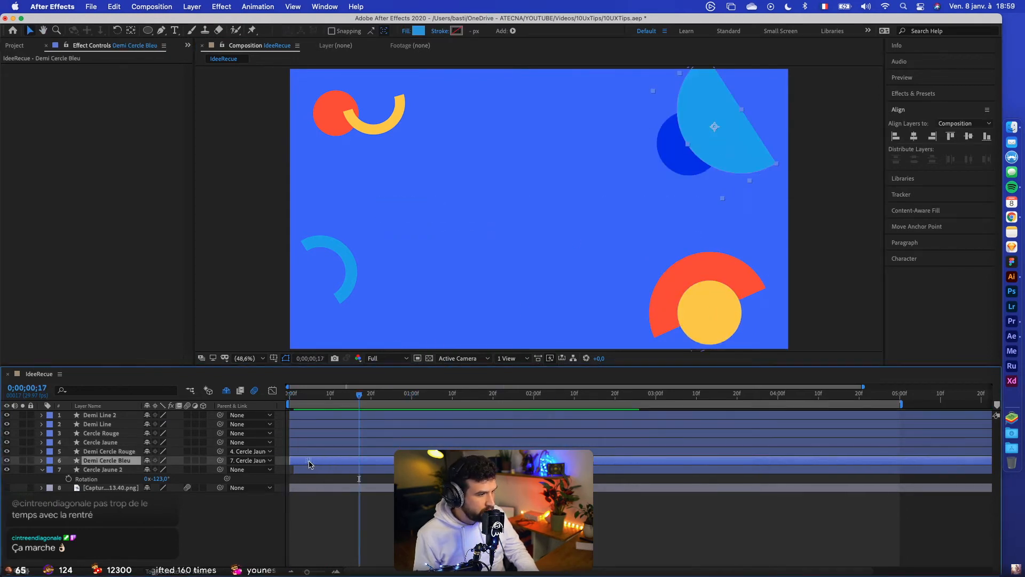
click(299, 470)
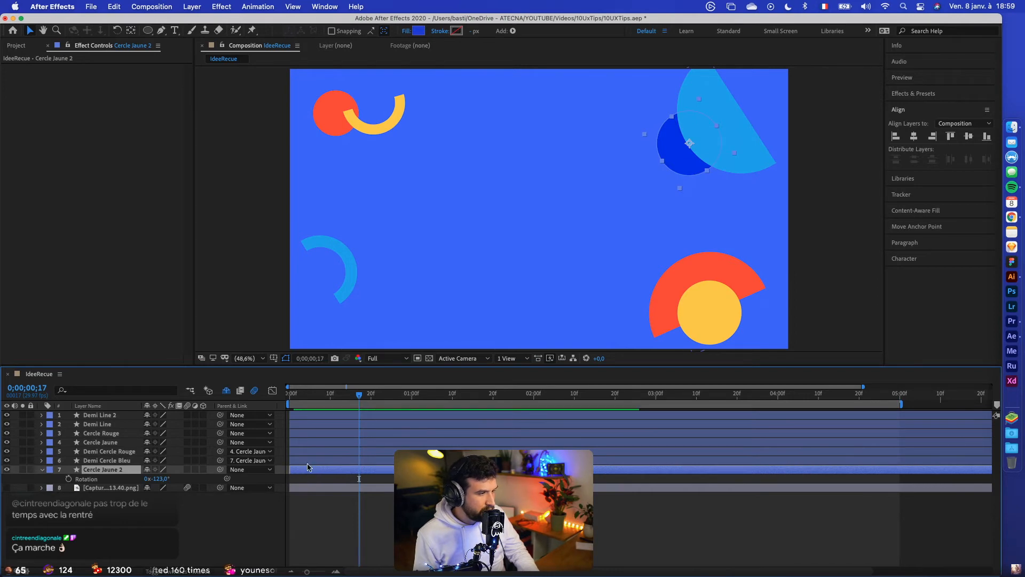
key(space)
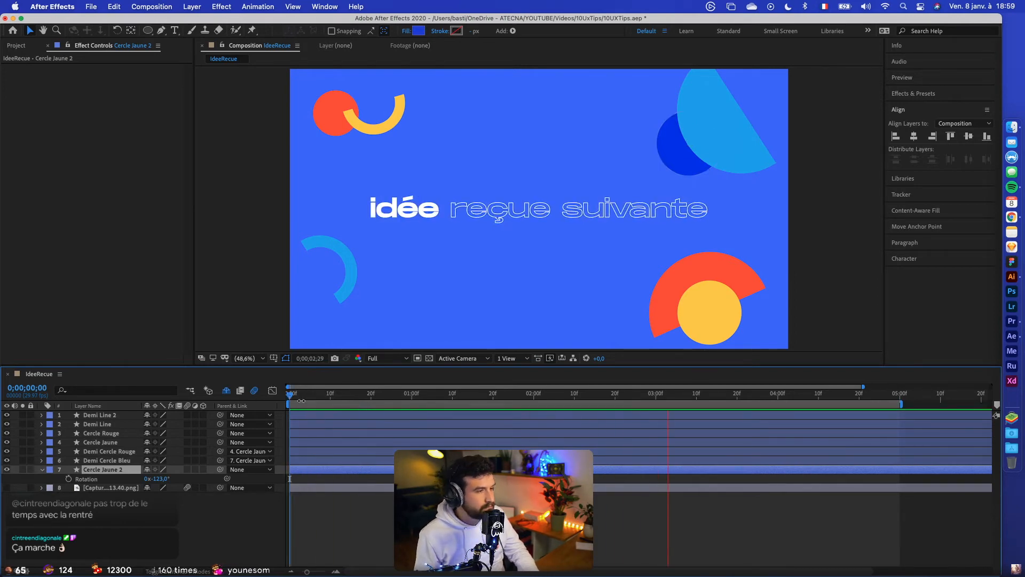
key(space)
key(space)
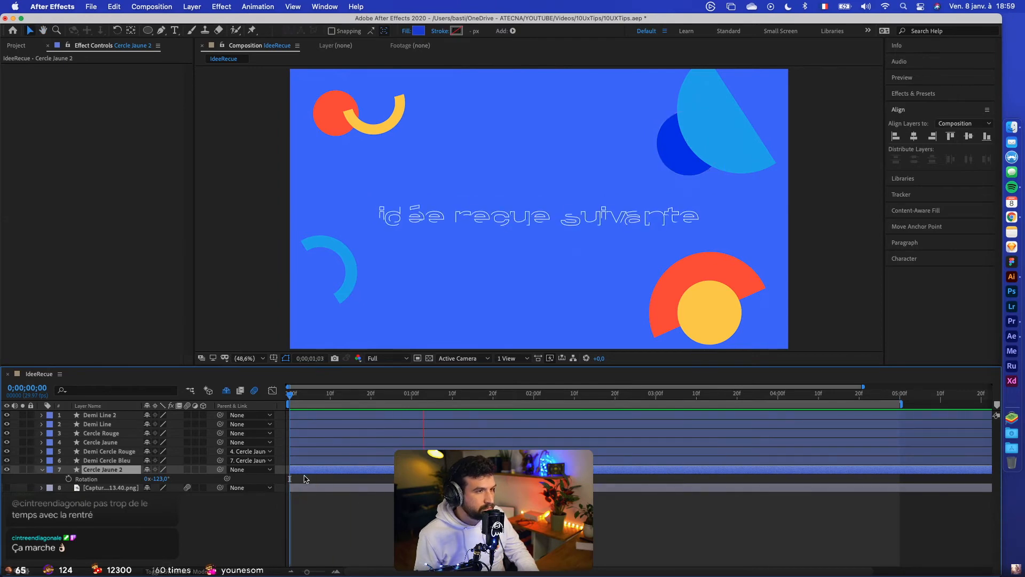
key(space)
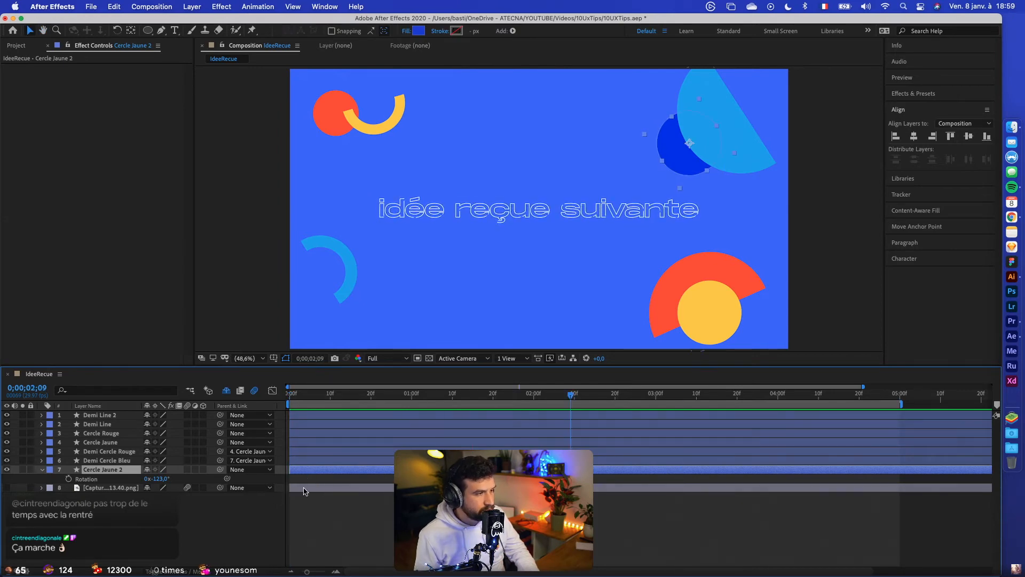
Reveal the hidden shy layers, create an adjustment layer and place it directly below Cercle Jaune 2
click(226, 391)
click(16, 46)
right_click(108, 256)
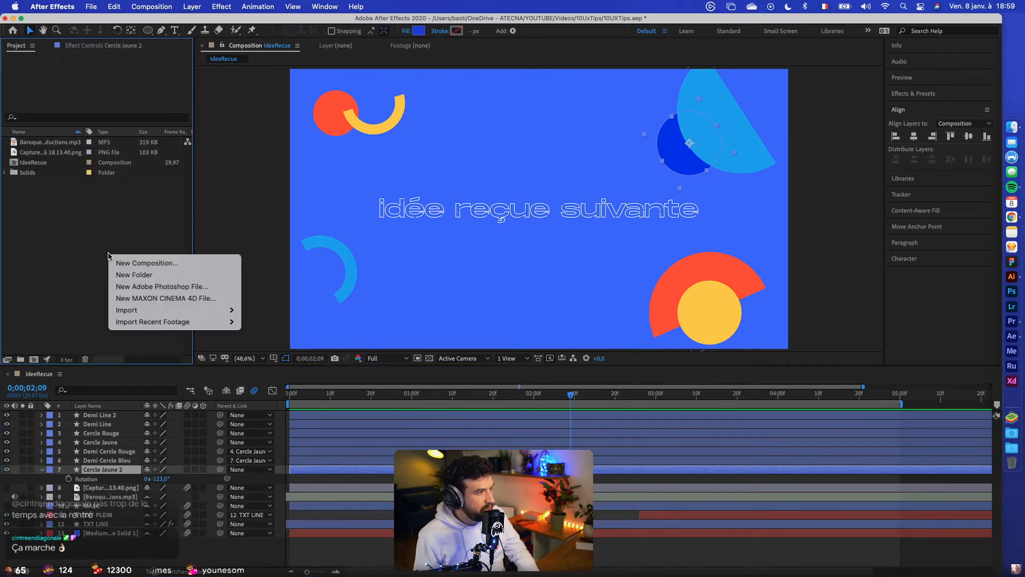
click(90, 251)
right_click(123, 442)
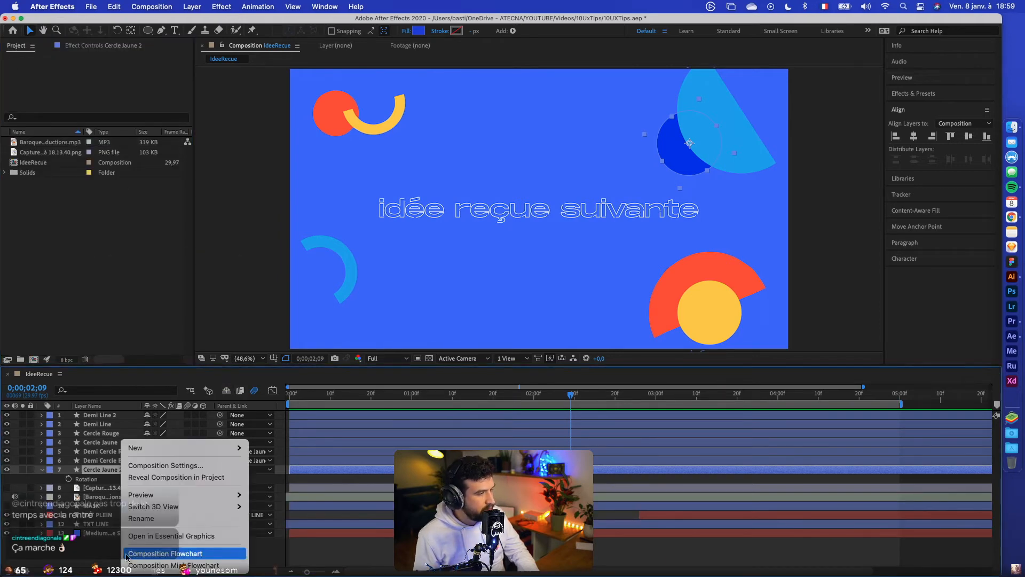
mouse_move(208, 448)
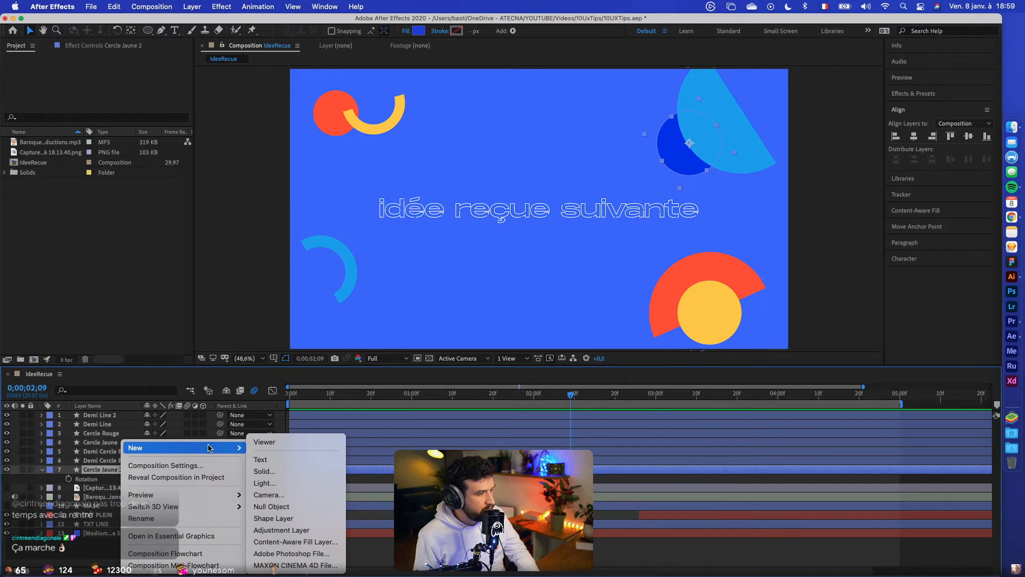
click(281, 530)
drag(112, 472, 114, 498)
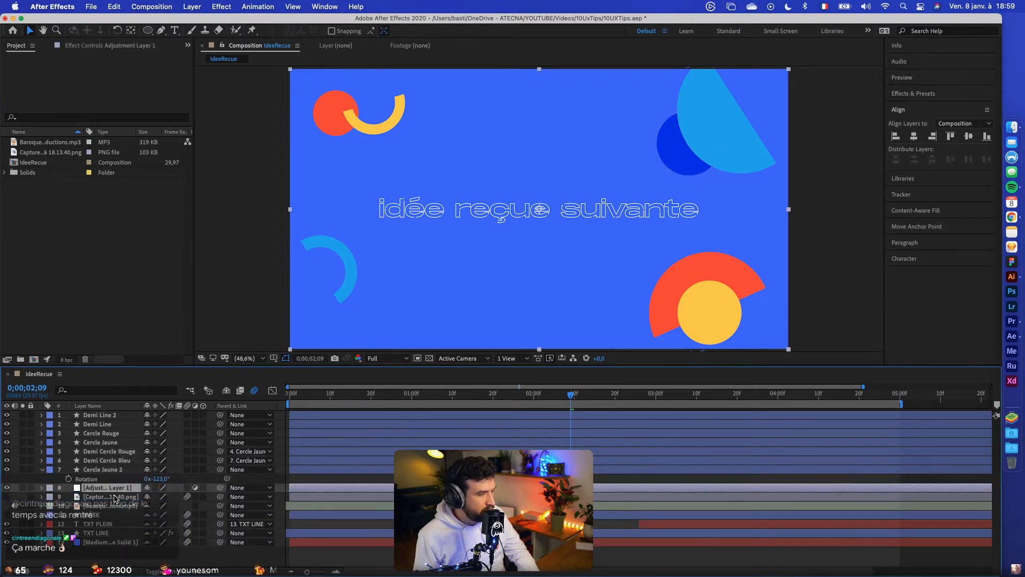
Find Gaussian Blur in the effects, apply it to the adjustment layer and enable keyframing for its Blurriness
click(911, 94)
click(914, 110)
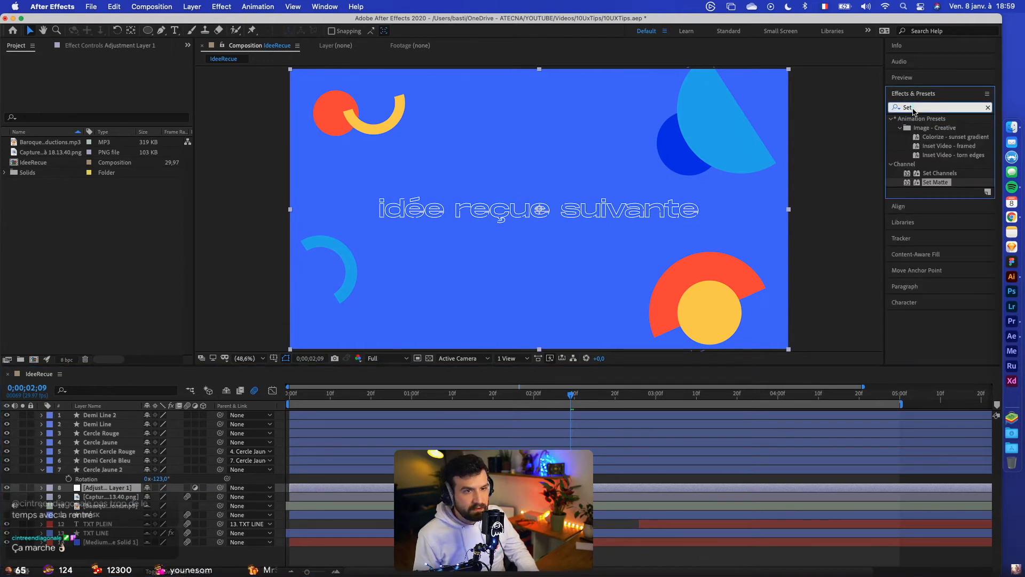
click(914, 110)
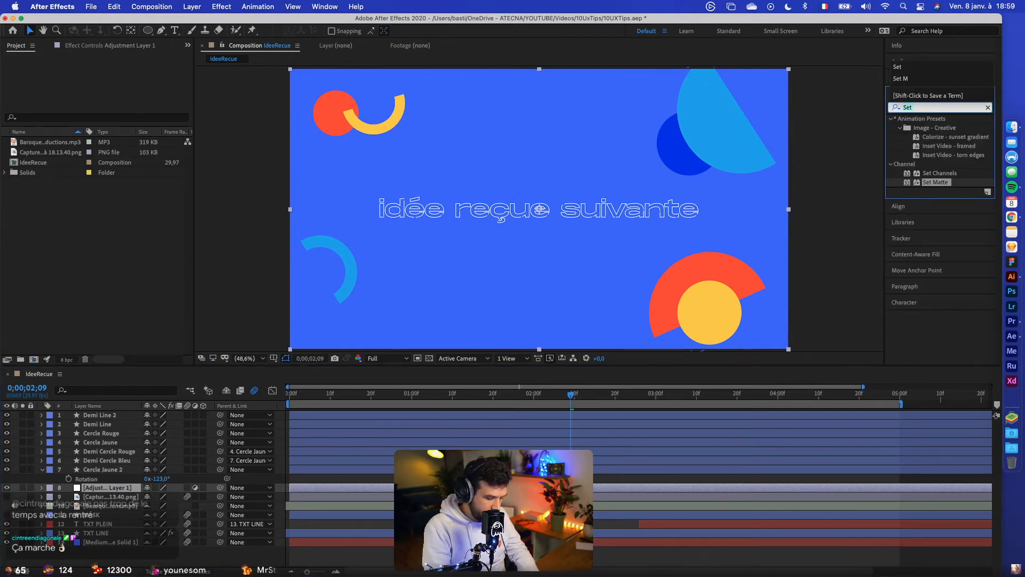
text(Gaussi)
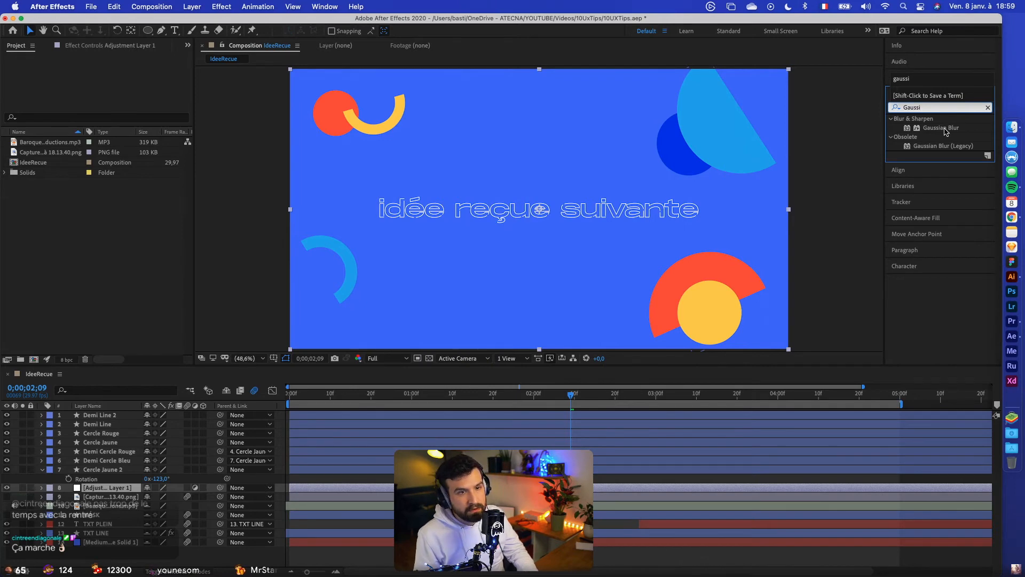
drag(944, 131, 602, 243)
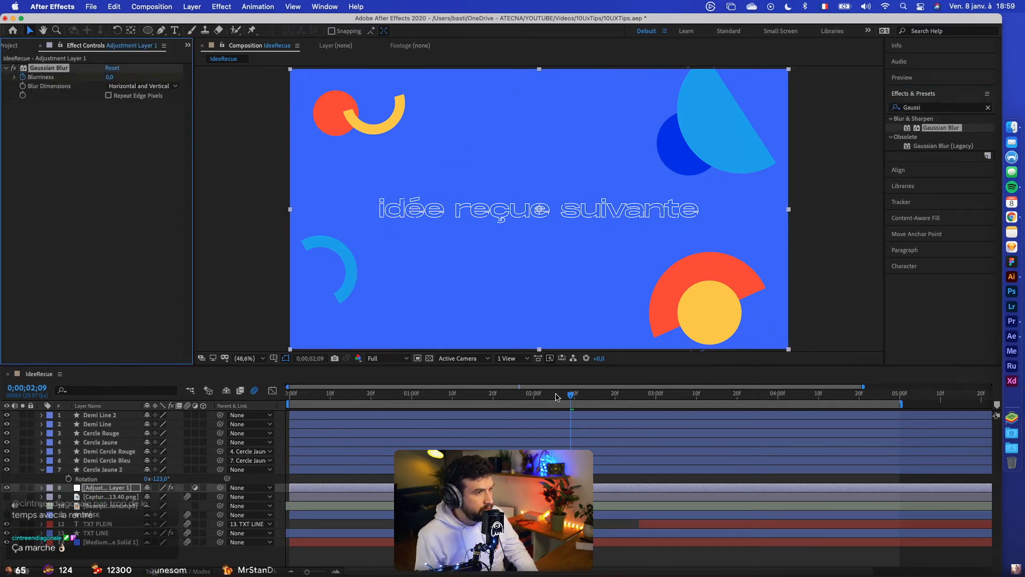
Reveal the adjustment layer's Blurriness property in the timeline and set it to 27.3 at 0;00;01;23
drag(572, 400, 445, 398)
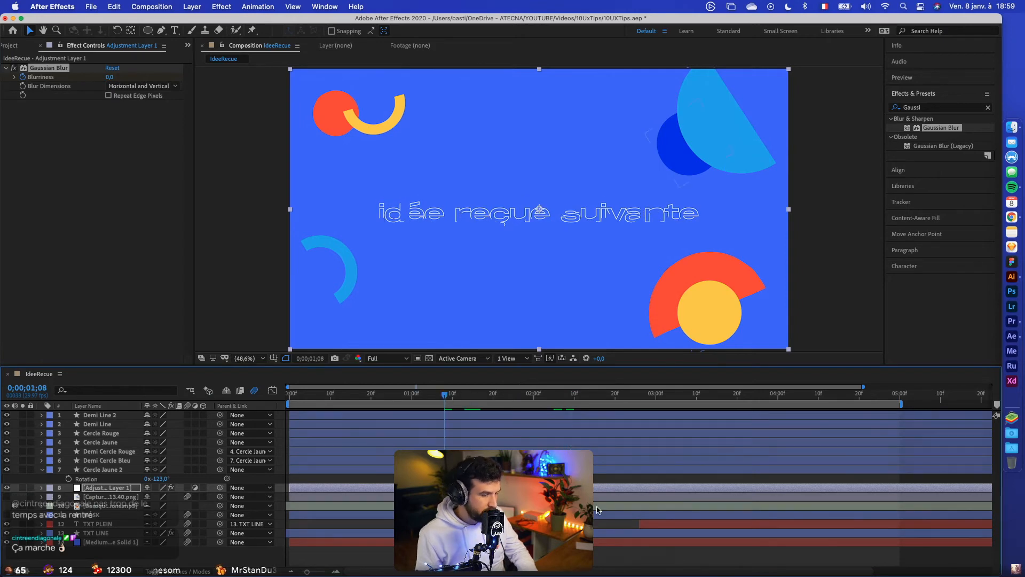
key(e)
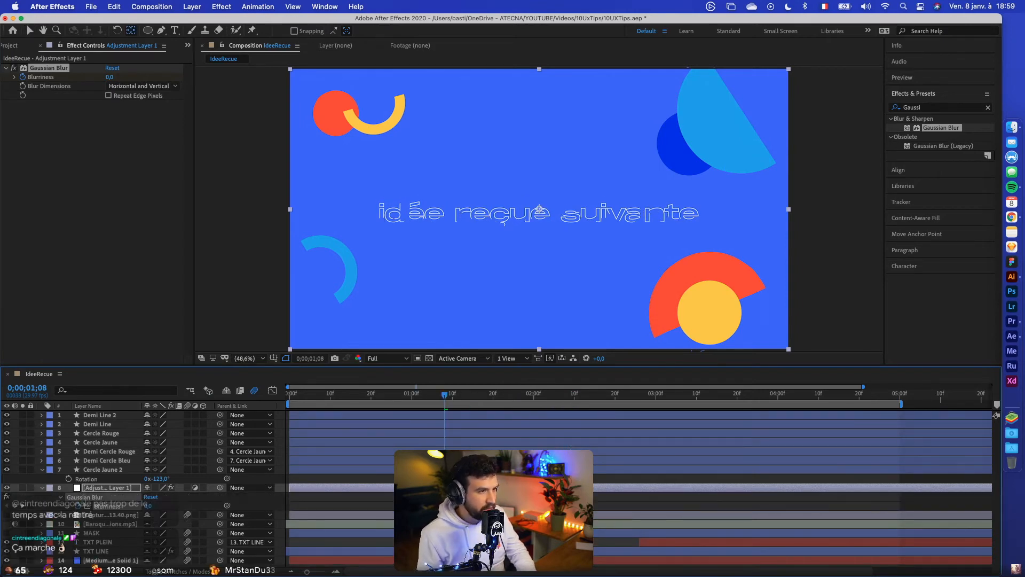
drag(414, 401, 506, 413)
drag(109, 77, 259, 83)
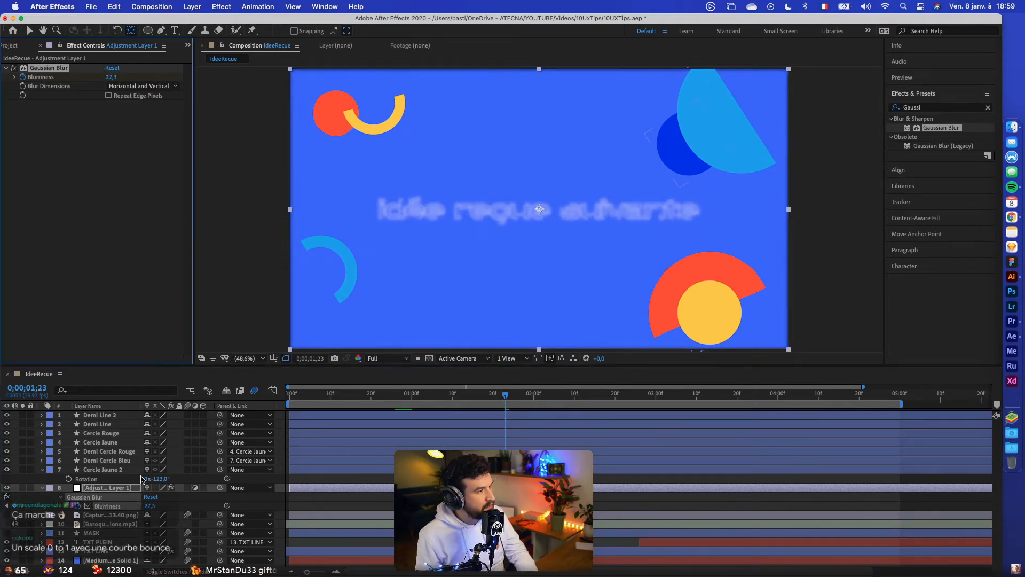
Move the adjustment layer to the top of the stack, then place the screenshot, audio, MASK, TXT PLEIN and TXT LINE layers above it
click(117, 488)
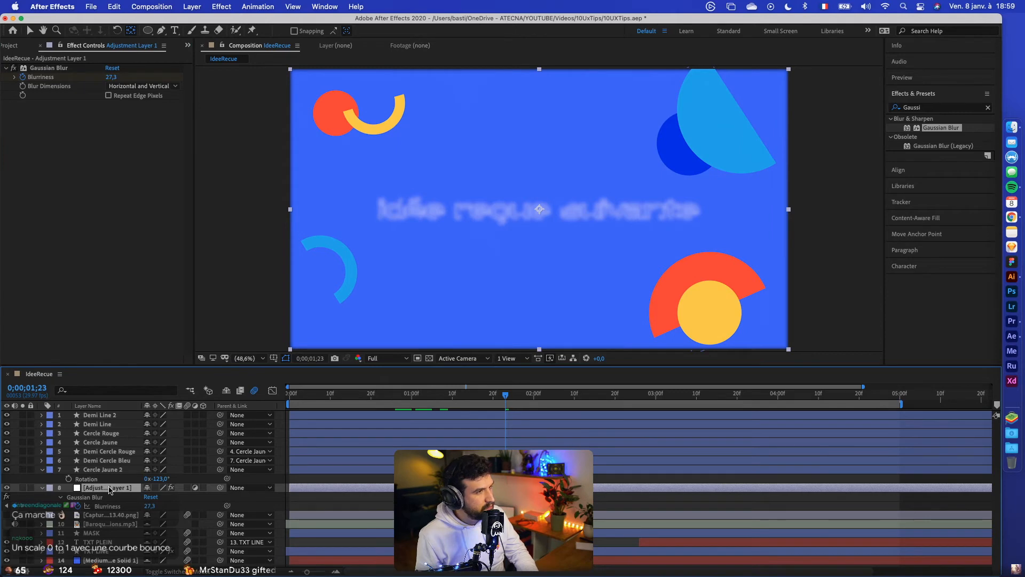
drag(110, 489, 120, 416)
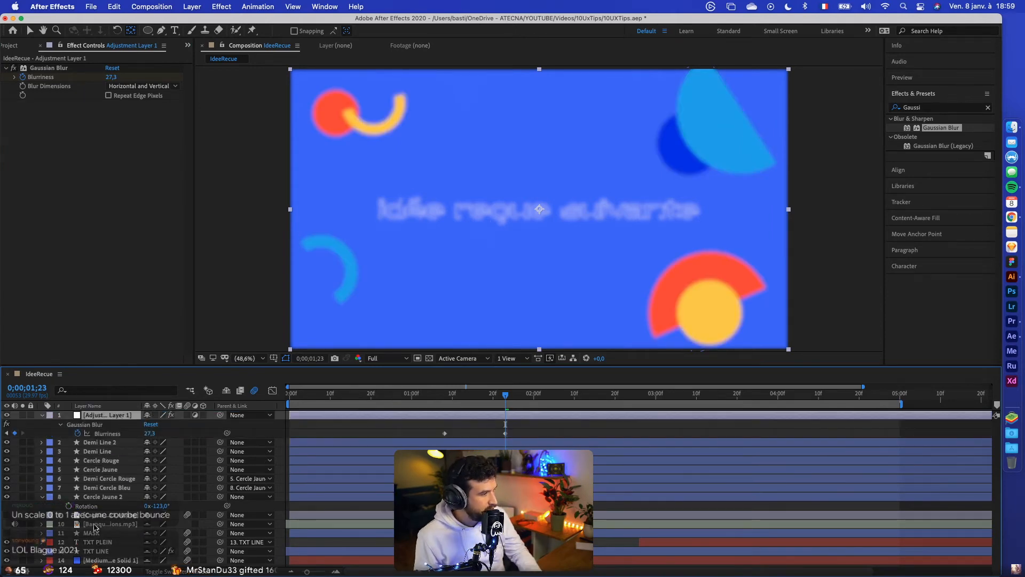
click(96, 516)
shift+click(96, 551)
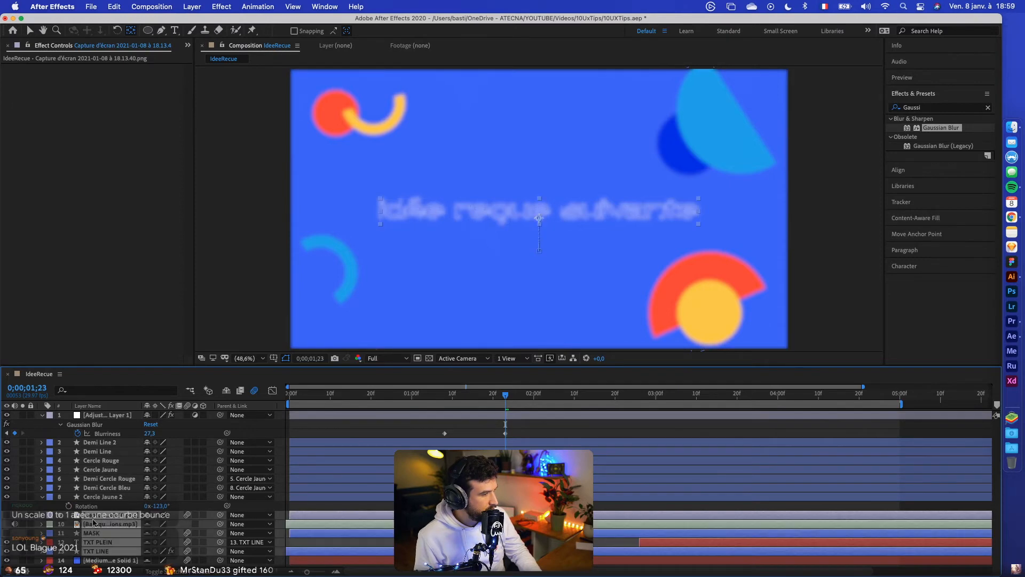
drag(93, 523, 114, 416)
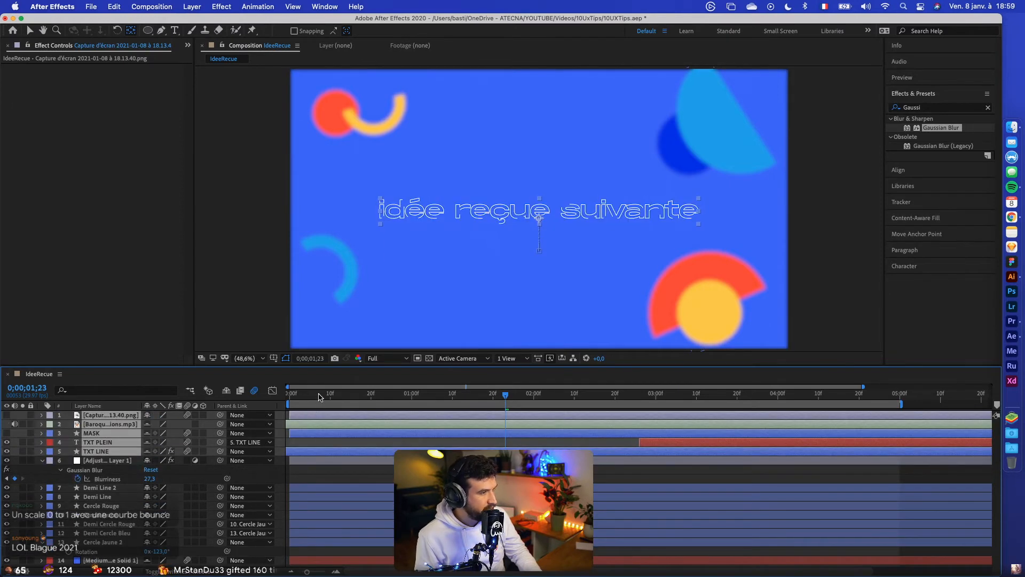
Move the adjustment layer's second Blurriness keyframe to 0;00;01;18 and set its value to 53.1
drag(319, 397, 485, 426)
key(super+shift+a)
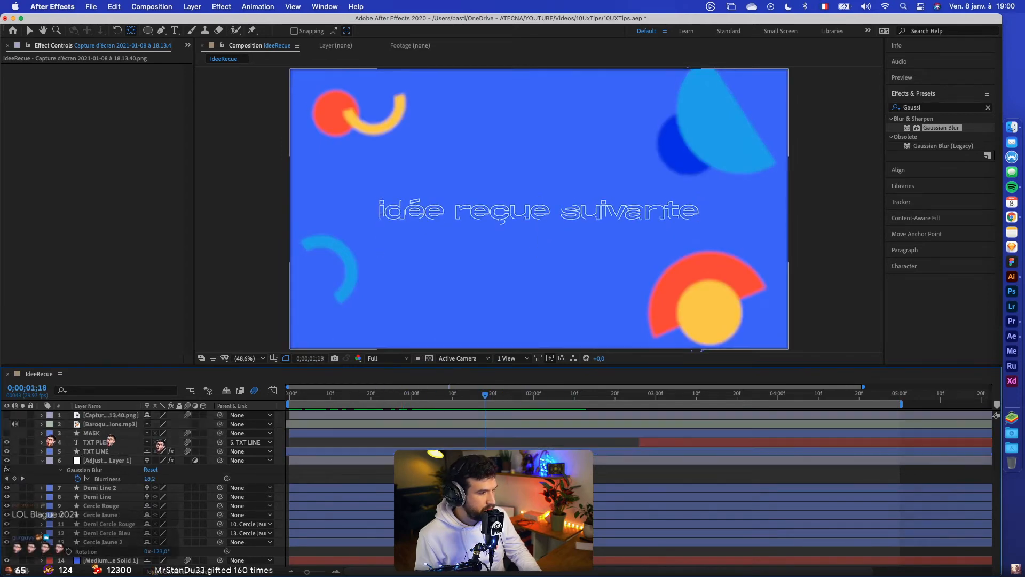
click(110, 460)
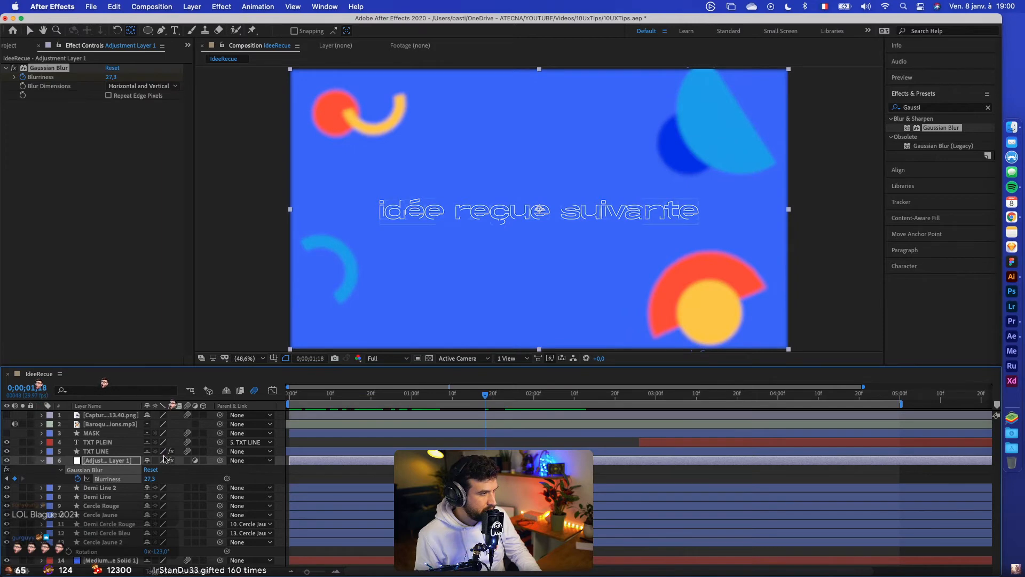
drag(149, 479, 293, 487)
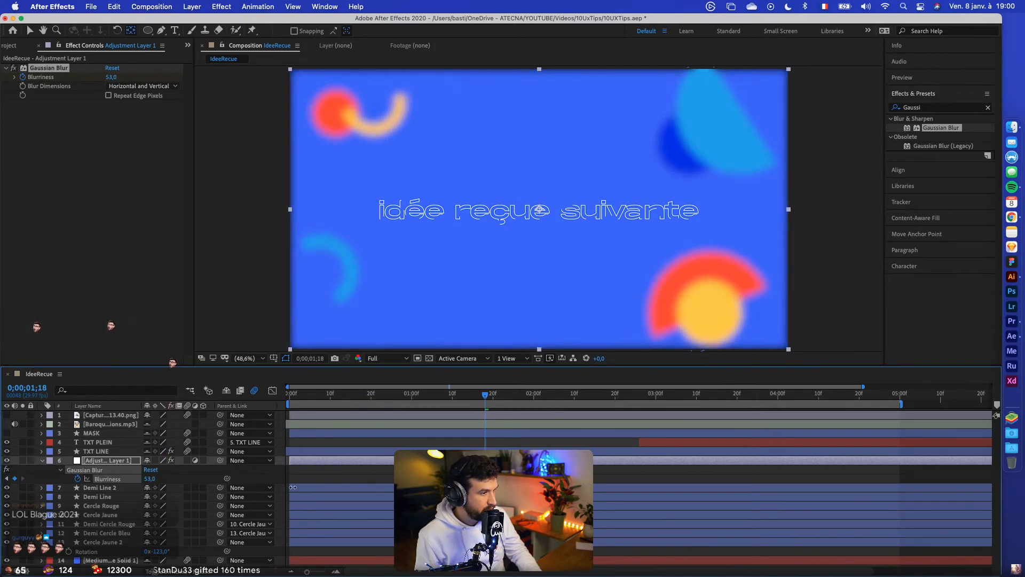
key(super+shift+a)
Play the composition from the start and again from 0;00;01;01 to check the stronger blur behind the title
key(Home)
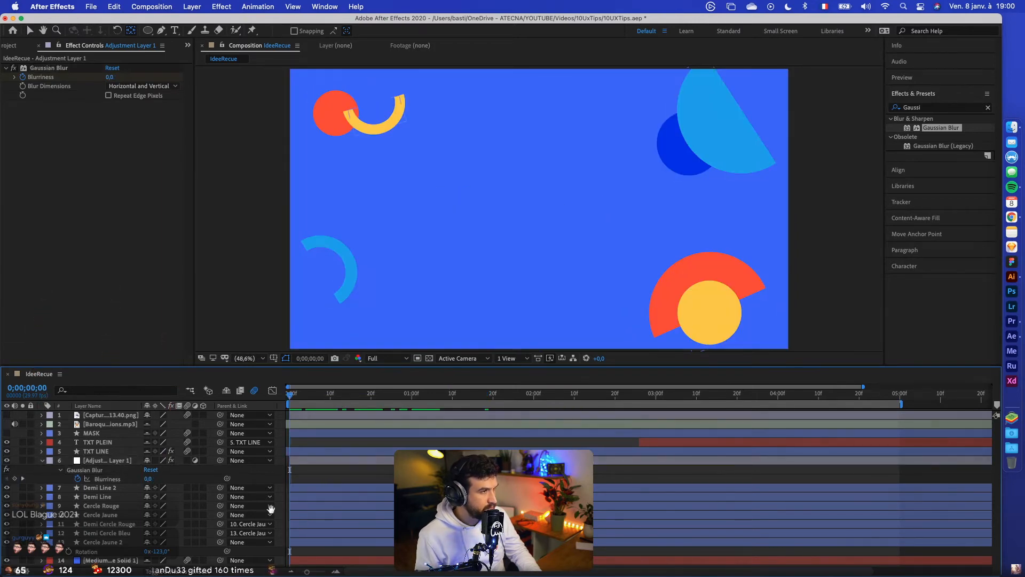
key(space)
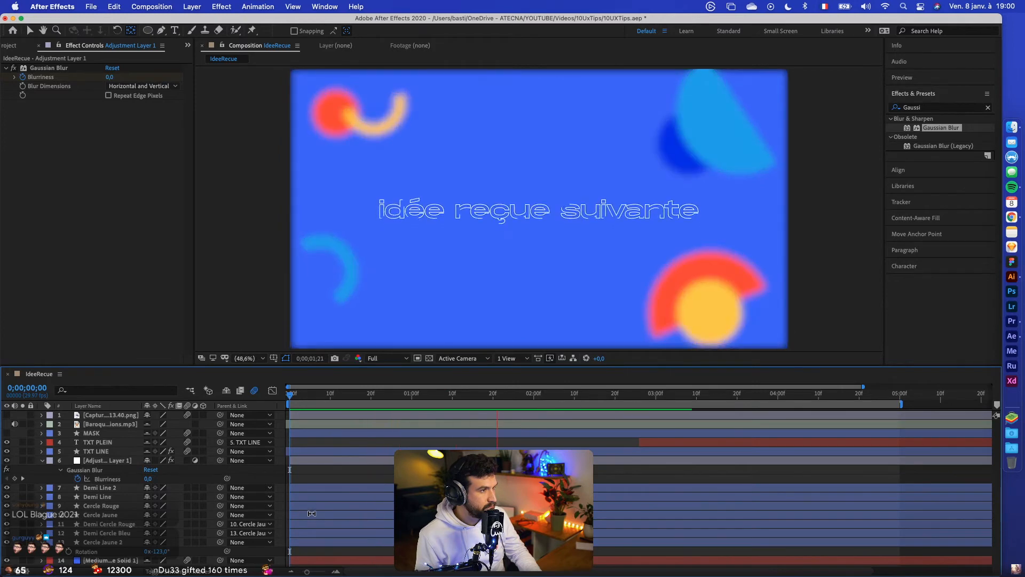
key(space)
click(416, 395)
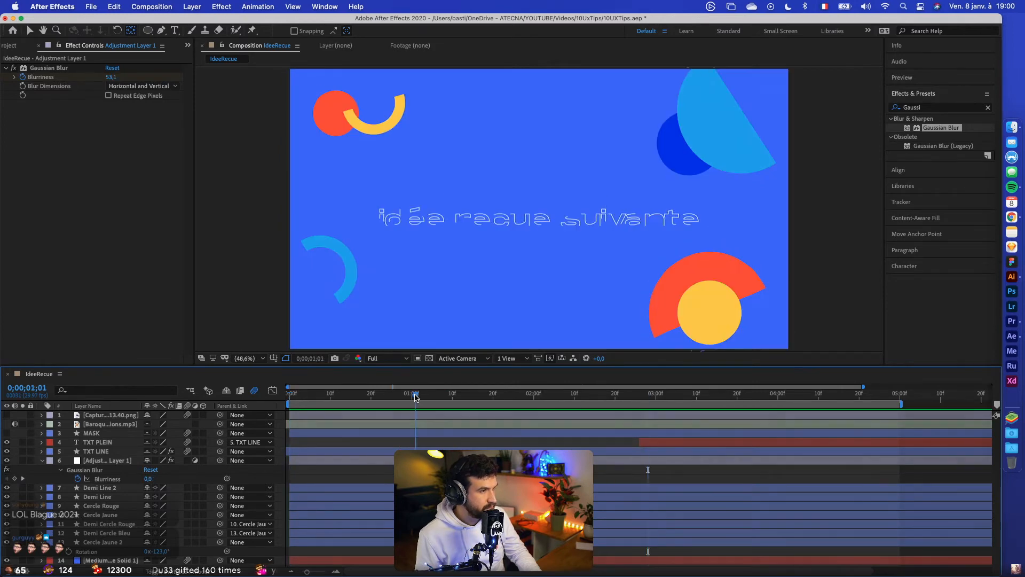
key(space)
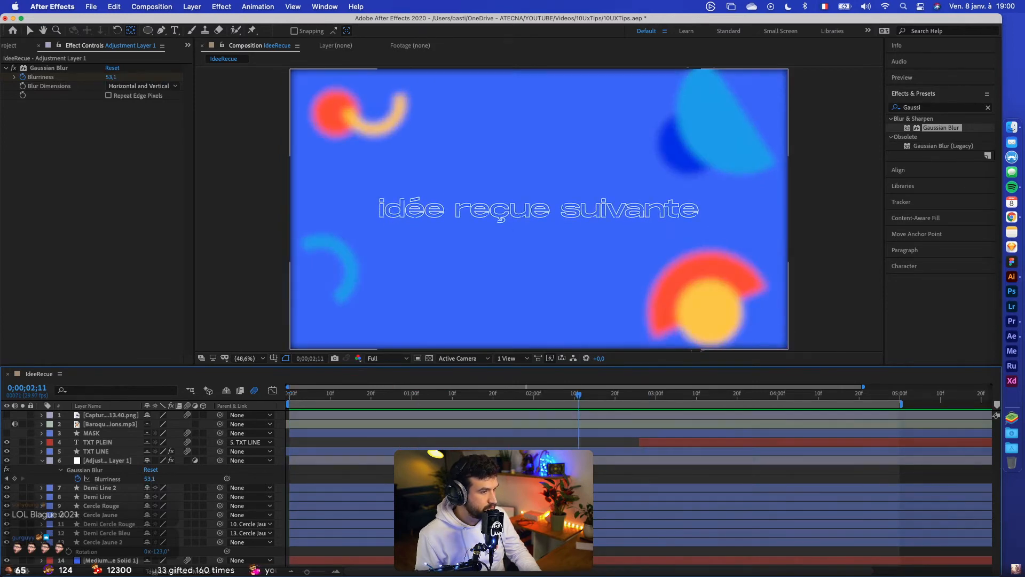
Set the adjustment layer's Gaussian Blur Blurriness keyframe at 0;00;01;13 to 40 and preview the composition from the start
click(437, 397)
drag(438, 400, 404, 401)
click(15, 478)
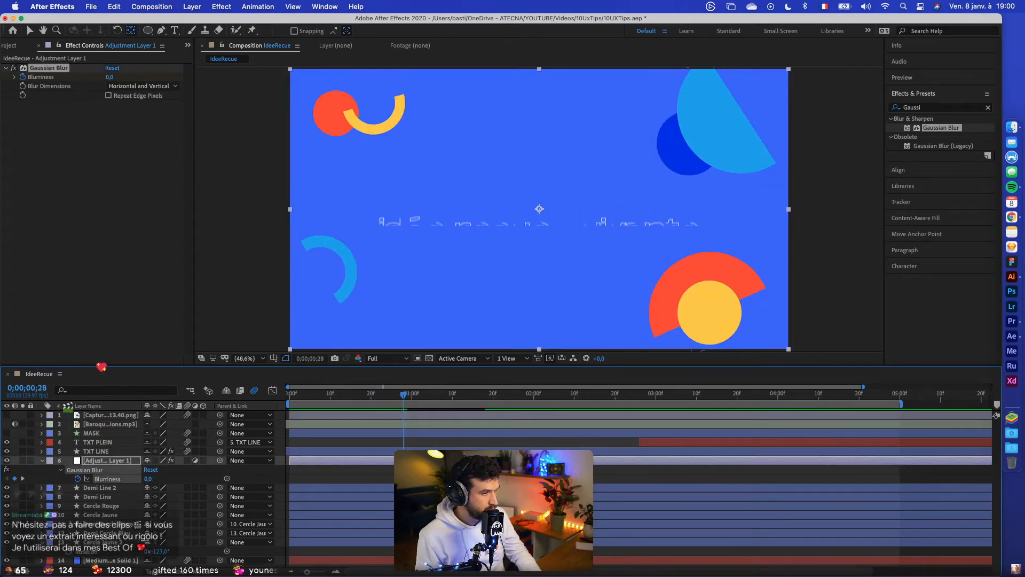
click(23, 479)
click(148, 478)
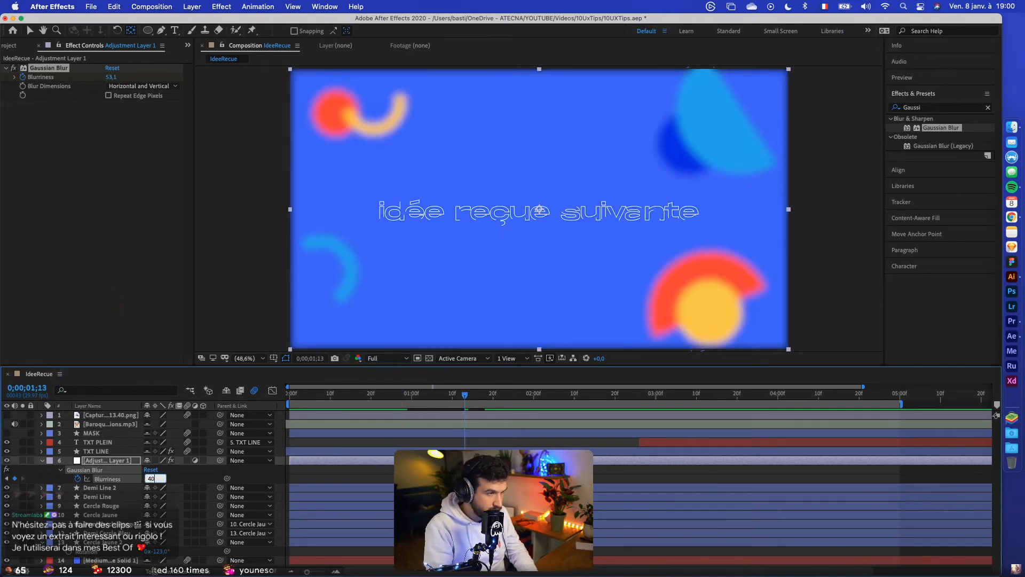
text(40)
key(Return)
key(Home)
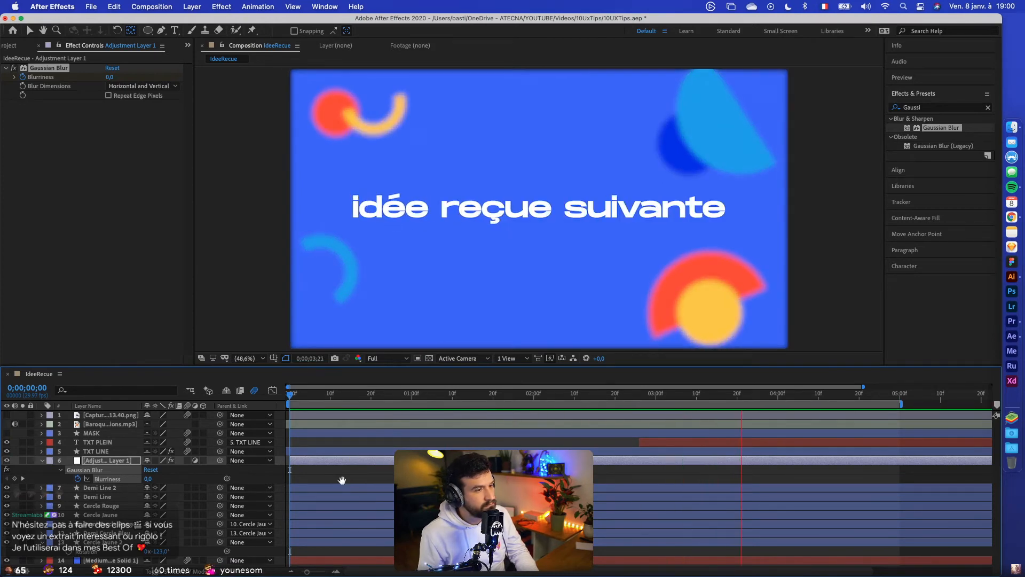
key(space)
Add the Transform effect to the adjustment layer and start keyframing its Scale at 0;00;00;28
click(403, 394)
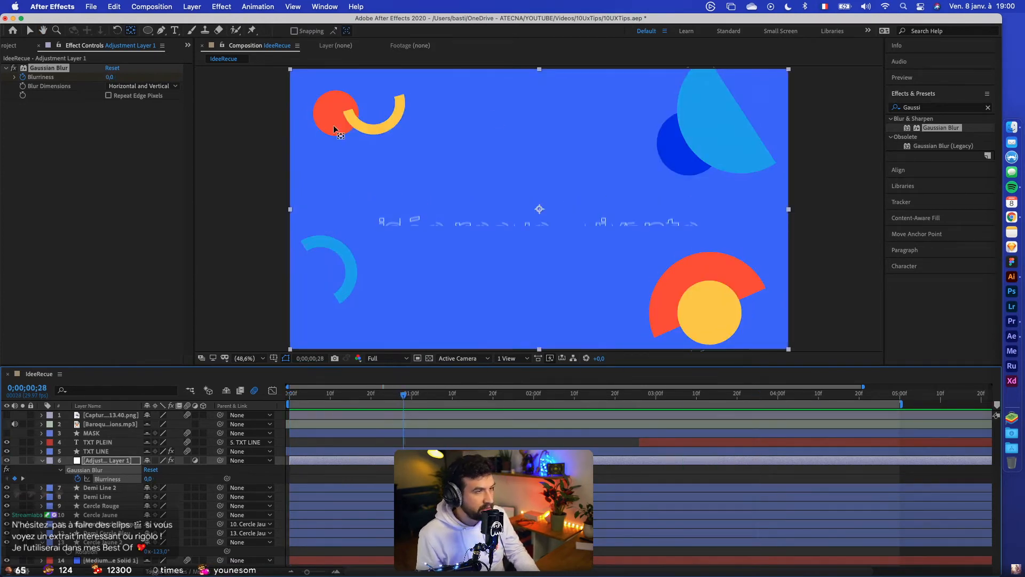
click(963, 110)
text(Tra)
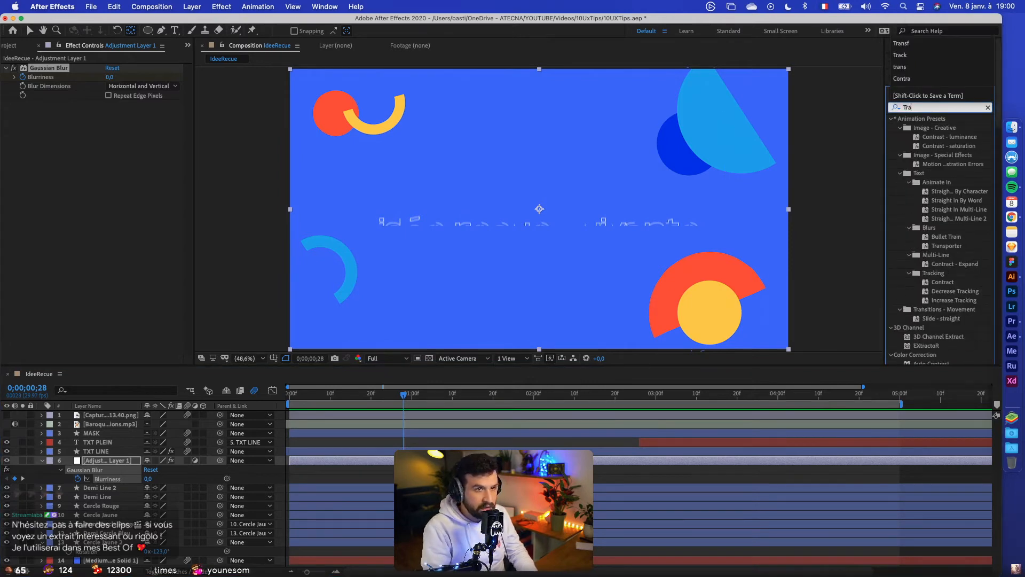
text(ns)
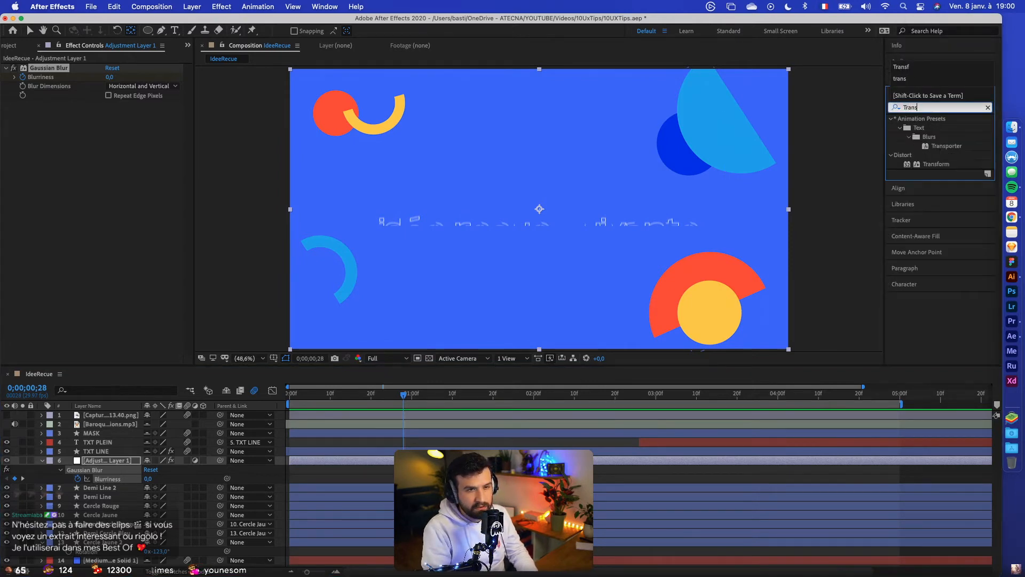
double_click(932, 162)
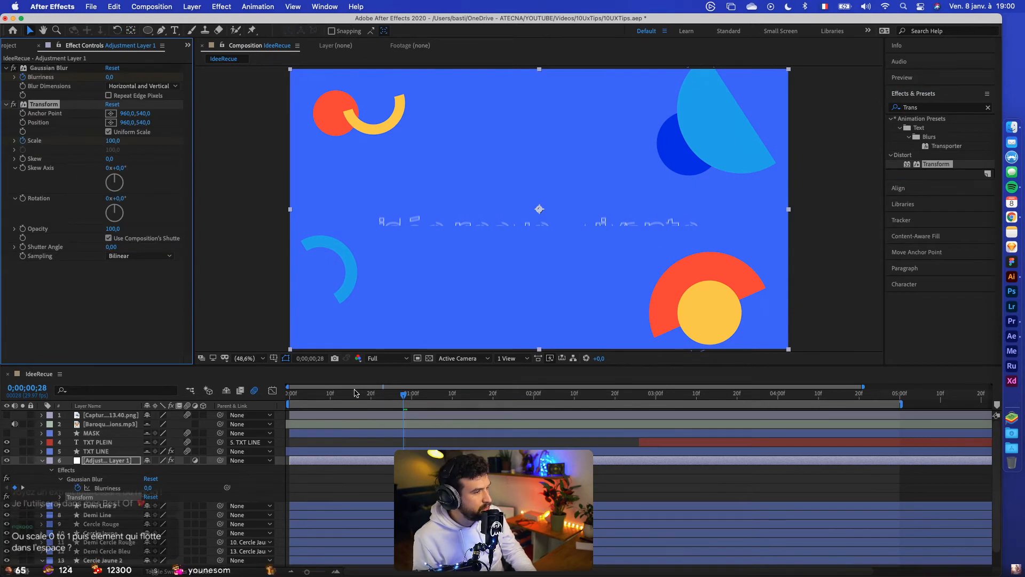
Set the adjustment layer's Transform Scale to 104 at 0;00;01;13
drag(407, 400, 462, 398)
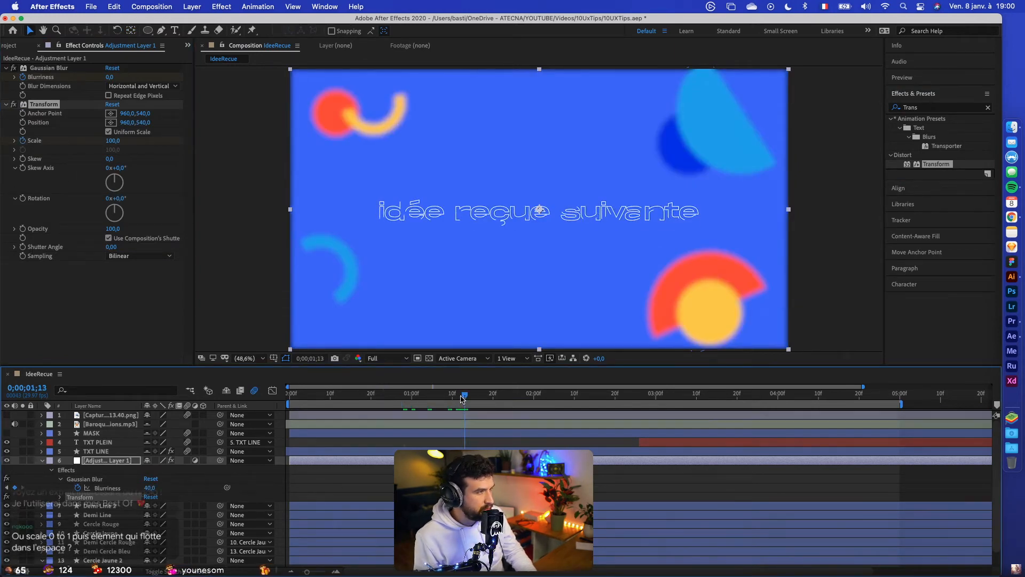
click(107, 150)
key(Up)
key(Up)
key(Up)
key(Up)
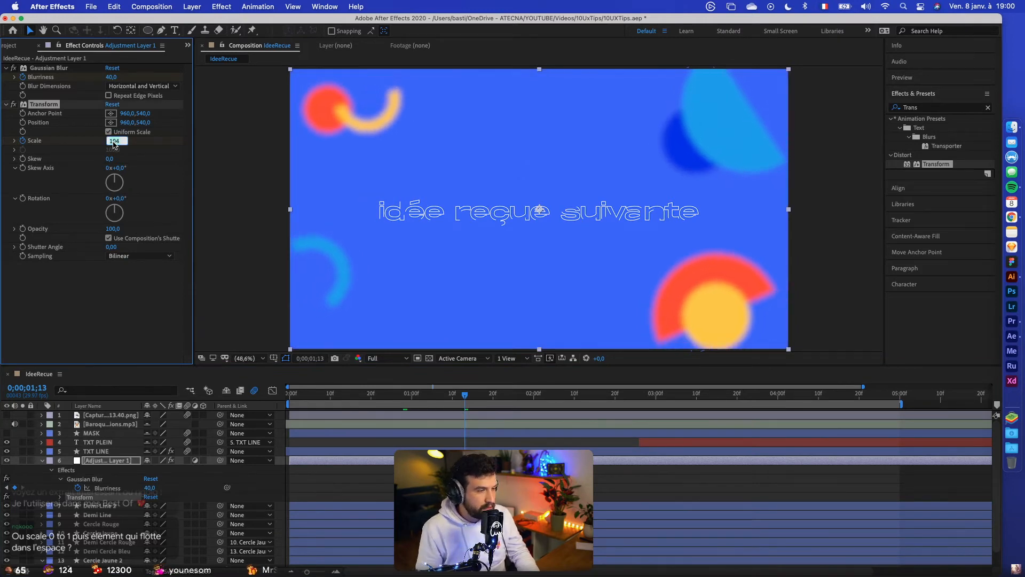
Play the composition from the start to check the combined blur and scale animation
drag(460, 402, 242, 384)
key(Home)
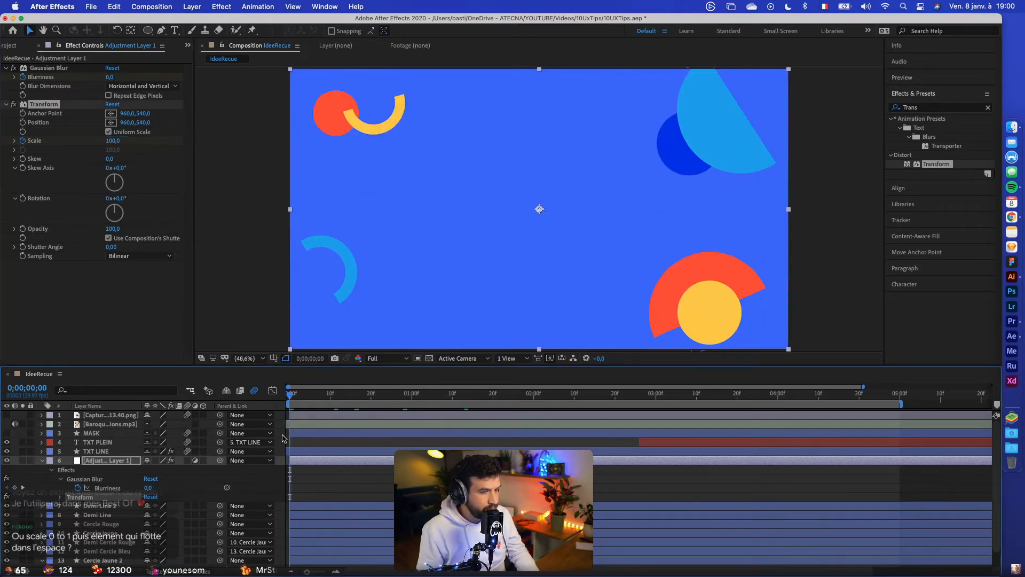
key(space)
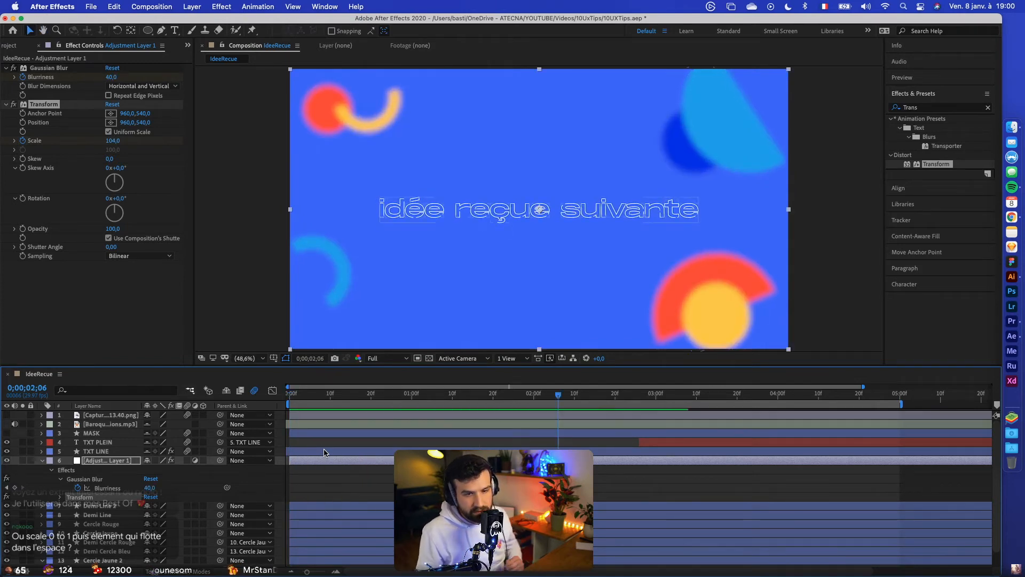
key(Home)
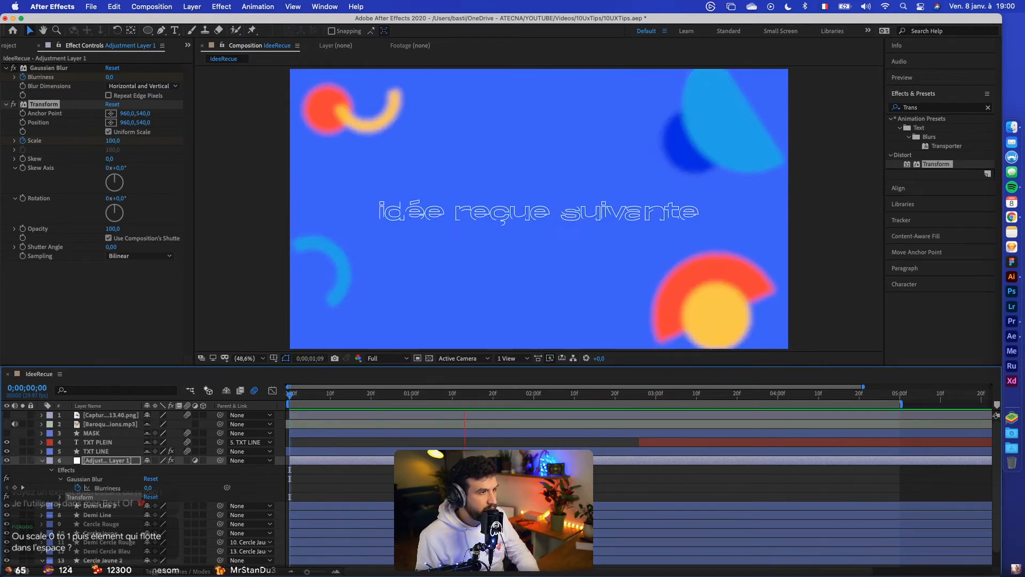
Reveal the keyframed properties of the TXT LINE layer and the adjustment layer for comparing their timing
click(405, 396)
drag(405, 397, 409, 398)
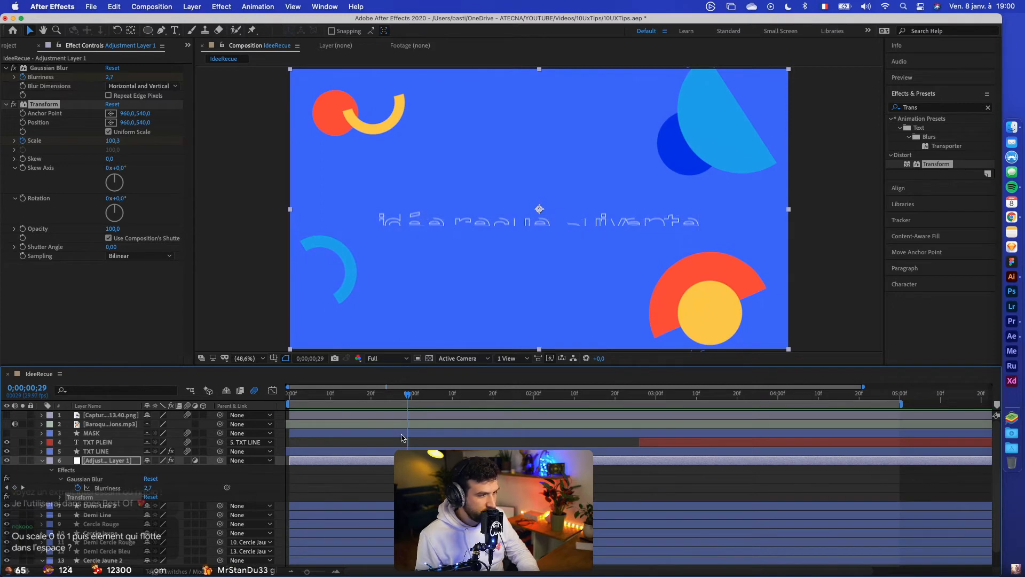
click(404, 418)
click(406, 451)
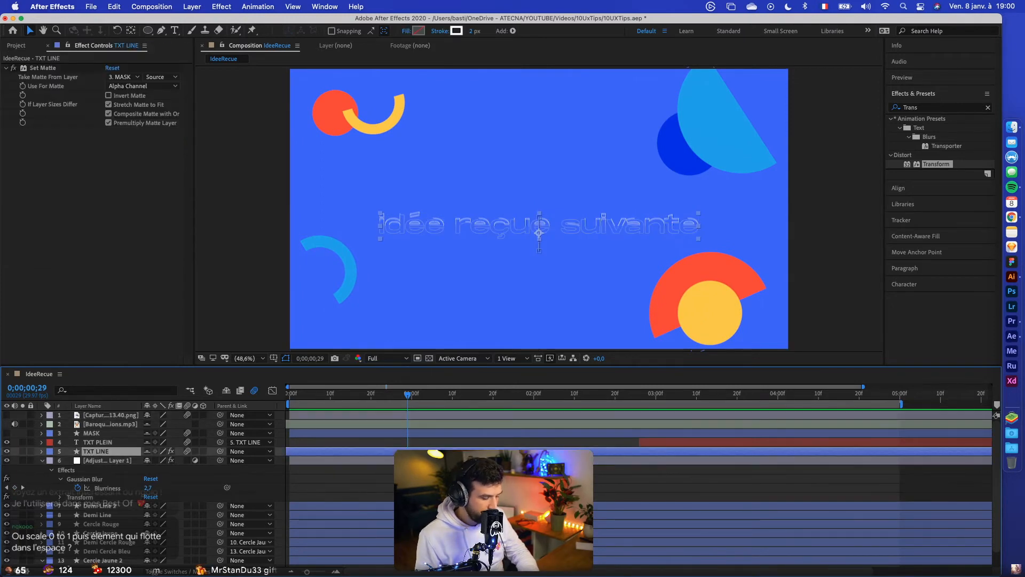
key(u)
click(347, 497)
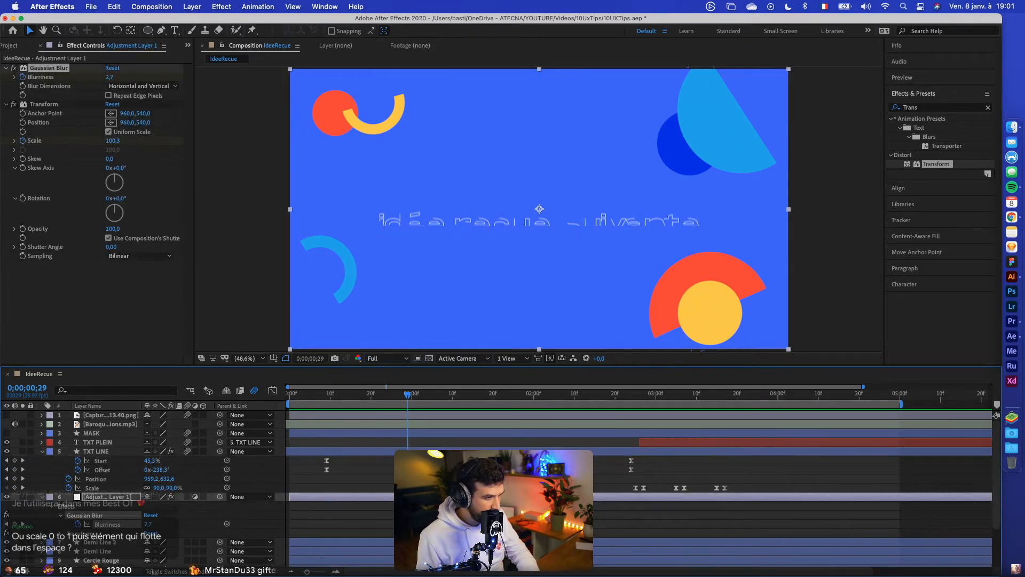
drag(149, 524, 138, 531)
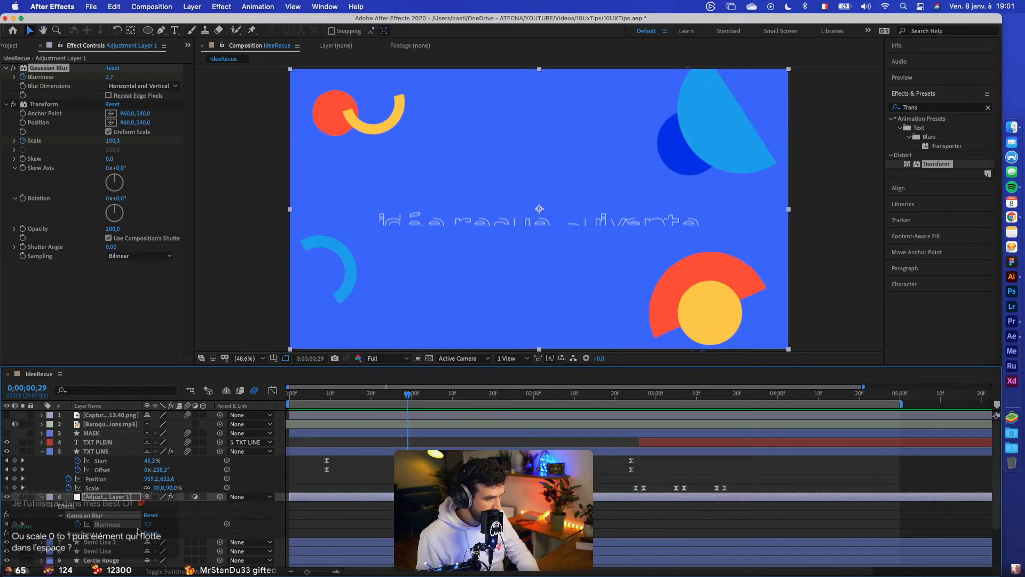
click(106, 498)
key(u)
key(u)
Move the first Blurriness and Scale keyframes to 0;00;00;09, aligned with TXT LINE's Start keyframe, and shift the end pair past two seconds
drag(390, 519, 327, 526)
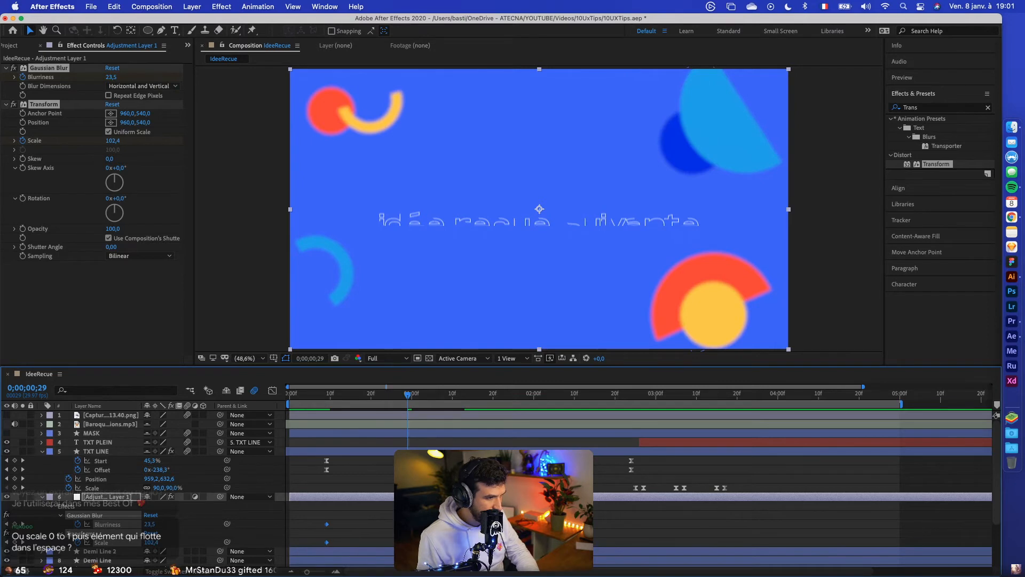
drag(464, 517, 436, 525)
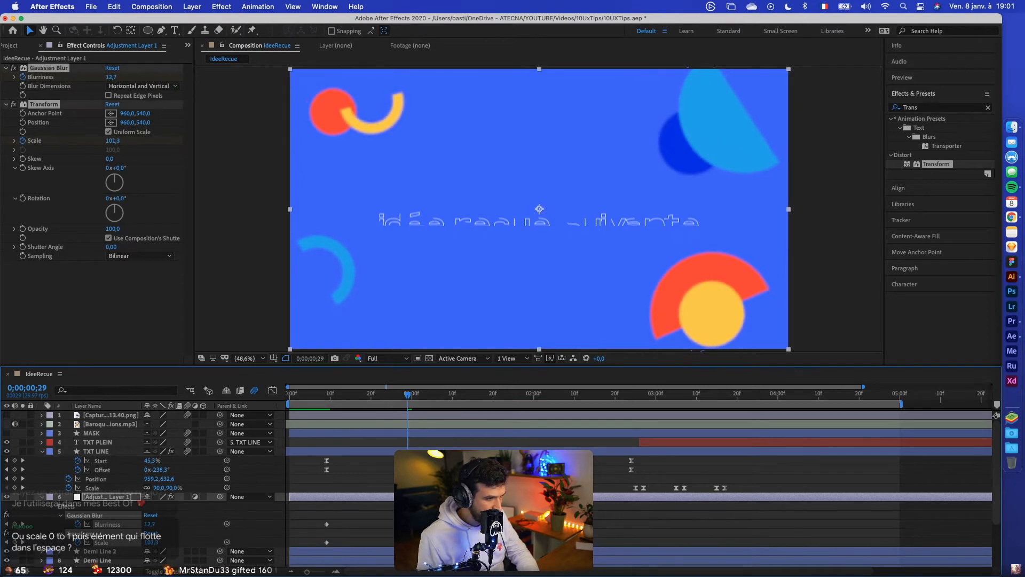
drag(583, 525, 587, 526)
Easy-ease all Blurriness and Scale keyframes and stretch the end keyframes' influence in the speed graph for a sharp early peak
drag(597, 511, 299, 551)
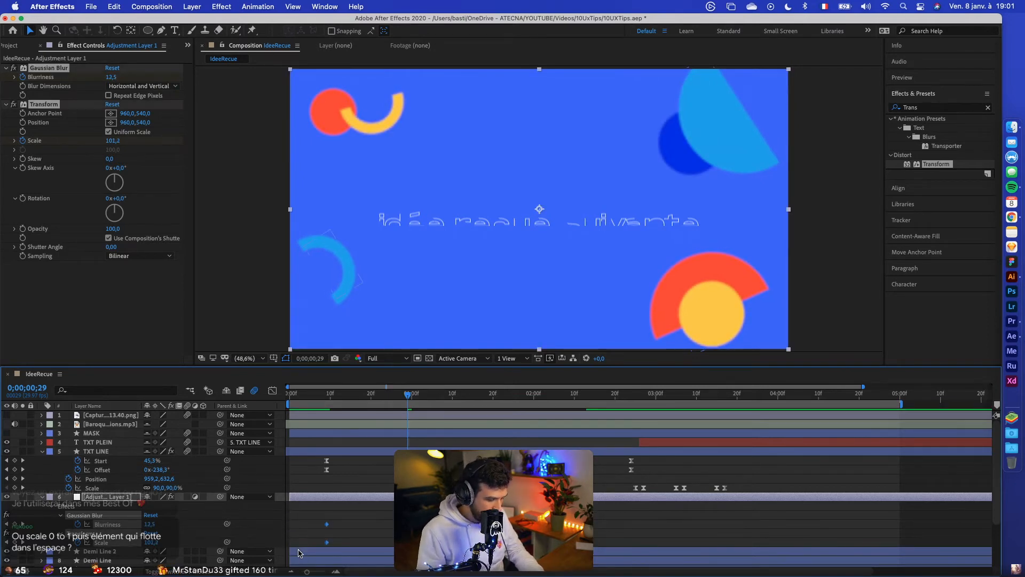
key(F9)
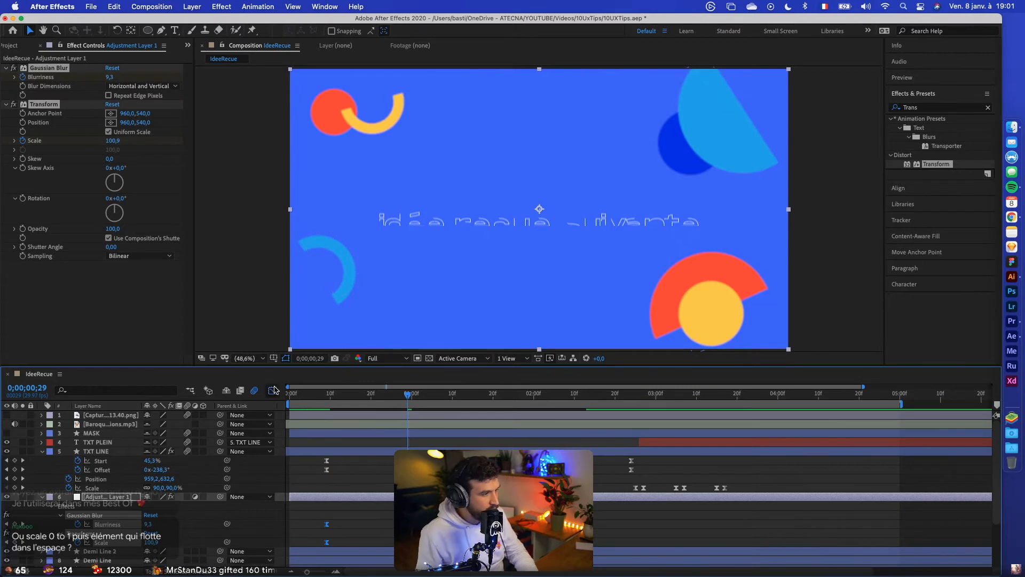
click(273, 390)
drag(312, 516, 351, 543)
drag(413, 537, 639, 556)
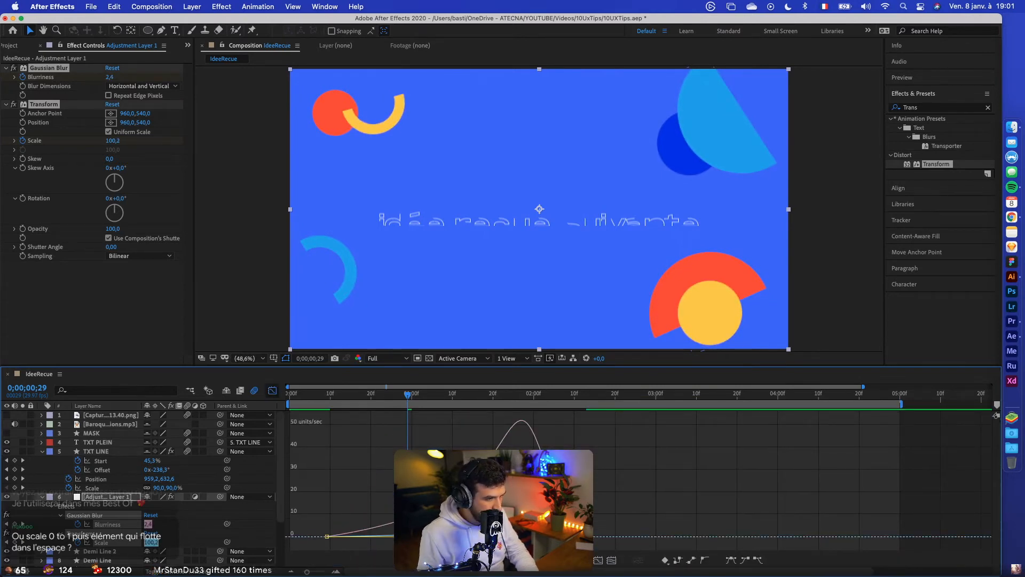
drag(567, 521, 613, 558)
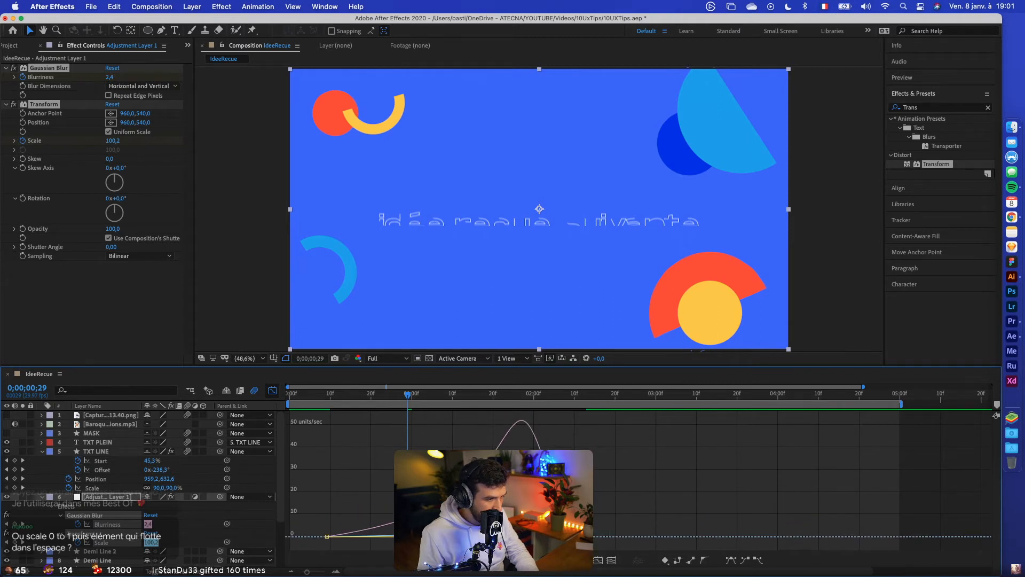
drag(500, 537, 340, 536)
click(270, 392)
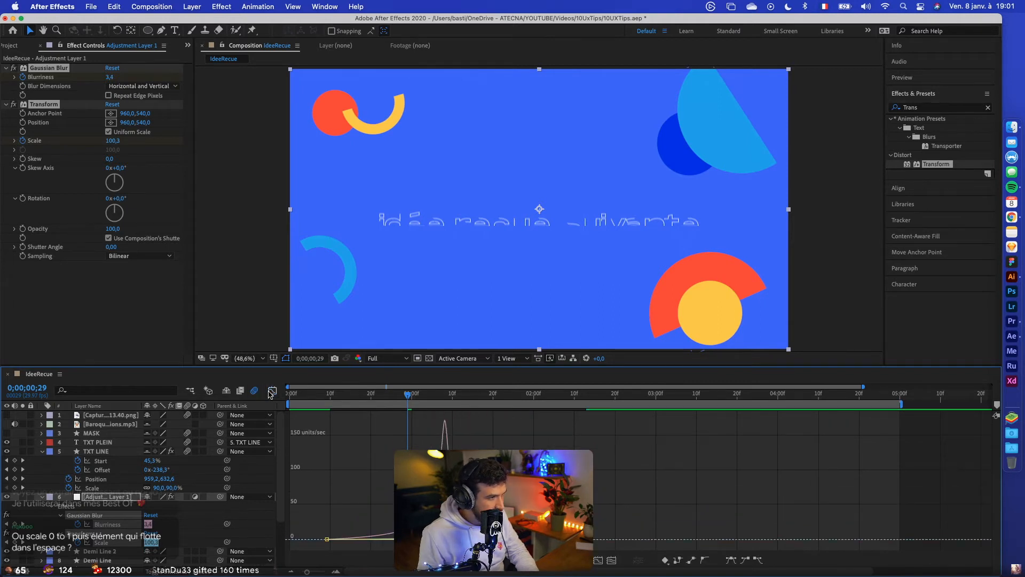
Preview the eased blur and scale animation from the start and again from 0;00;00;09
key(Home)
key(space)
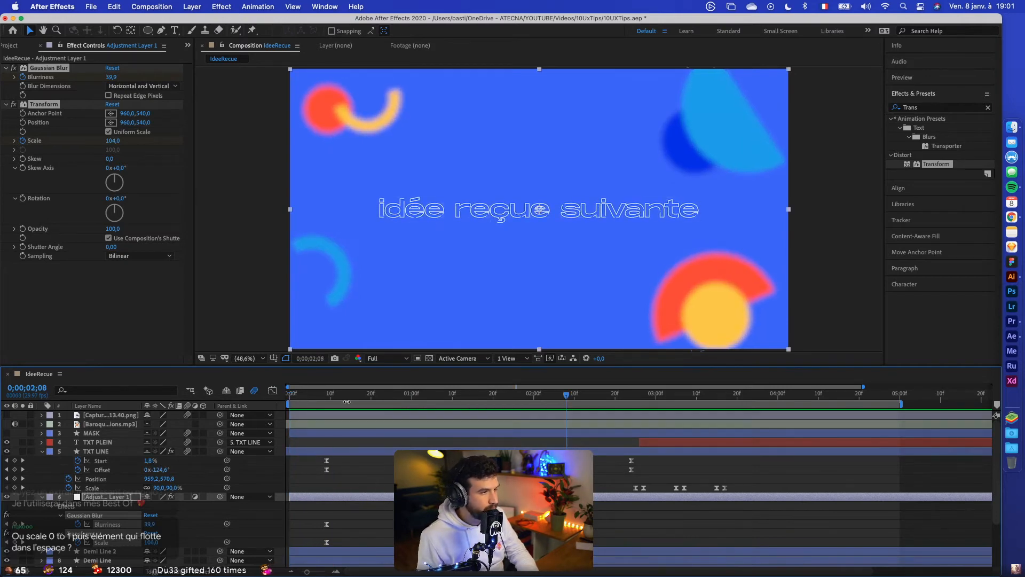
click(327, 396)
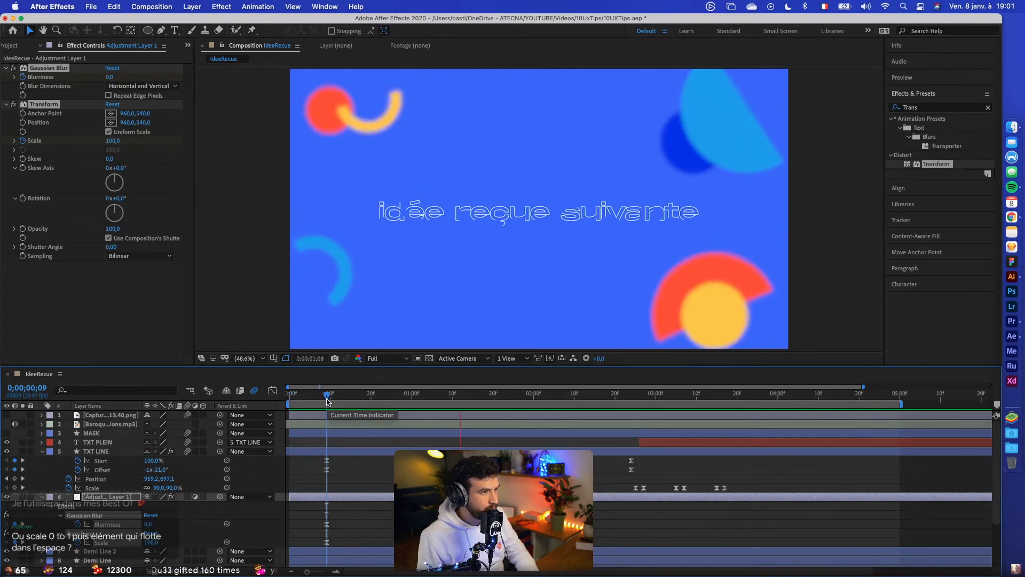
key(space)
Readjust the easing handles of the Blurriness and Scale speed curves for an earlier, lower peak just after one second
click(273, 391)
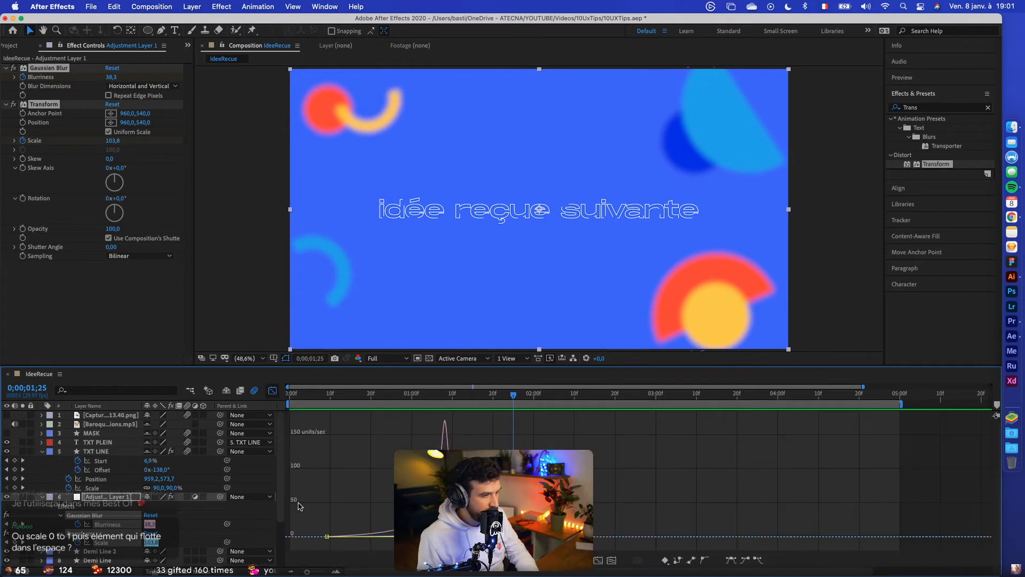
drag(298, 503, 358, 549)
drag(535, 536, 492, 536)
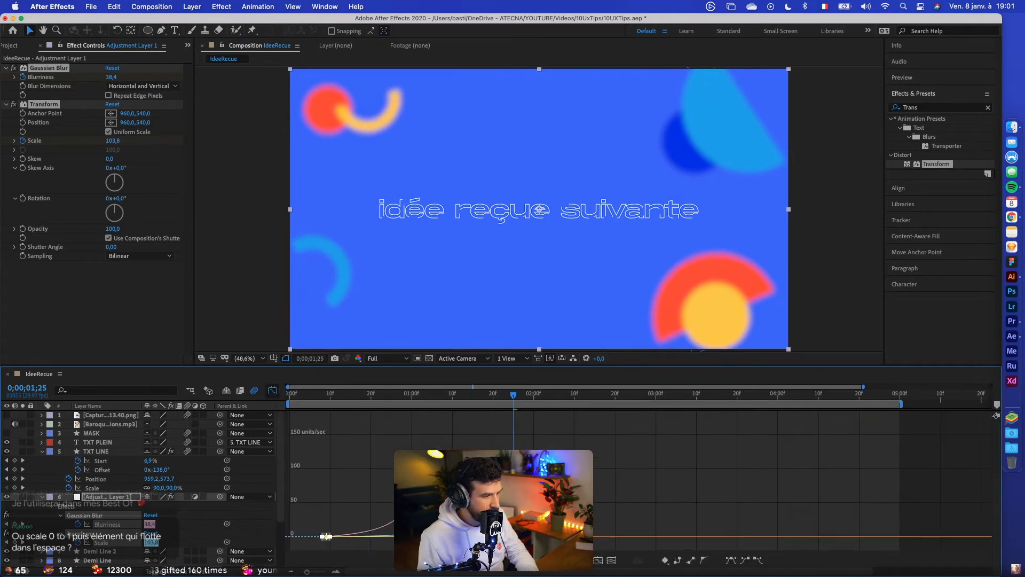
key(space)
click(273, 392)
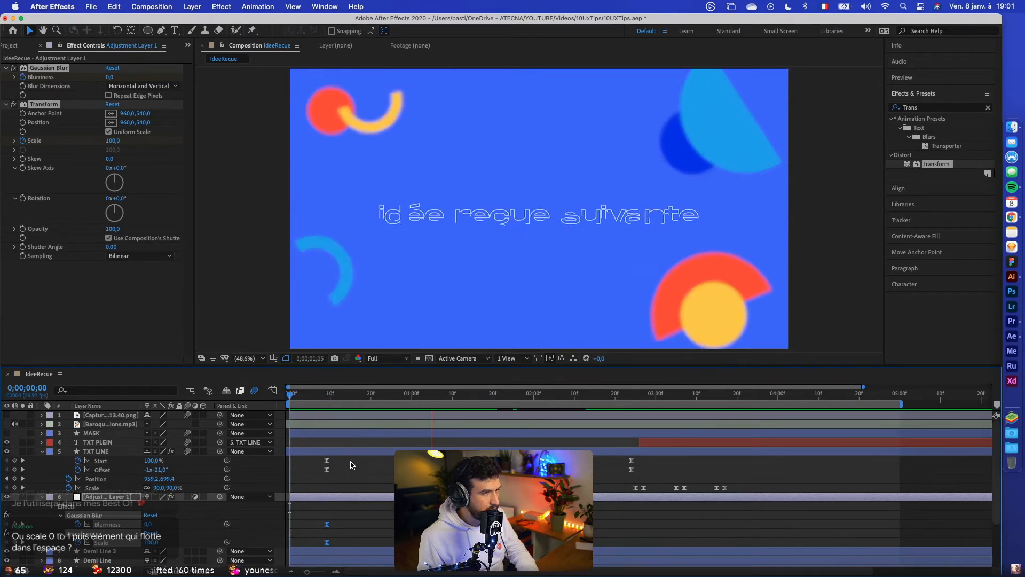
Replay the title animation from the start to judge the reshaped easing
key(space)
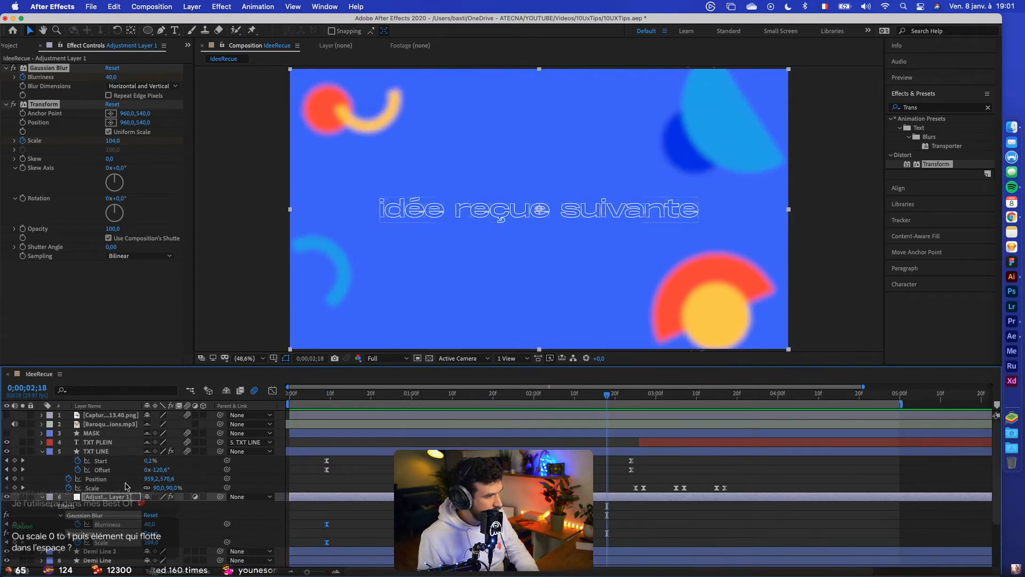
key(space)
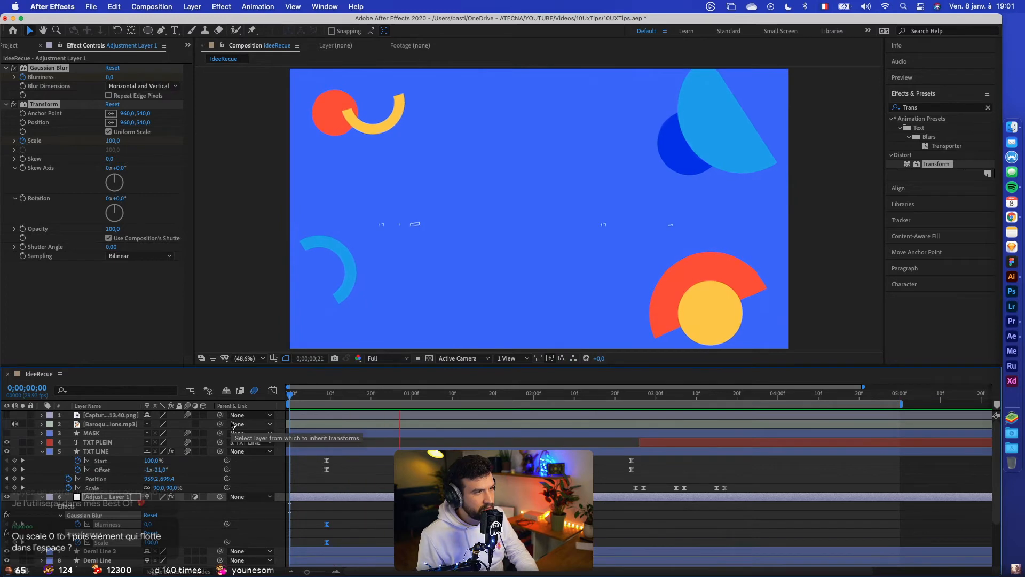
key(space)
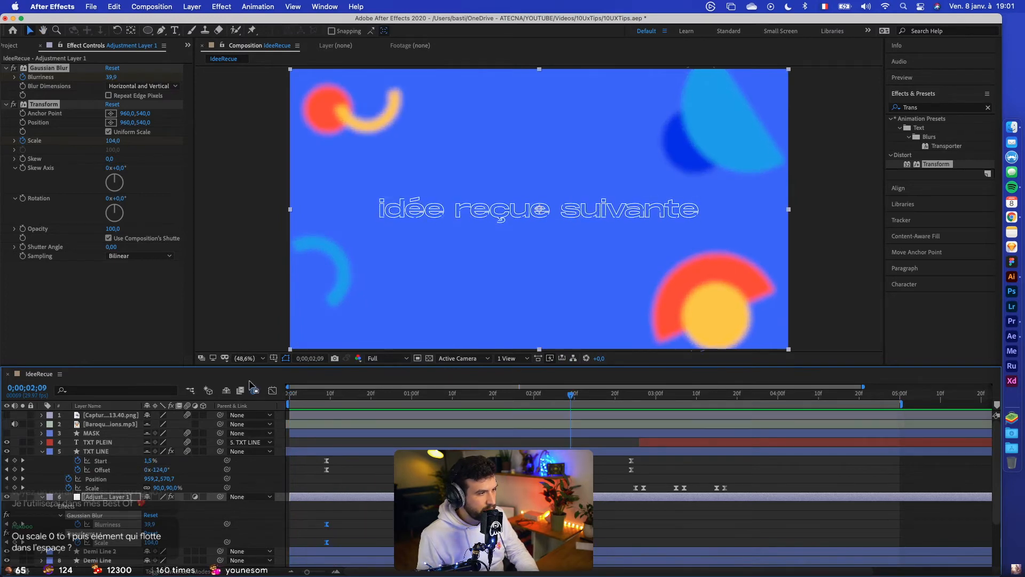
Fine-tune the Blurriness and Scale speed curves to a slightly lower, earlier peak and preview the animation from the start
click(273, 392)
drag(480, 505, 626, 552)
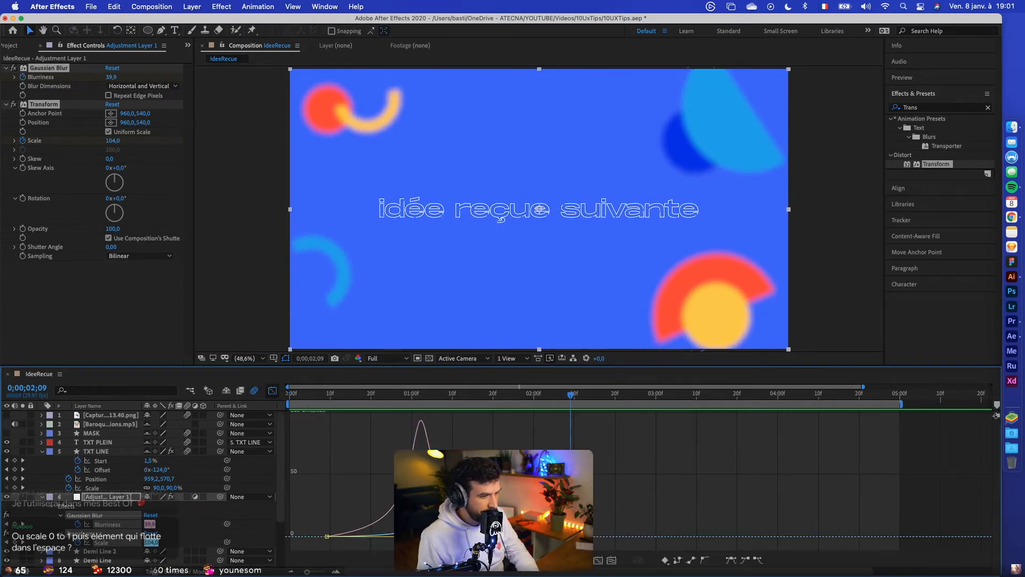
drag(306, 549, 409, 517)
drag(482, 537, 466, 536)
drag(555, 500, 627, 555)
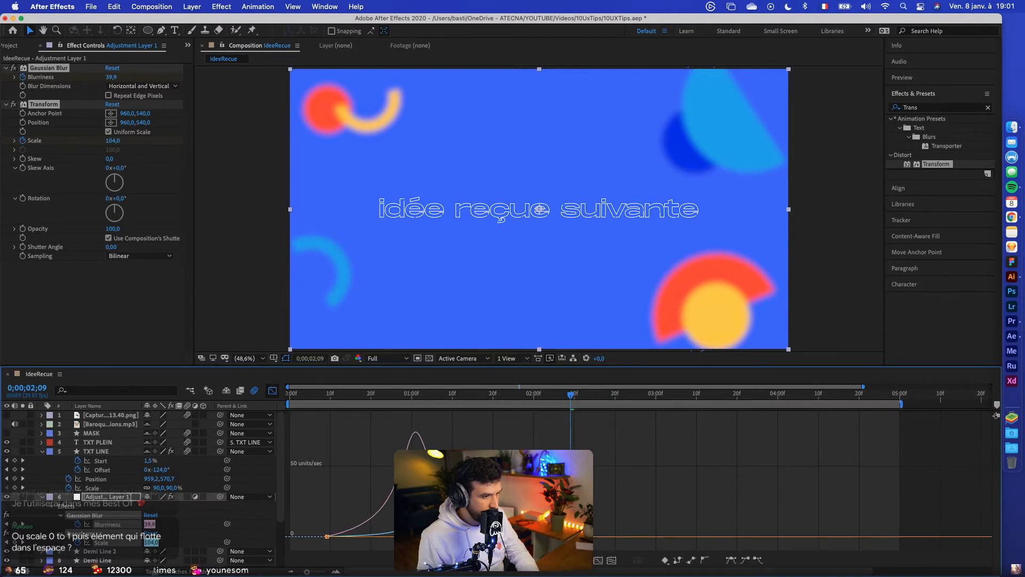
click(272, 391)
key(Home)
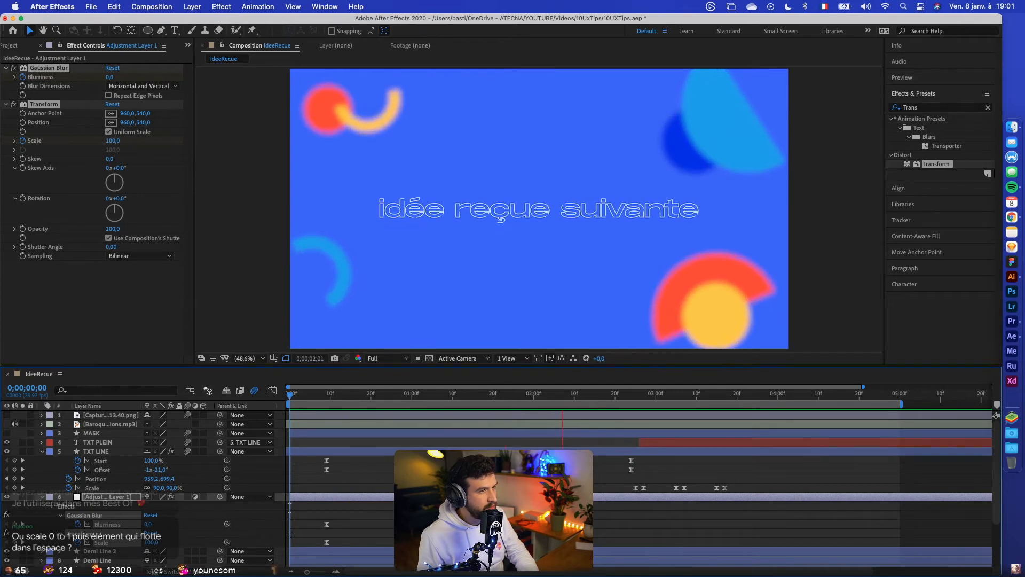
key(space)
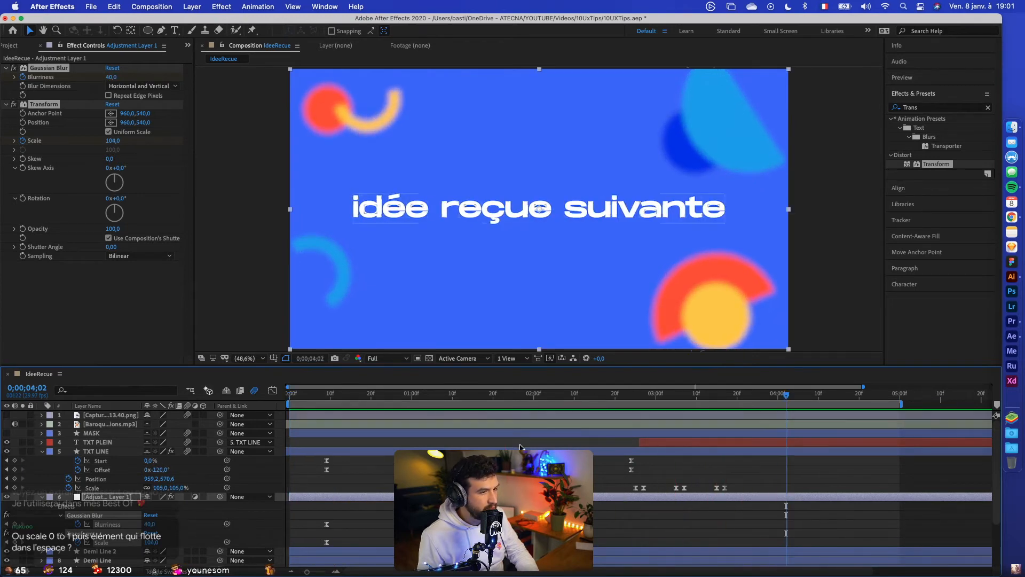
Add keyframes holding the adjustment layer's current Scale and Blurriness at 0;00;02;25, where the text scale starts changing
click(572, 514)
drag(590, 404, 636, 399)
click(643, 398)
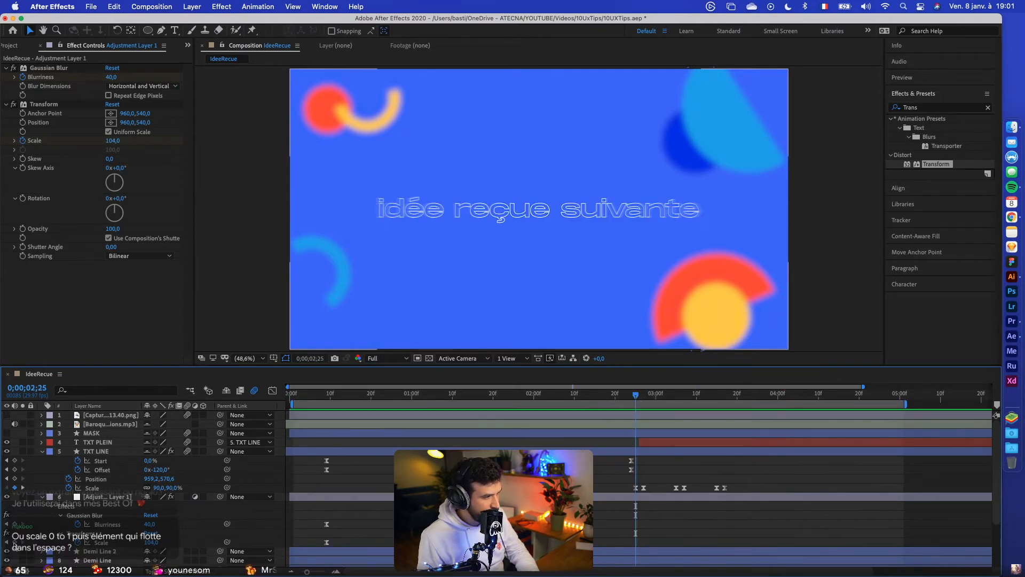
click(14, 543)
click(15, 524)
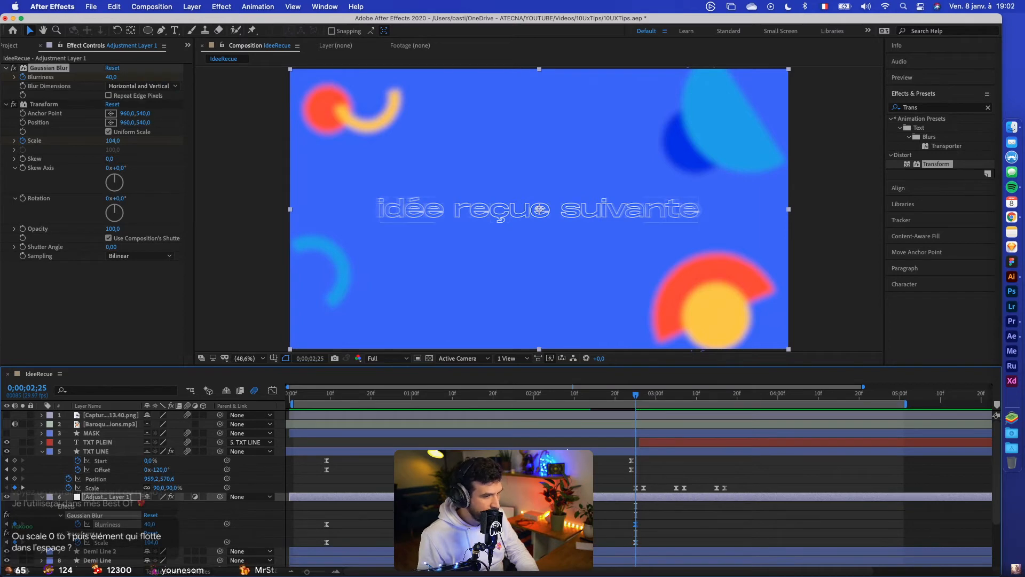
At 0;00;02;27, set the adjustment layer's Scale to 105 and Blurriness to 45
drag(637, 396, 644, 397)
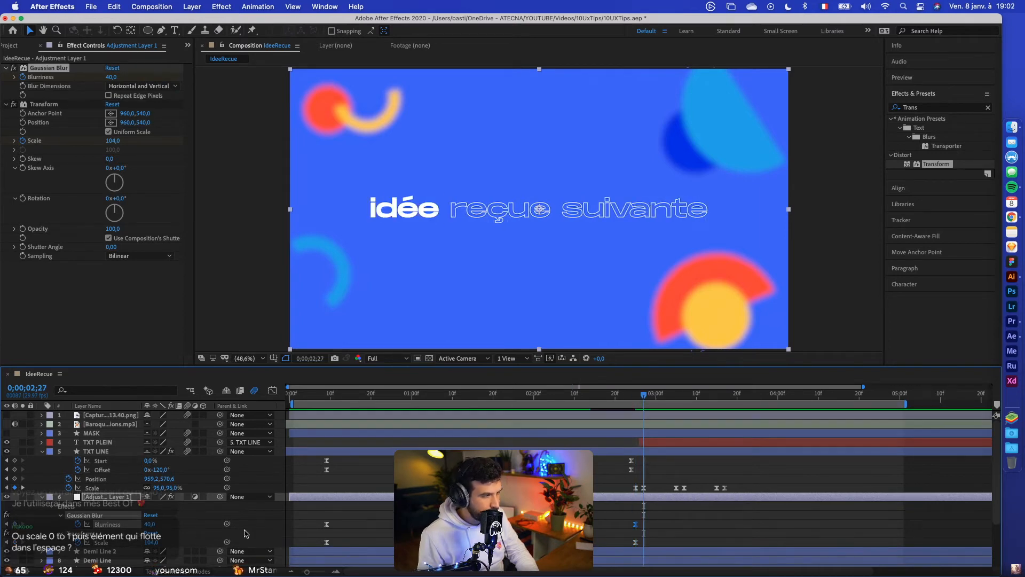
click(151, 543)
key(Up)
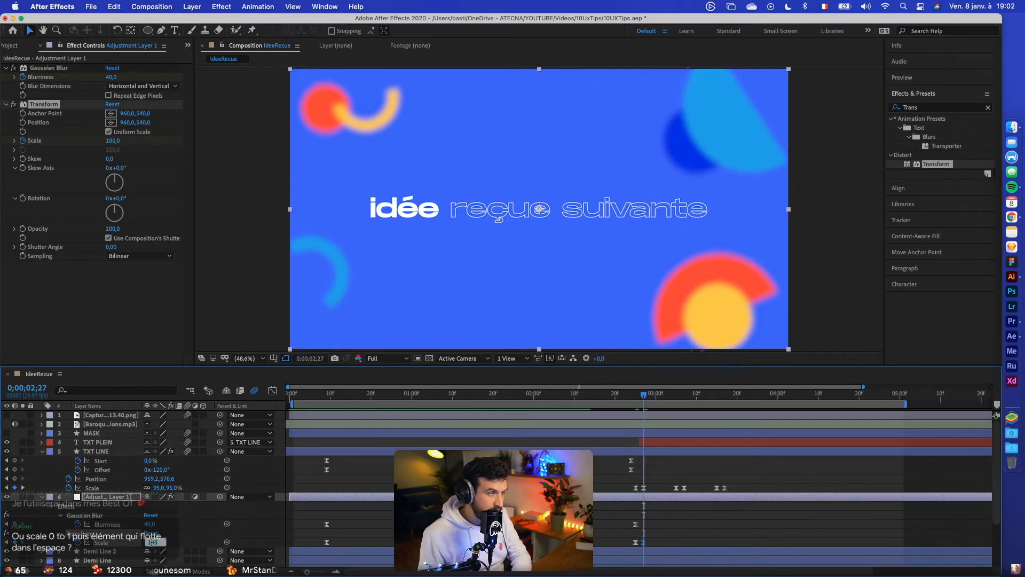
key(Return)
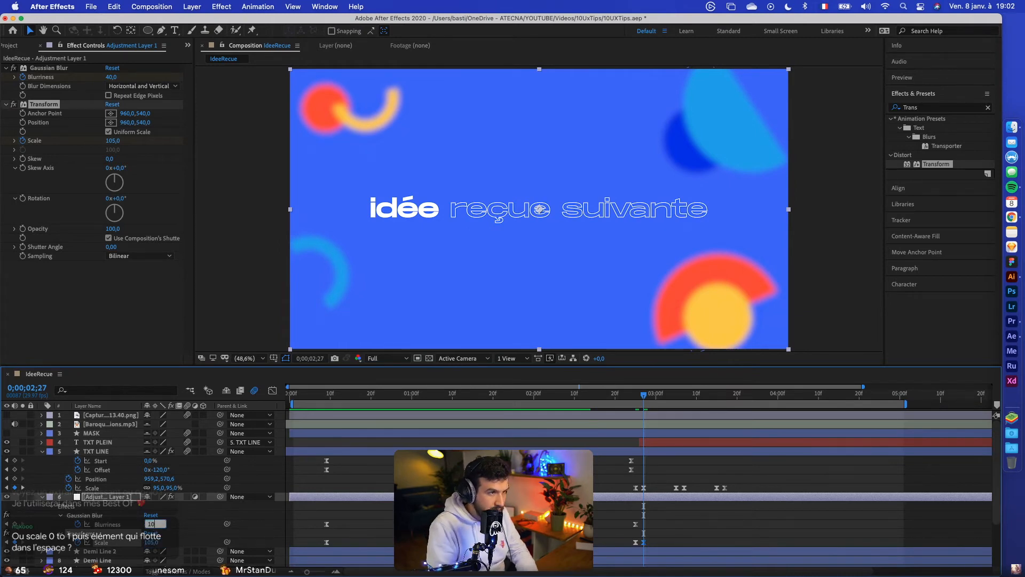
key(Return)
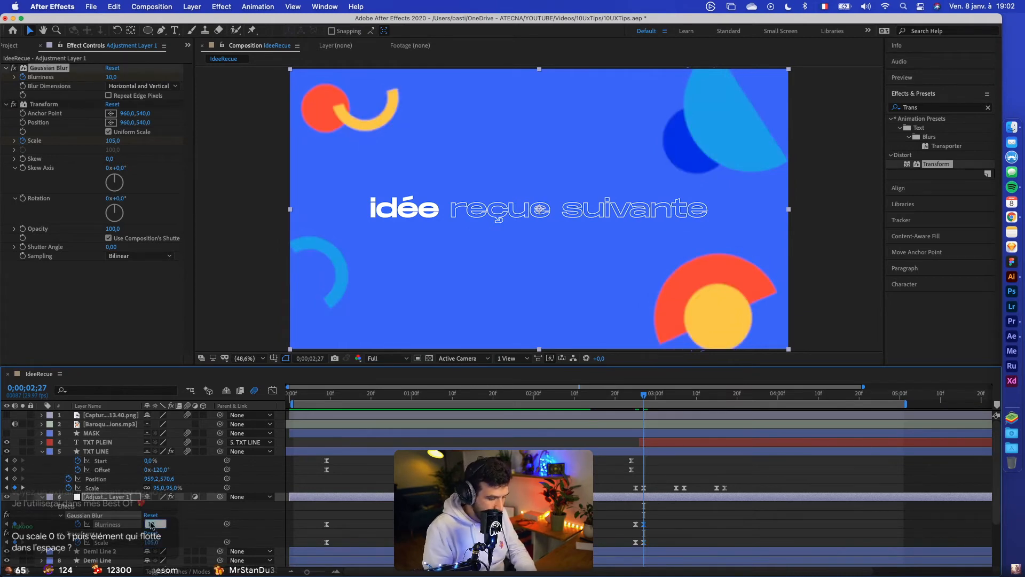
key(Return)
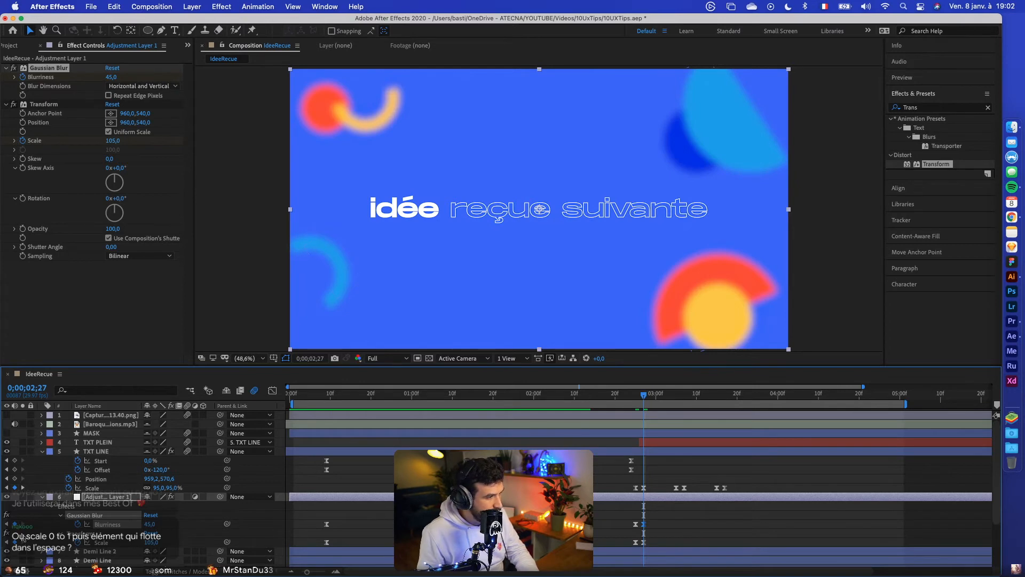
Key the adjustment layer's current Scale and Blurriness at 0;00;03;05, and set Scale to 106 and Blurriness to 50 at 0;00;03;07
drag(646, 402, 677, 403)
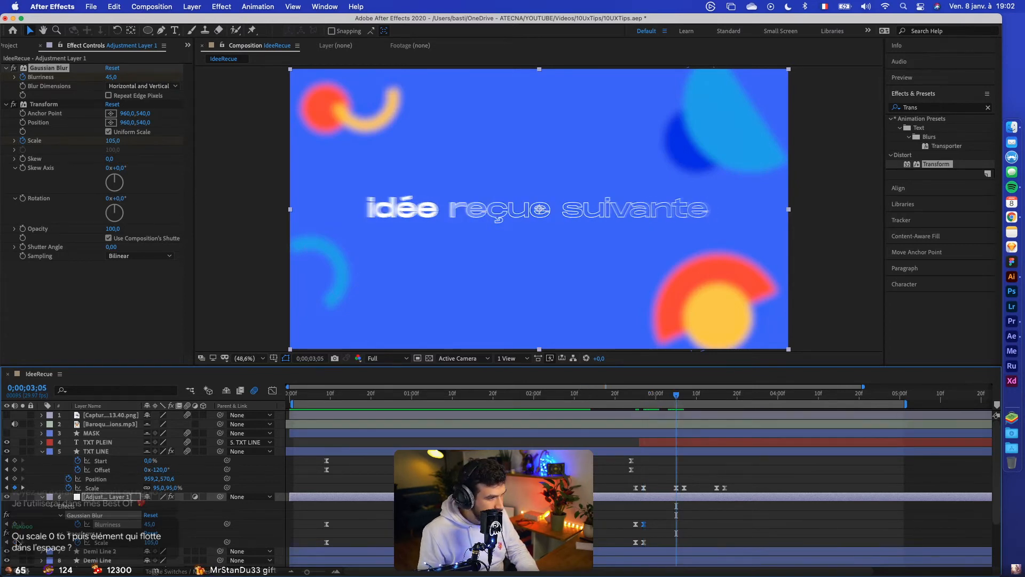
click(15, 542)
click(15, 524)
click(23, 488)
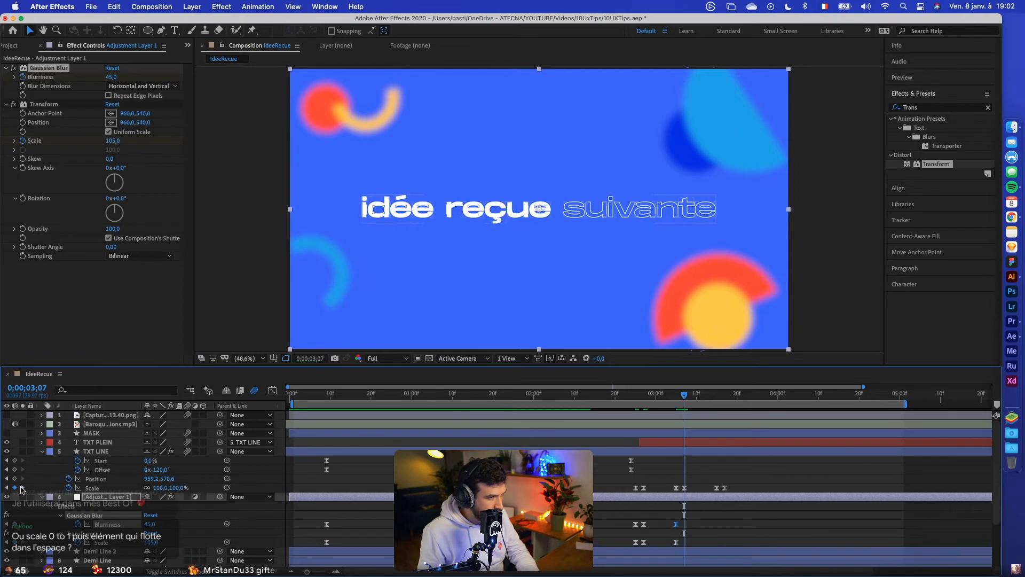
click(153, 542)
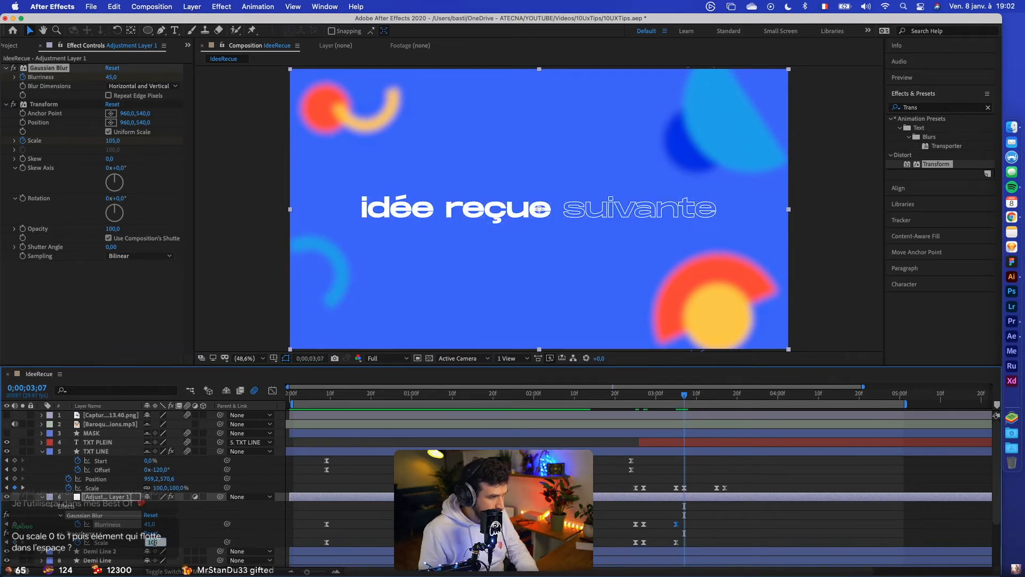
text(106)
key(Return)
click(154, 524)
text(5)
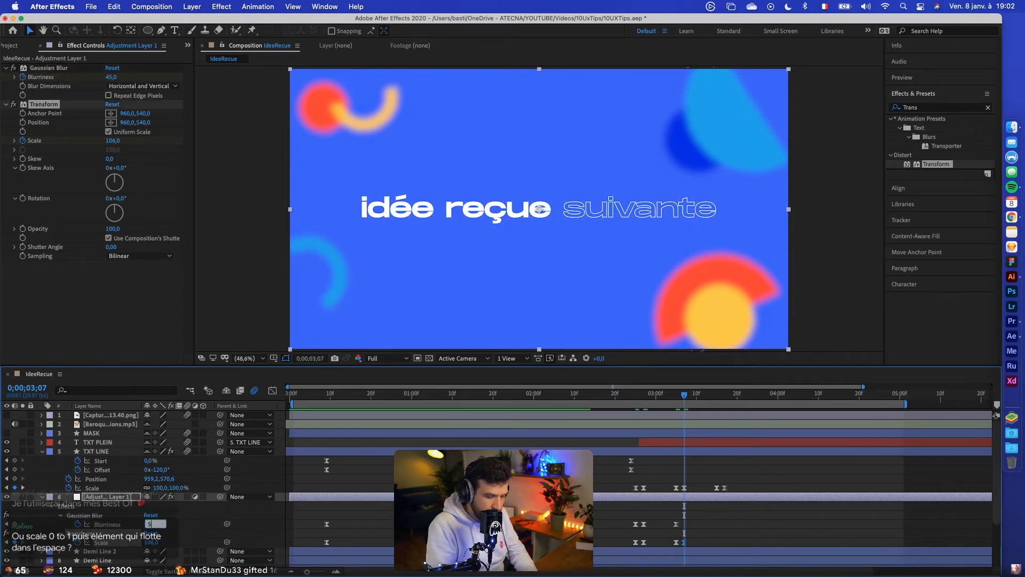
text(0)
key(Return)
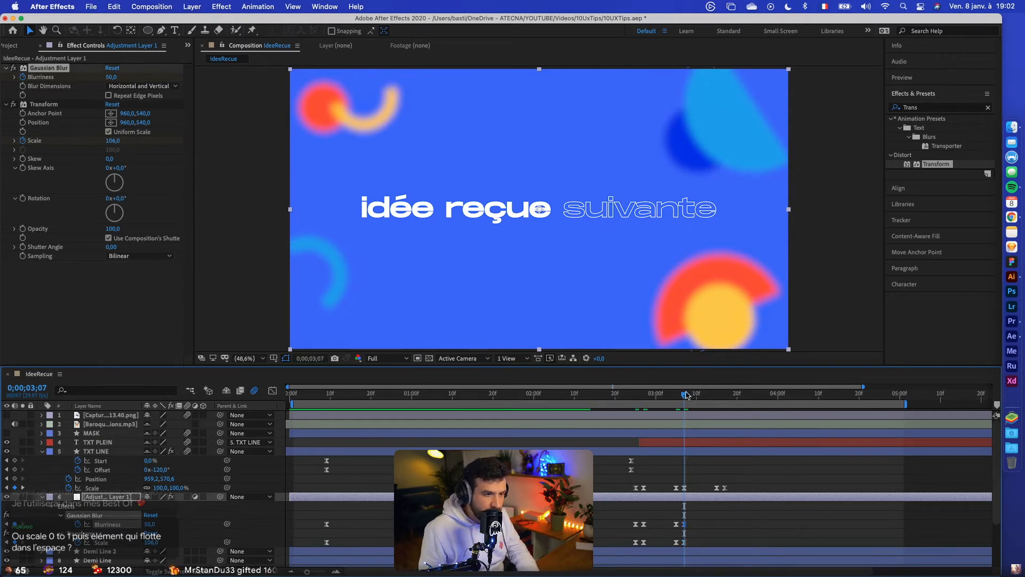
Key the adjustment layer's current Scale and Blurriness at 0;00;03;15, and set Scale to 107 and Blurriness to 55 at 0;00;03;17
drag(687, 395, 716, 395)
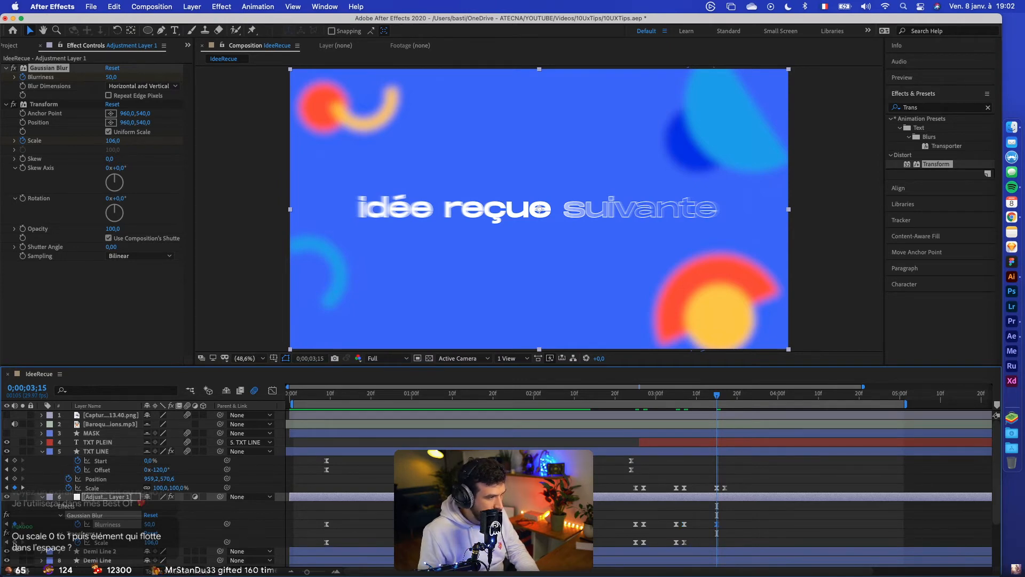
click(15, 542)
click(22, 488)
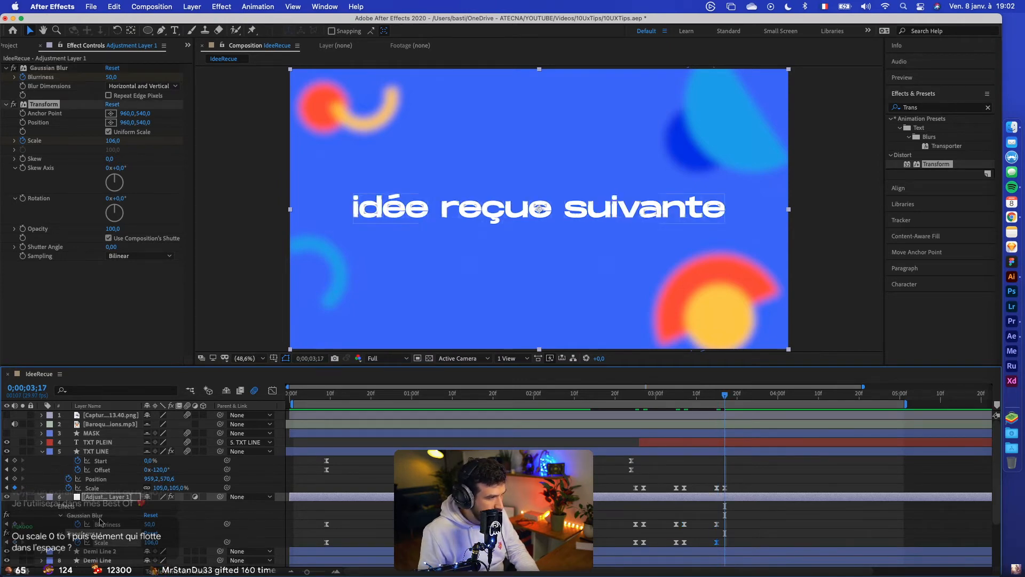
text(107)
key(Return)
click(154, 523)
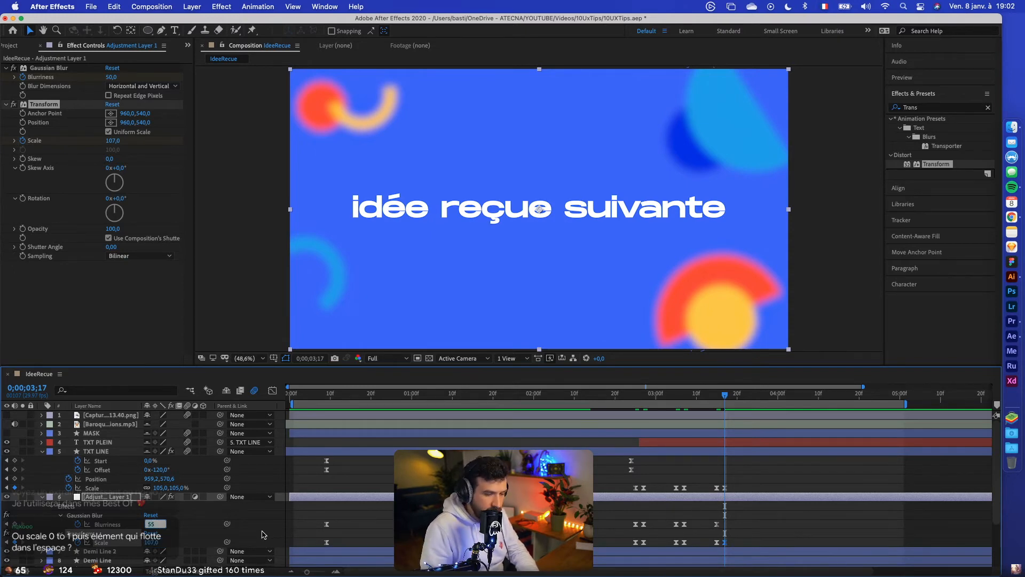
text(55)
key(Return)
key(Home)
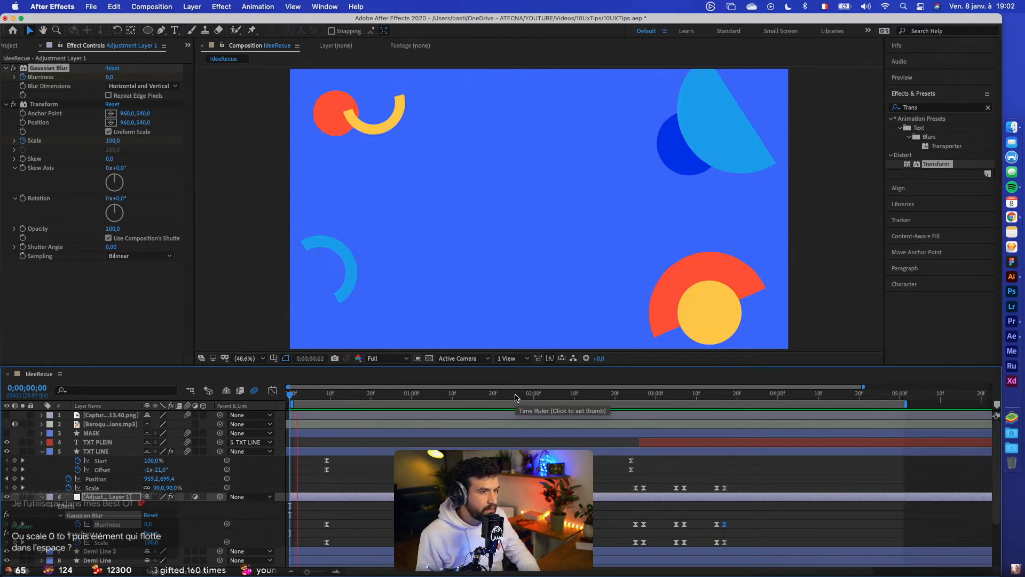
Collapse the properties of all layers and hide the shy layers from the timeline
key(super+a)
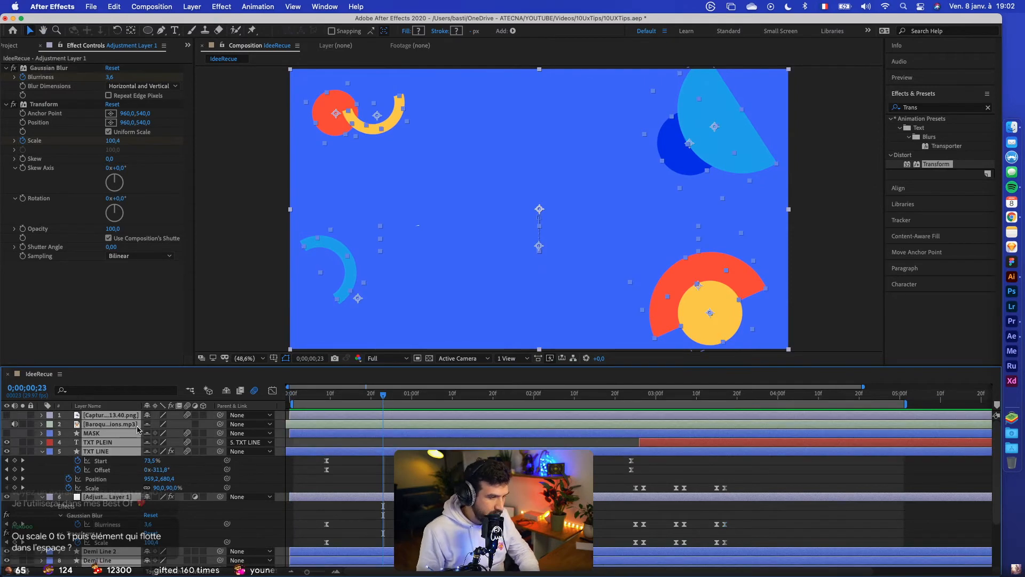
key(u)
key(u)
key(u)
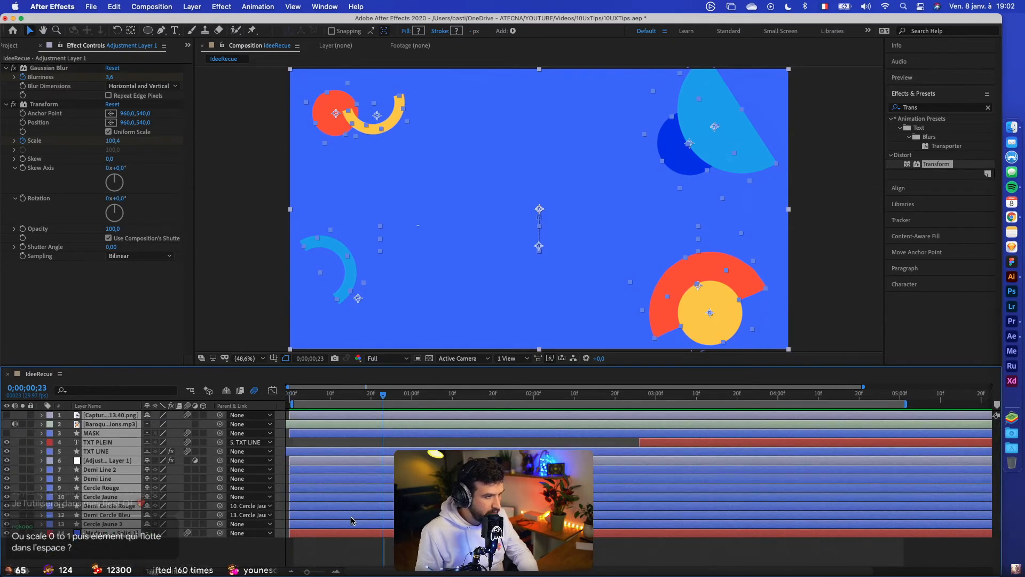
click(189, 546)
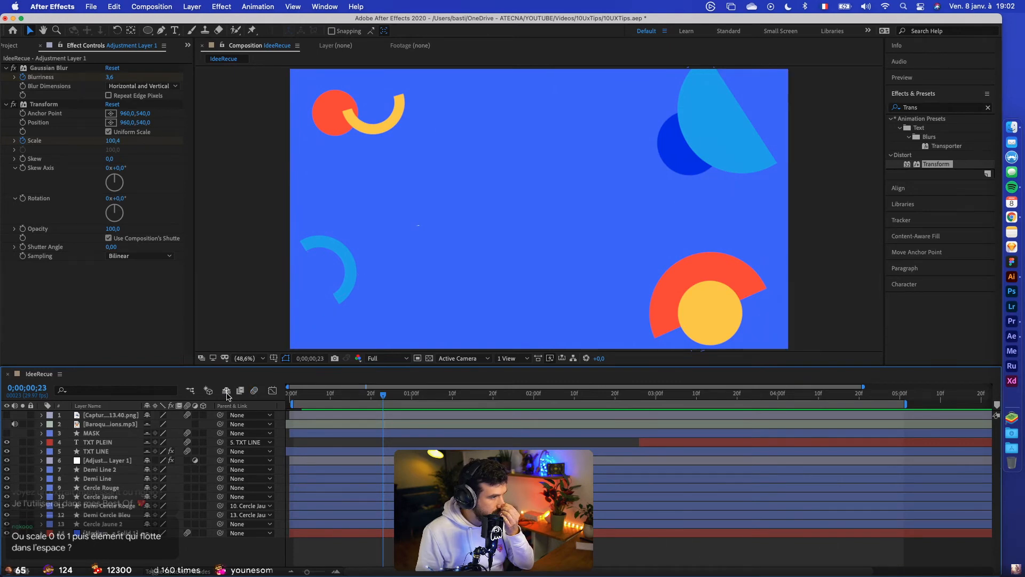
click(226, 390)
Preview the title animation from the start with only the background shape layers listed
click(310, 436)
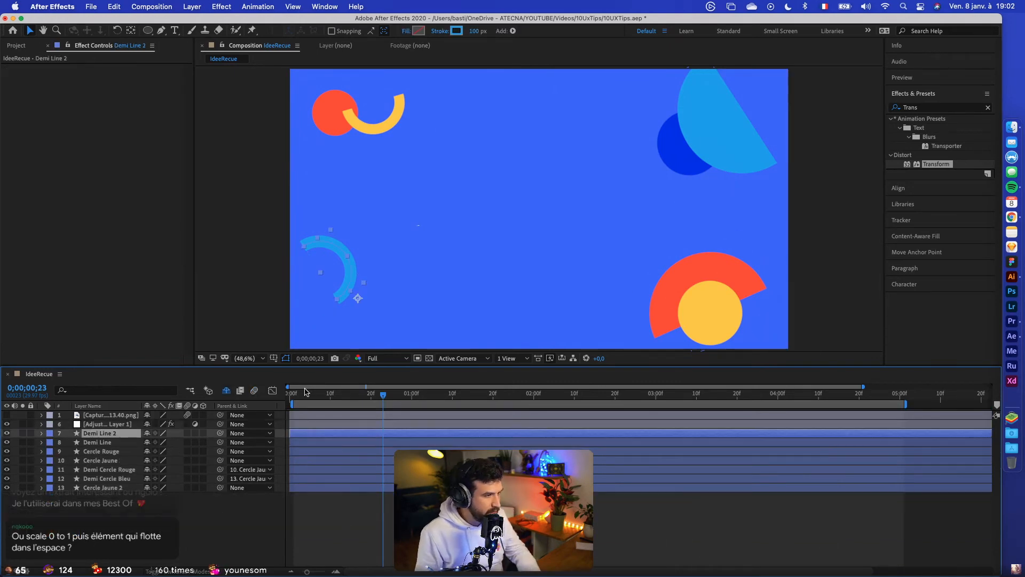
click(291, 393)
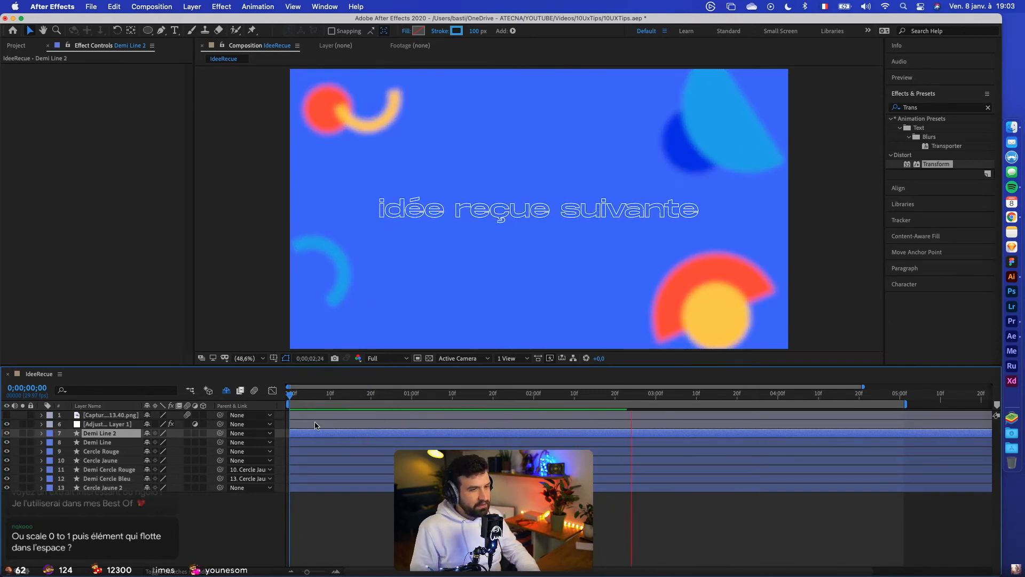
key(space)
click(313, 496)
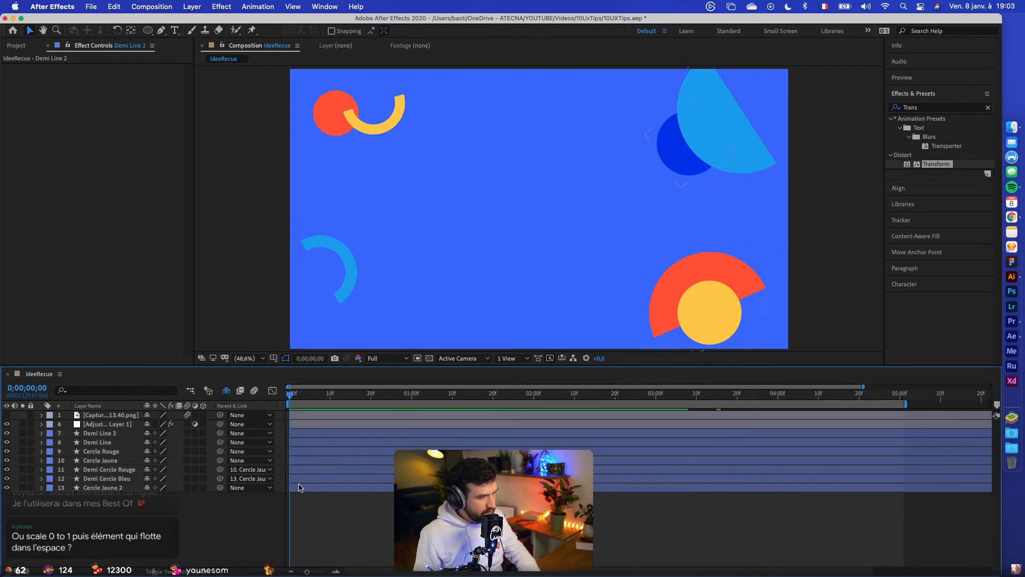
Center the anchor points of all shape layers from Demi Line 2 to Cercle Jaune 2
click(300, 488)
shift+click(299, 437)
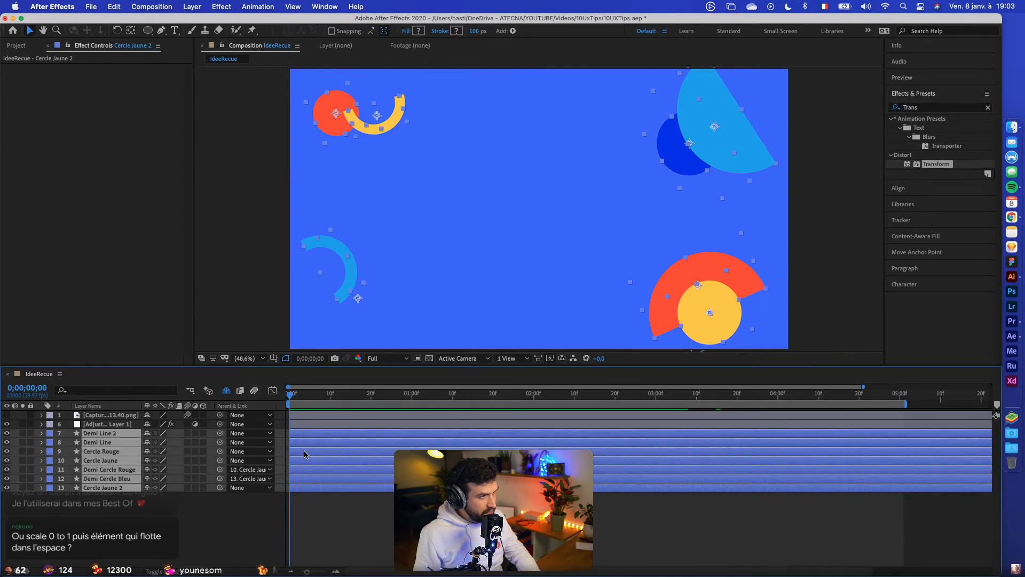
click(988, 107)
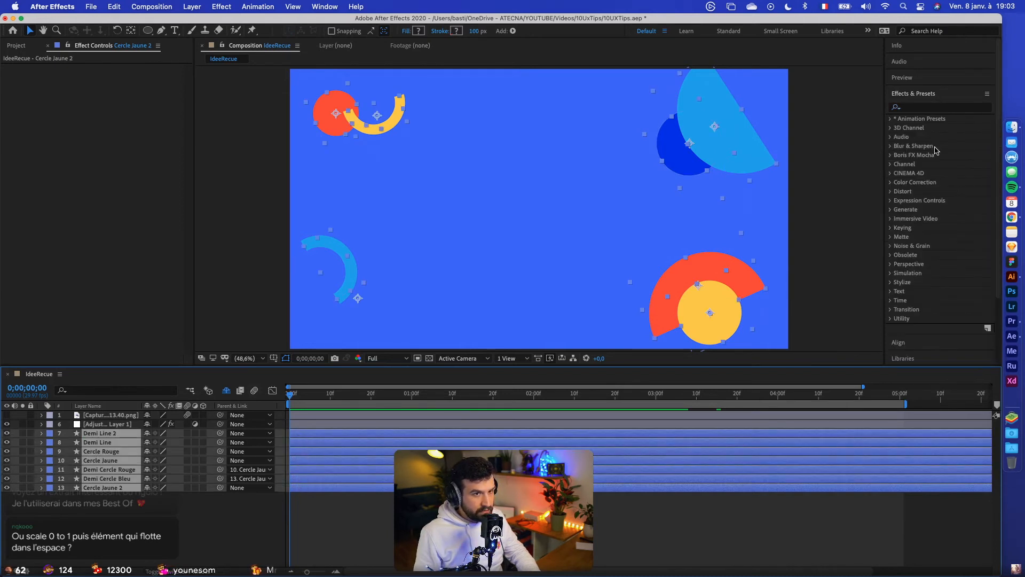
click(912, 93)
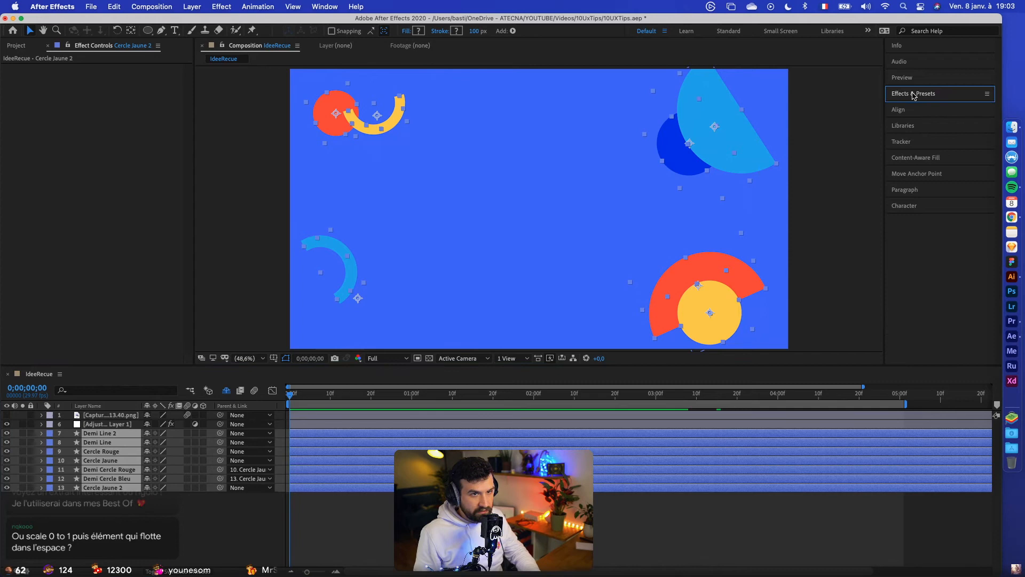
click(912, 173)
click(912, 201)
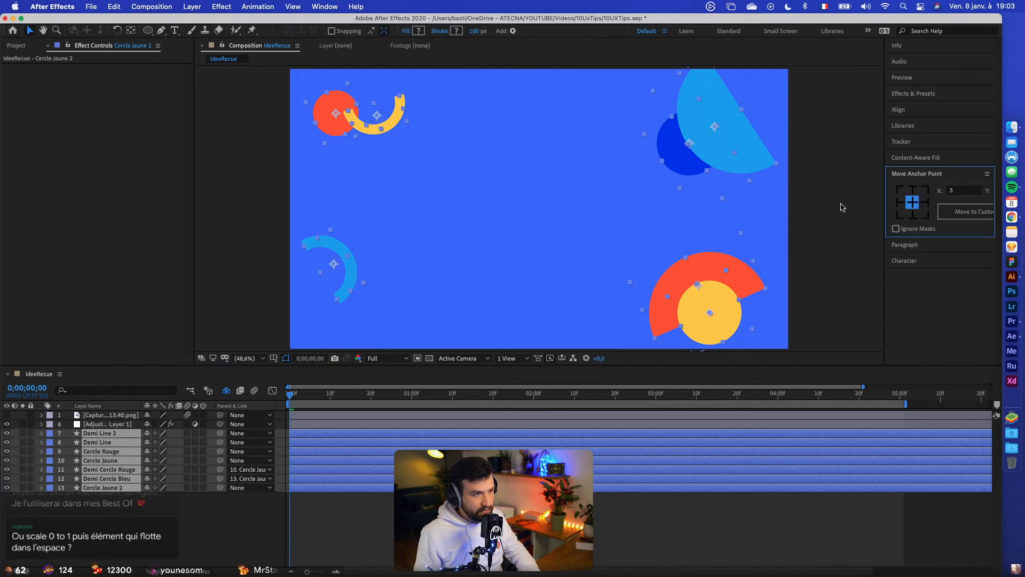
click(384, 513)
Show Scale for all shape layers from Demi Line 2 to Cercle Jaune 2 and add Scale keyframes at 0;00;00;00
click(304, 434)
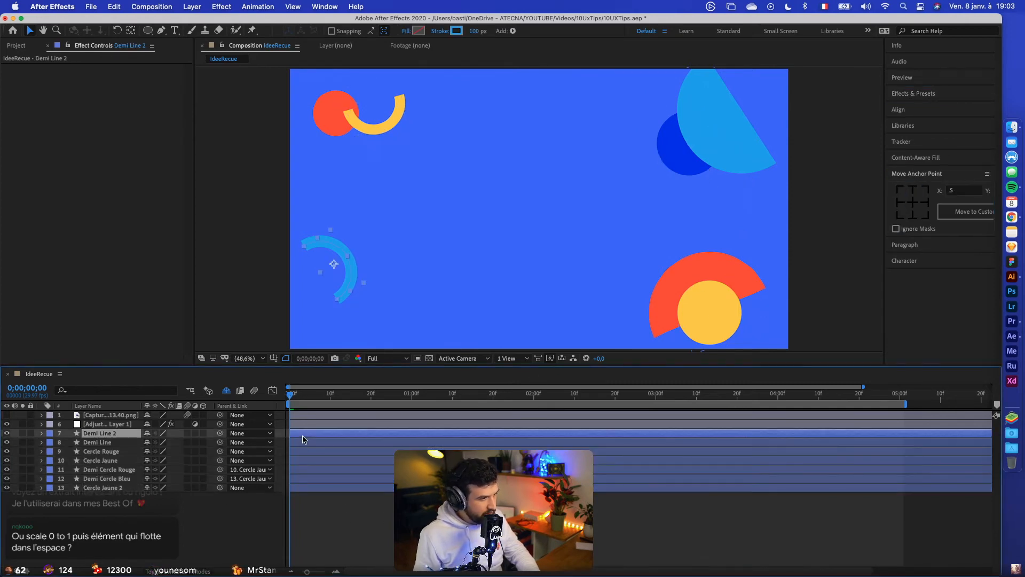
shift+click(300, 486)
key(s)
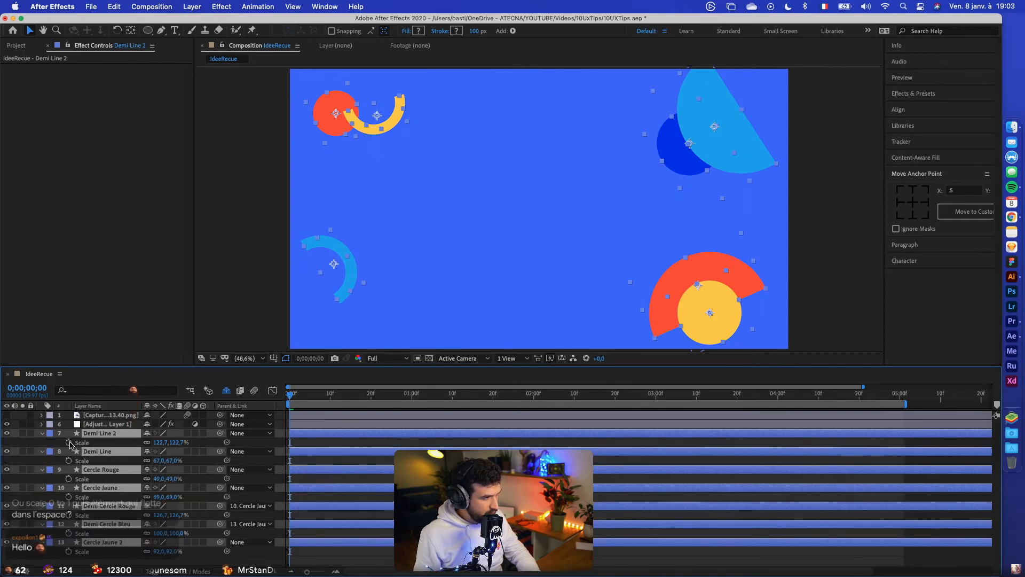
click(294, 440)
click(320, 542)
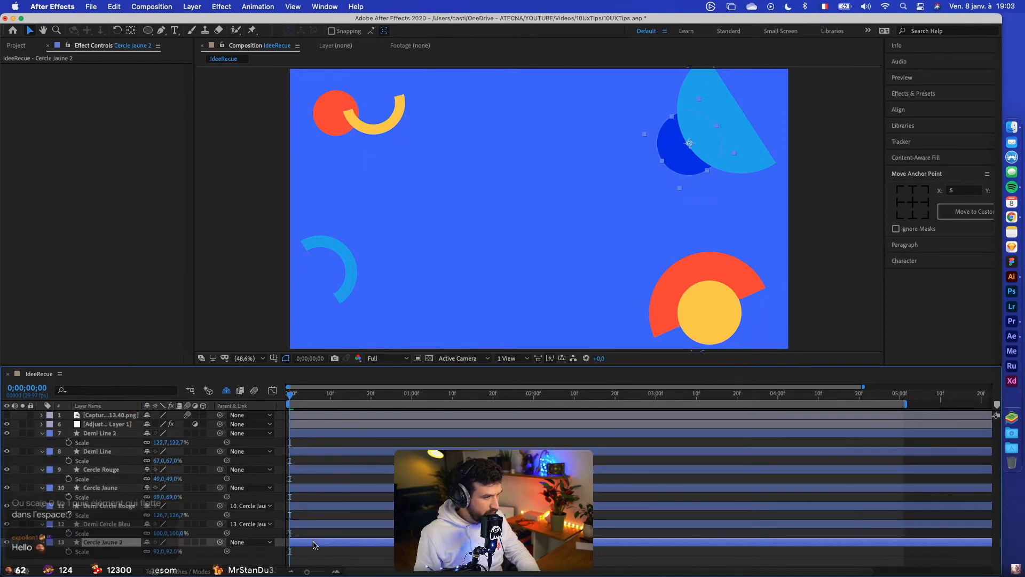
shift+click(304, 433)
click(69, 443)
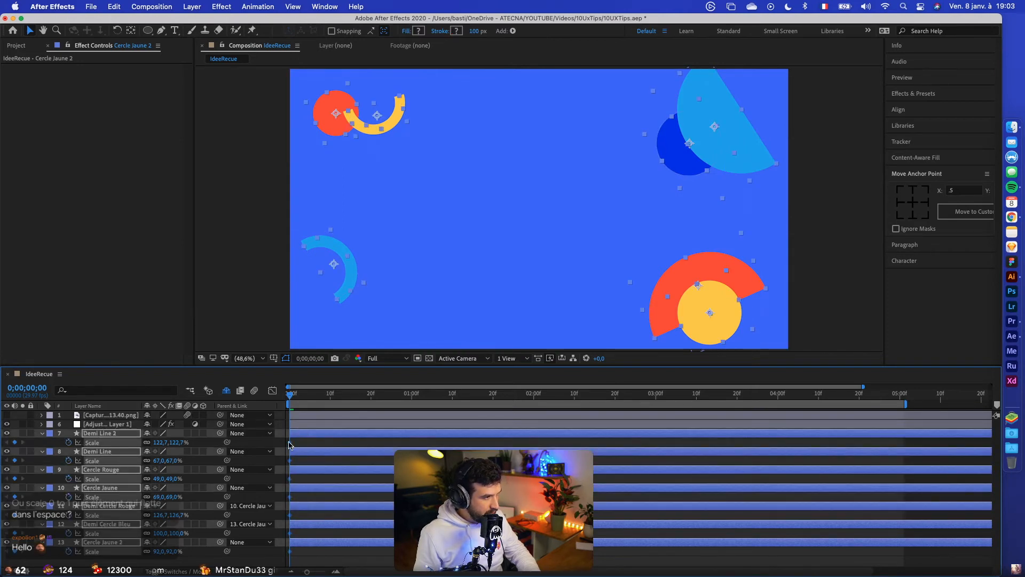
Shift the shapes' full-size Scale keyframes about four frames in, set Scale to 0% at 0;00;00;00, and preview the pop-in
click(179, 442)
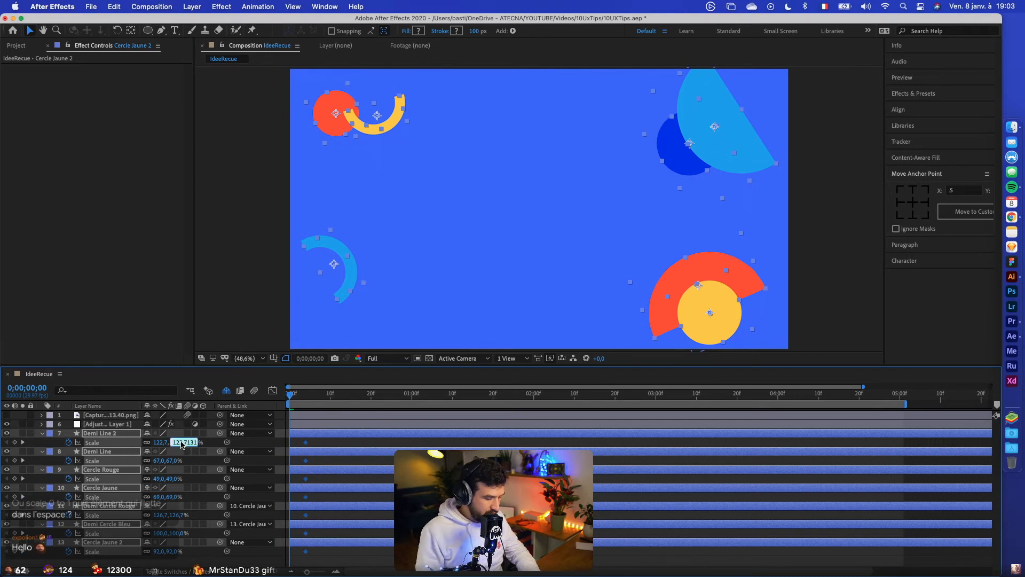
text(0)
key(Return)
key(space)
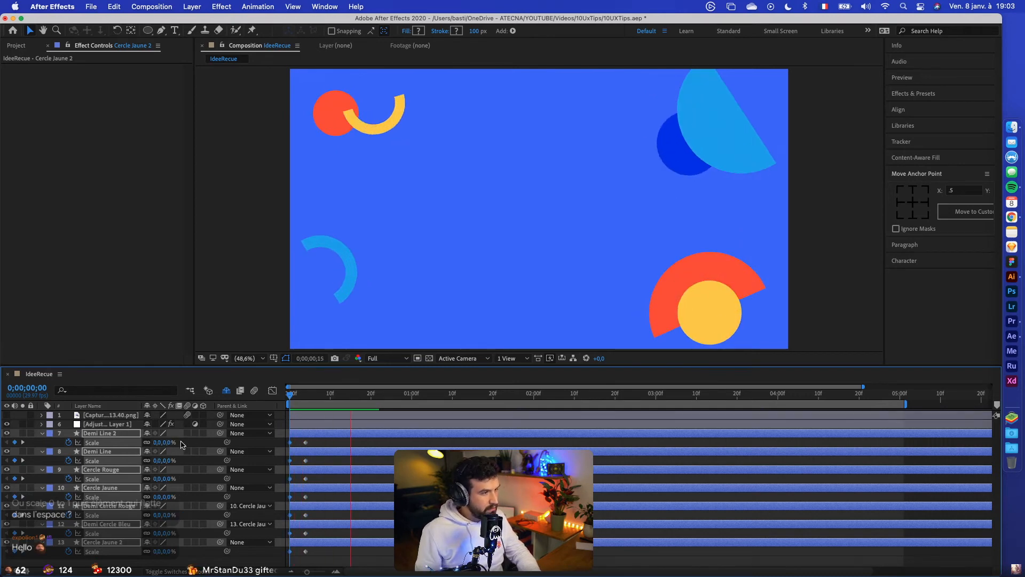
Switch to Notes, copy the full code from the "AE - Rebond Expression" note, and close the Notes window
click(1006, 237)
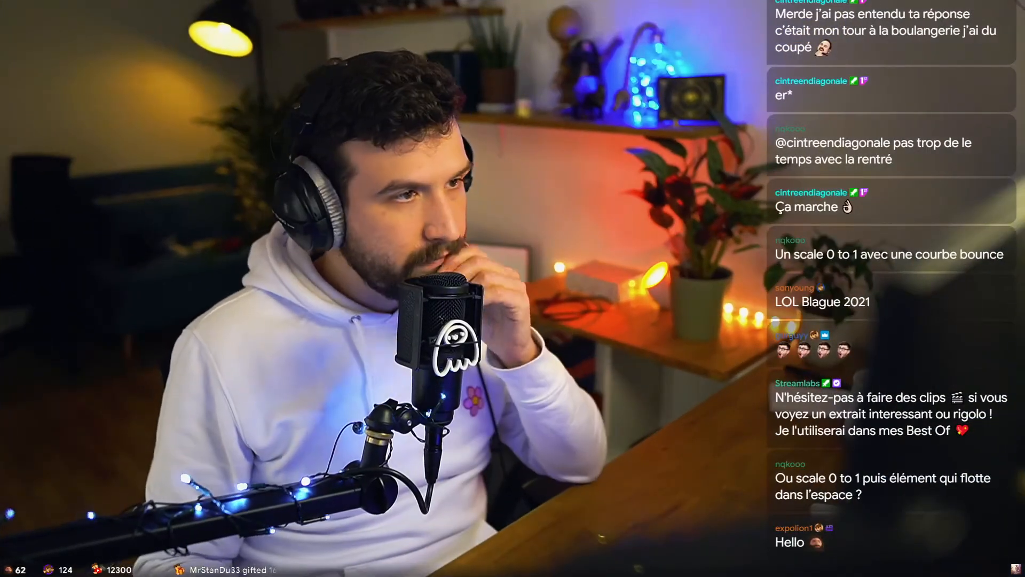
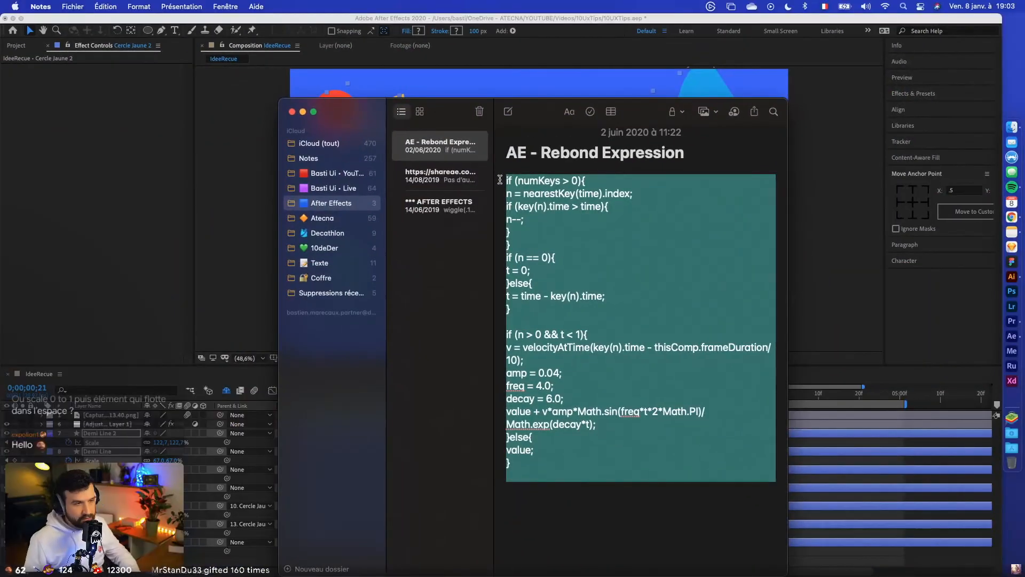
click(292, 112)
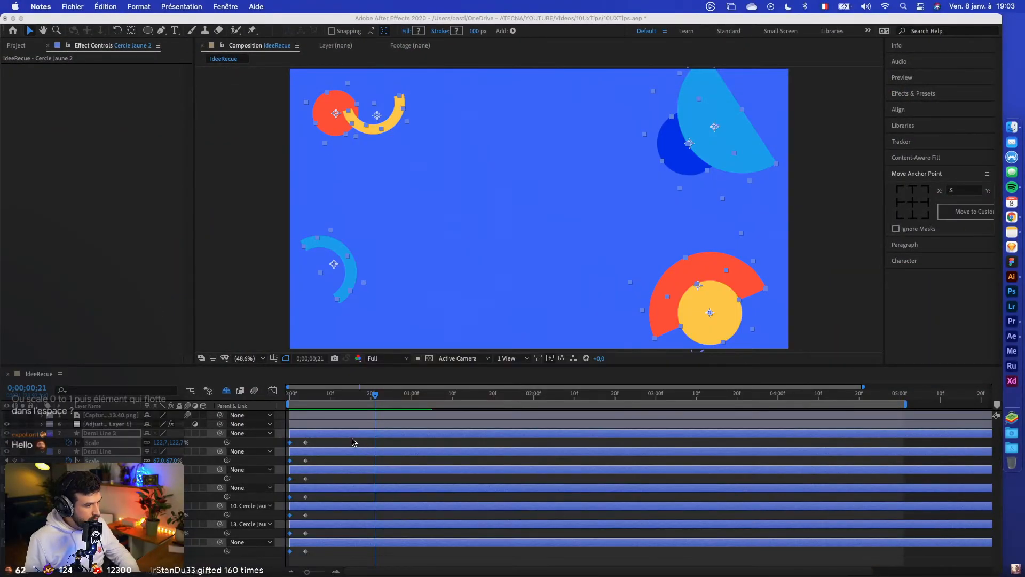
Add the copied bounce expression to the Scale of Demi Line 2 and preview it from 0;00;00;00
click(84, 457)
alt+click(69, 442)
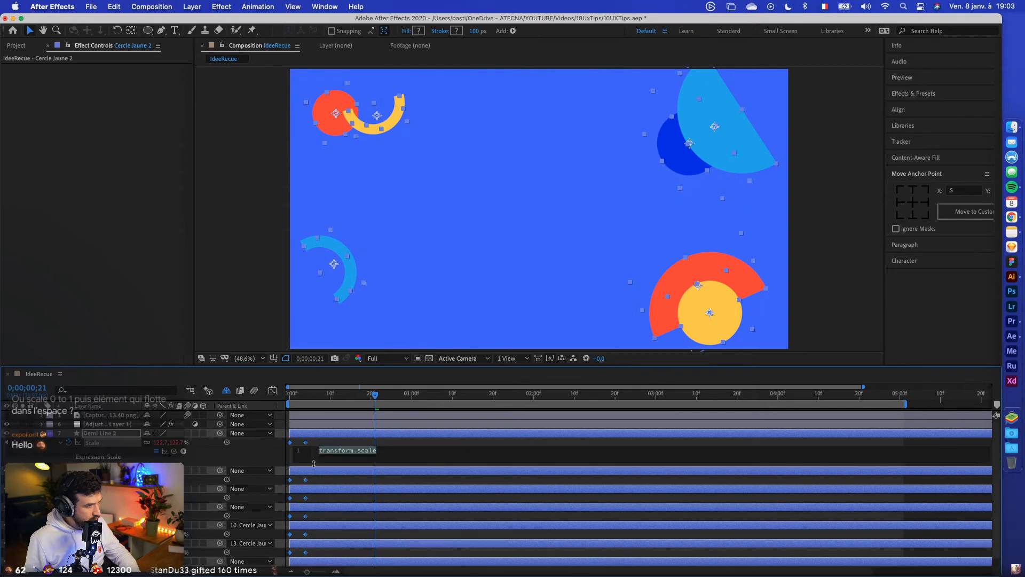
click(344, 446)
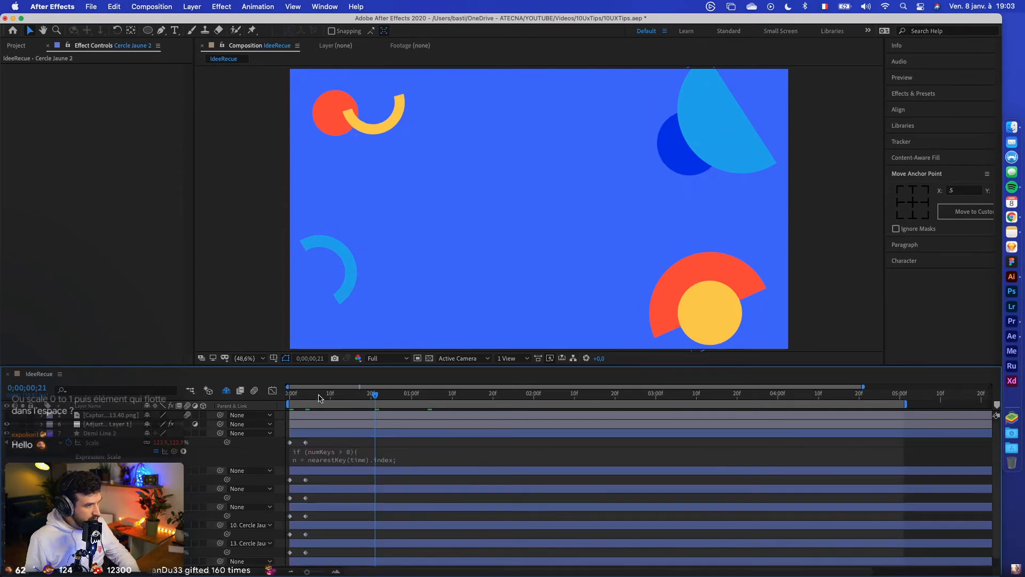
drag(320, 396, 244, 419)
key(space)
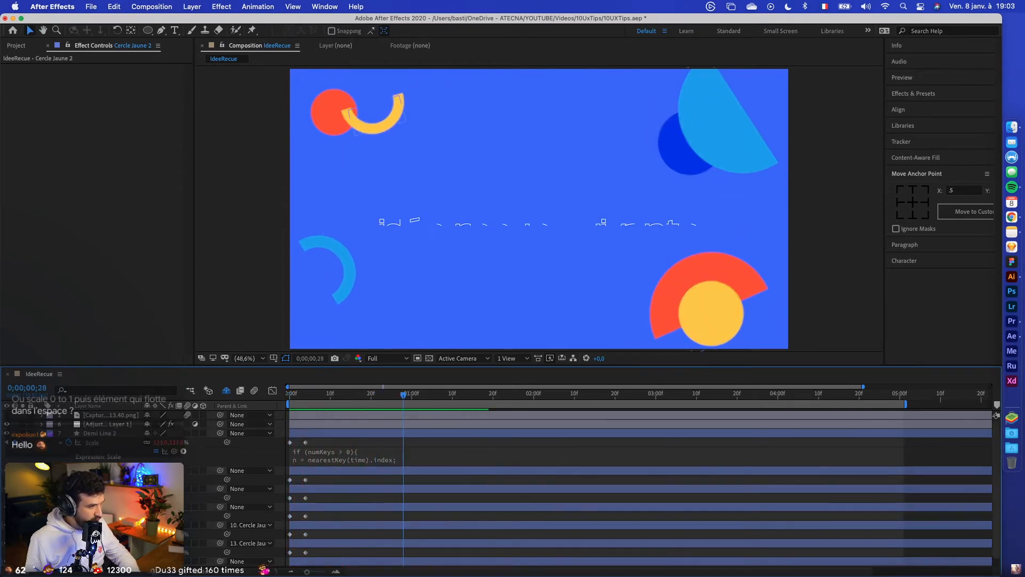
Paste the bounce expression onto the Scale of Demi Line and Cercle Rouge
alt+click(68, 479)
key(super+v)
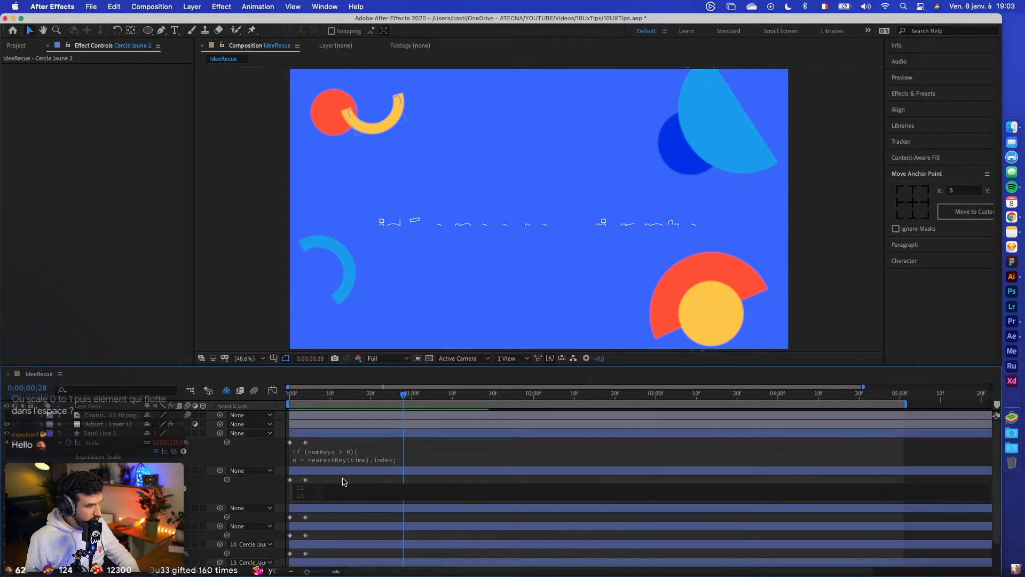
click(333, 476)
alt+click(68, 517)
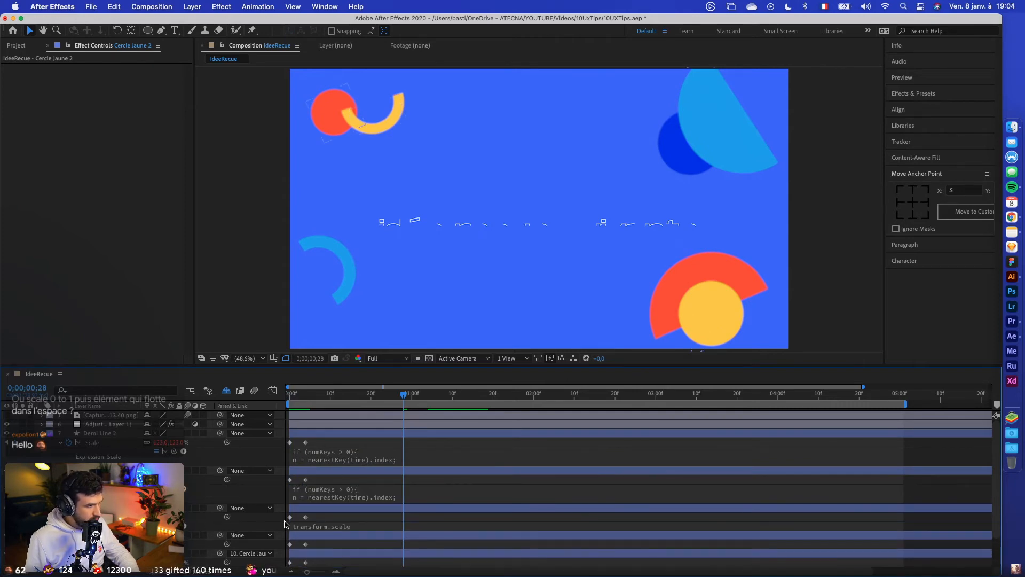
key(super+v)
scroll(346, 501, down, 4)
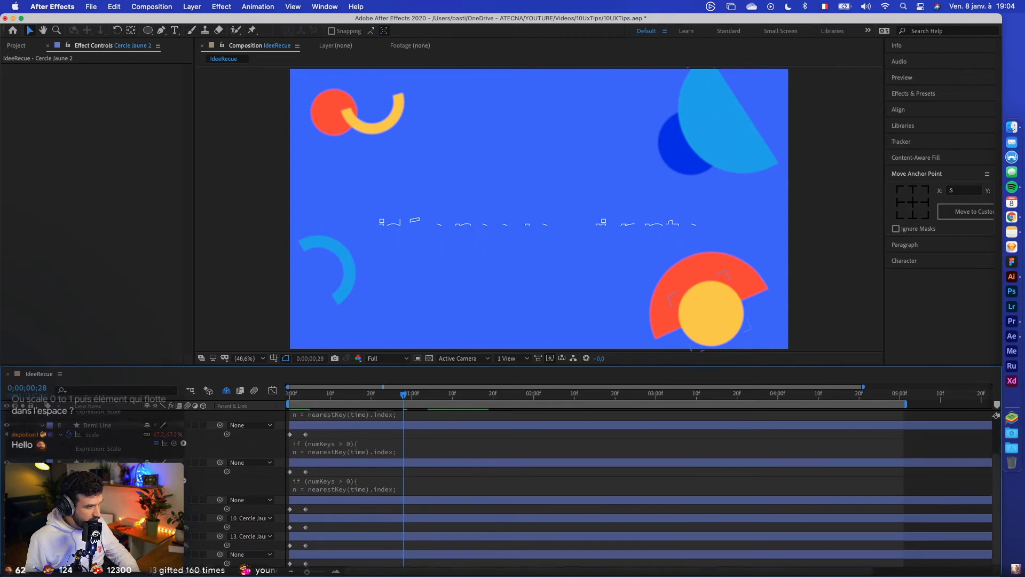
Paste the bounce expression onto the Scale of Cercle Jaune and Demi Cercle Rouge
alt+click(68, 507)
click(305, 519)
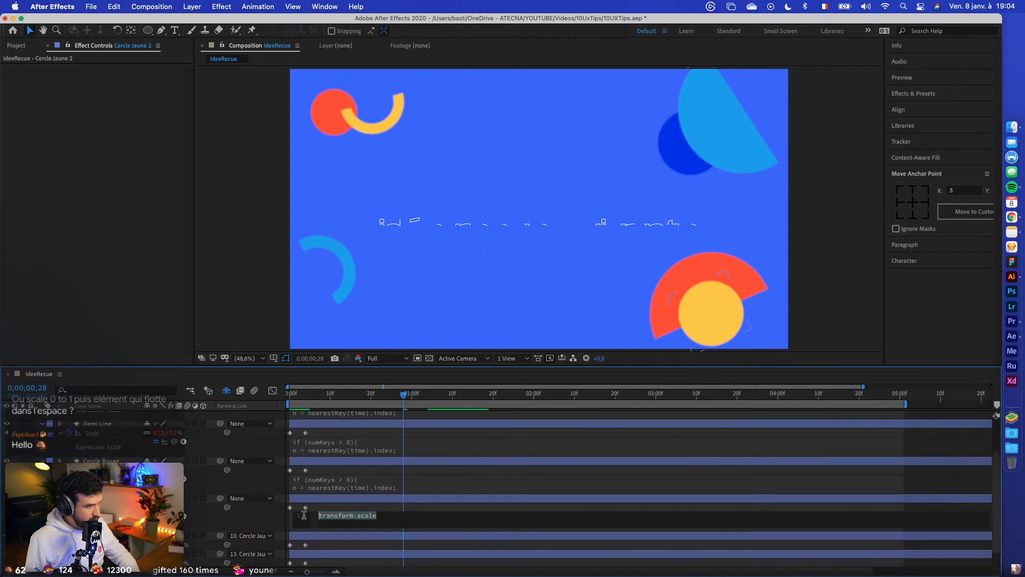
key(super+v)
scroll(524, 489, down, 2)
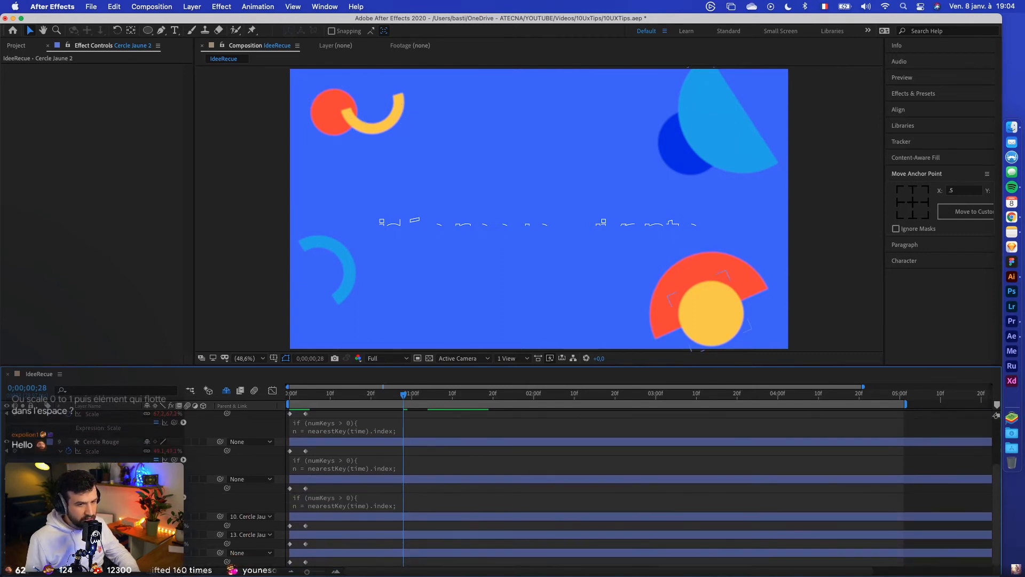
alt+click(68, 525)
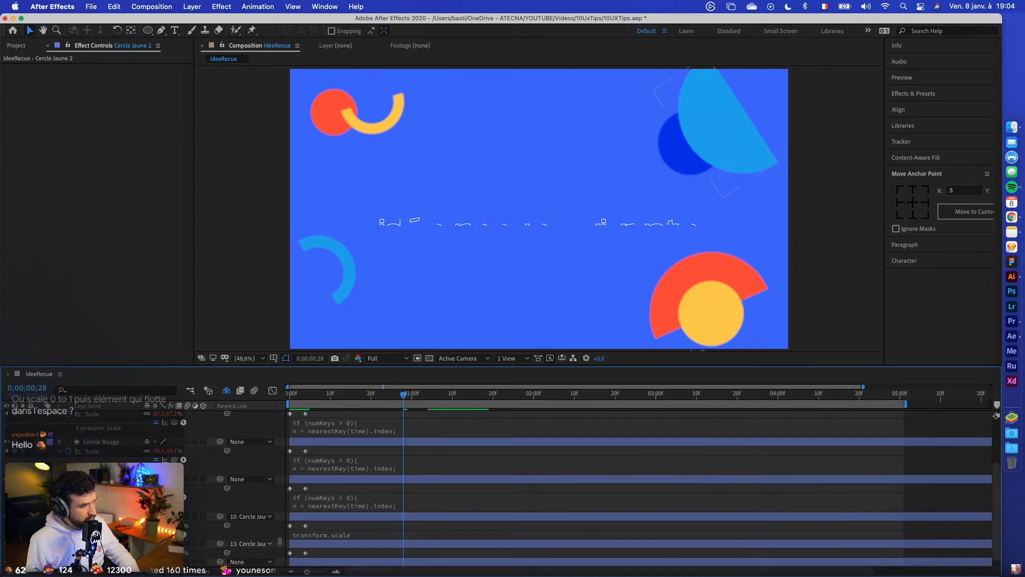
click(312, 536)
key(super+v)
click(325, 481)
Paste the bounce expression onto the Scale of Demi Cercle Bleu and Cercle Jaune 2, and leave expression editing
scroll(186, 518, down, 2)
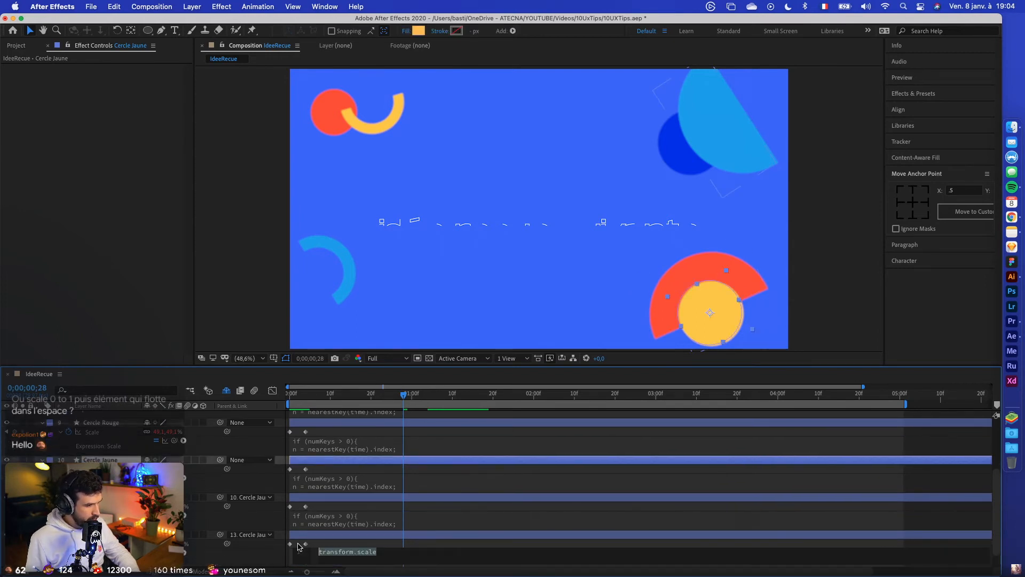
scroll(215, 531, down, 2)
scroll(342, 543, down, 1)
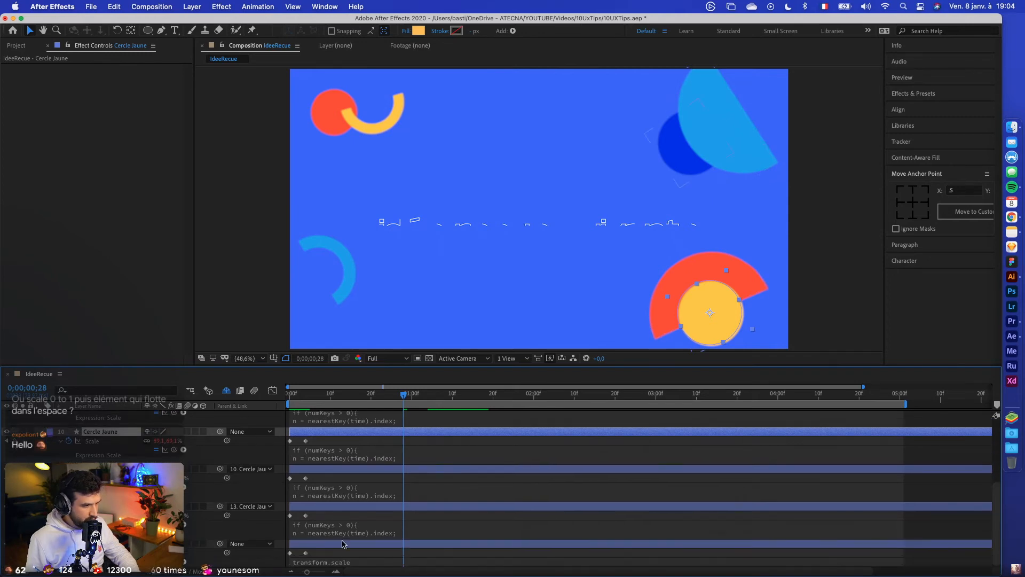
click(325, 559)
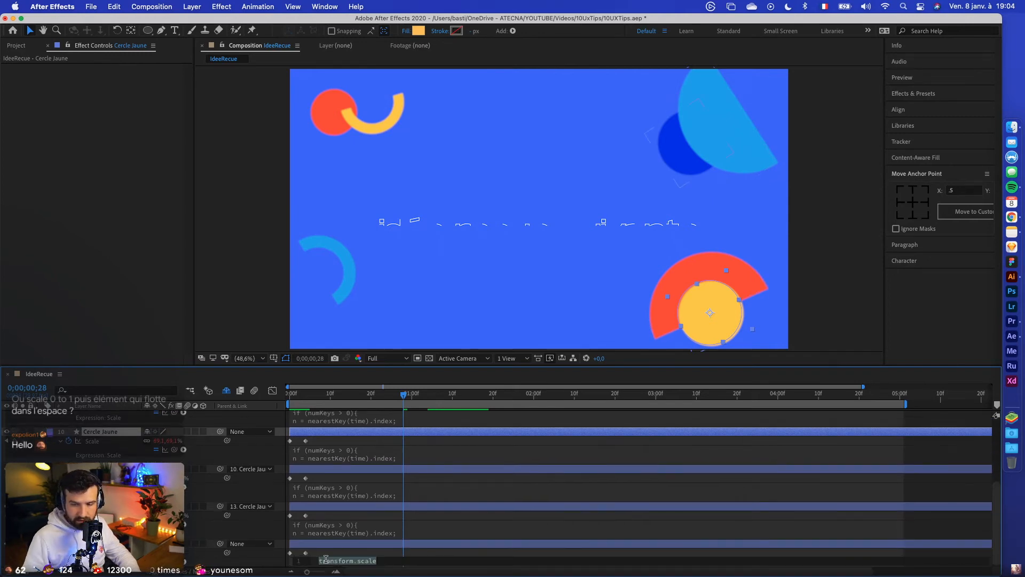
key(super+v)
click(400, 492)
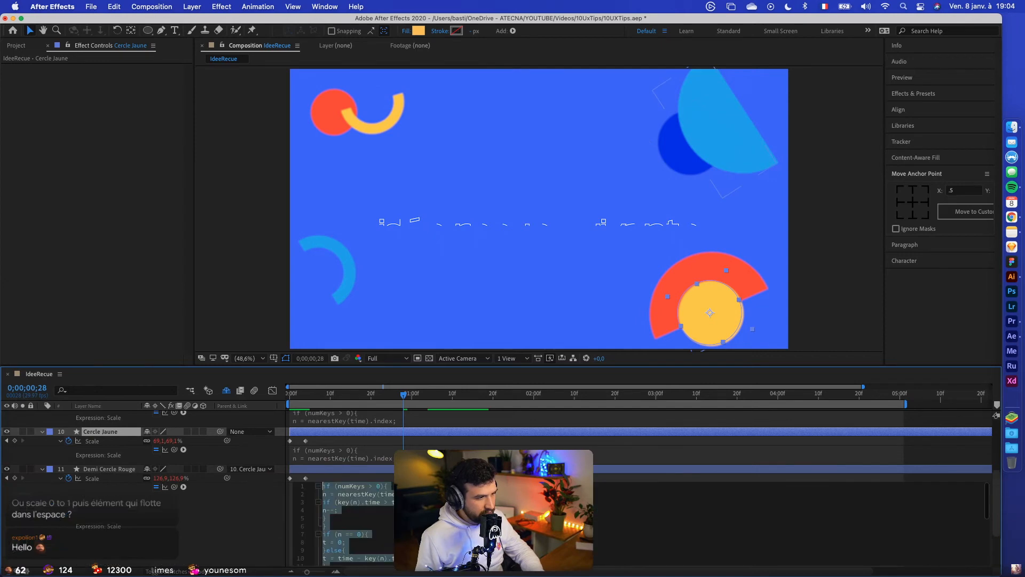
click(400, 454)
click(258, 504)
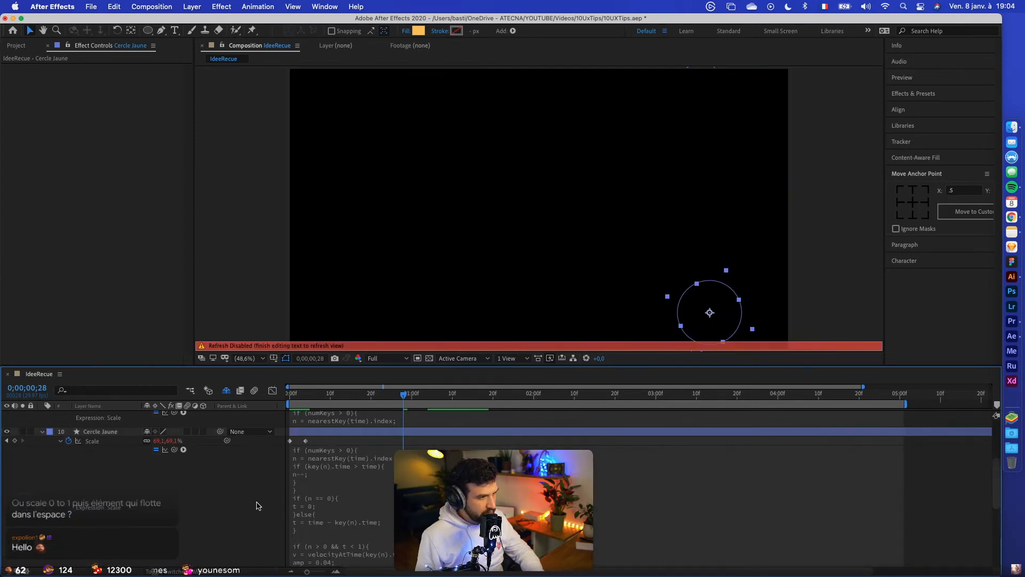
Collapse the displayed properties of all layers in the IdeeRecue timeline
scroll(227, 459, up, 4)
key(super+a)
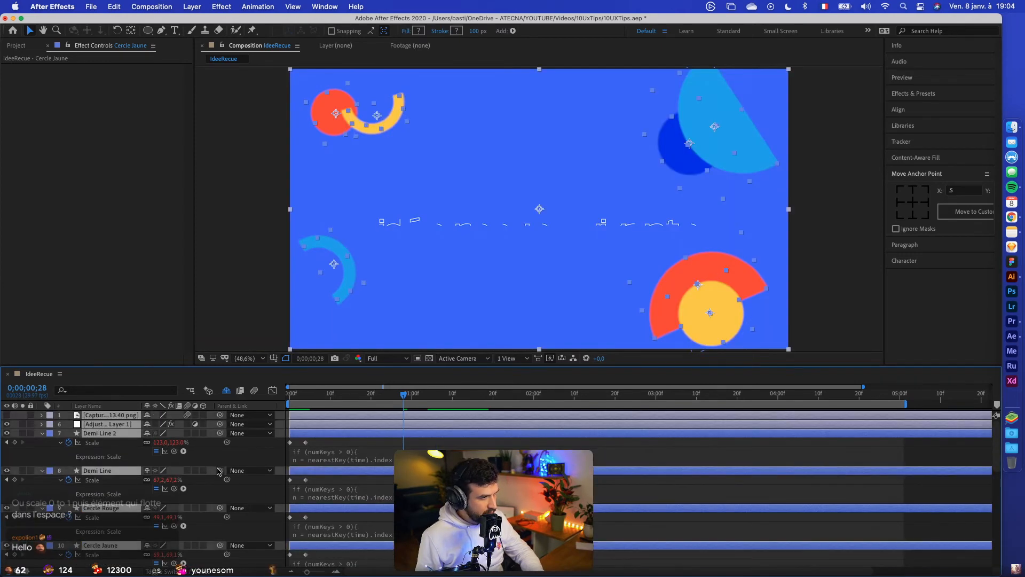
key(u)
key(u)
key(u)
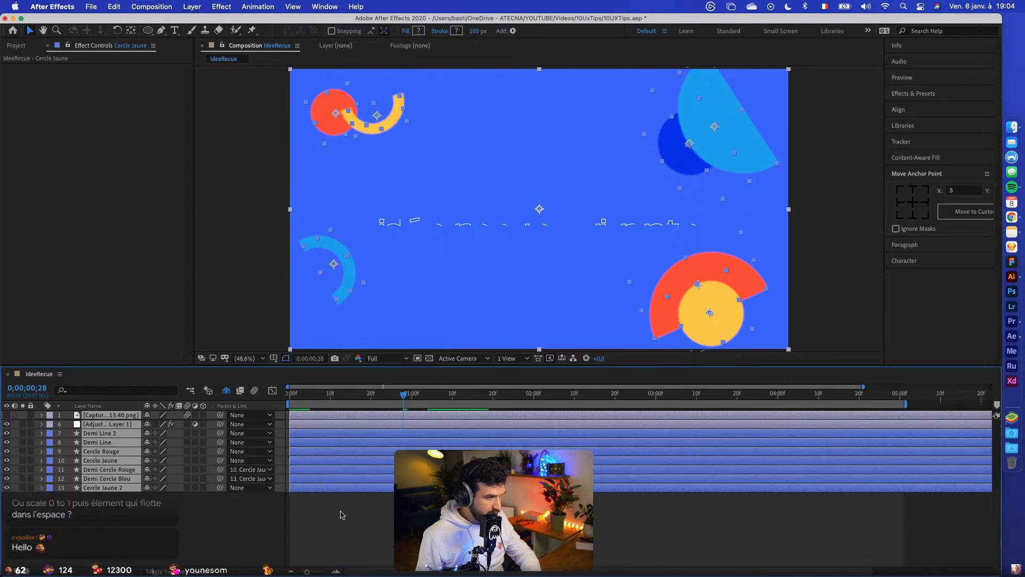
Preview the bouncing pop-in of all shapes from 0;00;00;00
click(341, 515)
drag(311, 395, 257, 416)
key(space)
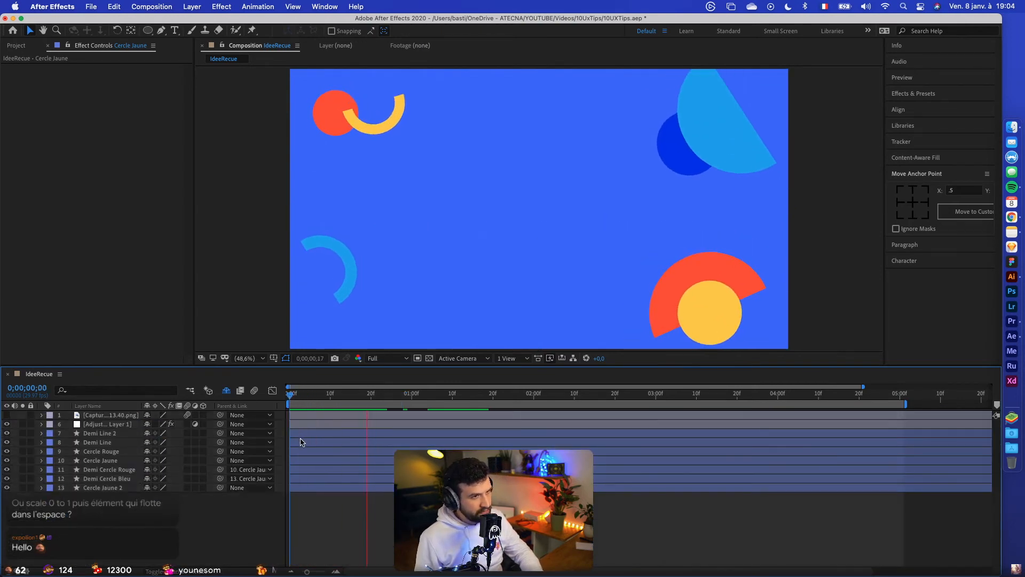
key(space)
drag(306, 391, 270, 402)
key(space)
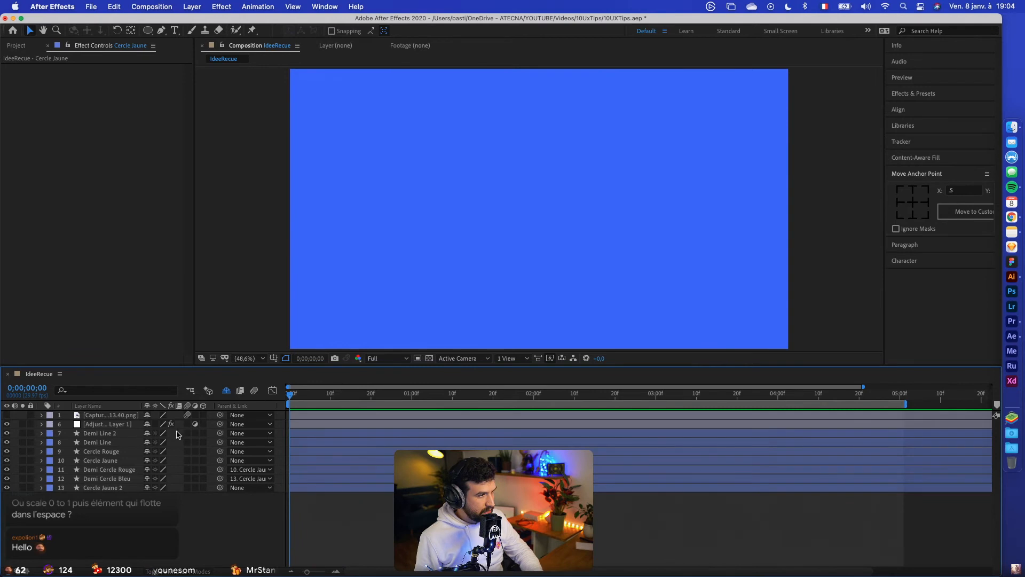
Show the Position property for all shape layers from Demi Line 2 to Cercle Jaune 2
click(125, 435)
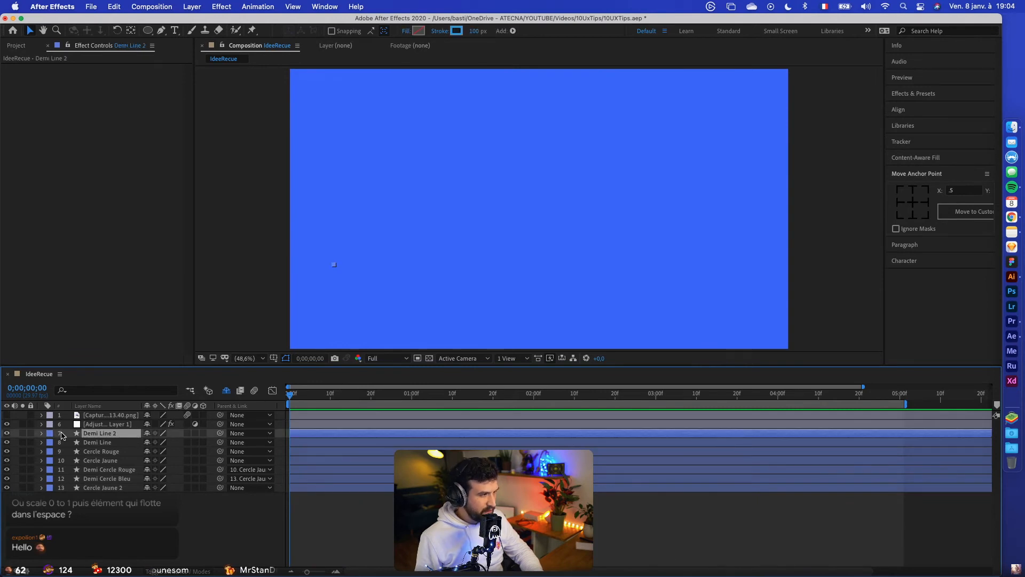
shift+click(102, 487)
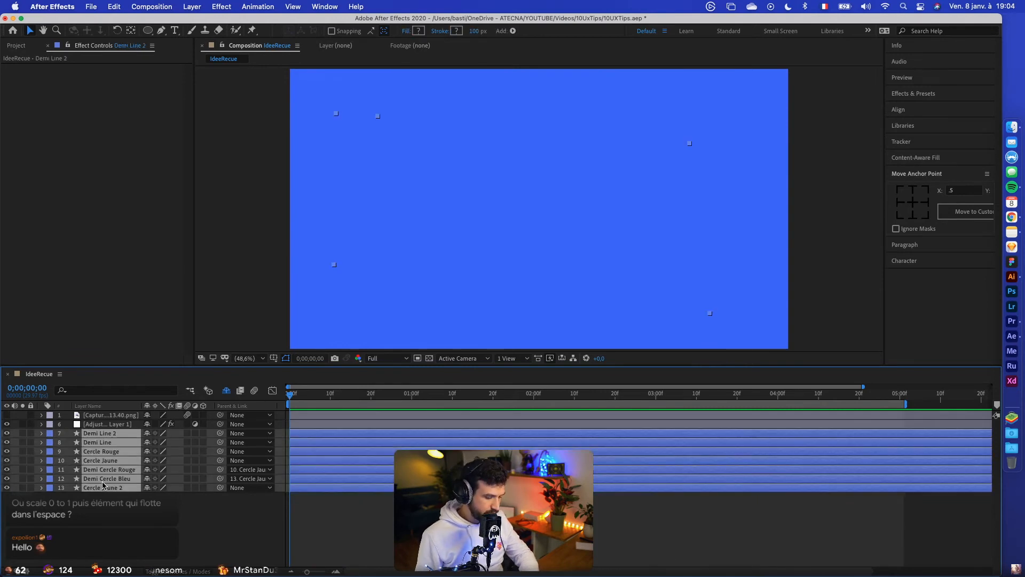
key(p)
Add the expression wiggle(2,20) to Demi Line 2's Position and preview the floating motion from the start
click(93, 443)
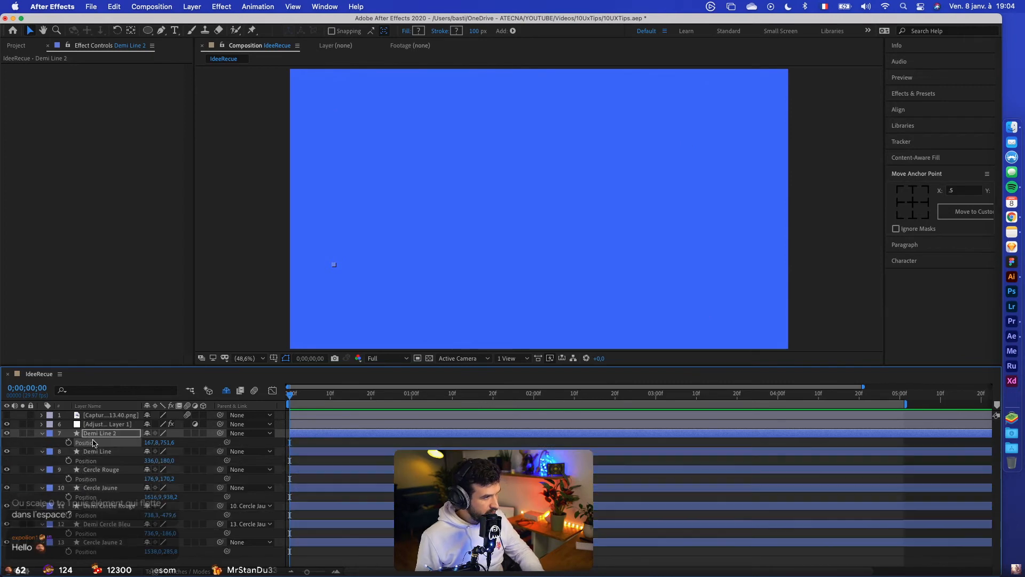
alt+click(69, 444)
text(wiggle)
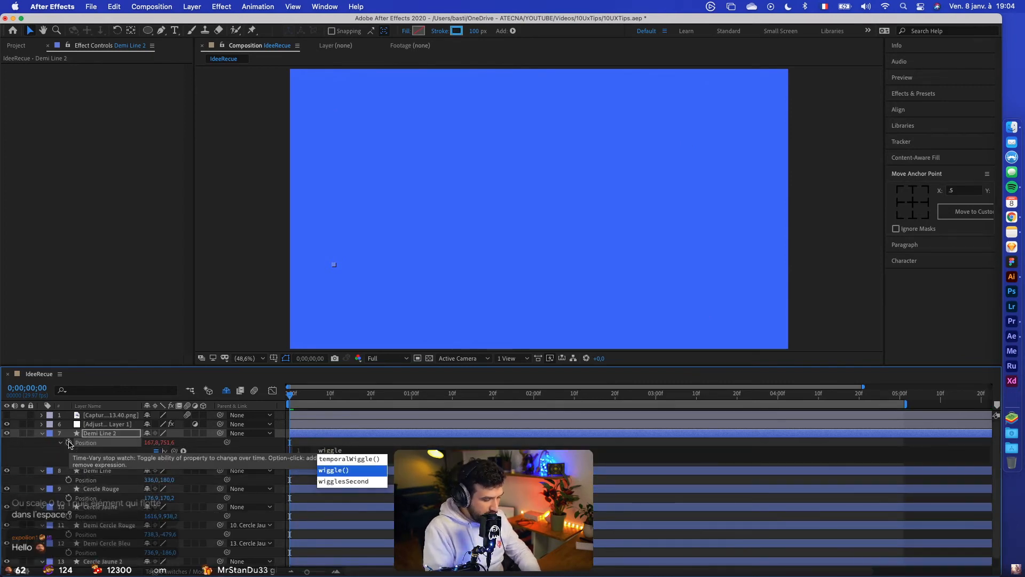
key(Return)
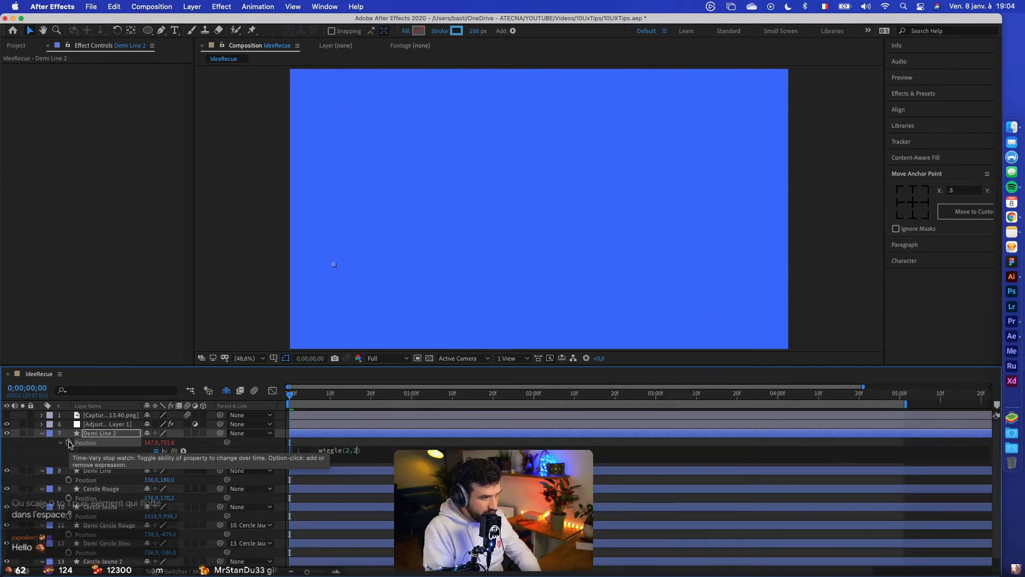
click(353, 440)
drag(311, 396, 204, 400)
key(space)
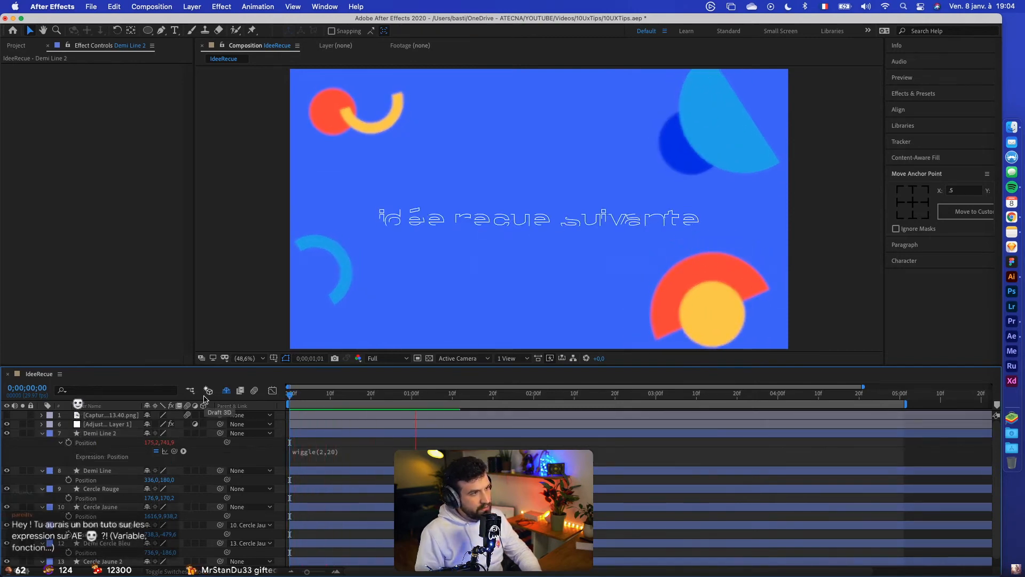
key(space)
drag(312, 396, 220, 396)
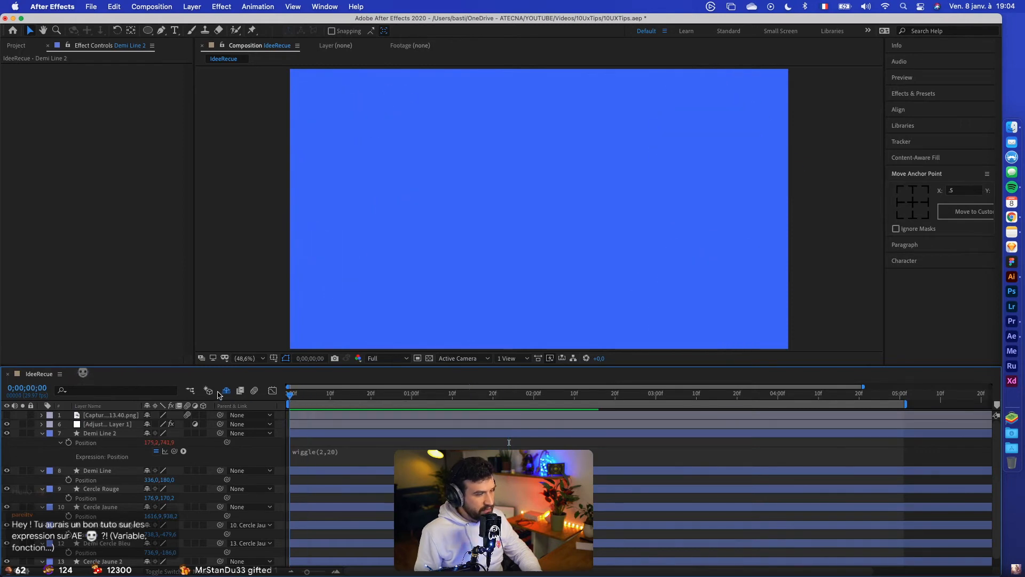
key(space)
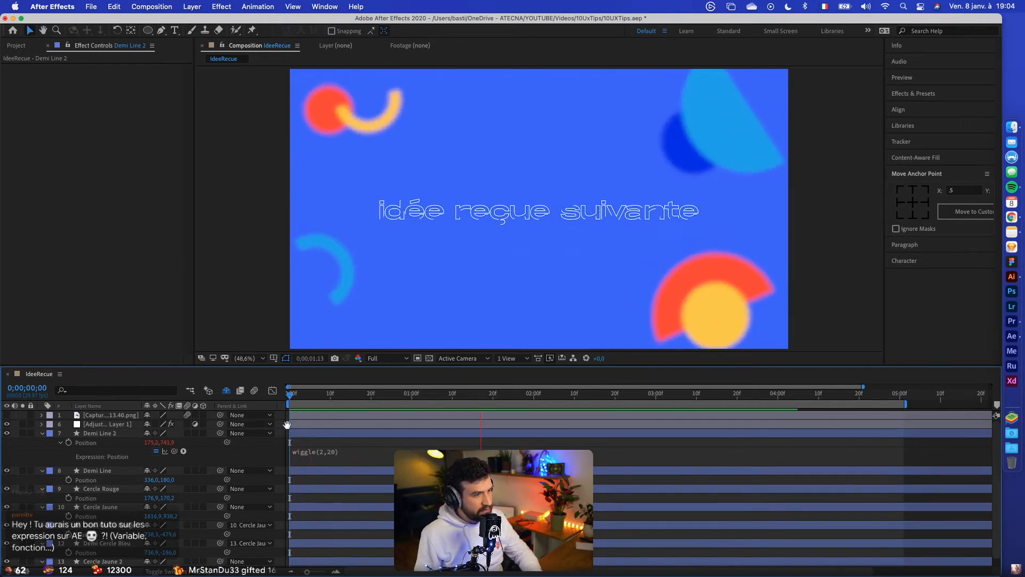
Try a wiggle amplitude of 50 on Demi Line 2's Position with wiggle(2,50), and preview it
click(343, 451)
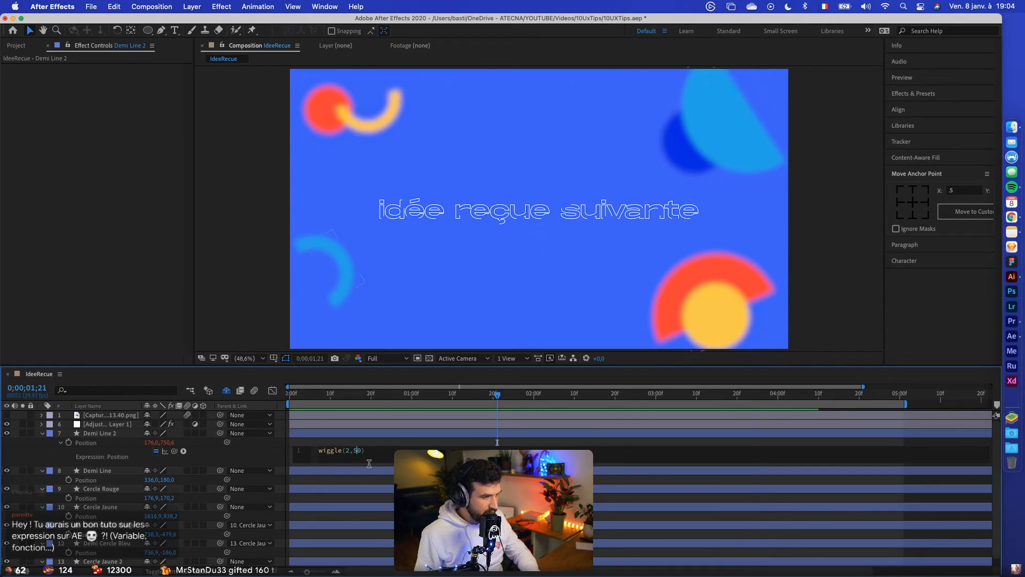
drag(335, 397, 192, 399)
key(space)
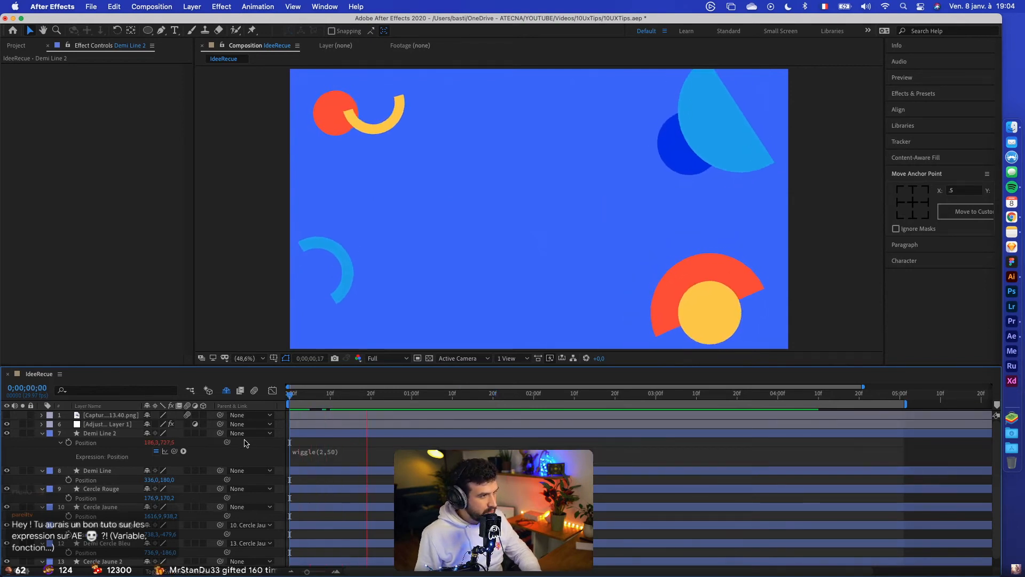
Lower the wiggle frequency of Demi Line 2's Position to 1 with wiggle(1,50), and preview it from the start
click(335, 450)
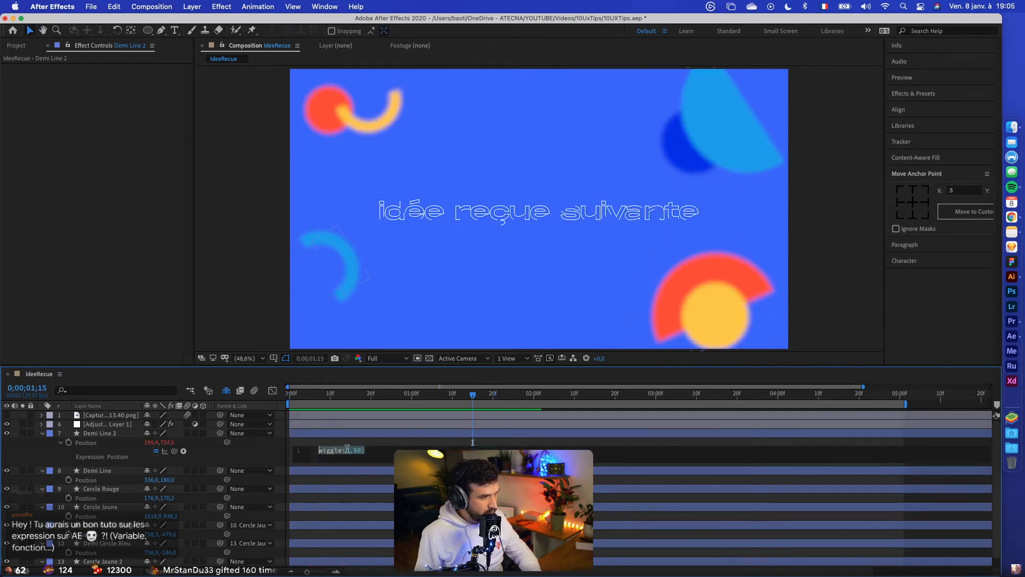
click(346, 442)
drag(341, 397, 220, 405)
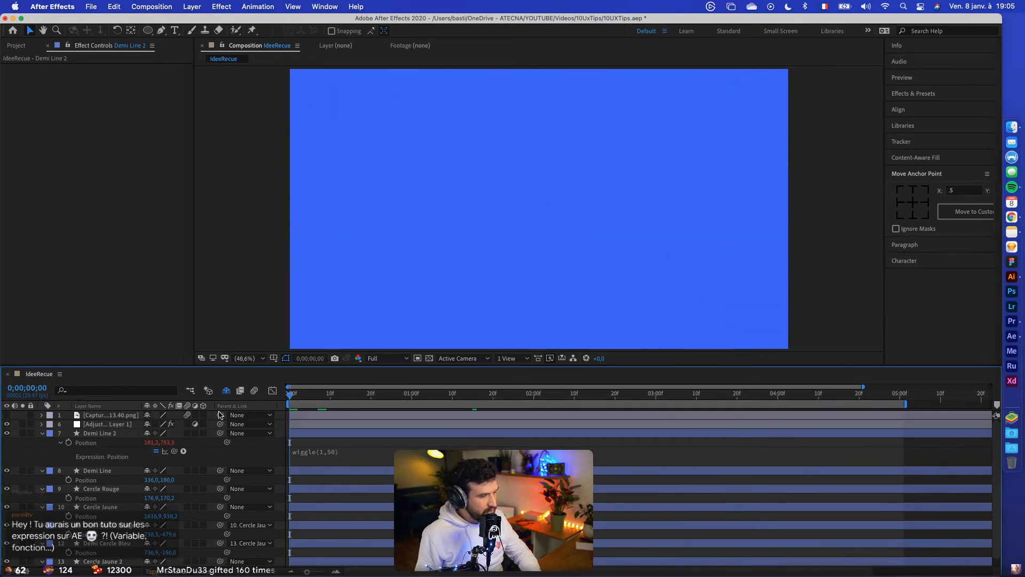
key(space)
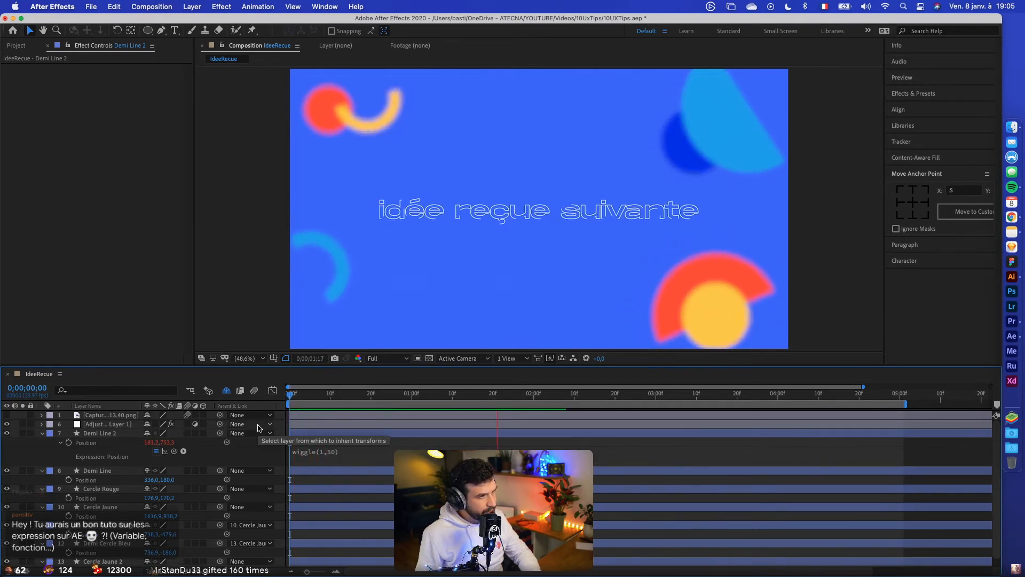
Reduce the wiggle amplitude of Demi Line 2's Position to 30 with wiggle(1,30), and preview it from the start
click(327, 451)
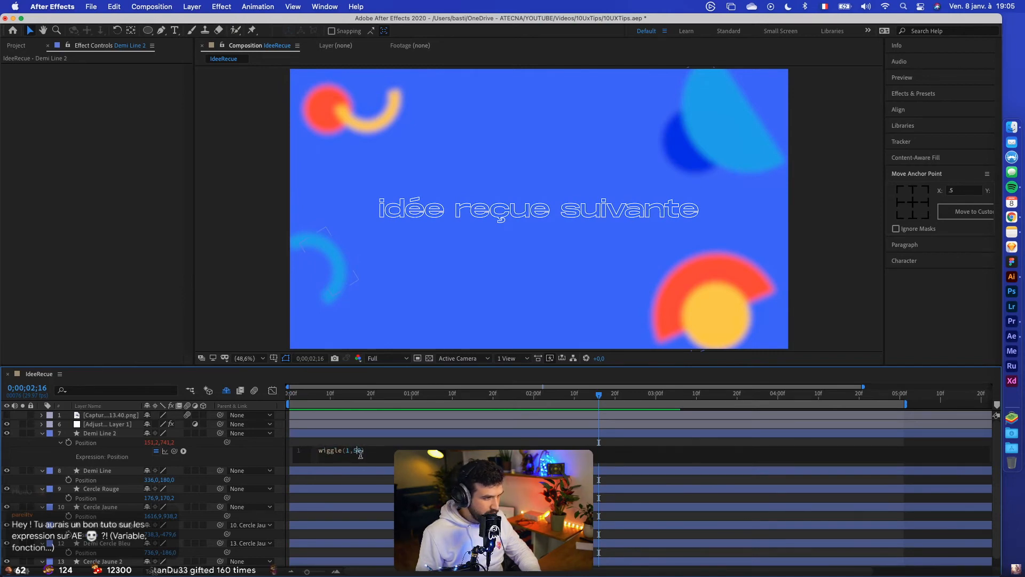
click(333, 398)
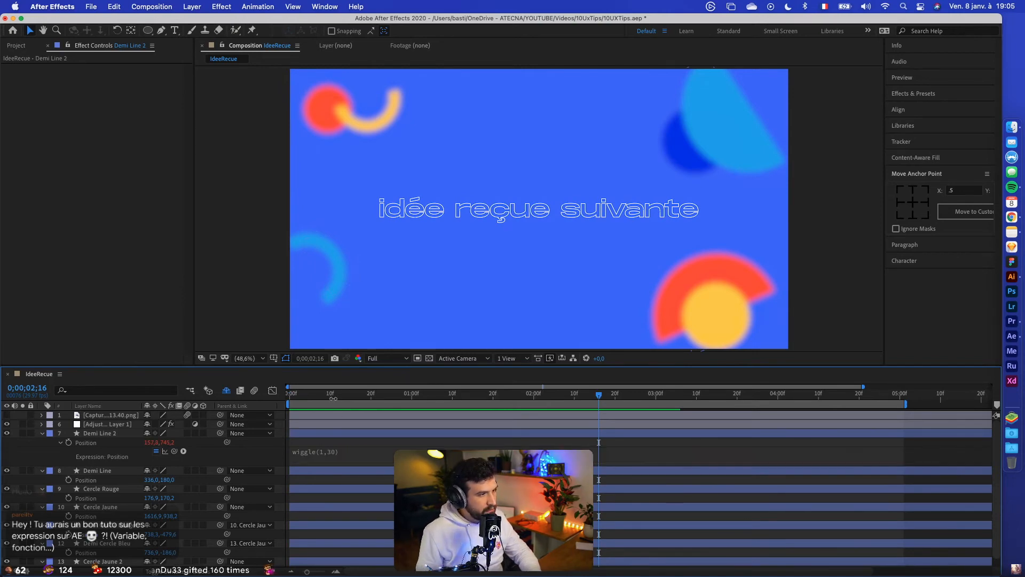
key(space)
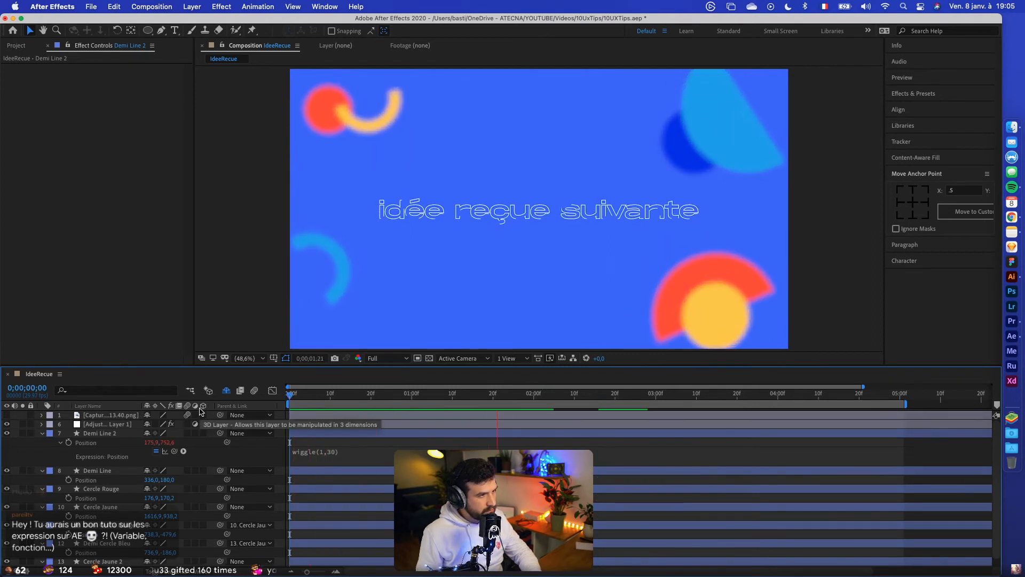
Copy the wiggle(1,30) expression from Demi Line 2's Position onto Demi Line's Position
click(325, 451)
key(super+c)
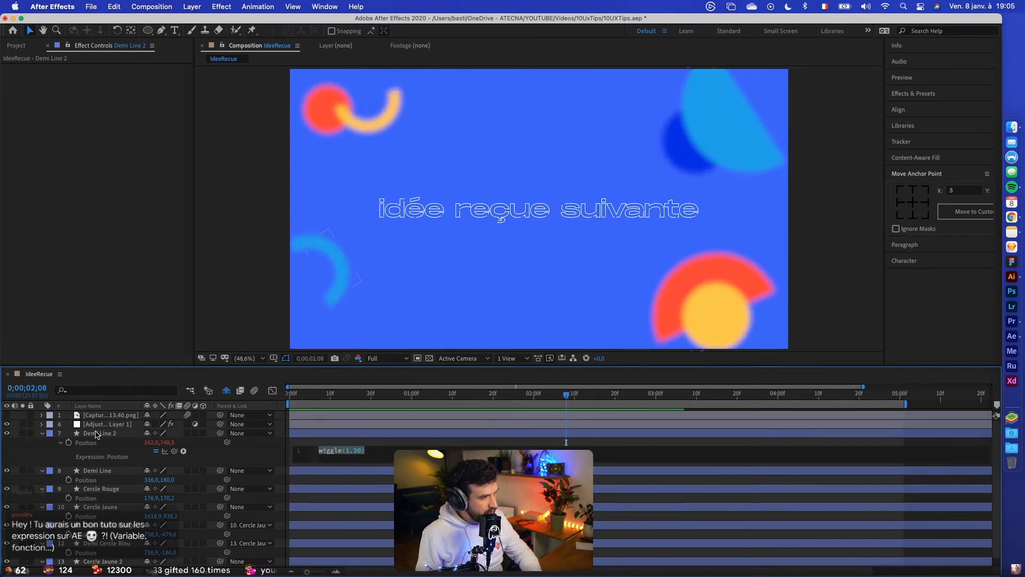
alt+click(68, 479)
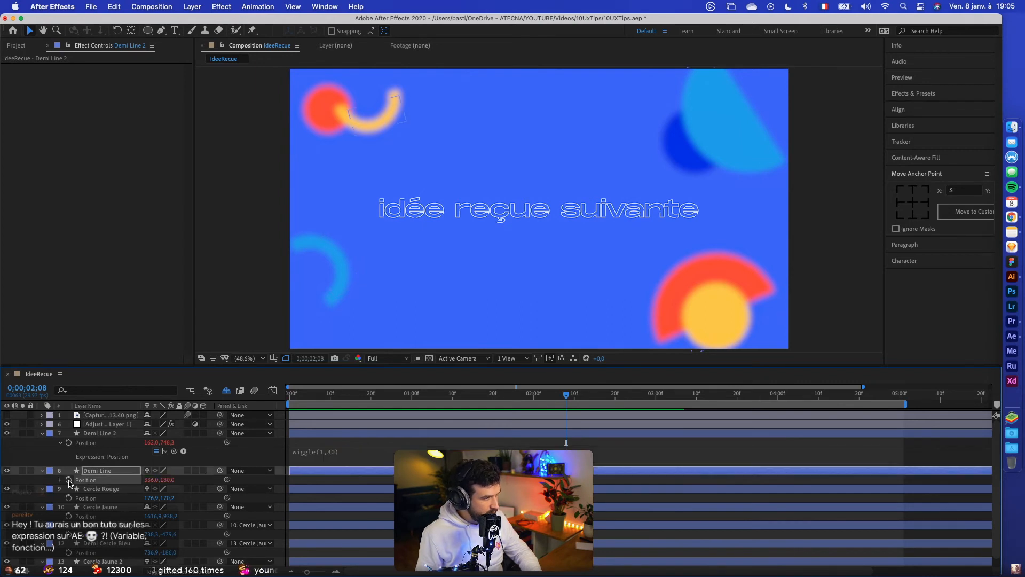
key(super+v)
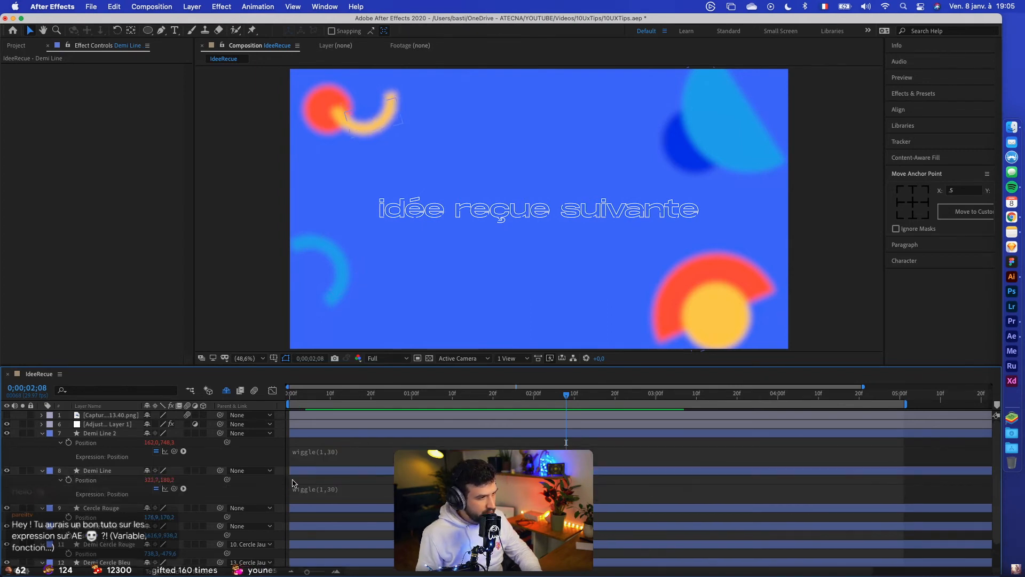
Enlarge the timeline area and apply the expression wiggle(1,30) to the Position of Cercle Rouge and Cercle Jaune
click(95, 518)
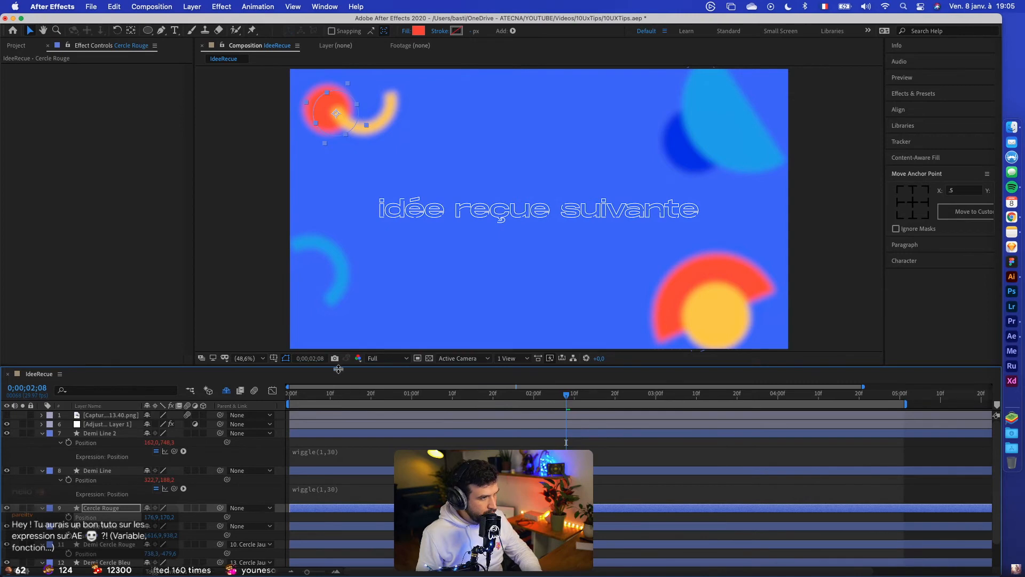
drag(338, 369, 338, 279)
alt+click(68, 430)
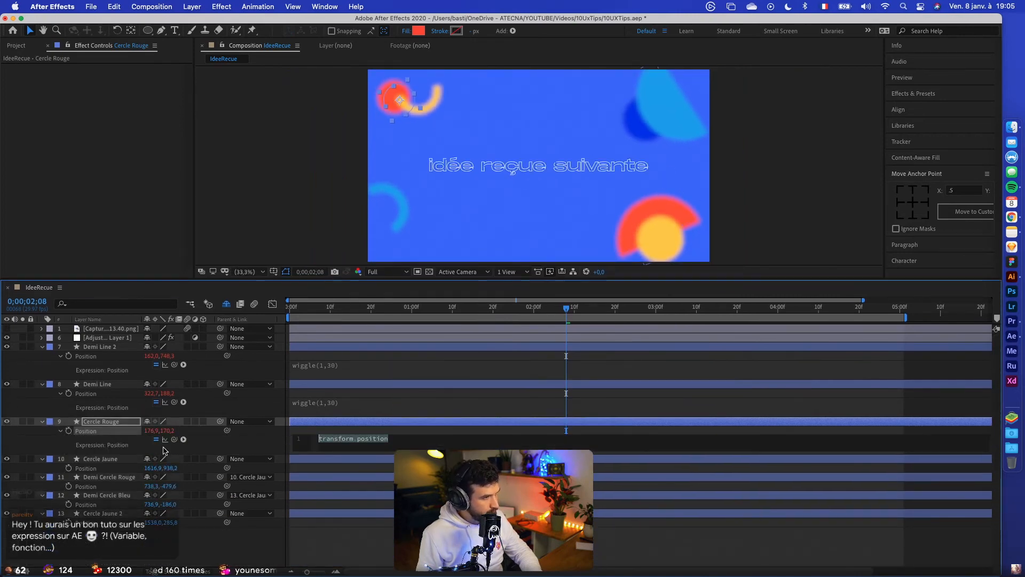
key(super+v)
alt+click(69, 468)
key(super+v)
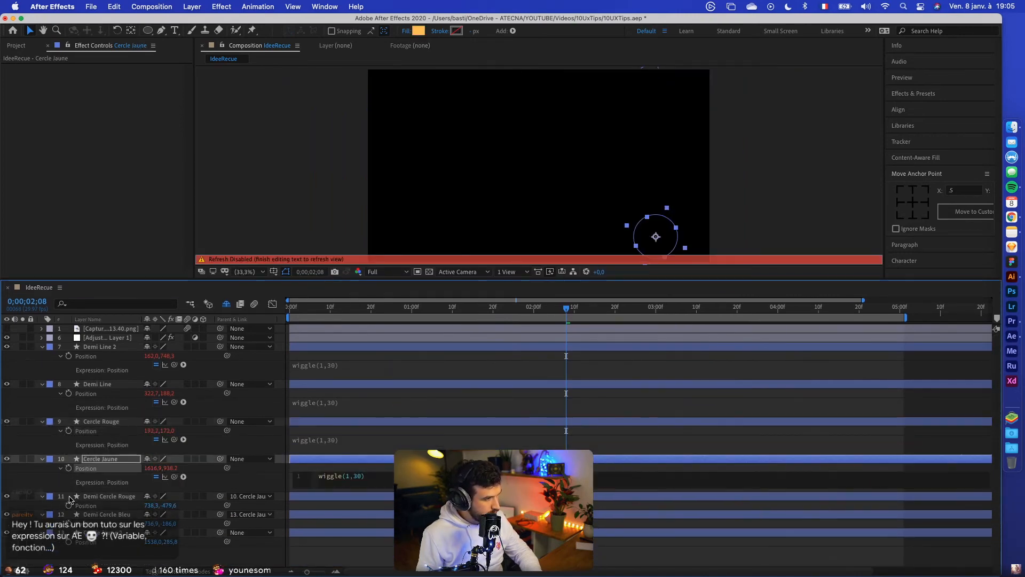
Apply the expression wiggle(1,30) to the Position of Demi Cercle Rouge, Demi Cercle Bleu and Cercle Jaune 2
alt+click(70, 505)
key(super+v)
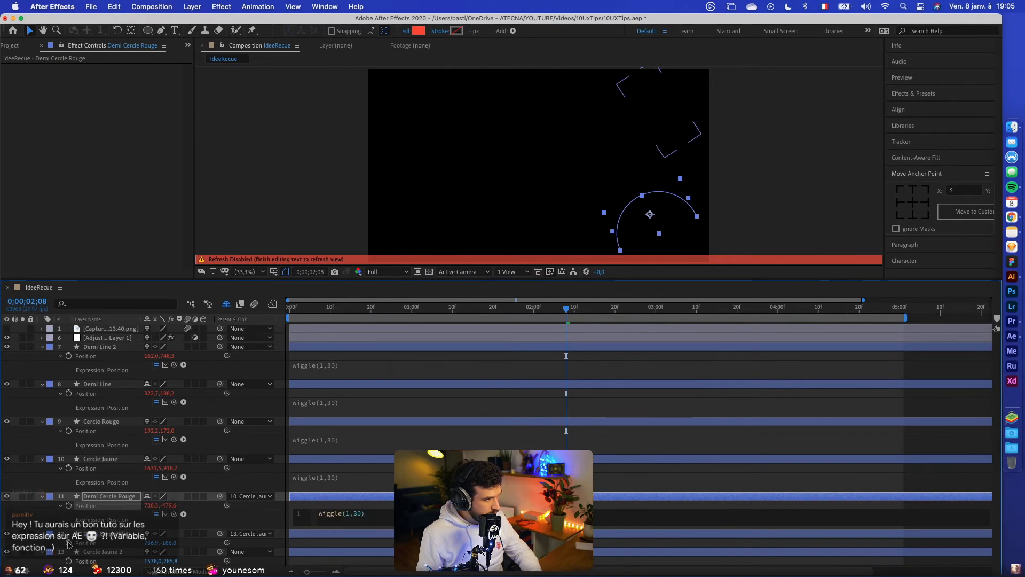
alt+click(68, 542)
key(super+v)
alt+click(70, 561)
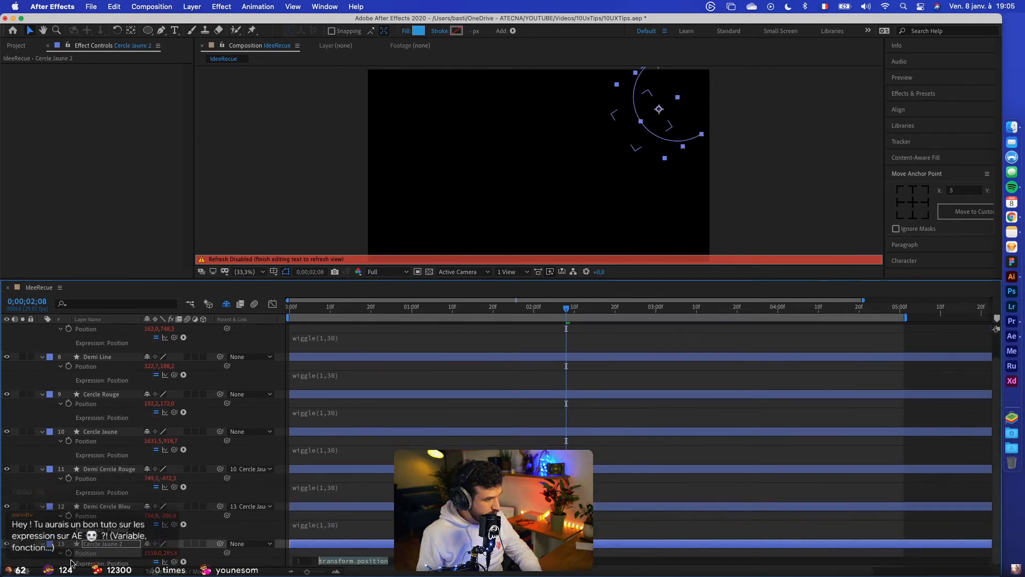
key(super+v)
click(383, 521)
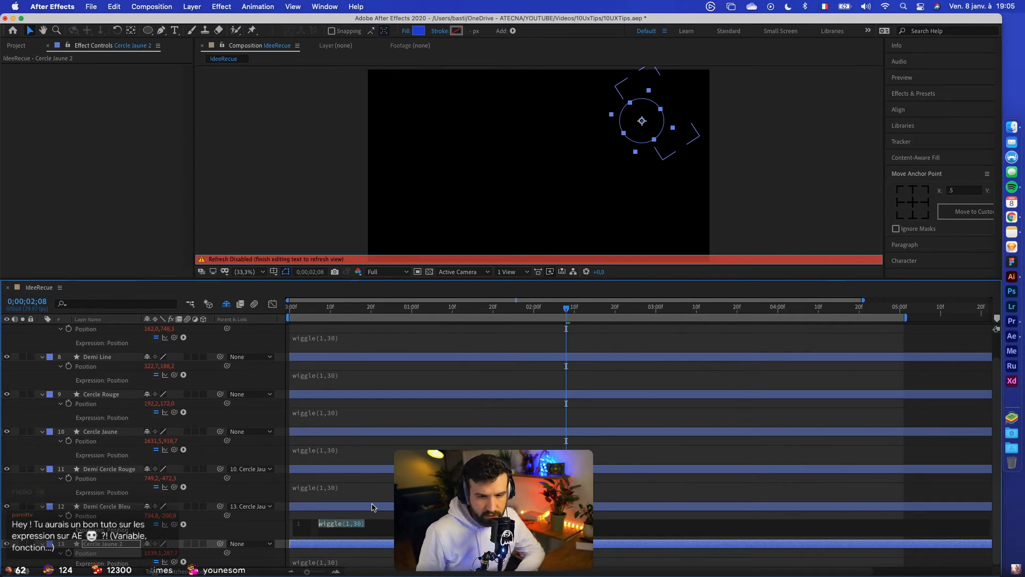
click(378, 415)
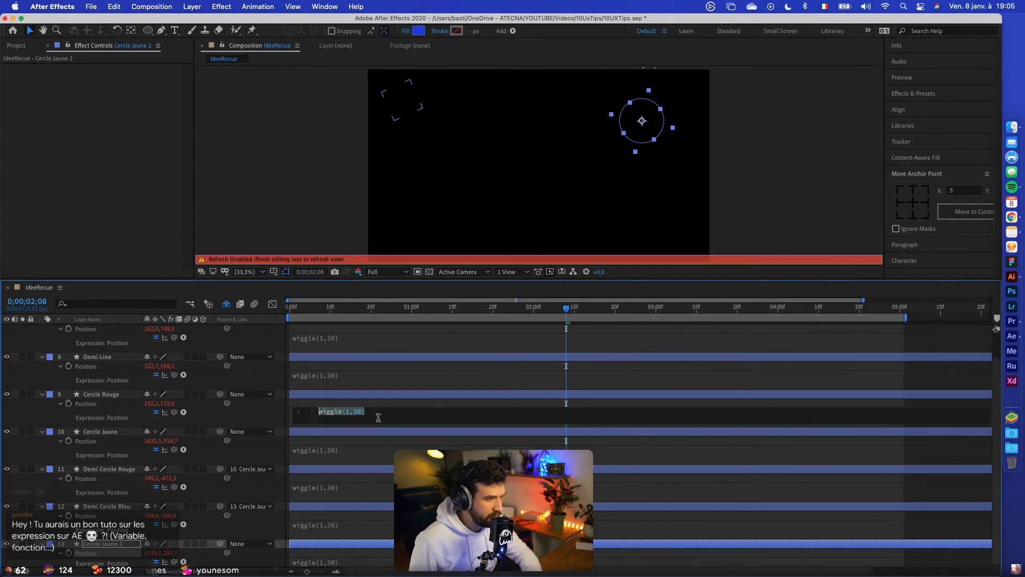
Show only the keyframed properties of all layers and preview the floating shapes from the start
click(377, 394)
key(super+a)
key(u)
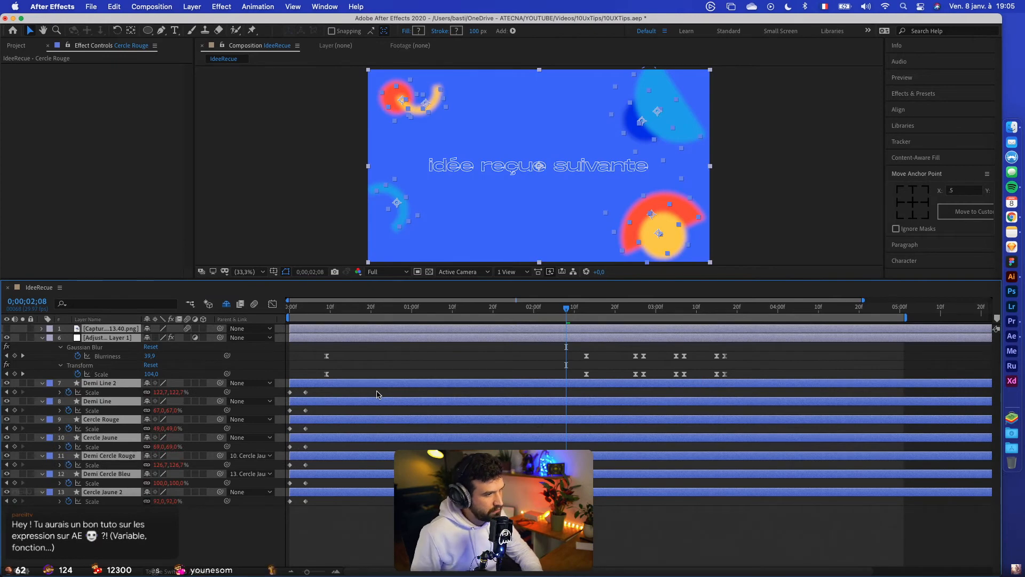
click(377, 394)
key(Home)
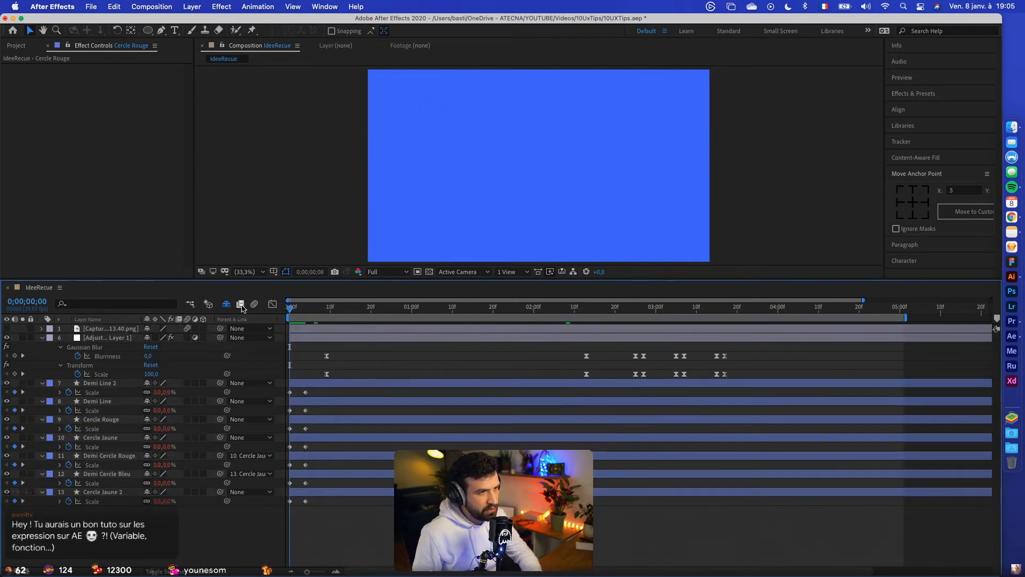
key(space)
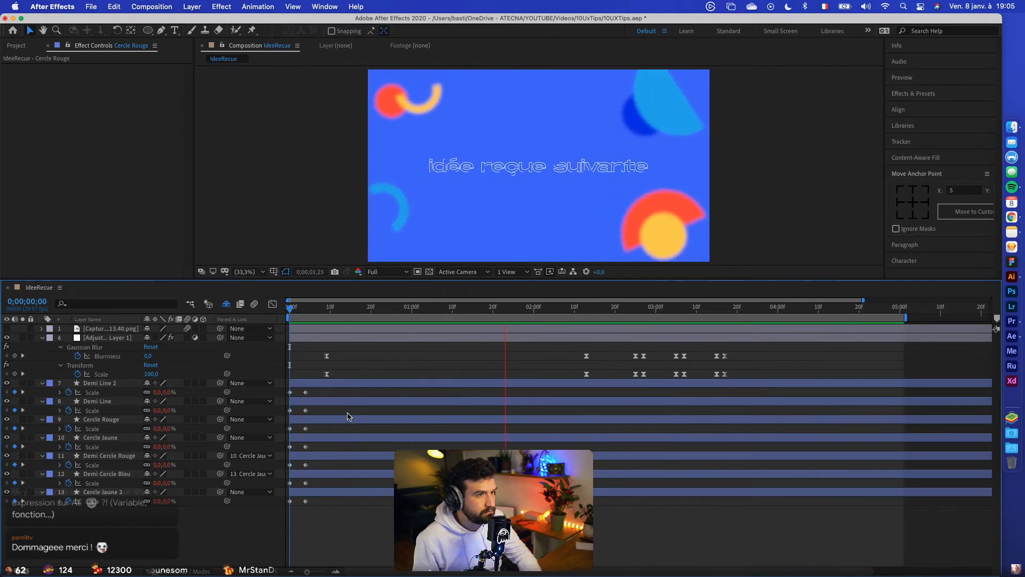
key(space)
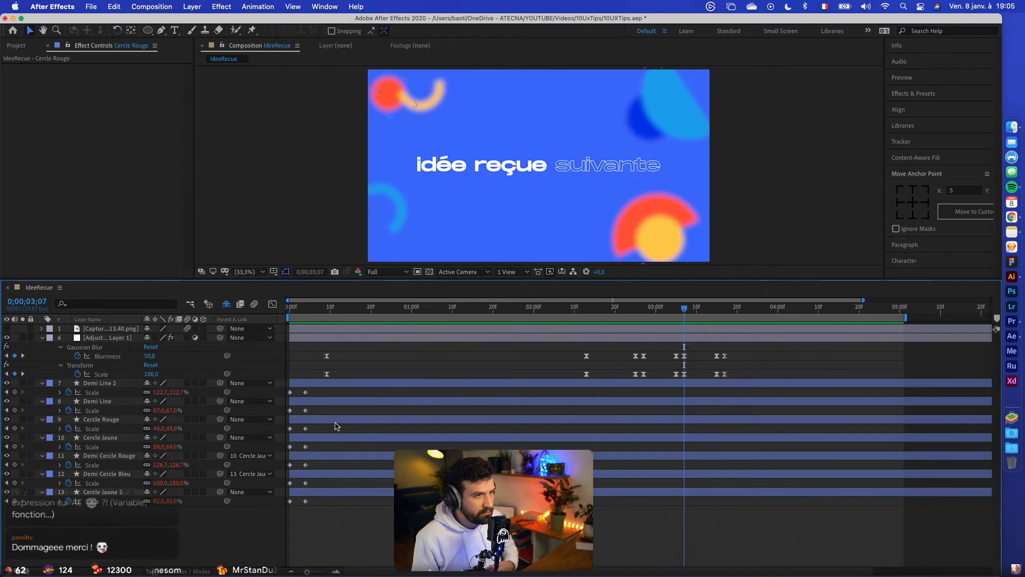
Change Demi Line 2's Position expression to wiggle(0.2,300) and preview the motion from the start
click(322, 383)
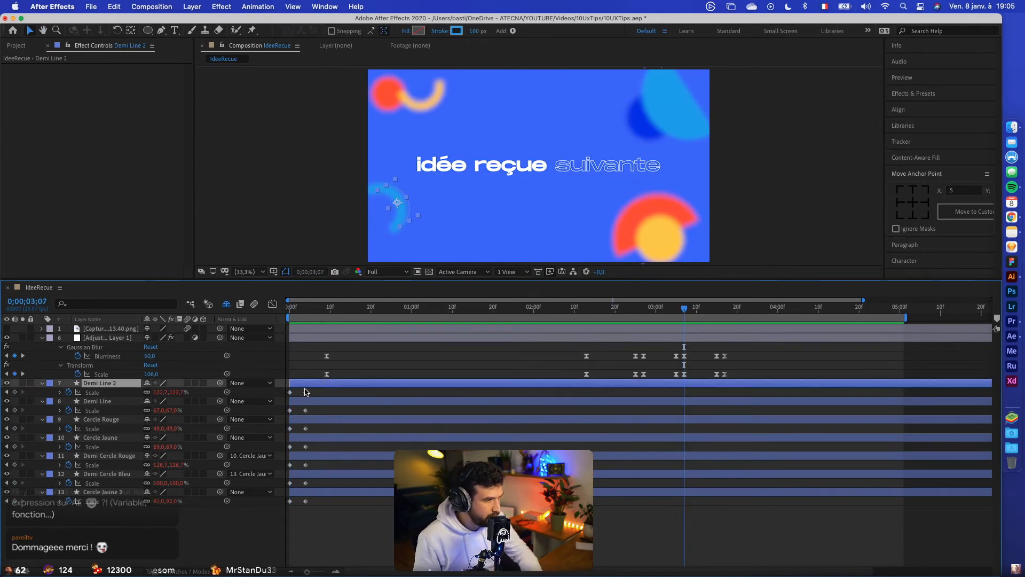
mouse_move(304, 393)
key(p)
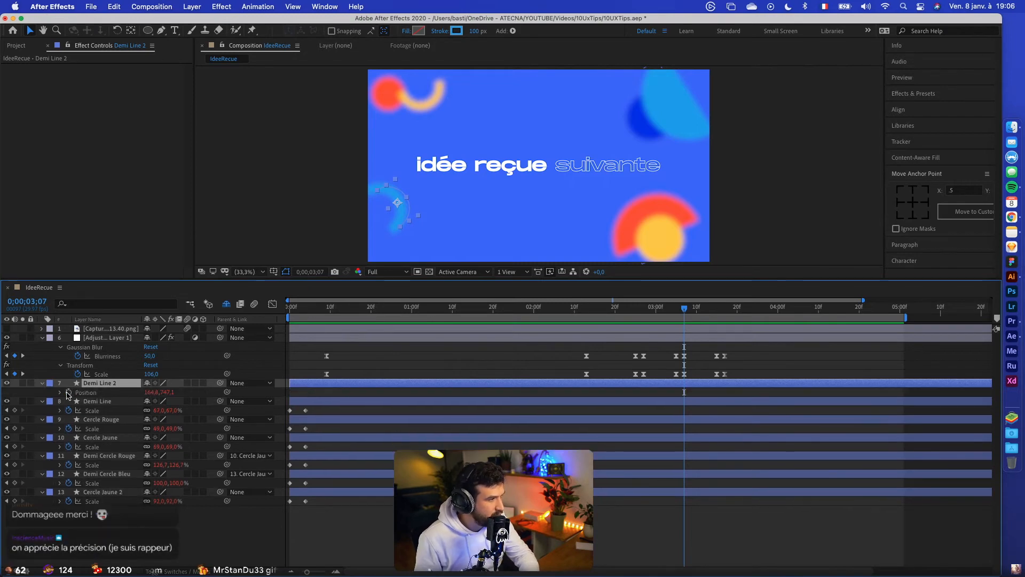
click(60, 394)
click(331, 401)
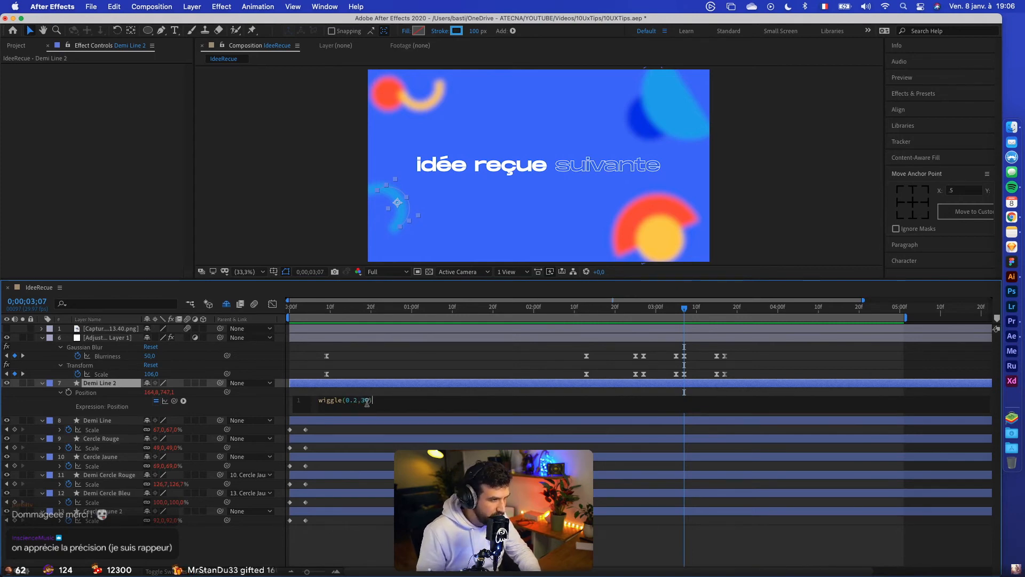
click(370, 372)
drag(322, 312, 255, 314)
key(space)
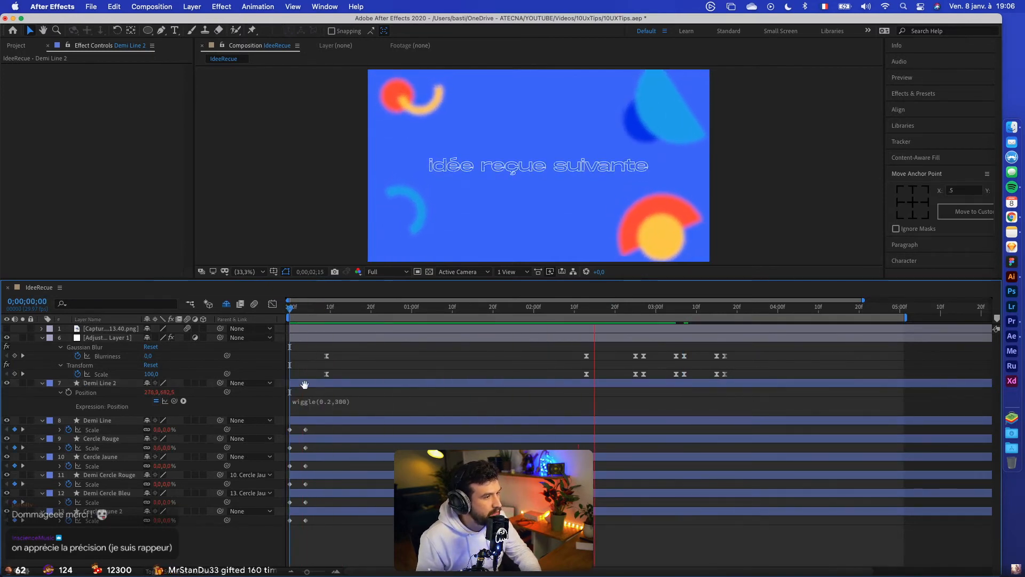
Copy Demi Line 2's wiggle(0.2,300) expression, reveal Position on the other six shapes and replace Demi Line's expression with it
click(332, 400)
key(super+c)
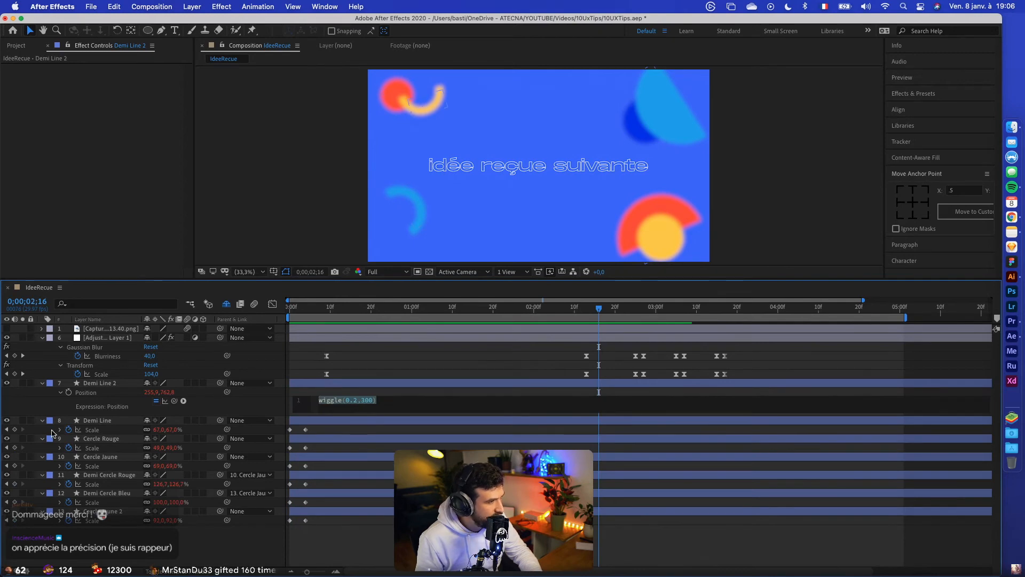
click(105, 420)
shift+click(99, 511)
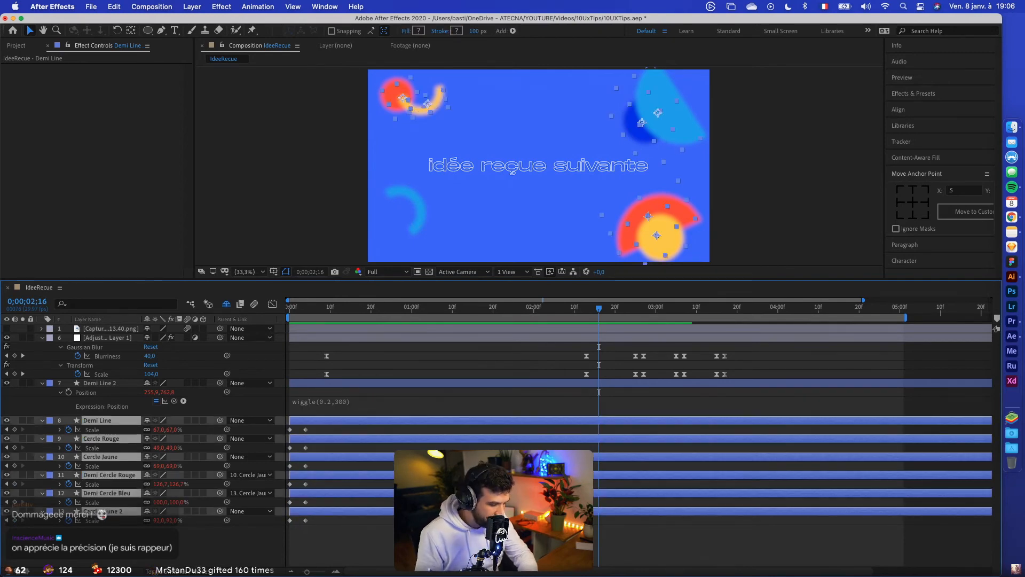
key(p)
key(p)
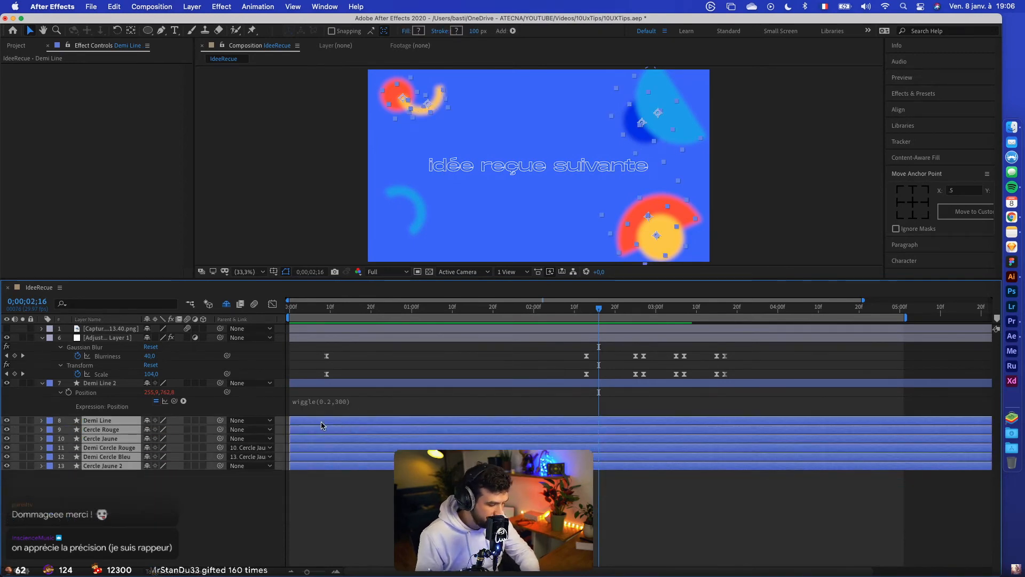
key(p)
click(60, 430)
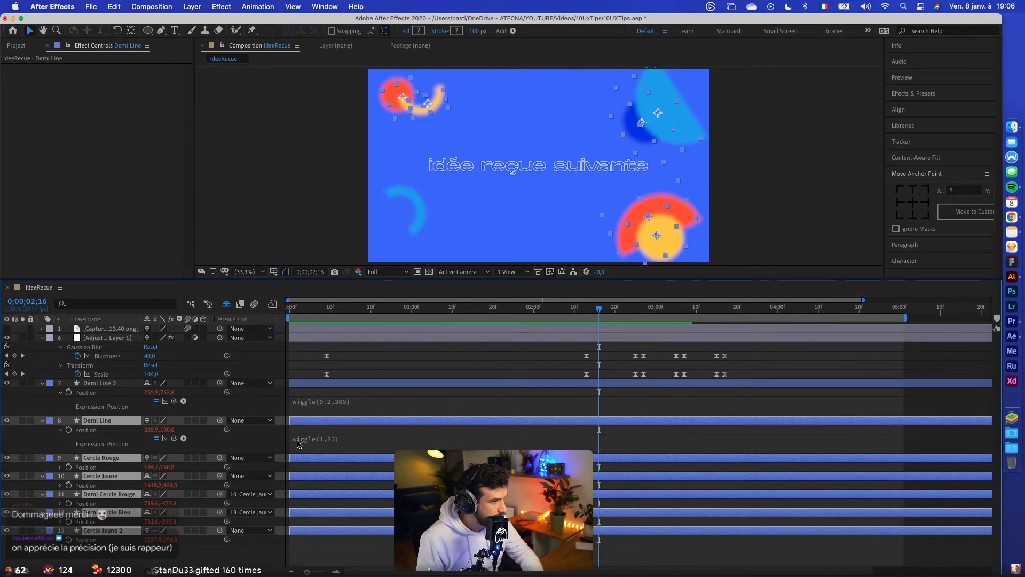
click(298, 441)
key(super+v)
click(398, 407)
Replace the Position expressions of Cercle Rouge and Cercle Jaune with wiggle(0.2,300)
click(60, 468)
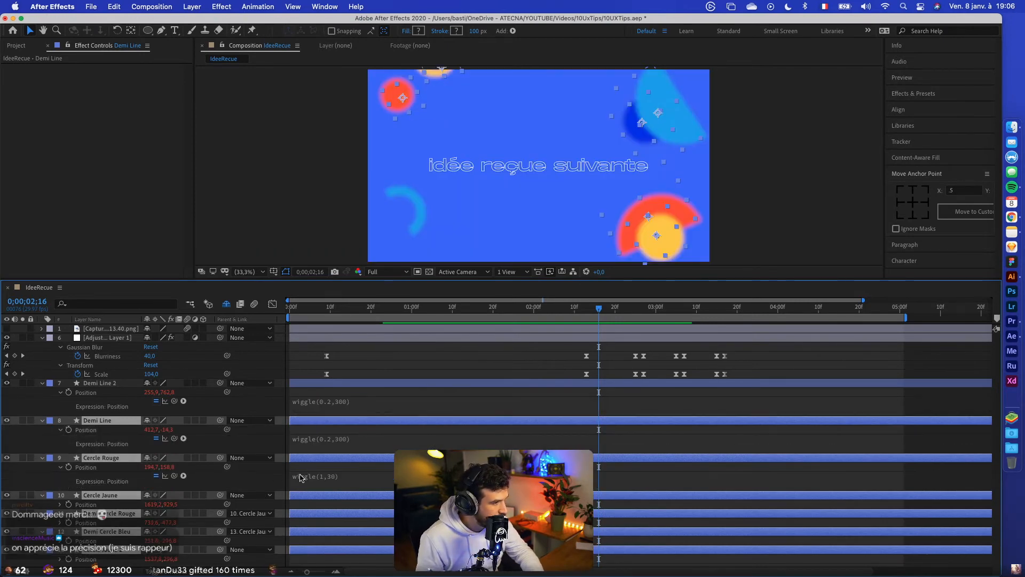
click(301, 477)
key(super+v)
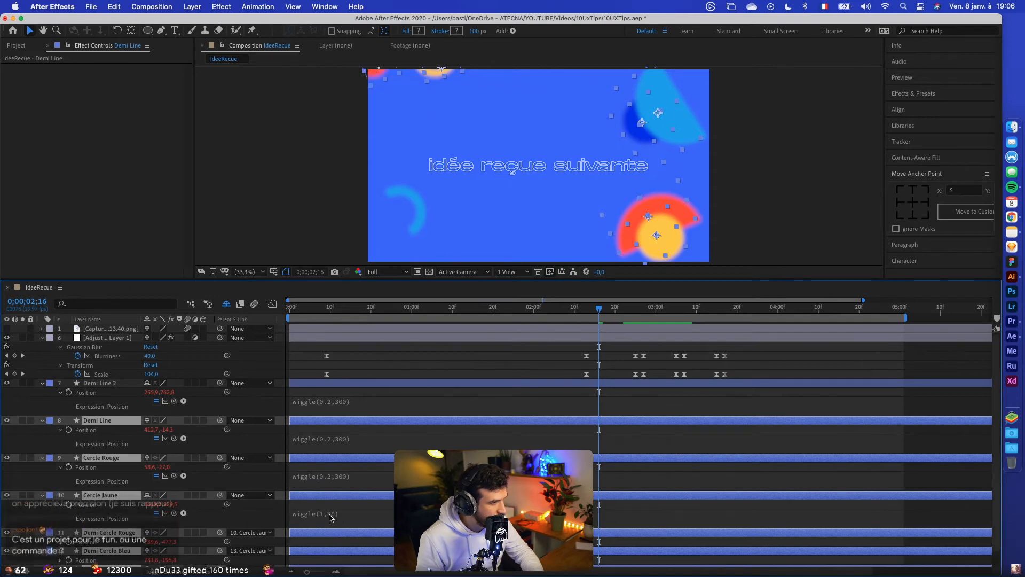
click(60, 505)
click(349, 474)
key(super+c)
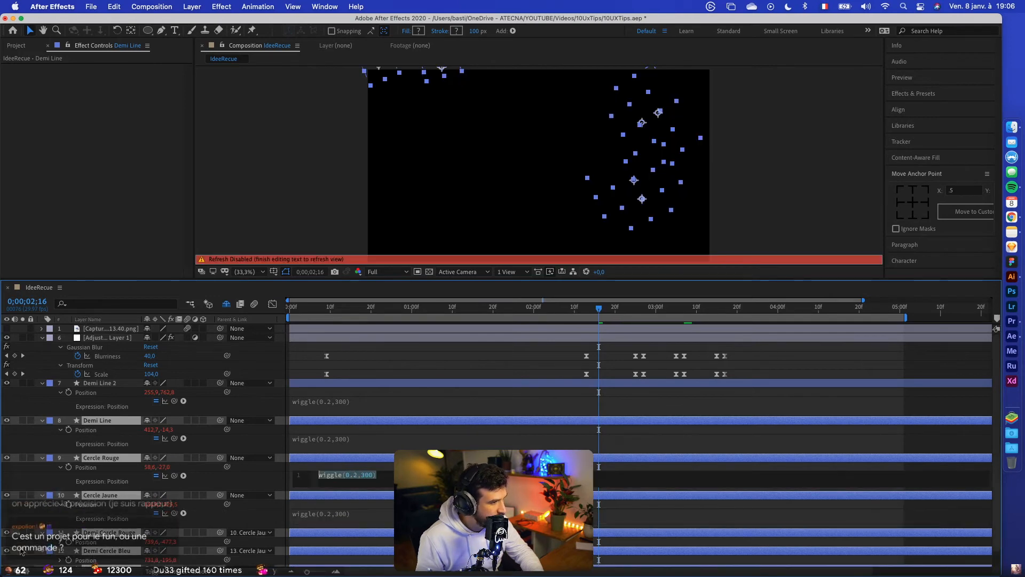
Replace the Position expressions of Demi Cercle Rouge and Demi Cercle Bleu with wiggle(0.2,300)
scroll(20, 552, down, 1)
click(61, 526)
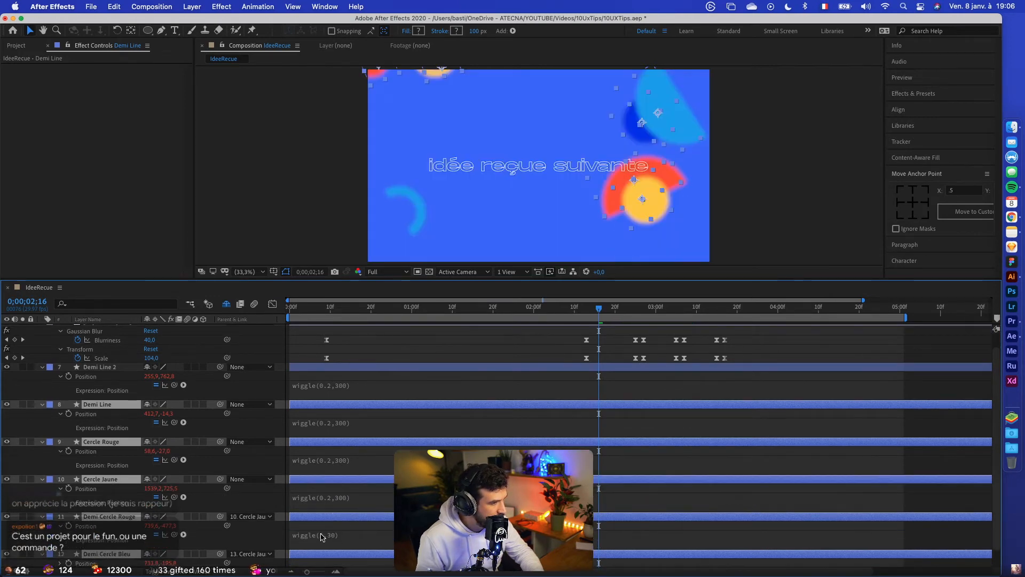
click(322, 537)
key(super+v)
scroll(57, 533, down, 1)
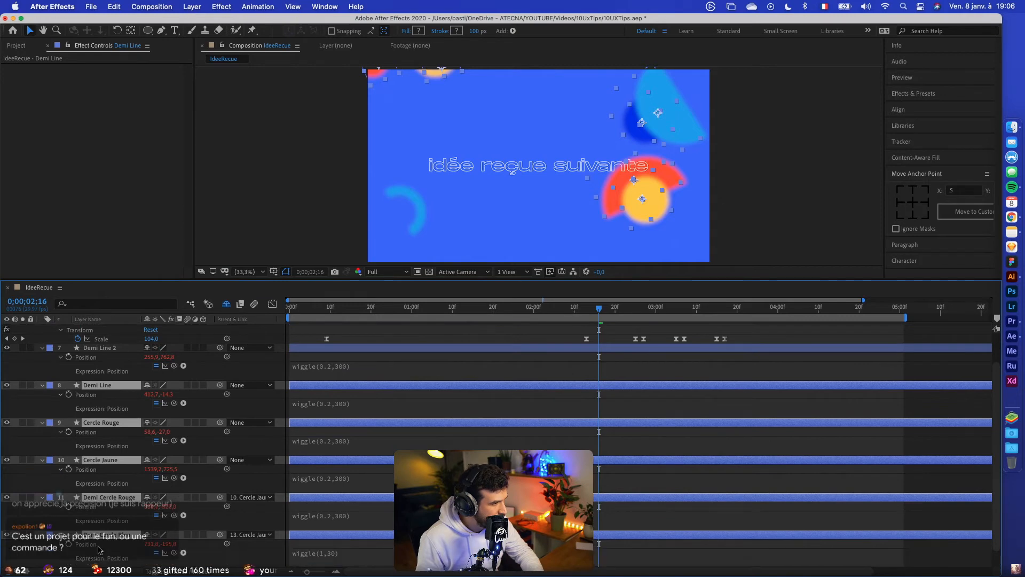
scroll(63, 543, down, 1)
click(318, 534)
key(super+v)
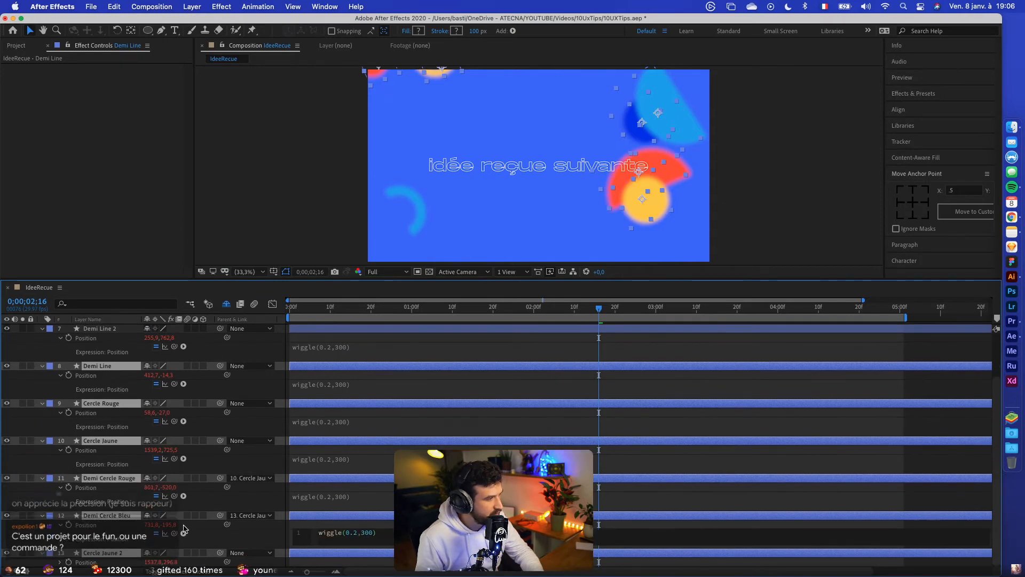
Replace Cercle Jaune 2's Position expression with wiggle(0.2,300)
click(60, 563)
scroll(60, 563, down, 1)
click(317, 559)
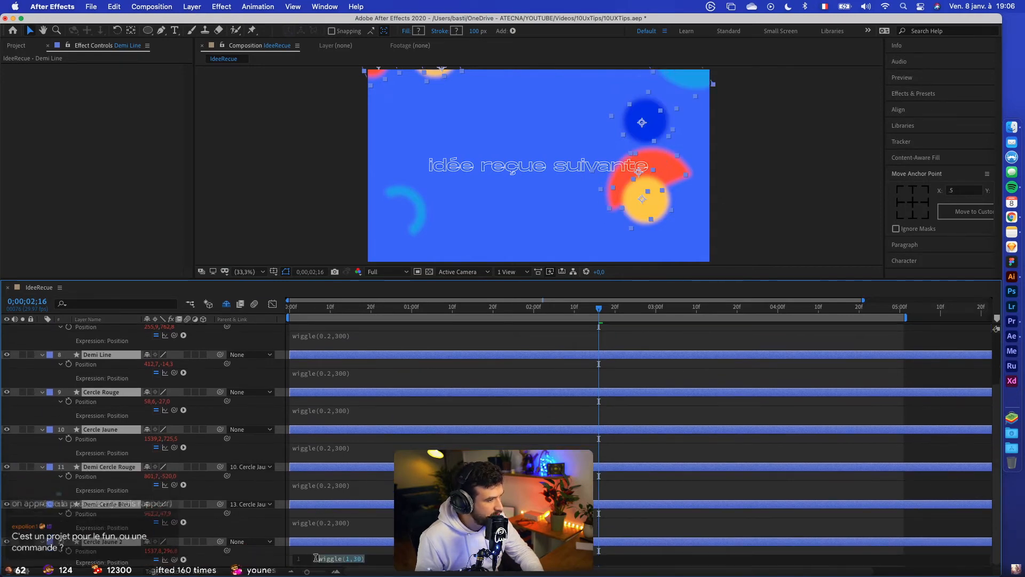
key(super+v)
click(385, 474)
Collapse the properties of all layers and preview the whole animation from the start
key(super+a)
key(u)
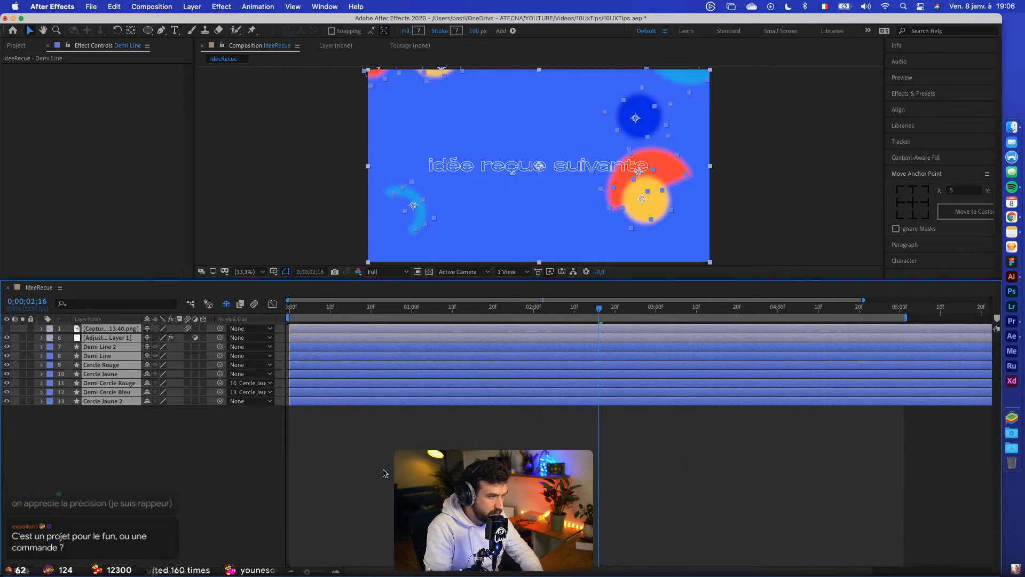
click(385, 474)
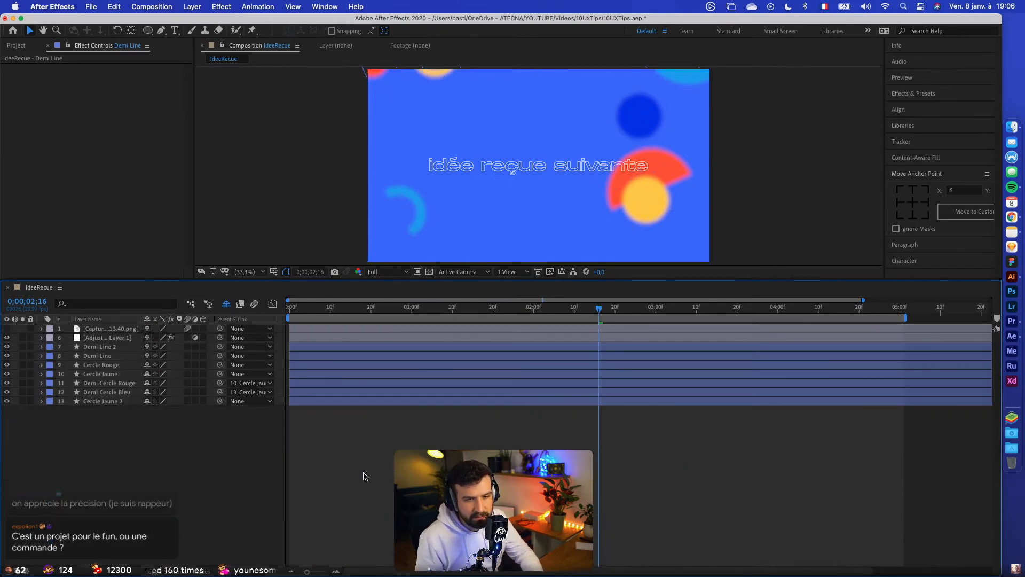
drag(315, 309, 243, 309)
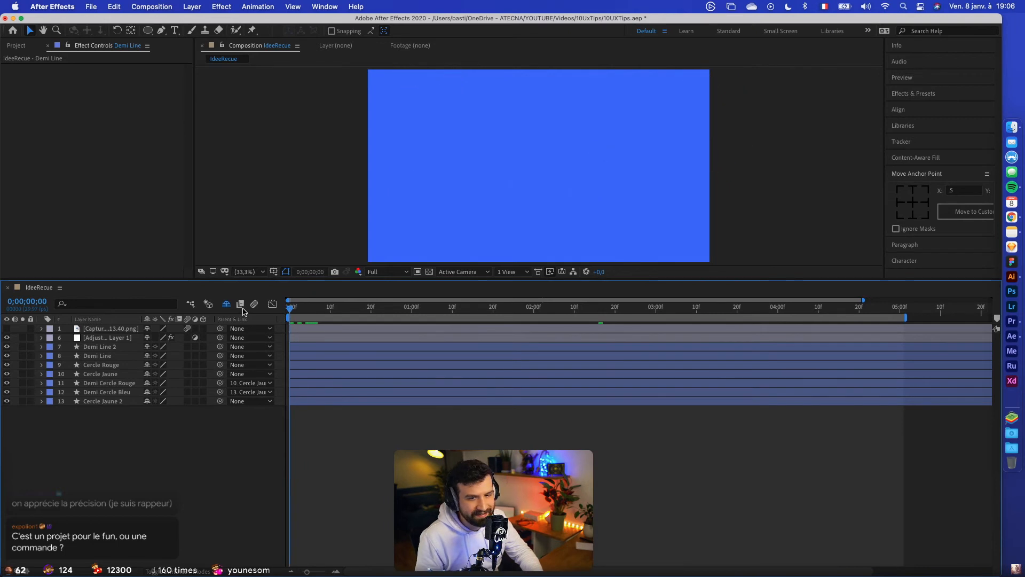
key(space)
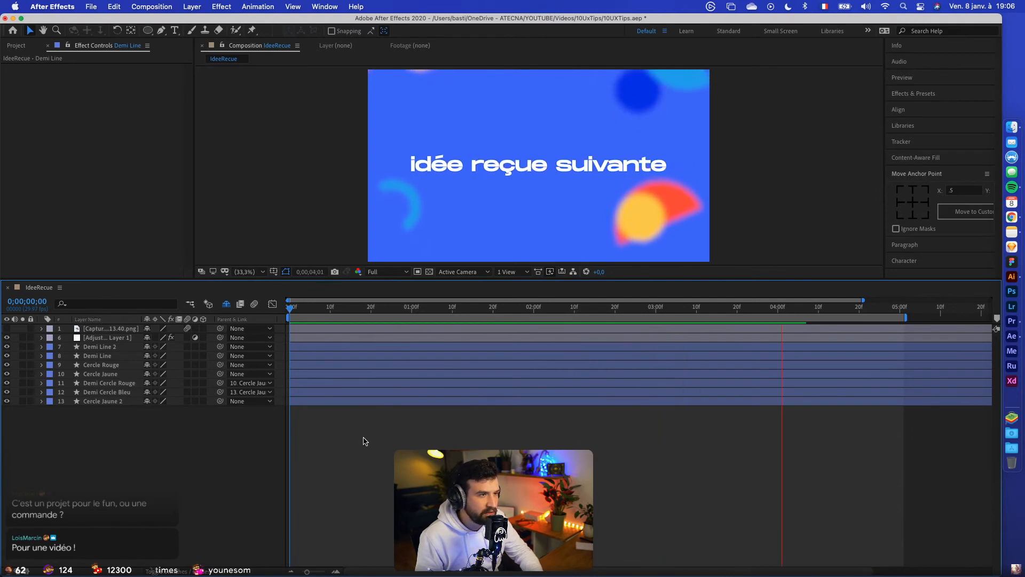
At 0;00;00;26, shift Demi Line 2 slightly left and down, and move the yellow Demi Line down fully into the frame
click(395, 308)
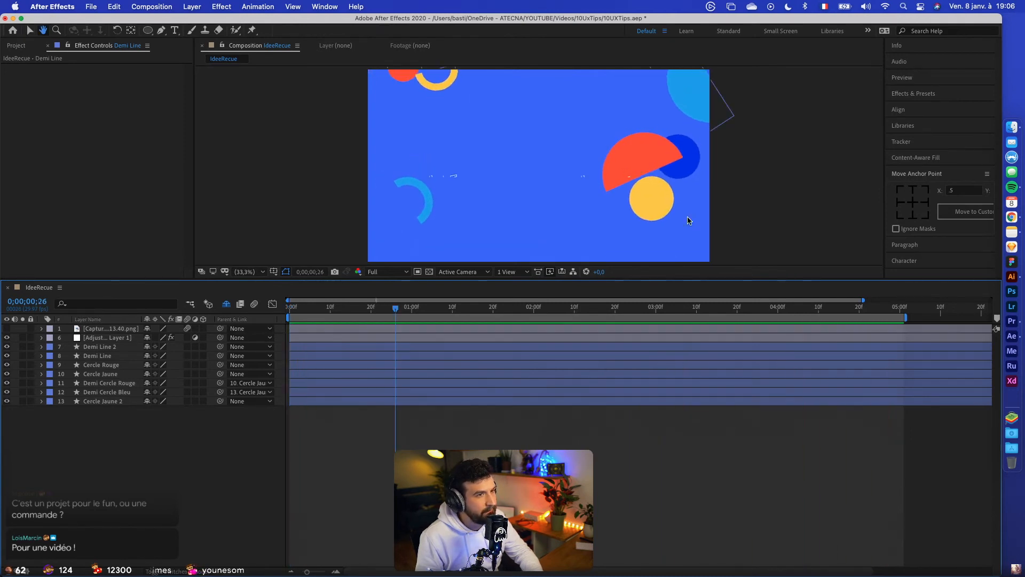
click(439, 86)
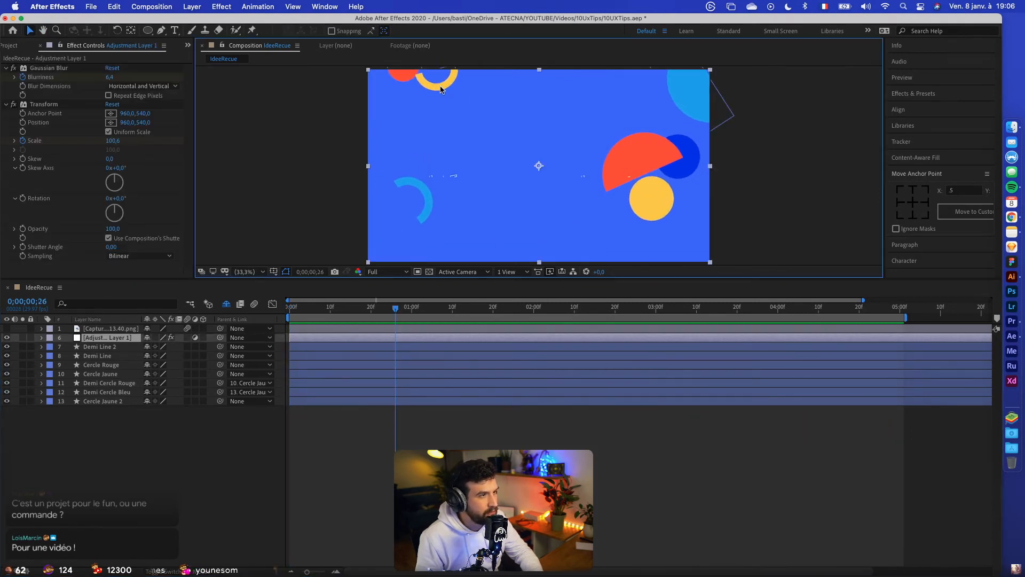
click(402, 349)
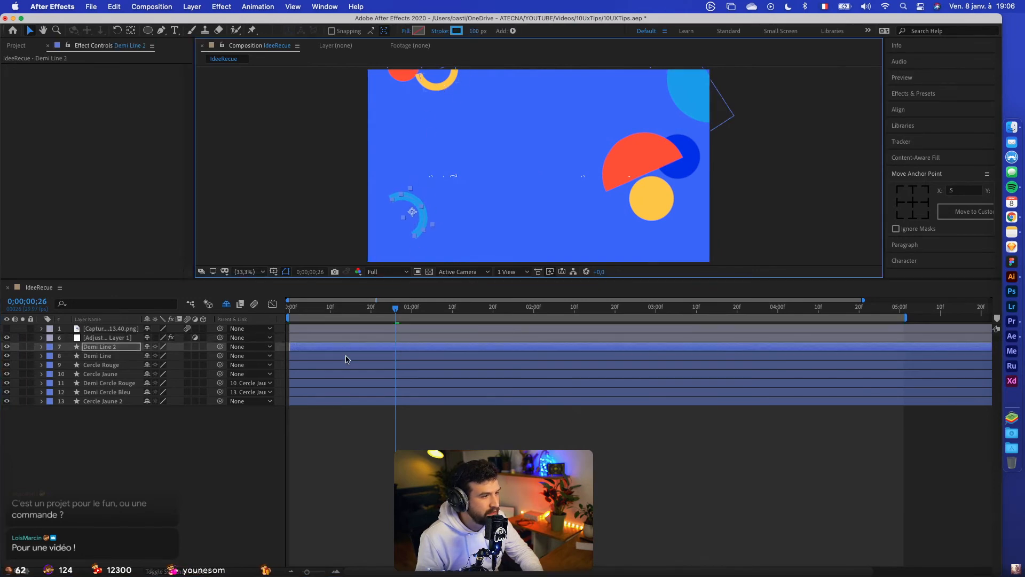
click(447, 85)
drag(452, 90, 486, 131)
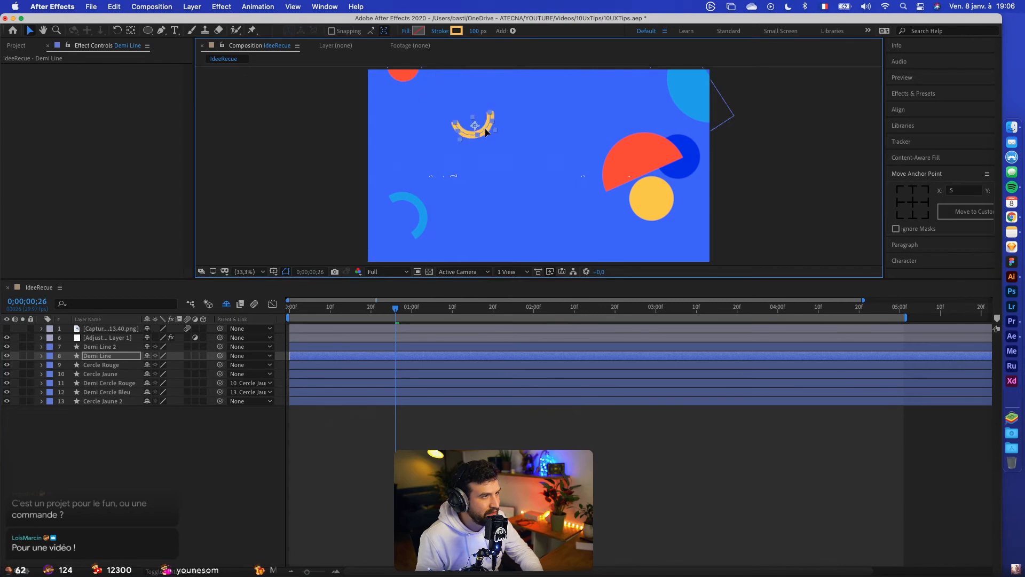
Move Cercle Rouge down so it sits fully inside the frame near the composition's upper-left corner
click(402, 337)
click(394, 365)
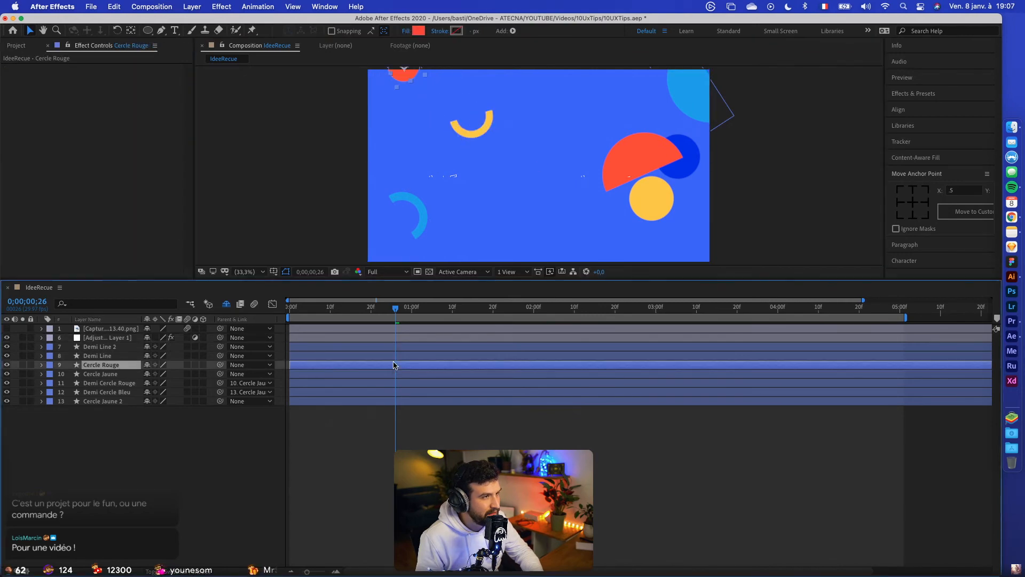
drag(402, 72, 400, 112)
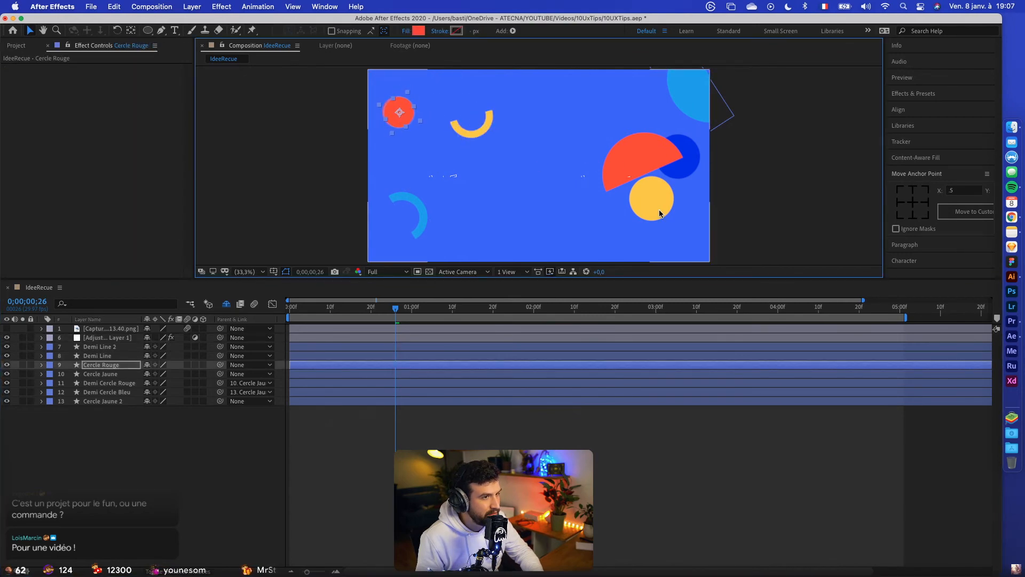
Move Cercle Jaune with its attached red half circle down and left near the frame's lower edge, and preview the animation
click(641, 218)
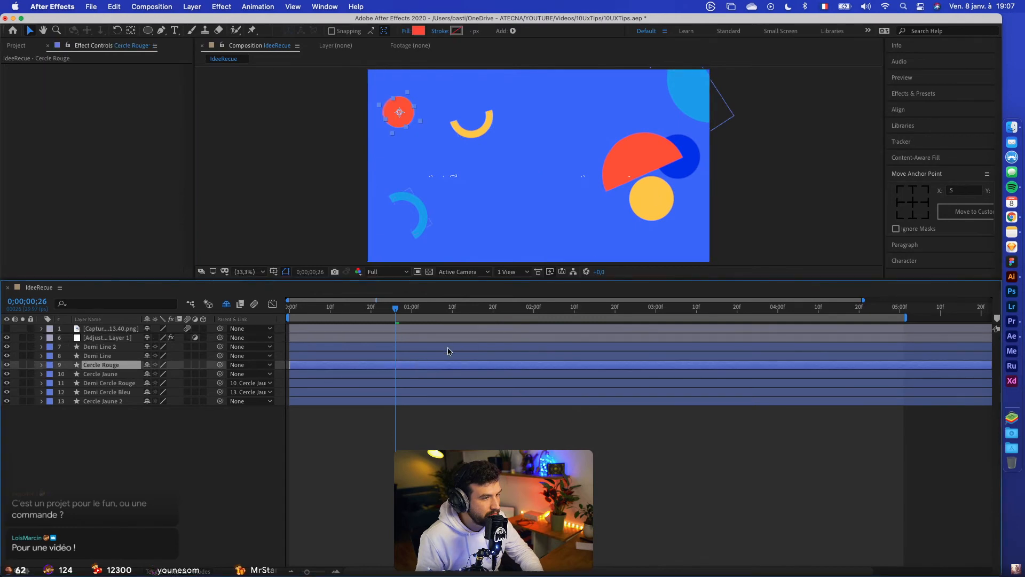
click(399, 375)
drag(644, 214, 611, 250)
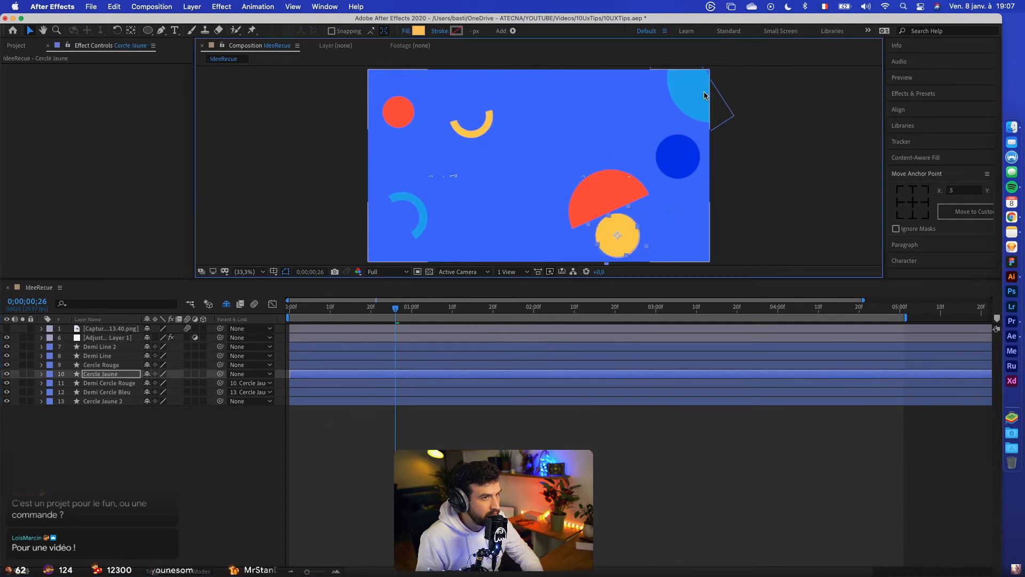
key(space)
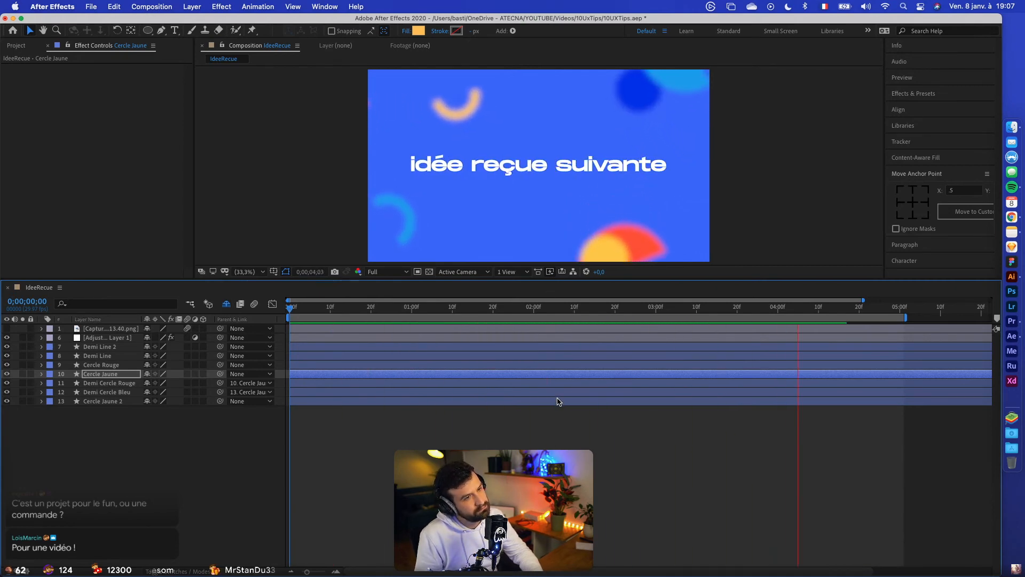
key(space)
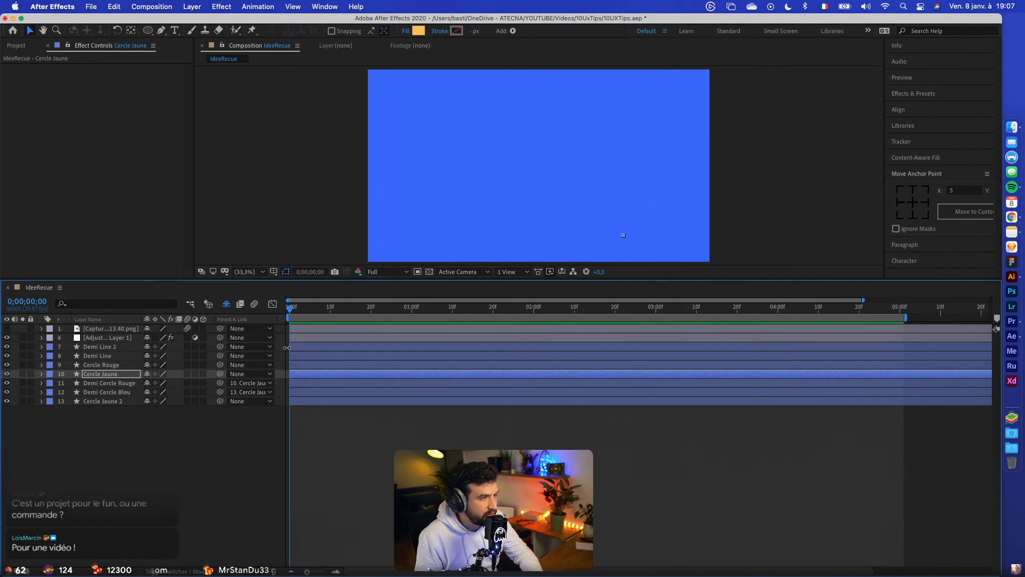
Duplicate the seven shape layers from Demi Line 2 to Cercle Jaune 2 and give the copies the Red label
click(292, 347)
shift+click(314, 401)
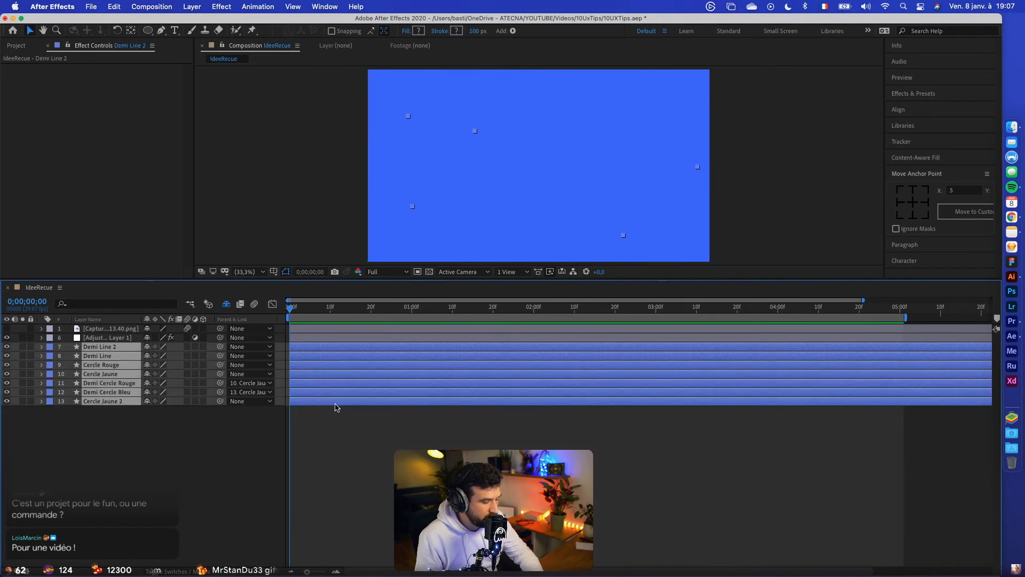
key(super+d)
click(51, 347)
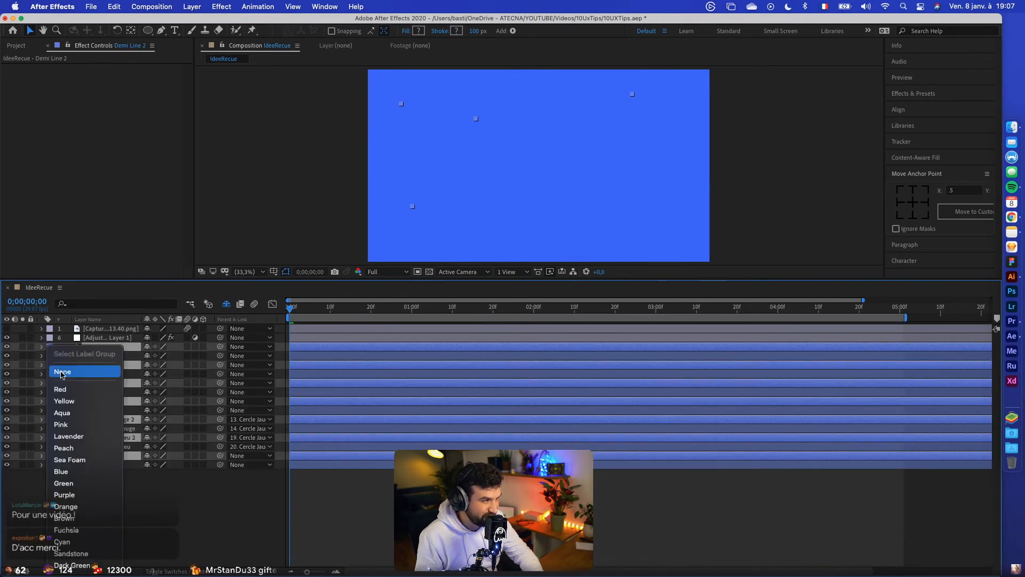
click(69, 390)
click(372, 509)
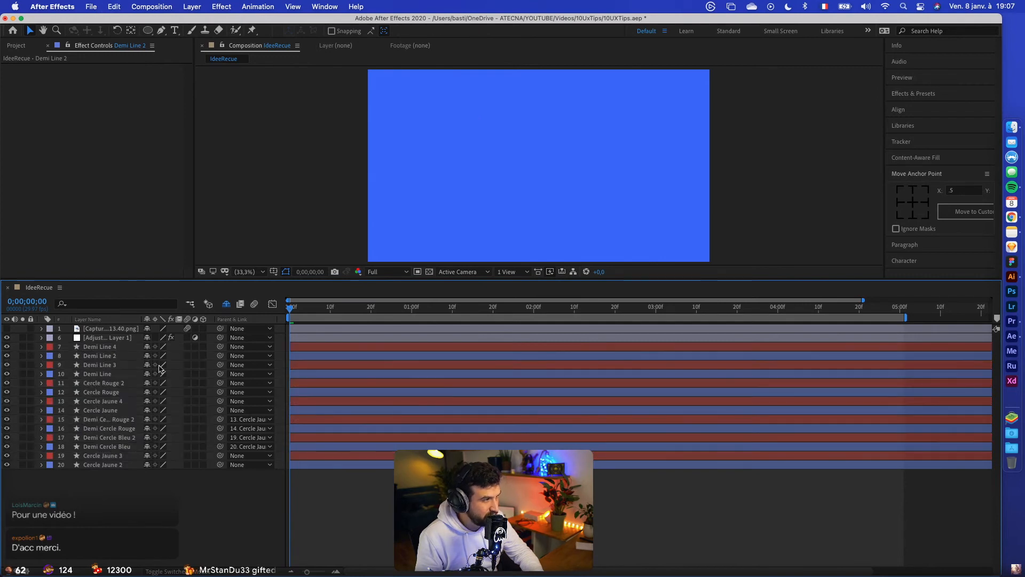
Remove all seven red-labelled duplicate layers, keeping the original shapes
super+click(301, 437)
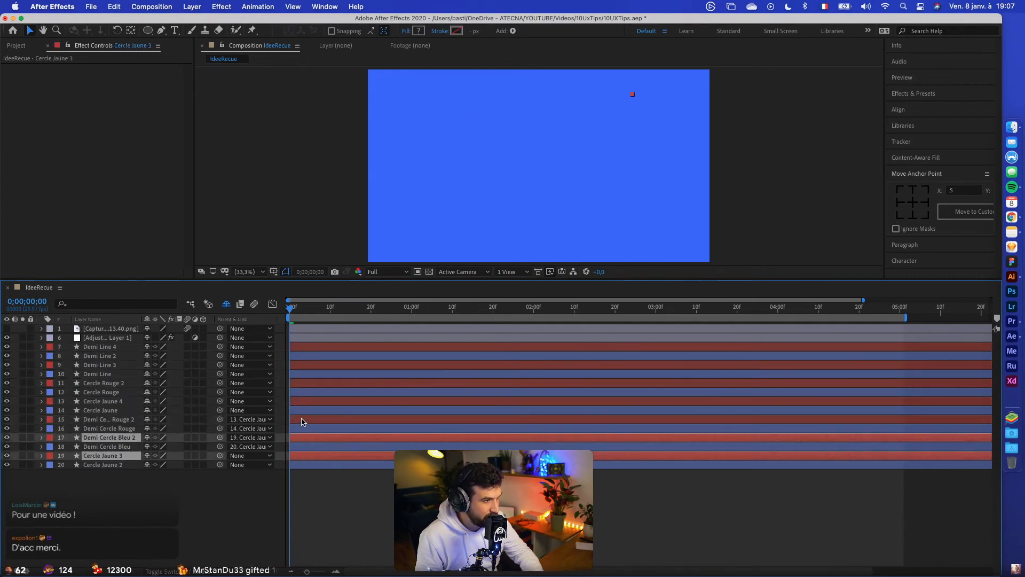
super+click(301, 419)
super+click(301, 401)
super+click(301, 383)
super+click(300, 365)
super+click(303, 348)
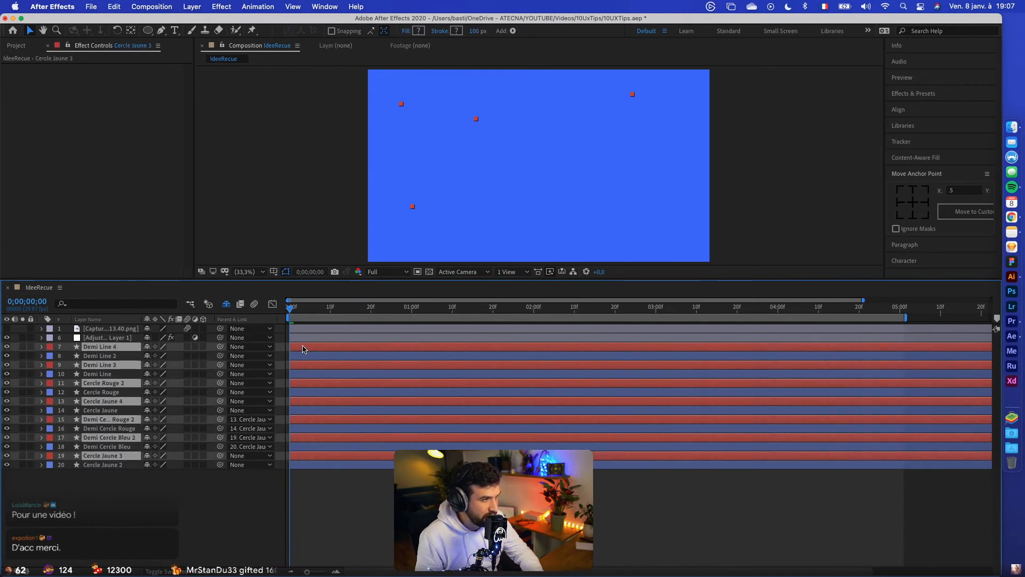
key(Delete)
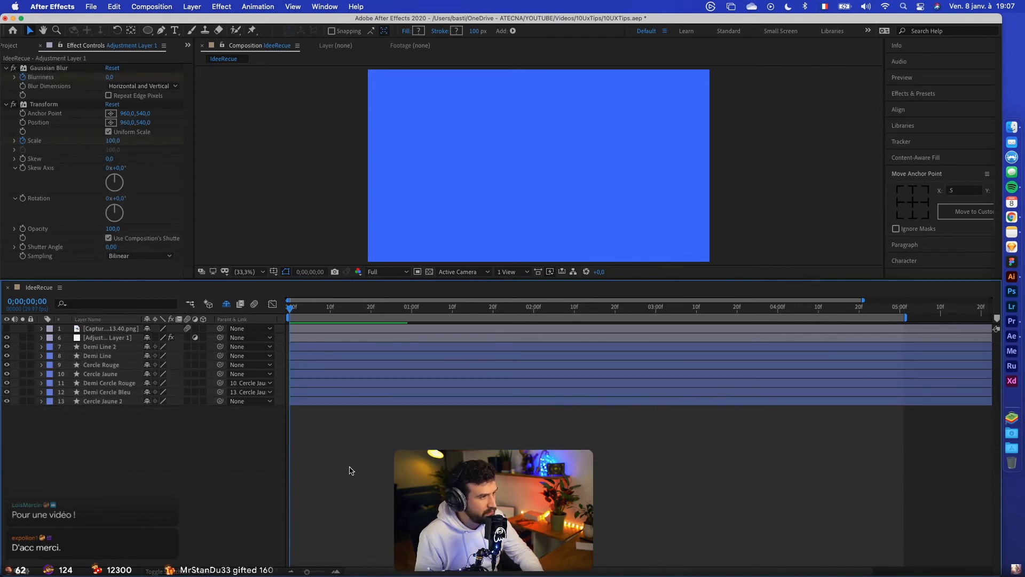
Undo and restore Cercle Jaune's last move, and preview the animation from the start
drag(294, 308, 265, 317)
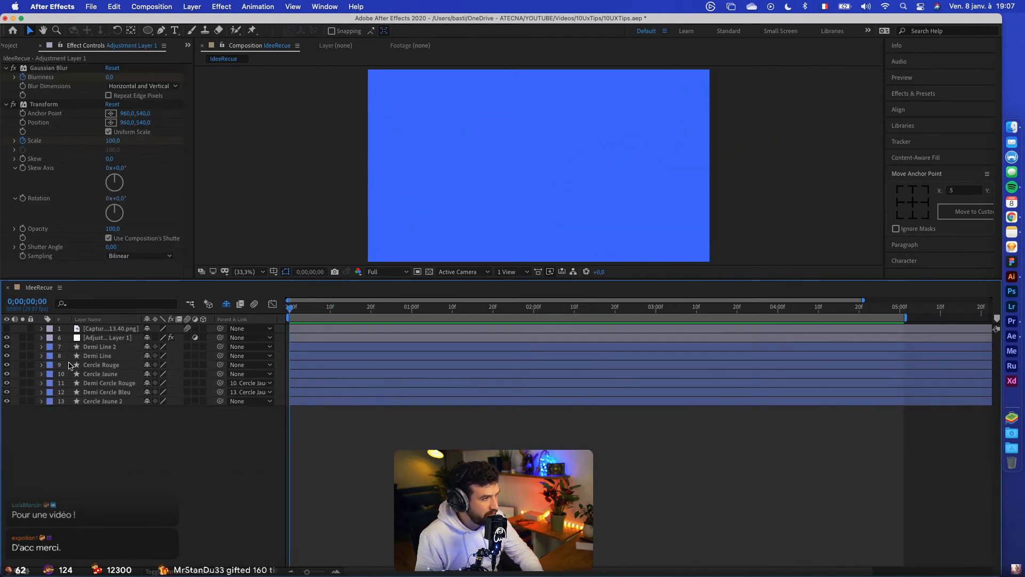
click(130, 376)
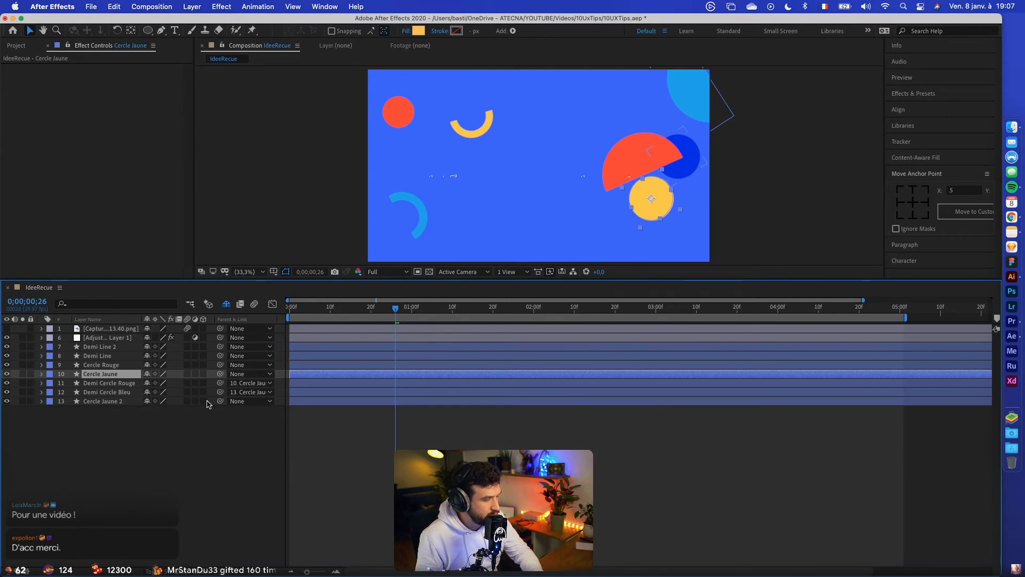
key(super+z)
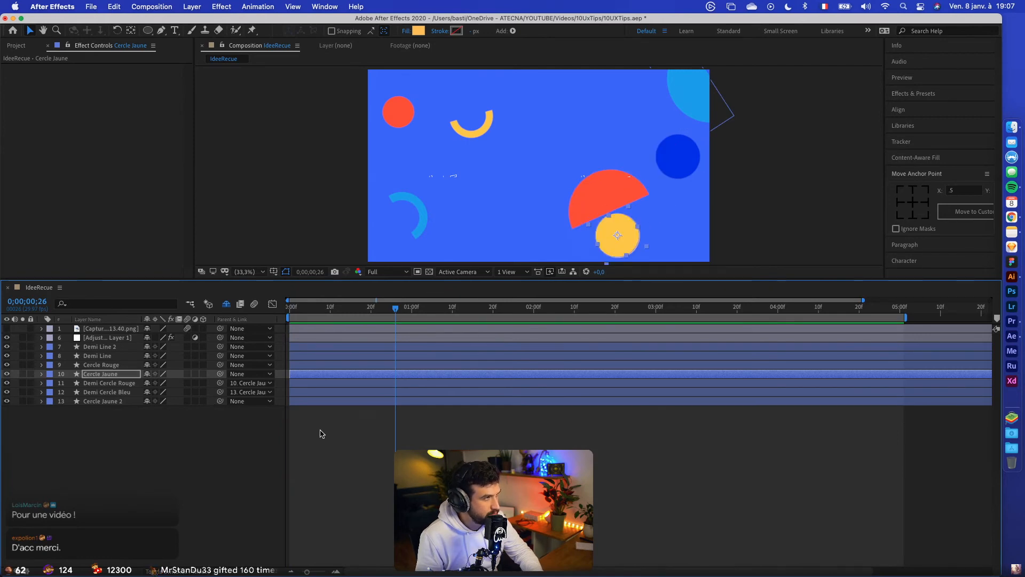
click(302, 402)
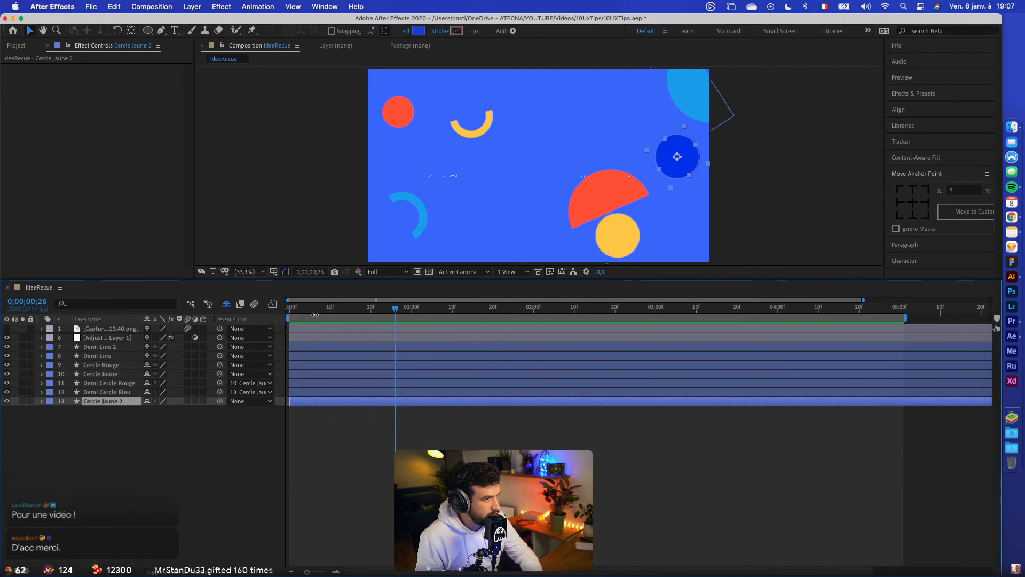
key(space)
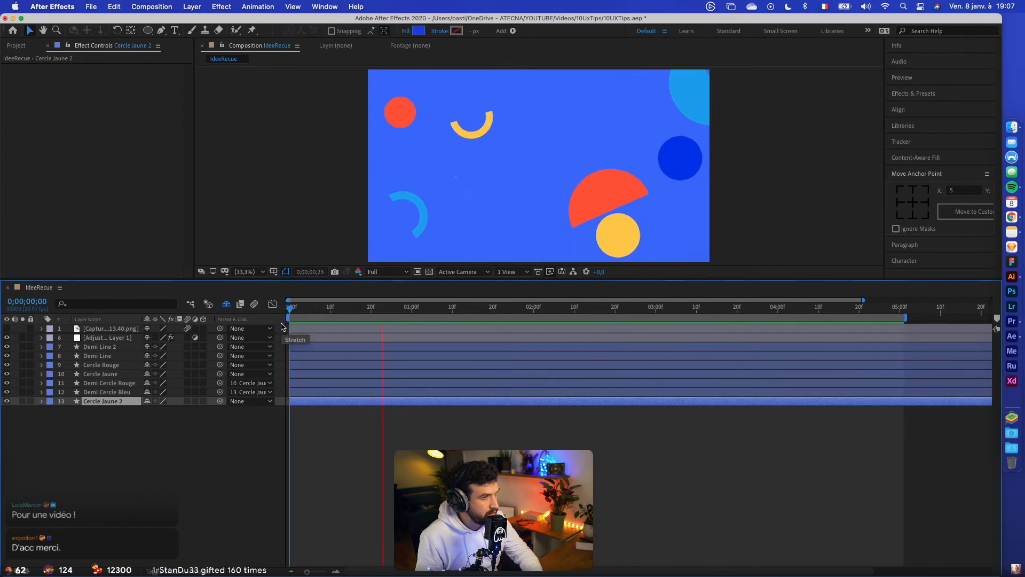
key(space)
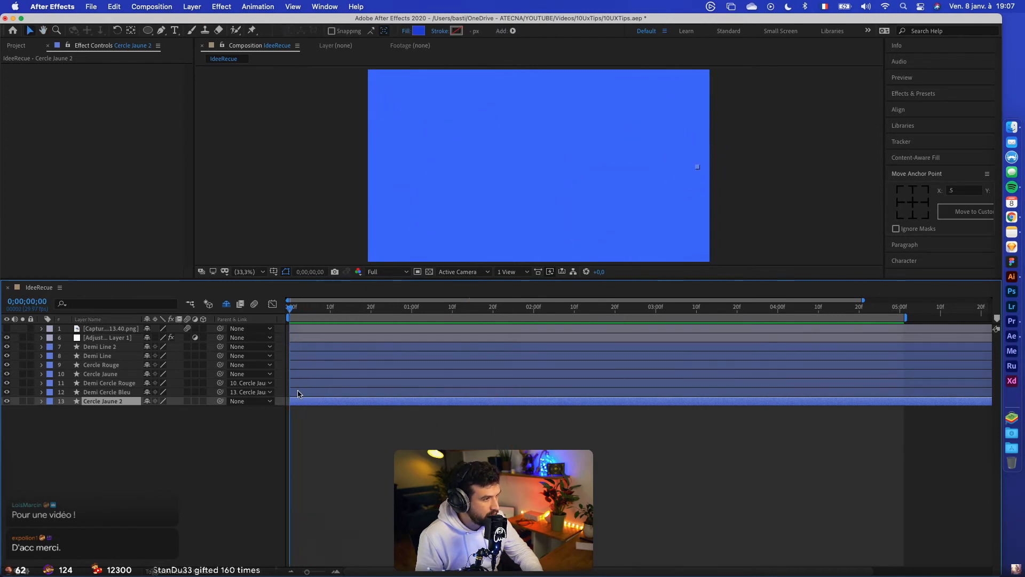
Duplicate the seven shape layers and group the copies above the originals in the layer stack
shift+click(298, 348)
key(super+d)
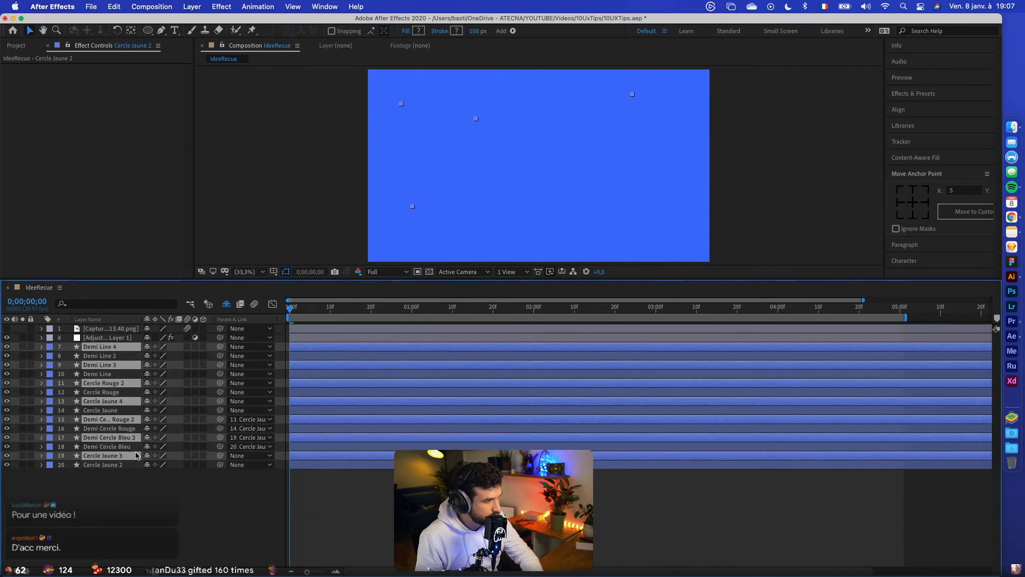
drag(137, 454, 106, 356)
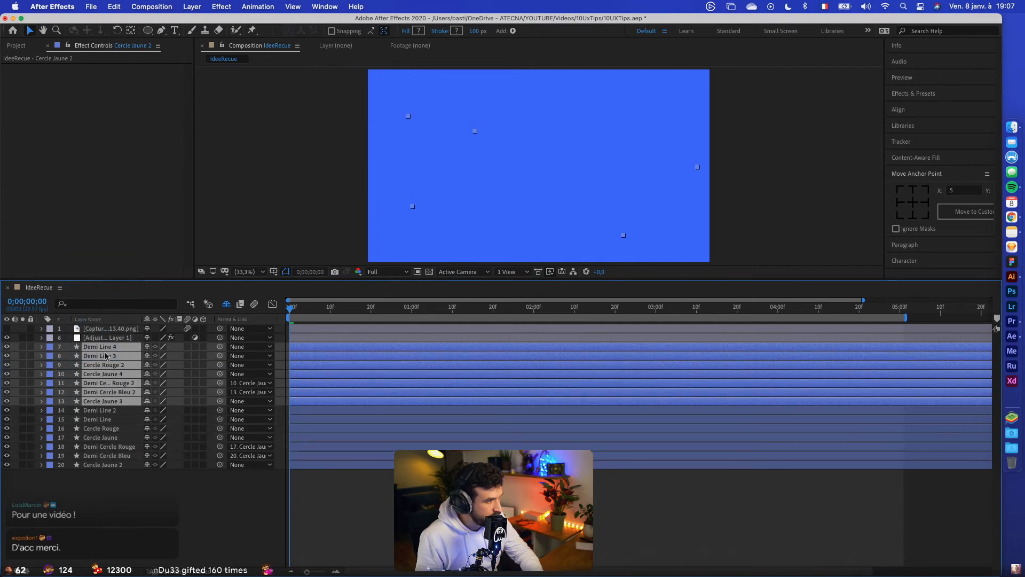
Give the seven duplicated layers the Red label and reveal their Scale keyframes
click(49, 348)
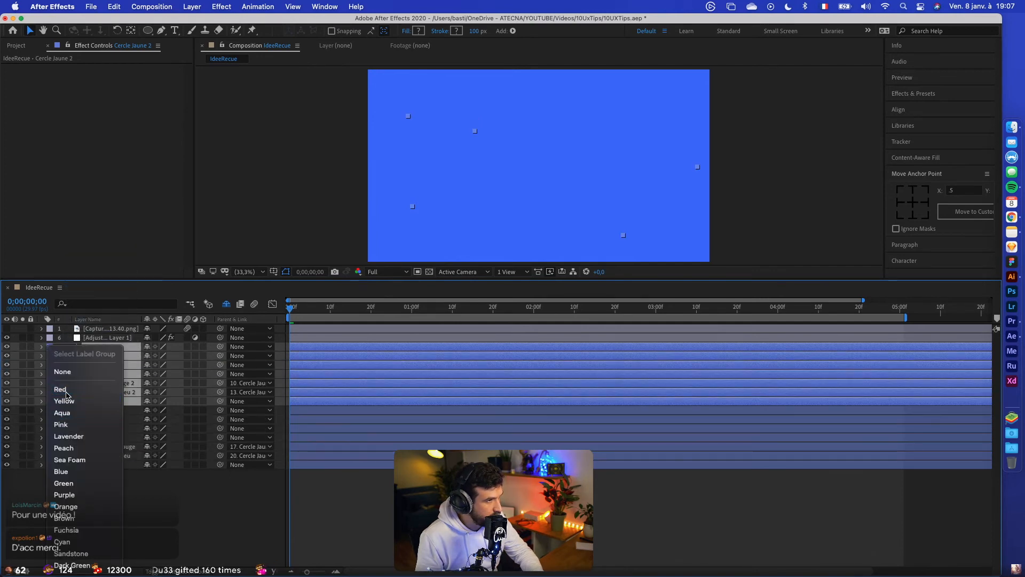
click(74, 402)
key(u)
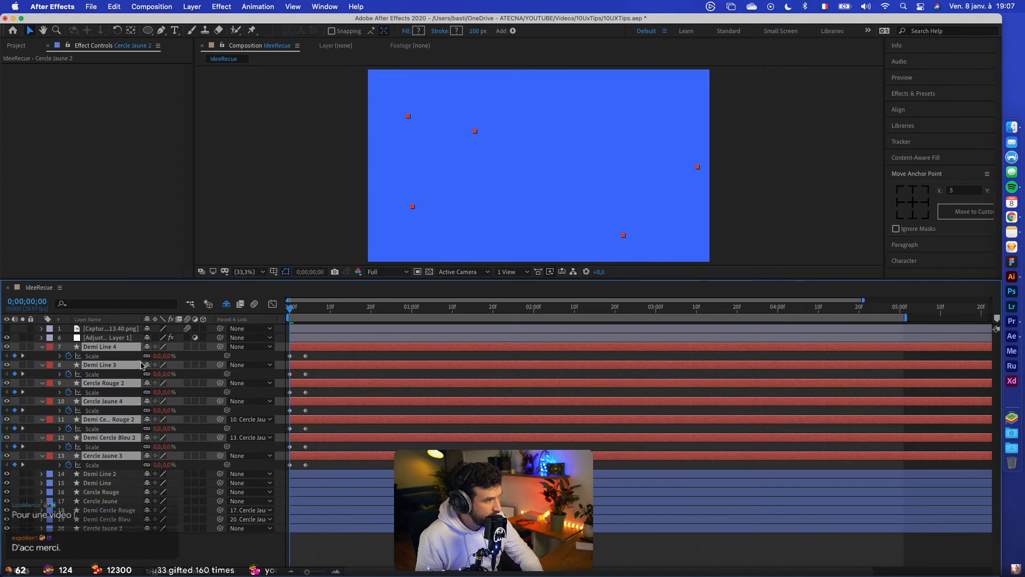
At 0;00;00;11, shift all the duplicated shapes together slightly right and down, and deselect them
drag(291, 309, 336, 314)
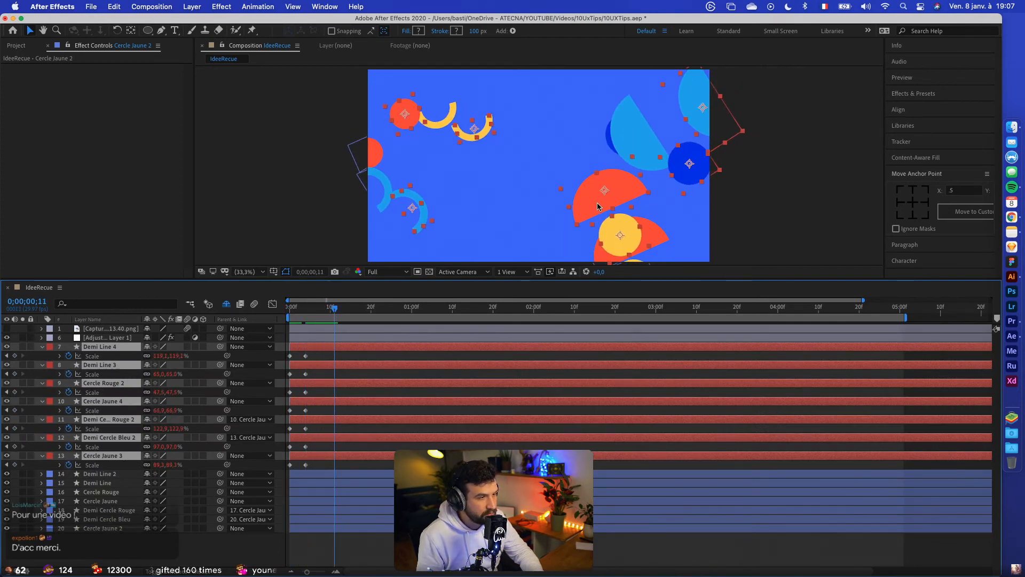
drag(604, 196, 675, 202)
click(749, 205)
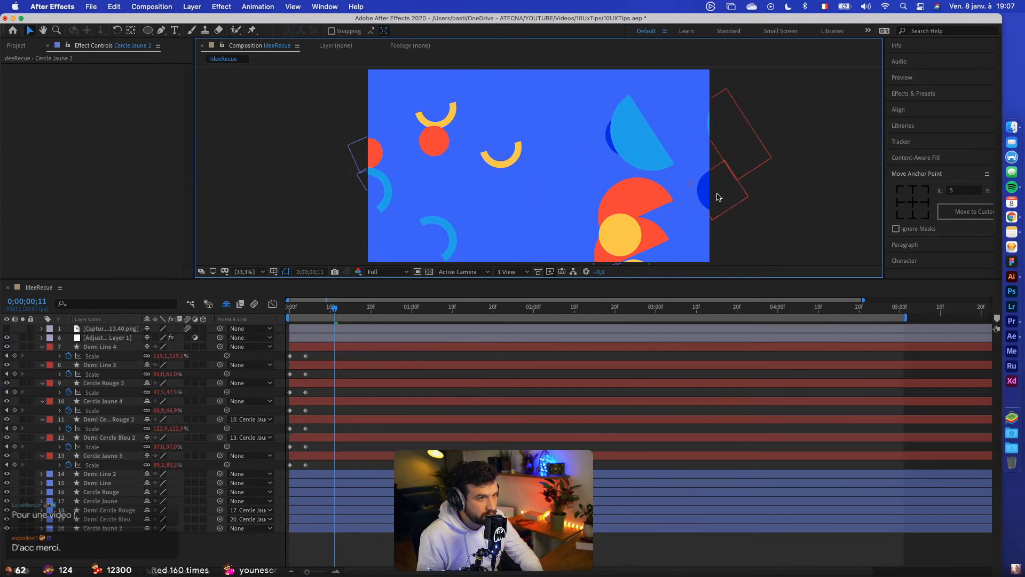
Move Demi Cercle Bleu 2 from outside the right edge to the lower-left part of the frame
click(706, 196)
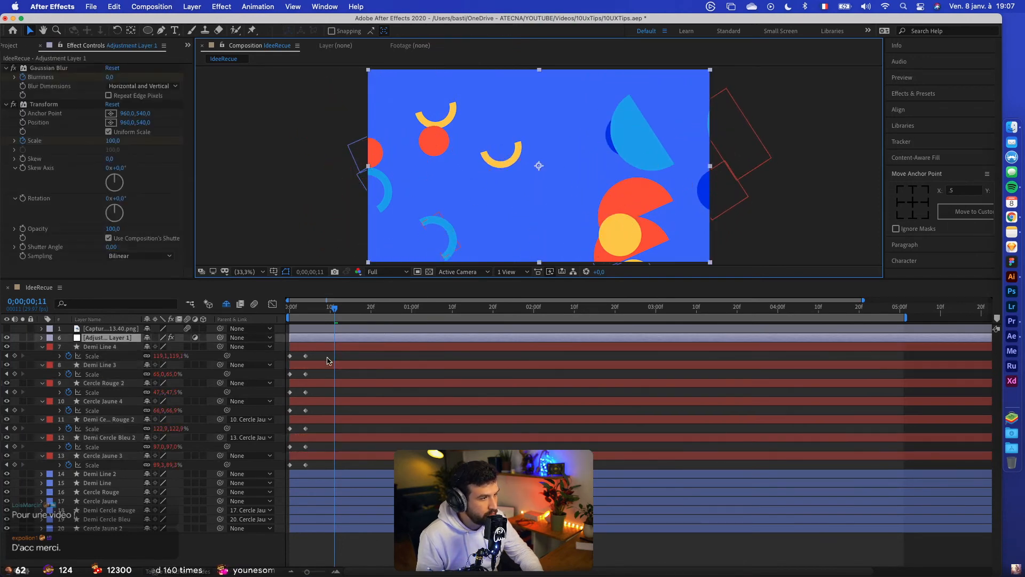
click(306, 438)
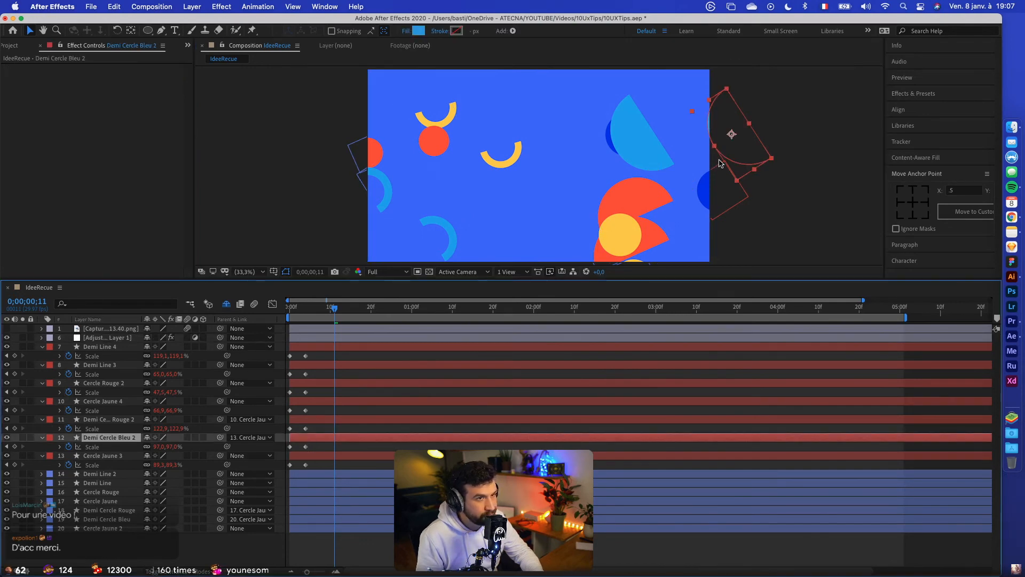
drag(733, 137, 439, 206)
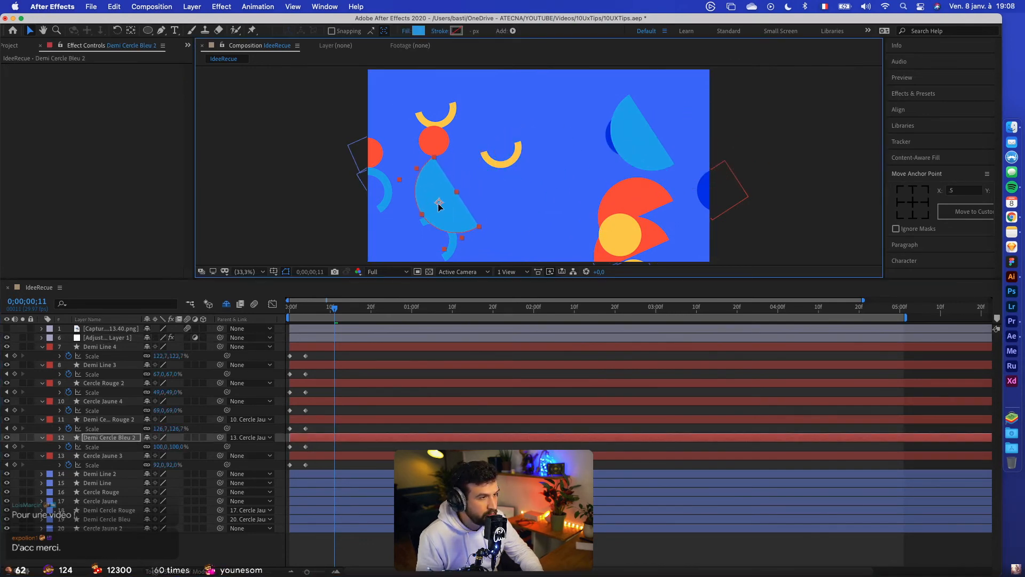
Move the yellow arc Demi Line 3 to the upper-right part of the frame, beside the light-blue half circle
click(325, 366)
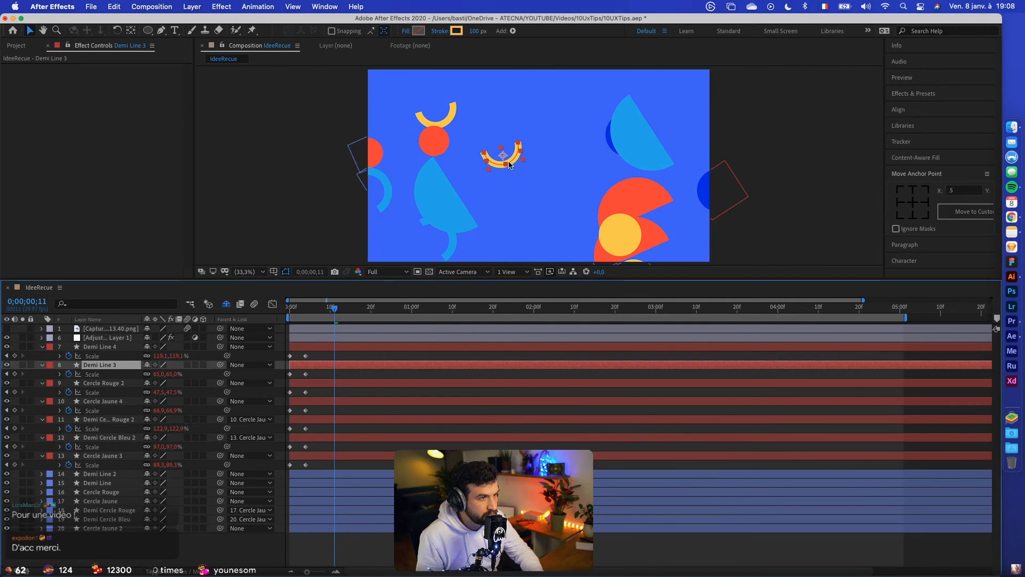
drag(507, 164, 533, 248)
key(super+z)
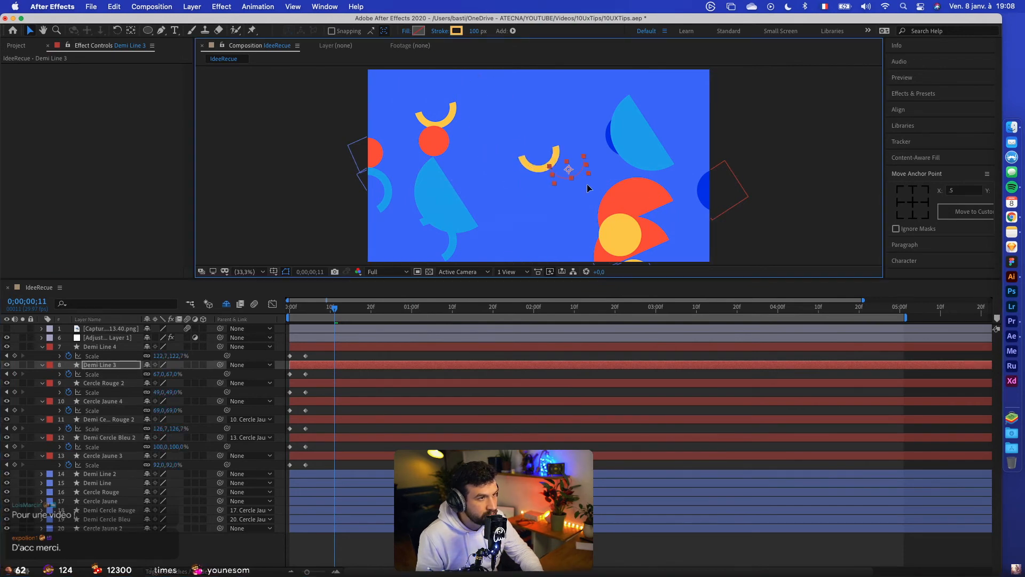
Move Cercle Rouge 2 just right of the frame's centre and the yellow circle Cercle Jaune 4 to the centre-left
click(409, 382)
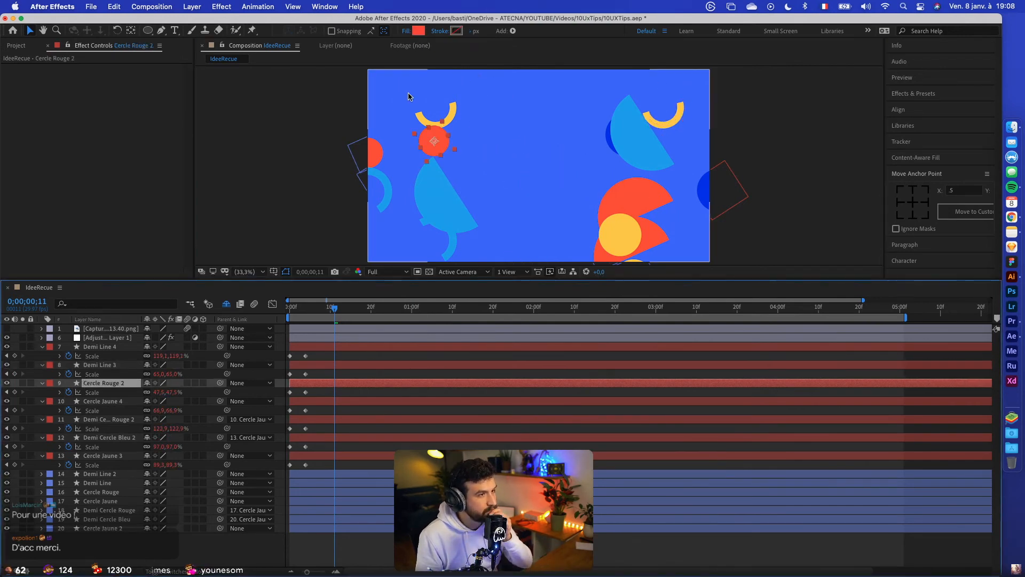
drag(434, 145, 574, 175)
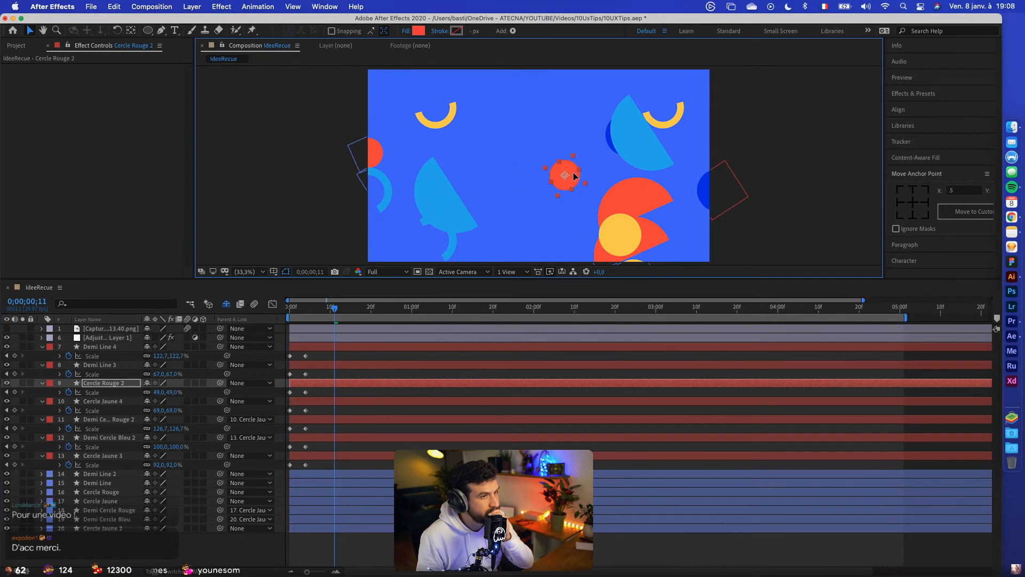
click(342, 401)
drag(624, 246, 495, 180)
Move the red half circle Demi Cercle Rouge 2 down below the yellow circle, keeping its layer start at the first frame
drag(344, 418, 352, 417)
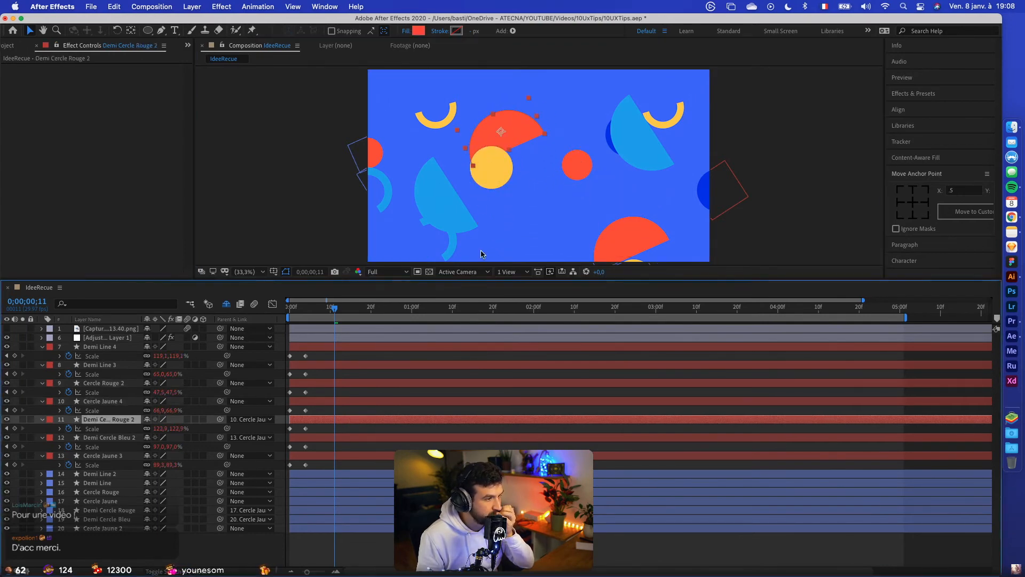
drag(524, 137, 528, 180)
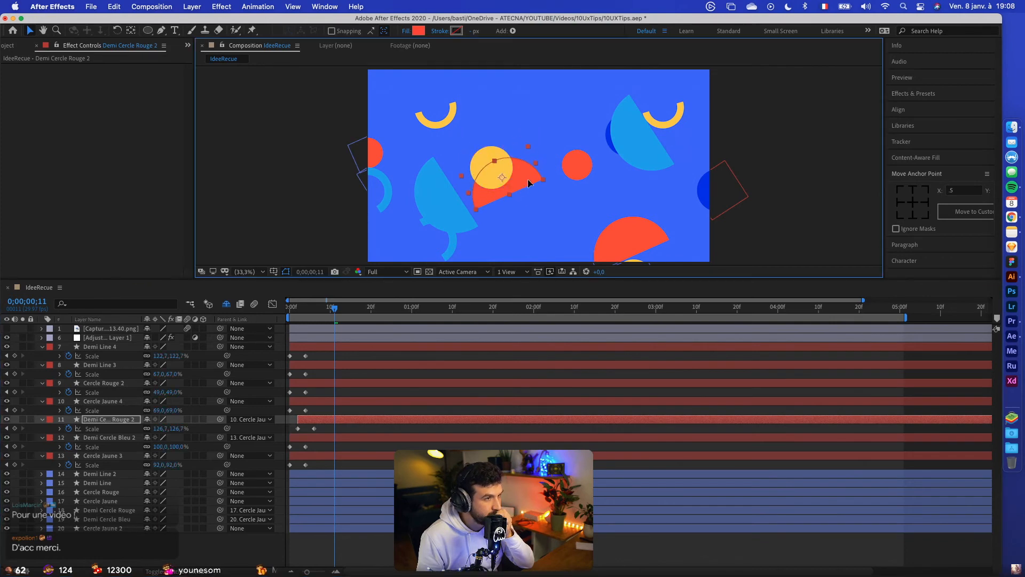
drag(326, 425, 317, 423)
Move Demi Cercle Bleu 2 to the frame's upper-left corner and the dark-blue Cercle Jaune 3 beneath the central red circle
click(318, 437)
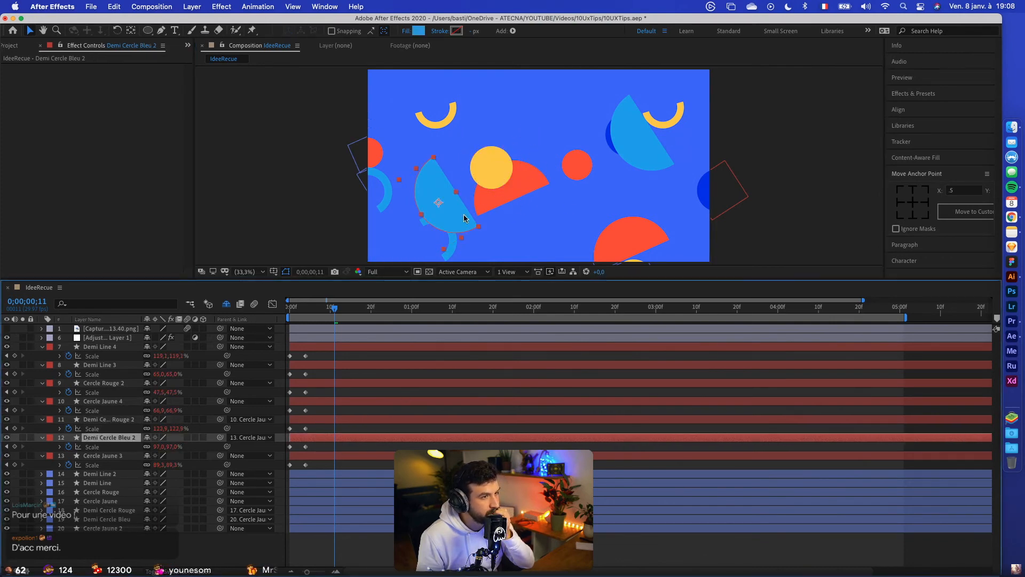
drag(464, 214, 405, 91)
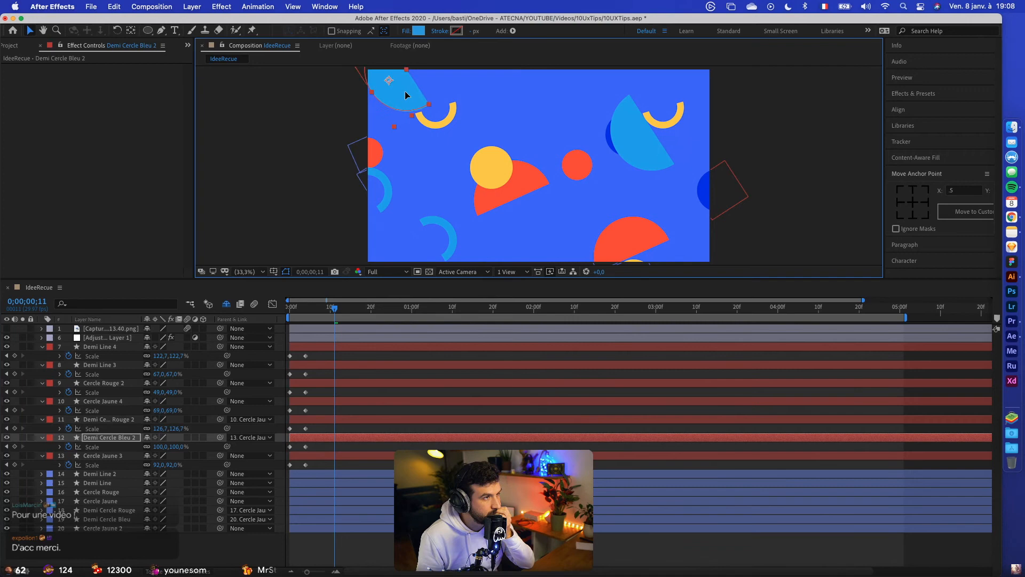
click(337, 458)
drag(708, 203, 556, 201)
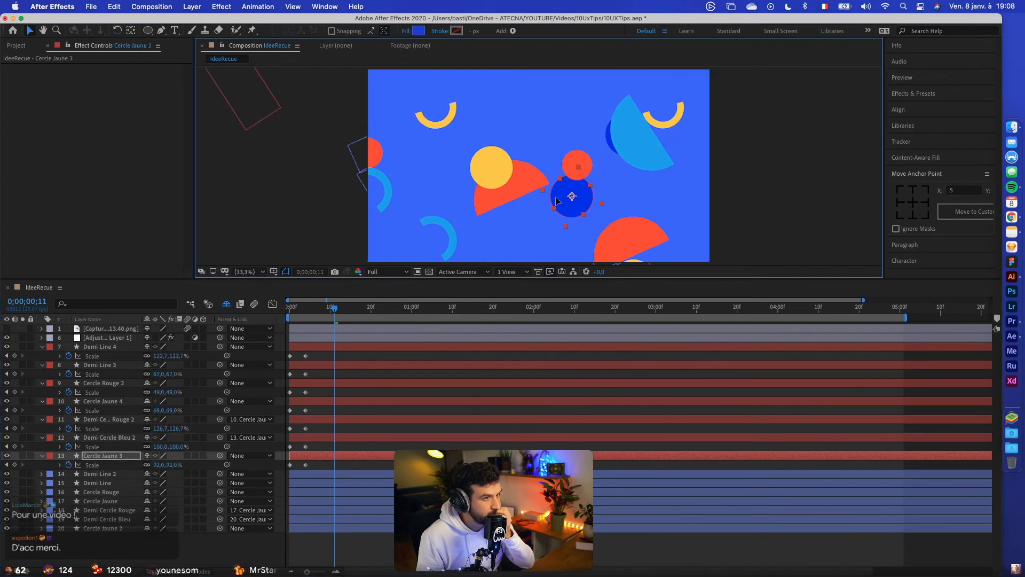
Bring Demi Cercle Bleu 2 back into the frame's upper-left corner and preview the animation
click(255, 100)
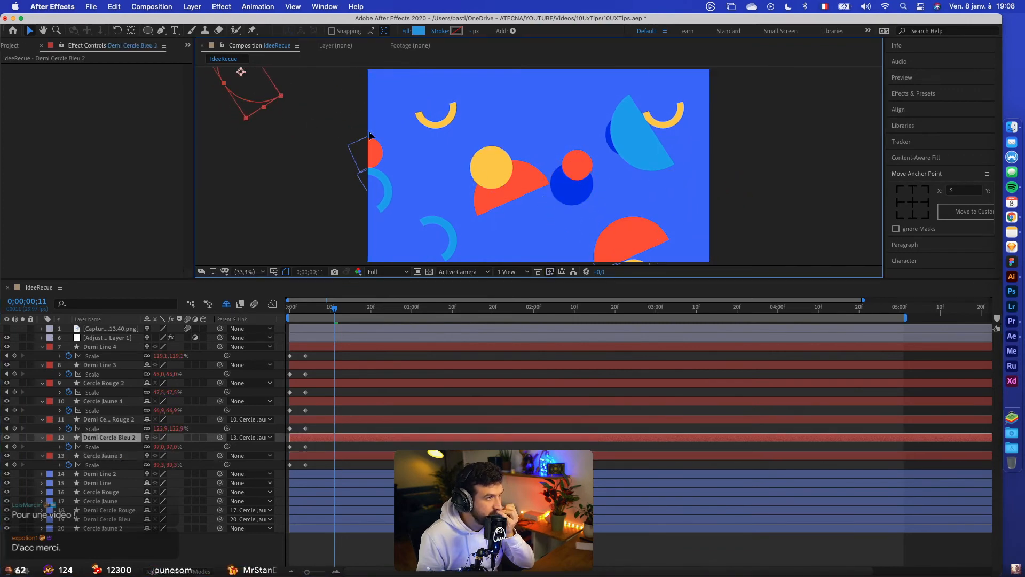
drag(370, 136, 376, 85)
key(space)
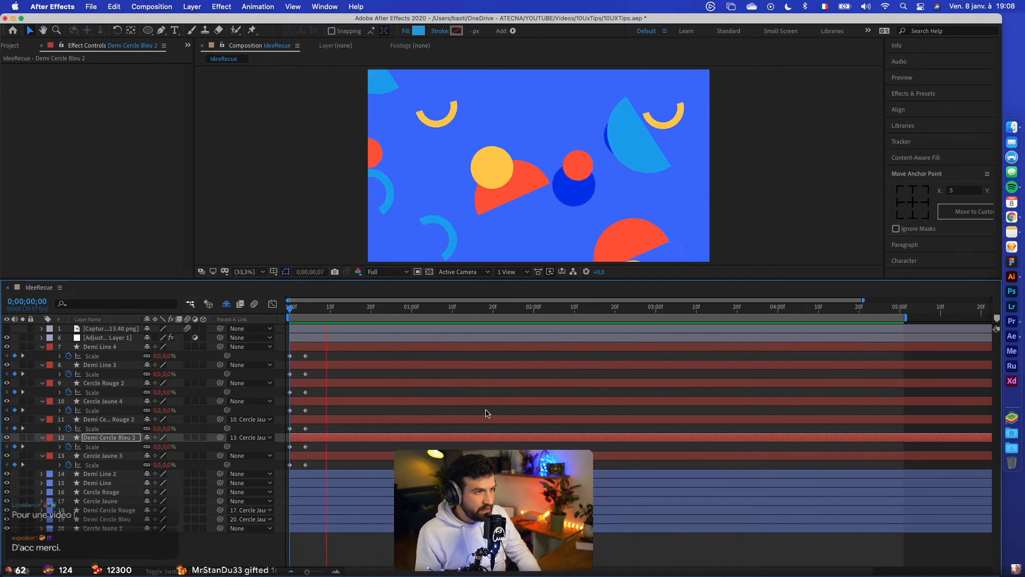
Move Demi Cercle Bleu 2 from the upper-left corner to the lower centre of the frame and play the animation from the start
click(375, 76)
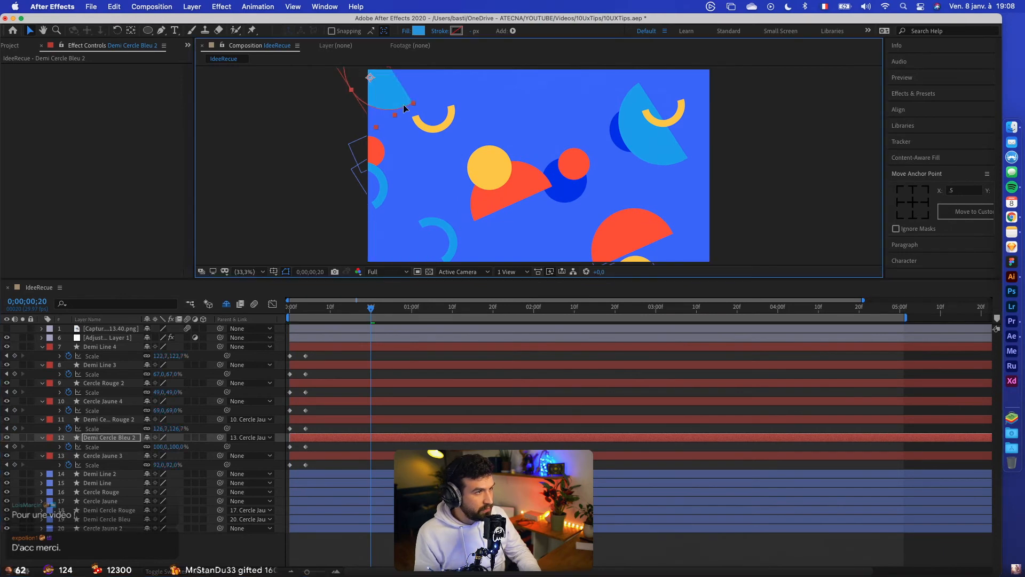
drag(404, 108, 597, 252)
key(Home)
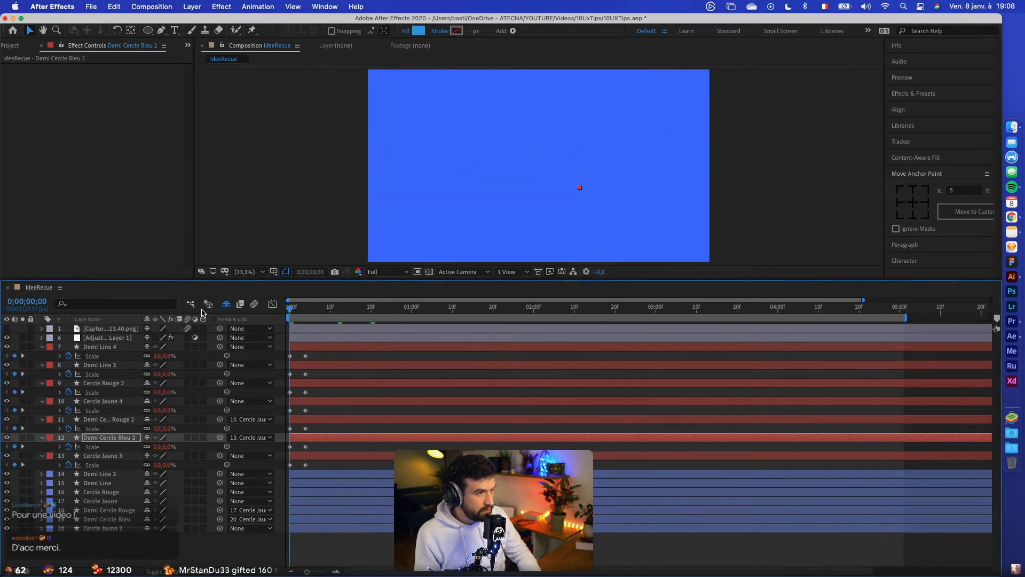
key(space)
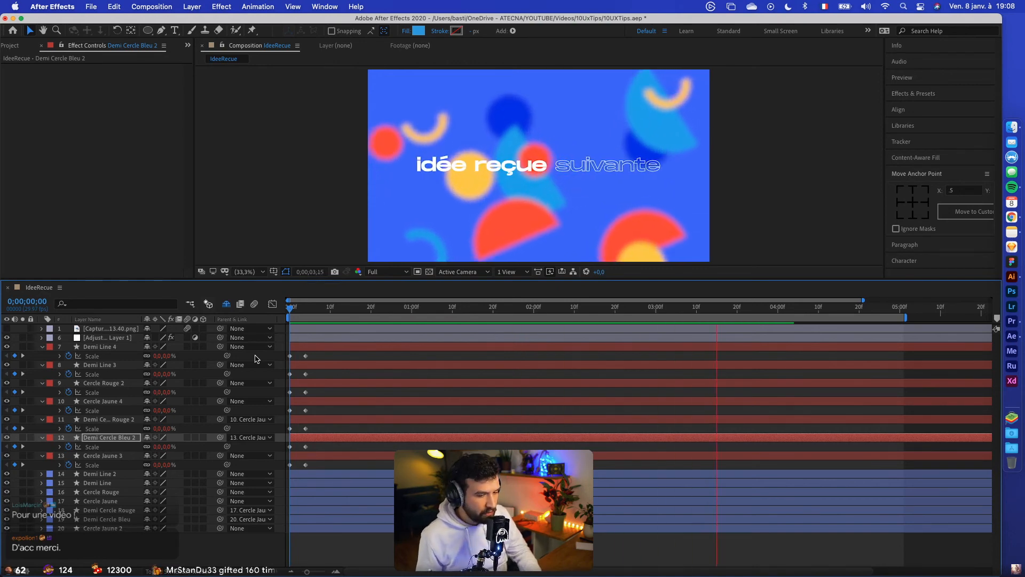
Collapse the revealed Scale properties of the seven red duplicated layers
click(43, 347)
click(42, 356)
click(42, 364)
click(42, 374)
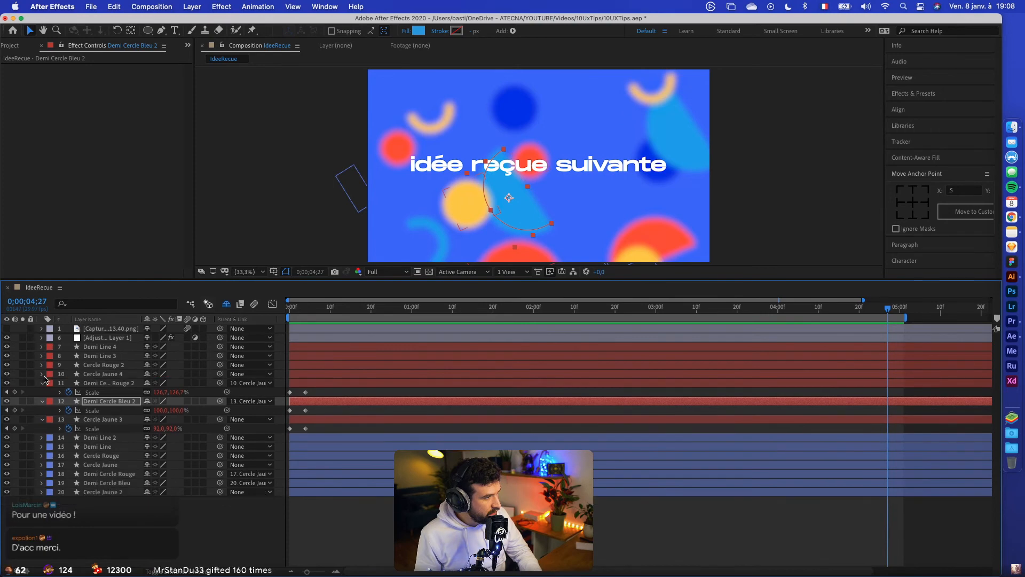
click(43, 383)
click(42, 392)
click(42, 401)
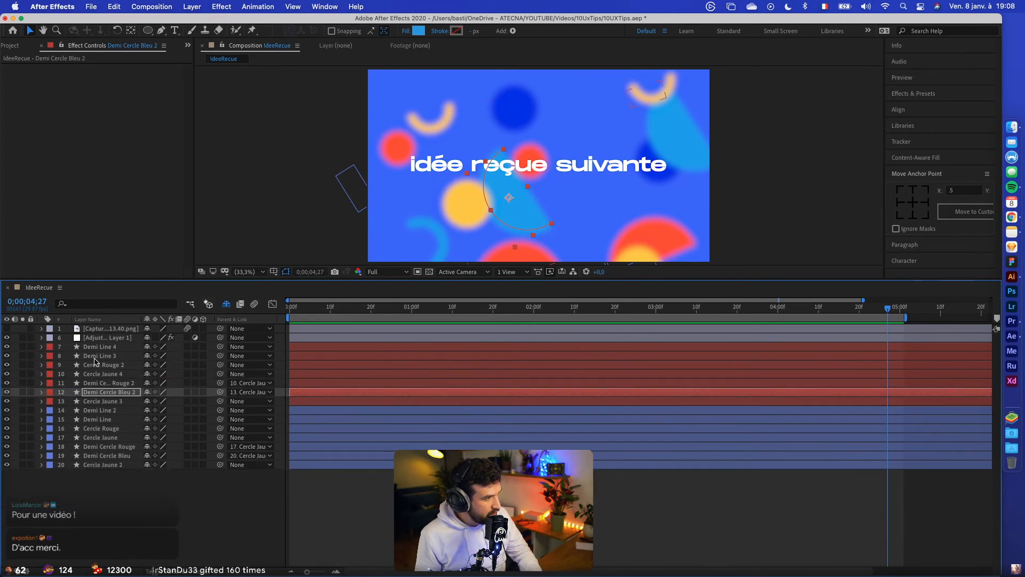
Add the expression wiggle(0.2,300) to the Rotation of Demi Line 4
click(98, 347)
key(r)
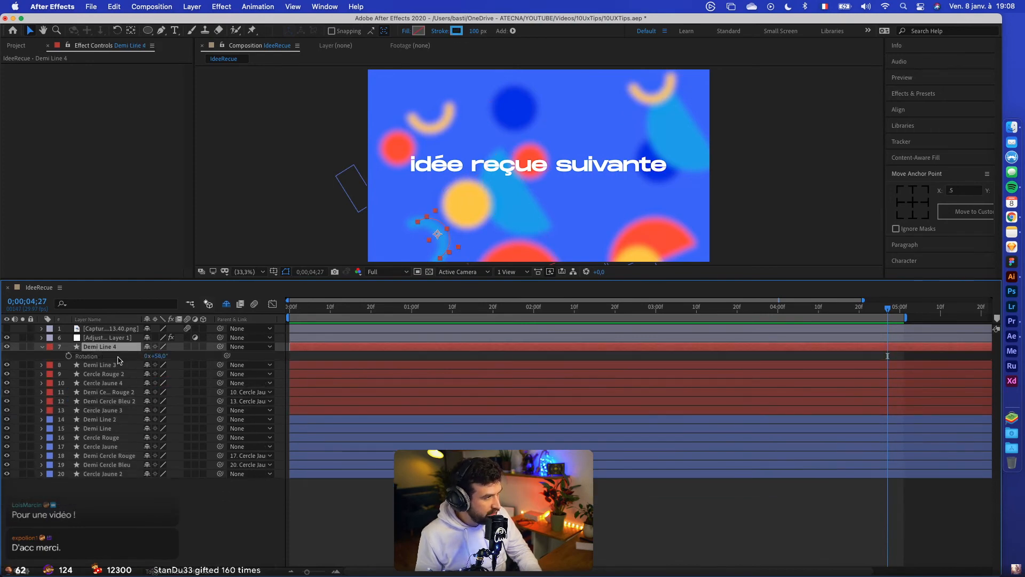
alt+click(69, 356)
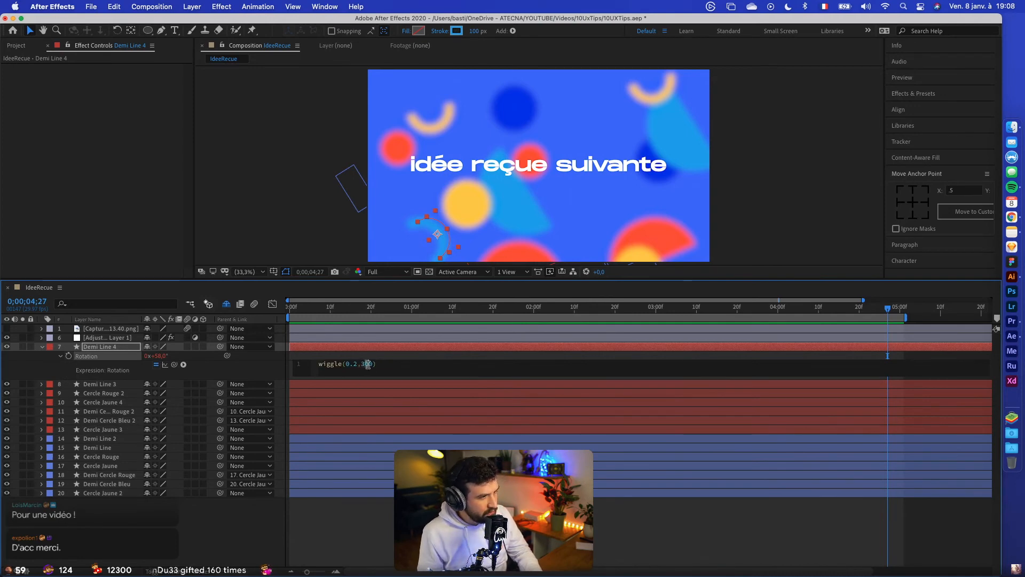
click(292, 314)
Play the animation from the first frame to check how Demi Line 4 rotates
key(Home)
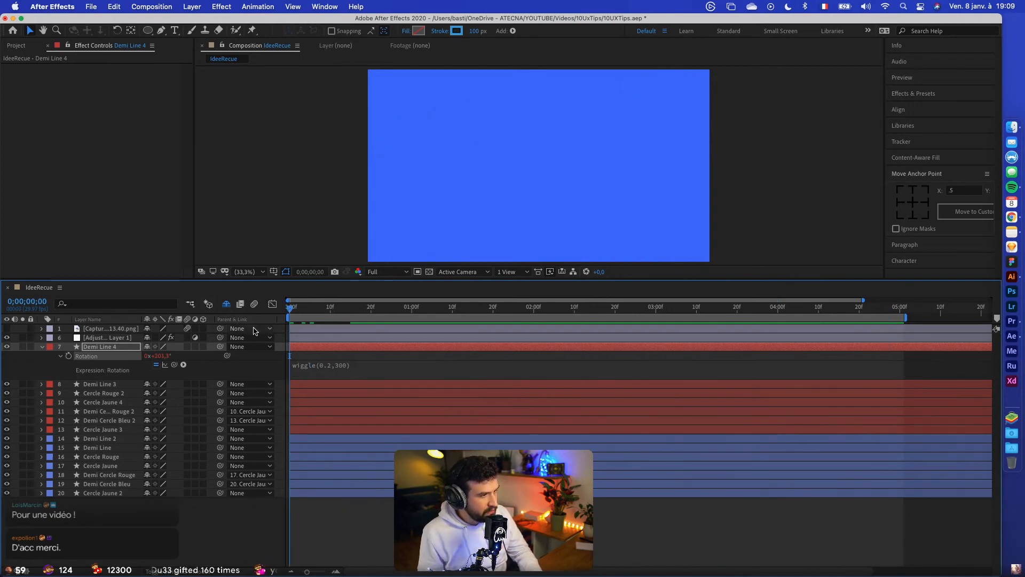
key(space)
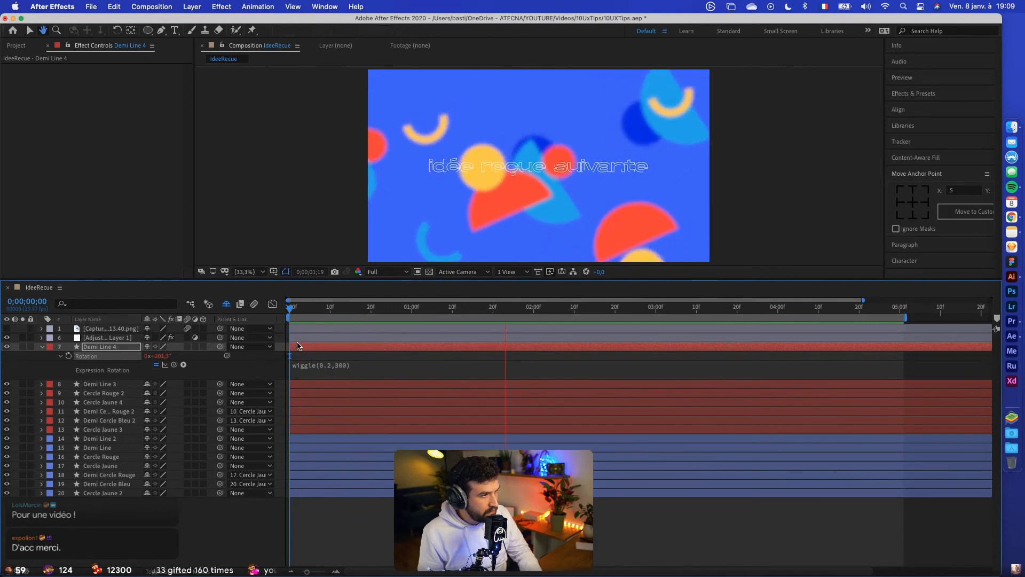
key(space)
click(306, 349)
key(Home)
key(space)
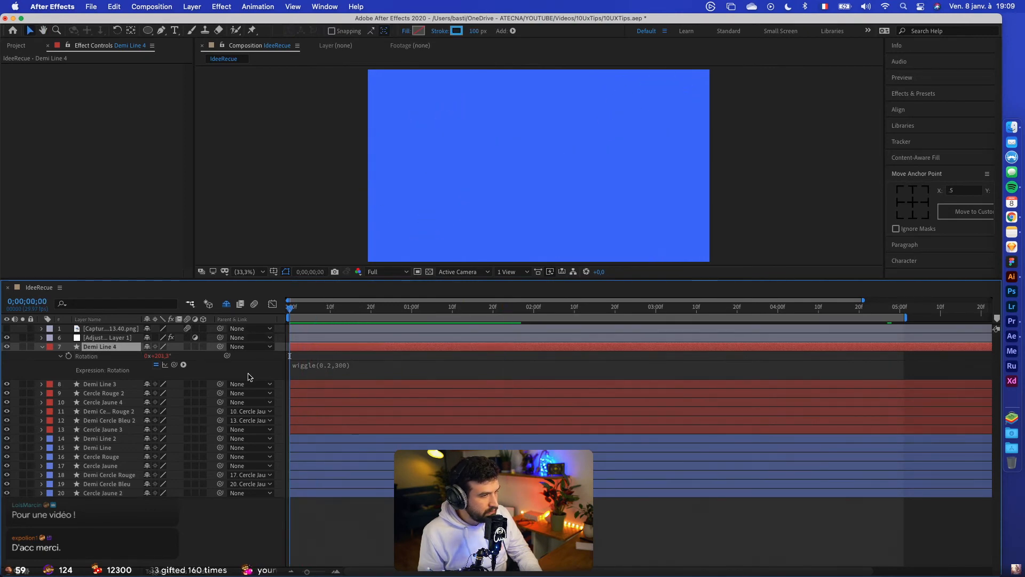
key(space)
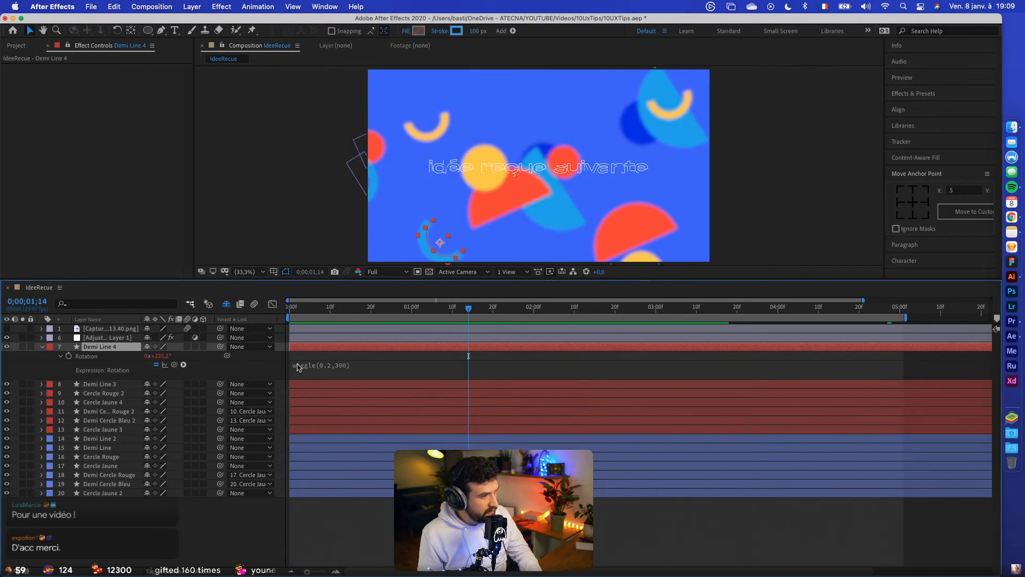
Copy Demi Line 4's Rotation expression to all the other shape layers, deselect them and preview the animation
click(104, 357)
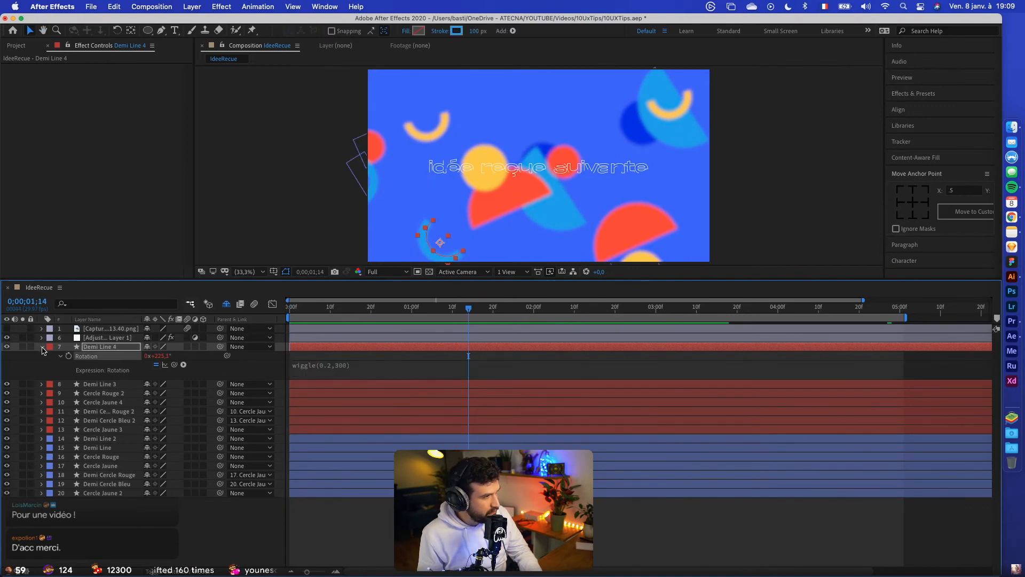
click(43, 350)
click(112, 357)
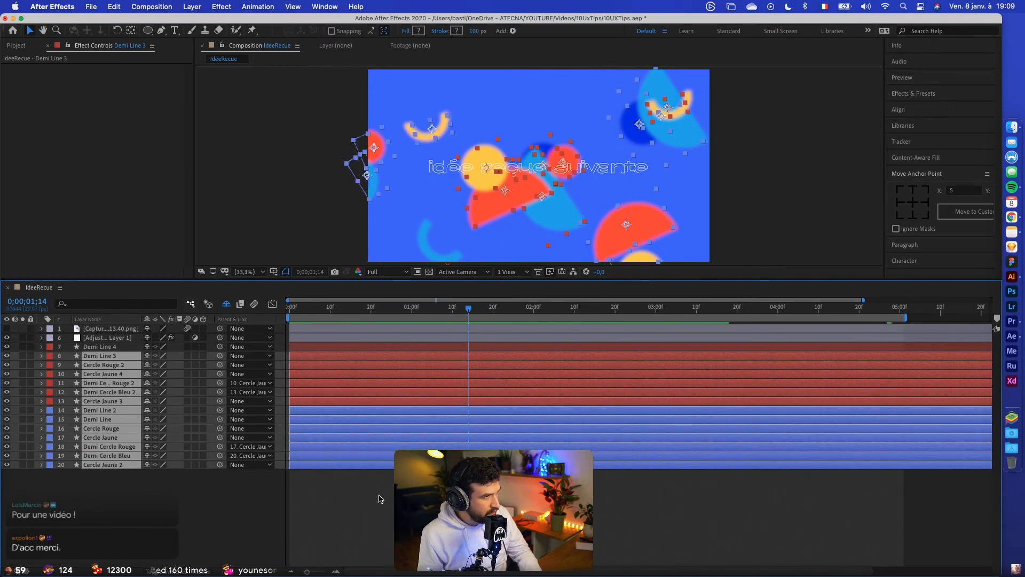
click(377, 499)
key(space)
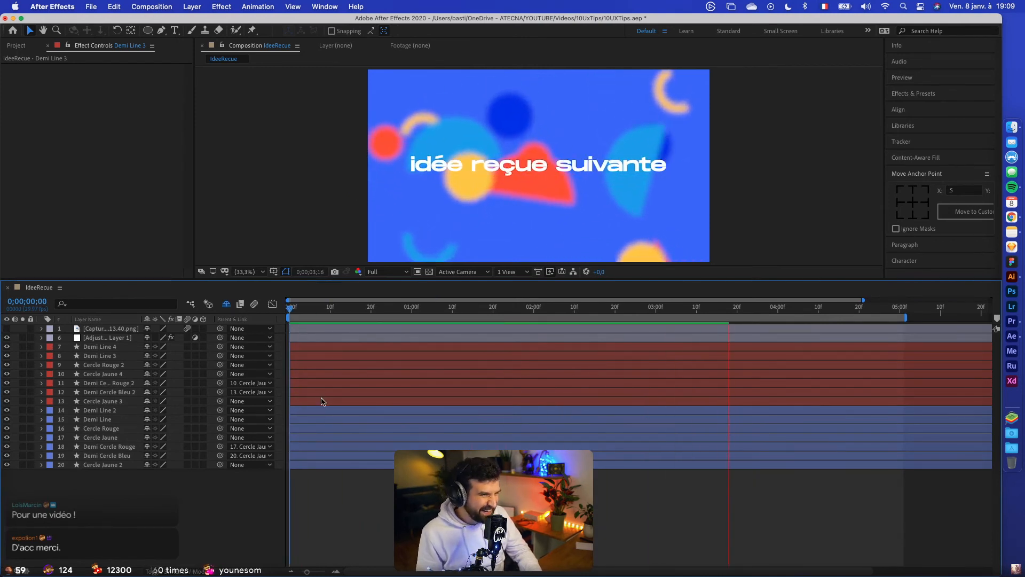
Centre the anchor points of all fourteen shape layers and replay the animation from the first frame
click(315, 352)
shift+click(315, 466)
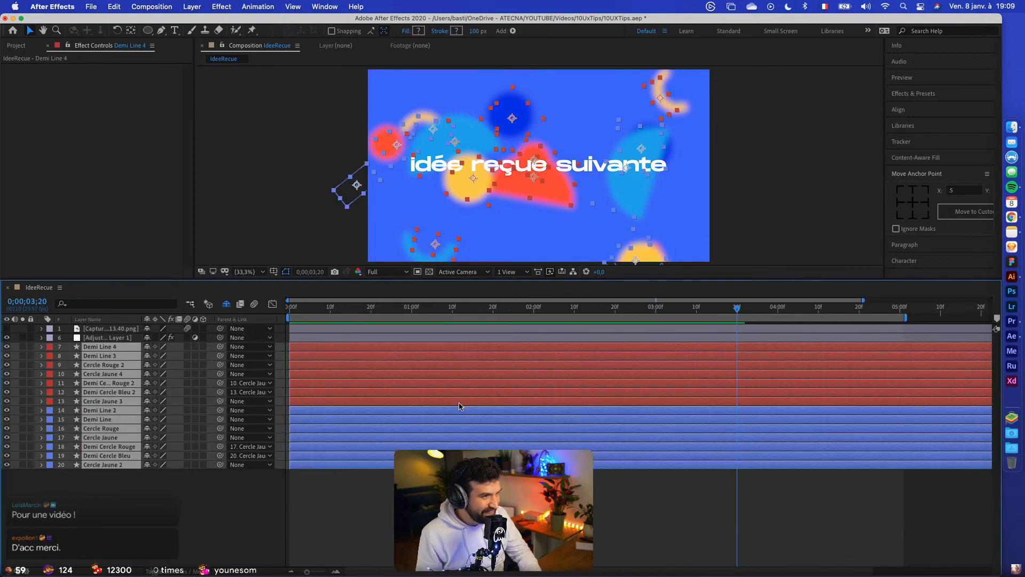
click(914, 201)
key(space)
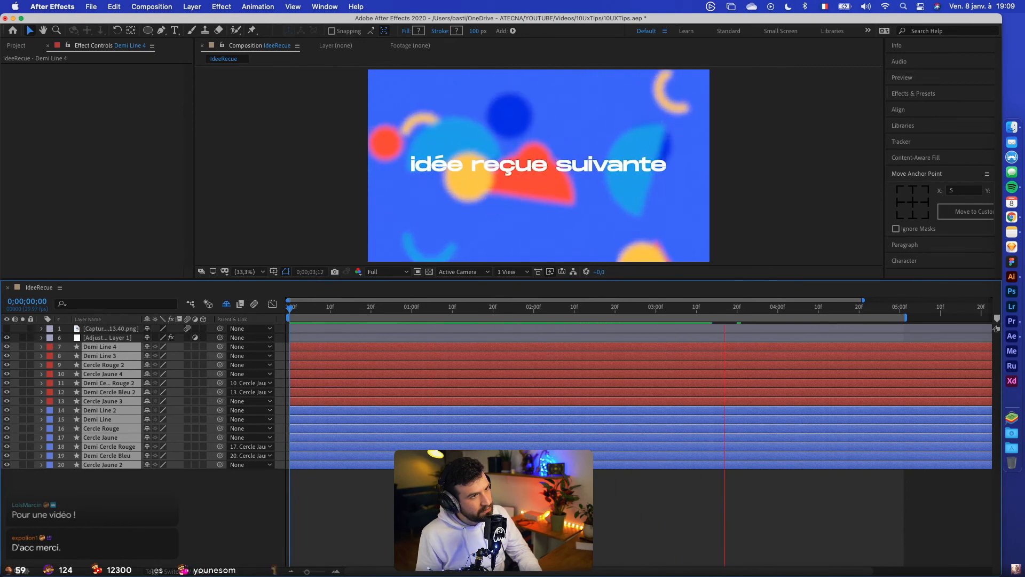
key(space)
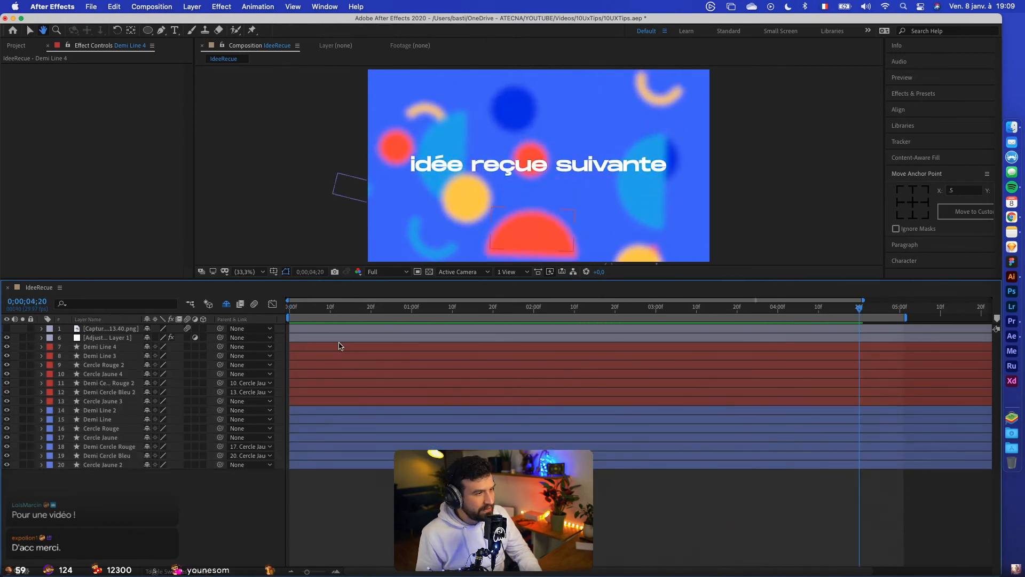
key(Home)
key(space)
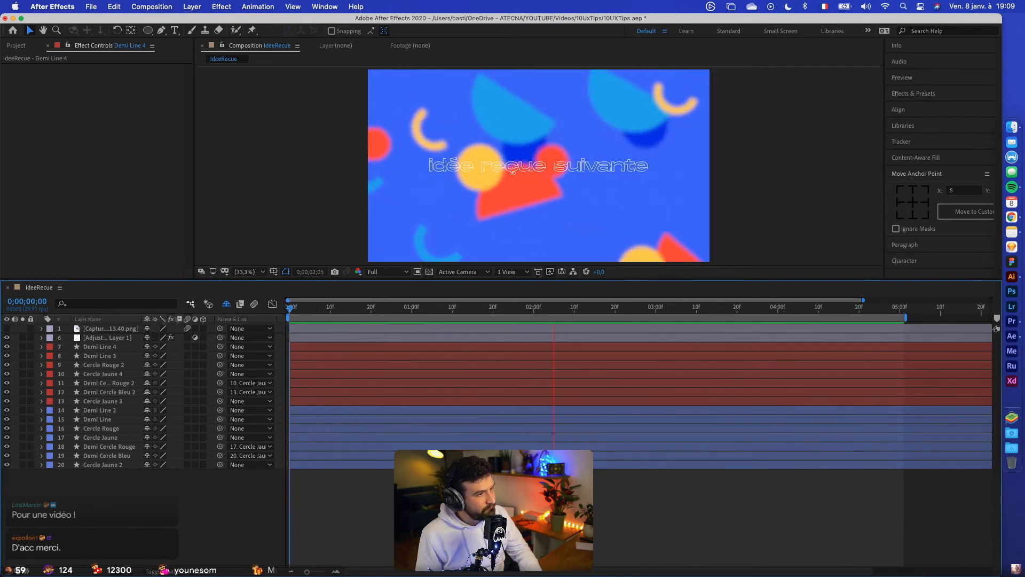
key(space)
Change the Rotation expression of Demi Line 4 to wiggle(0.2,100)
click(309, 348)
key(r)
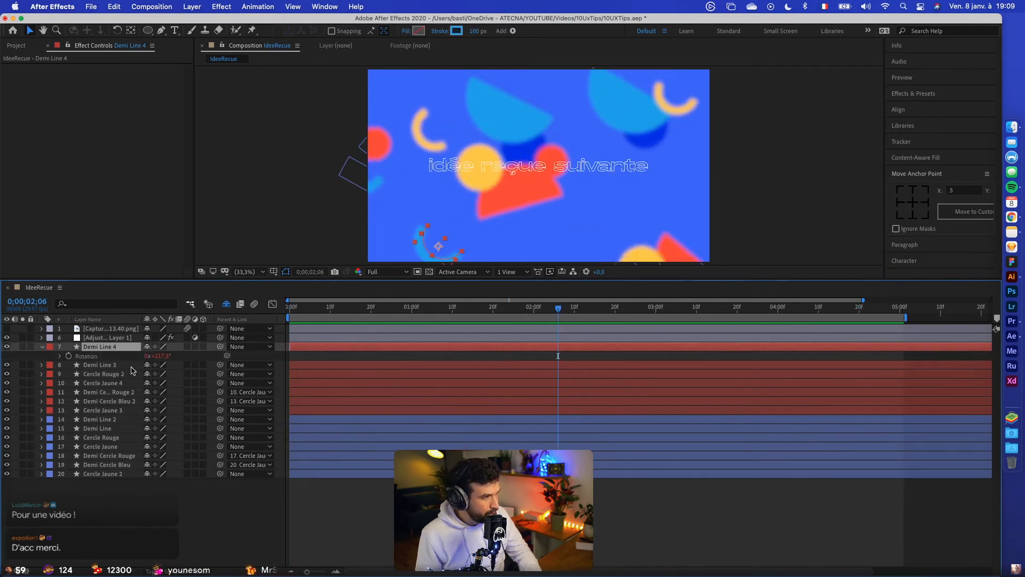
click(61, 357)
click(335, 365)
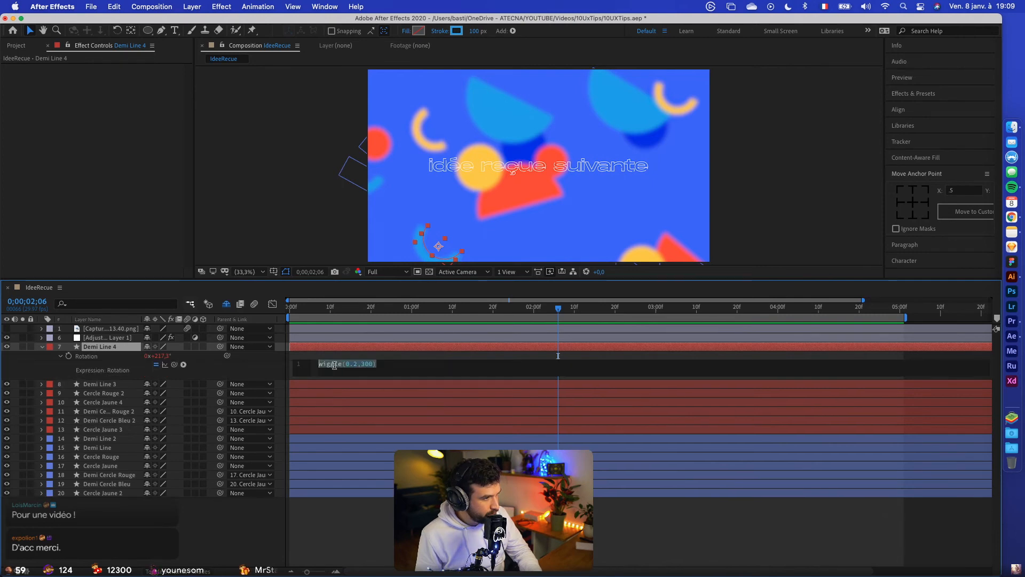
click(558, 356)
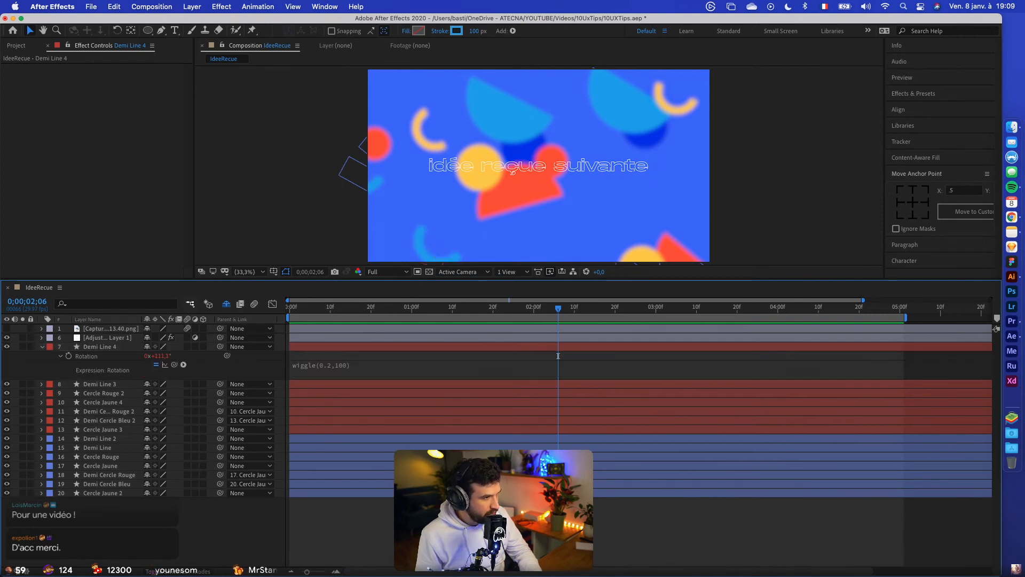
Copy Demi Line 4's updated Rotation expression to the other thirteen shape layers and deselect them
click(104, 347)
drag(106, 385, 111, 407)
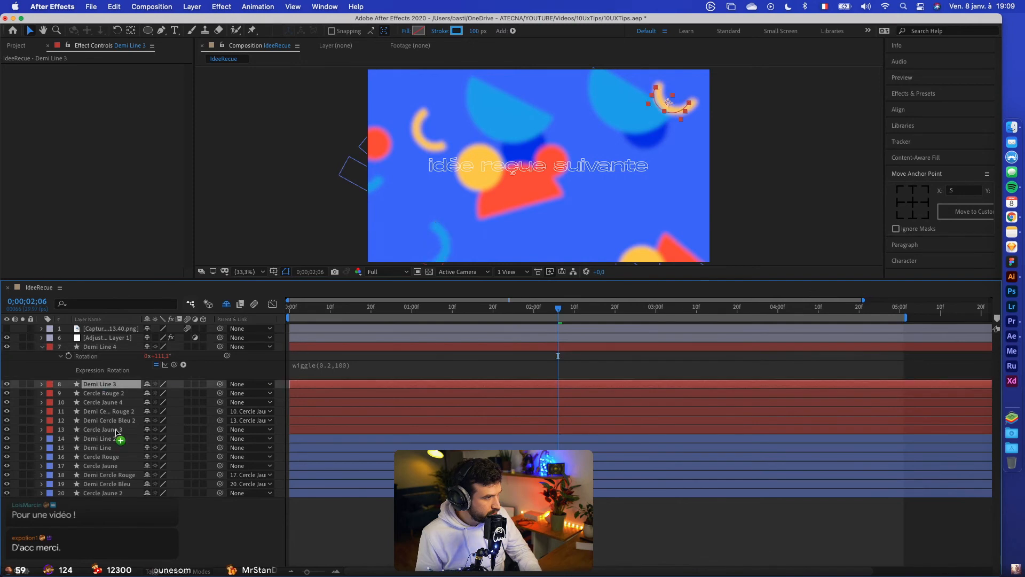
click(107, 385)
shift+click(111, 494)
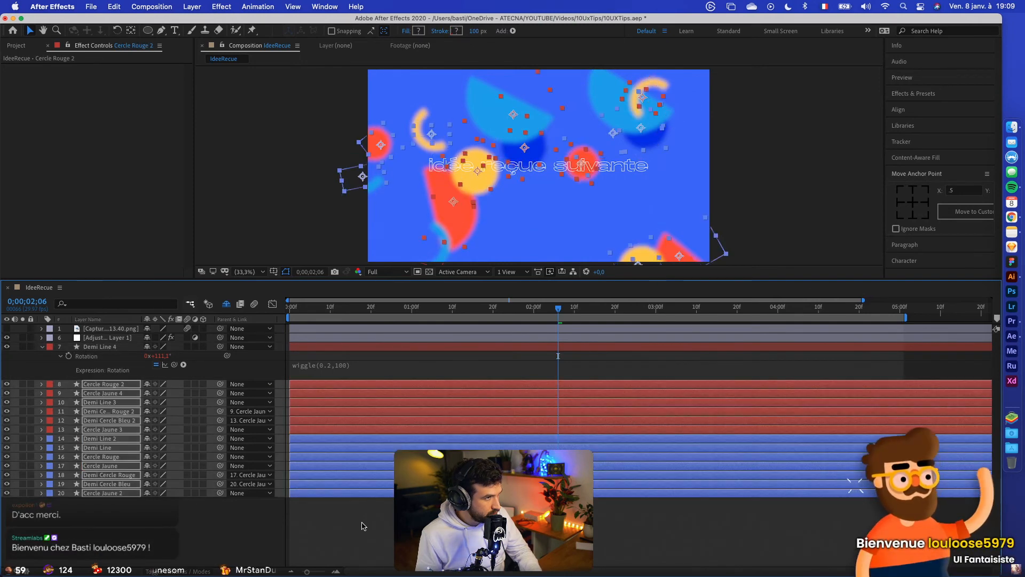
click(361, 524)
Play the animation from the first frame to check the gentler rotation of the shapes
drag(332, 309, 287, 307)
key(space)
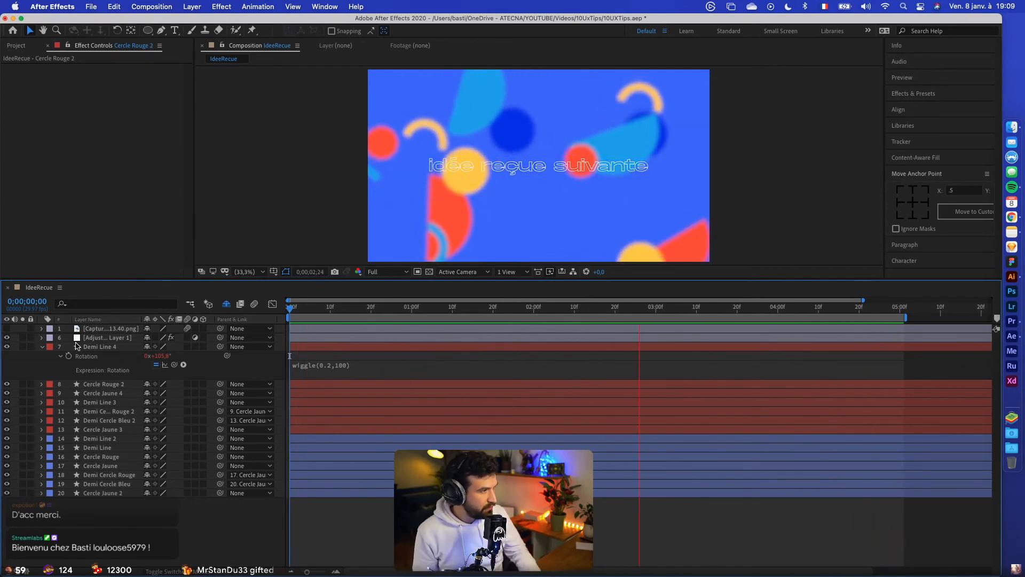
key(space)
Examine Demi Line 4's Scale keyframes and Scale expression over the opening four frames
click(43, 347)
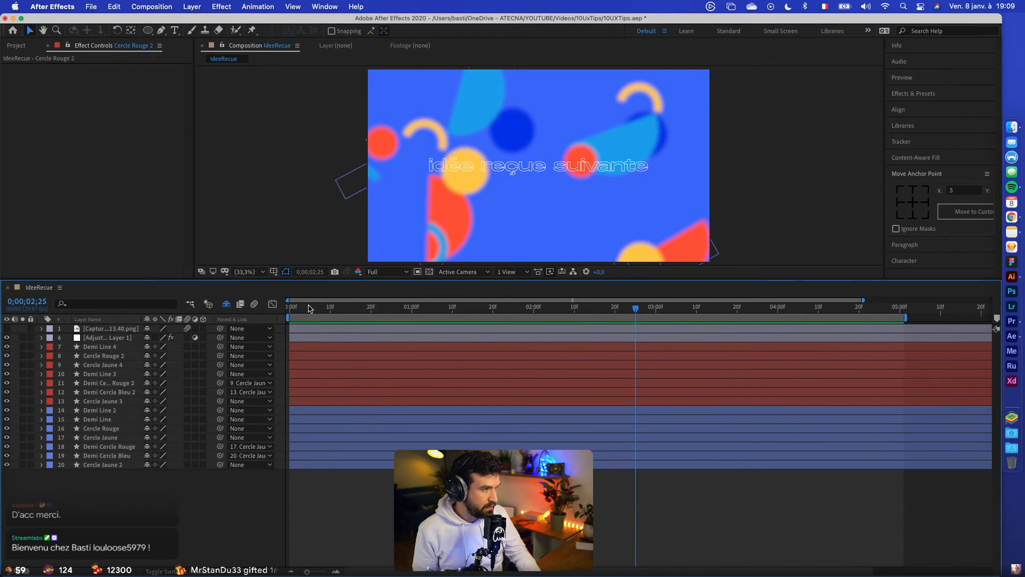
key(Home)
click(75, 346)
key(s)
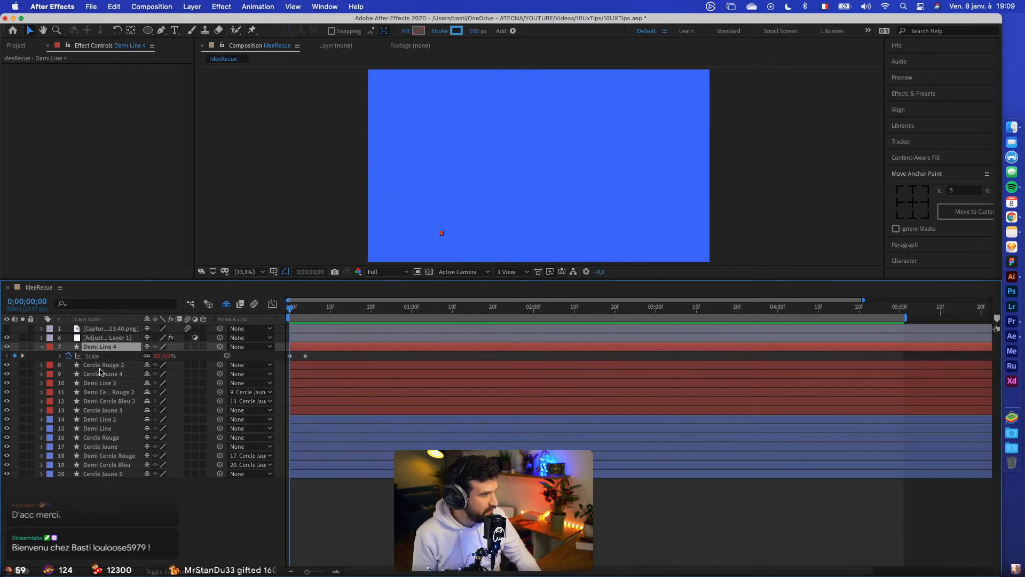
drag(292, 311, 305, 310)
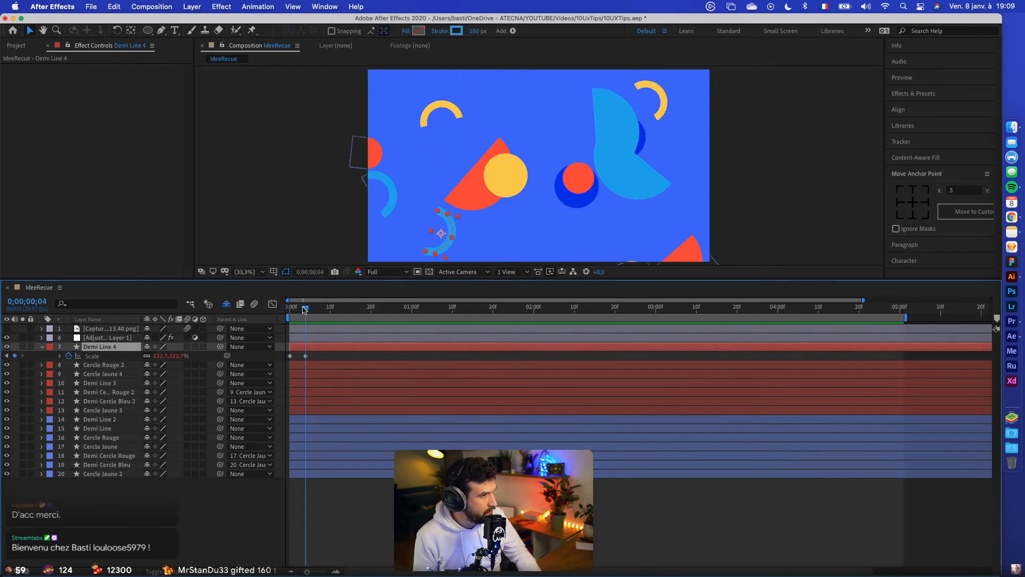
click(58, 356)
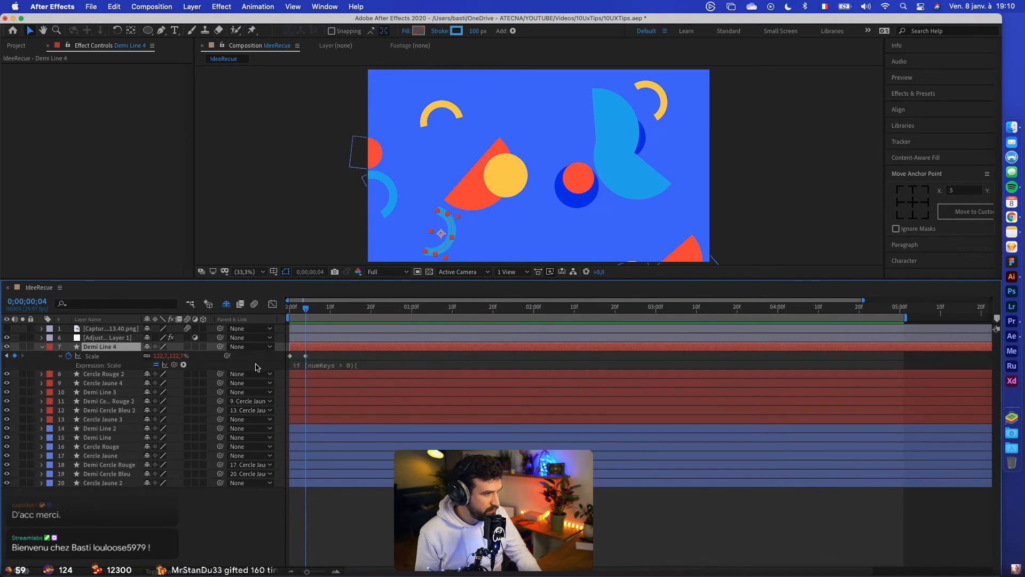
click(60, 357)
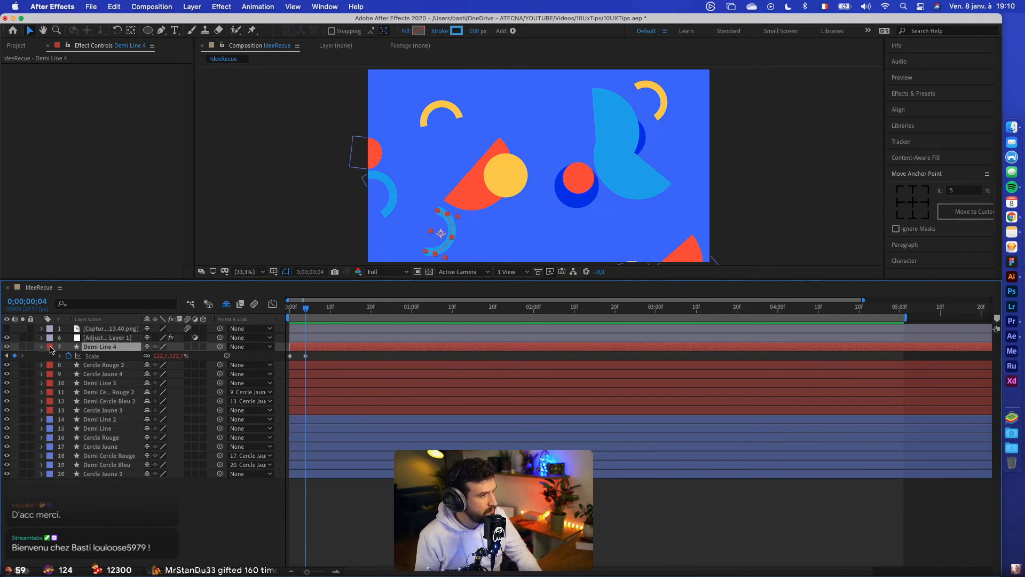
click(42, 347)
Try staggering the start times of the shape layers across about the first 12 frames
drag(300, 311, 261, 328)
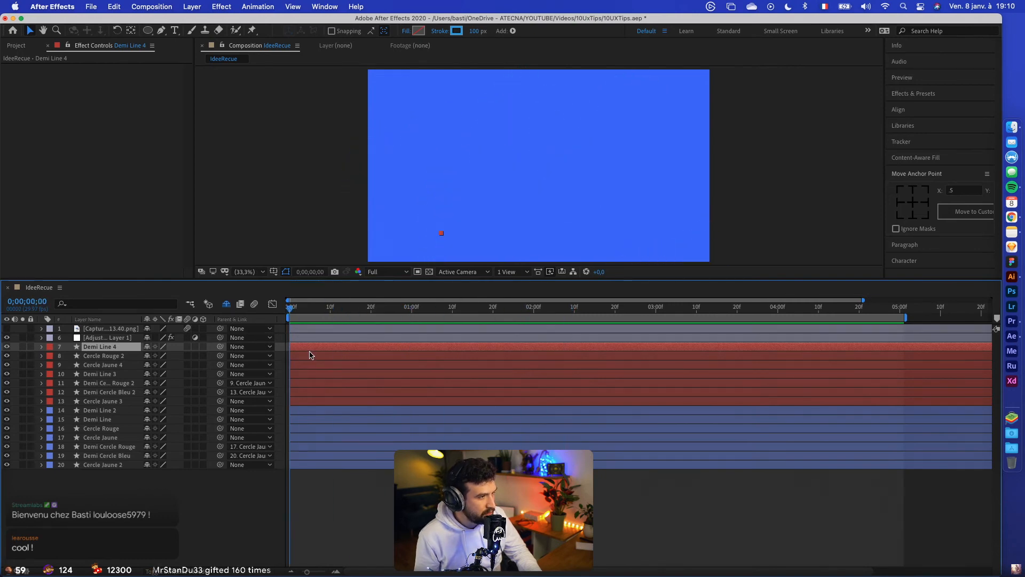
drag(304, 365, 336, 393)
click(316, 402)
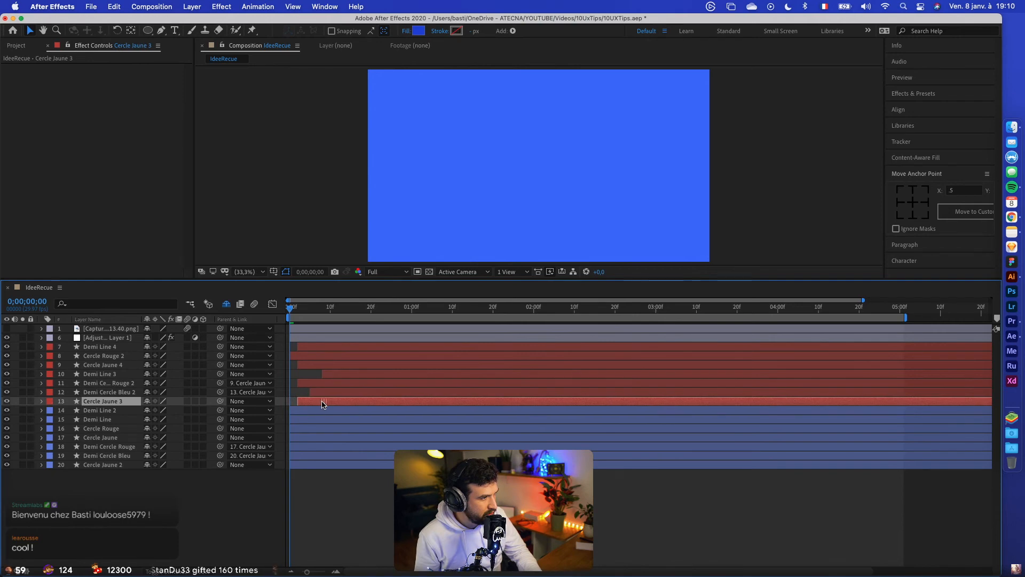
click(302, 421)
drag(308, 430, 331, 449)
click(306, 439)
drag(308, 457, 379, 466)
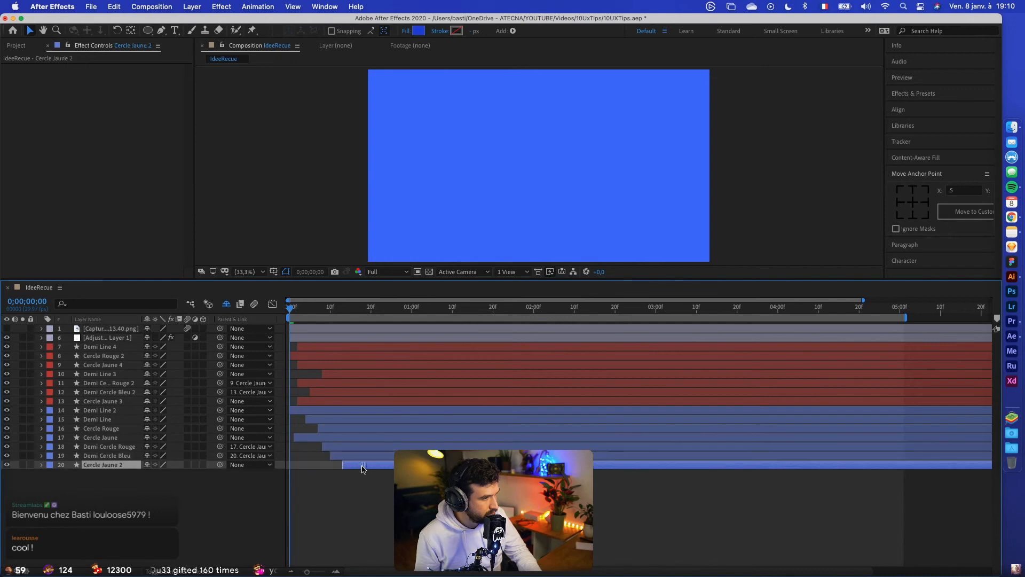
drag(308, 347, 330, 349)
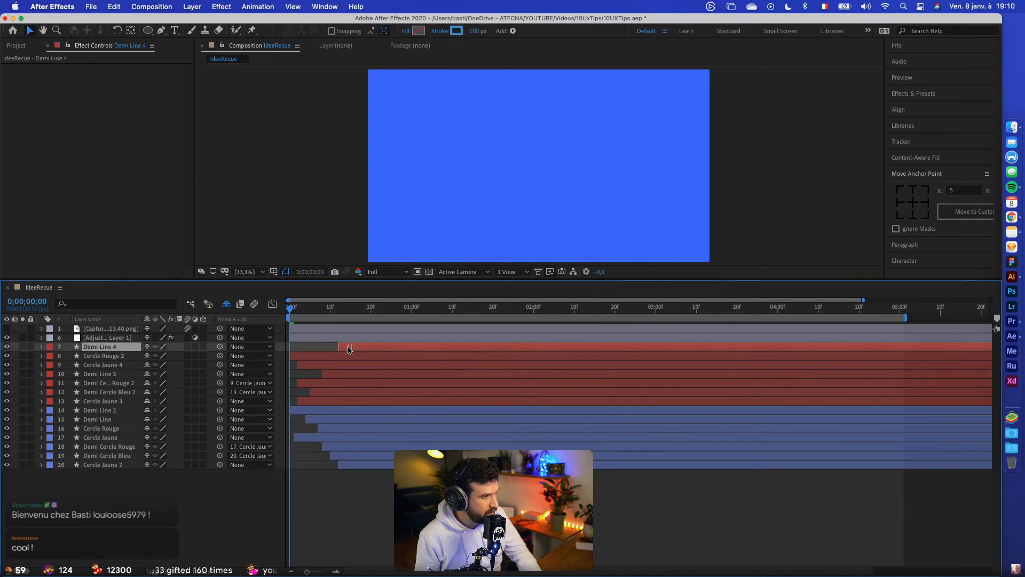
Play the animation from the first frame to check the staggered appearance of the shapes
key(space)
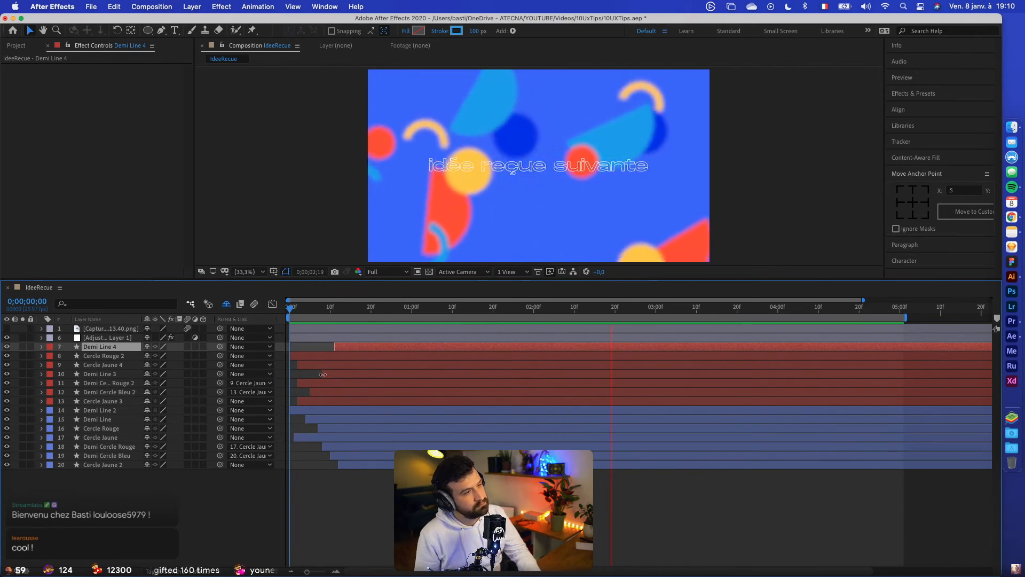
key(space)
key(Home)
key(space)
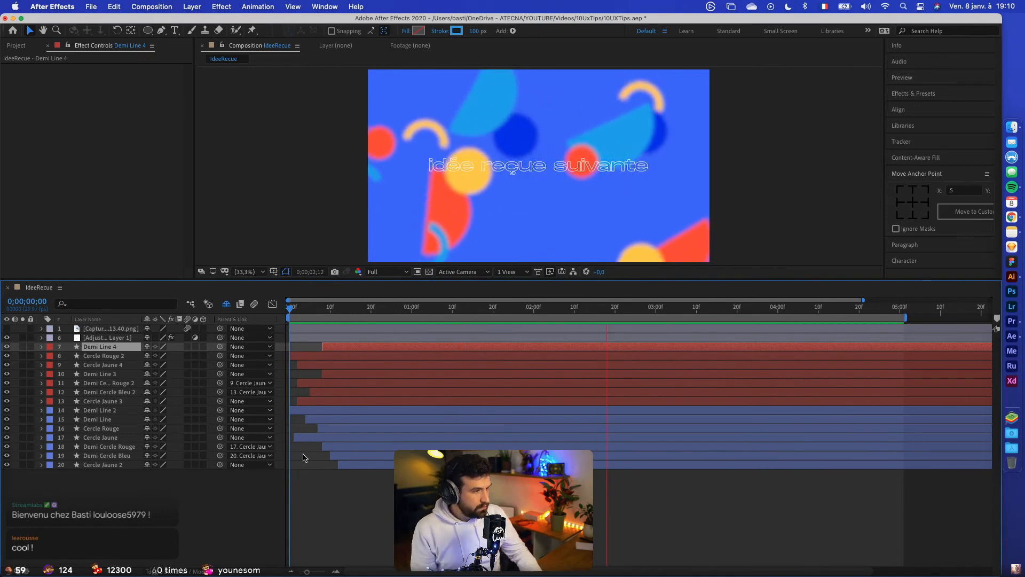
key(space)
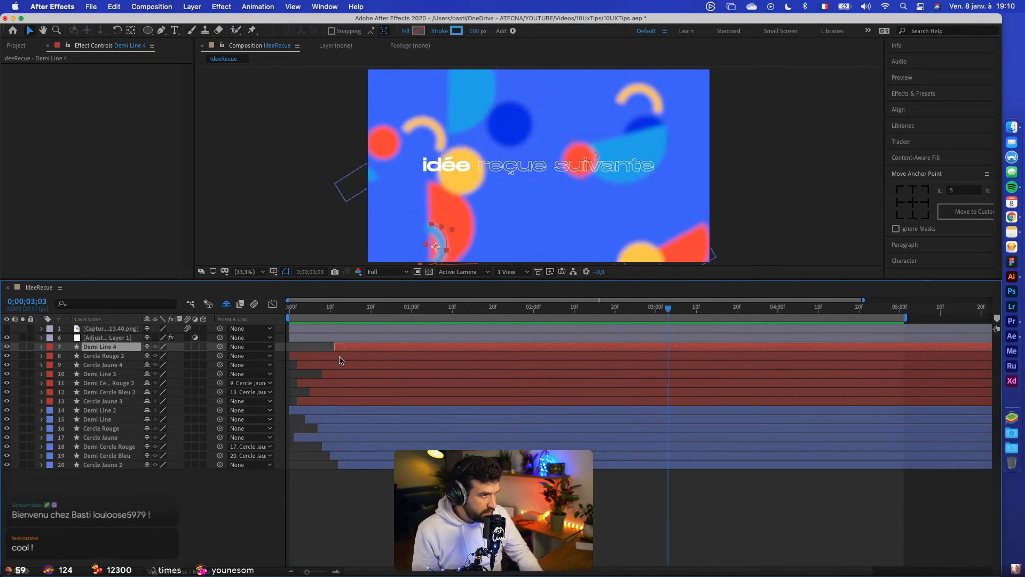
Undo all the start-time offsets of the shape layers so they begin together at the first frame
key(super+z)
key(super+z)
key(super+z)
key(super+z)
key(super+z)
key(super+z)
key(super+z)
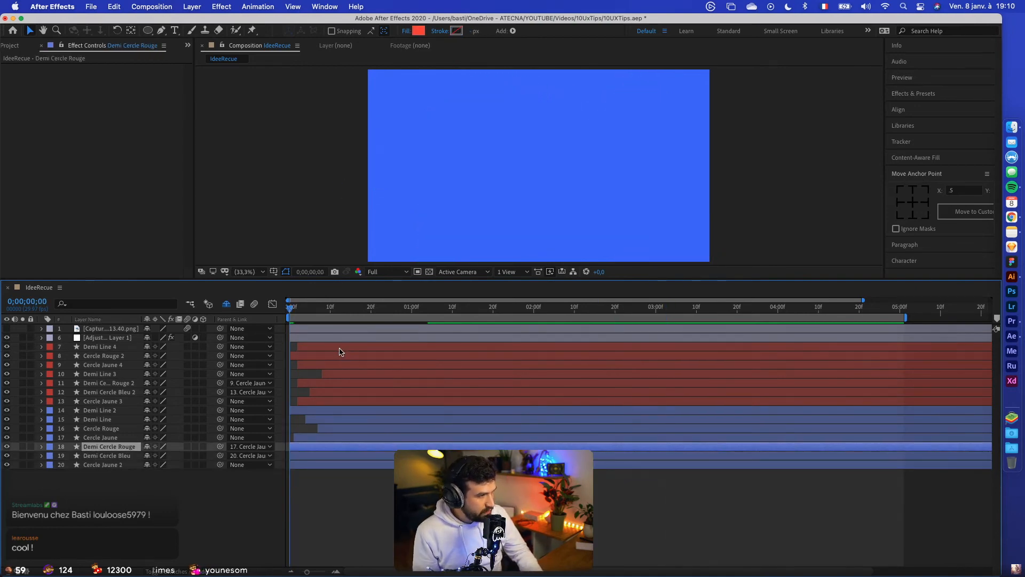
key(super+z)
key(super+z)
key(super+z)
key(super+z)
key(super+z)
key(super+z)
key(super+z)
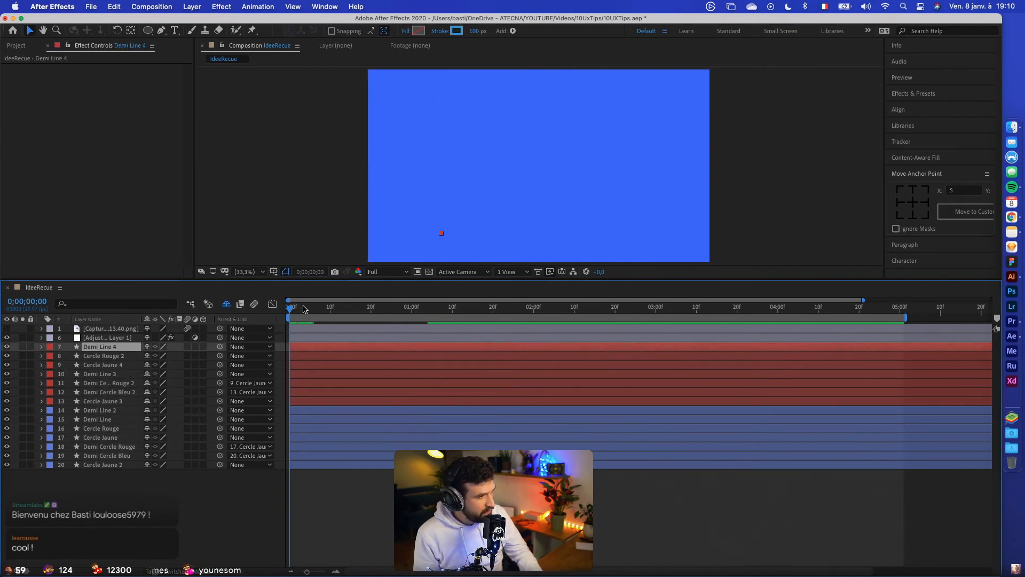
Reveal the Scale keyframes of all fourteen shape layers and move their second keyframes to frame 8
key(space)
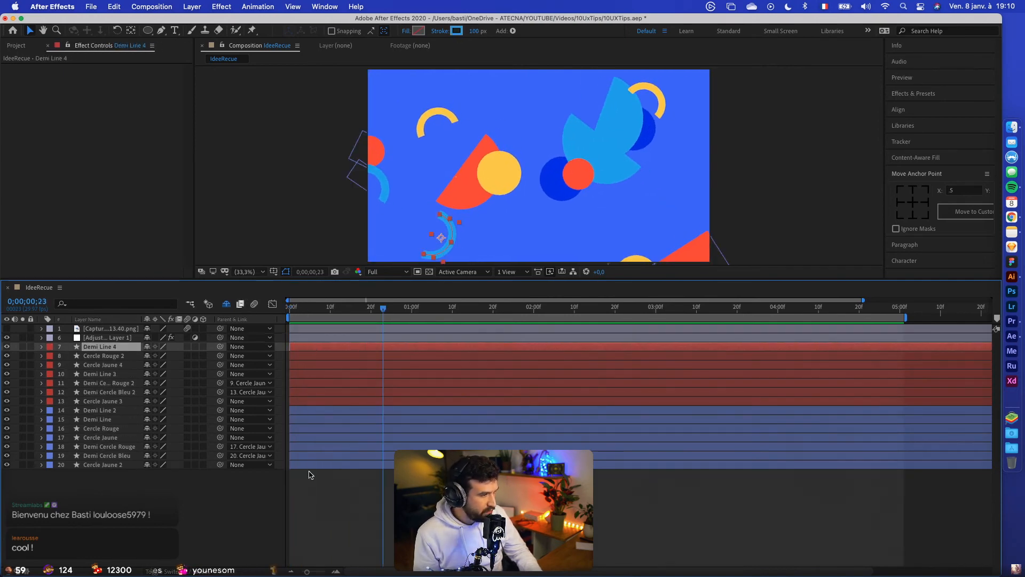
key(super+a)
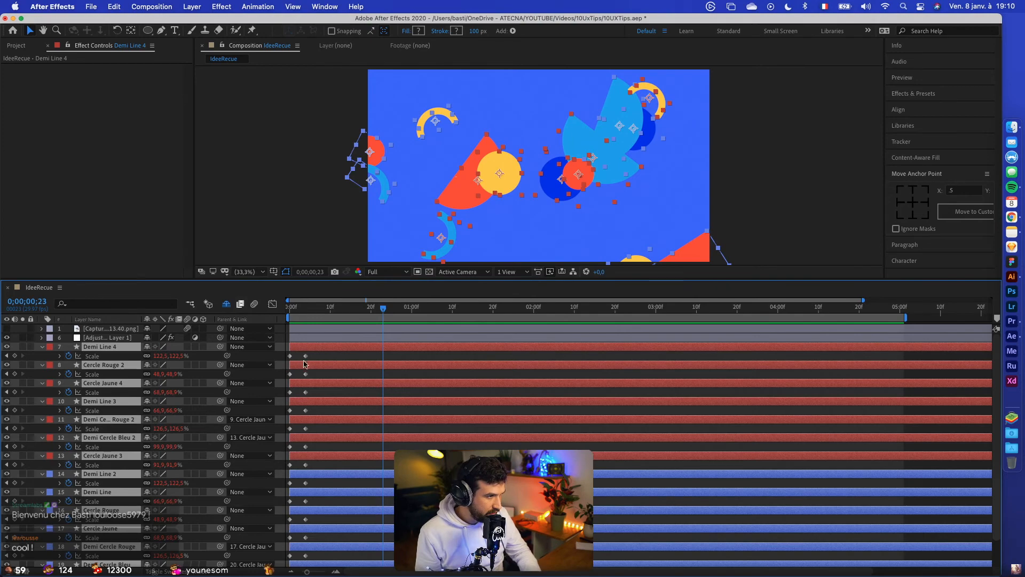
scroll(306, 314, down, 2)
scroll(305, 338, up, 2)
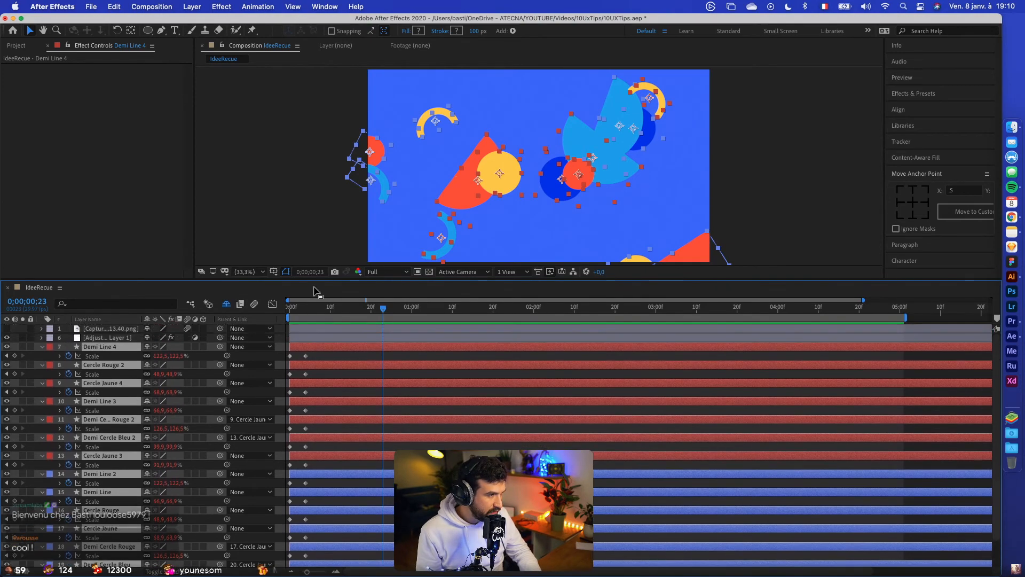
drag(319, 281, 326, 178)
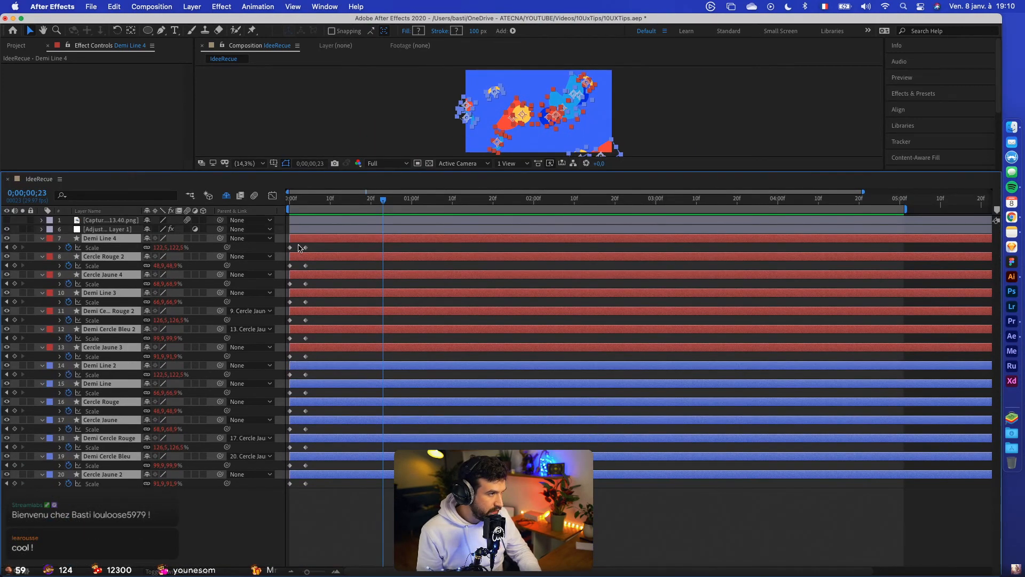
drag(301, 247, 322, 484)
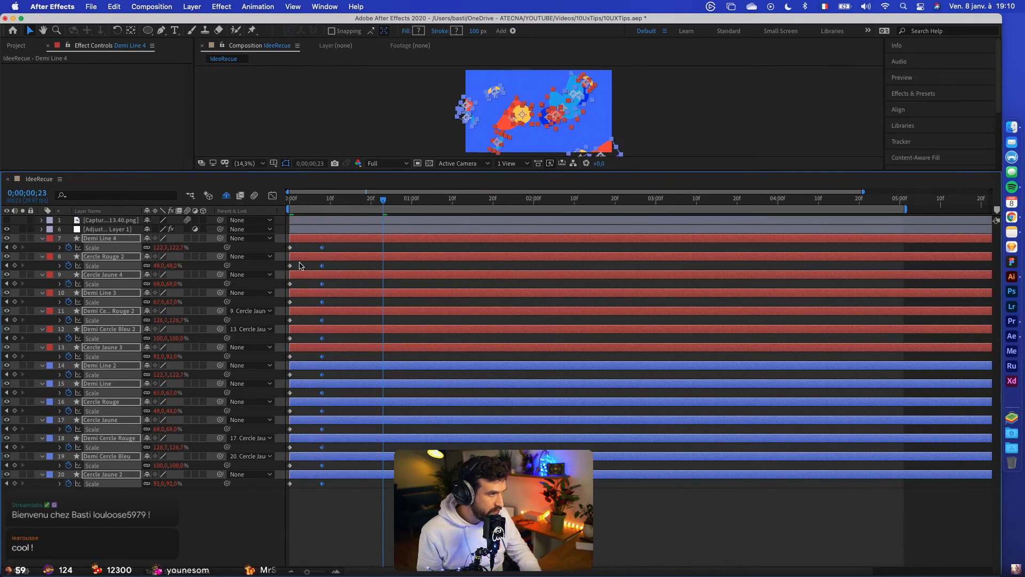
Preview the slower scale-in, then shift the second Scale keyframes of all fourteen shape layers to frame 7
key(space)
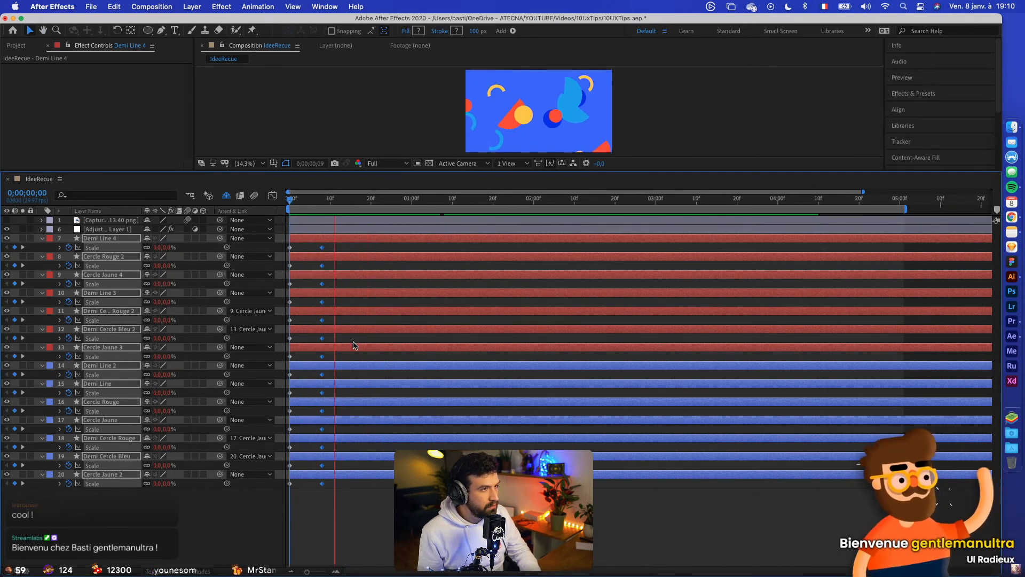
key(space)
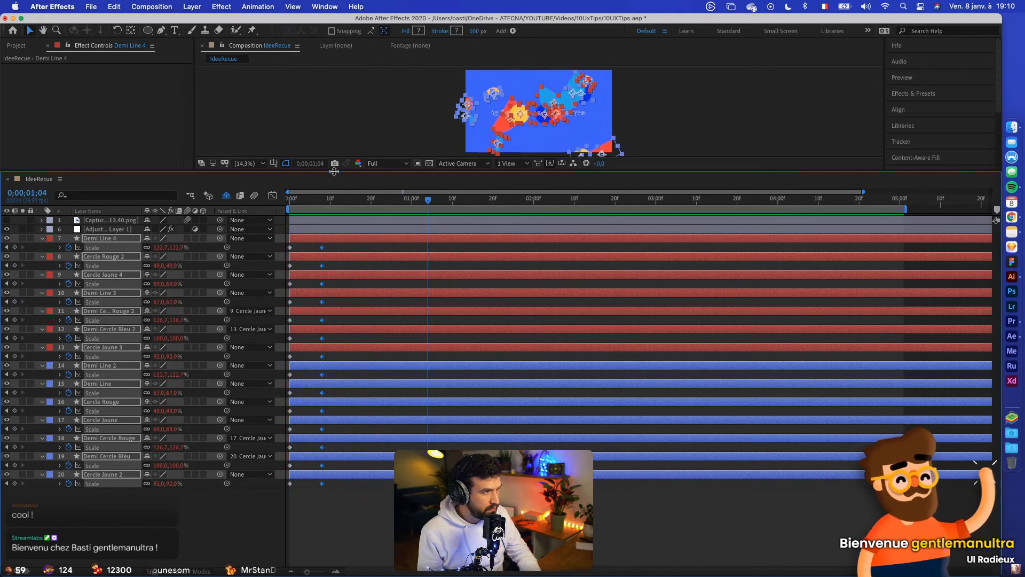
drag(322, 248, 319, 248)
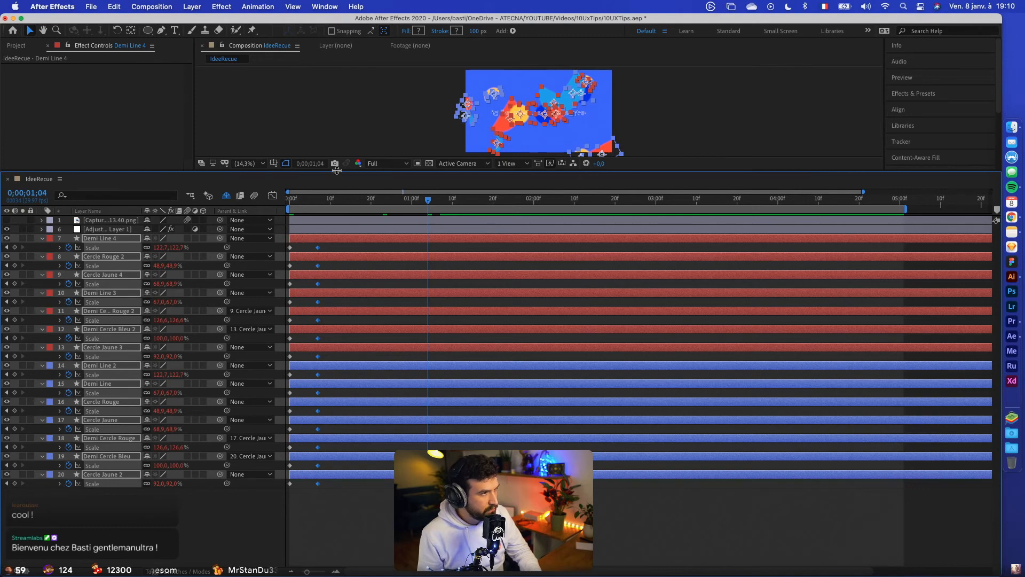
drag(336, 170, 357, 279)
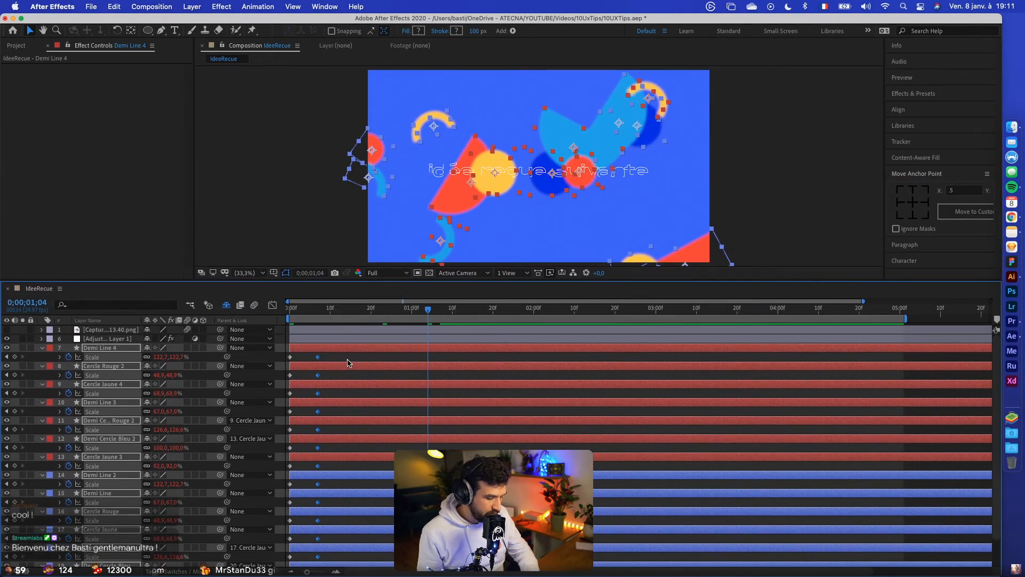
Collapse the layers' keyframes, stagger the shape layers' start times across about the first 14 frames, and play the animation
key(u)
click(347, 507)
drag(316, 347, 343, 352)
drag(321, 356, 365, 458)
key(space)
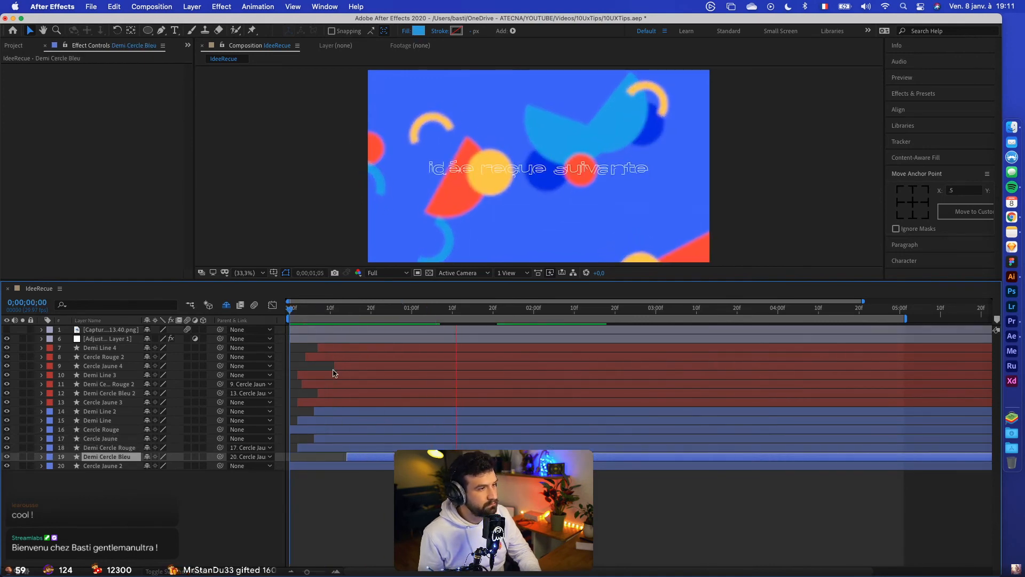
Go to 0;00;01;08 and check which shape in the frame belongs to each layer
drag(313, 313, 444, 309)
click(429, 348)
click(430, 356)
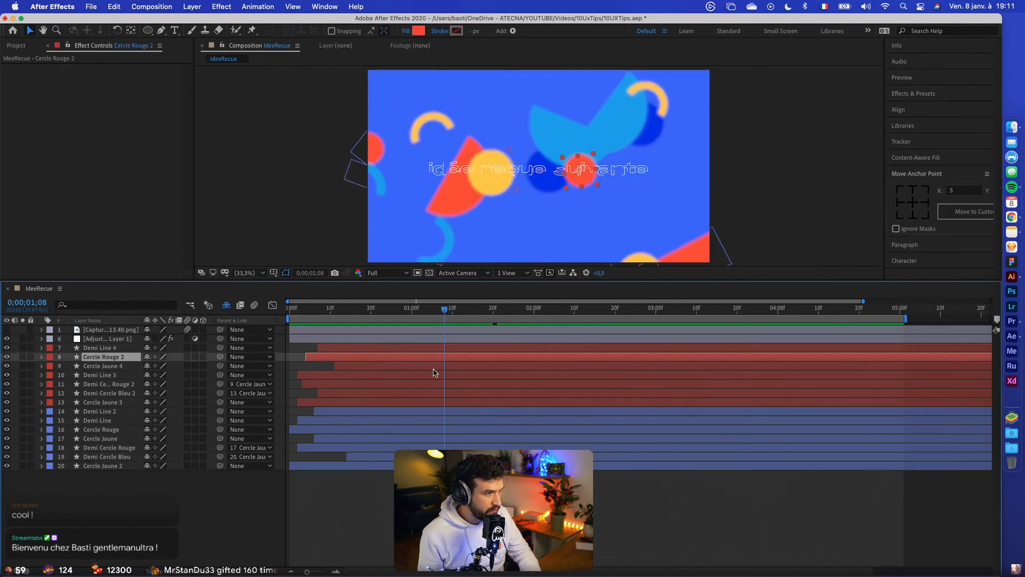
click(433, 366)
click(432, 376)
click(427, 456)
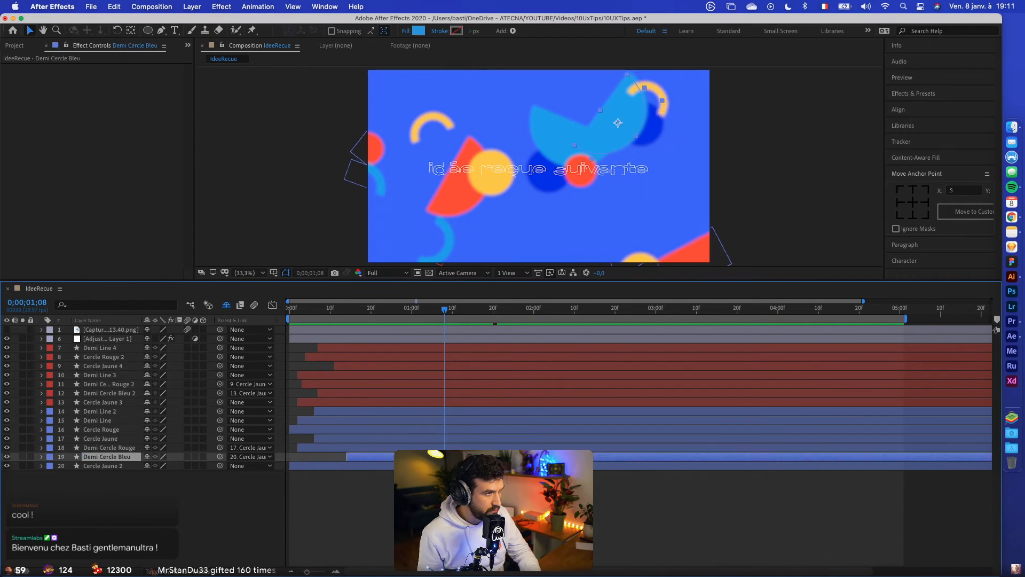
click(422, 447)
click(420, 429)
click(446, 348)
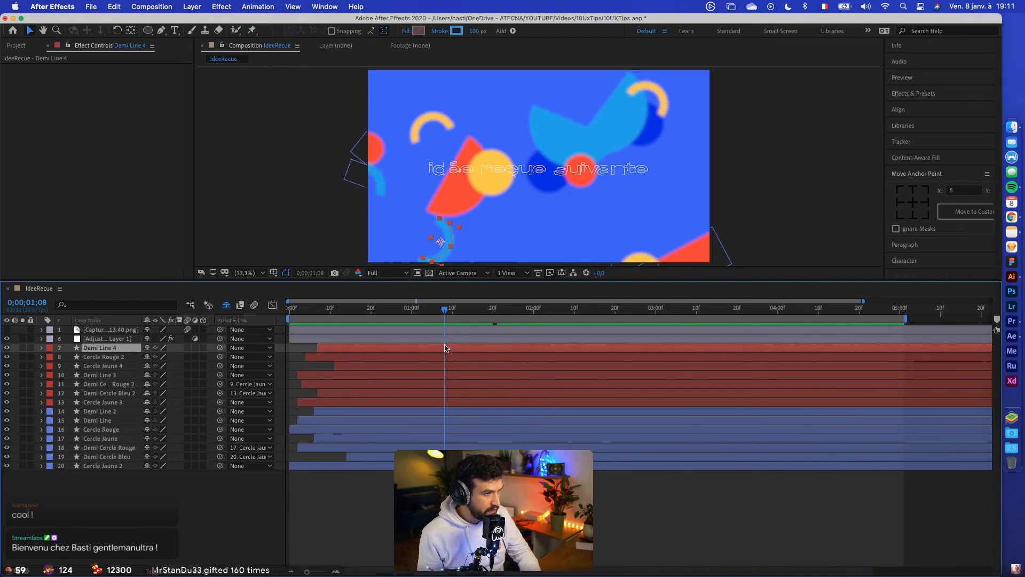
click(443, 374)
Remove the parent of Demi Cercle Rouge 2 and move the red half circle to the frame's upper-left corner
click(445, 384)
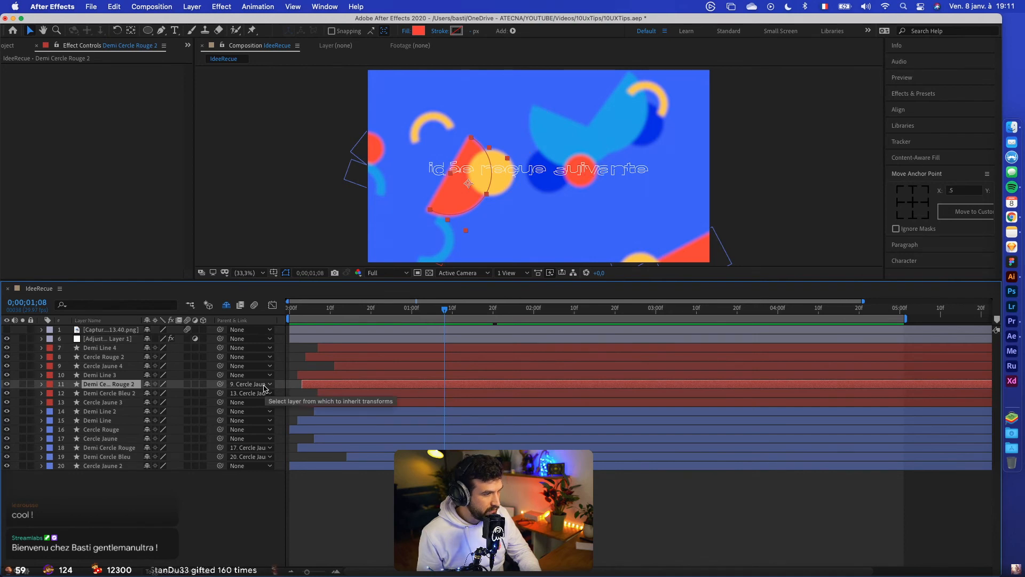
click(240, 384)
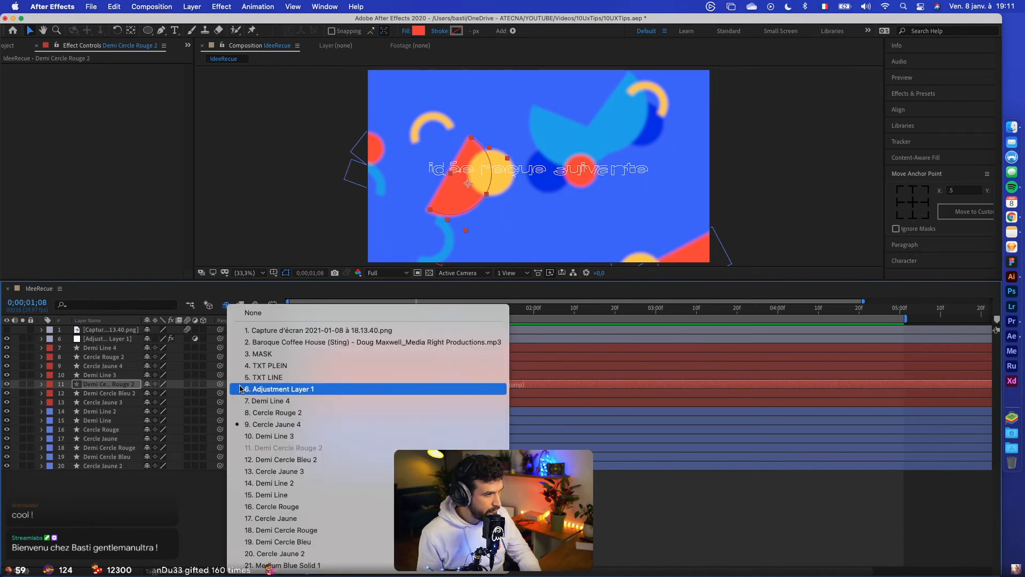
click(251, 313)
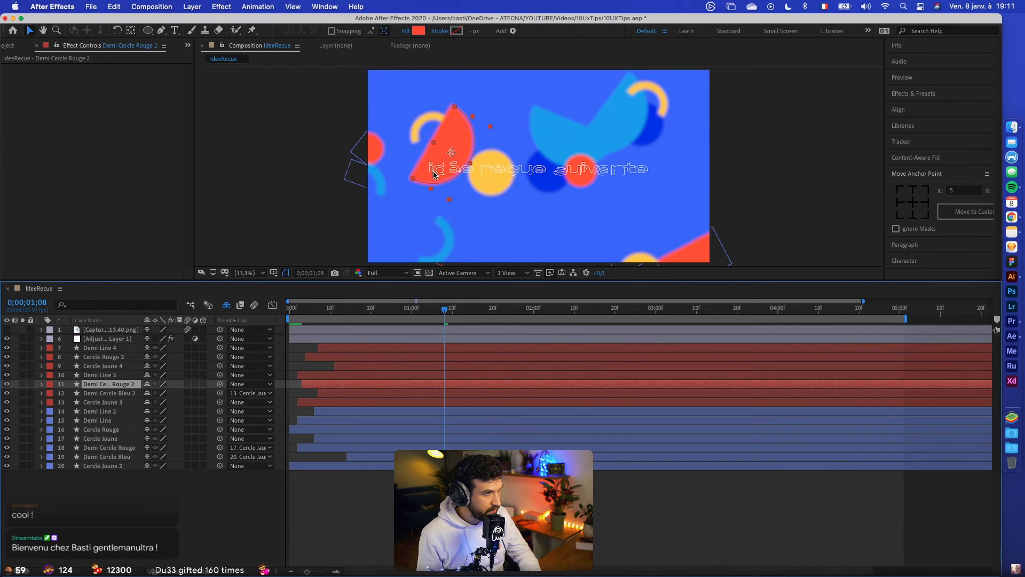
drag(461, 126, 428, 66)
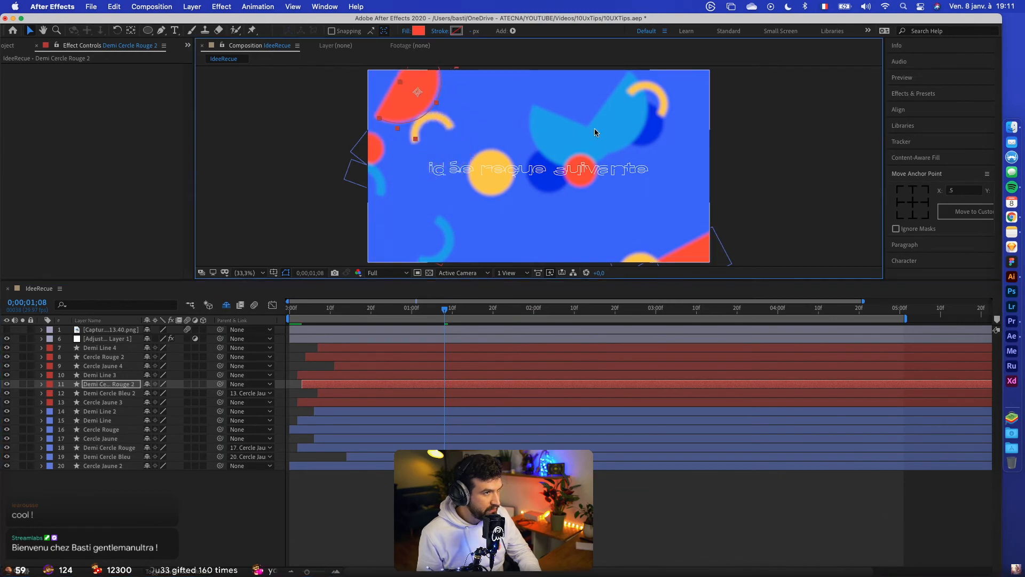
Find the dark blue circle's layer, Cercle Jaune 3, and move the circle from the centre to the frame's lower-right area
click(420, 429)
click(552, 182)
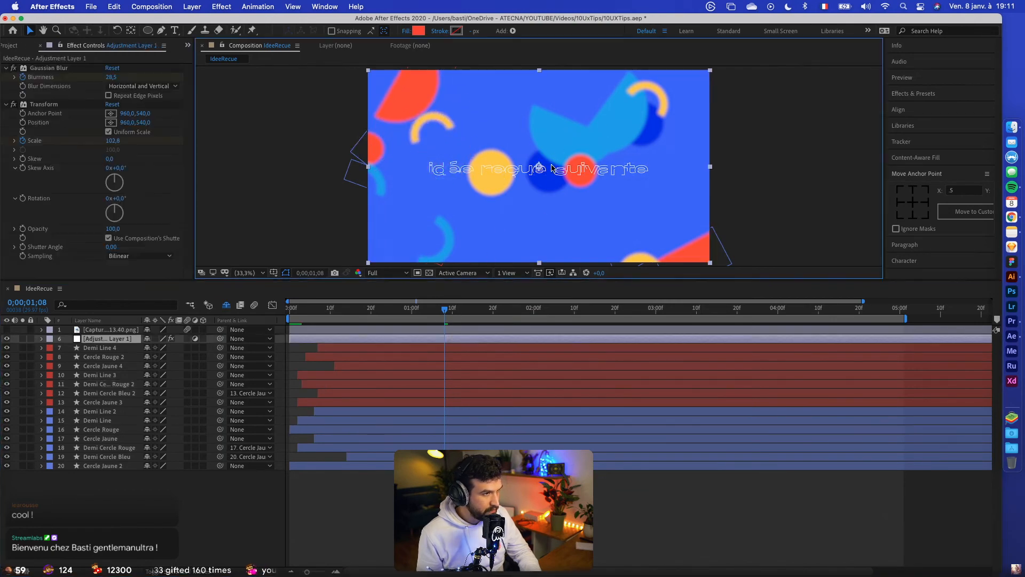
click(441, 419)
click(431, 447)
click(451, 357)
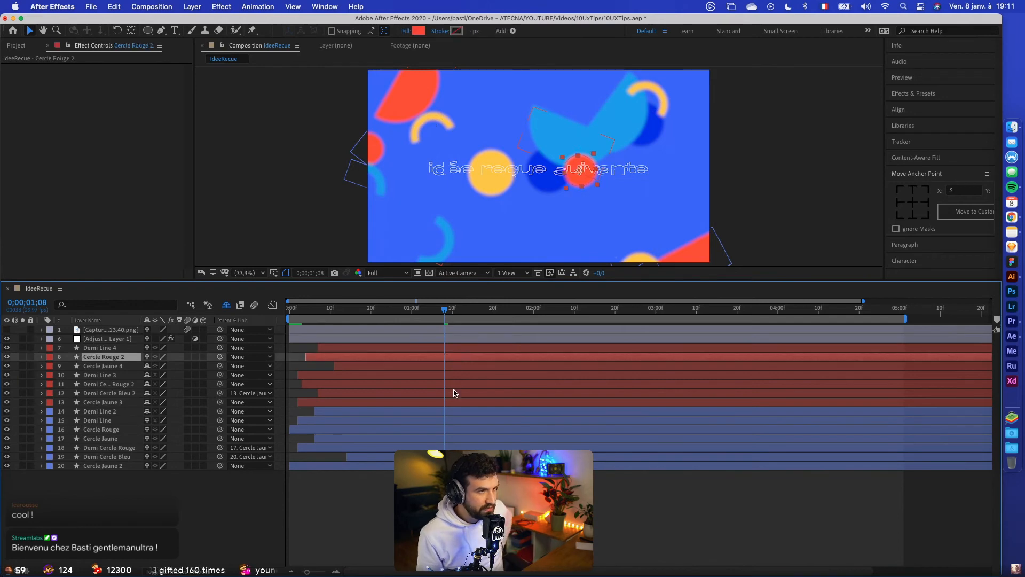
click(449, 402)
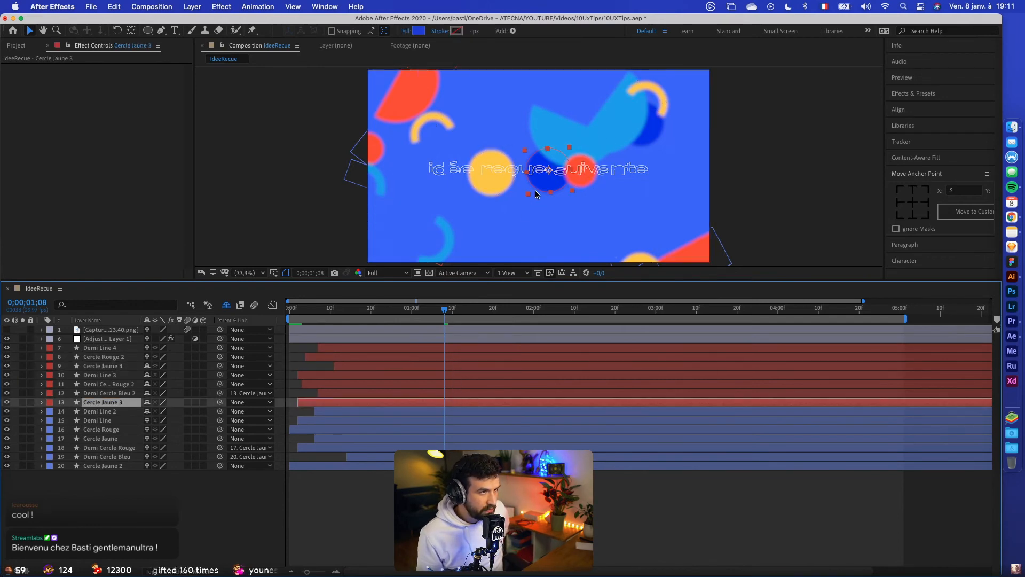
click(547, 206)
drag(547, 205, 628, 239)
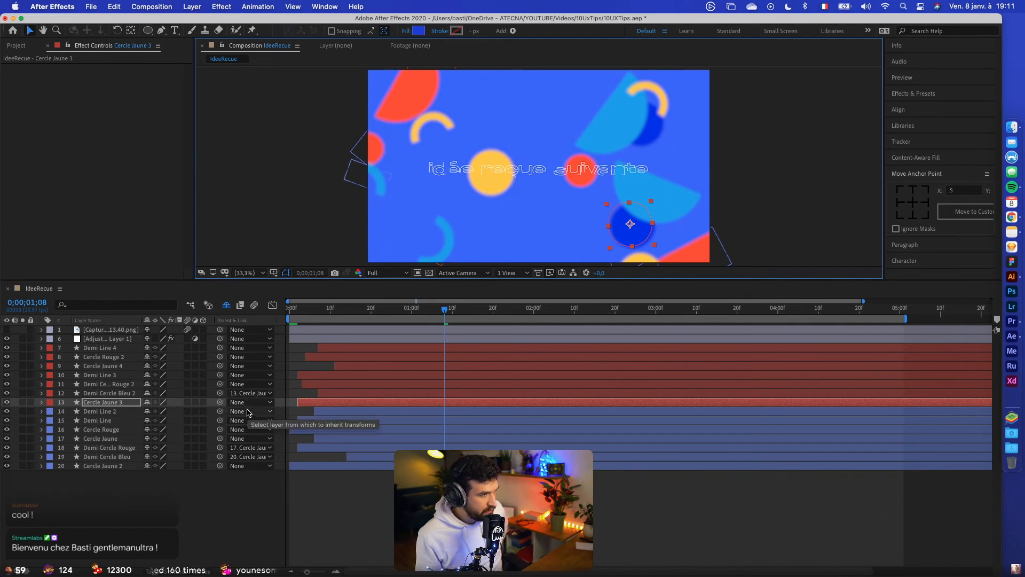
Remove the parents of the Demi Cercle Rouge, Demi Cercle Bleu and Demi Cercle Bleu 2 layers
click(251, 448)
click(267, 313)
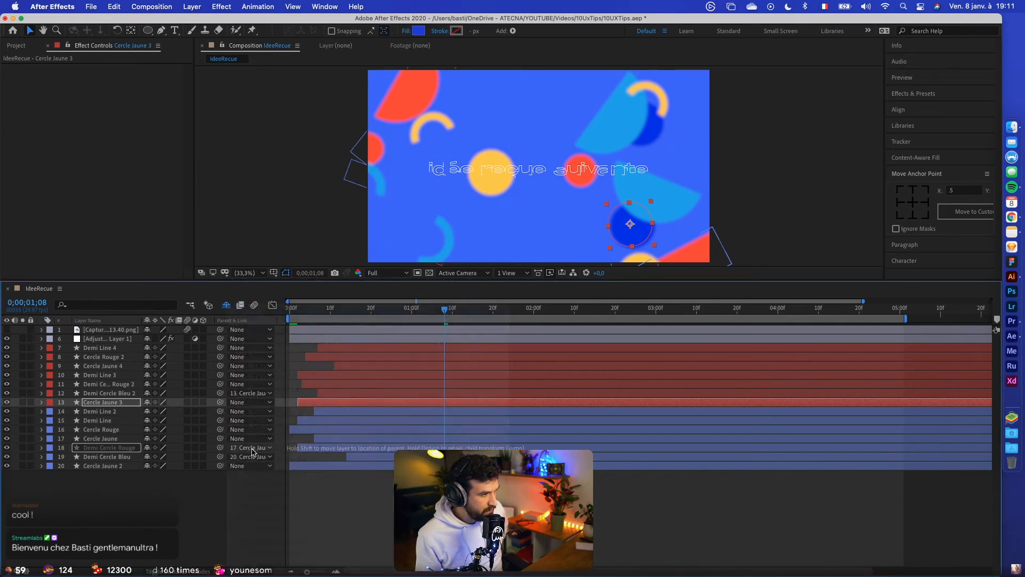
click(251, 457)
click(267, 312)
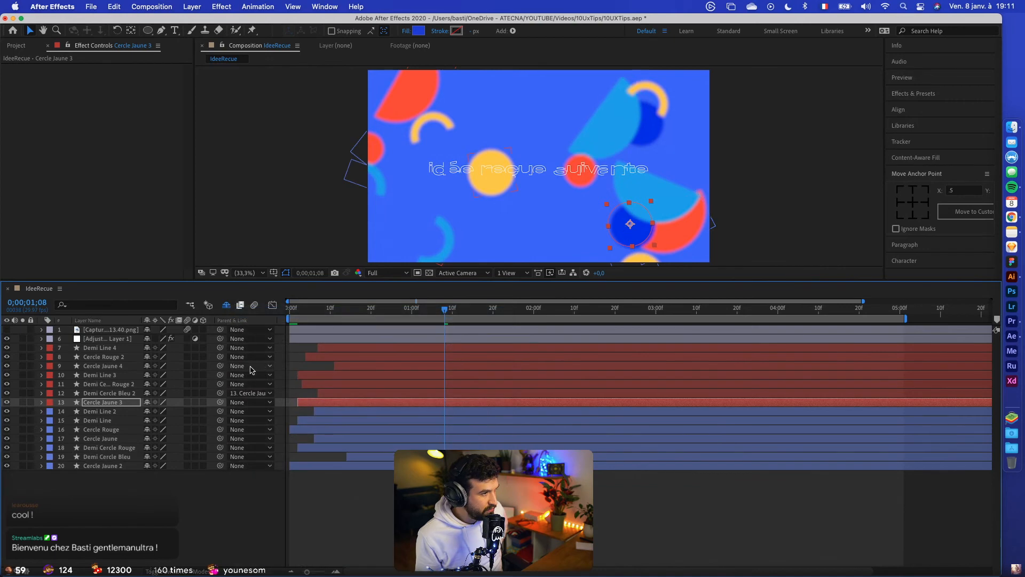
click(247, 394)
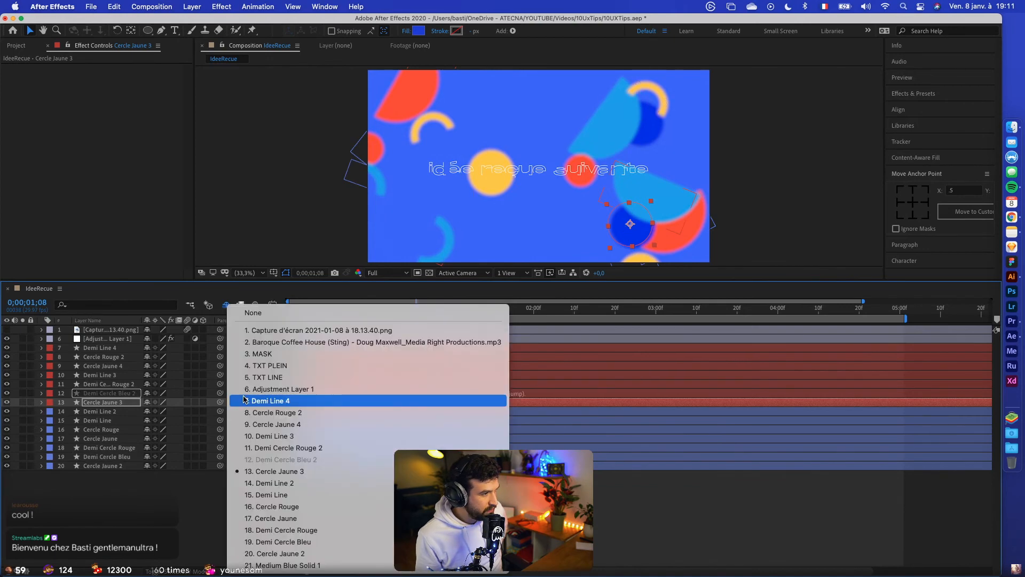
click(257, 313)
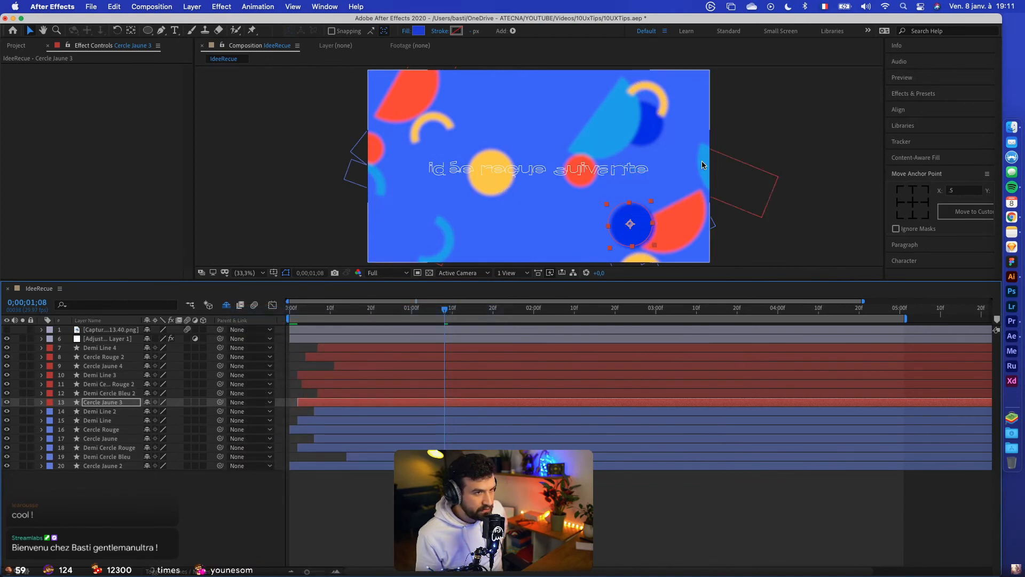
Find the large yellow circle's layer, Cercle Jaune 4, and move the circle from beside the title down to the frame's lower edge
key(super+Down)
key(super+Down)
key(super+Down)
key(super+Down)
key(super+Down)
key(super+Down)
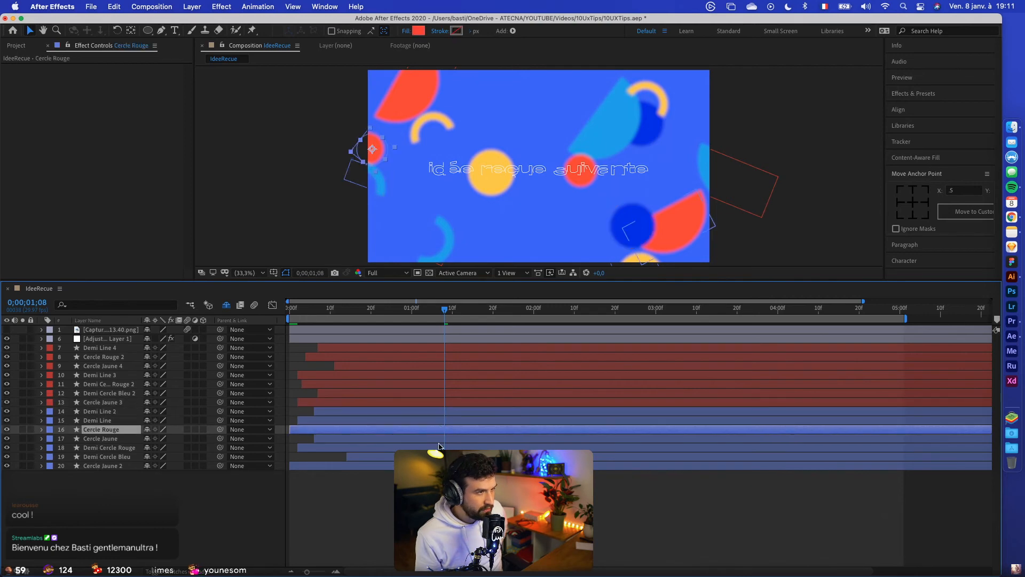
click(444, 394)
click(447, 368)
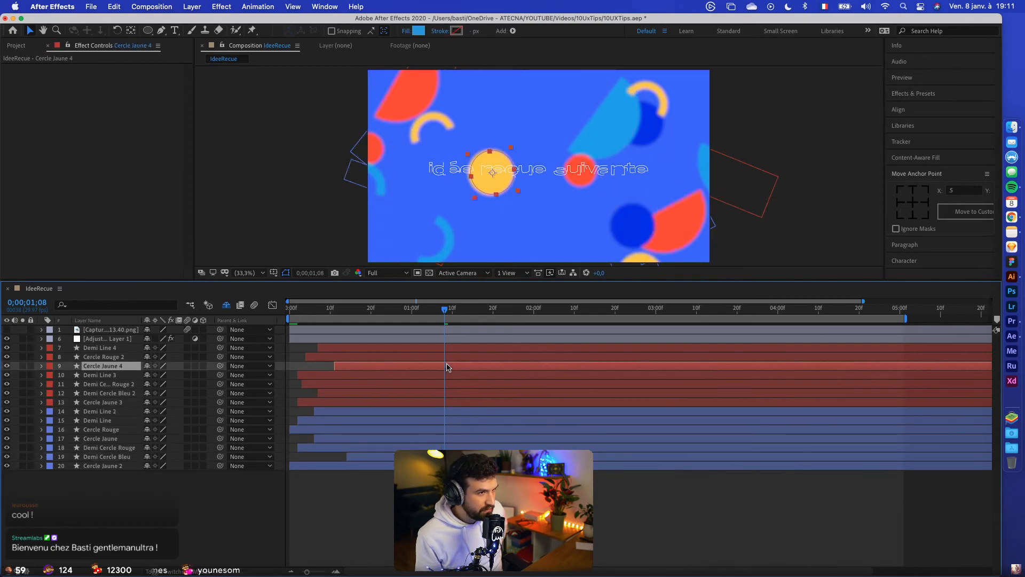
drag(487, 181, 491, 248)
click(441, 349)
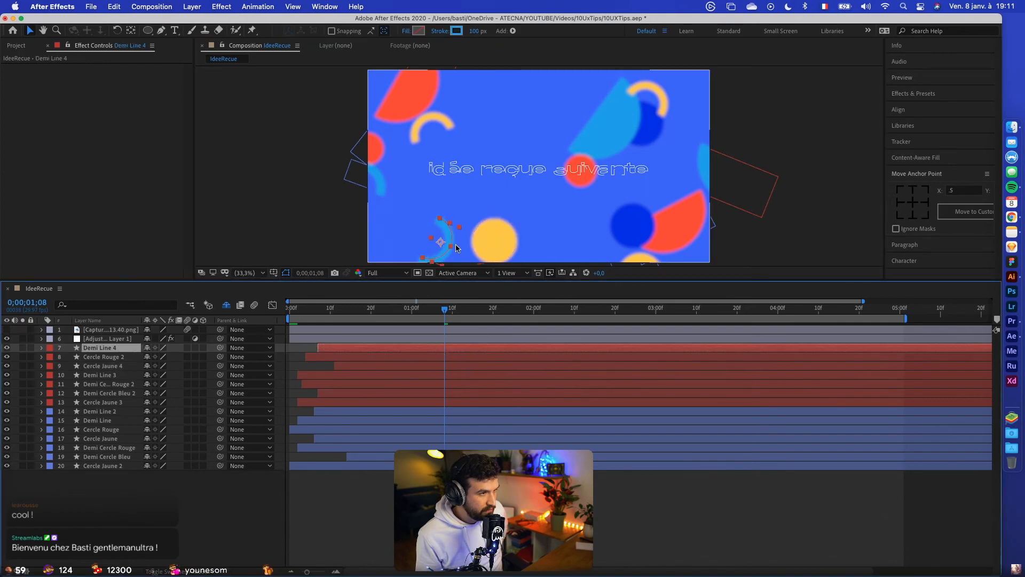
Play the animation from the start to check the new distribution of the shapes
drag(437, 312, 286, 317)
key(space)
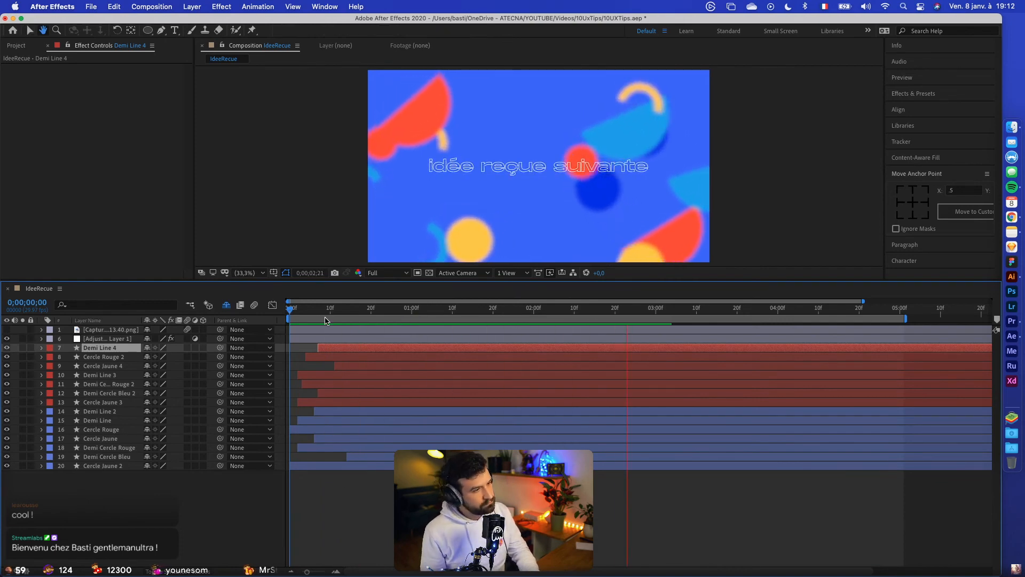
key(space)
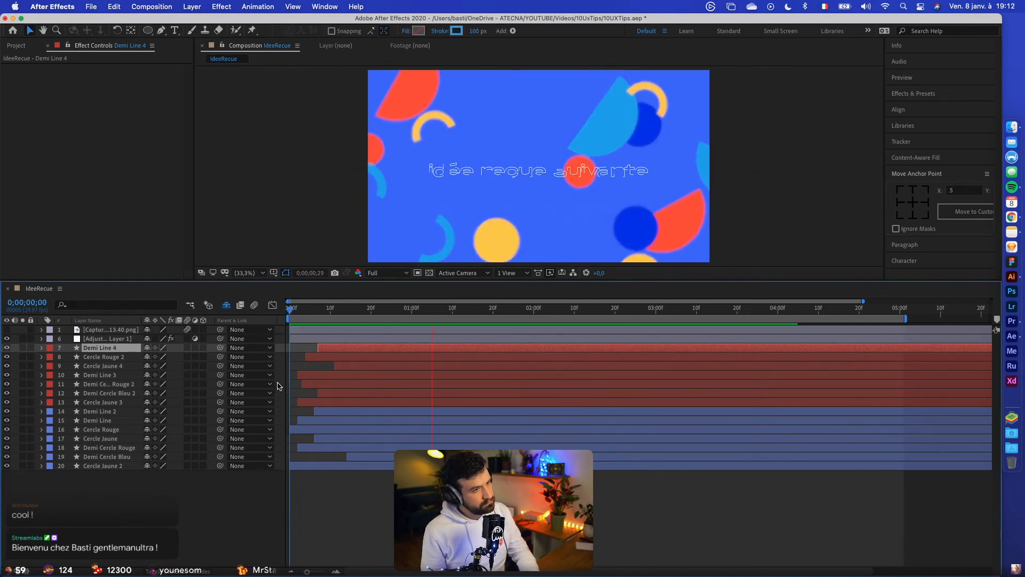
key(space)
Shift all shape layers, from Demi Line 4 to Cercle Jaune 2, about 9 frames later and play the animation
click(355, 465)
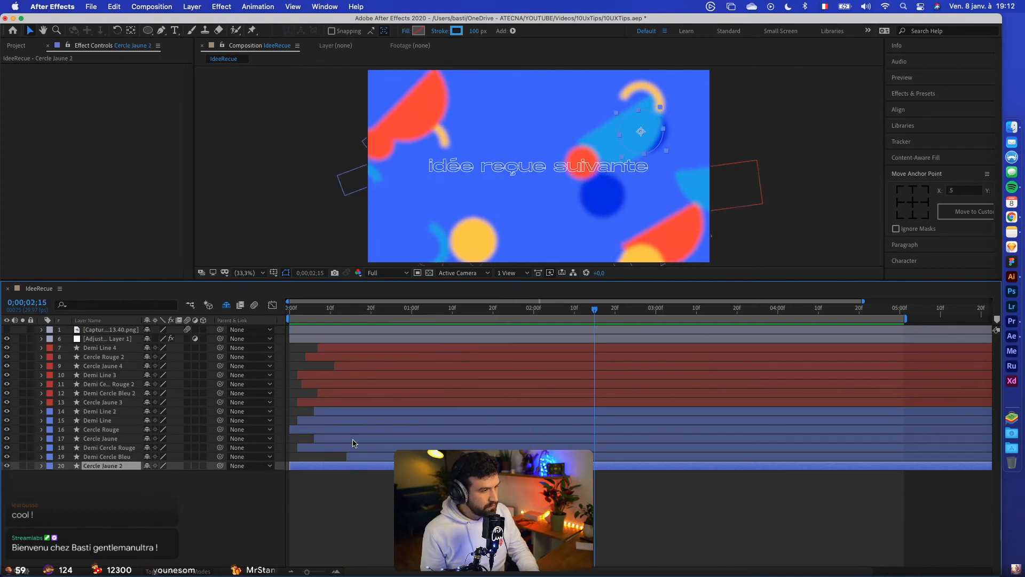
shift+click(343, 349)
drag(343, 349, 378, 349)
key(space)
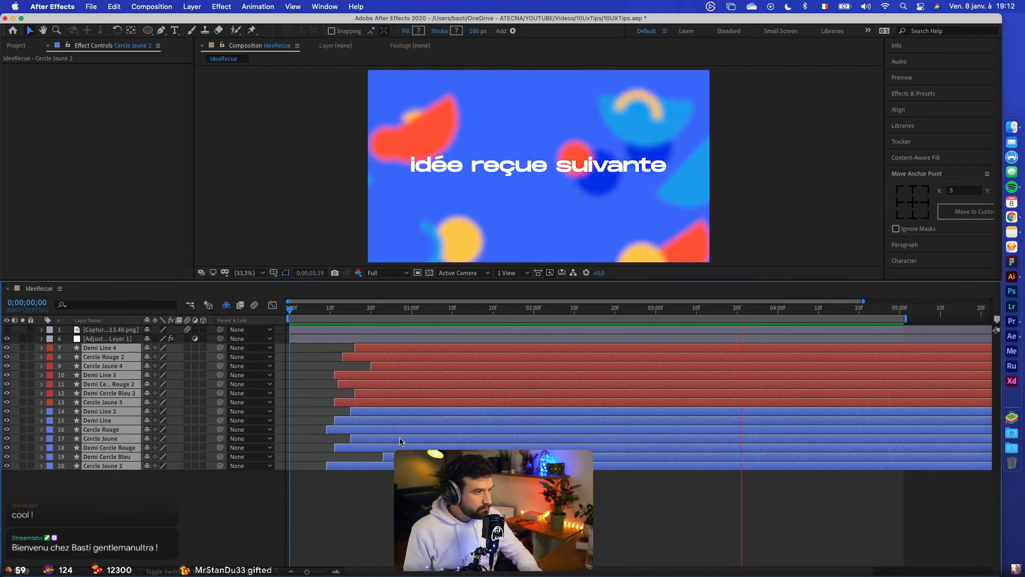
key(space)
Reveal Adjustment Layer 1's keyframes and set the Gaussian Blur Blurriness to 70 at 0;00;02;13 and 0;00;02;25
click(129, 340)
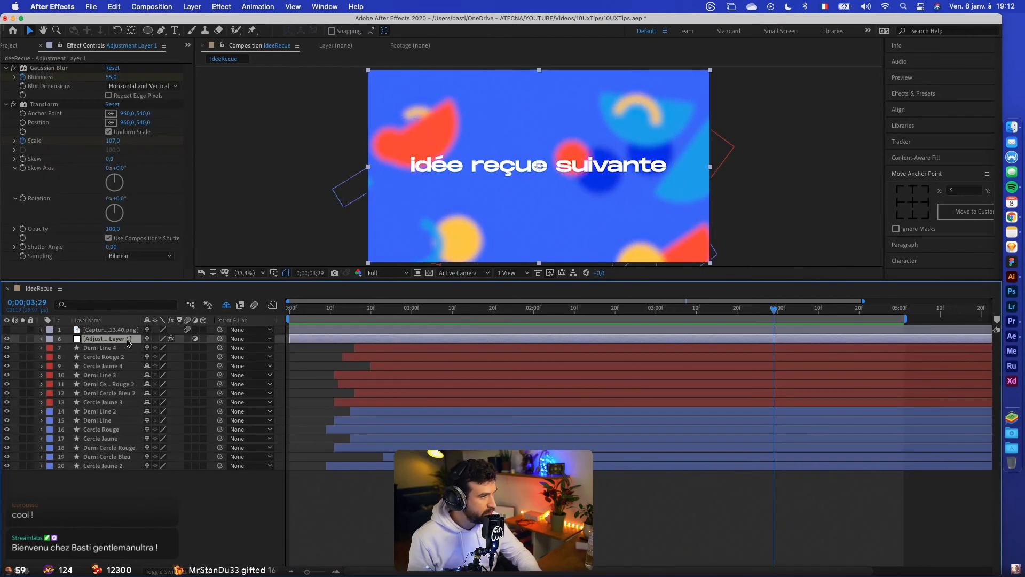
key(u)
drag(331, 313, 588, 330)
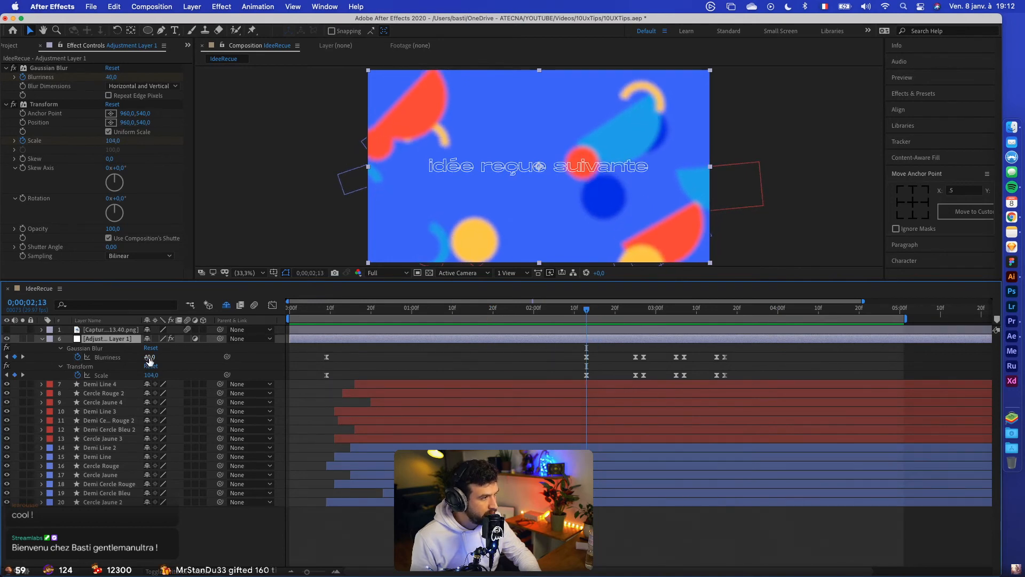
key(Return)
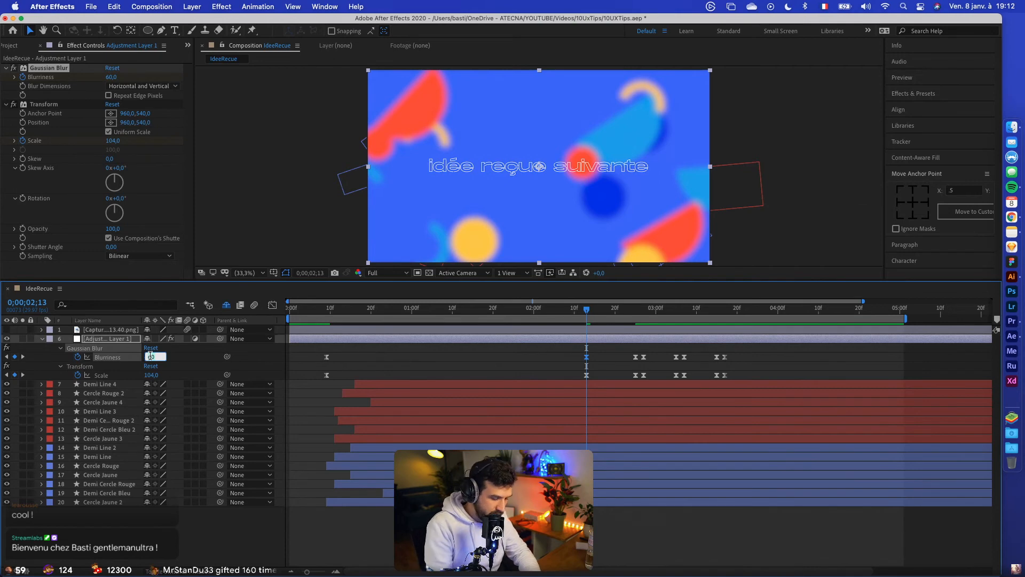
key(Return)
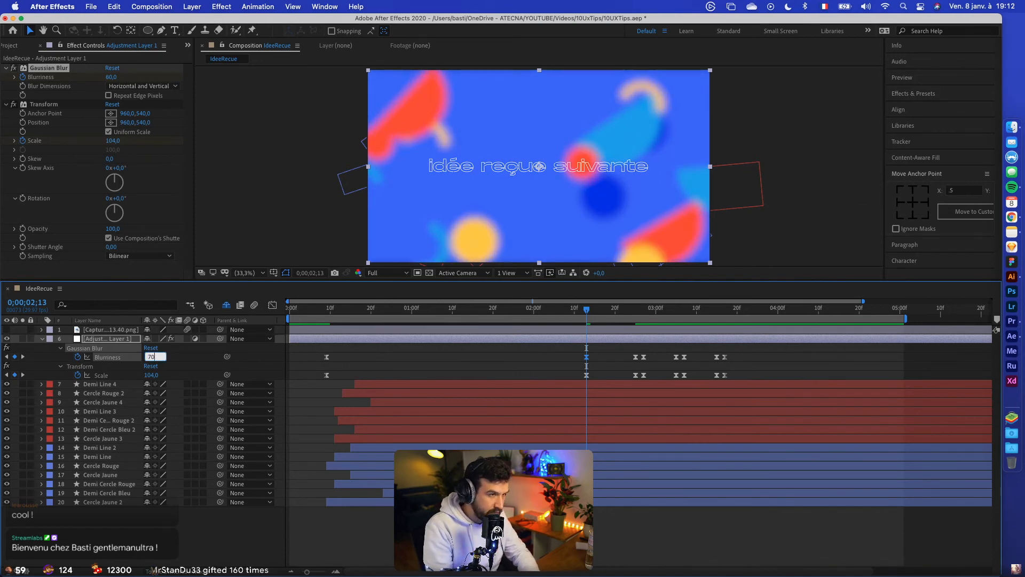
click(22, 357)
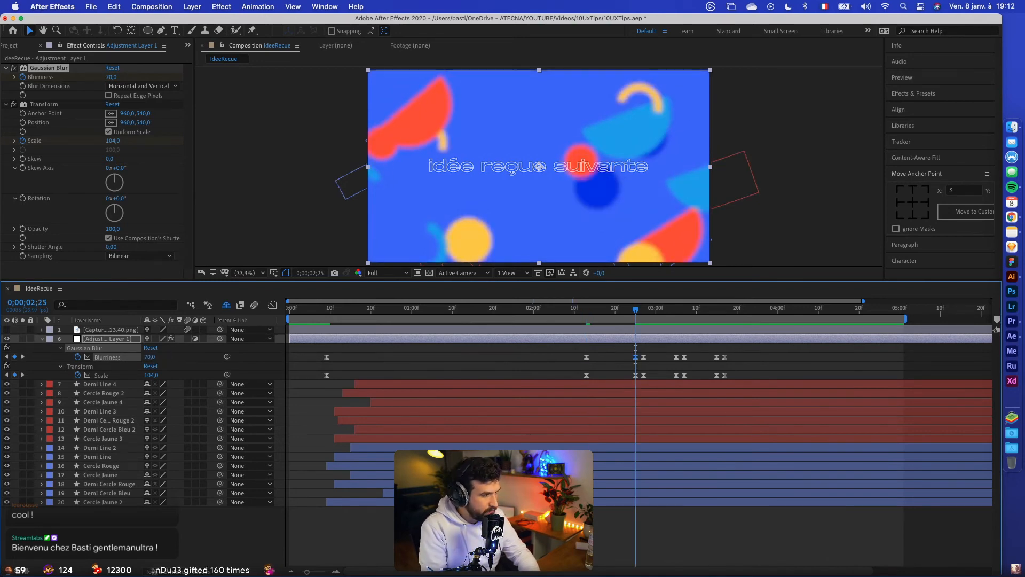
Set the adjustment layer's Blurriness to 80 at the 0;00;02;27 and 0;00;03;05 keyframes
click(23, 357)
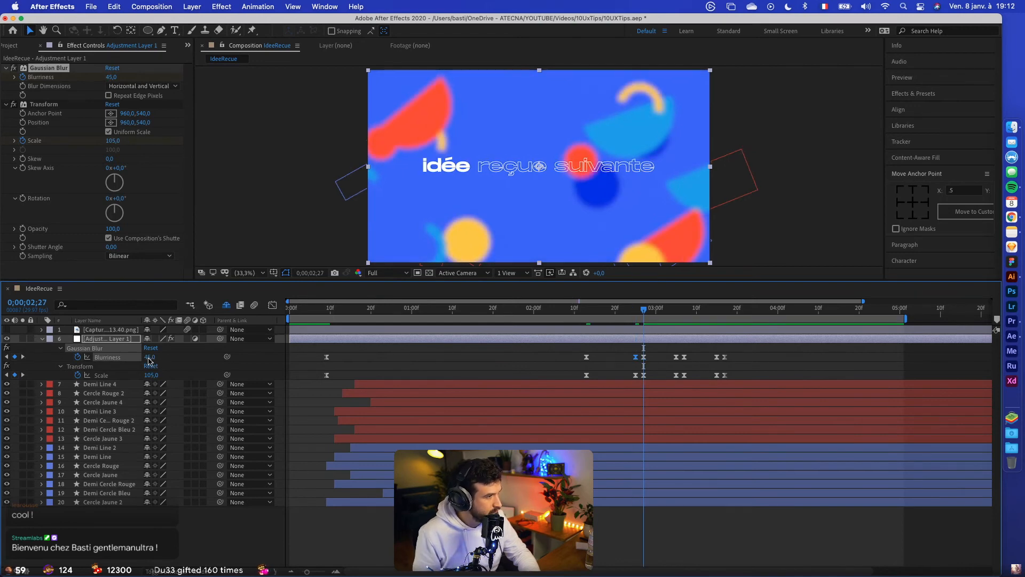
text(8)
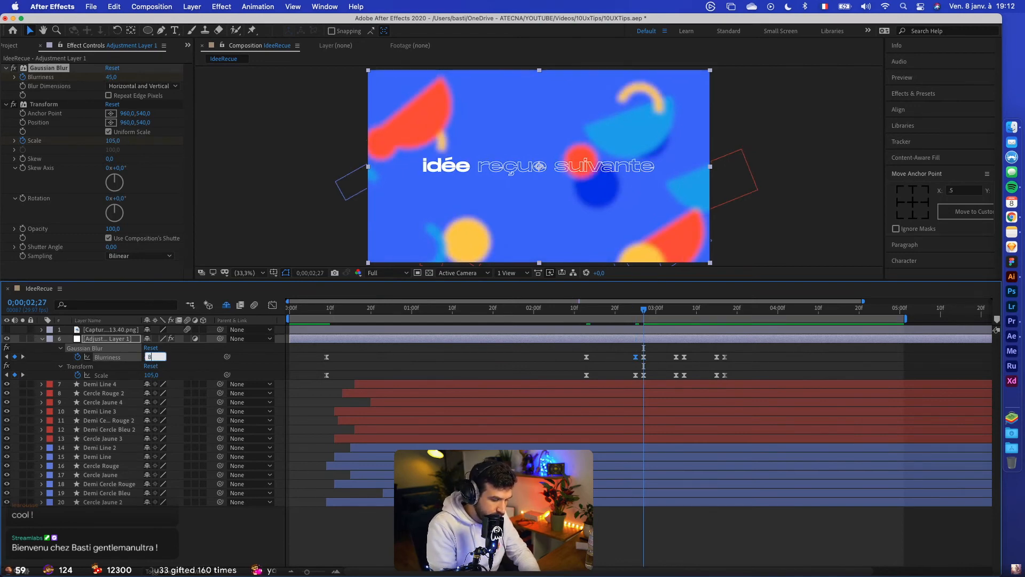
text(0)
key(Return)
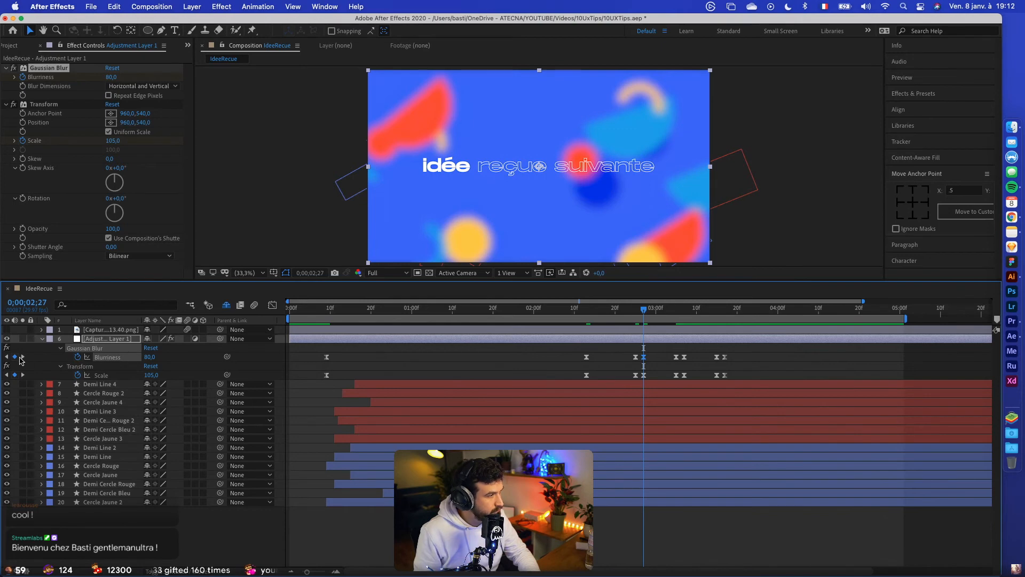
click(22, 357)
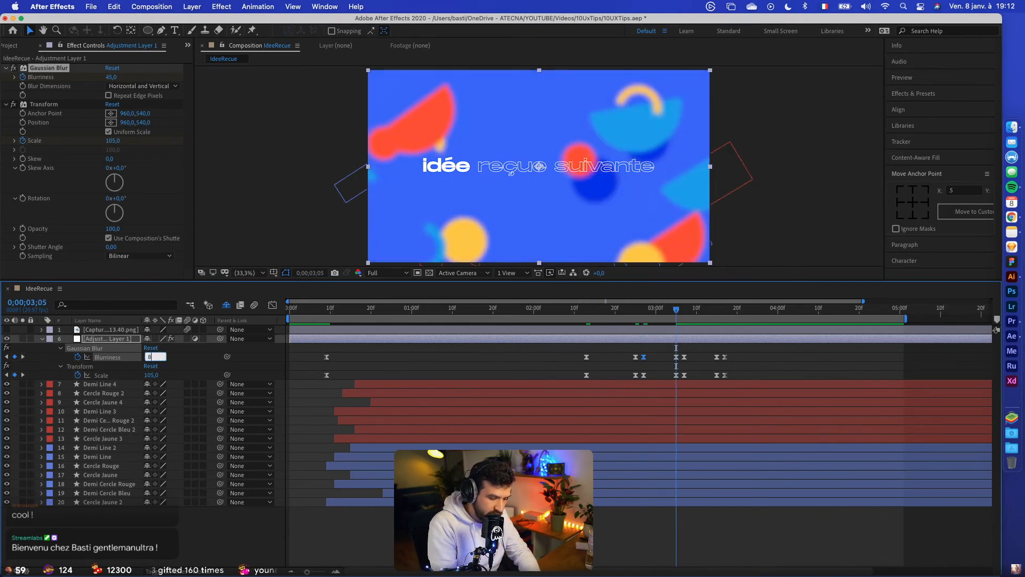
Set the adjustment layer's Blurriness to 90 at the 0;00;03;07 and 0;00;03;15 keyframes
click(23, 356)
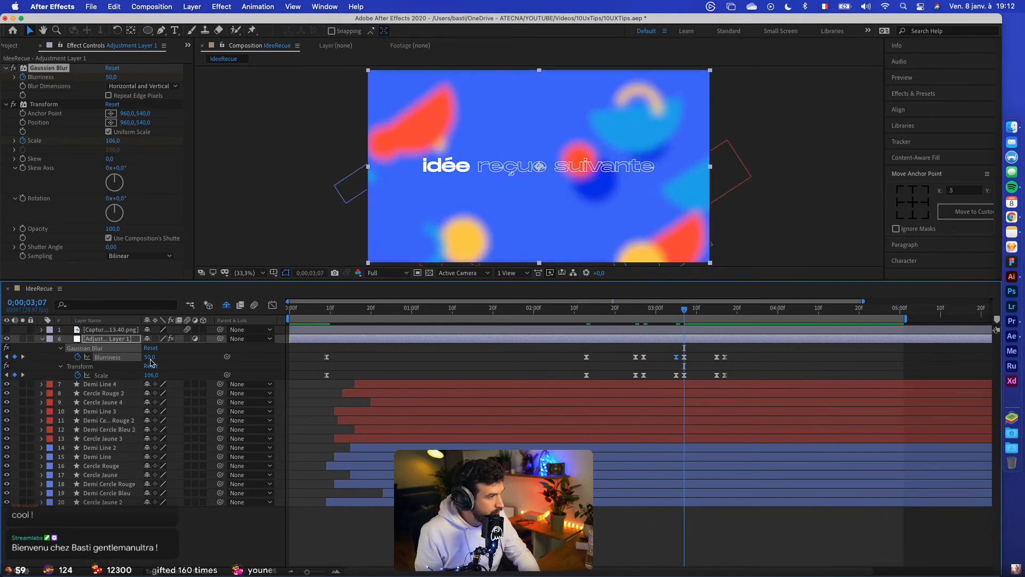
key(Return)
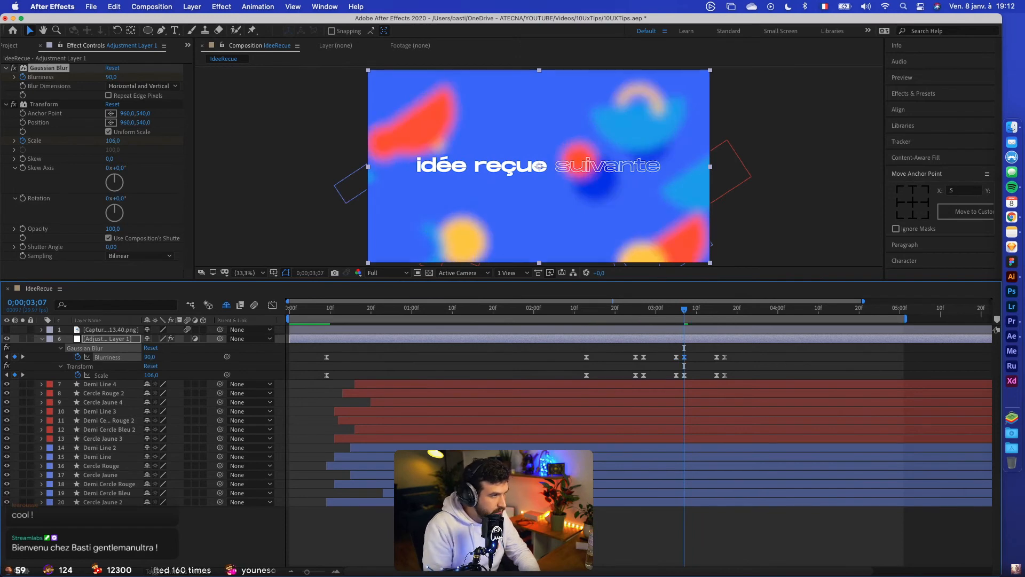
key(k)
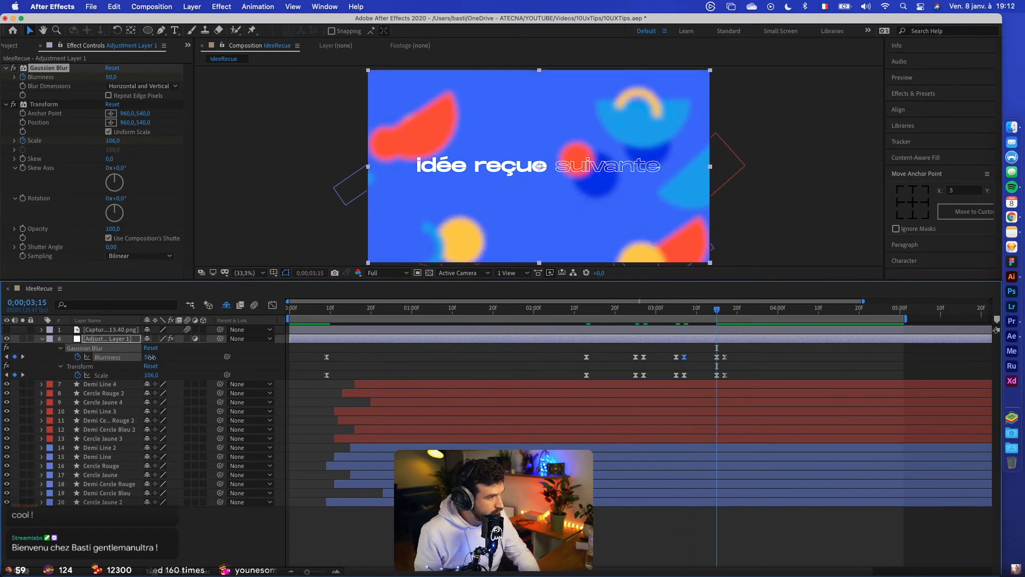
text(90)
key(Return)
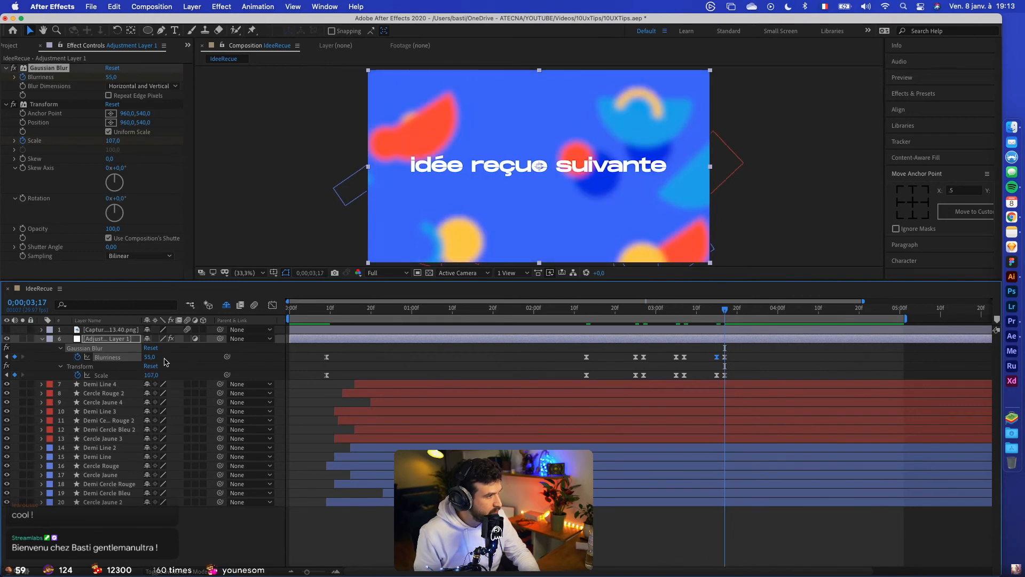
Set the Blurriness to 100 at the last keyframe, 0;00;03;17, and save the project
key(k)
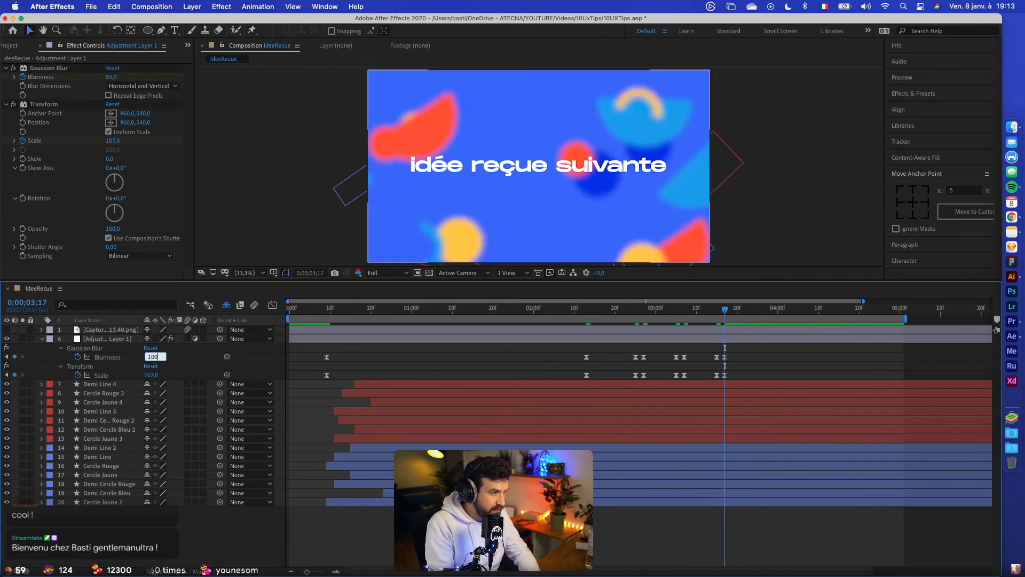
key(Return)
key(F2)
key(super+s)
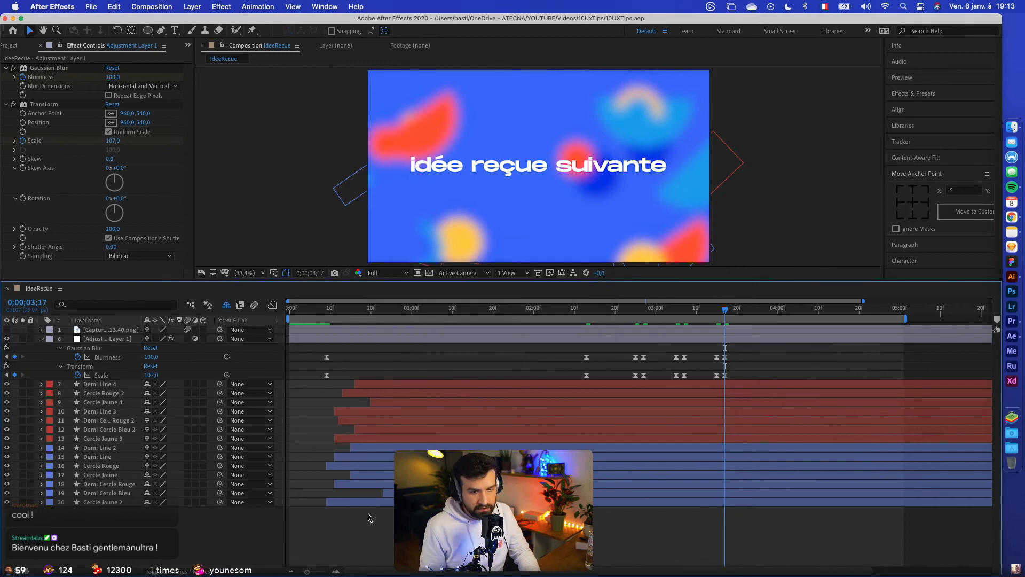
Play the animation from the start to check the stronger blur, and return to the keyframes at 0;00;02;13
key(Home)
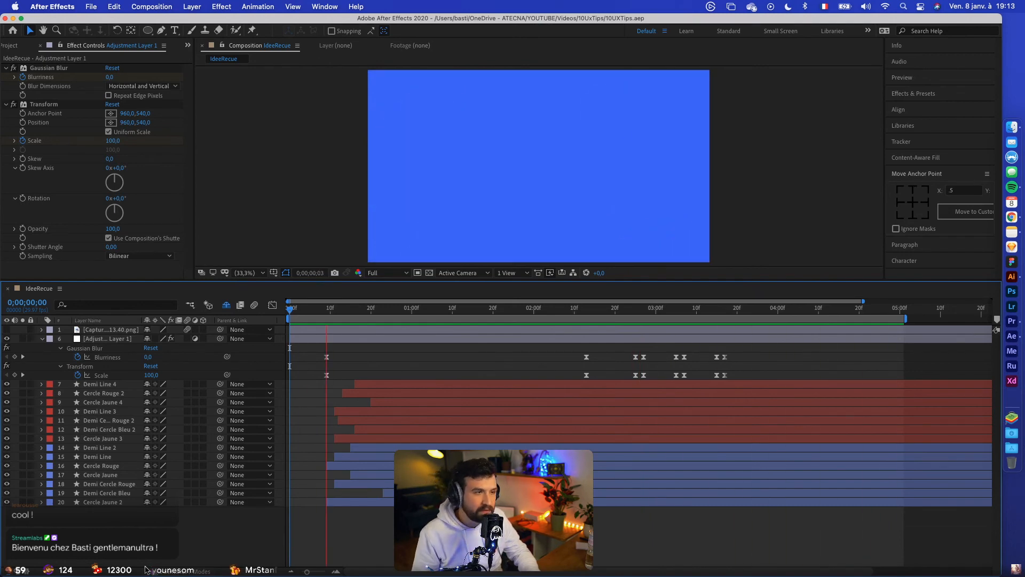
click(371, 309)
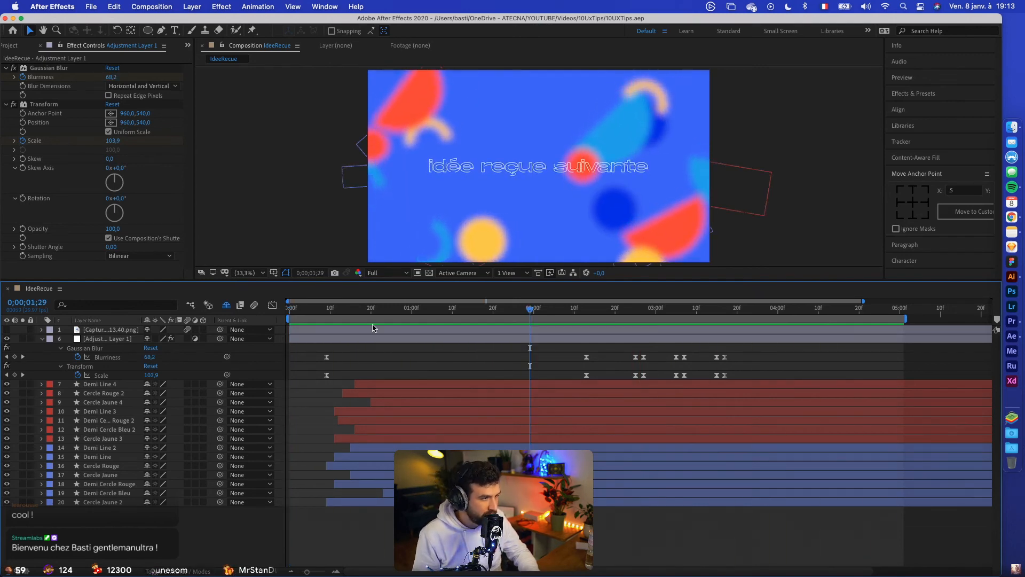
drag(385, 313, 593, 346)
Collapse Adjustment Layer 1's existing effects and add the Brightness & Contrast effect to that layer
click(593, 340)
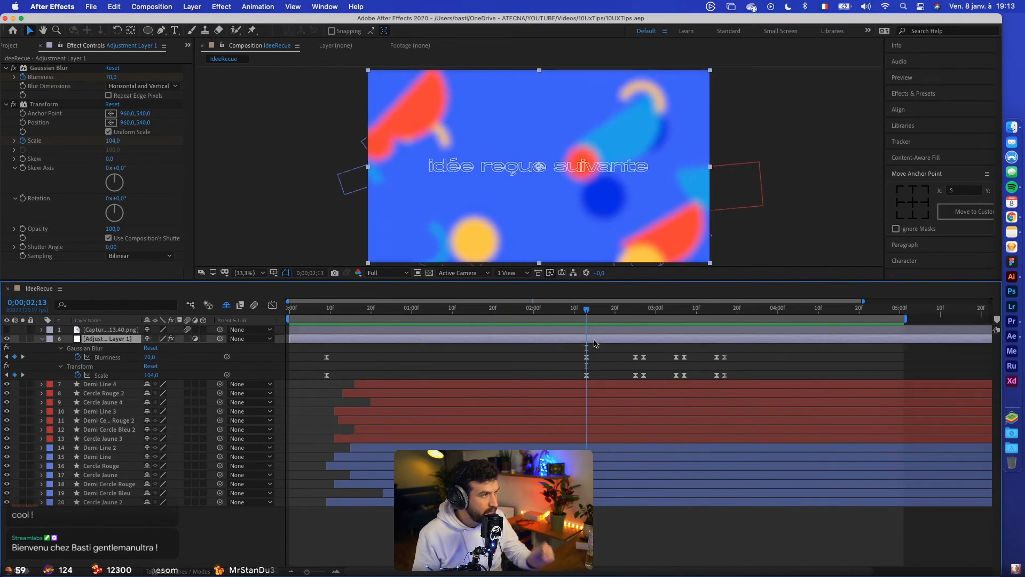
click(6, 105)
click(5, 69)
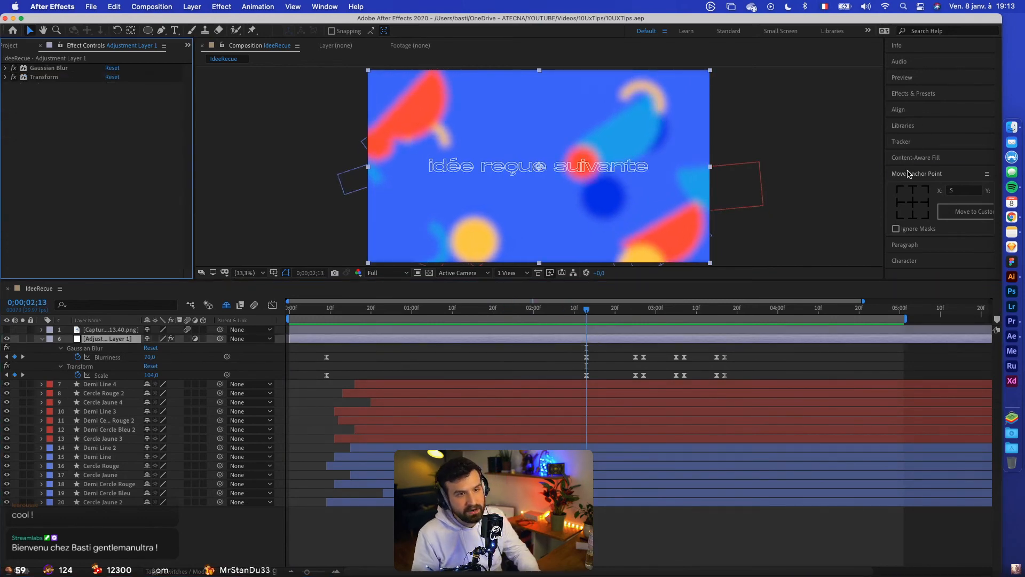
click(913, 93)
text(bright)
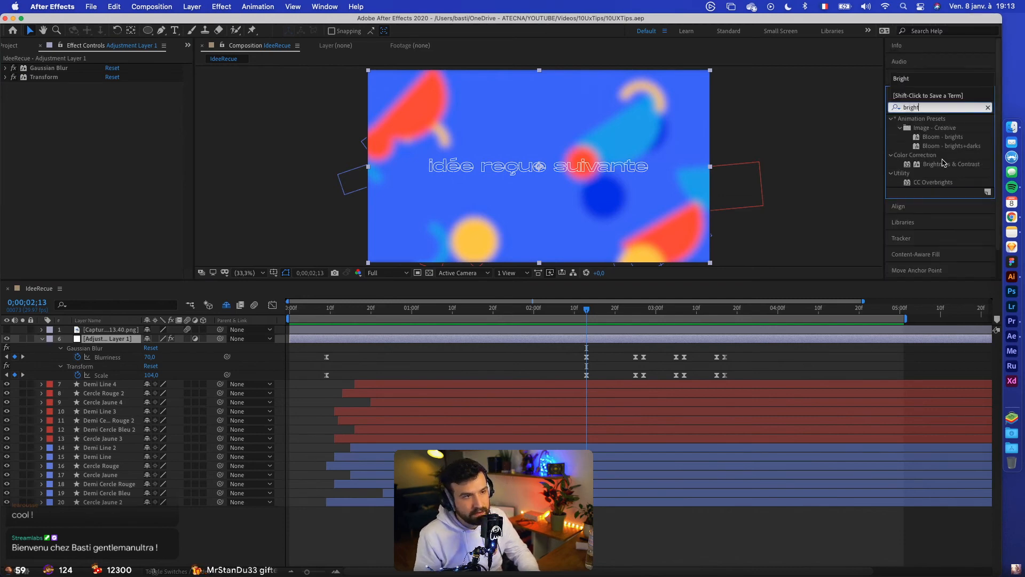
drag(942, 163, 587, 335)
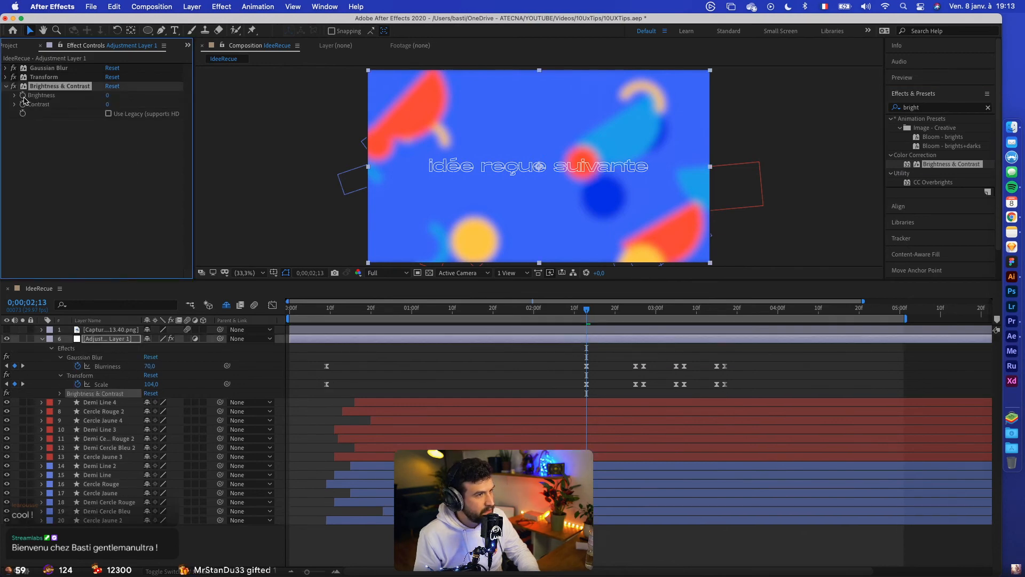
Create Brightness and Contrast keyframes at 0 on Adjustment Layer 1 and align them with the layer's first Blurriness and Scale keyframes
key(u)
key(u)
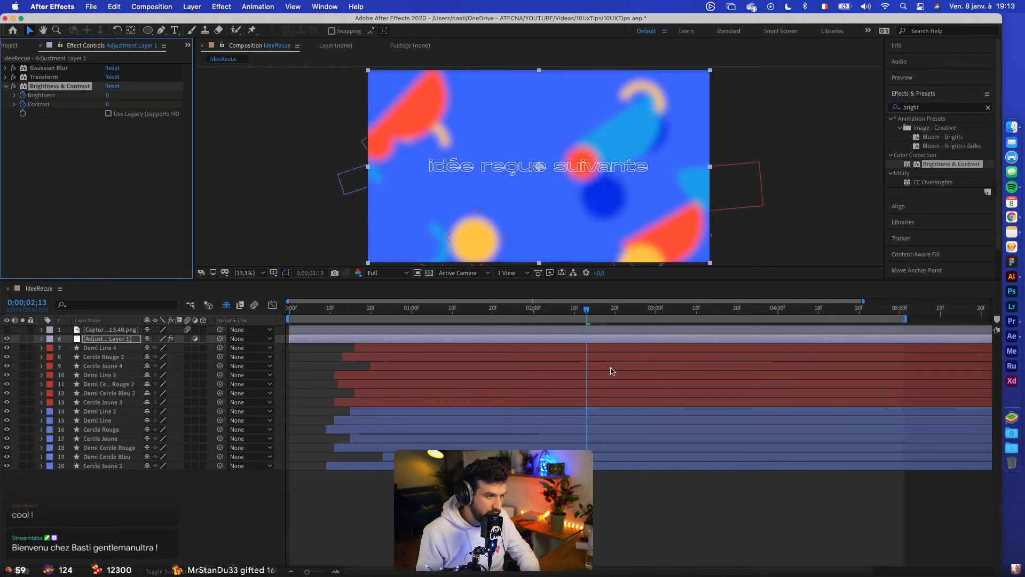
drag(578, 390, 588, 403)
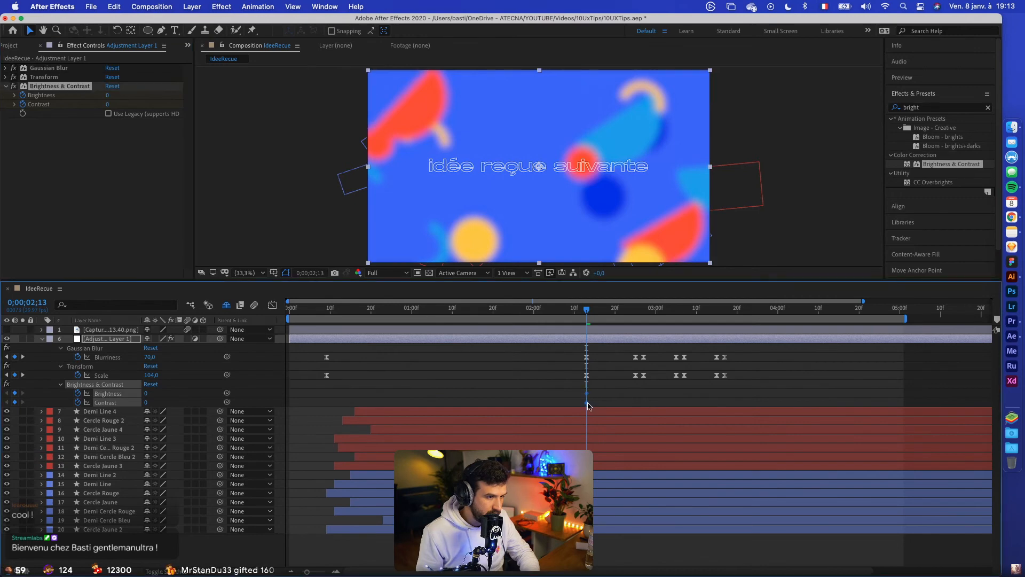
Set Adjustment Layer 1's Brightness to -30 and Contrast to -10 at 0;00;02;13
click(108, 104)
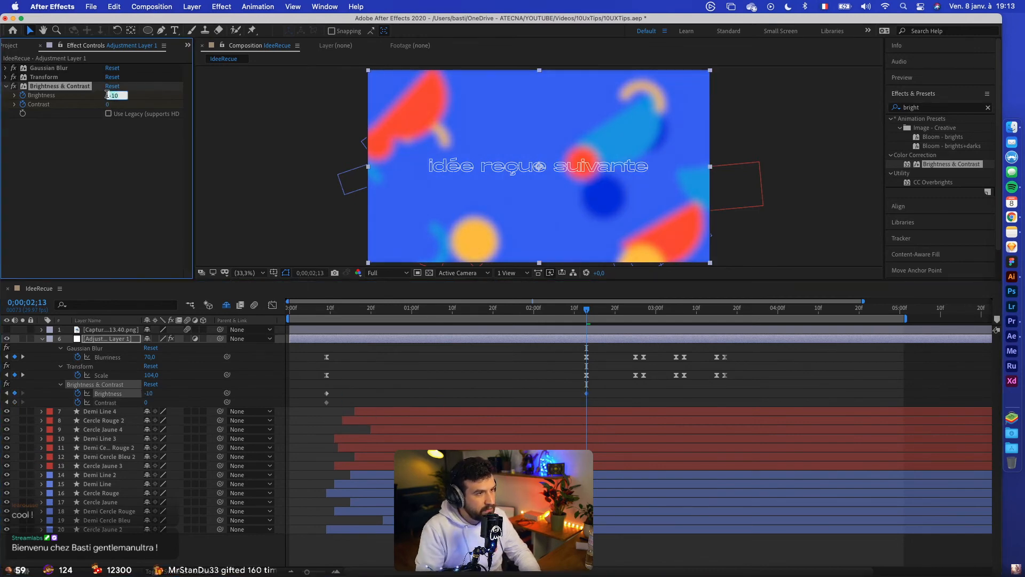
key(shift+Down)
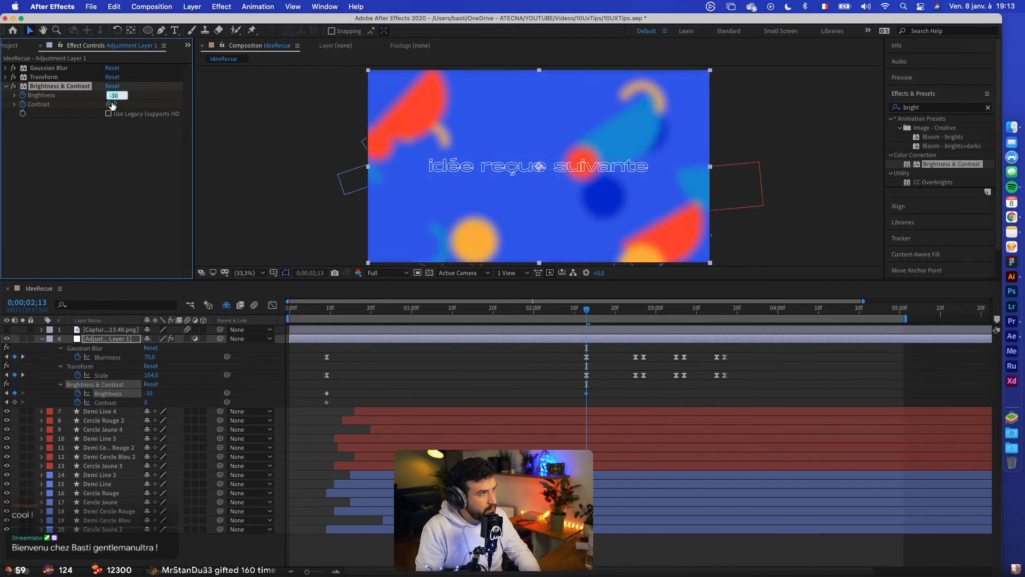
key(shift+Down)
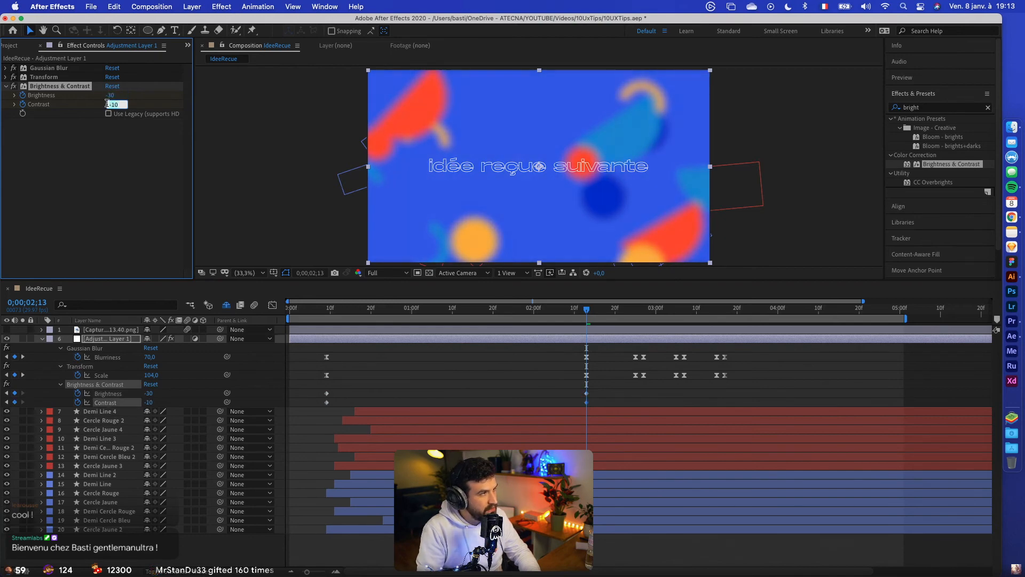
Ease the Brightness and Contrast keyframes and lengthen both easing handles in the speed graph for a smoother transition
drag(307, 388, 605, 408)
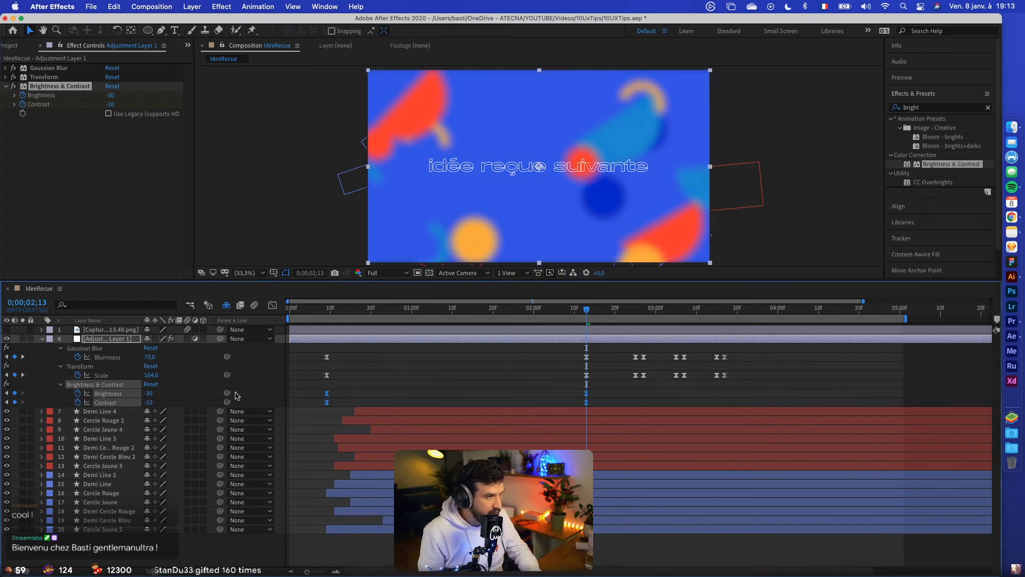
click(272, 306)
drag(642, 360, 480, 344)
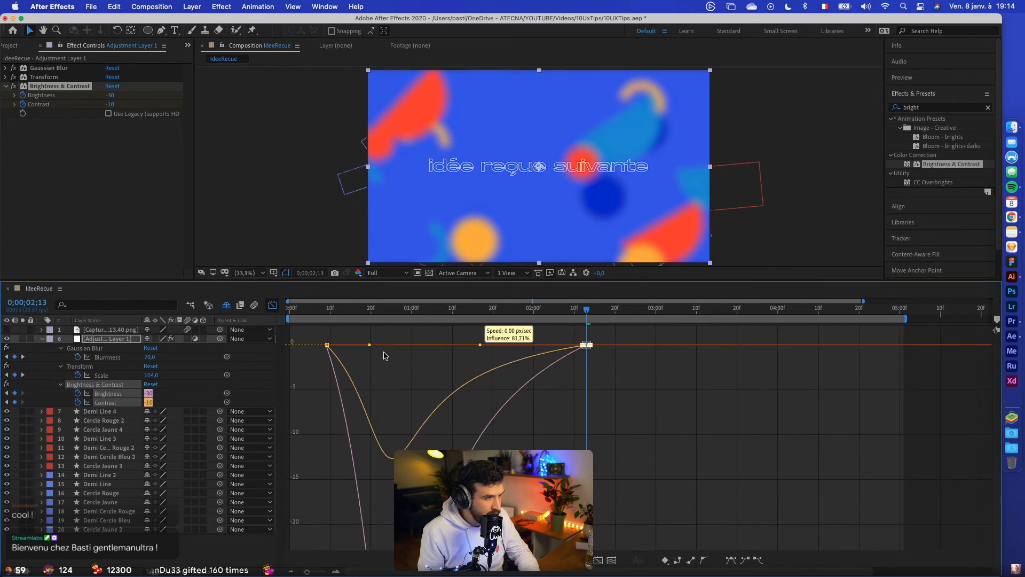
click(327, 345)
drag(395, 348, 395, 347)
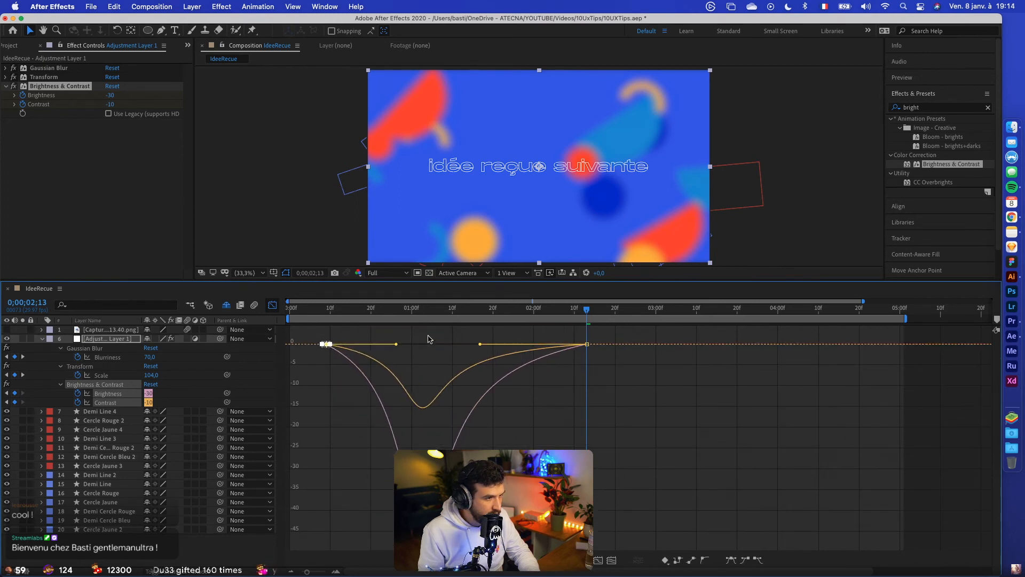
click(273, 305)
Play the animation from the start to check the progressive darkening behind the text
key(Home)
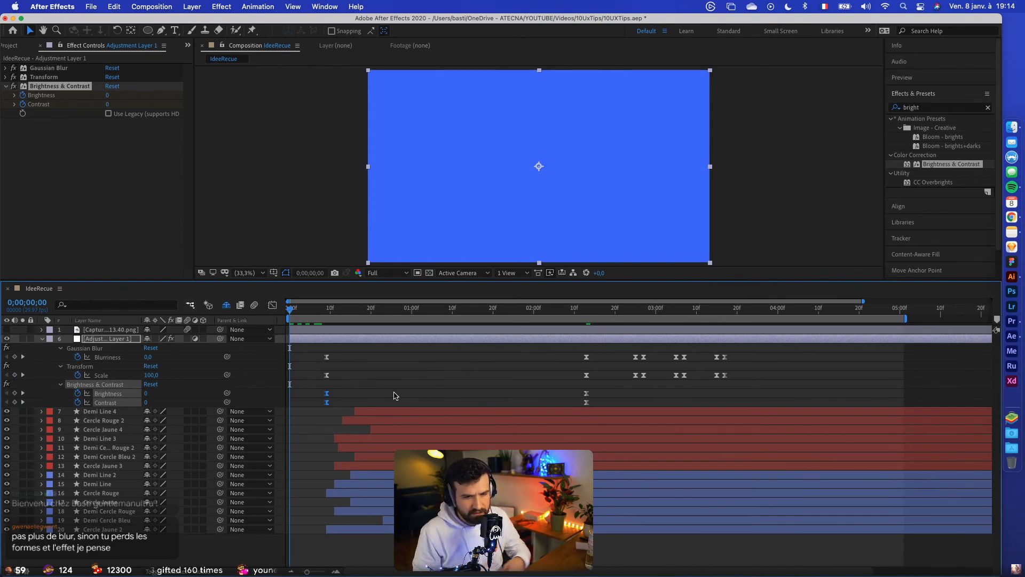
key(space)
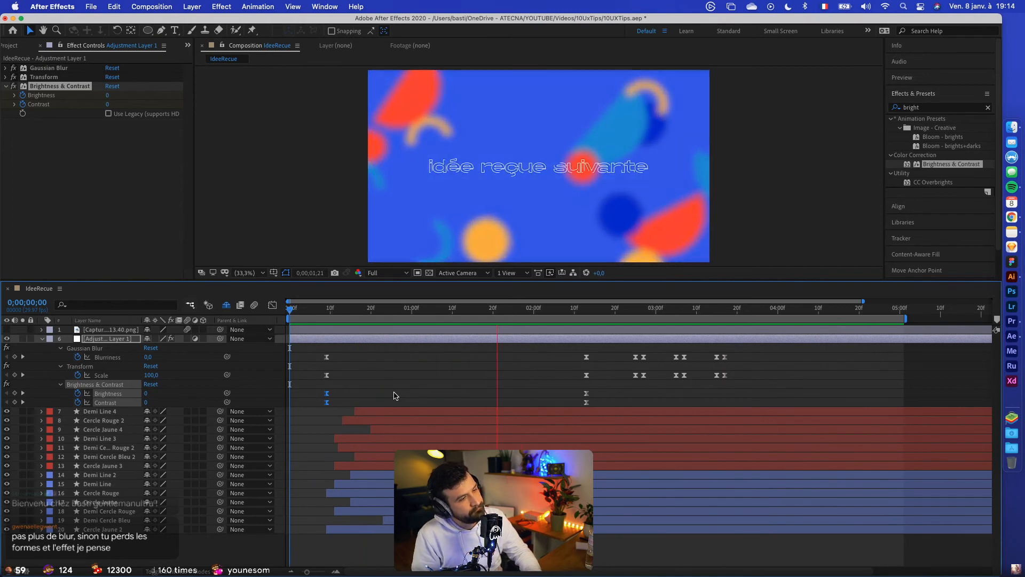
key(space)
Shift all shape layers from Demi Line 4 to Cercle Jaune 2 about three frames earlier and play the result from the start
click(394, 411)
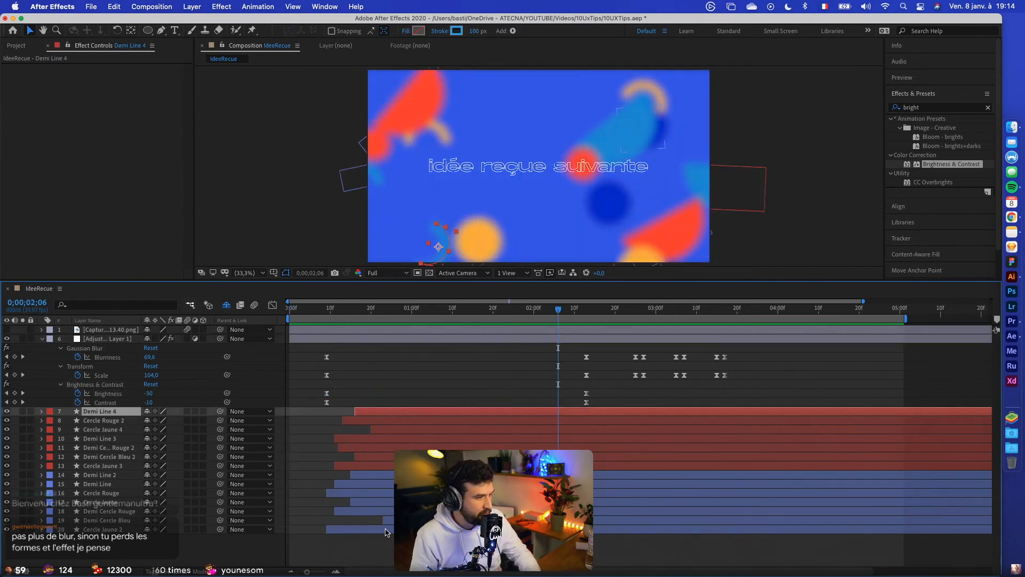
shift+click(392, 529)
drag(392, 529, 381, 531)
drag(332, 313, 288, 312)
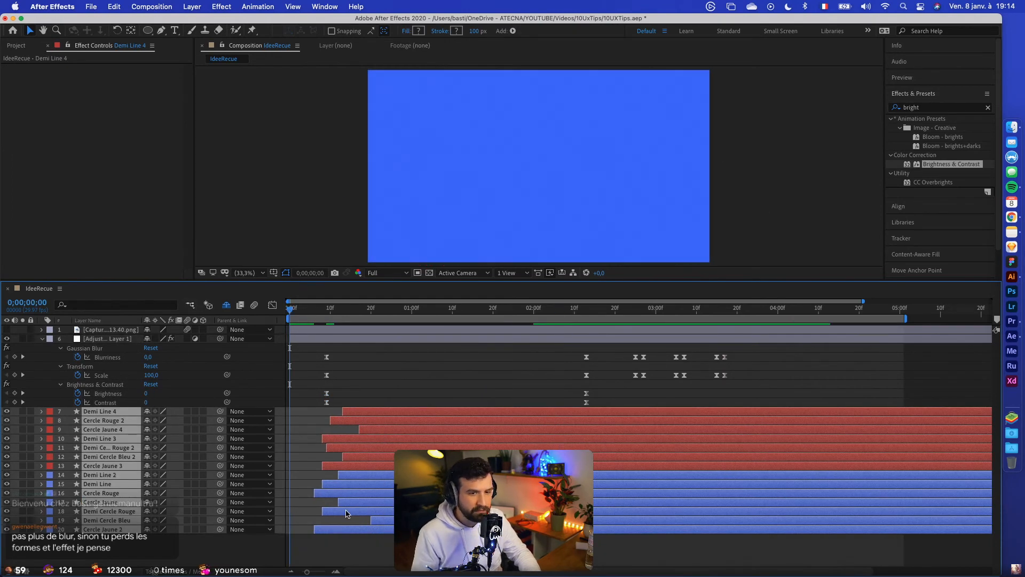
key(space)
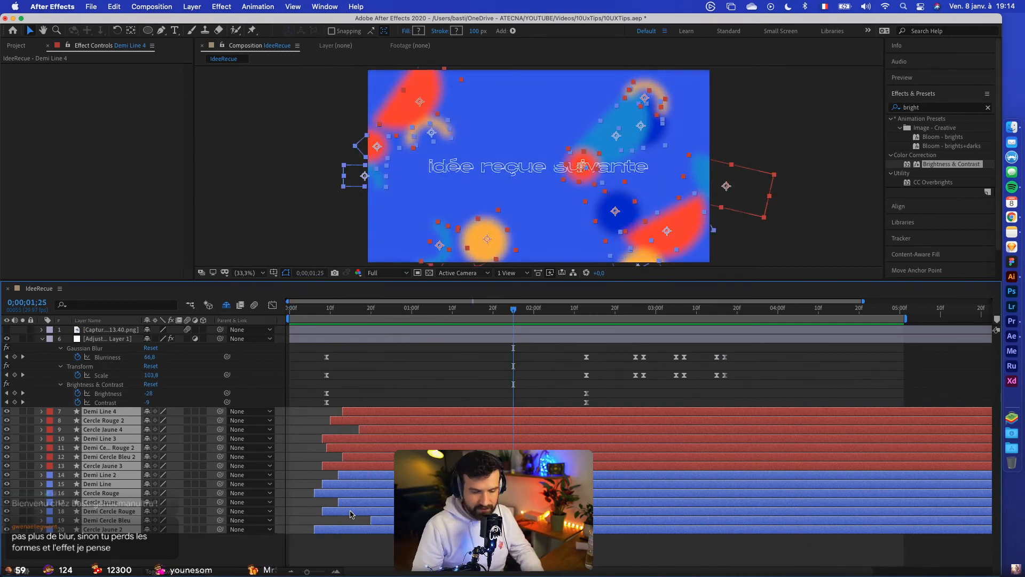
Enable motion blur on the adjustment and shape layers and for the composition, and unhide the shy layers
click(338, 310)
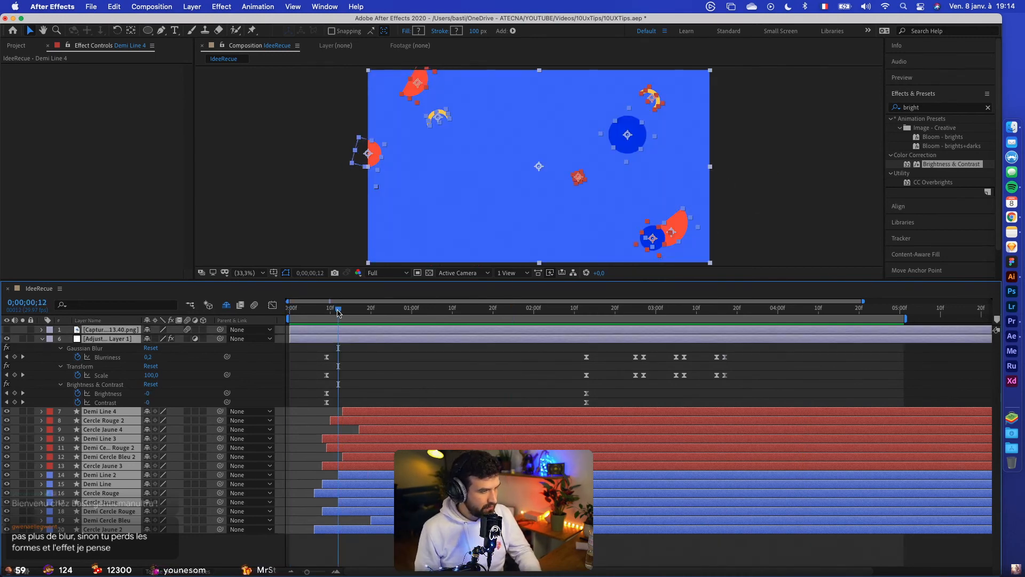
key(u)
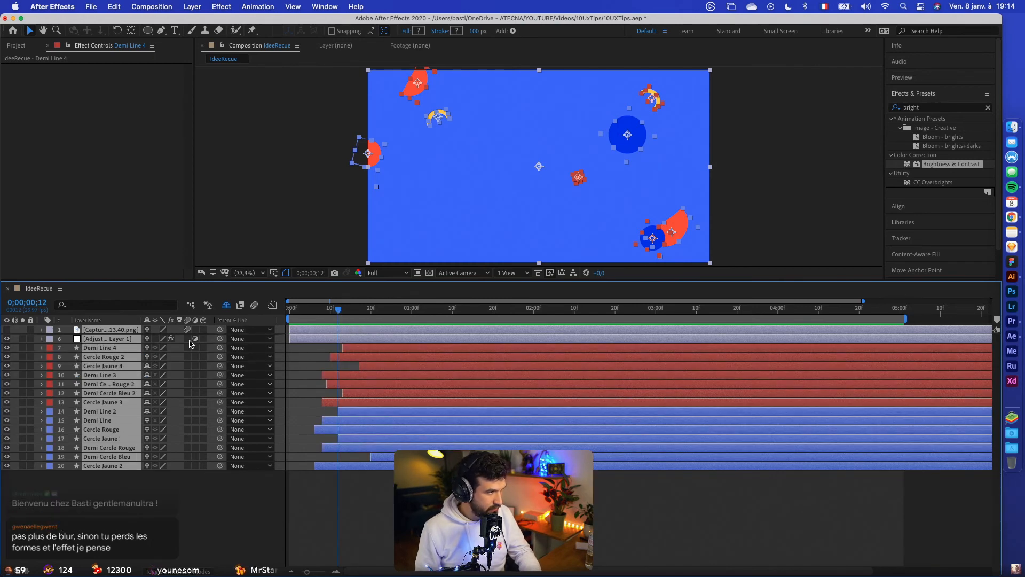
drag(188, 338, 188, 466)
click(254, 305)
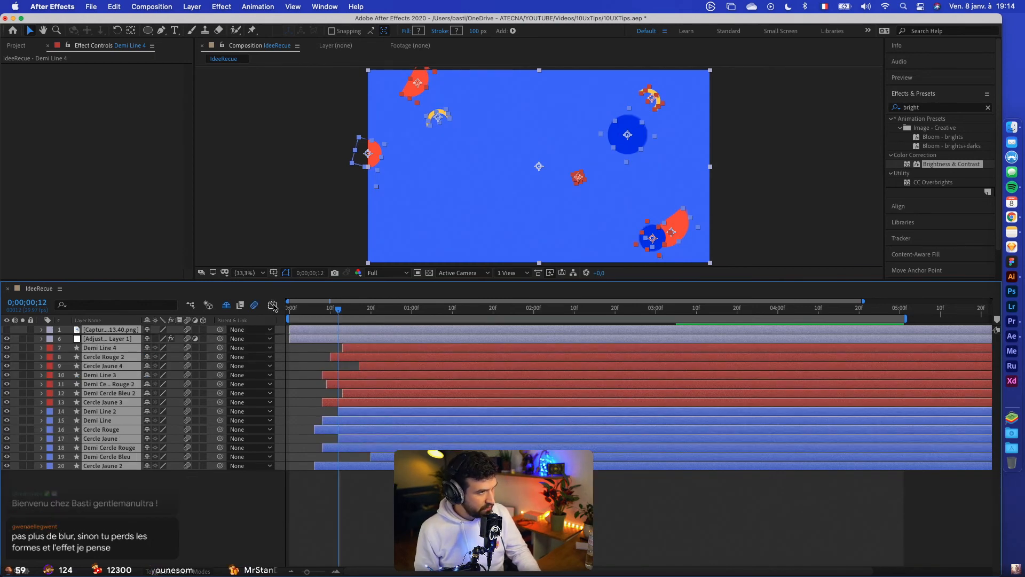
click(227, 306)
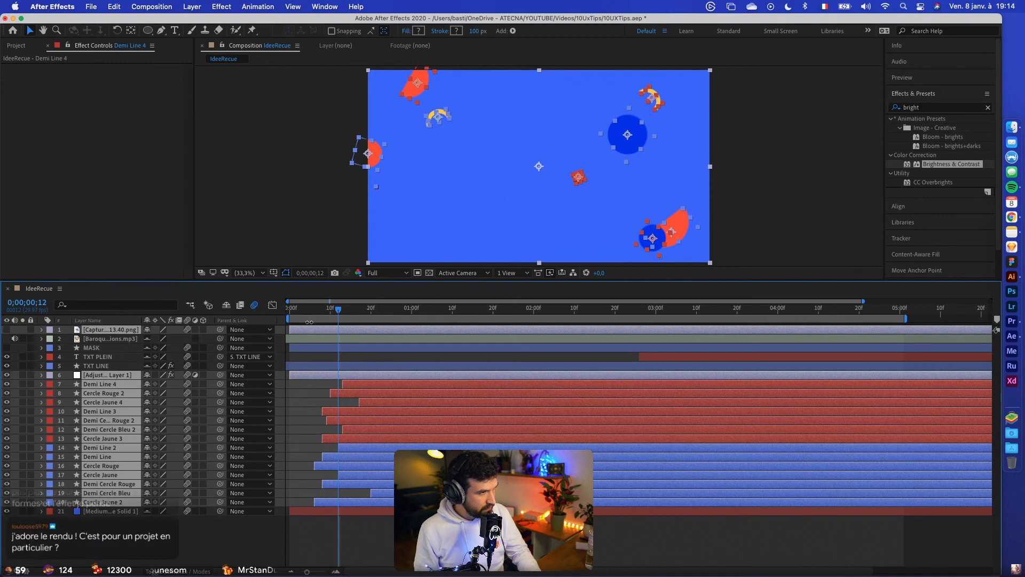
Play the motion-blurred animation from the start in an enlarged composition view and save the project
key(Home)
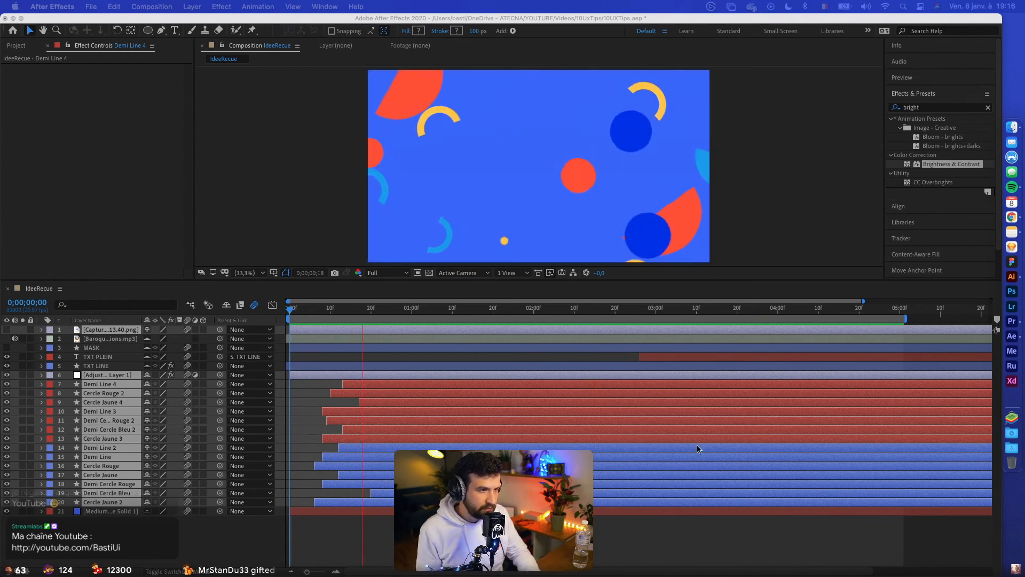
drag(512, 283, 395, 379)
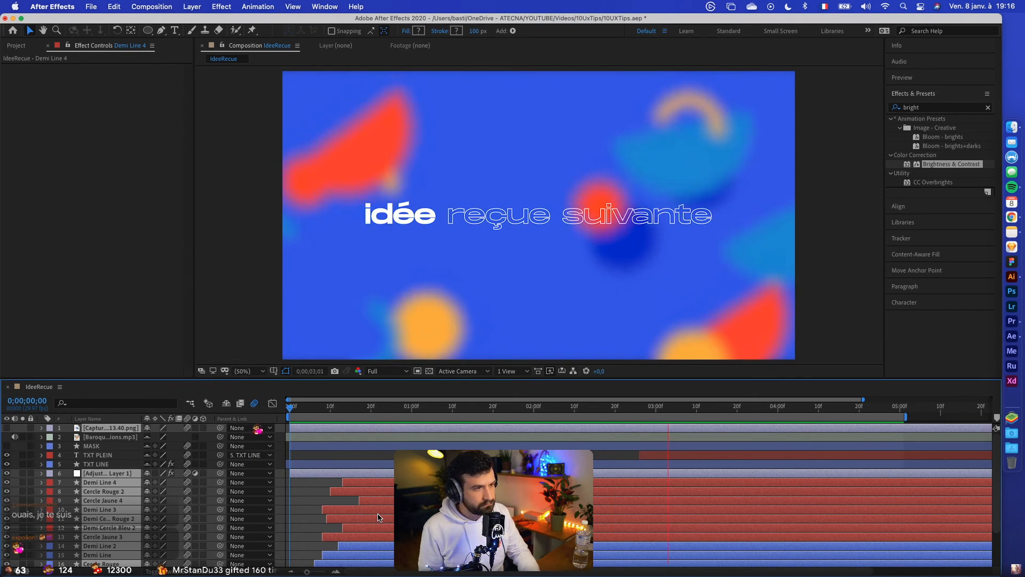
key(space)
scroll(519, 440, down, 1)
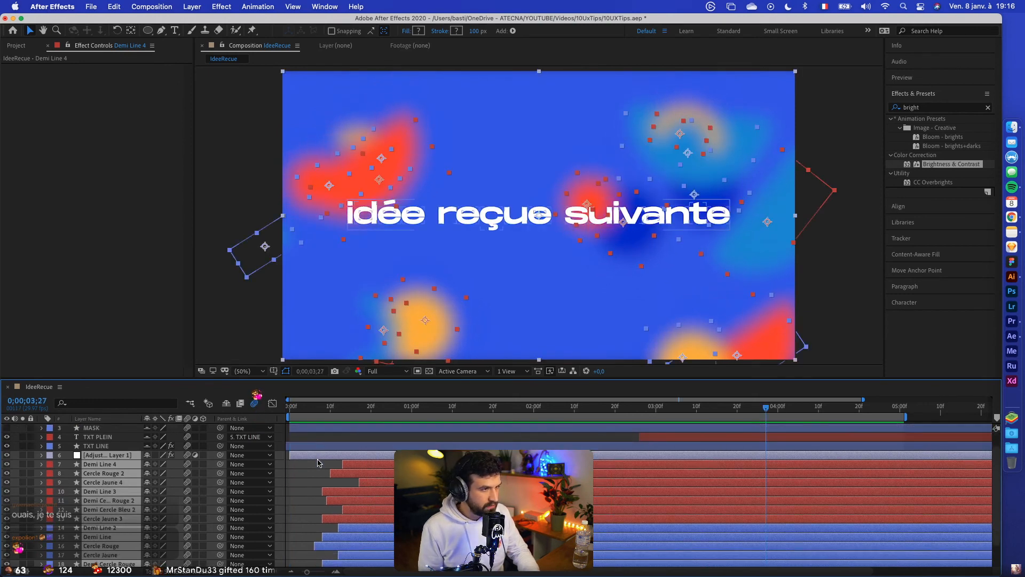
key(super+s)
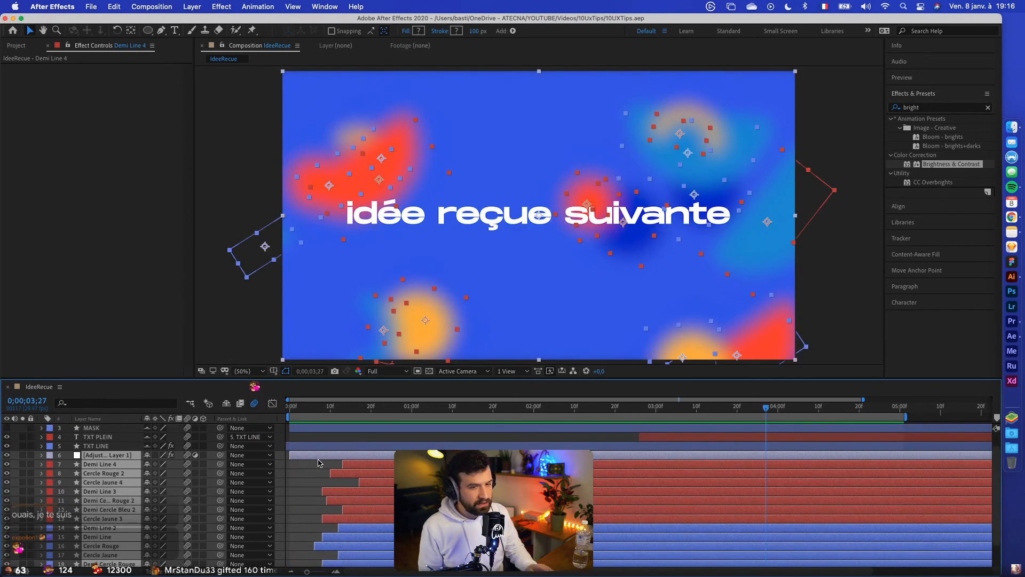
Switch to Premiere Pro and bring the IdeeRecue composition from After Effects into the 10UXTips project
click(1013, 324)
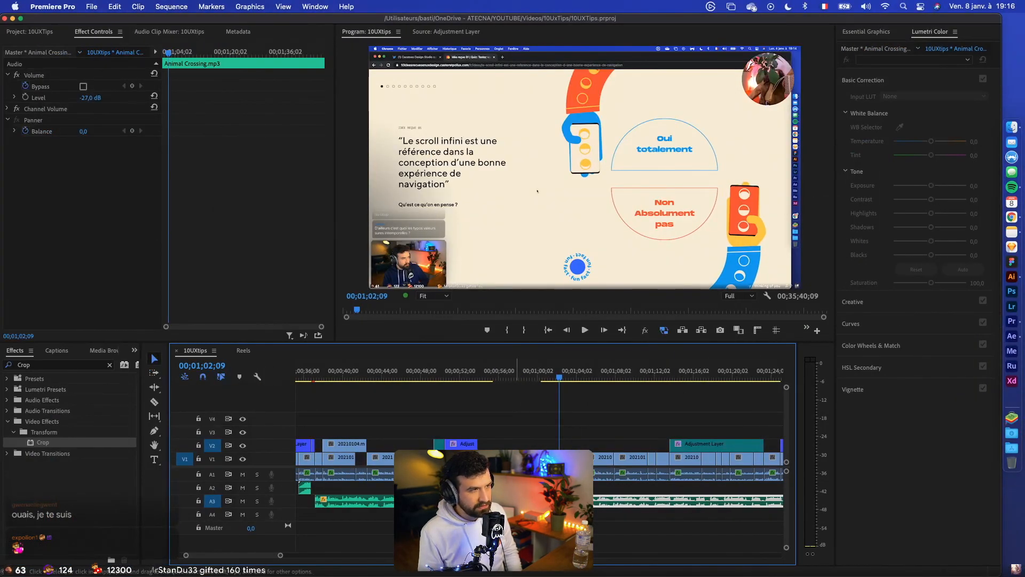
click(23, 33)
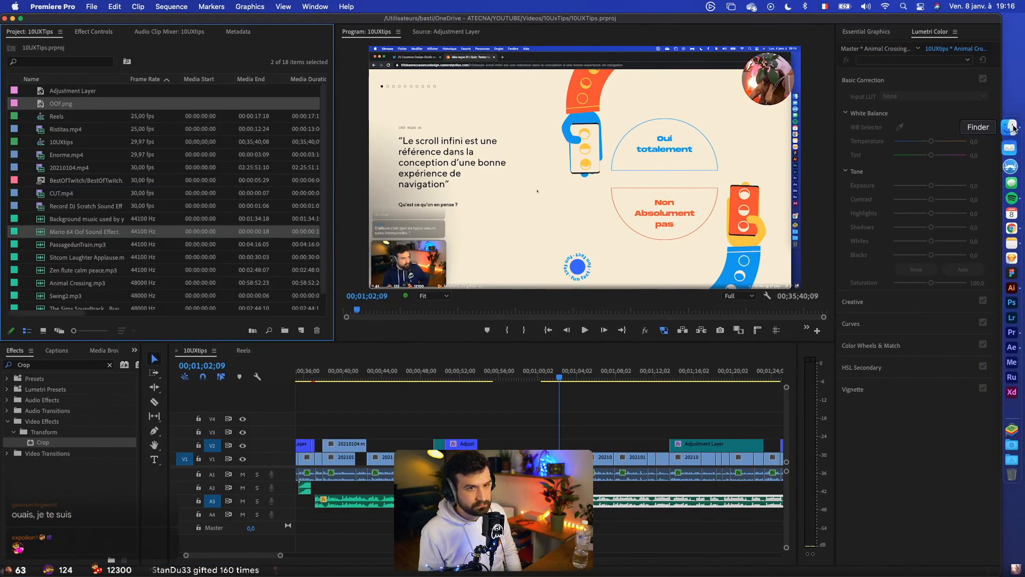
key(ctrl+Right)
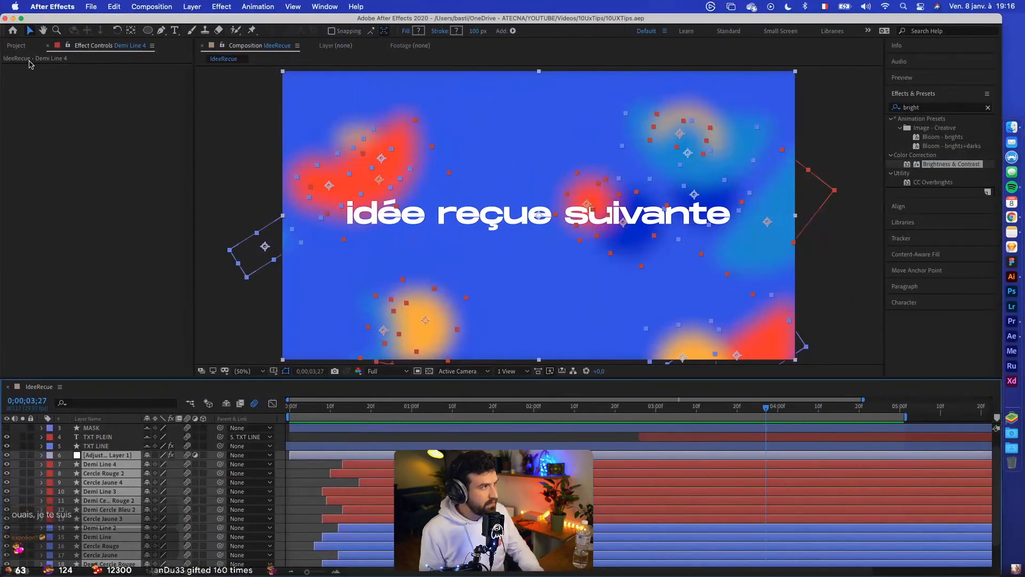
click(13, 45)
drag(17, 163, 96, 215)
key(ctrl+Left)
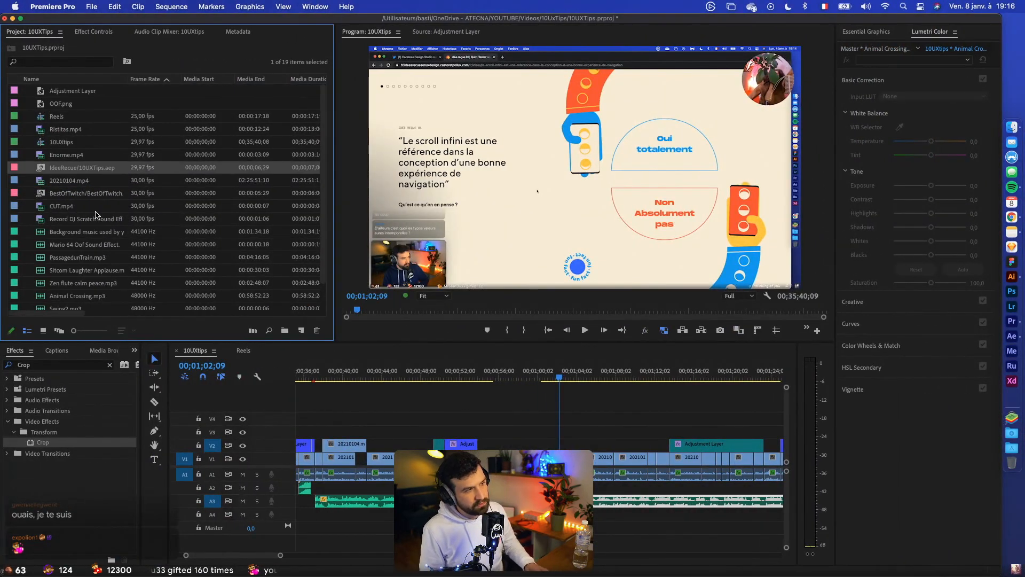
Place the IdeeRecue/10UXTips.aep clip on track V2 of the 10UXtips sequence at about 00;00;55;13, before the clips resuming after the gap
drag(478, 406, 497, 445)
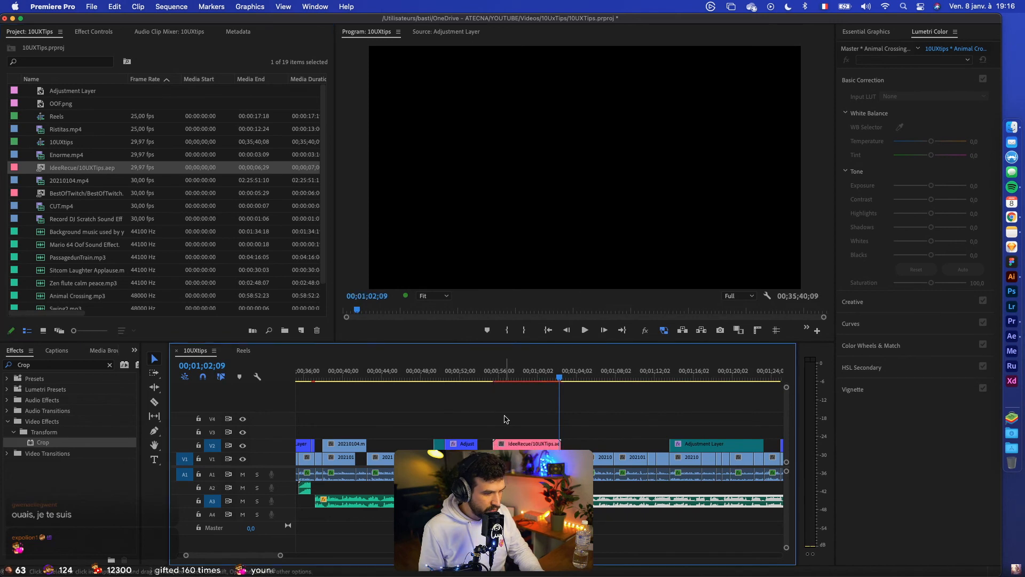
key(=)
key(=)
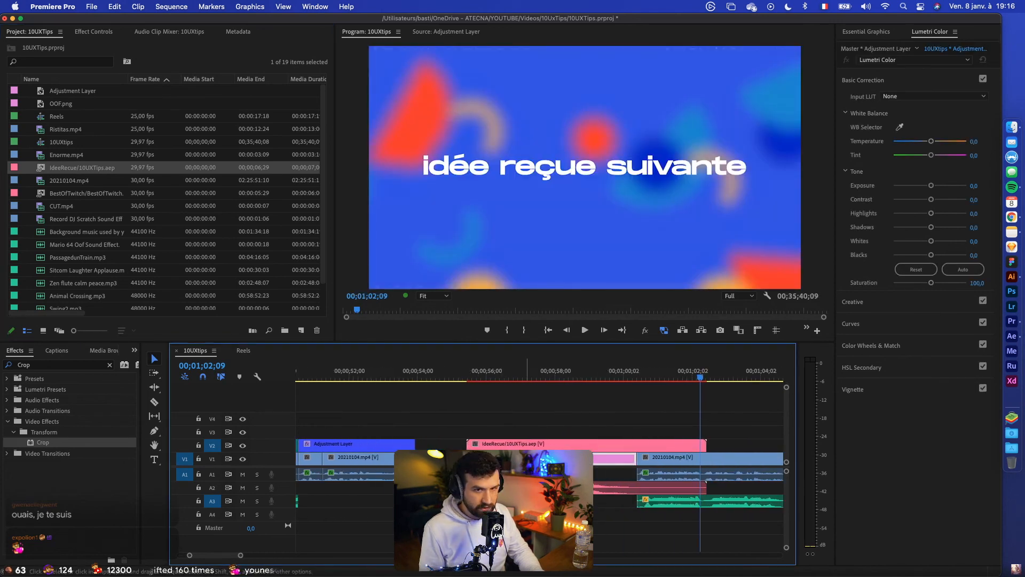
click(442, 392)
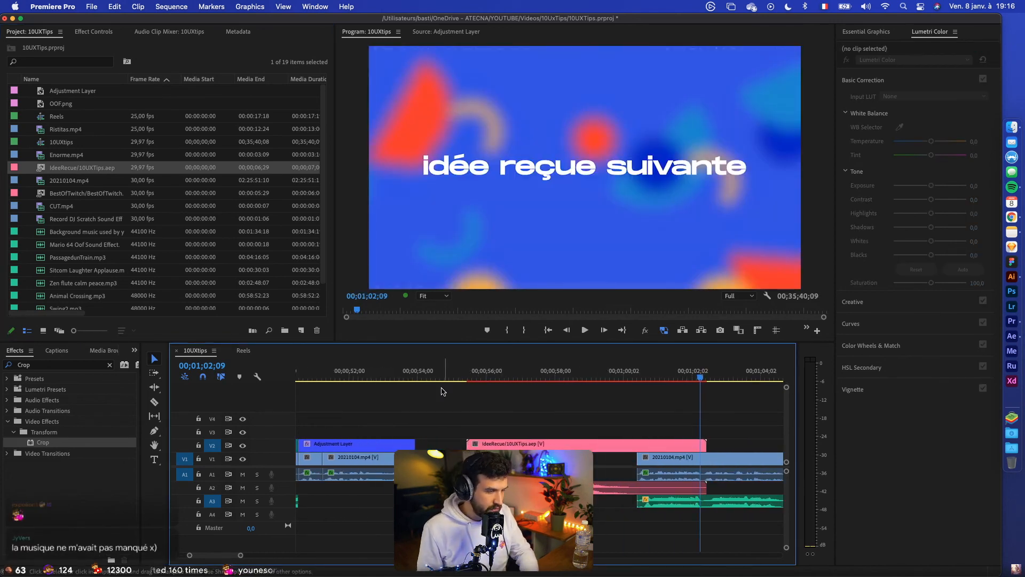
Play the sequence from 00;00;52;27 to check how the title animation follows the preceding clip
click(380, 374)
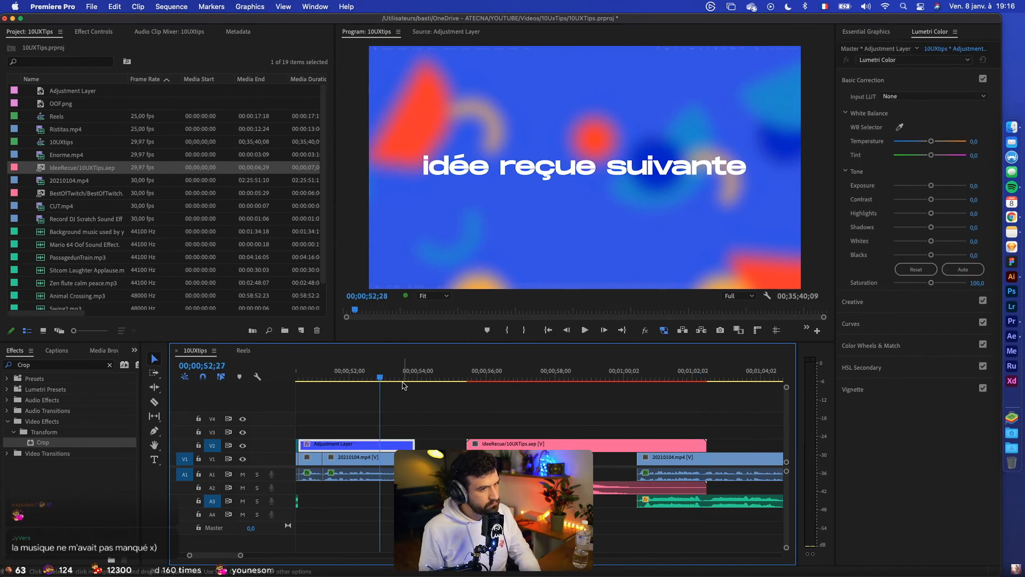
key(space)
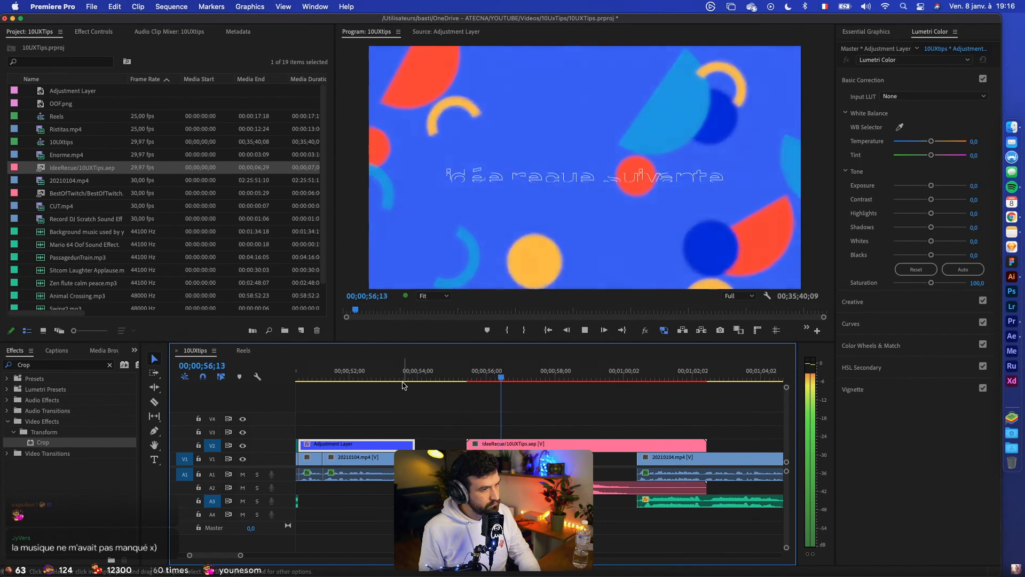
key(space)
Move the IdeeRecue clip on V2 about five frames earlier, to start at about 00;00;55;08
scroll(473, 443, up, 4)
click(472, 445)
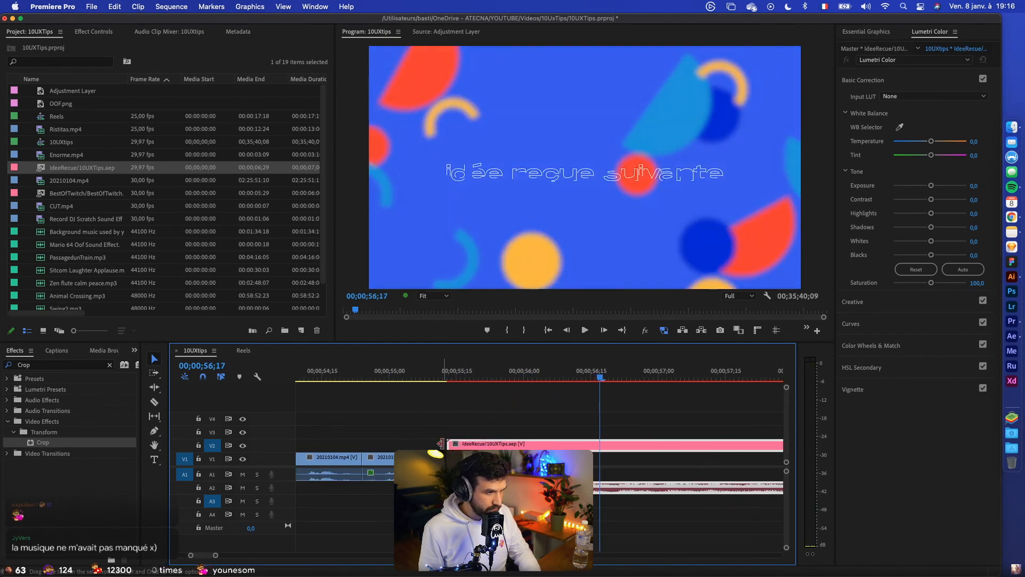
scroll(516, 448, down, 1)
mouse_move(455, 378)
mouse_down()
mouse_move(476, 380)
mouse_move(430, 380)
mouse_move(454, 380)
mouse_move(442, 380)
mouse_up()
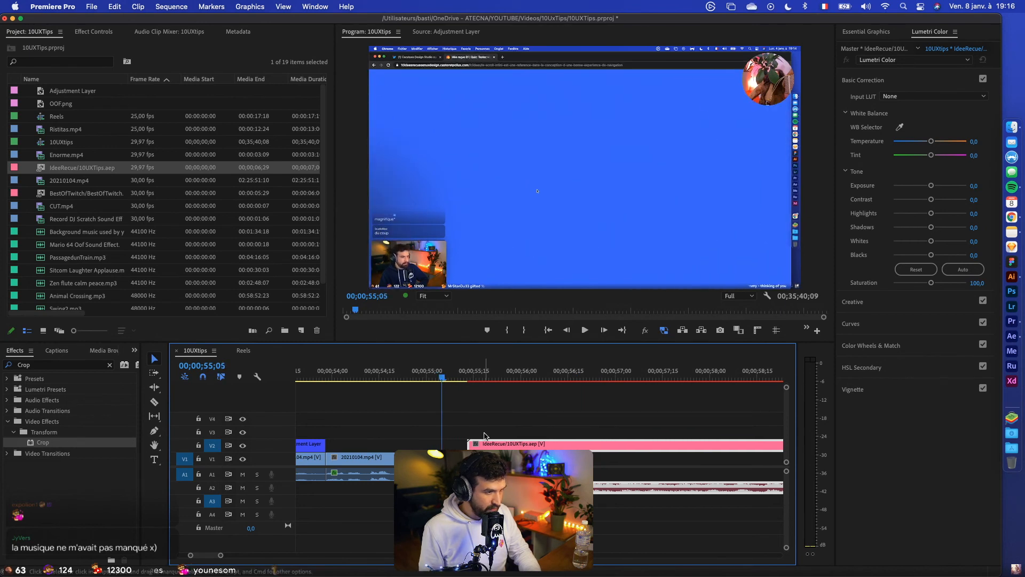
drag(480, 448, 466, 449)
scroll(487, 444, down, 2)
scroll(393, 434, down, 5)
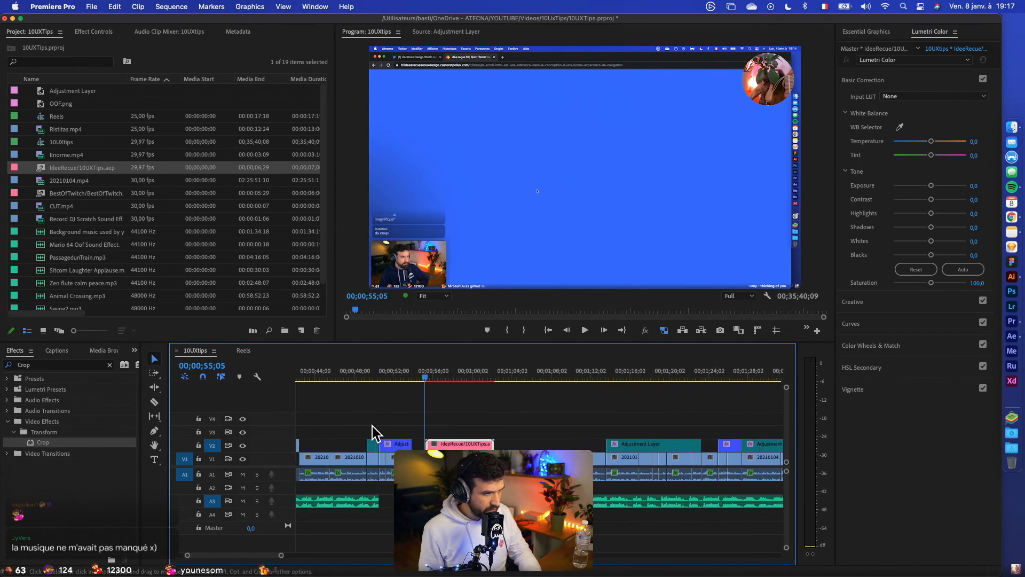
scroll(373, 431, left, 6)
drag(498, 430, 505, 432)
scroll(570, 433, right, 5)
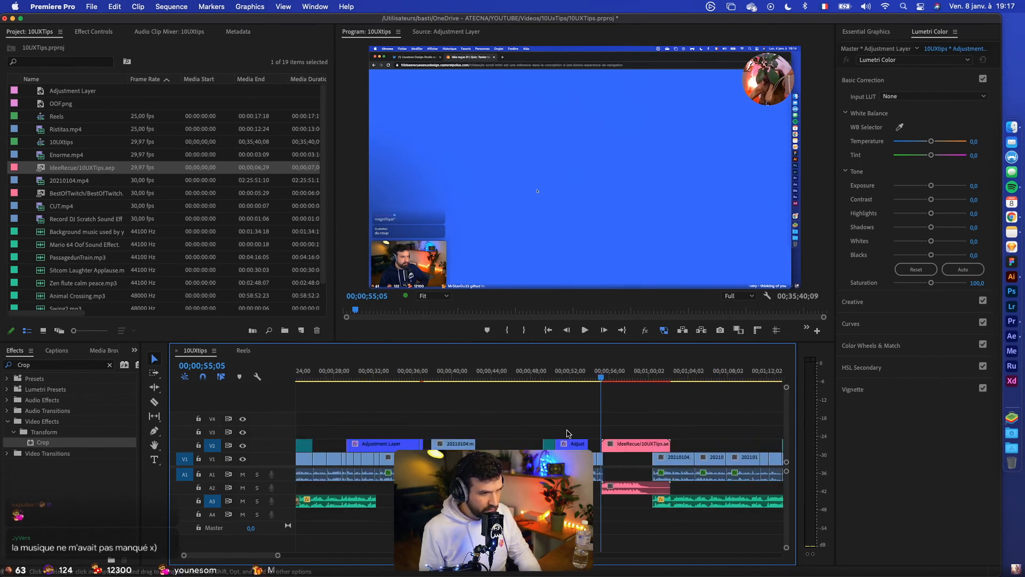
scroll(611, 426, up, 5)
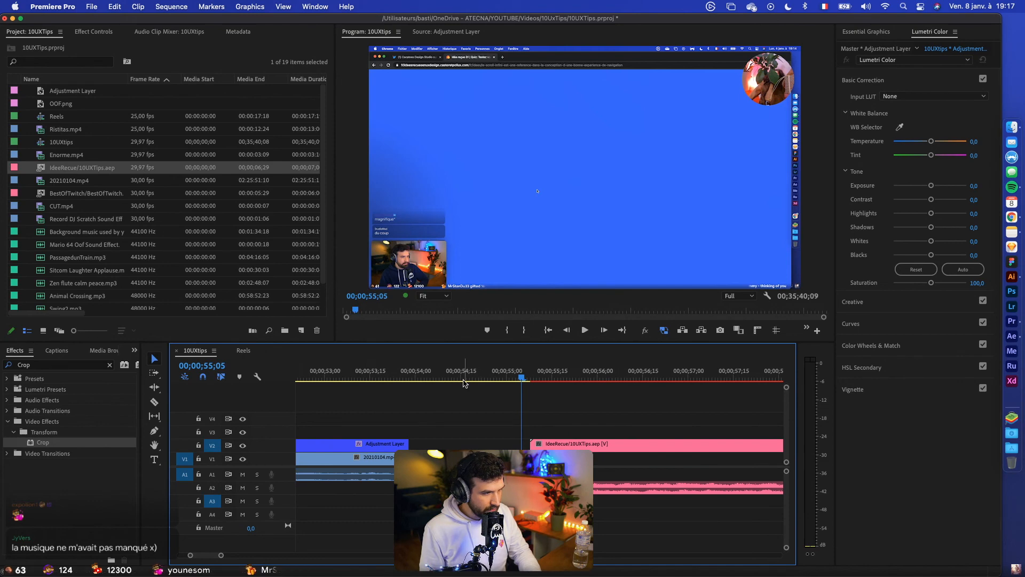
Move the yellow transition adjustment layer and its swing sound to V3 and A3, starting at about 00;00;55;05 over the IdeeRecue clip's start
click(444, 377)
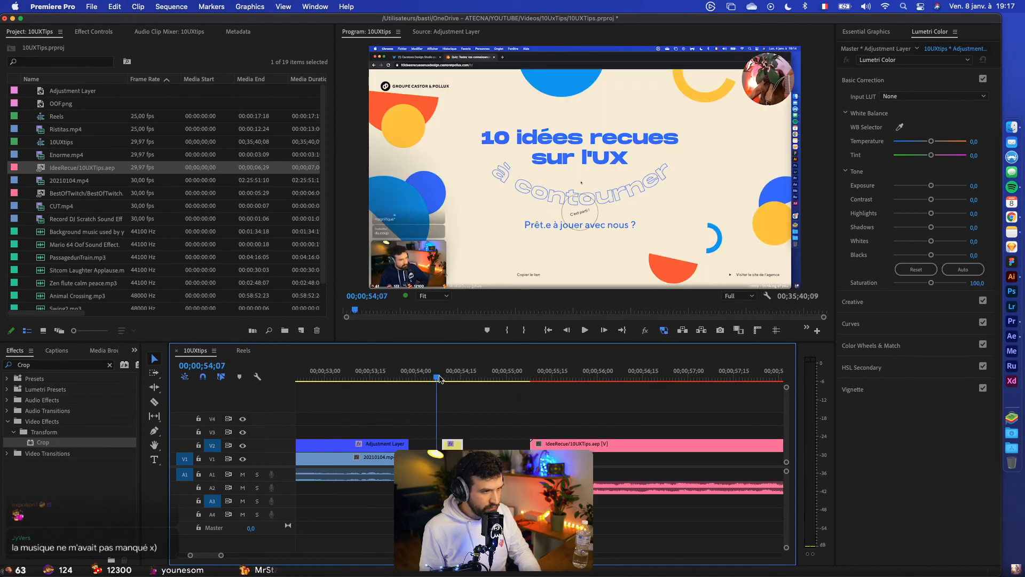
key(space)
scroll(453, 413, up, 5)
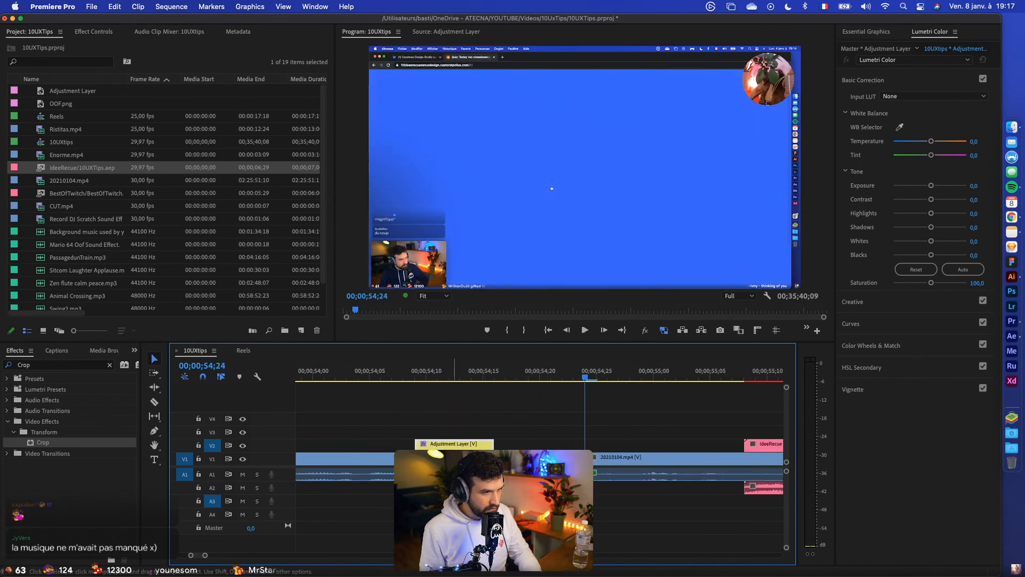
drag(459, 444, 695, 425)
scroll(694, 427, down, 2)
scroll(692, 426, right, 3)
scroll(693, 427, right, 1)
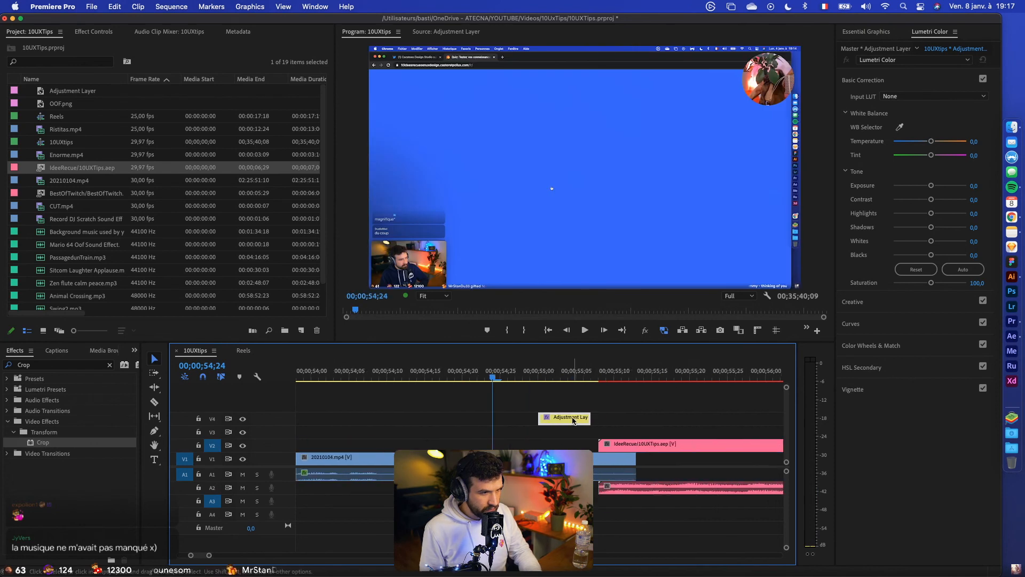
drag(572, 420, 610, 432)
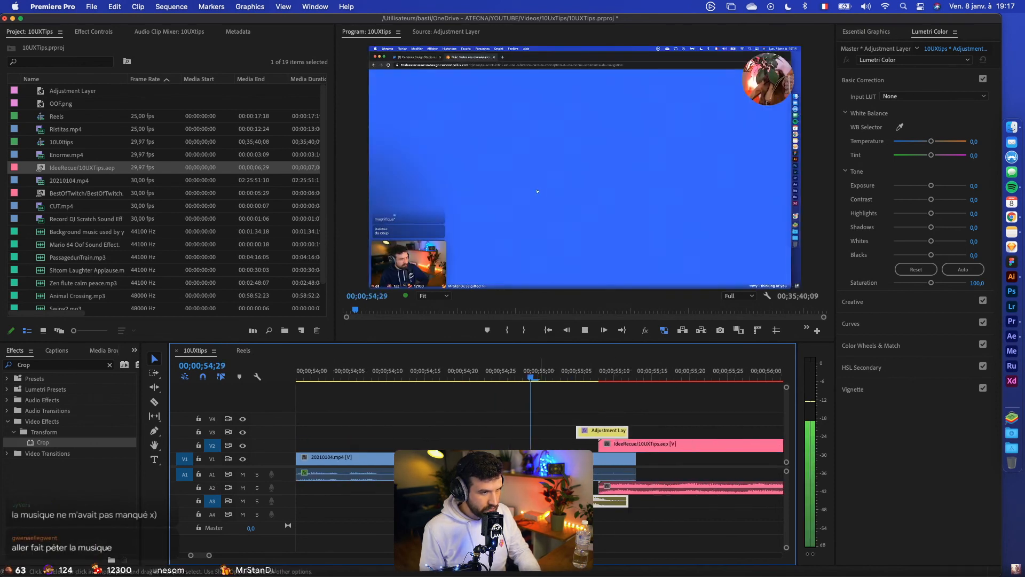
Play the title's opening and shift the transition adjustment layer on V3 about one frame later, to about 00;00;55;06
key(space)
scroll(604, 422, up, 2)
scroll(604, 423, up, 1)
scroll(603, 424, right, 2)
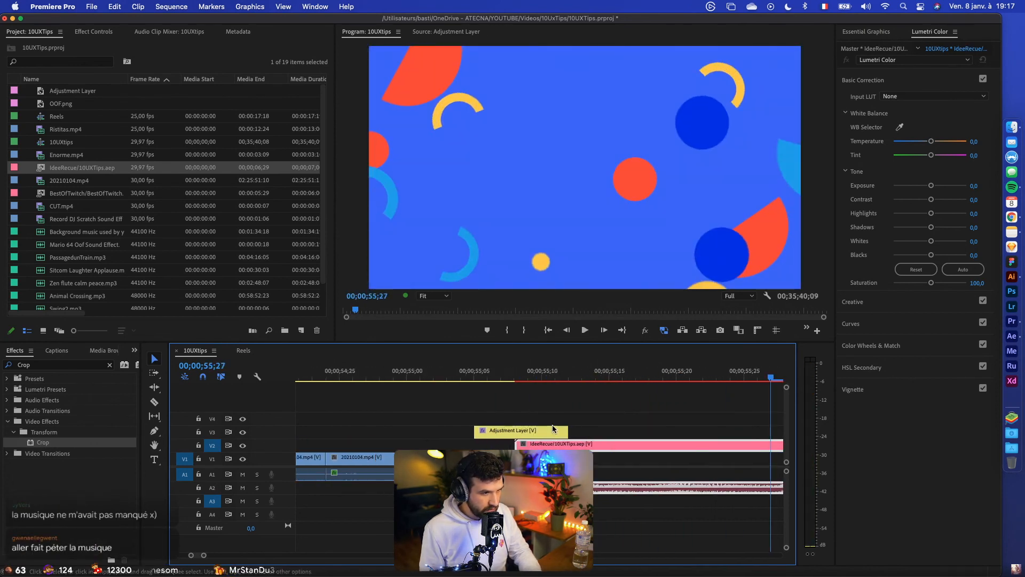
drag(536, 431, 549, 432)
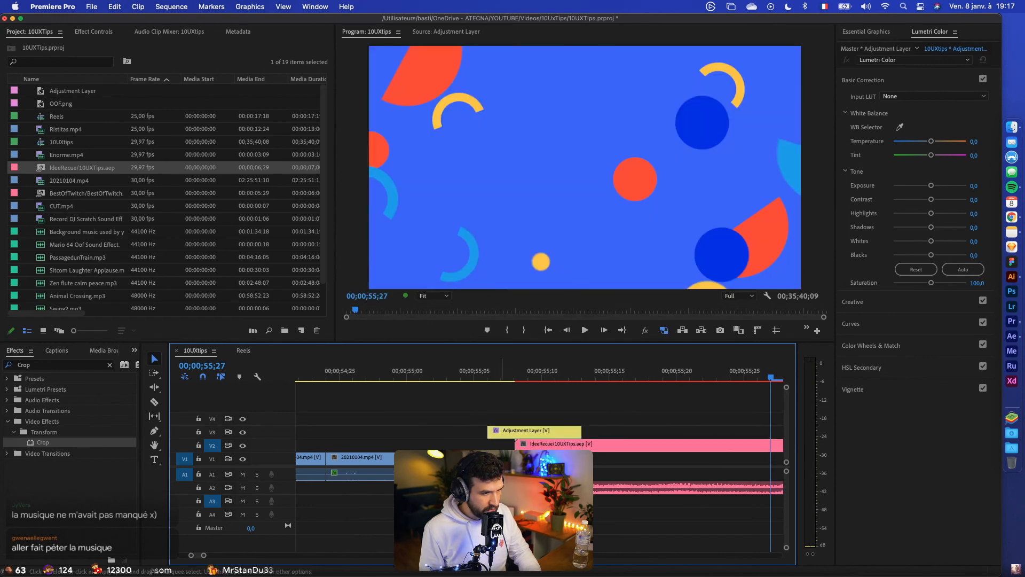
Set the volume level of the Swing2.mp3 transition sound to -10 dB and save the project
click(507, 504)
click(95, 32)
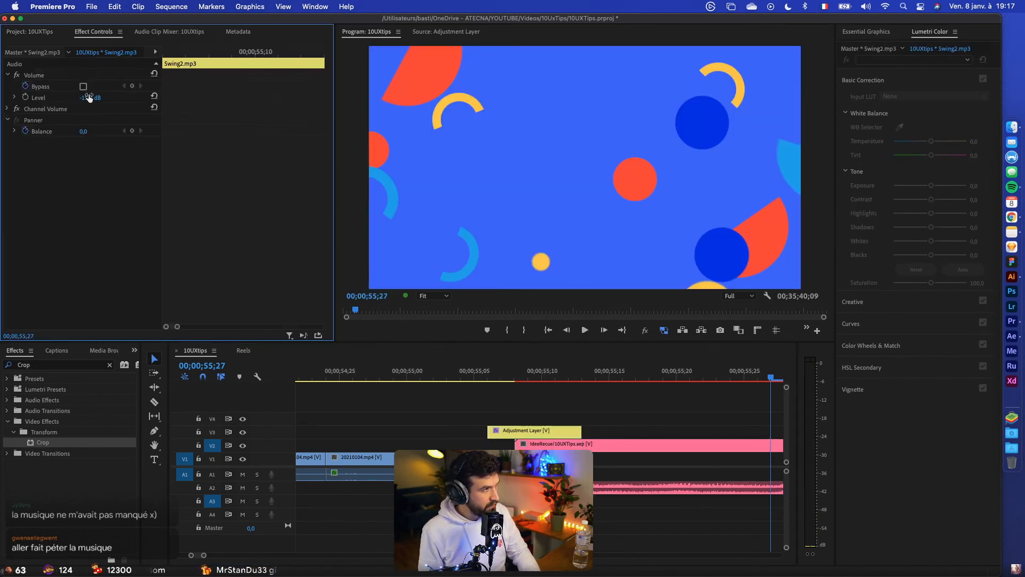
key(Return)
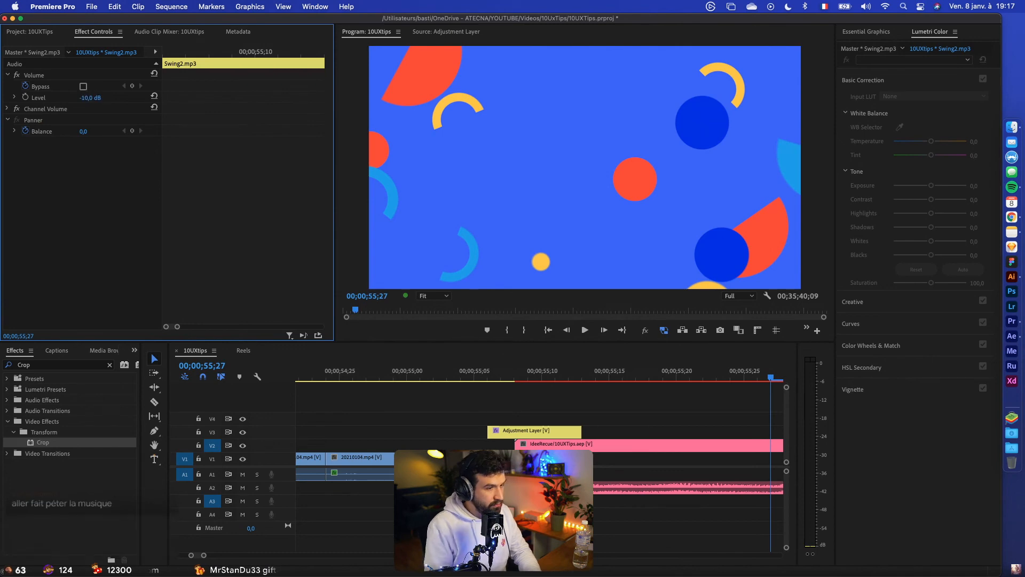
key(cmd+s)
Switch to After Effects and set the Audio Levels of the Baroque mp3 layer in IdeeRecue to -9 dB
click(1009, 337)
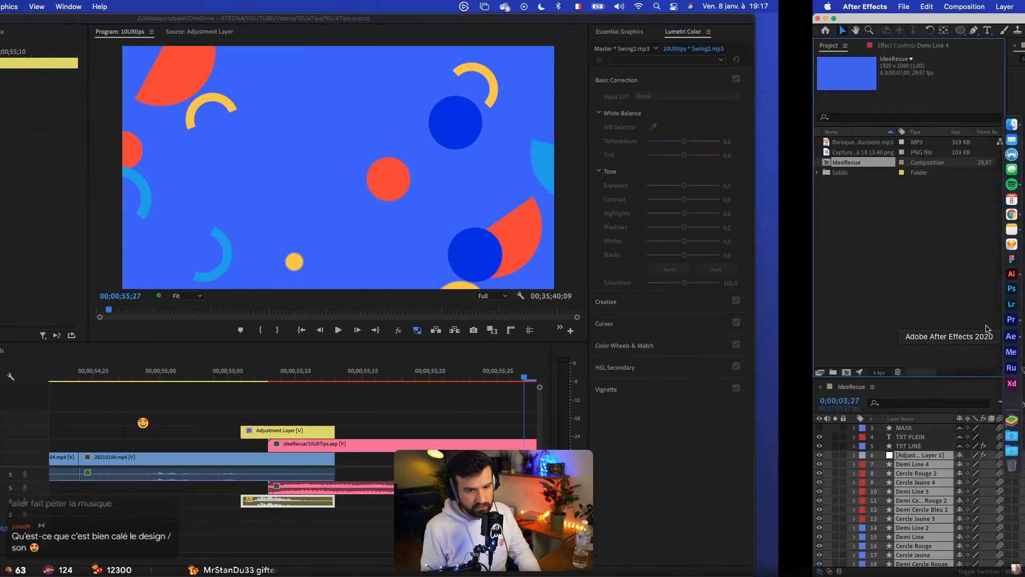
click(142, 344)
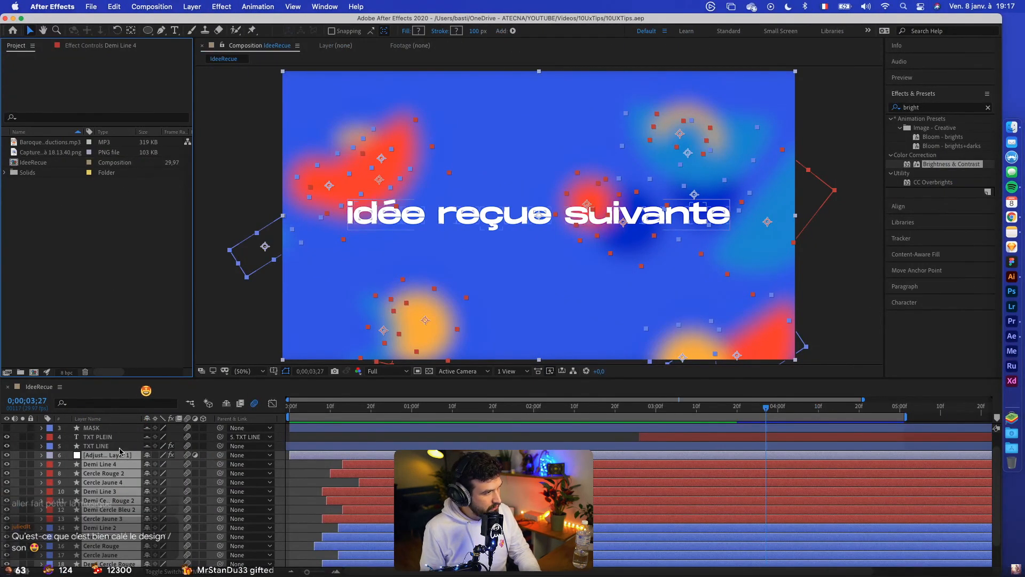
scroll(120, 451, down, 3)
scroll(97, 472, up, 5)
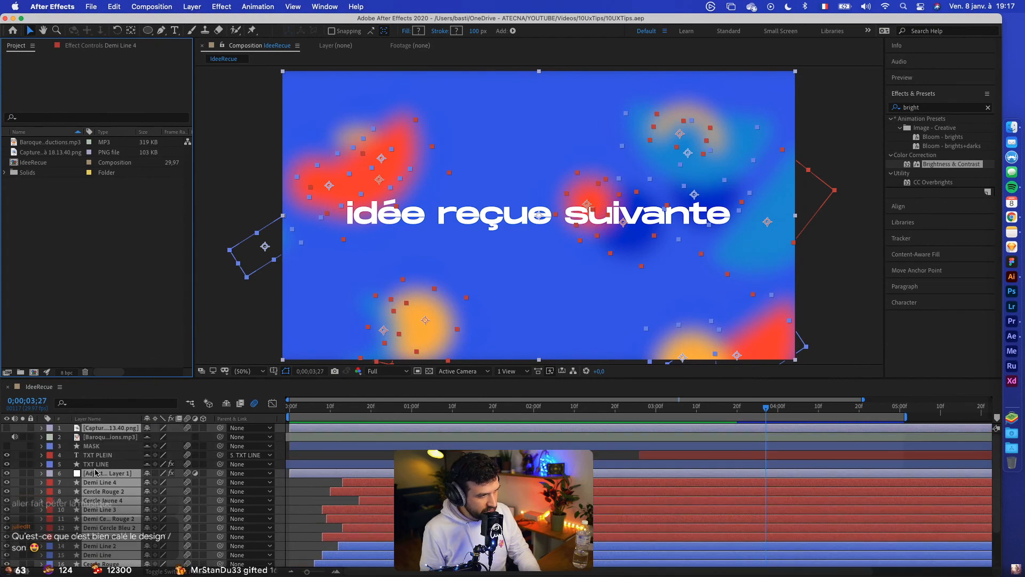
click(84, 437)
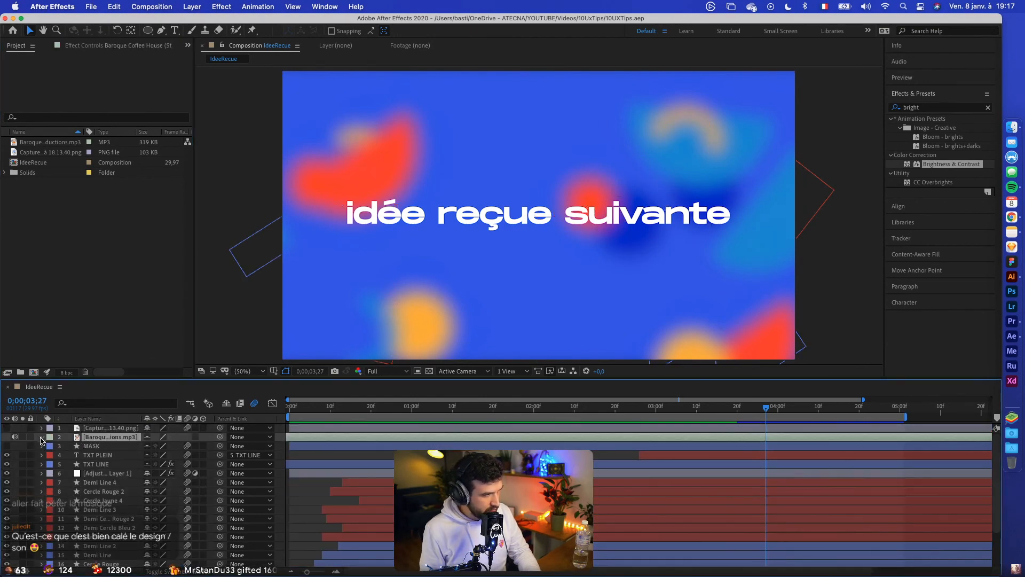
click(41, 437)
click(51, 446)
click(60, 465)
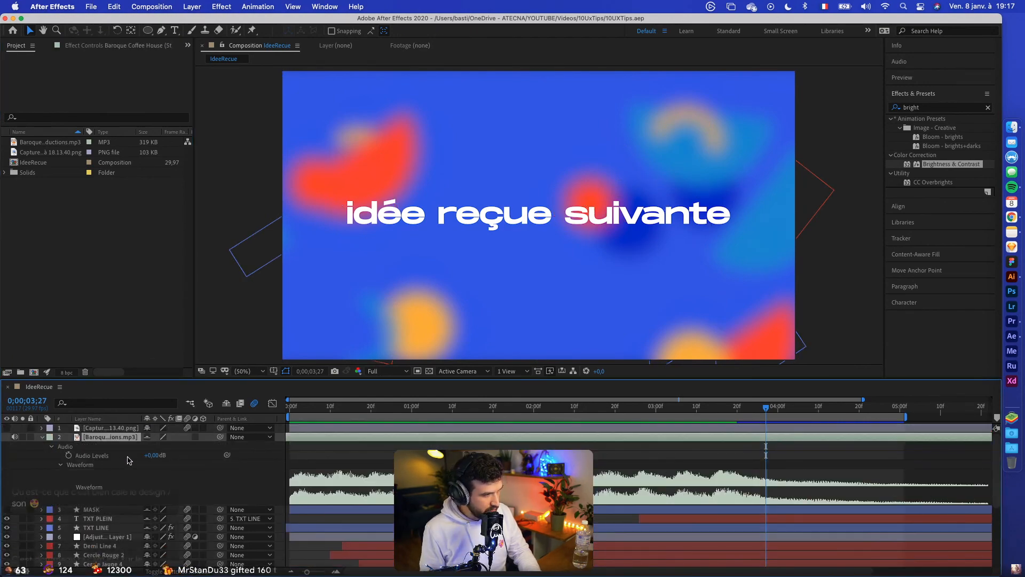
click(155, 455)
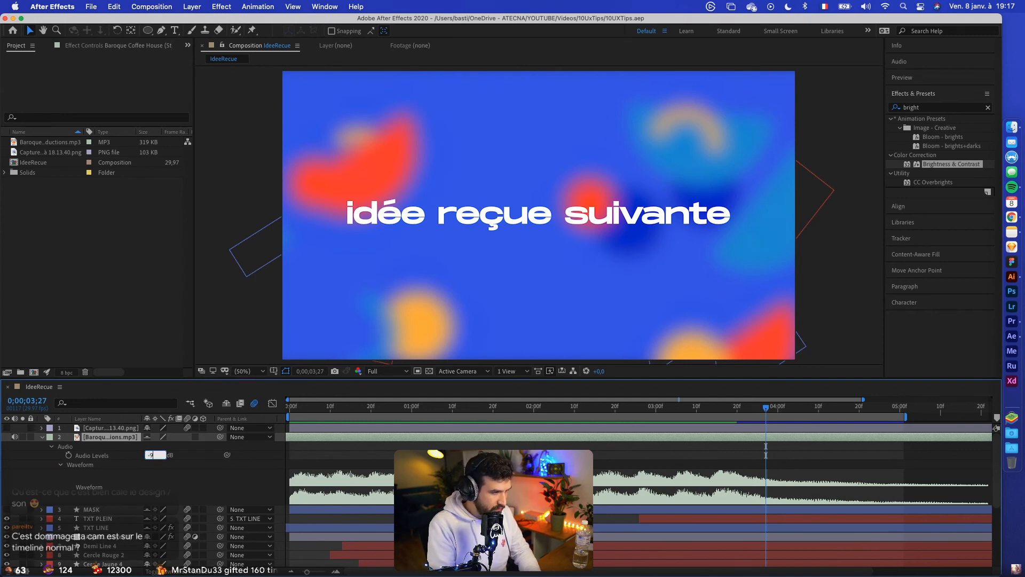
key(Return)
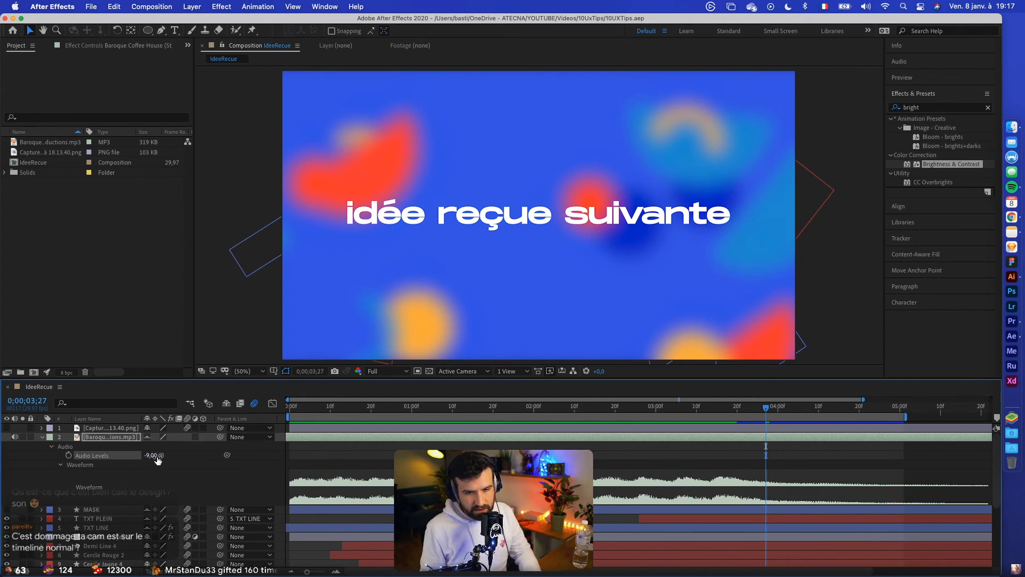
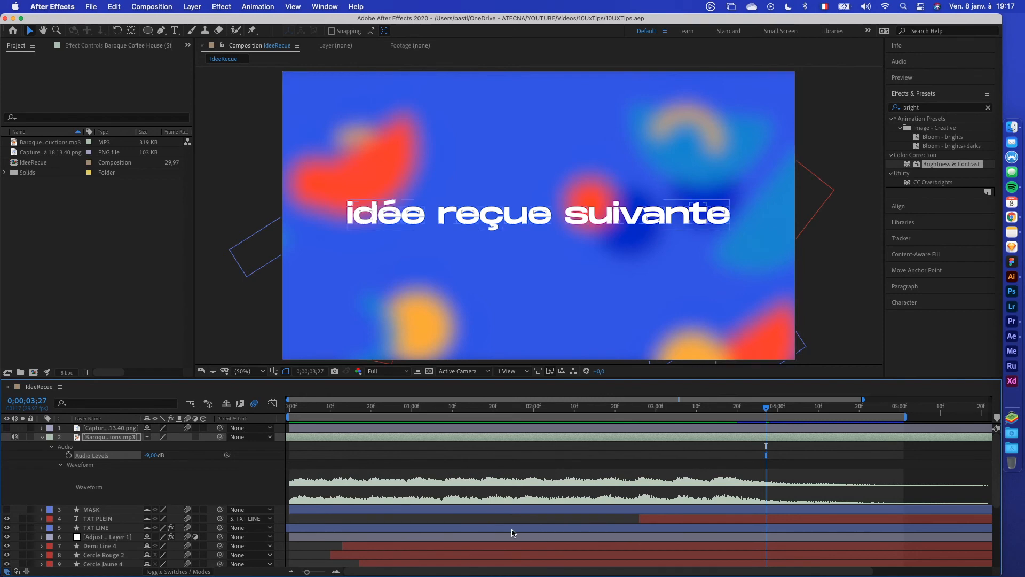
Return to Premiere Pro and play the sequence from about 00;00;54;23 to check the transition and the title music
key(super+Tab)
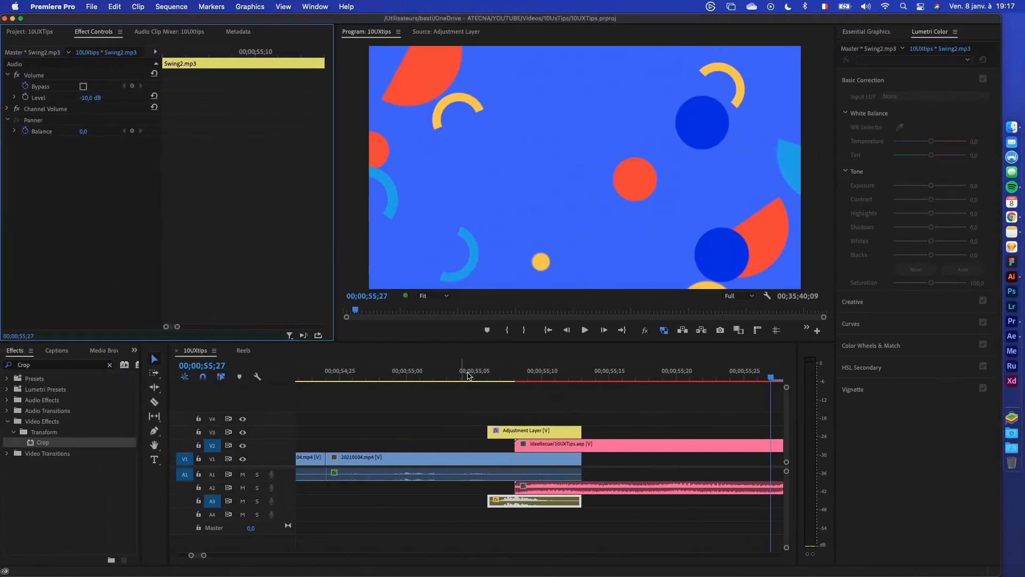
click(490, 407)
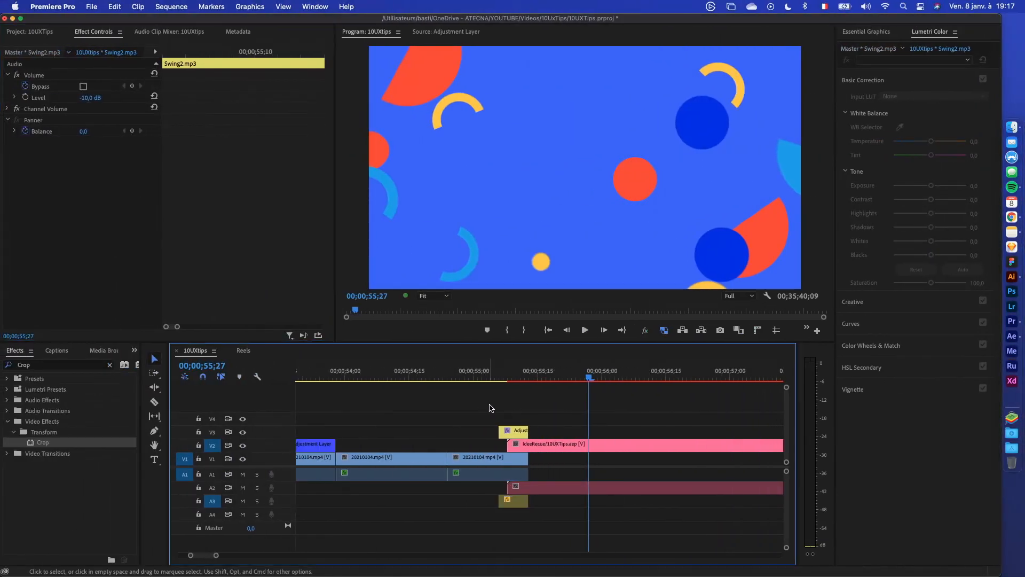
scroll(503, 411, right, 3)
scroll(454, 398, down, 3)
click(412, 375)
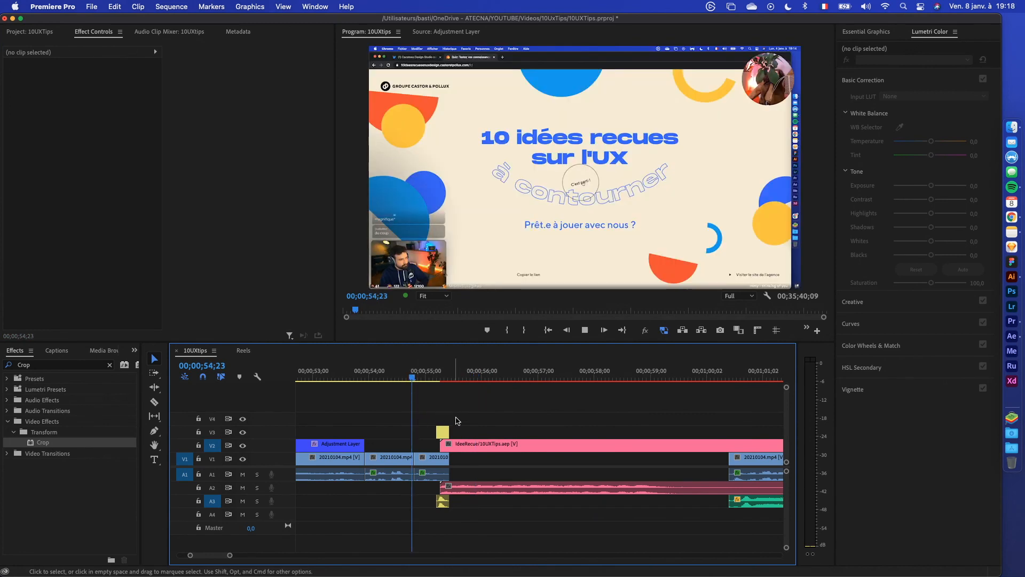
key(space)
key(space)
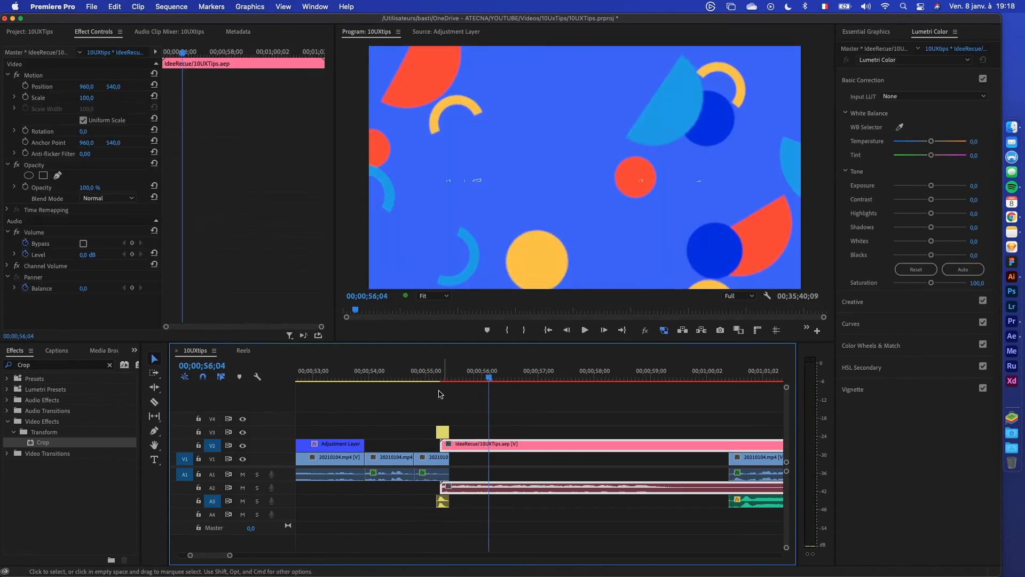
Shift the transition adjustment layer and its swing sound about one frame earlier, to about 00;00;55;05, and play the result
scroll(440, 405, up, 5)
drag(441, 378, 483, 377)
click(475, 433)
drag(475, 434, 464, 434)
click(356, 376)
key(space)
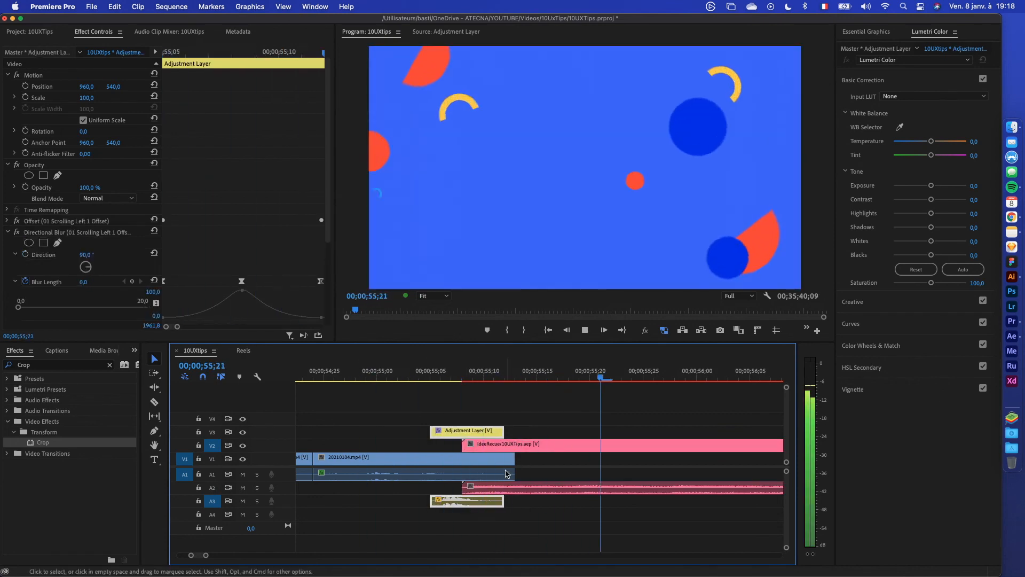
key(space)
Play the sequence from just before the transition through the "idée reçue suivante" title to check its timing and sound
scroll(472, 452, down, 2)
scroll(473, 452, up, 3)
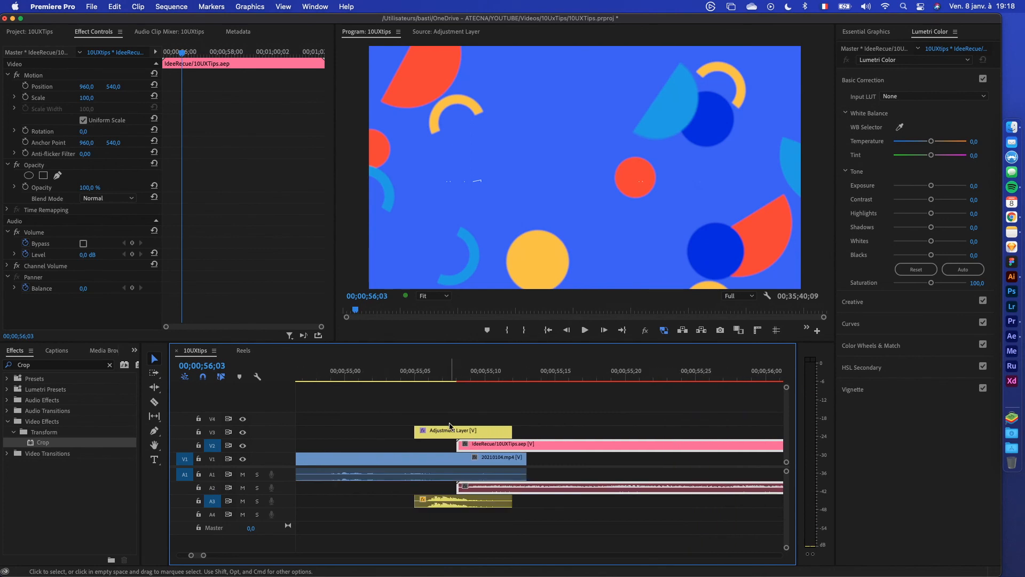
scroll(451, 429, down, 5)
click(401, 378)
key(space)
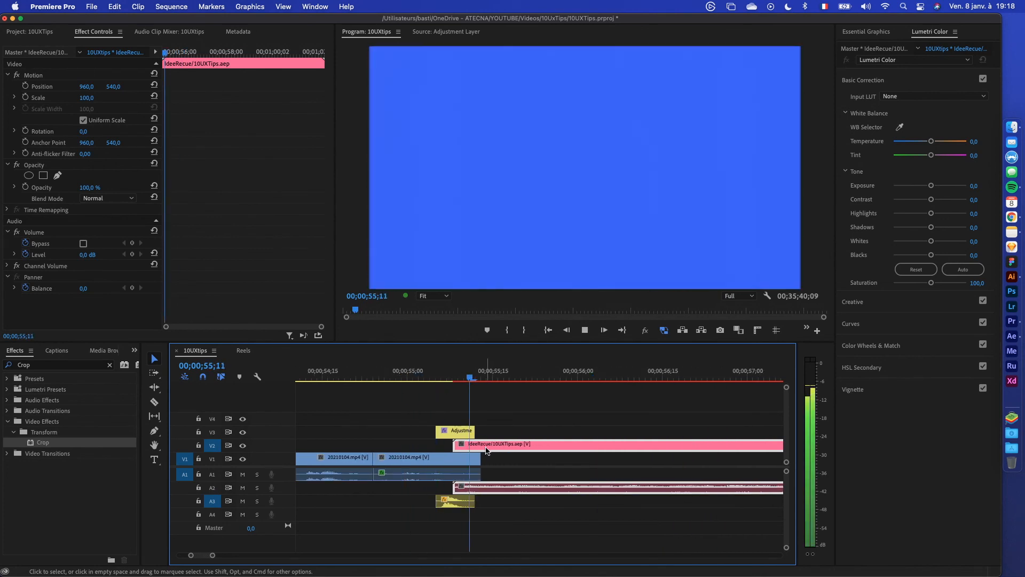
scroll(512, 454, down, 3)
scroll(534, 458, right, 3)
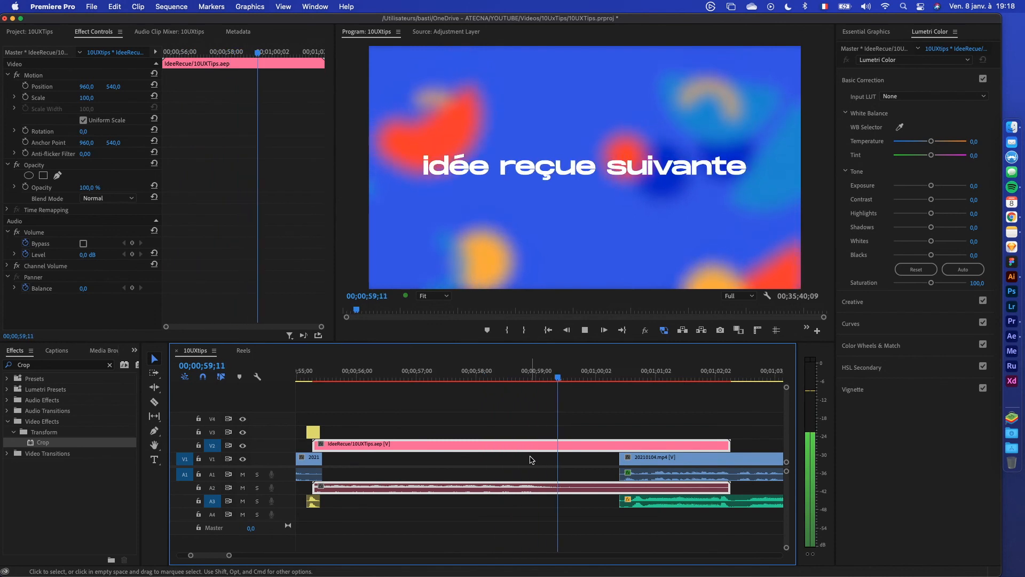
key(space)
Split the IdeeRecue clip where the 20210104.mp4 clip resumes on V1 and delete the part after the cut
key(c)
click(620, 446)
key(v)
click(637, 444)
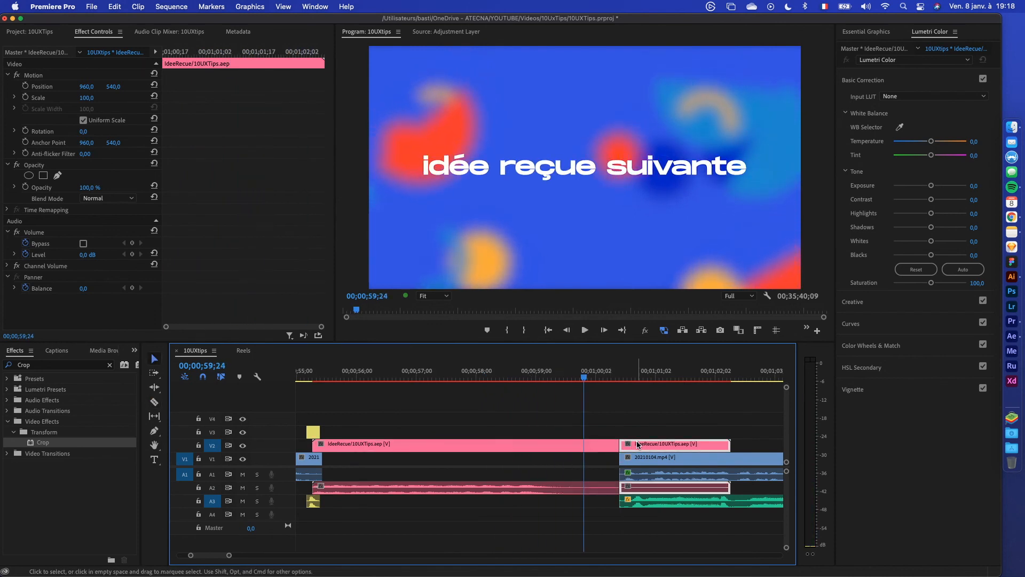
key(Delete)
Duplicate the transition adjustment layer and its swing sound onto V3 and A4 over the title's end, and play that passage
drag(313, 435, 612, 433)
drag(614, 506, 636, 523)
scroll(620, 516, up, 5)
key(space)
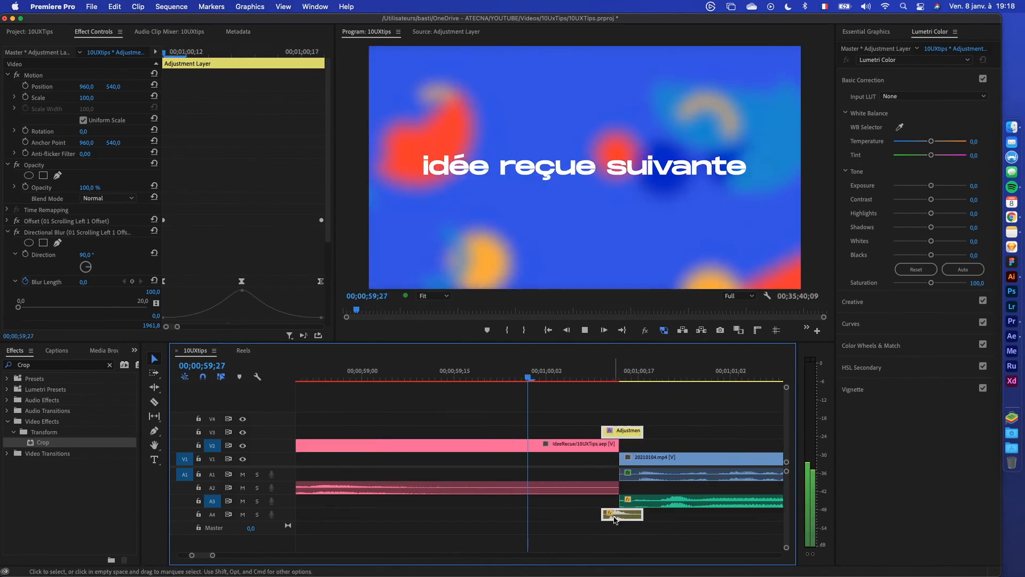
scroll(601, 514, down, 5)
key(space)
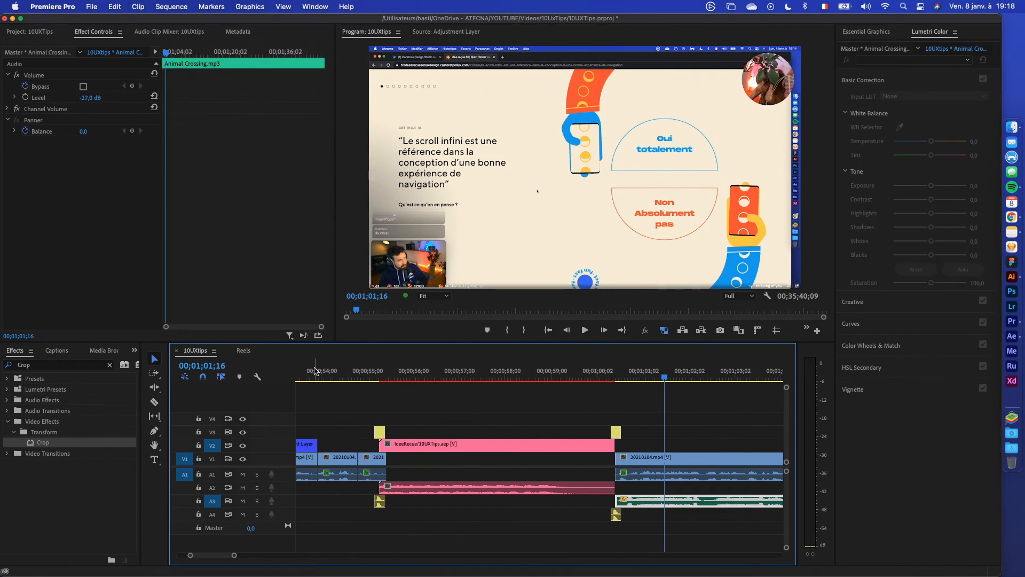
Play the whole title passage, delete the transition adjustment layer and swing sound at the title's start, and replay it
click(314, 373)
key(space)
scroll(360, 405, left, 6)
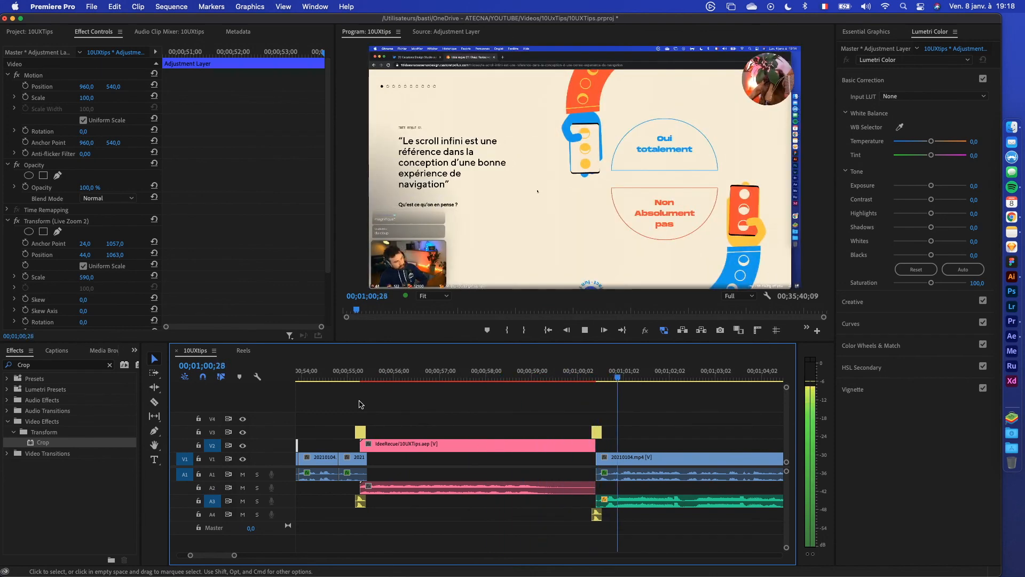
click(361, 432)
key(Delete)
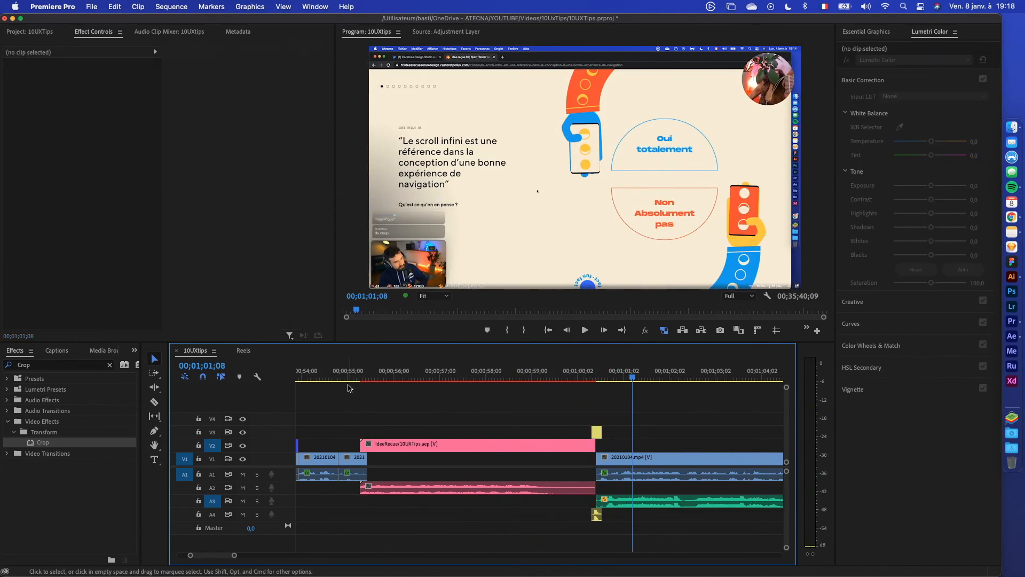
click(346, 374)
key(space)
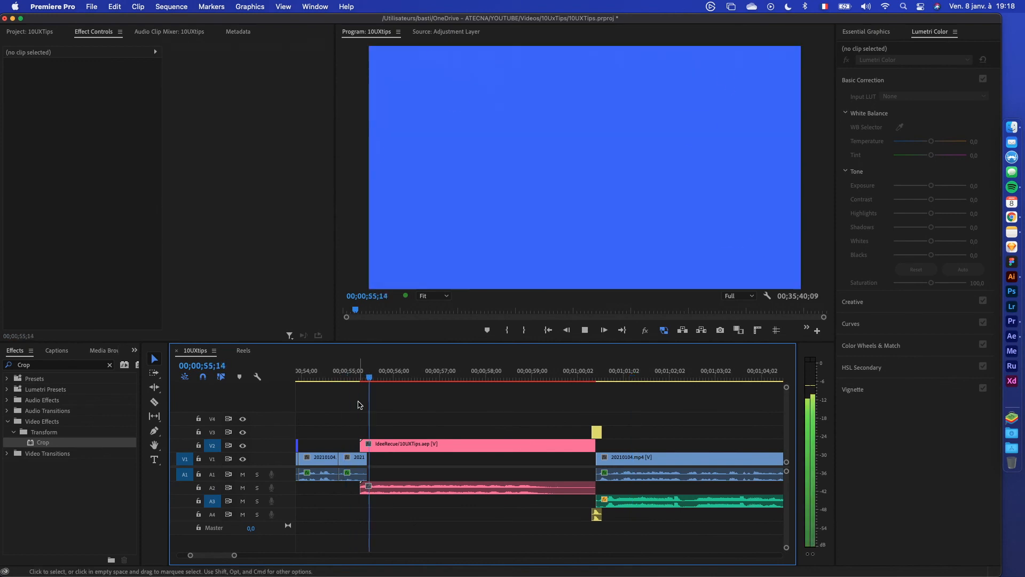
Switch to After Effects and add a Position keyframe to the Medium Blue Solid 1 layer at 0;00;00;00 in IdeeRecue
click(361, 446)
key(=)
double_click(360, 447)
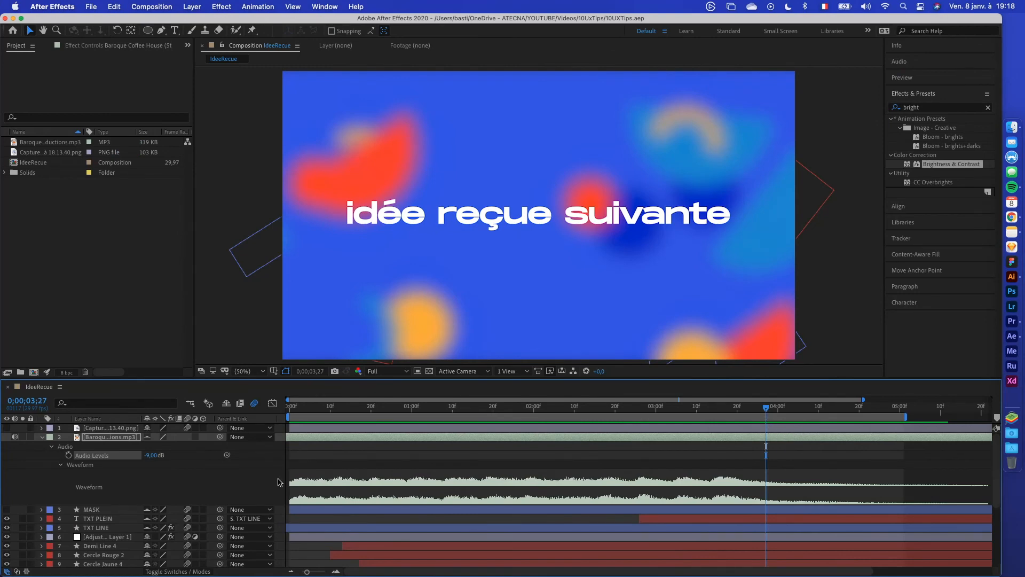
click(289, 409)
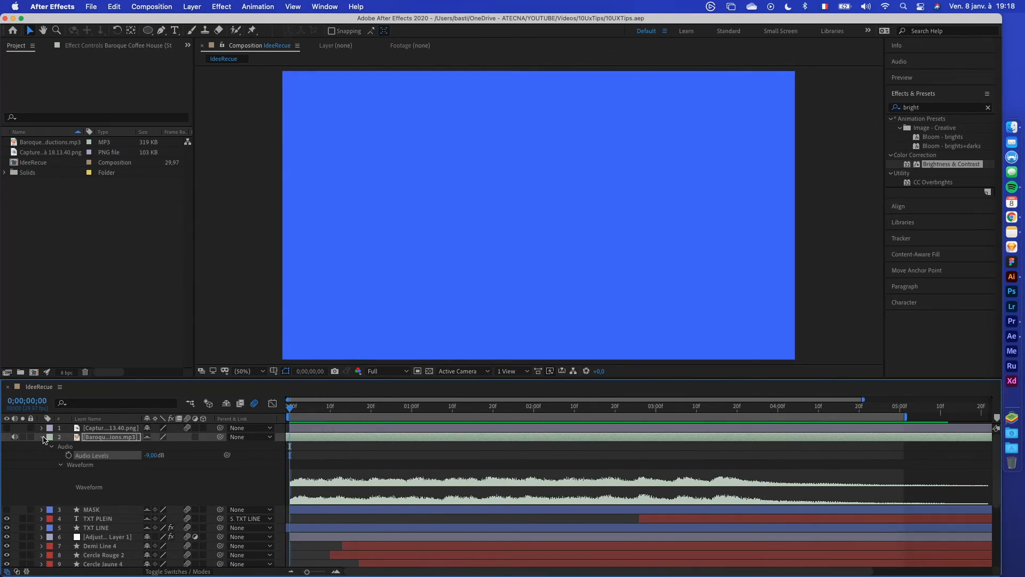
click(42, 437)
scroll(279, 513, down, 3)
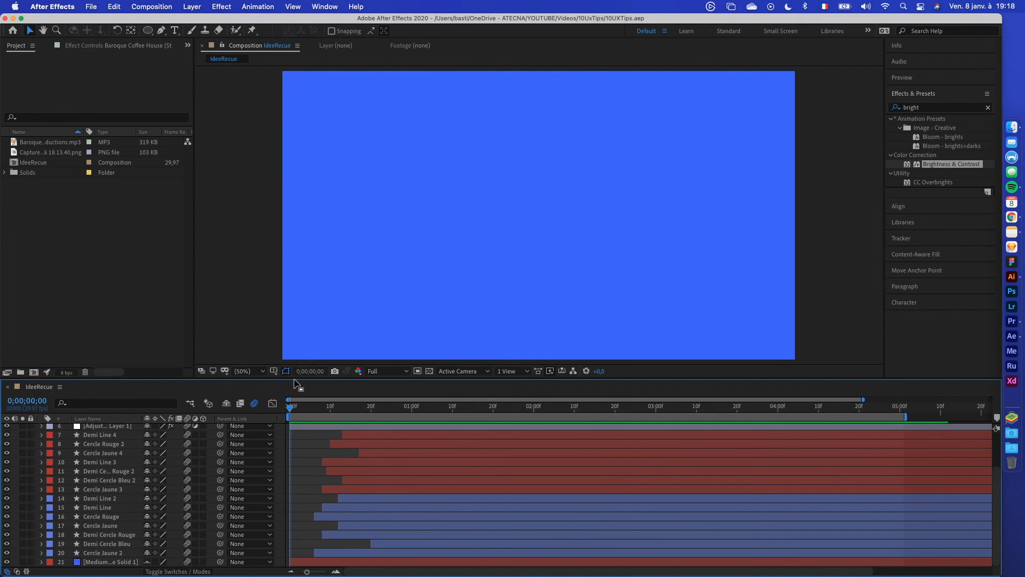
drag(296, 379, 295, 265)
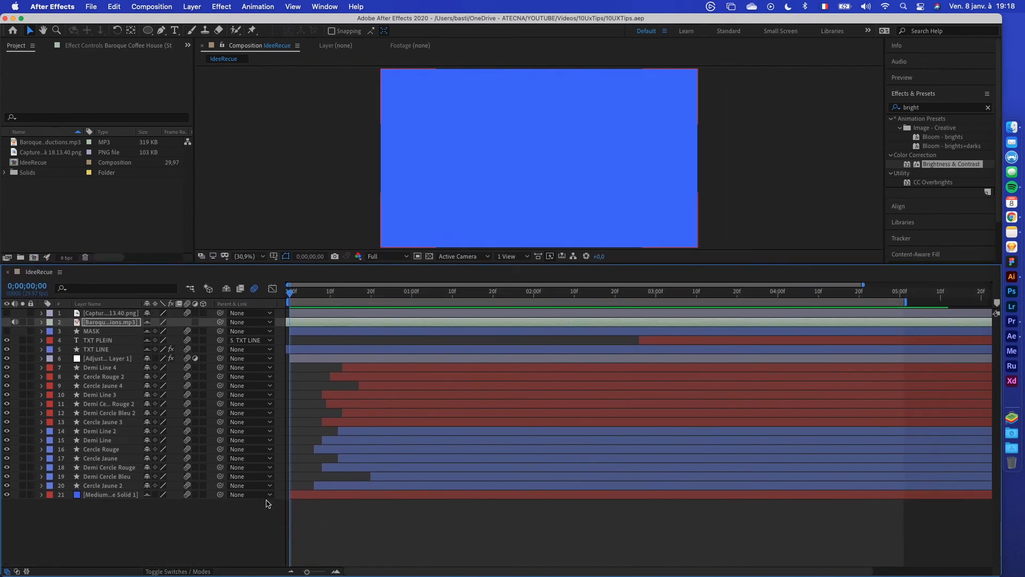
click(326, 497)
key(p)
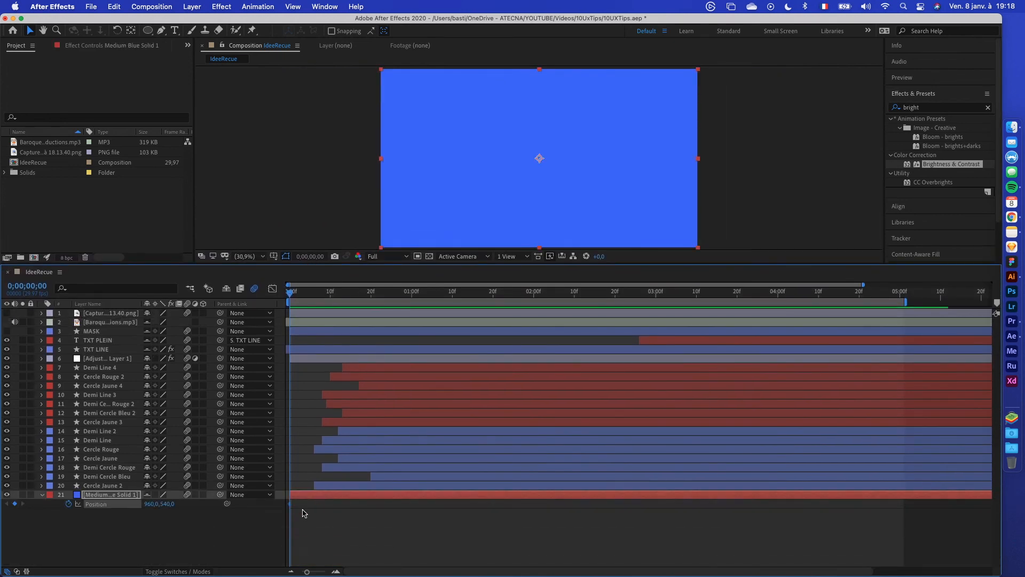
Move the solid's Position keyframe to about frame 9, set the starting Position to 960, 1679 at frame 0, and ease both keyframes
drag(291, 508, 328, 507)
drag(169, 504, 768, 519)
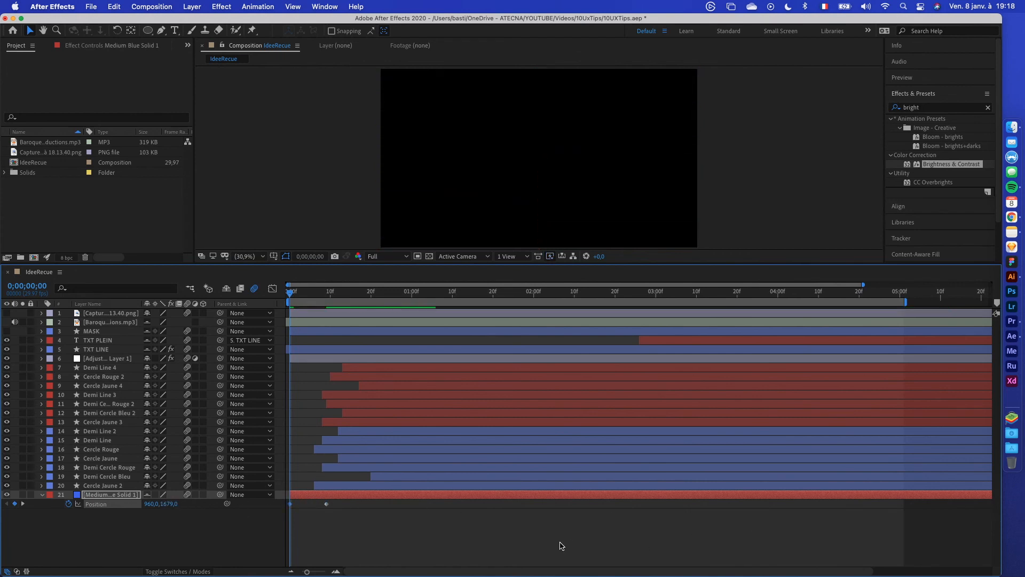
key(space)
drag(338, 512, 288, 502)
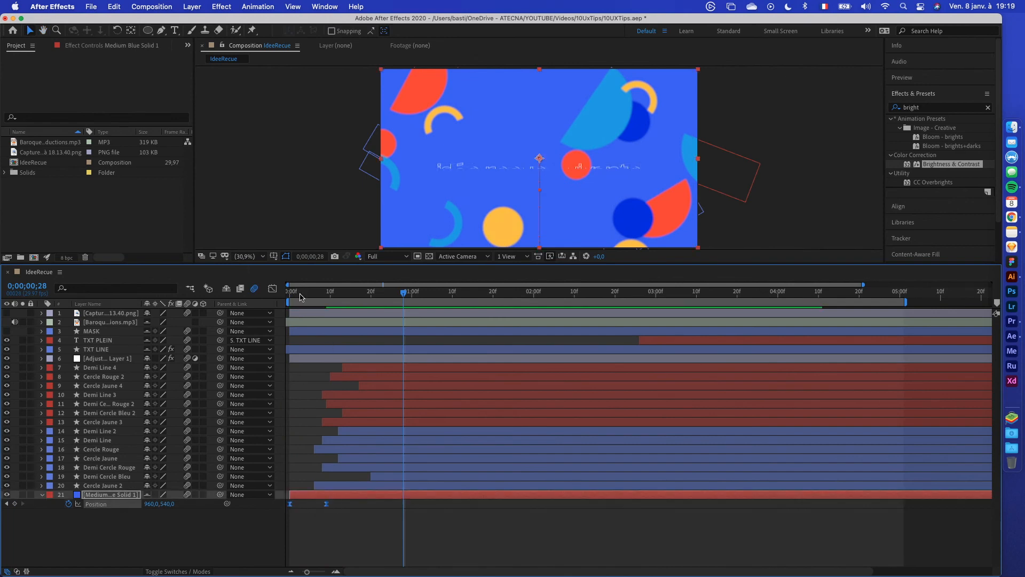
Reshape the solid's Position speed curve to a fast start and long slowdown, and extend the last keyframe to frame 20
click(271, 288)
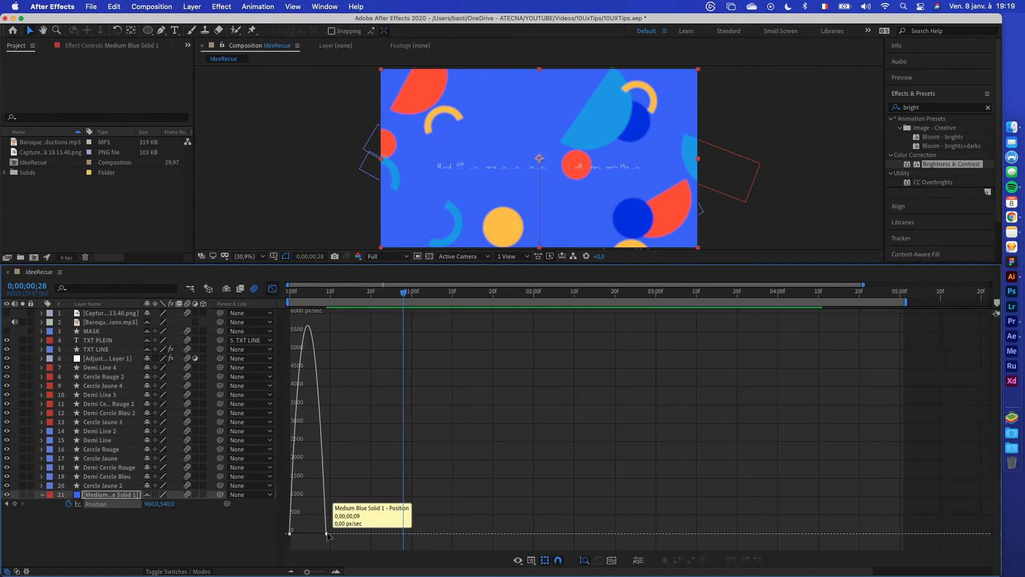
drag(336, 533, 299, 534)
key(super+z)
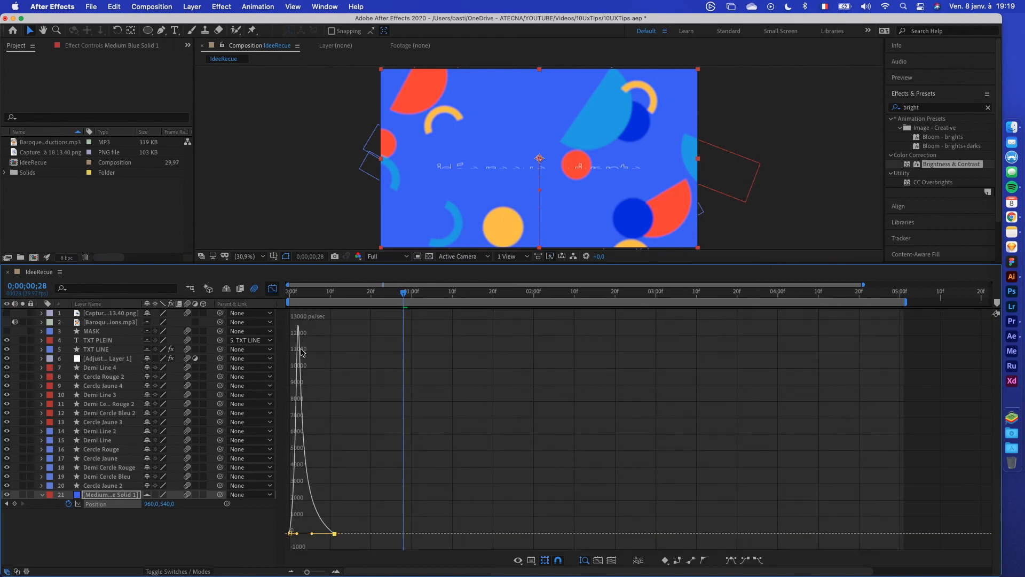
click(267, 290)
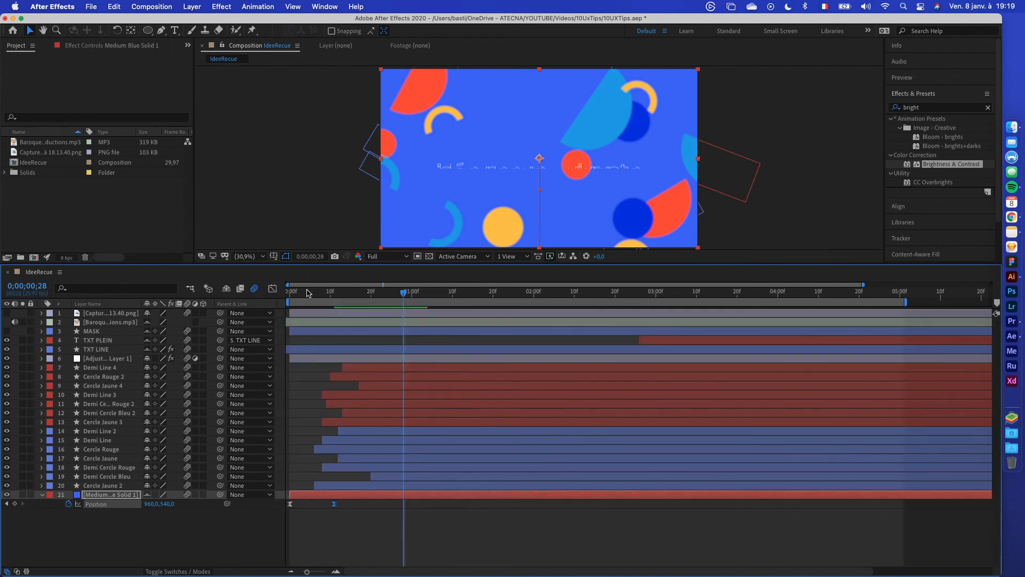
key(Home)
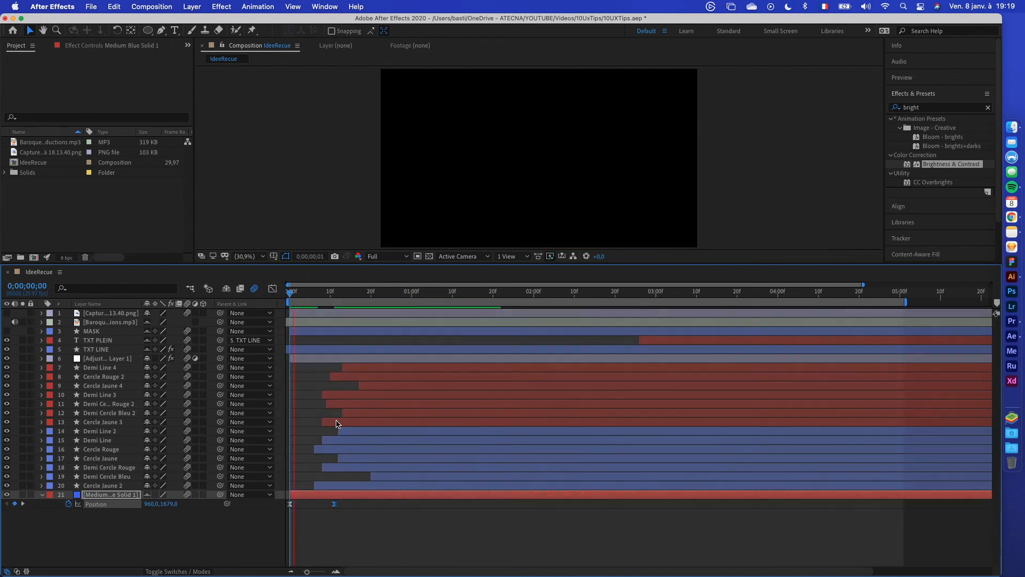
key(space)
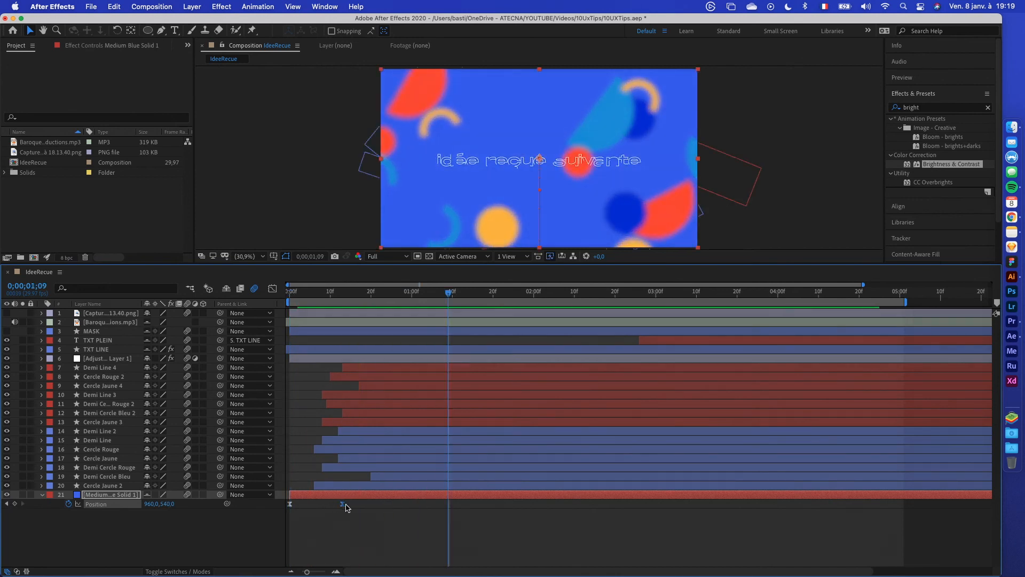
Duplicate the Medium Blue Solid 1 layer, delay the upper copy by about 2 frames, and set the lower copy's opacity to 25%
key(super+d)
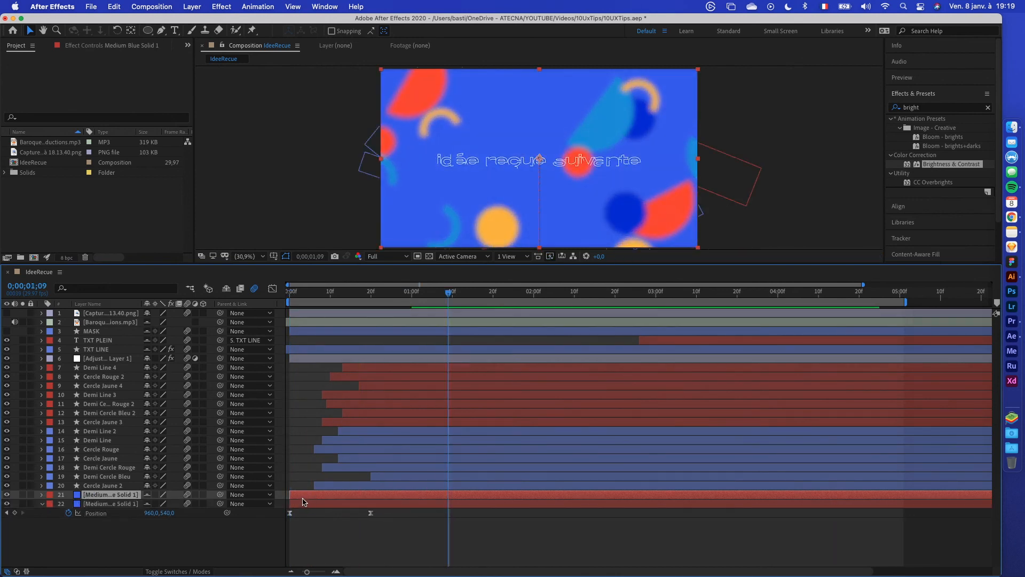
drag(303, 499, 323, 496)
click(301, 506)
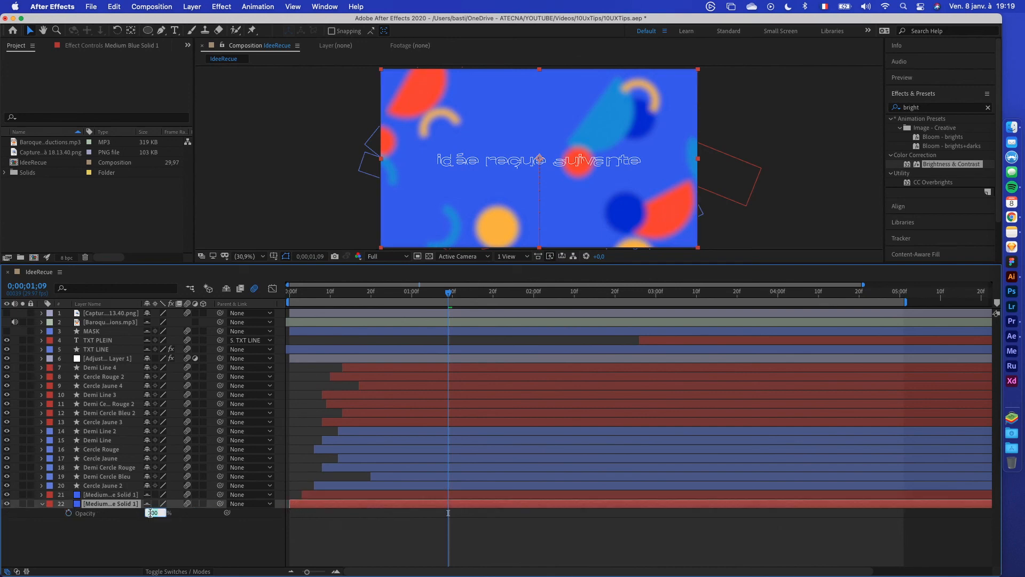
key(Return)
mouse_move(310, 290)
mouse_down()
mouse_move(289, 293)
mouse_move(315, 297)
mouse_up()
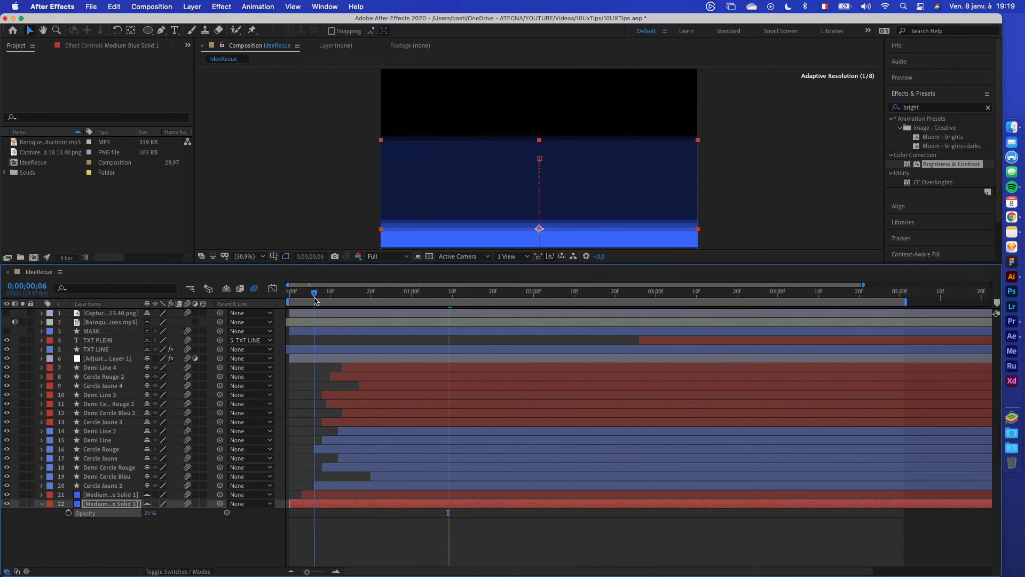
drag(308, 493, 300, 491)
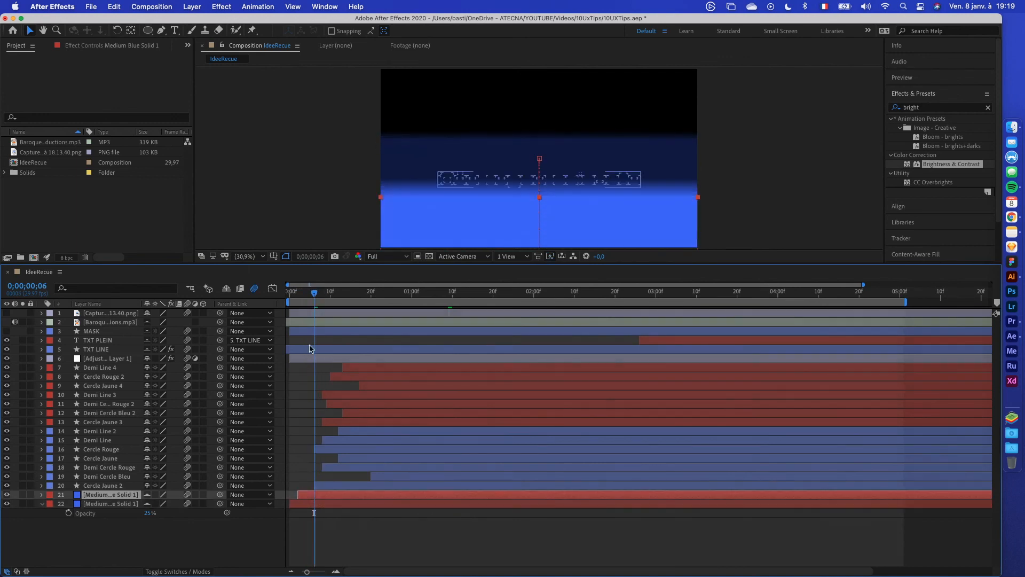
key(space)
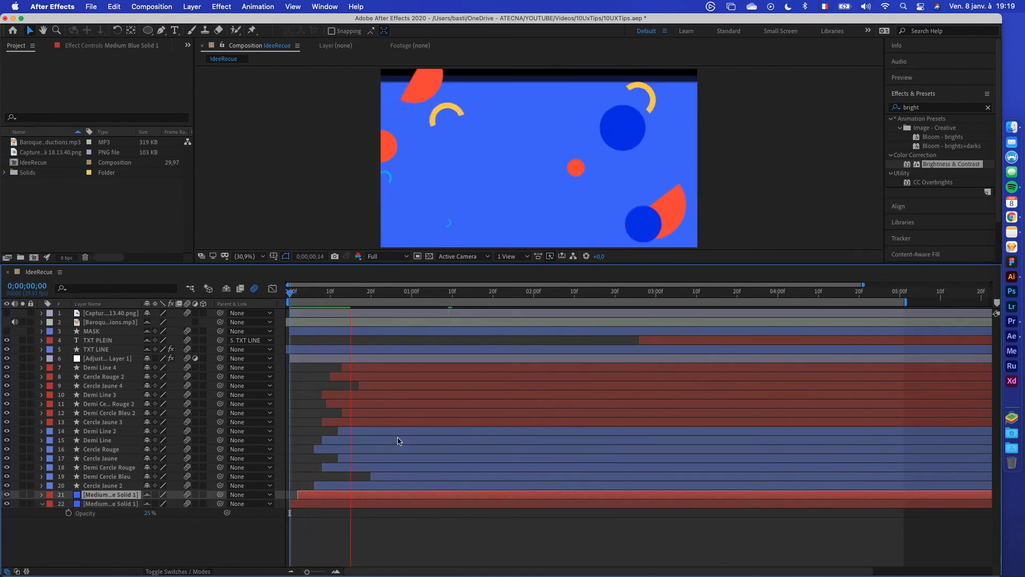
key(space)
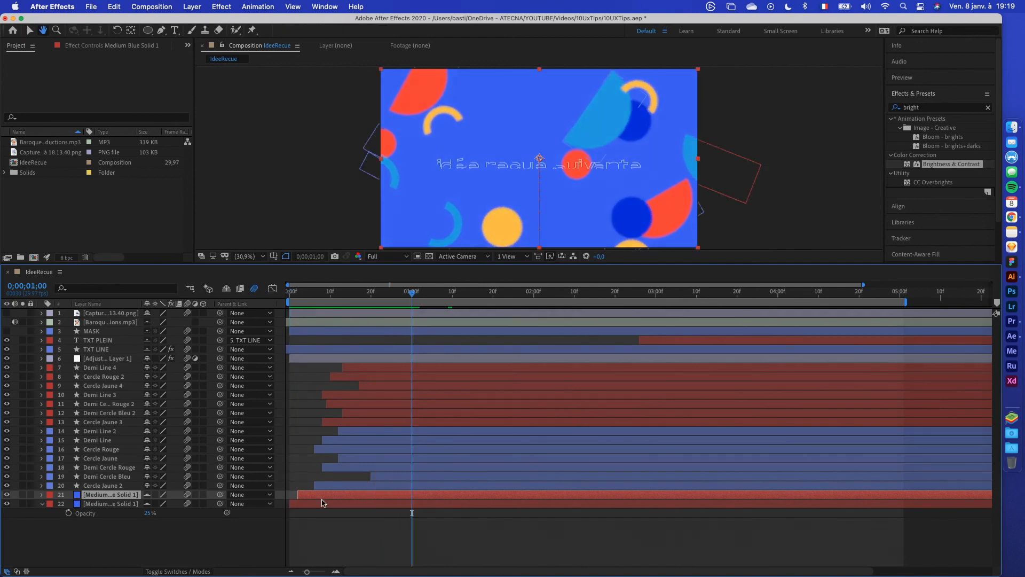
Soften the Position speed curve of the lower, 25% opacity solid, preview the opening, and save the project
click(313, 505)
drag(298, 293, 324, 294)
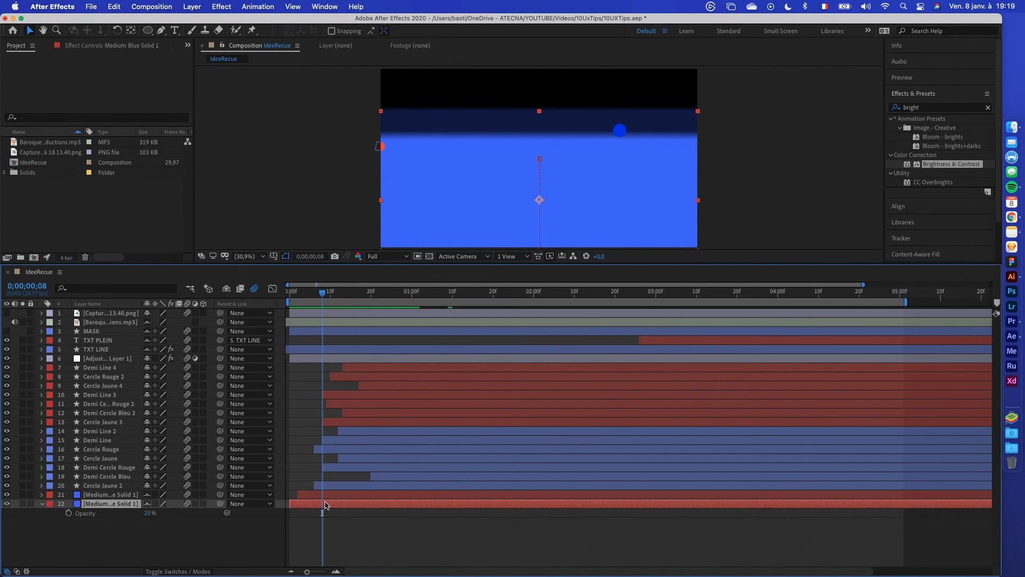
drag(370, 513, 362, 515)
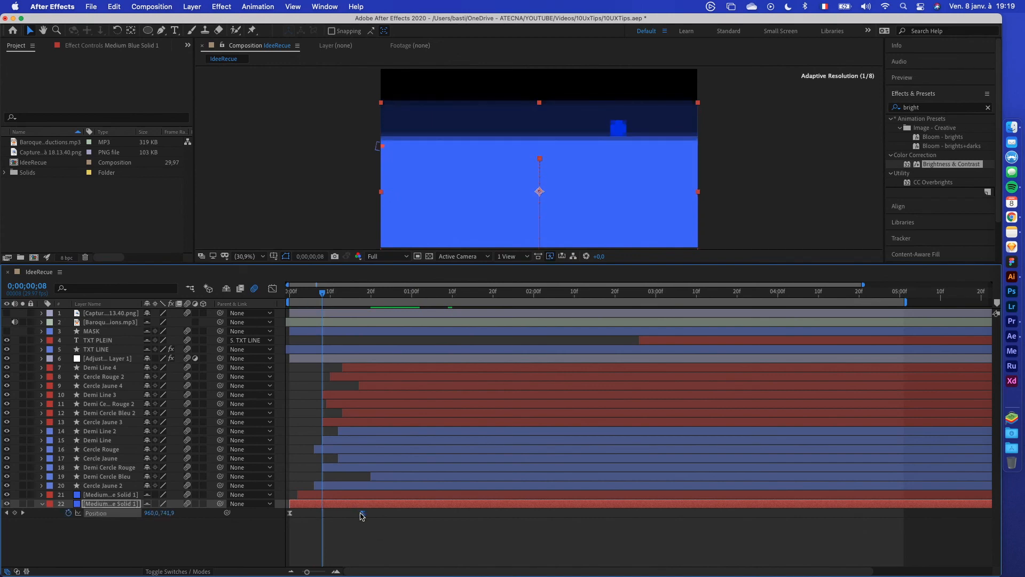
key(super+z)
click(271, 290)
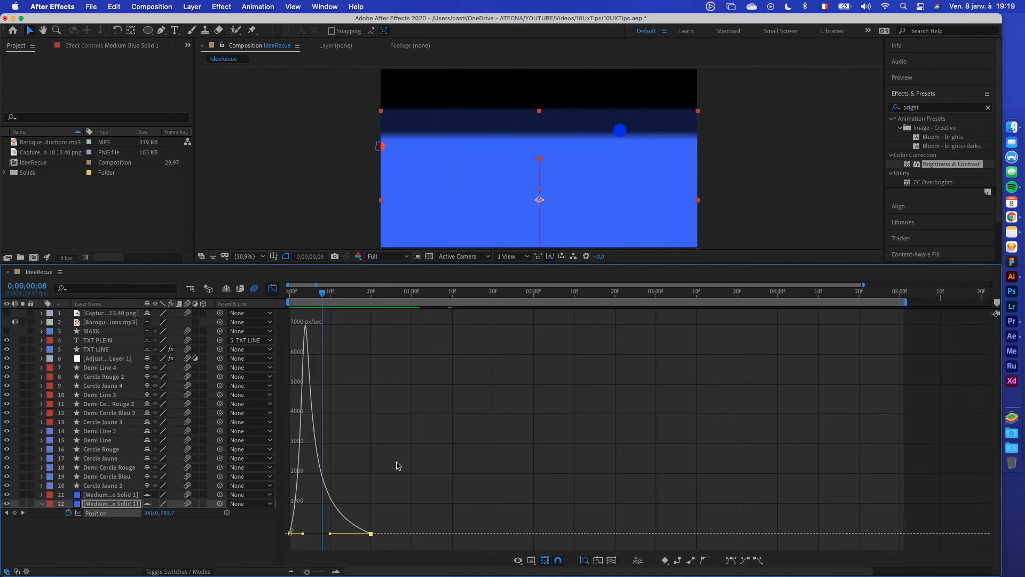
drag(329, 534, 354, 537)
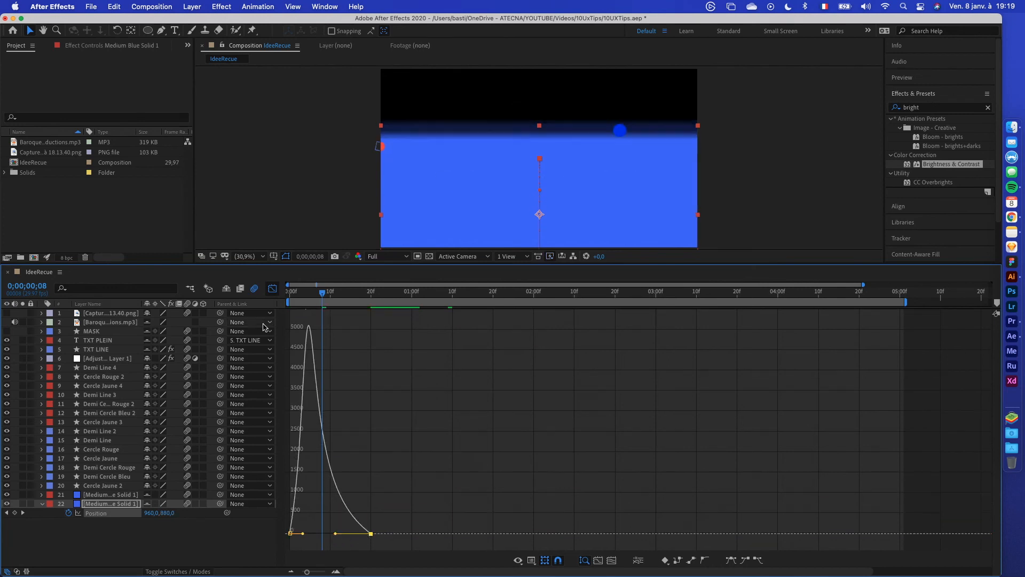
click(273, 290)
key(space)
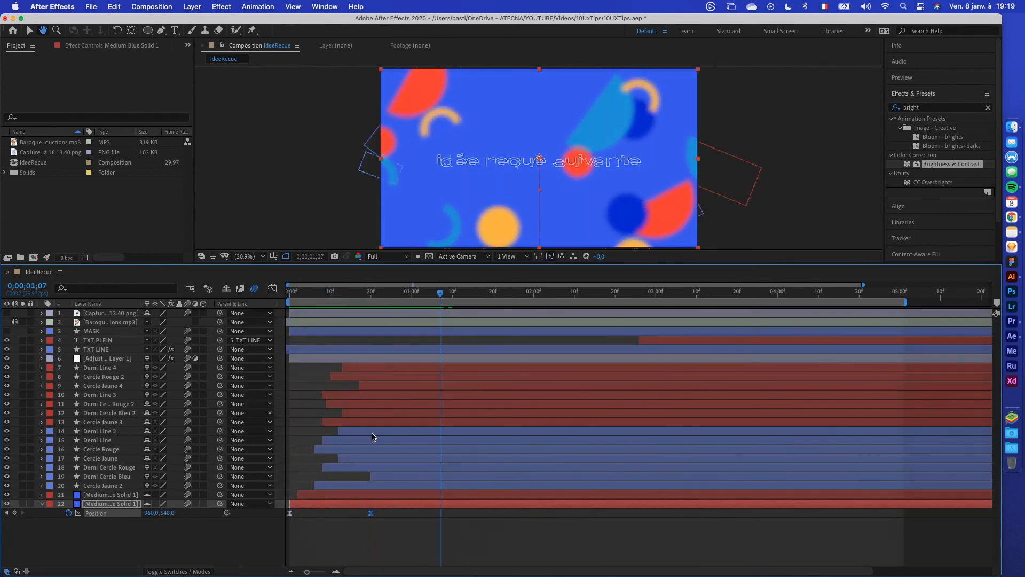
key(super+s)
Switch to Premiere Pro and extend the end of the 20210104.mp4 clip on V1 underneath the incoming IdeeRecue title
key(super+Tab)
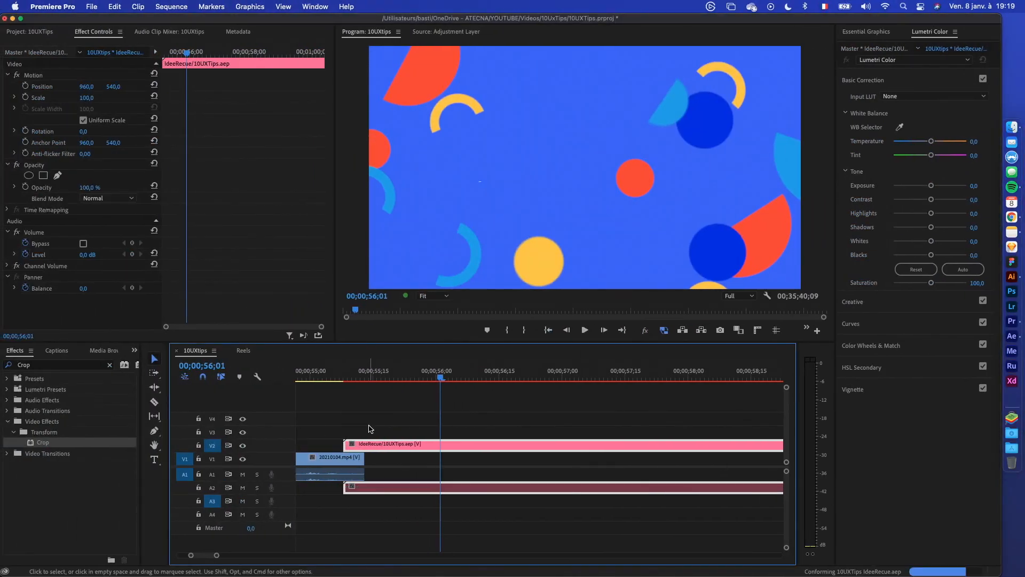
key(minus)
click(384, 373)
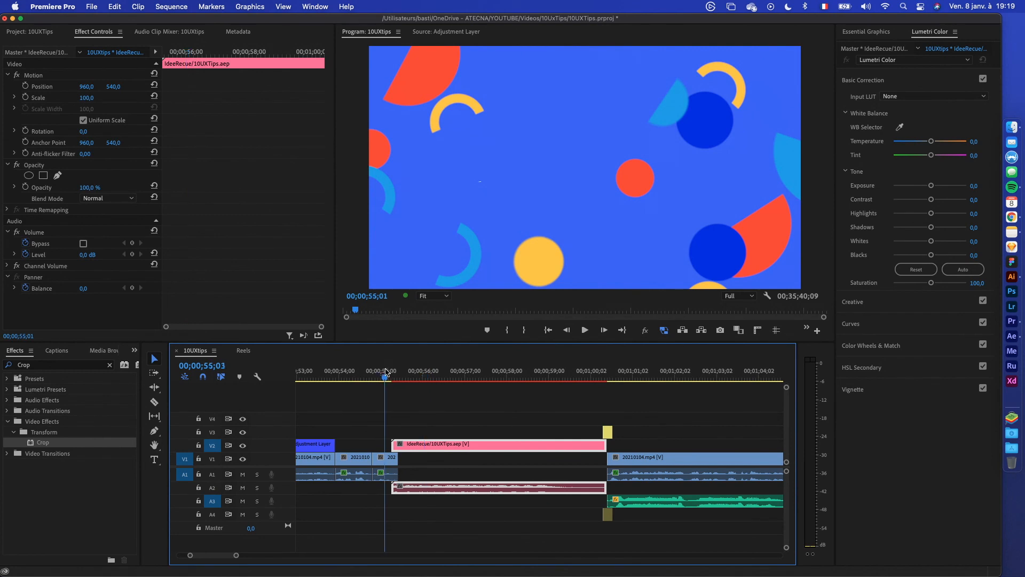
key(equal)
key(equal)
drag(390, 375, 450, 399)
drag(429, 460, 467, 460)
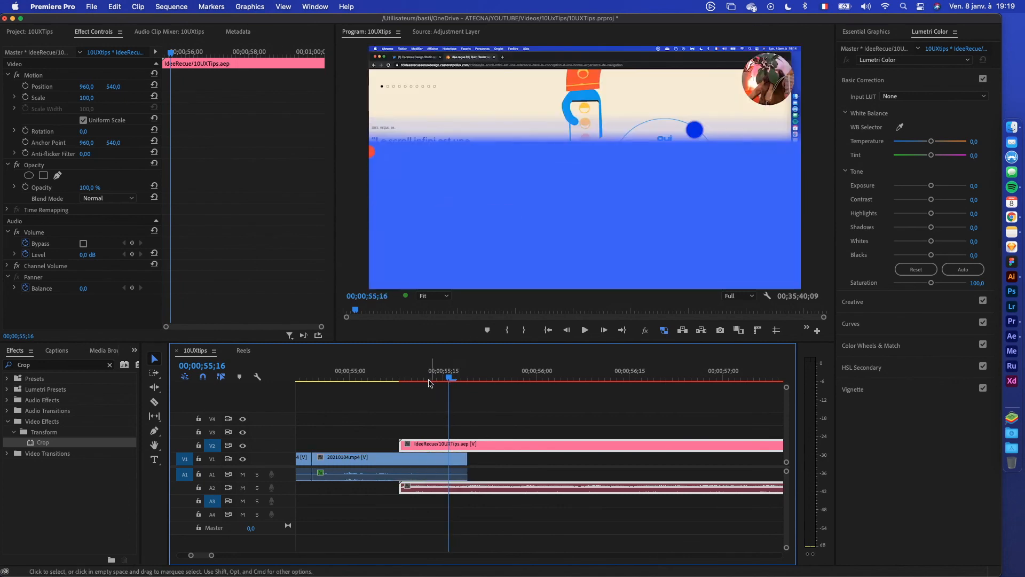
click(424, 377)
drag(424, 376, 523, 379)
drag(466, 459, 529, 458)
Turn off motion blur on both Medium Blue Solid 1 layers in After Effects and return to Premiere Pro
click(1017, 342)
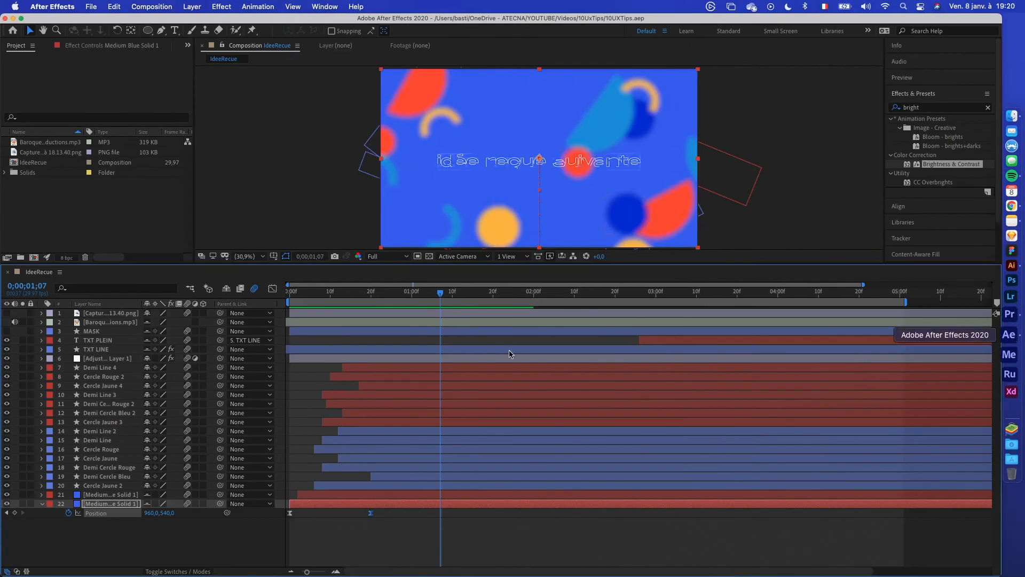
drag(187, 495, 187, 502)
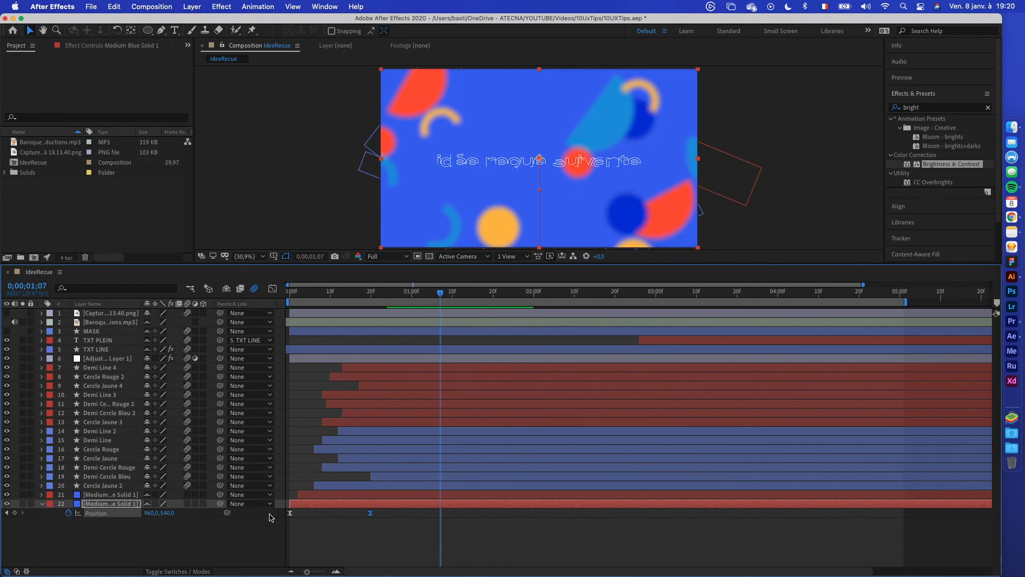
key(super+Tab)
Save the Premiere Pro project and play the transition into the IdeeRecue title
click(401, 376)
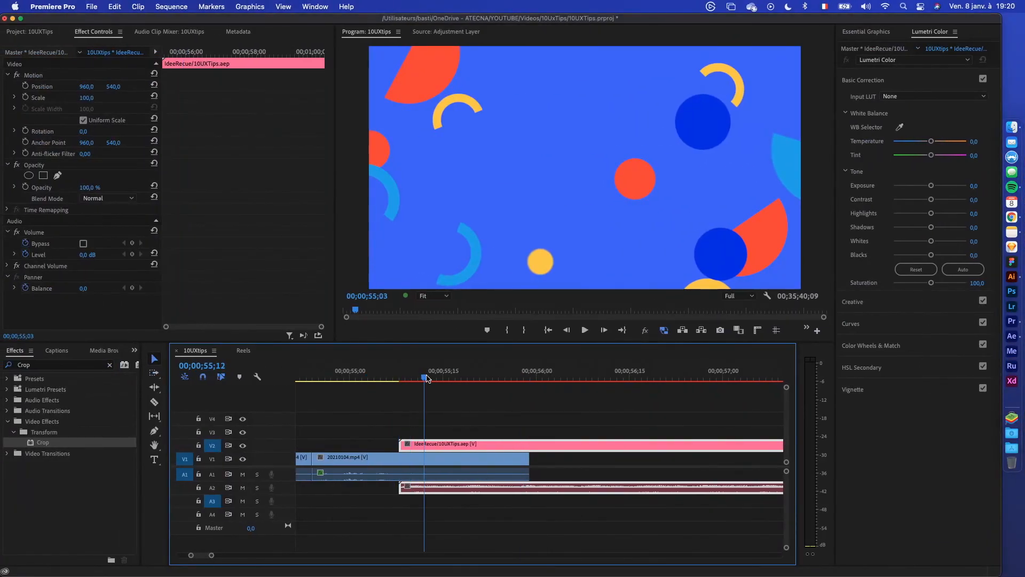
key(super+s)
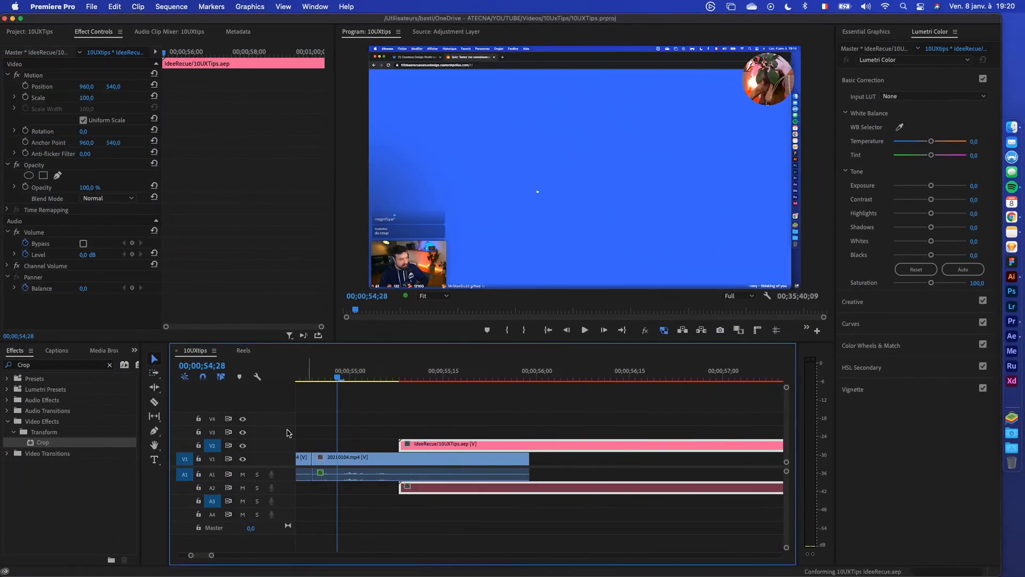
mouse_move(382, 374)
mouse_down()
mouse_move(368, 377)
mouse_move(531, 385)
mouse_move(360, 376)
mouse_move(508, 396)
mouse_move(367, 381)
mouse_up()
key(space)
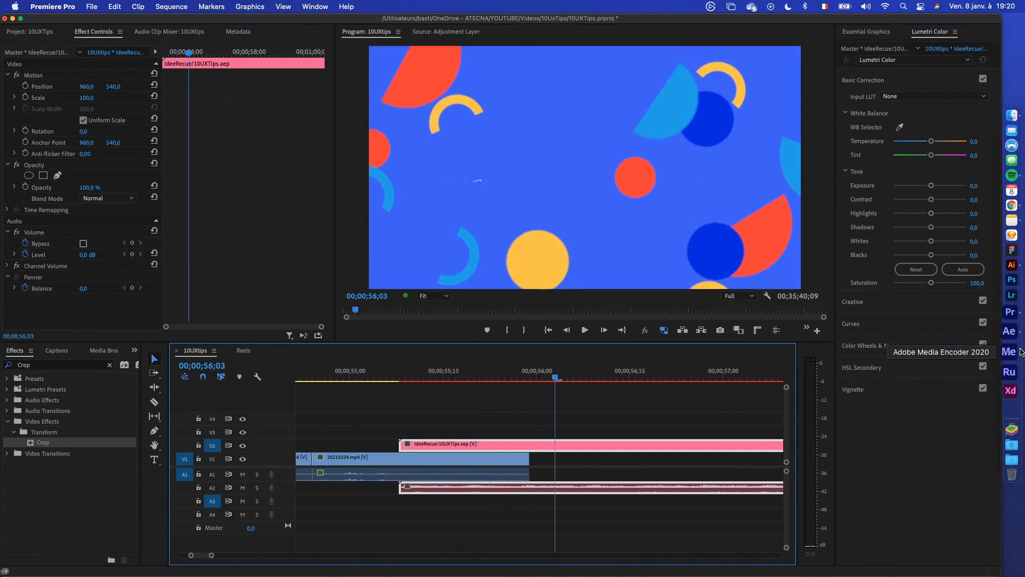
Switch to After Effects, find woosh05.mp3 with a system search, add it at the start of the IdeeRecue composition, and preview it
click(1013, 338)
click(903, 8)
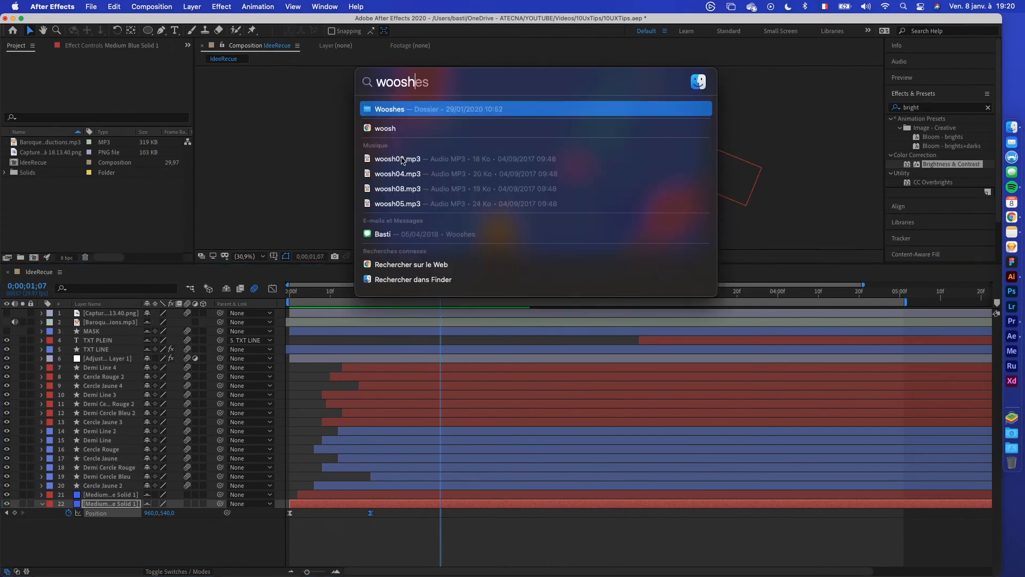
text(woosh05)
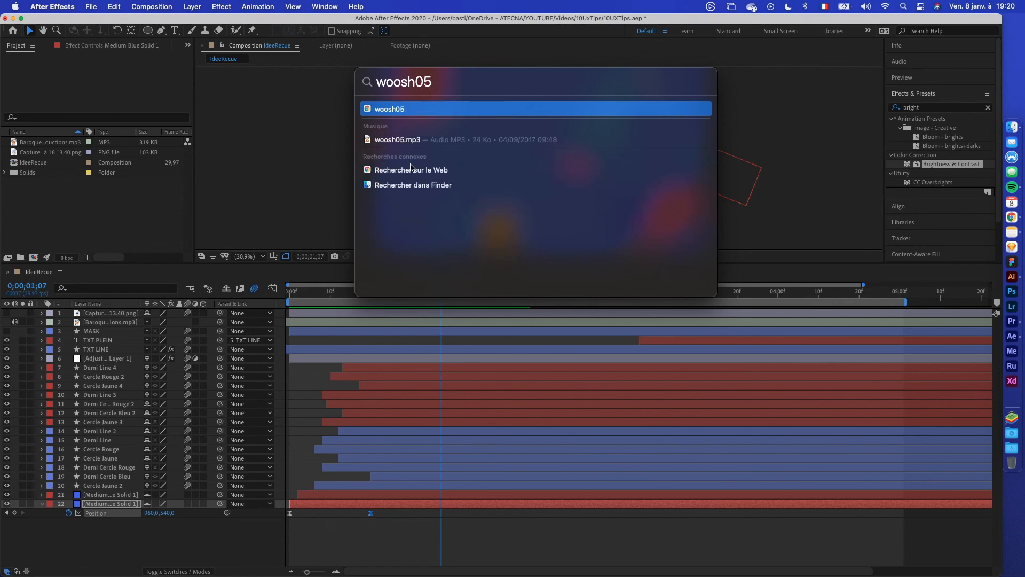
click(404, 141)
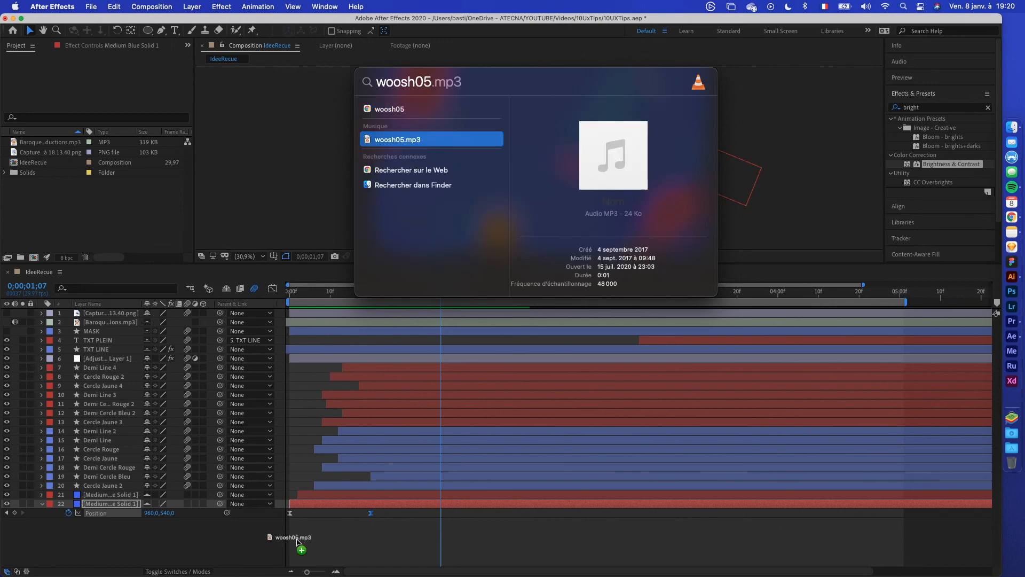
drag(297, 541, 317, 510)
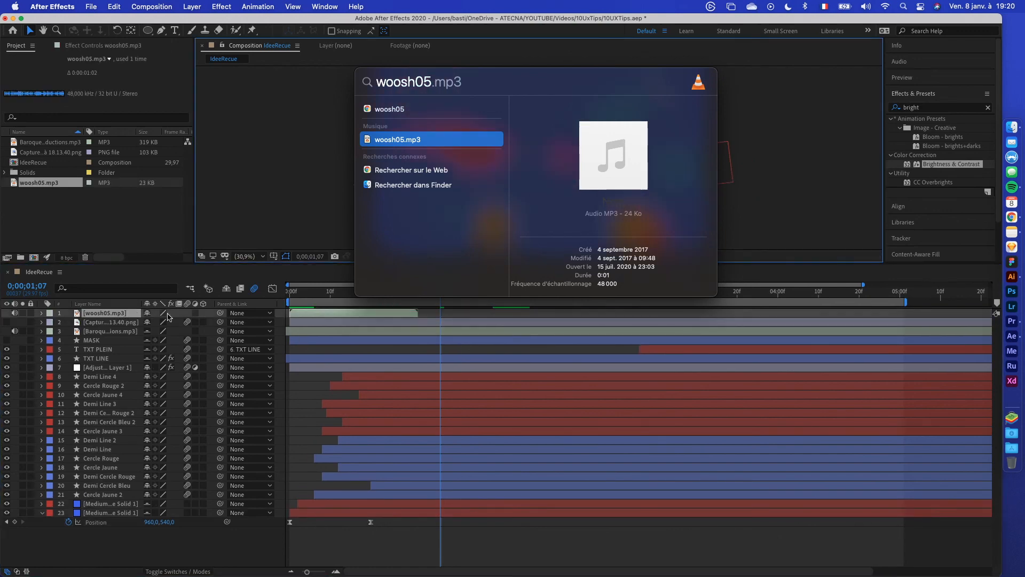
drag(302, 296, 270, 332)
key(space)
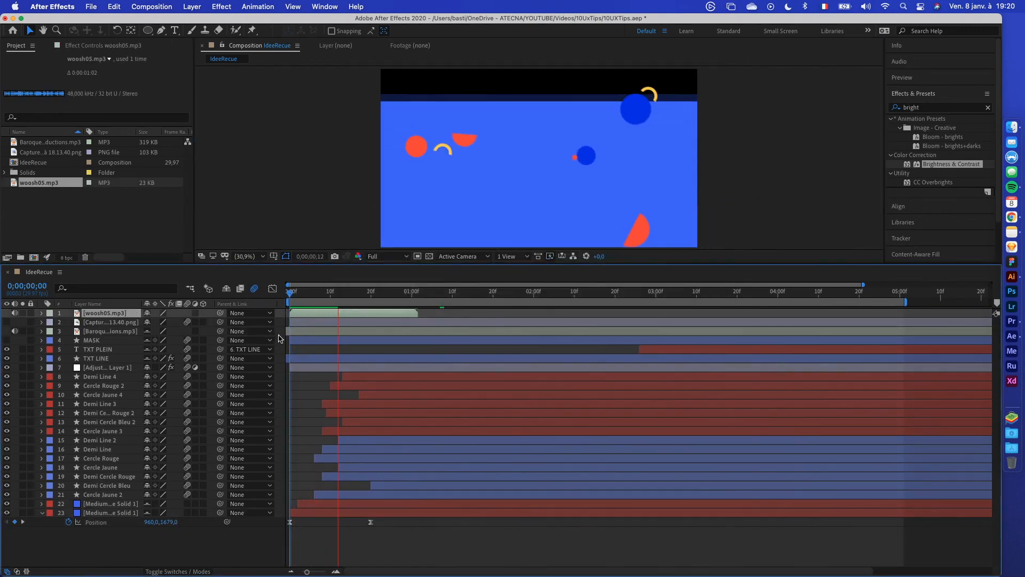
Set the Audio Levels of woosh05.mp3 to -10 dB, shift the sound slightly earlier, and preview the result
click(42, 313)
click(52, 323)
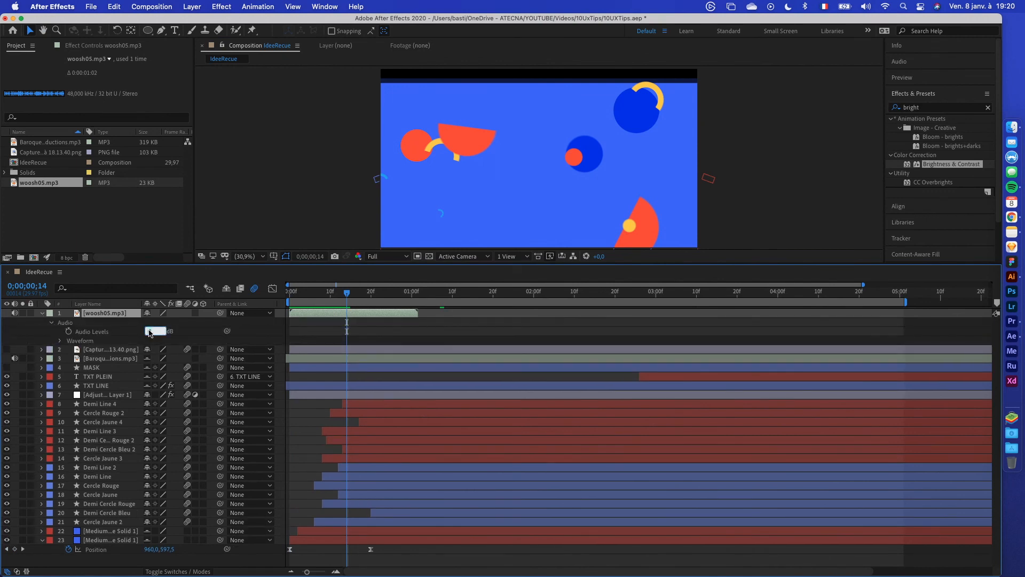
text(-10)
key(Return)
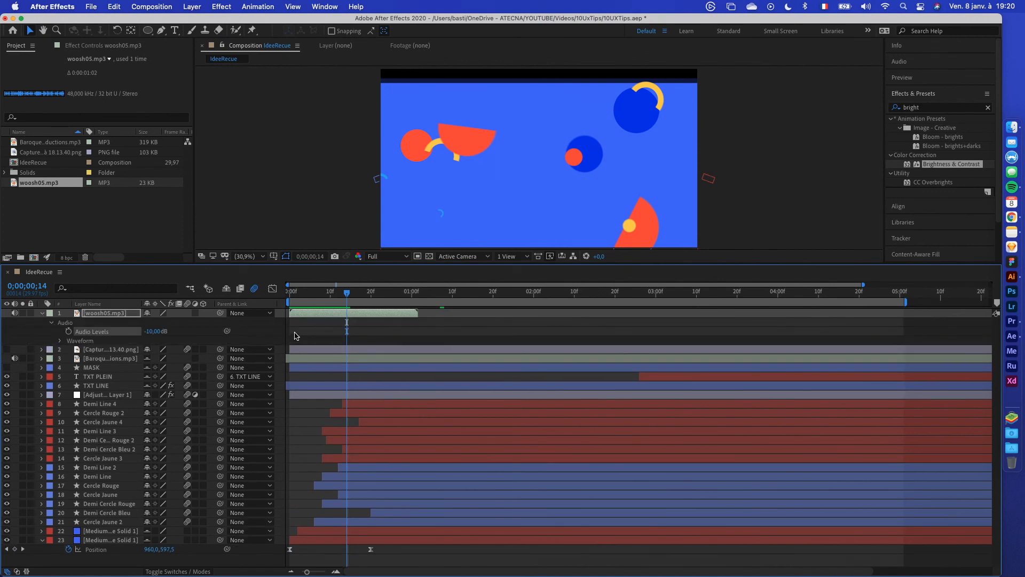
drag(304, 316, 300, 316)
key(space)
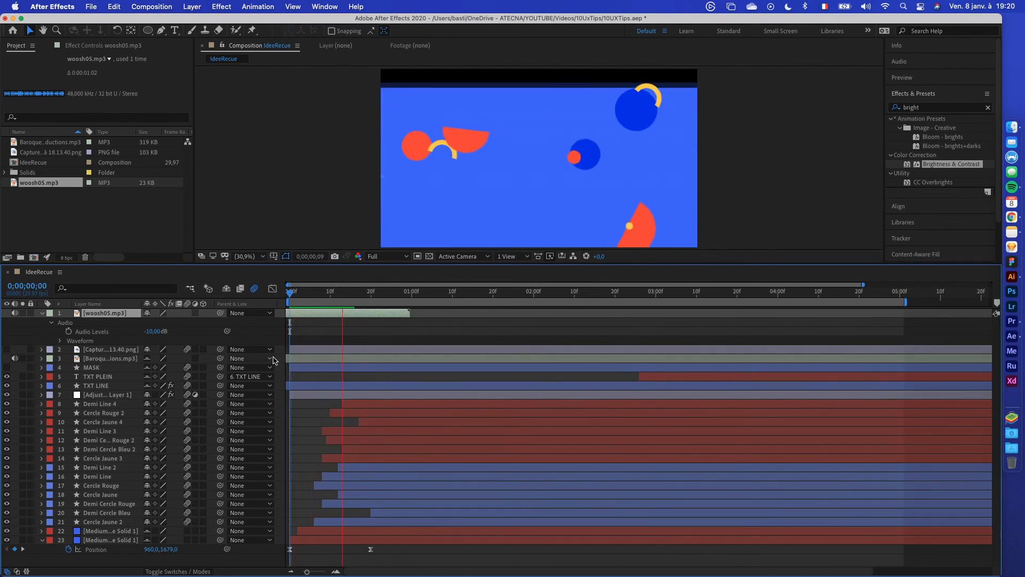
Switch to Premiere Pro, play the passage from before the title through its end, and save the project
key(ctrl+Left)
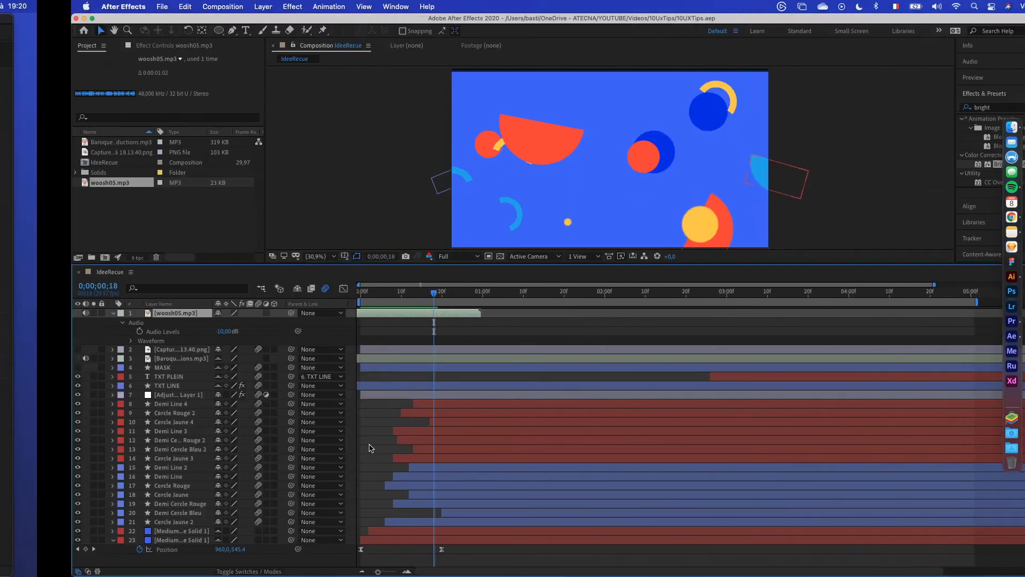
click(400, 412)
scroll(433, 433, down, 3)
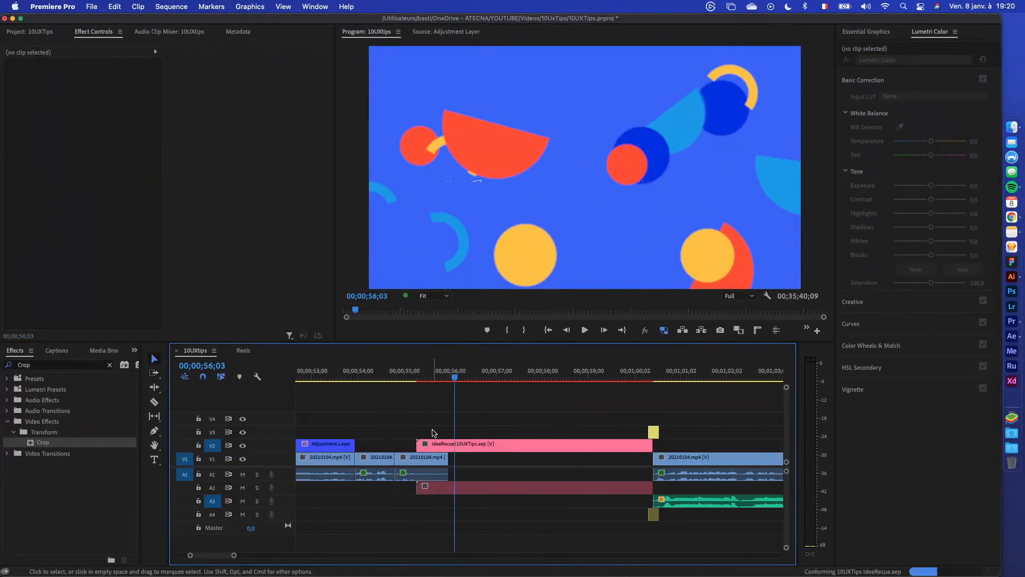
click(381, 373)
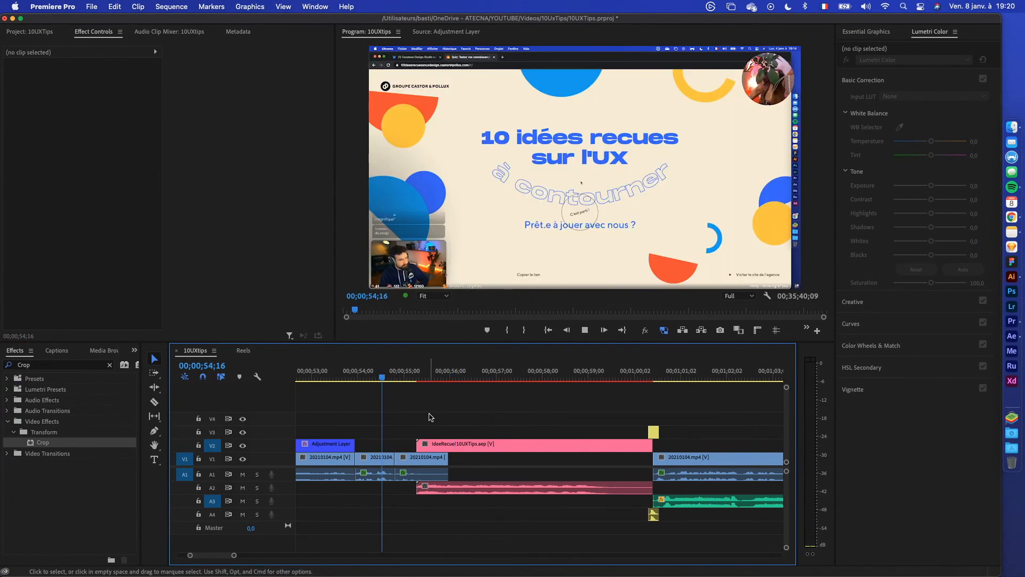
key(space)
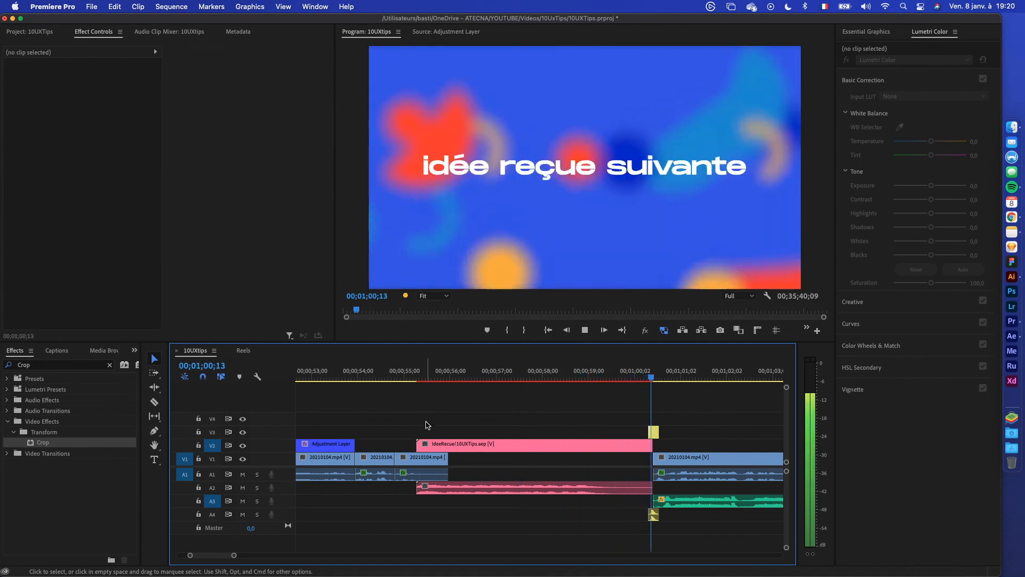
key(space)
scroll(427, 425, down, 5)
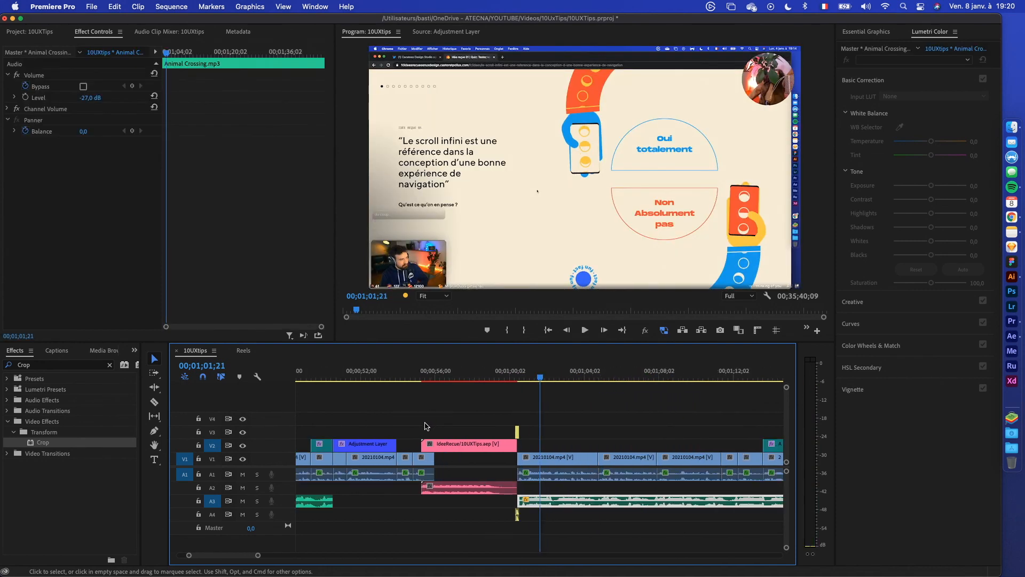
key(super+s)
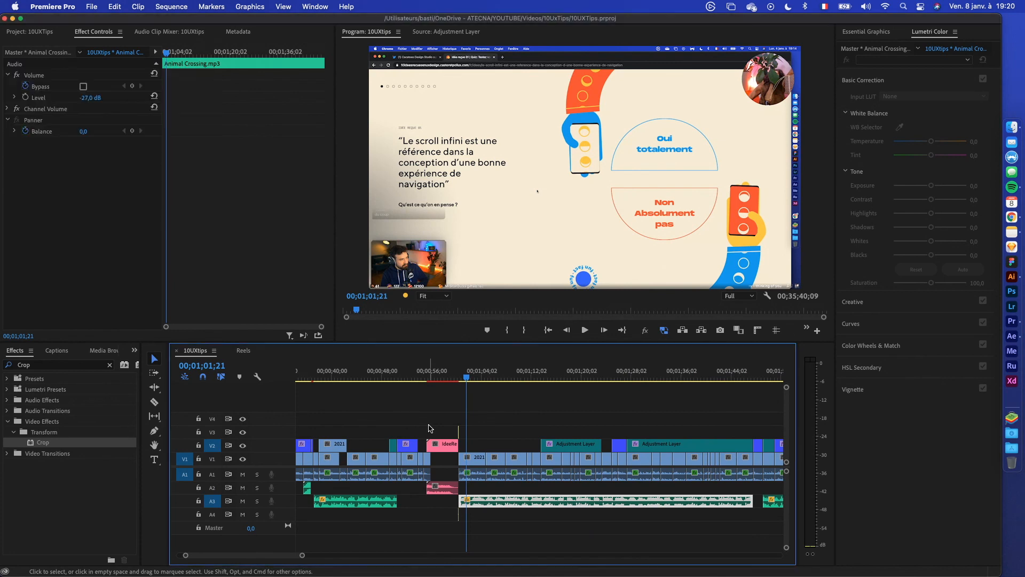